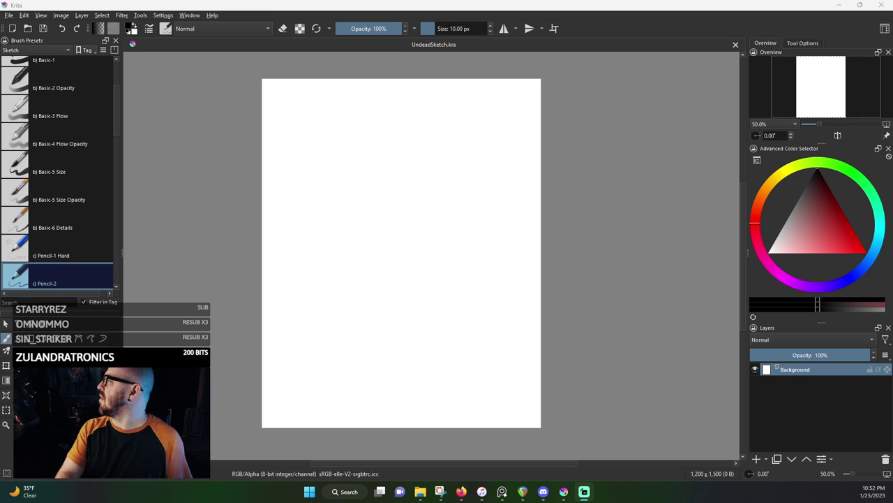
pyautogui.click(840, 5)
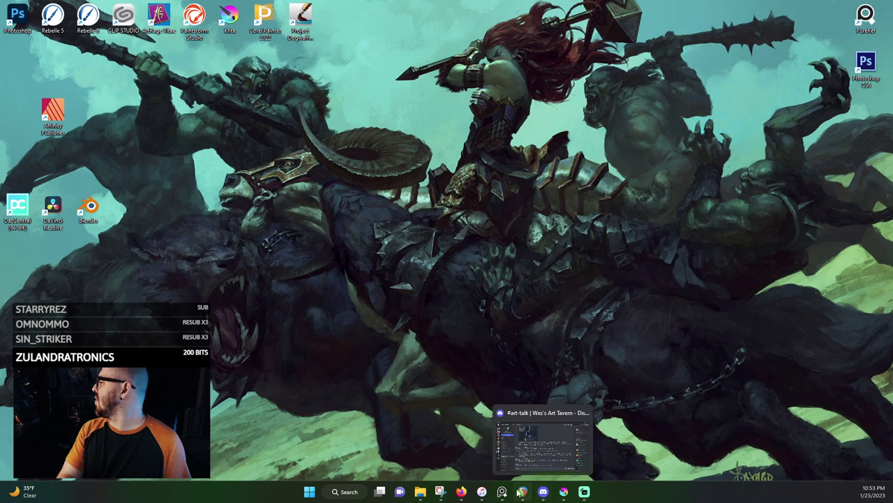
pyautogui.click(565, 492)
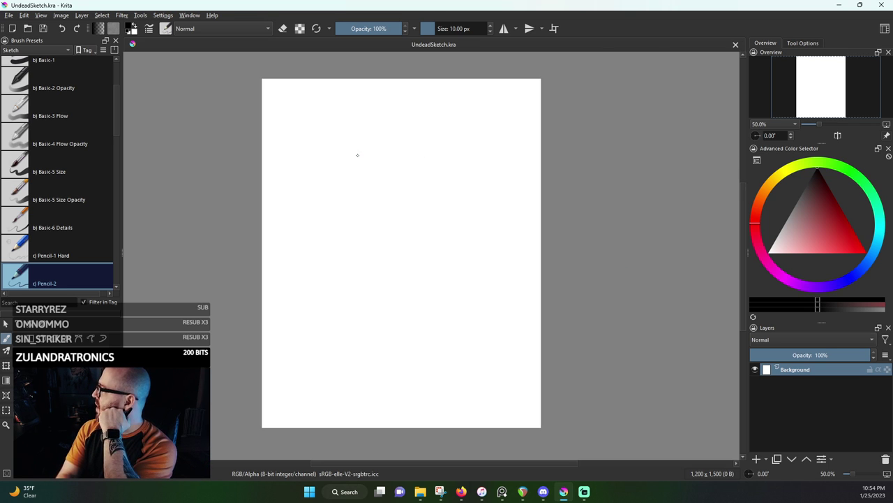
pyautogui.scroll(2, 357, 155)
pyautogui.scroll(-1, 357, 155)
pyautogui.scroll(1, 357, 155)
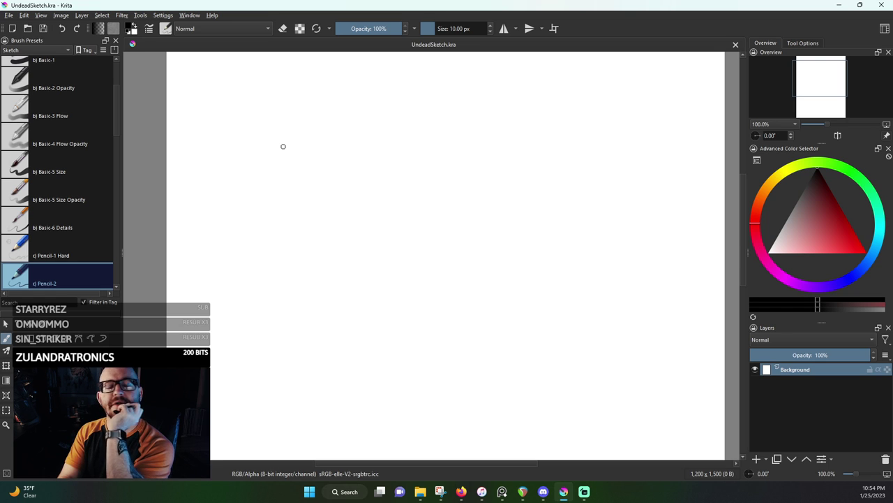
pyautogui.scroll(-3, 284, 147)
pyautogui.scroll(2, 284, 147)
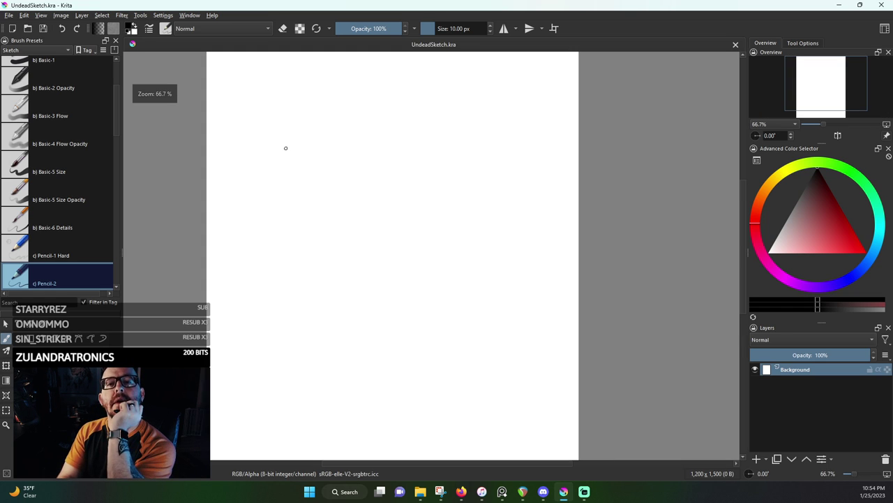
pyautogui.scroll(-1, 284, 148)
pyautogui.scroll(1, 284, 148)
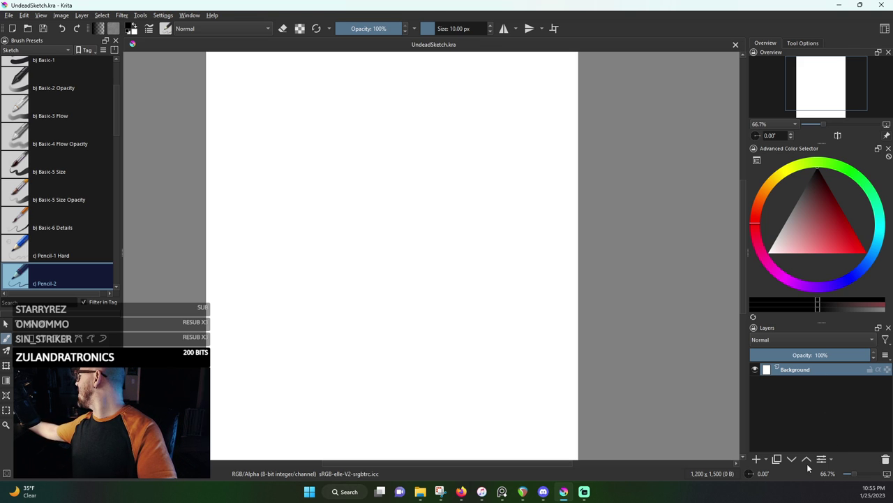
# Add a new paint layer above the Background layer
pyautogui.click(756, 460)
pyautogui.moveTo(799, 375)
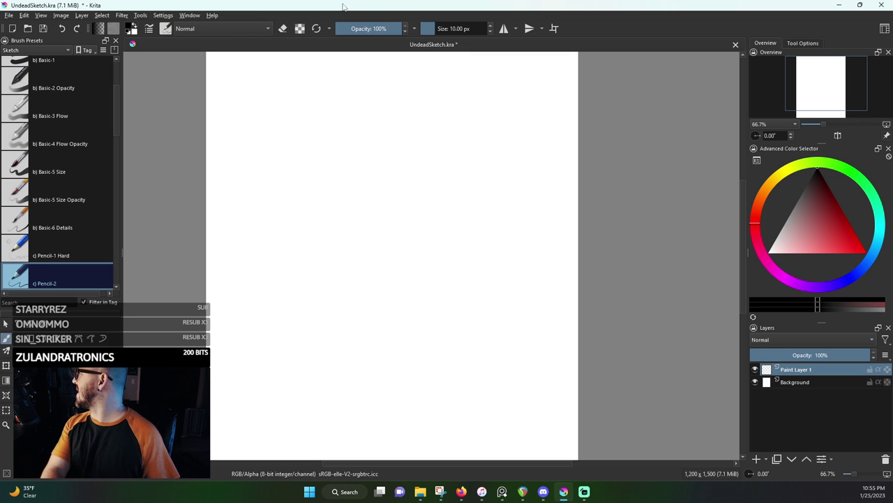
pyautogui.scroll(-1, 307, 151)
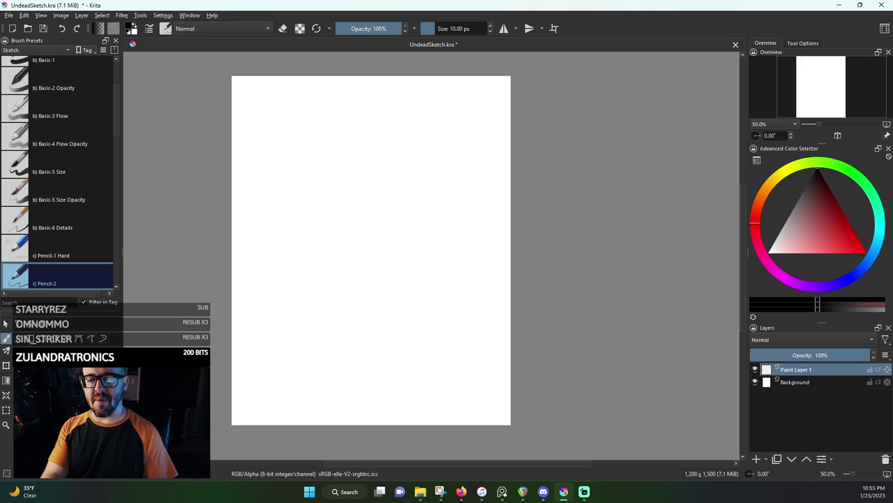
pyautogui.hotkey('alt', 'Tab')
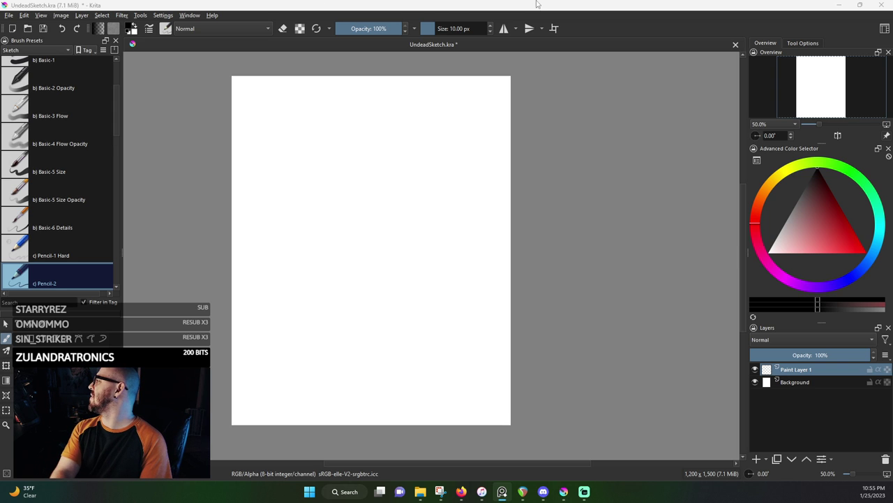
pyautogui.click(467, 6)
# Draw a short, slightly curved near-vertical stroke in the upper middle of the canvas with the c) Pencil-2 brush
pyautogui.scroll(2, 384, 93)
pyautogui.scroll(-1, 383, 92)
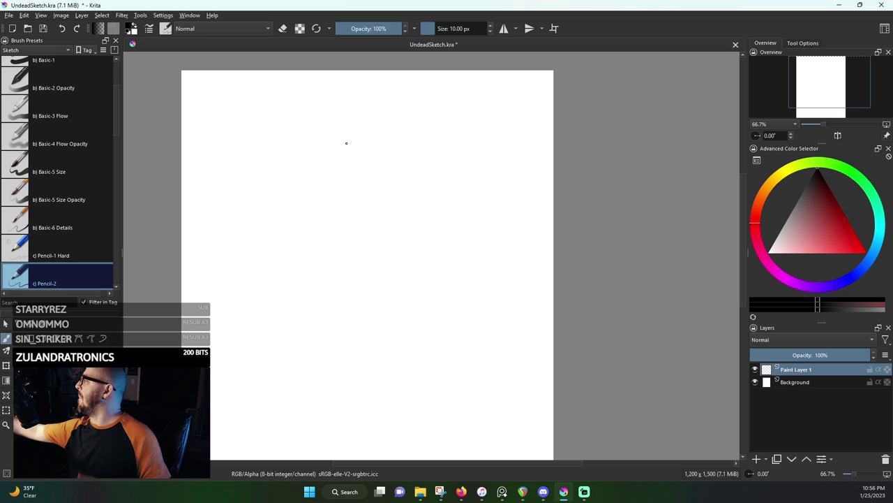
pyautogui.moveTo(346, 148)
pyautogui.mouseDown()
pyautogui.moveTo(348, 178)
pyautogui.moveTo(349, 150)
pyautogui.mouseUp()
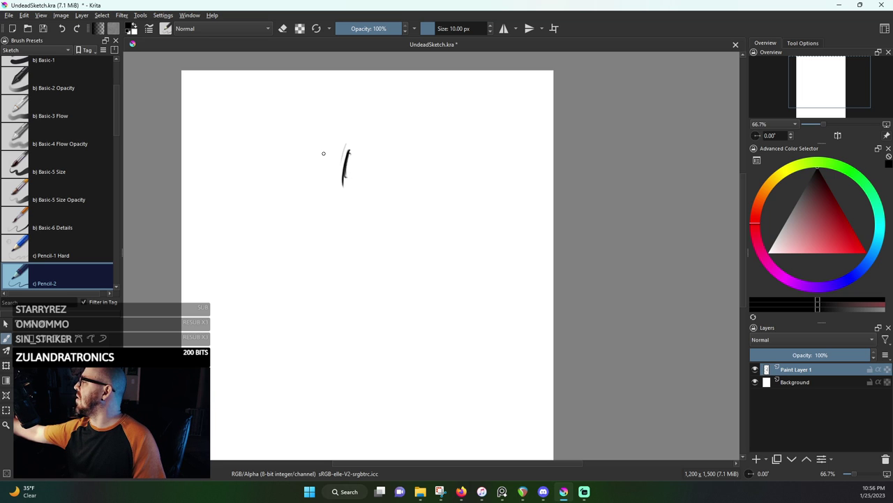
pyautogui.click(95, 251)
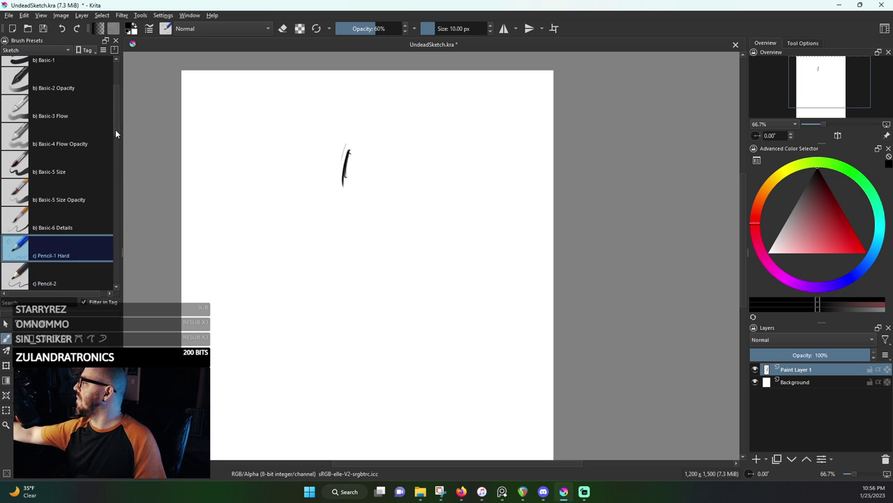
pyautogui.scroll(-3, 116, 133)
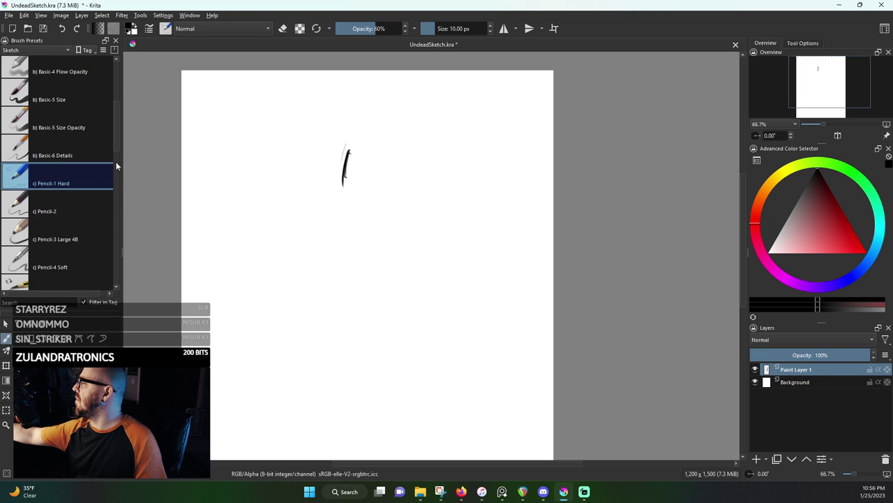
pyautogui.scroll(-3, 116, 161)
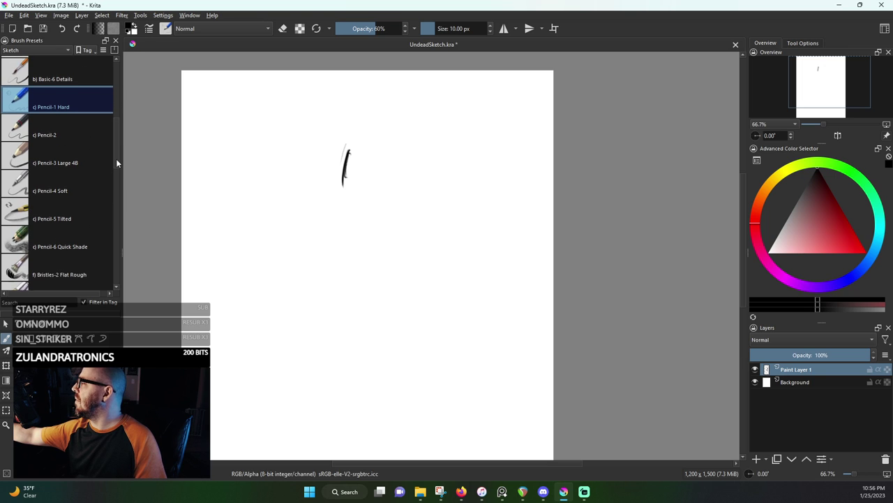
pyautogui.scroll(2, 115, 158)
pyautogui.click(82, 179)
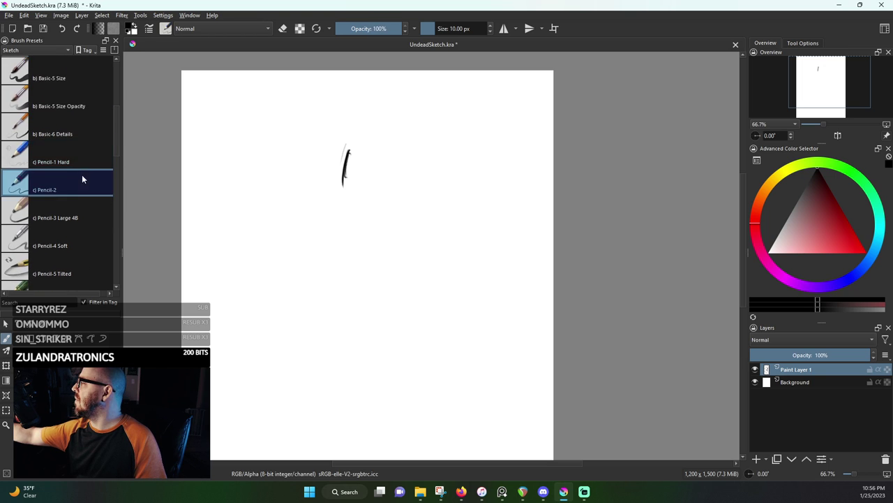
# Build up the left side of the head with more curved strokes, reducing the c) Pencil-2 brush size to 9 px
pyautogui.moveTo(348, 164); pyautogui.dragTo(352, 193)
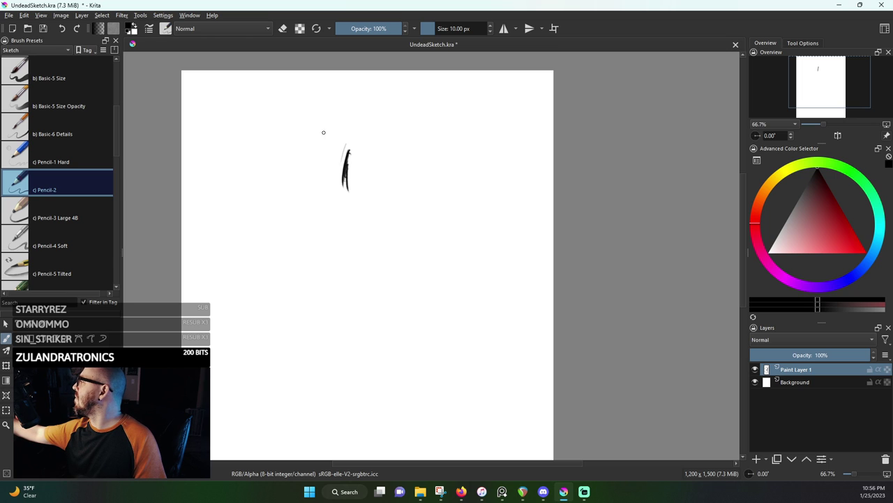
pyautogui.press('[')
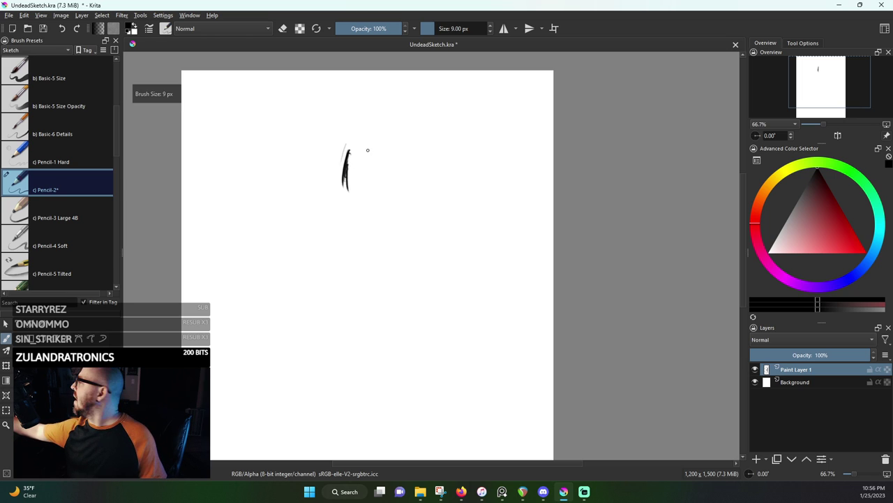
pyautogui.moveTo(352, 151)
pyautogui.mouseDown()
pyautogui.moveTo(349, 202)
pyautogui.moveTo(341, 185)
pyautogui.moveTo(351, 207)
pyautogui.moveTo(340, 162)
pyautogui.moveTo(349, 205)
pyautogui.mouseUp()
# Complete the oval outline of the head with the c) Pencil-3 Large 4B brush, starting from the existing left-side strokes
pyautogui.click(80, 218)
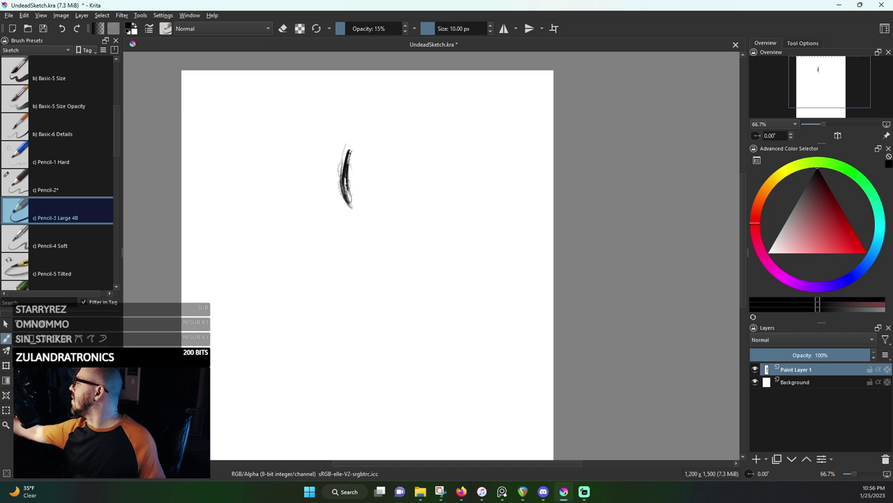
pyautogui.moveTo(346, 159); pyautogui.dragTo(369, 149)
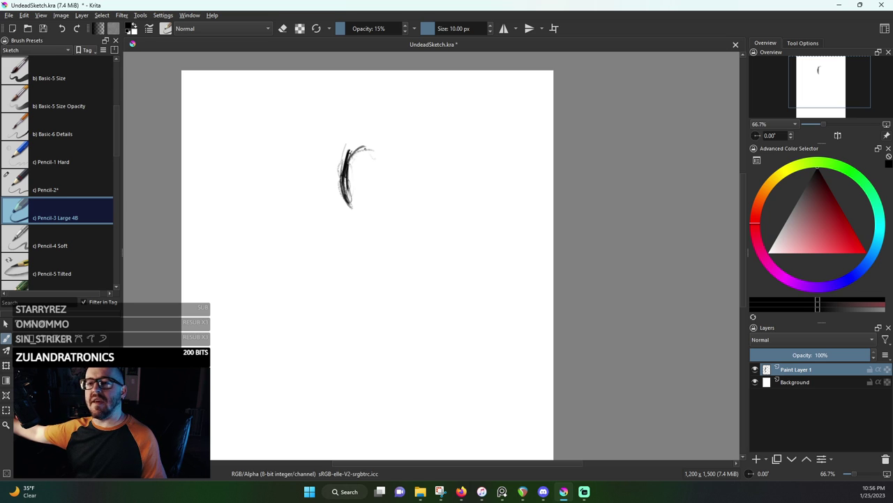
pyautogui.moveTo(363, 148)
pyautogui.mouseDown()
pyautogui.moveTo(388, 143)
pyautogui.moveTo(402, 182)
pyautogui.moveTo(393, 205)
pyautogui.moveTo(375, 217)
pyautogui.moveTo(360, 200)
pyautogui.moveTo(376, 216)
pyautogui.moveTo(353, 210)
pyautogui.mouseUp()
pyautogui.moveTo(347, 167)
pyautogui.mouseDown()
pyautogui.moveTo(353, 210)
pyautogui.moveTo(363, 213)
pyautogui.moveTo(395, 203)
pyautogui.moveTo(399, 176)
pyautogui.moveTo(384, 223)
pyautogui.mouseUp()
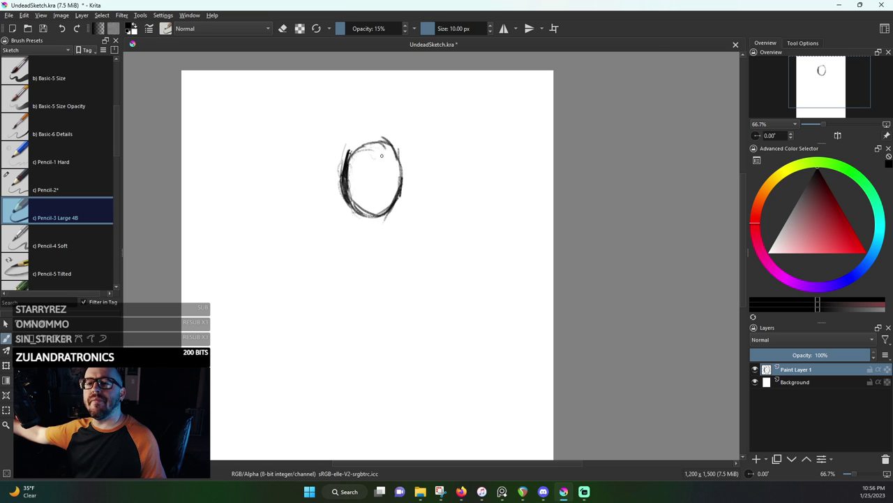
# Sketch the face's slanted centre line and curved brow line inside the oval, and darken the nose bridge where they cross
pyautogui.moveTo(375, 204)
pyautogui.mouseDown()
pyautogui.moveTo(387, 158)
pyautogui.moveTo(374, 205)
pyautogui.mouseUp()
pyautogui.moveTo(388, 155)
pyautogui.mouseDown()
pyautogui.moveTo(372, 209)
pyautogui.moveTo(377, 187)
pyautogui.mouseUp()
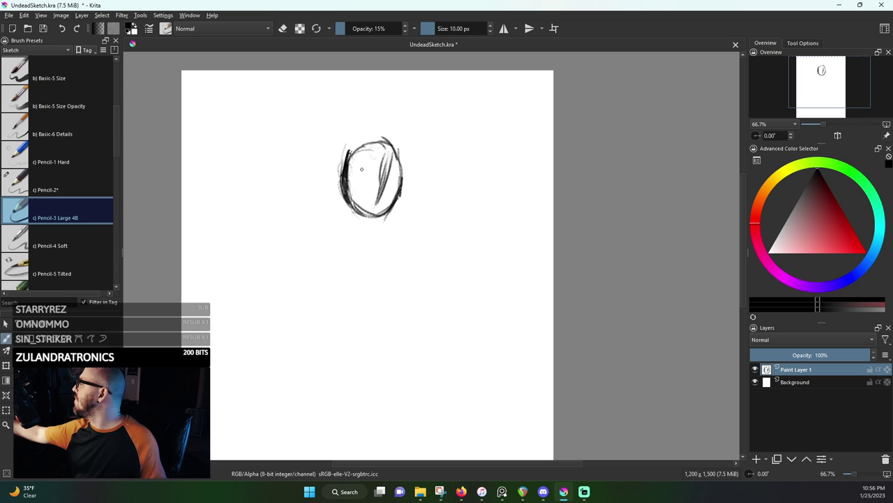
pyautogui.moveTo(360, 167)
pyautogui.mouseDown()
pyautogui.moveTo(385, 165)
pyautogui.moveTo(392, 170)
pyautogui.moveTo(360, 167)
pyautogui.moveTo(384, 166)
pyautogui.moveTo(396, 181)
pyautogui.mouseUp()
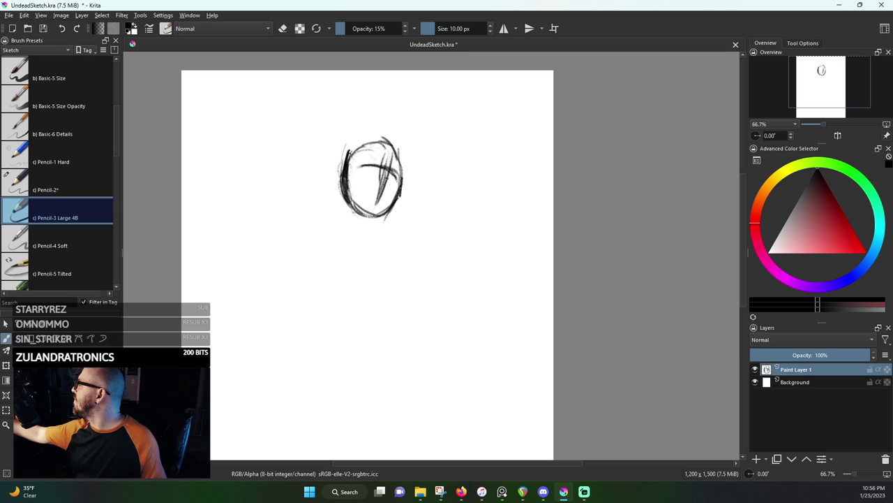
pyautogui.moveTo(390, 172); pyautogui.dragTo(384, 182)
pyautogui.moveTo(391, 172); pyautogui.dragTo(386, 182)
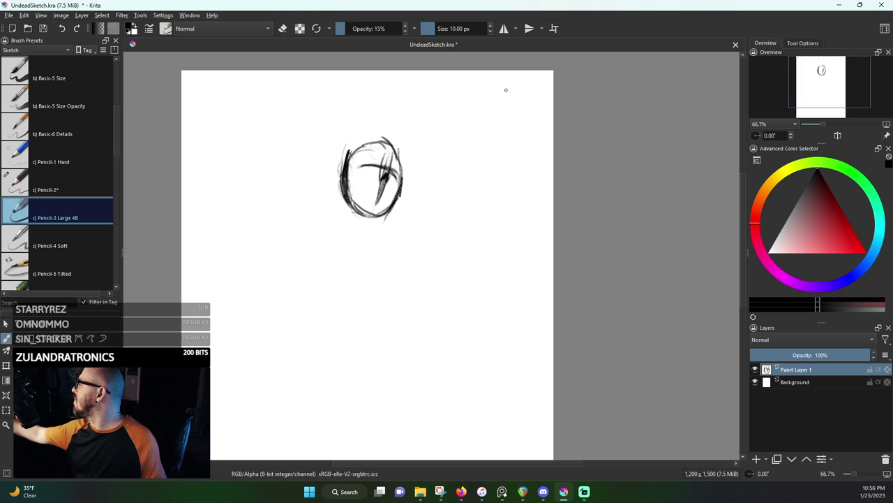
# Reinforce both sides of the head outline and mark the left cheek line and the brow ridge
pyautogui.moveTo(392, 142); pyautogui.dragTo(401, 176)
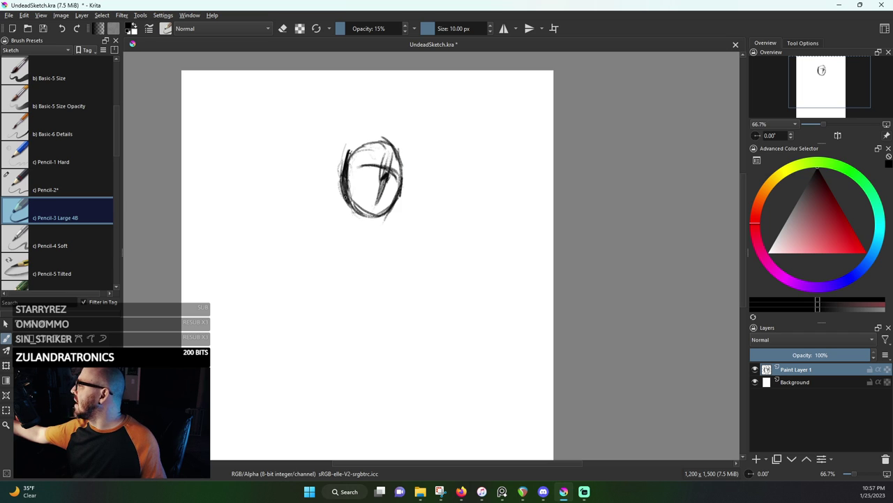
pyautogui.moveTo(352, 149); pyautogui.dragTo(343, 208)
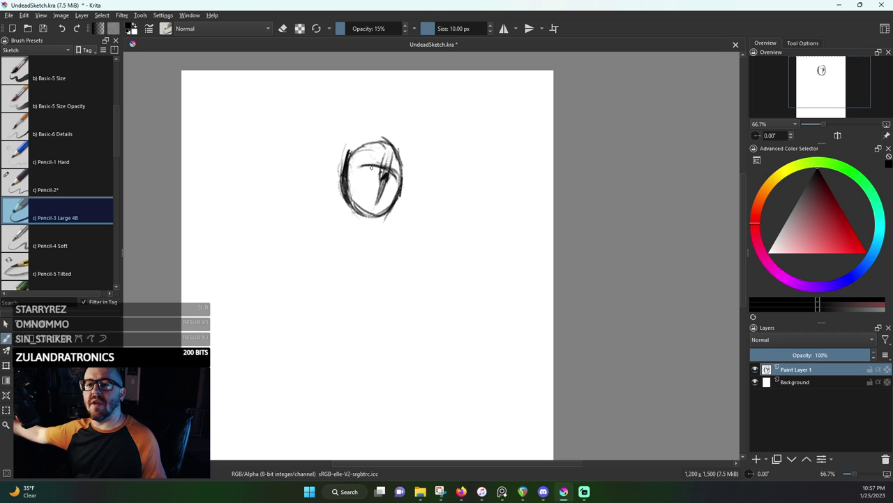
pyautogui.moveTo(363, 187)
pyautogui.mouseDown()
pyautogui.moveTo(366, 176)
pyautogui.moveTo(358, 202)
pyautogui.mouseUp()
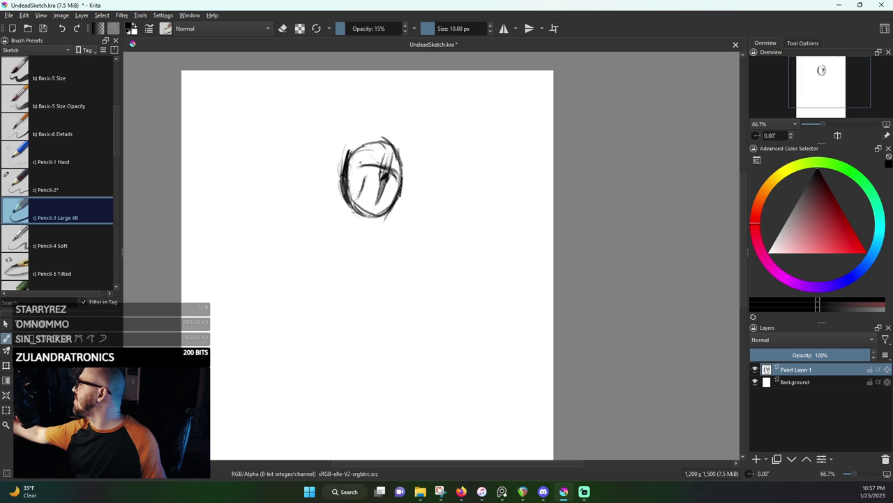
pyautogui.moveTo(360, 162)
pyautogui.mouseDown()
pyautogui.moveTo(362, 154)
pyautogui.moveTo(399, 183)
pyautogui.mouseUp()
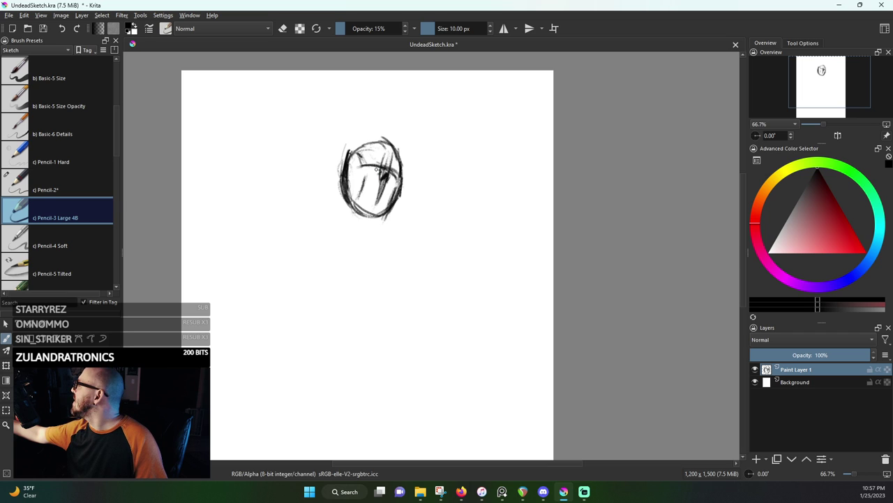
# Sketch the facial features: both eyes under the brow, the nose with its side fold, and a downturned mouth above the chin
pyautogui.moveTo(375, 167)
pyautogui.mouseDown()
pyautogui.moveTo(361, 164)
pyautogui.moveTo(400, 172)
pyautogui.moveTo(368, 166)
pyautogui.moveTo(364, 174)
pyautogui.mouseUp()
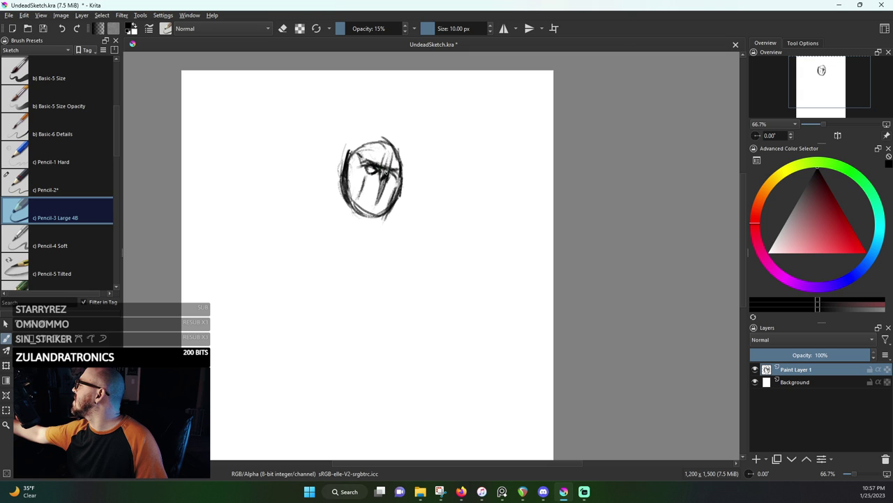
pyautogui.moveTo(396, 173); pyautogui.dragTo(389, 189)
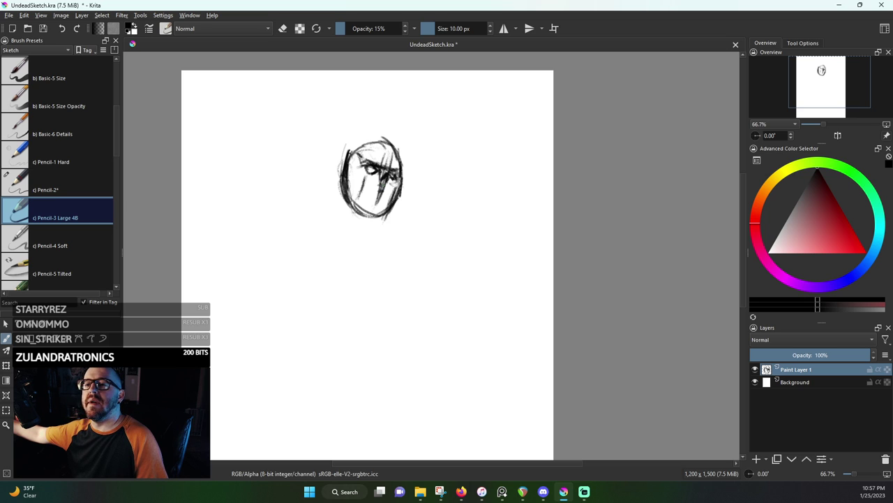
pyautogui.moveTo(381, 182)
pyautogui.mouseDown()
pyautogui.moveTo(363, 203)
pyautogui.moveTo(383, 197)
pyautogui.moveTo(382, 207)
pyautogui.mouseUp()
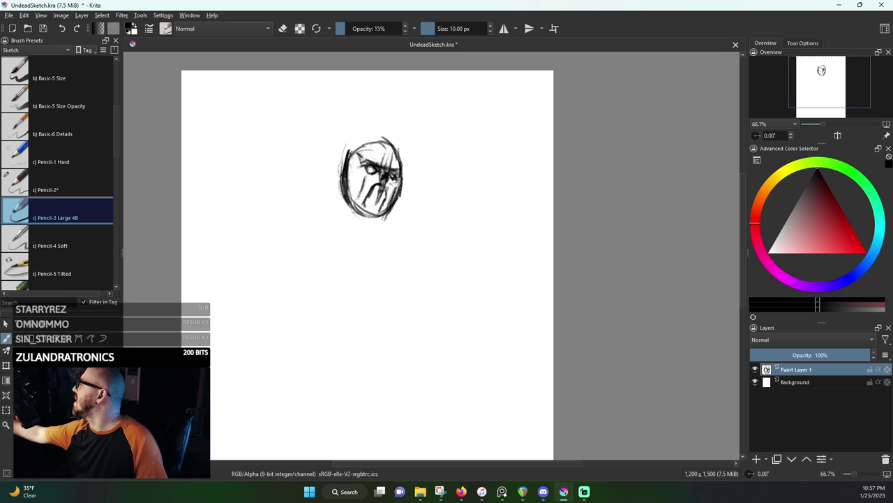
pyautogui.moveTo(380, 168)
pyautogui.mouseDown()
pyautogui.moveTo(397, 168)
pyautogui.moveTo(380, 202)
pyautogui.mouseUp()
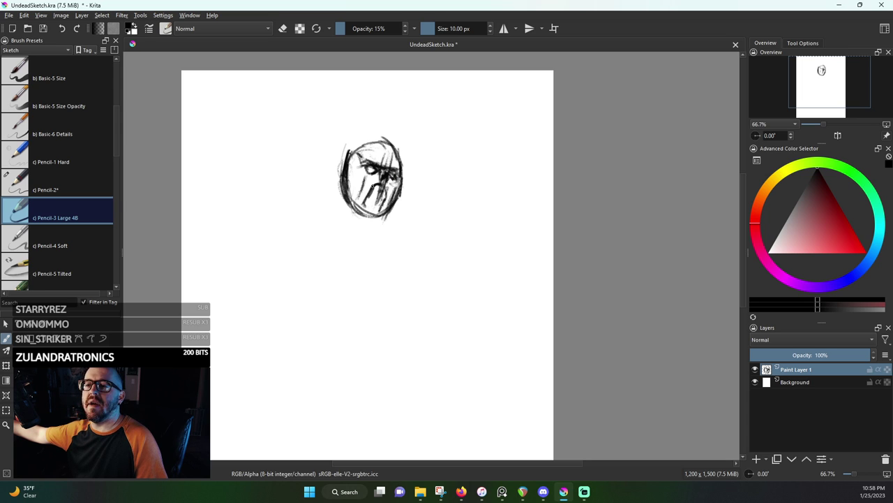
pyautogui.moveTo(377, 205); pyautogui.dragTo(367, 213)
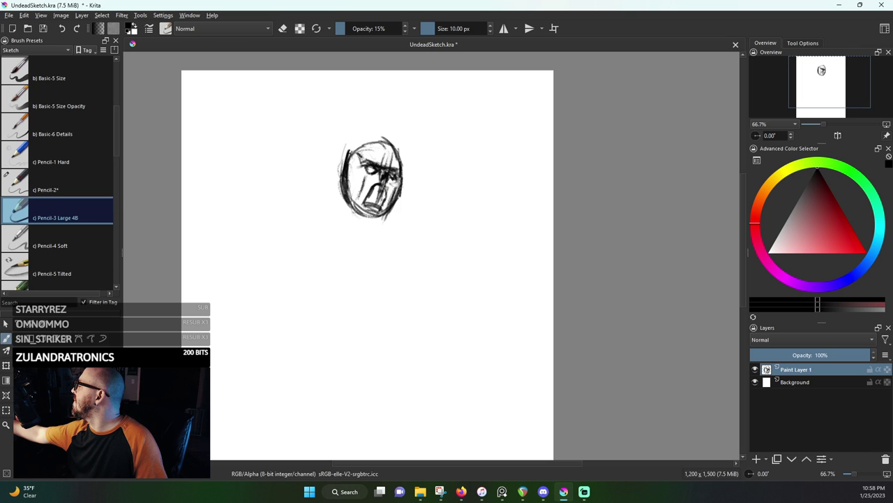
# Thicken the top of the head and sketch the hairline curving from the crown along the left side of the face
pyautogui.moveTo(395, 166); pyautogui.dragTo(385, 137)
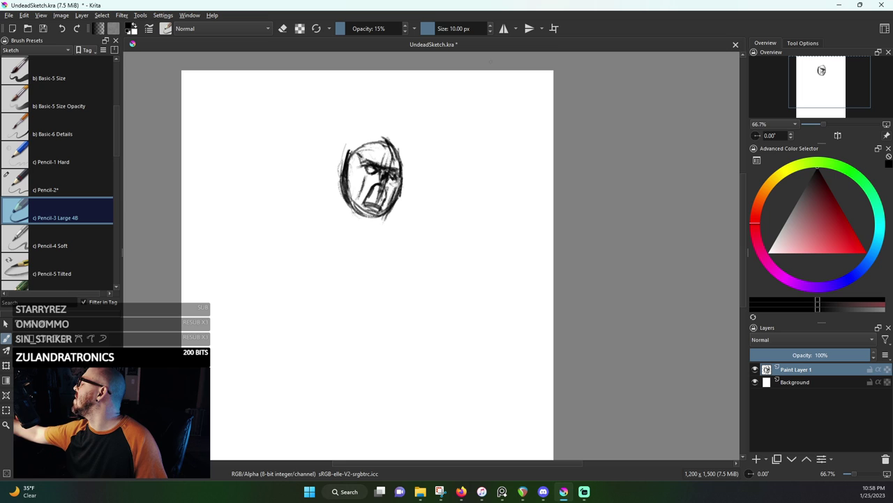
pyautogui.moveTo(389, 144); pyautogui.dragTo(360, 156)
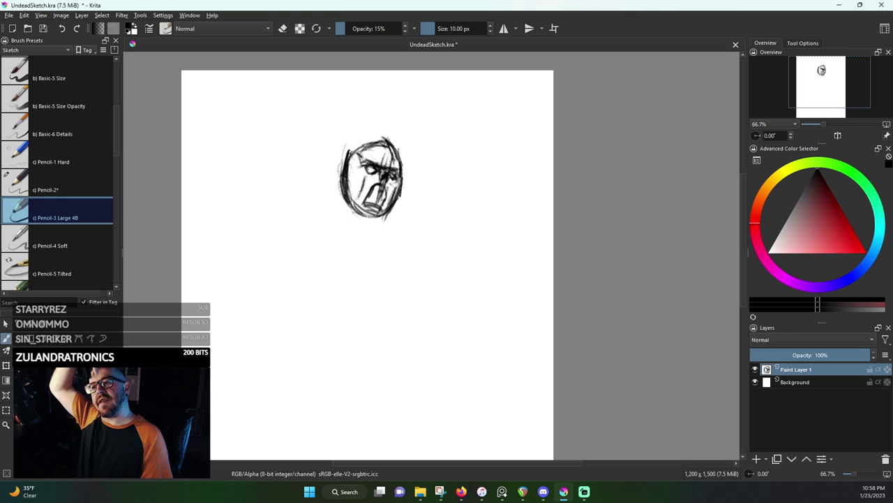
pyautogui.moveTo(394, 144); pyautogui.dragTo(372, 149)
pyautogui.moveTo(375, 146)
pyautogui.mouseDown()
pyautogui.moveTo(355, 156)
pyautogui.moveTo(348, 186)
pyautogui.mouseUp()
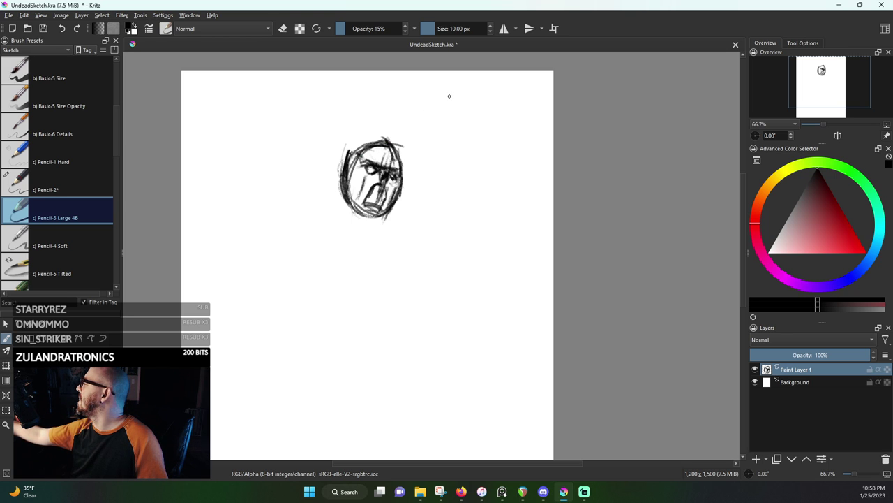
# Draw long hair strands falling past the jaw on the left of the head and shorter ones down the right side
pyautogui.moveTo(365, 152); pyautogui.dragTo(346, 217)
pyautogui.moveTo(363, 154)
pyautogui.mouseDown()
pyautogui.moveTo(344, 241)
pyautogui.moveTo(335, 241)
pyautogui.mouseUp()
pyautogui.moveTo(346, 211)
pyautogui.mouseDown()
pyautogui.moveTo(334, 253)
pyautogui.moveTo(345, 217)
pyautogui.mouseUp()
pyautogui.moveTo(354, 178); pyautogui.dragTo(356, 191)
pyautogui.moveTo(375, 140)
pyautogui.mouseDown()
pyautogui.moveTo(364, 158)
pyautogui.moveTo(398, 149)
pyautogui.mouseUp()
pyautogui.moveTo(389, 145)
pyautogui.mouseDown()
pyautogui.moveTo(408, 171)
pyautogui.moveTo(390, 227)
pyautogui.mouseUp()
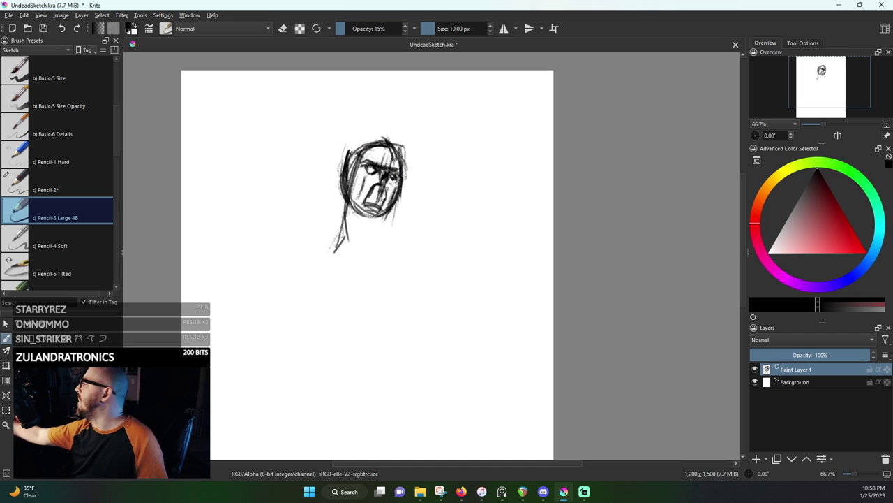
# Draw the hair down the right side of the head to below the jaw and reinforce the chin line
pyautogui.moveTo(395, 144)
pyautogui.mouseDown()
pyautogui.moveTo(412, 157)
pyautogui.moveTo(420, 142)
pyautogui.moveTo(415, 156)
pyautogui.moveTo(411, 147)
pyautogui.moveTo(398, 207)
pyautogui.mouseUp()
pyautogui.moveTo(408, 180); pyautogui.dragTo(396, 237)
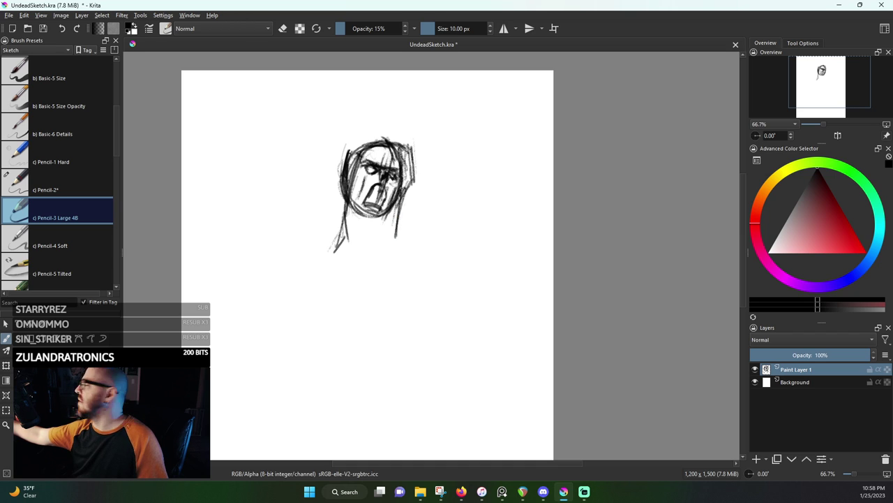
pyautogui.moveTo(404, 194)
pyautogui.mouseDown()
pyautogui.moveTo(400, 224)
pyautogui.moveTo(375, 265)
pyautogui.mouseUp()
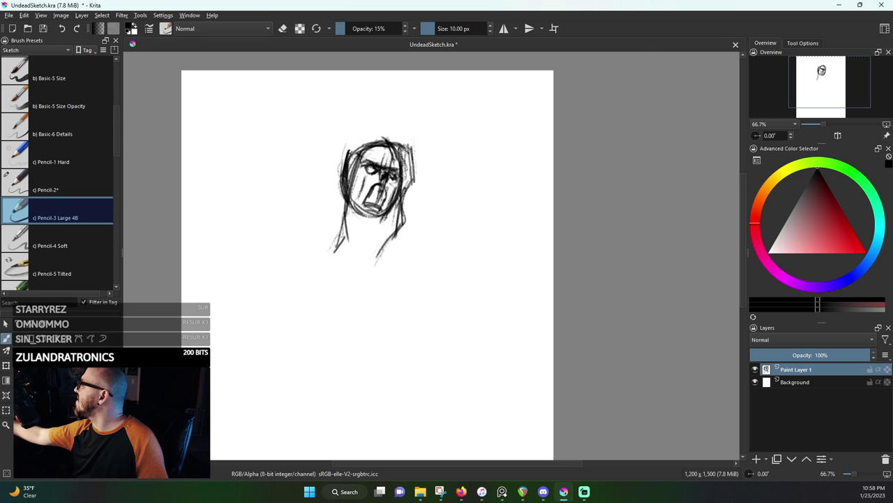
pyautogui.moveTo(381, 220)
pyautogui.mouseDown()
pyautogui.moveTo(364, 223)
pyautogui.moveTo(356, 201)
pyautogui.mouseUp()
pyautogui.moveTo(365, 219)
pyautogui.mouseDown()
pyautogui.moveTo(359, 202)
pyautogui.moveTo(381, 225)
pyautogui.mouseUp()
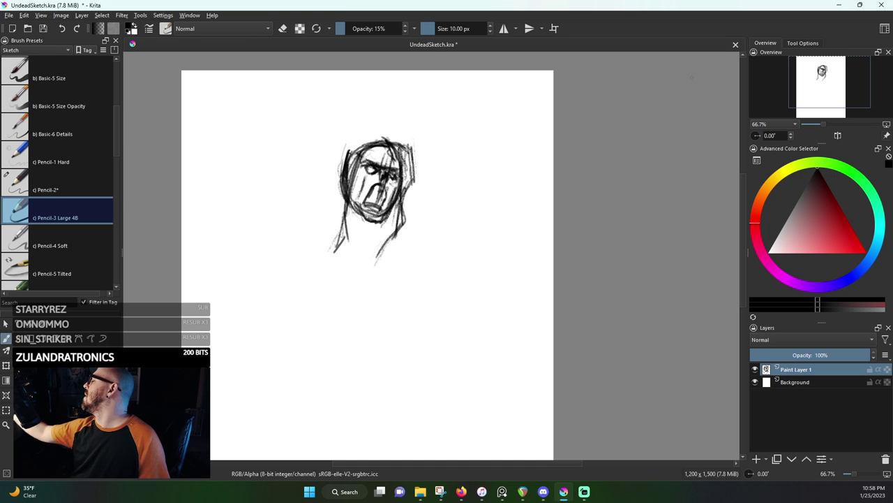
# Sketch a raised hair outline arching over the top of the head and add a neck line under the chin
pyautogui.moveTo(400, 146)
pyautogui.mouseDown()
pyautogui.moveTo(386, 130)
pyautogui.moveTo(359, 136)
pyautogui.moveTo(375, 125)
pyautogui.moveTo(399, 145)
pyautogui.moveTo(372, 116)
pyautogui.moveTo(345, 153)
pyautogui.mouseUp()
pyautogui.moveTo(350, 146)
pyautogui.mouseDown()
pyautogui.moveTo(384, 132)
pyautogui.moveTo(416, 153)
pyautogui.mouseUp()
pyautogui.moveTo(386, 122); pyautogui.dragTo(414, 154)
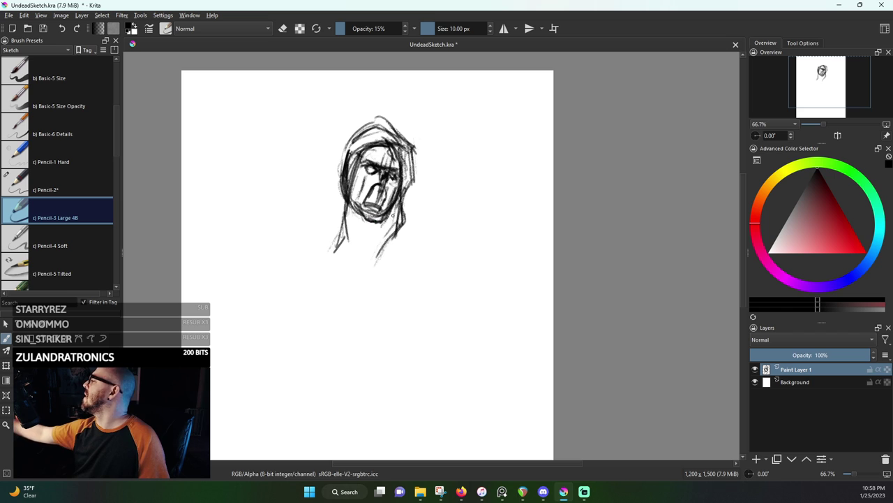
pyautogui.moveTo(383, 219); pyautogui.dragTo(375, 241)
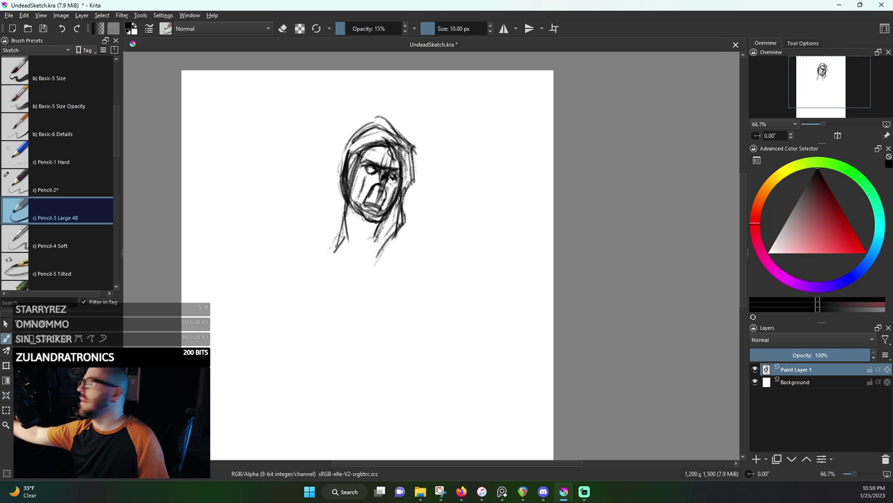
pyautogui.moveTo(364, 161); pyautogui.dragTo(378, 157)
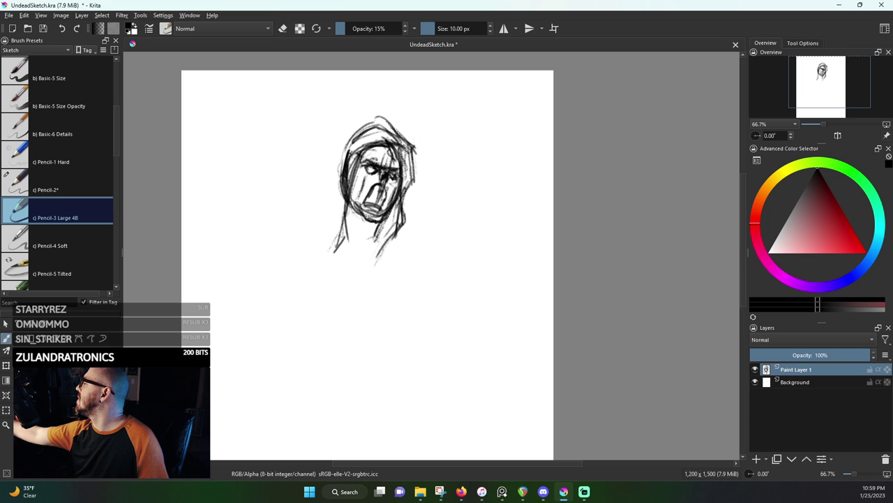
# Extend the crown into a flared tuft with hanging strands on the left and darken the hair on the right
pyautogui.moveTo(363, 122)
pyautogui.mouseDown()
pyautogui.moveTo(379, 120)
pyautogui.moveTo(316, 151)
pyautogui.moveTo(381, 118)
pyautogui.moveTo(394, 132)
pyautogui.moveTo(410, 195)
pyautogui.moveTo(401, 203)
pyautogui.moveTo(402, 236)
pyautogui.mouseUp()
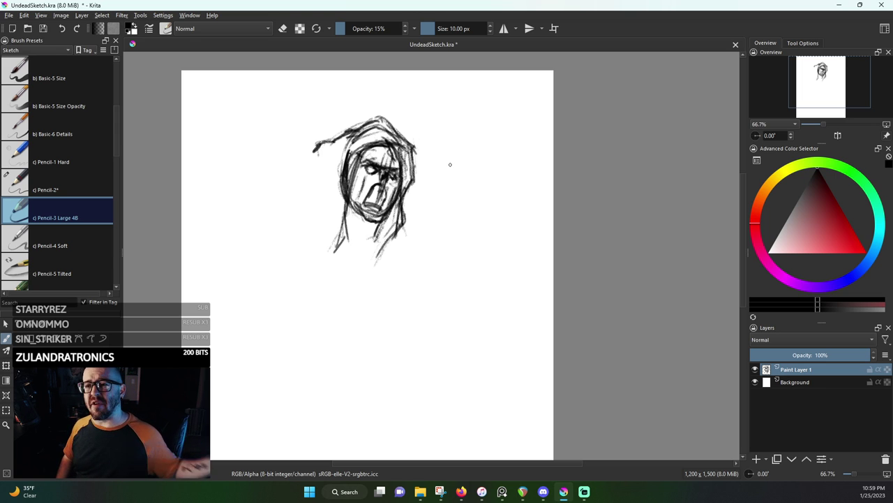
pyautogui.moveTo(318, 145)
pyautogui.mouseDown()
pyautogui.moveTo(309, 166)
pyautogui.moveTo(314, 157)
pyautogui.moveTo(331, 187)
pyautogui.moveTo(321, 157)
pyautogui.moveTo(317, 189)
pyautogui.mouseUp()
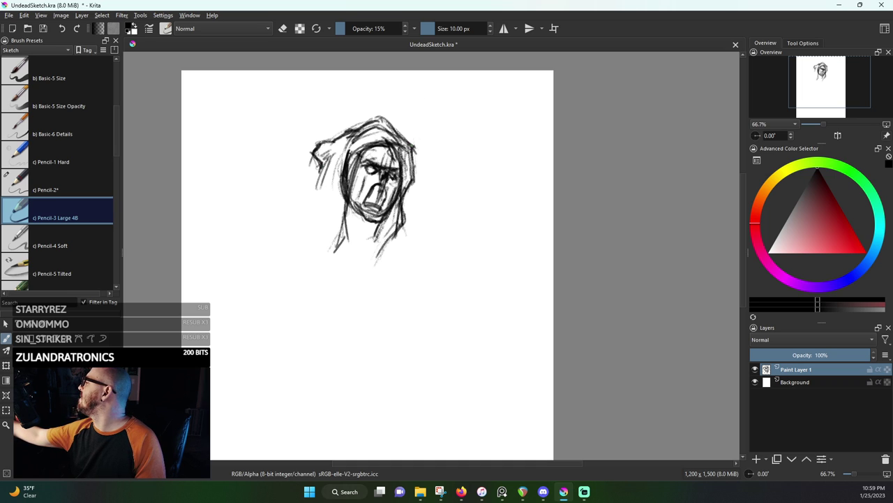
pyautogui.moveTo(412, 153); pyautogui.dragTo(401, 236)
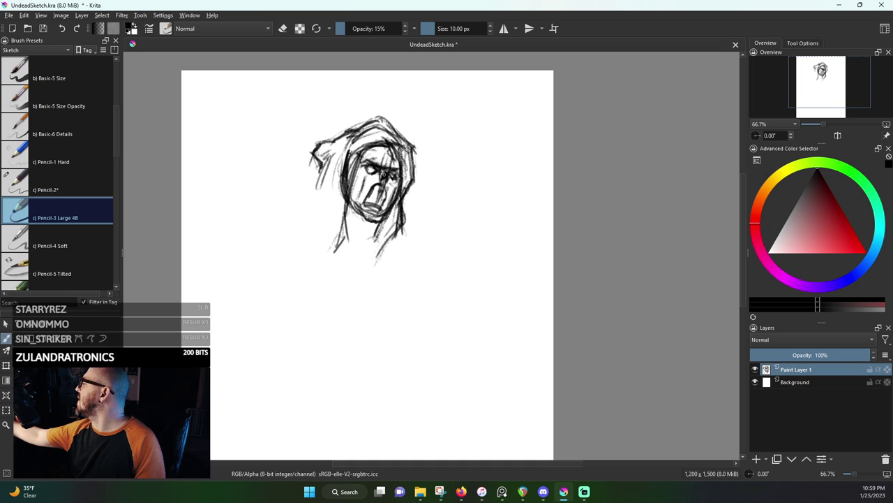
# Darken the line under the mouth and draw a thick arched brow above the eyes
pyautogui.moveTo(368, 208); pyautogui.dragTo(383, 210)
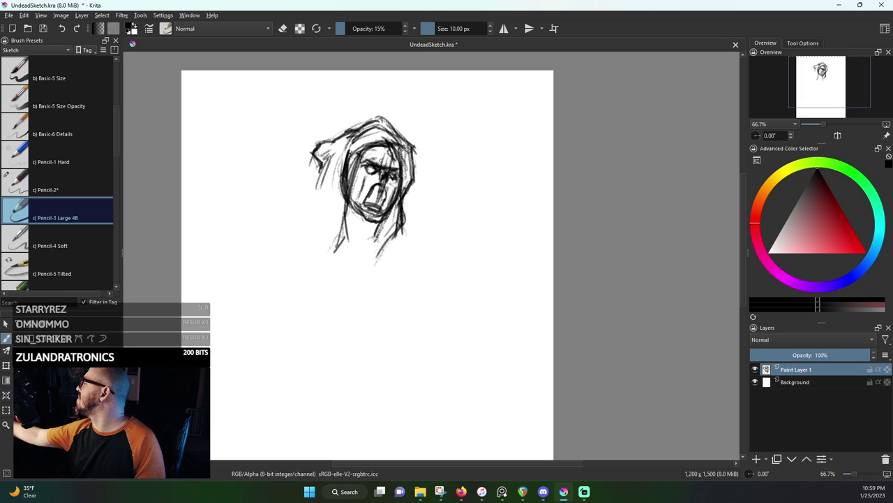
pyautogui.moveTo(366, 161)
pyautogui.mouseDown()
pyautogui.moveTo(402, 156)
pyautogui.moveTo(389, 155)
pyautogui.mouseUp()
pyautogui.moveTo(366, 160)
pyautogui.mouseDown()
pyautogui.moveTo(379, 154)
pyautogui.moveTo(367, 157)
pyautogui.mouseUp()
pyautogui.moveTo(364, 164); pyautogui.dragTo(378, 157)
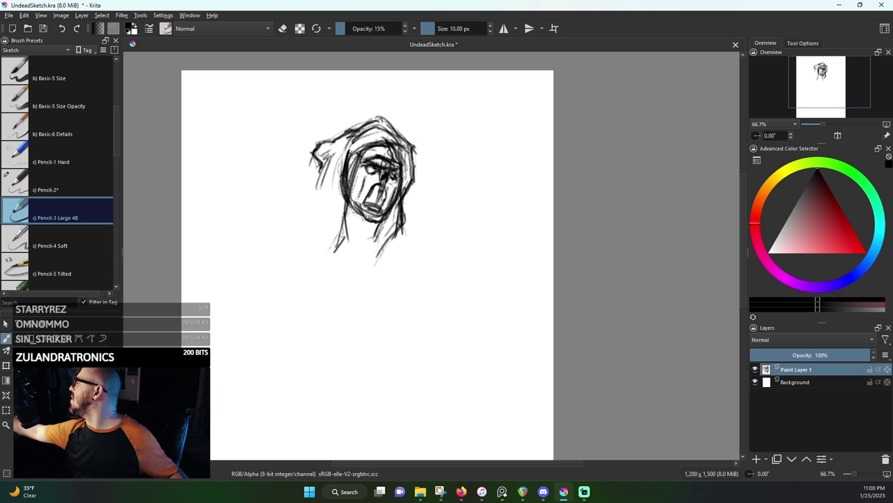
# Erase both eyes, the old brow line and the upper part of the nose
pyautogui.press('e')
pyautogui.moveTo(377, 173); pyautogui.dragTo(363, 160)
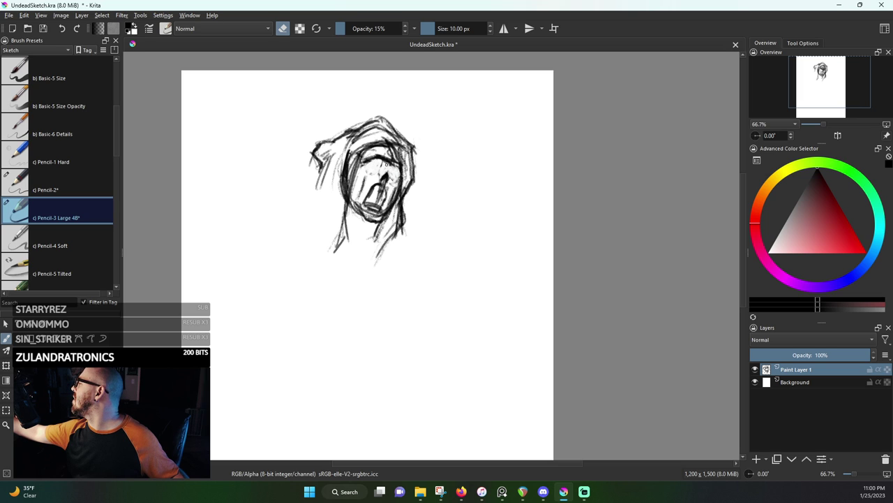
pyautogui.moveTo(383, 177); pyautogui.dragTo(387, 169)
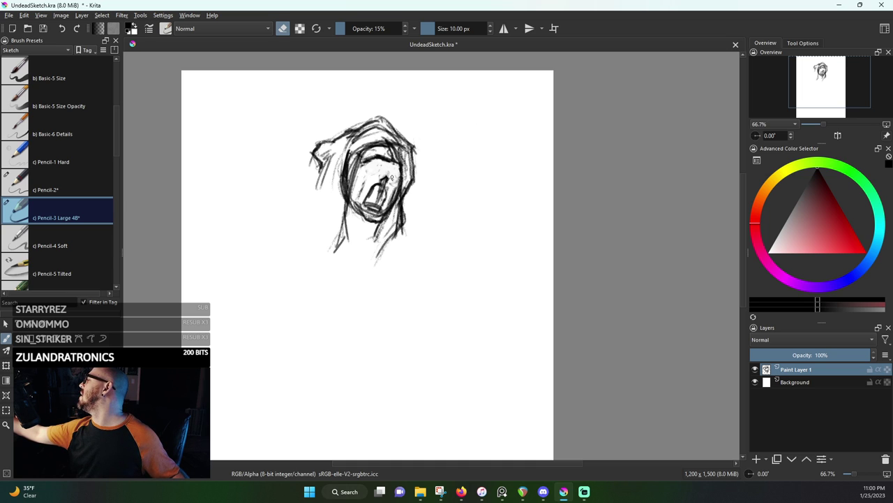
# Redraw the left eye with a dark pupil, the nose, and the fold lines running down beside the mouth
pyautogui.press('e')
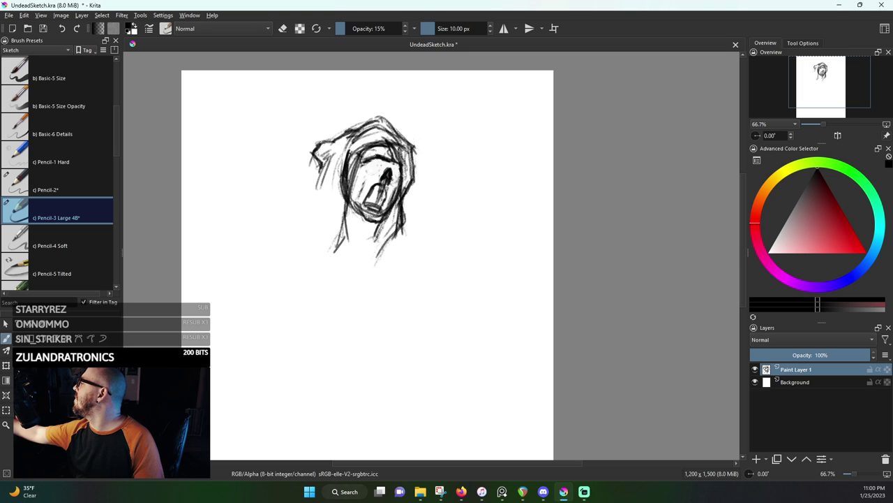
pyautogui.moveTo(371, 162); pyautogui.dragTo(377, 164)
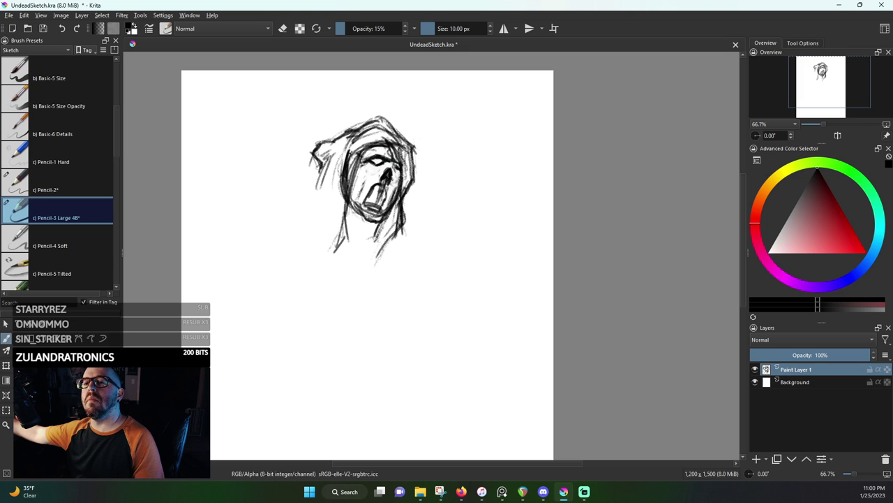
pyautogui.moveTo(402, 149)
pyautogui.mouseDown()
pyautogui.moveTo(405, 180)
pyautogui.moveTo(374, 166)
pyautogui.moveTo(379, 160)
pyautogui.mouseUp()
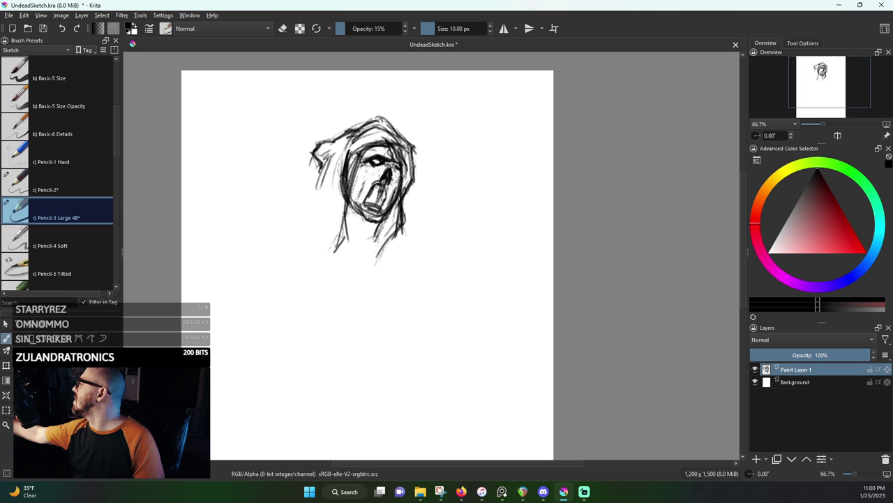
pyautogui.moveTo(381, 182); pyautogui.dragTo(366, 211)
pyautogui.moveTo(388, 183); pyautogui.dragTo(383, 213)
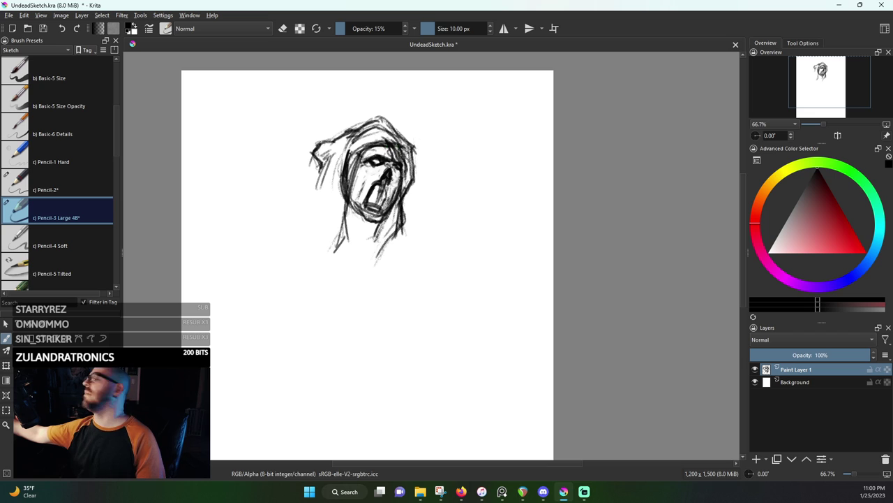
# Rebuild the hair with a higher rounded crown and thick strands flaring outward on the right side of the head
pyautogui.moveTo(390, 145)
pyautogui.mouseDown()
pyautogui.moveTo(418, 149)
pyautogui.moveTo(419, 180)
pyautogui.mouseUp()
pyautogui.moveTo(419, 148)
pyautogui.mouseDown()
pyautogui.moveTo(418, 184)
pyautogui.moveTo(404, 209)
pyautogui.mouseUp()
pyautogui.moveTo(365, 127)
pyautogui.mouseDown()
pyautogui.moveTo(400, 111)
pyautogui.moveTo(418, 134)
pyautogui.moveTo(410, 139)
pyautogui.mouseUp()
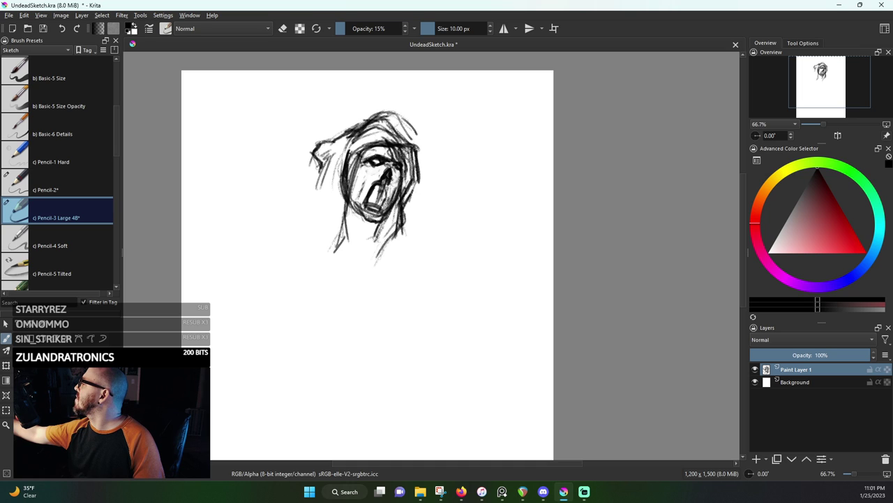
pyautogui.moveTo(381, 112)
pyautogui.mouseDown()
pyautogui.moveTo(410, 130)
pyautogui.moveTo(351, 129)
pyautogui.moveTo(347, 140)
pyautogui.moveTo(417, 148)
pyautogui.moveTo(425, 140)
pyautogui.moveTo(425, 175)
pyautogui.mouseUp()
pyautogui.moveTo(426, 137); pyautogui.dragTo(430, 178)
pyautogui.moveTo(419, 150); pyautogui.dragTo(417, 172)
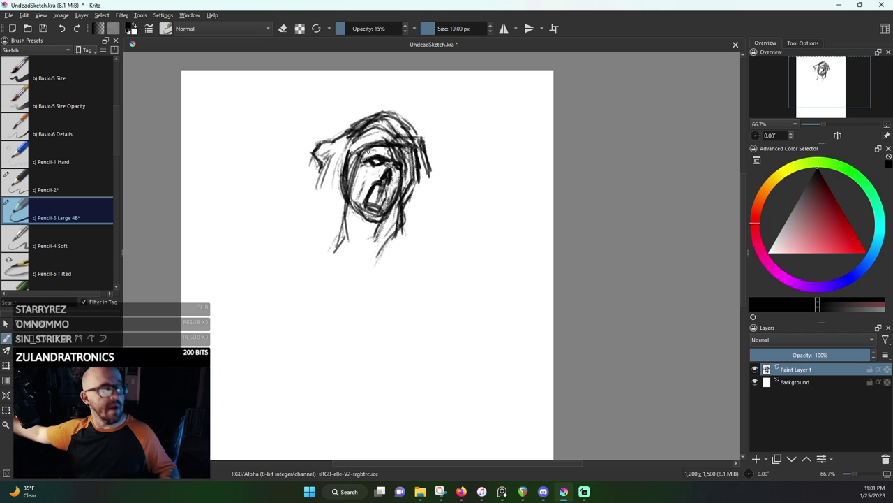
# Erase the eye and brow along with the stray lines inside the crown
pyautogui.press('e')
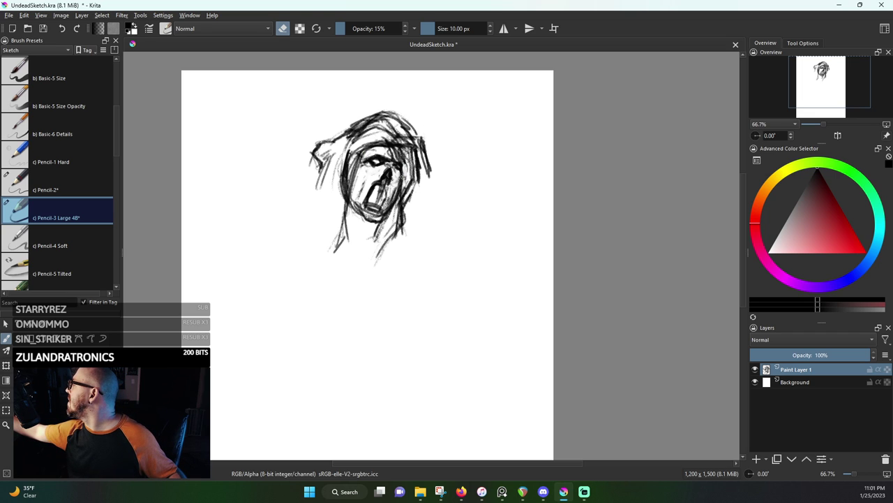
pyautogui.moveTo(401, 176)
pyautogui.mouseDown()
pyautogui.moveTo(391, 151)
pyautogui.moveTo(405, 158)
pyautogui.moveTo(389, 155)
pyautogui.moveTo(385, 127)
pyautogui.moveTo(368, 131)
pyautogui.moveTo(399, 133)
pyautogui.moveTo(354, 140)
pyautogui.mouseUp()
pyautogui.moveTo(406, 130)
pyautogui.mouseDown()
pyautogui.moveTo(395, 133)
pyautogui.moveTo(386, 159)
pyautogui.moveTo(367, 159)
pyautogui.moveTo(376, 161)
pyautogui.mouseUp()
# Sketch two dark eye sockets and a heavier nose on the face
pyautogui.press('e')
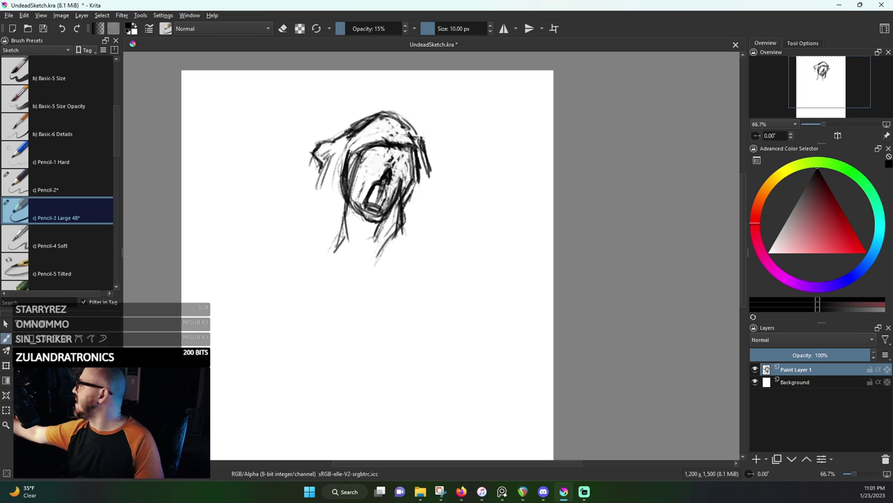
pyautogui.moveTo(395, 165)
pyautogui.mouseDown()
pyautogui.moveTo(393, 177)
pyautogui.moveTo(381, 178)
pyautogui.mouseUp()
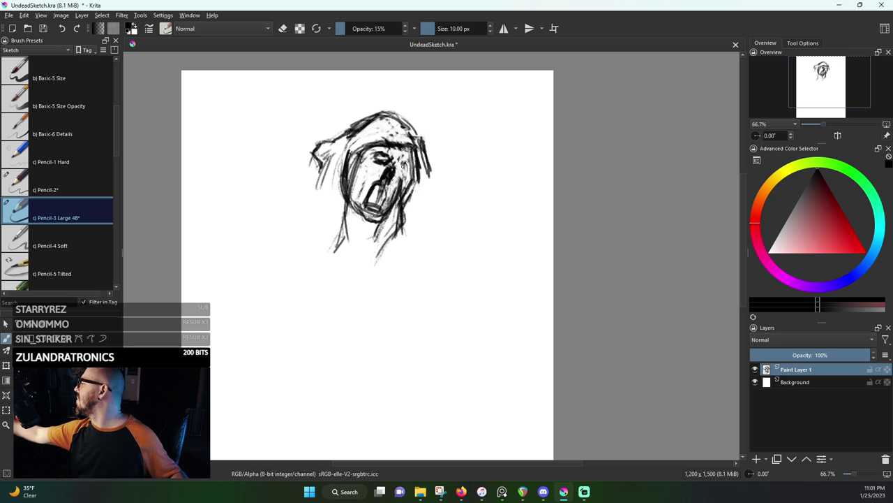
pyautogui.moveTo(404, 165)
pyautogui.mouseDown()
pyautogui.moveTo(406, 172)
pyautogui.moveTo(396, 170)
pyautogui.moveTo(410, 159)
pyautogui.moveTo(381, 166)
pyautogui.moveTo(374, 153)
pyautogui.moveTo(408, 174)
pyautogui.mouseUp()
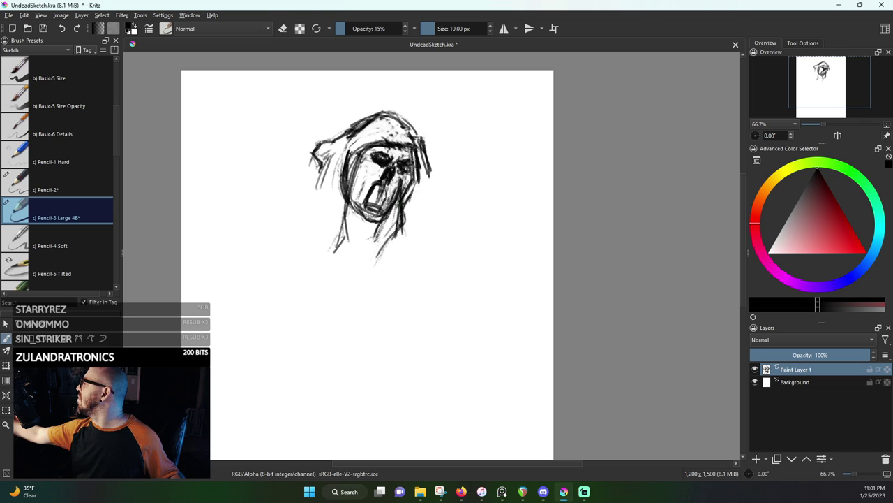
# Erase the eyes, nose and mouth to clear the whole face inside the head outline
pyautogui.press('e')
pyautogui.moveTo(391, 203)
pyautogui.mouseDown()
pyautogui.moveTo(402, 179)
pyautogui.moveTo(387, 202)
pyautogui.moveTo(399, 189)
pyautogui.moveTo(384, 200)
pyautogui.moveTo(371, 190)
pyautogui.moveTo(382, 196)
pyautogui.moveTo(389, 171)
pyautogui.moveTo(383, 211)
pyautogui.moveTo(400, 194)
pyautogui.mouseUp()
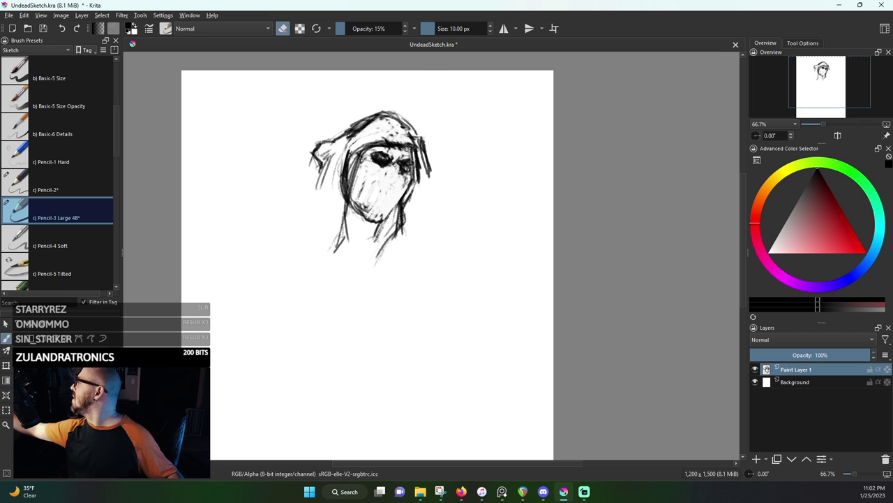
pyautogui.moveTo(392, 157)
pyautogui.mouseDown()
pyautogui.moveTo(373, 177)
pyautogui.moveTo(372, 158)
pyautogui.moveTo(387, 149)
pyautogui.moveTo(411, 168)
pyautogui.mouseUp()
pyautogui.moveTo(370, 201); pyautogui.dragTo(361, 212)
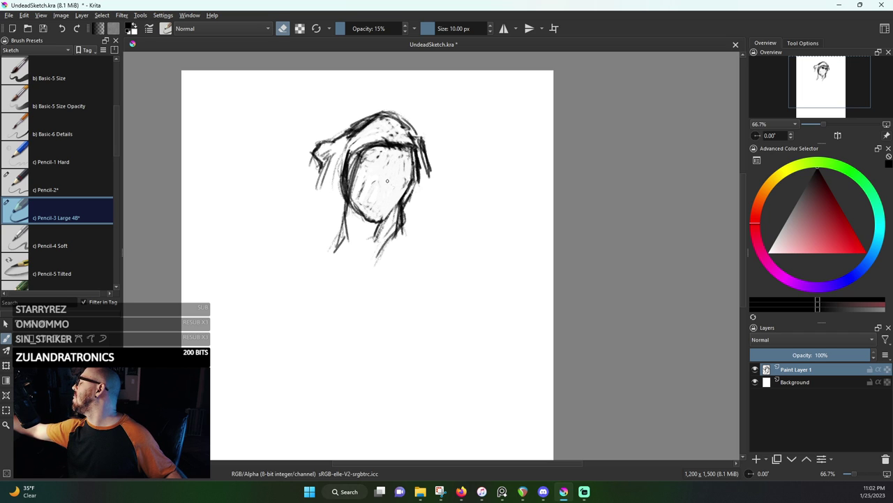
# Draw a slanted centre line, a curved brow and a dark wedge-shaped nose on the cleared face
pyautogui.press('e')
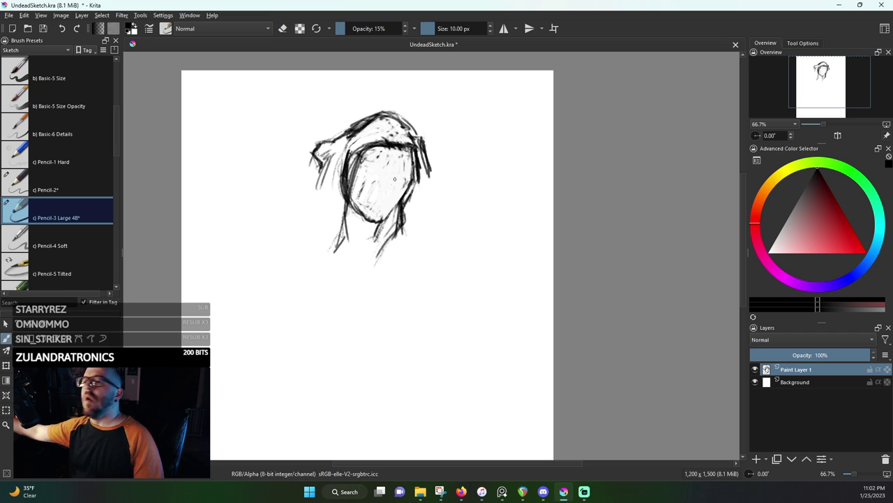
pyautogui.moveTo(395, 161); pyautogui.dragTo(383, 199)
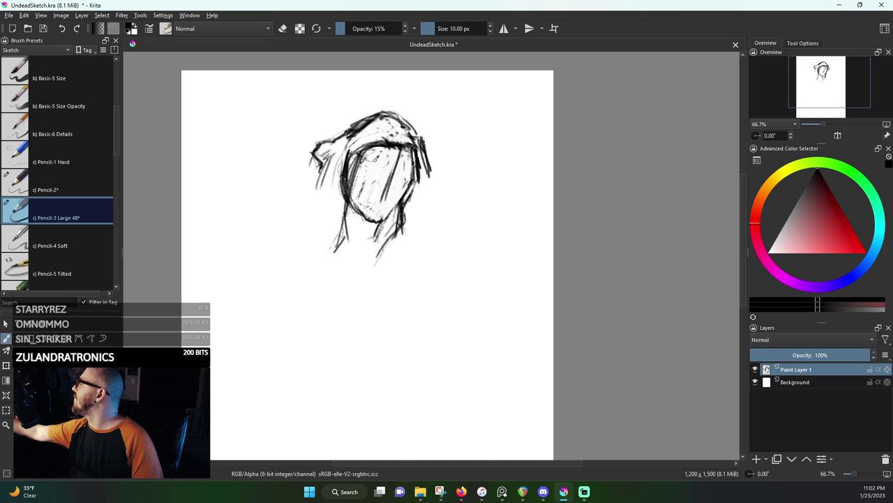
pyautogui.moveTo(369, 156)
pyautogui.mouseDown()
pyautogui.moveTo(410, 170)
pyautogui.moveTo(395, 160)
pyautogui.mouseUp()
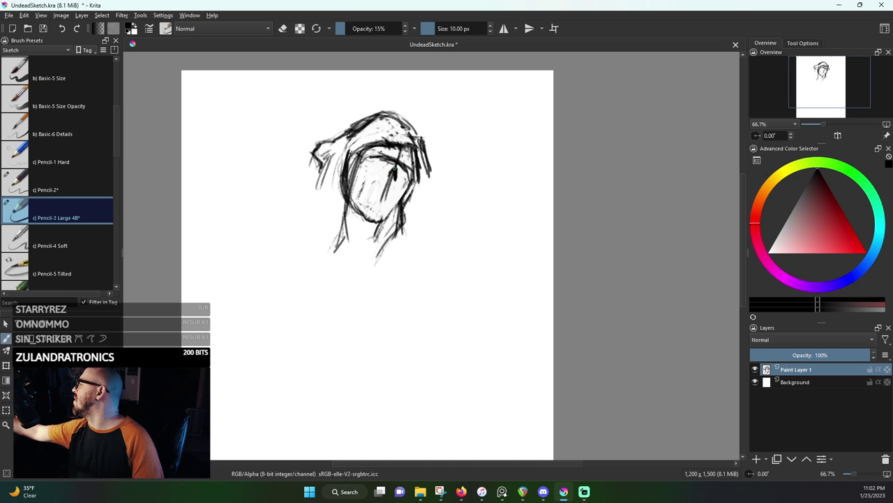
pyautogui.moveTo(397, 179); pyautogui.dragTo(395, 188)
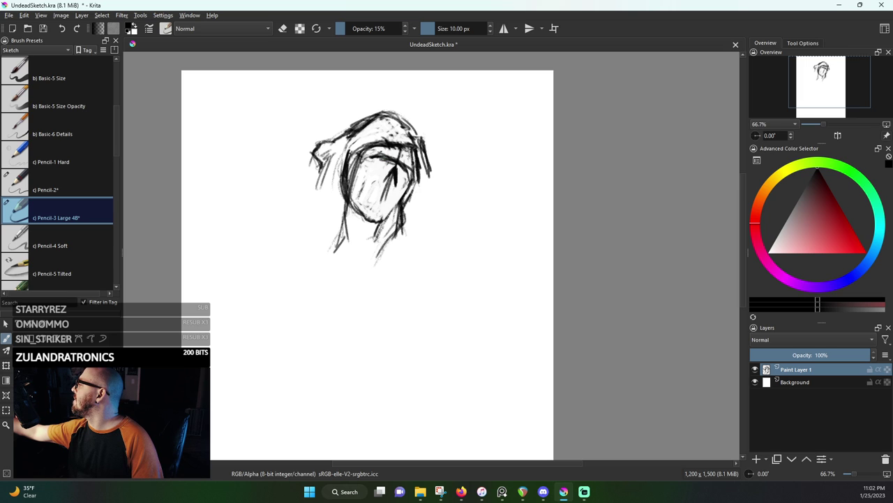
# Draw both eyes under the brow and an elongated open mouth between the nose and chin
pyautogui.moveTo(380, 155)
pyautogui.mouseDown()
pyautogui.moveTo(371, 165)
pyautogui.moveTo(381, 153)
pyautogui.moveTo(400, 165)
pyautogui.mouseUp()
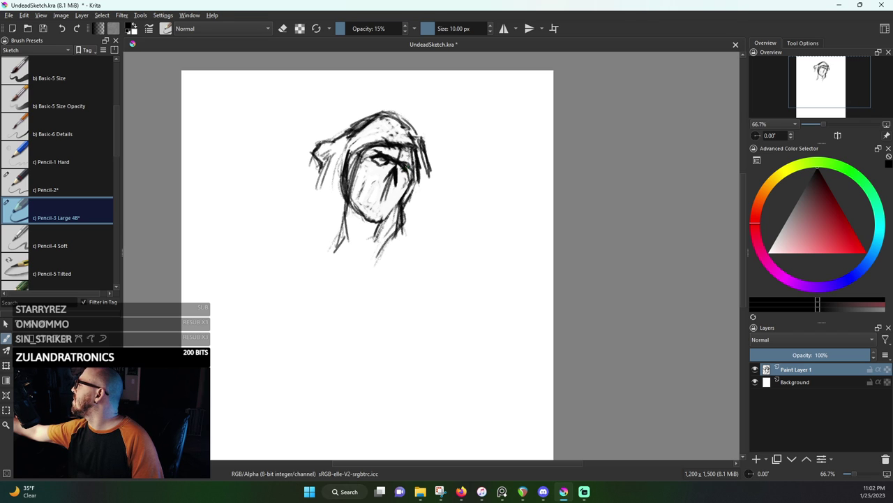
pyautogui.moveTo(405, 168); pyautogui.dragTo(397, 177)
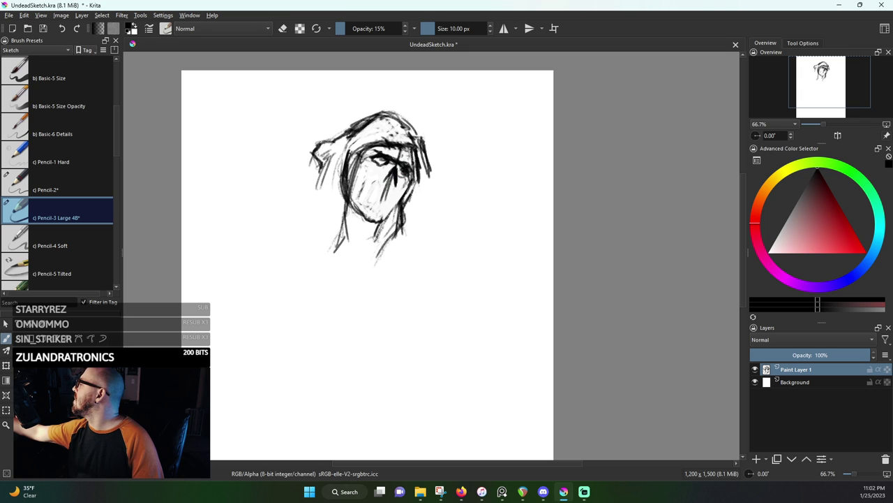
pyautogui.moveTo(393, 188)
pyautogui.mouseDown()
pyautogui.moveTo(384, 183)
pyautogui.moveTo(367, 211)
pyautogui.moveTo(382, 219)
pyautogui.mouseUp()
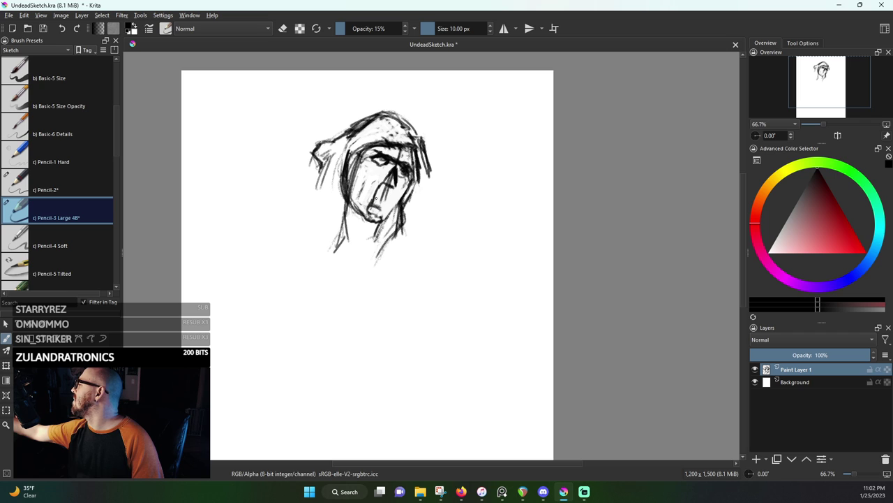
pyautogui.moveTo(376, 199)
pyautogui.mouseDown()
pyautogui.moveTo(387, 211)
pyautogui.moveTo(395, 193)
pyautogui.moveTo(382, 181)
pyautogui.moveTo(392, 183)
pyautogui.moveTo(393, 205)
pyautogui.mouseUp()
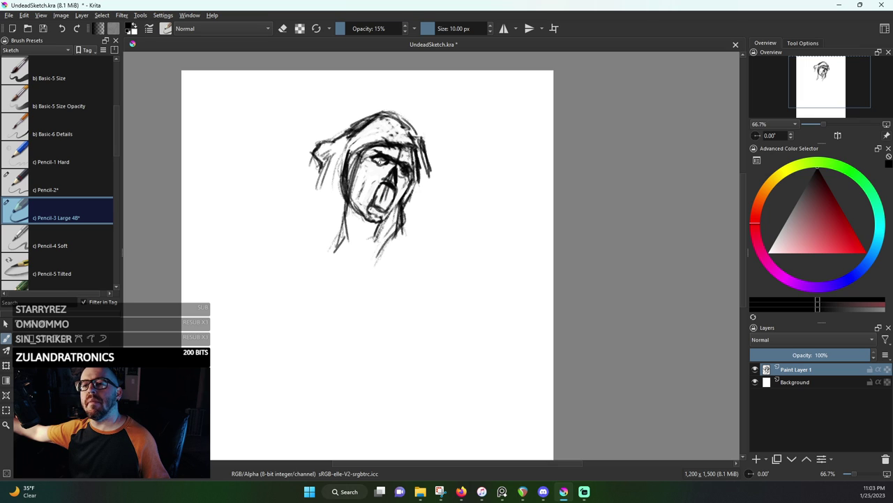
# Shade a sunken hollow on the left cheek and sketch the neck lines below the chin
pyautogui.moveTo(374, 178); pyautogui.dragTo(359, 206)
pyautogui.moveTo(374, 172)
pyautogui.mouseDown()
pyautogui.moveTo(361, 189)
pyautogui.moveTo(357, 180)
pyautogui.moveTo(357, 194)
pyautogui.moveTo(355, 171)
pyautogui.mouseUp()
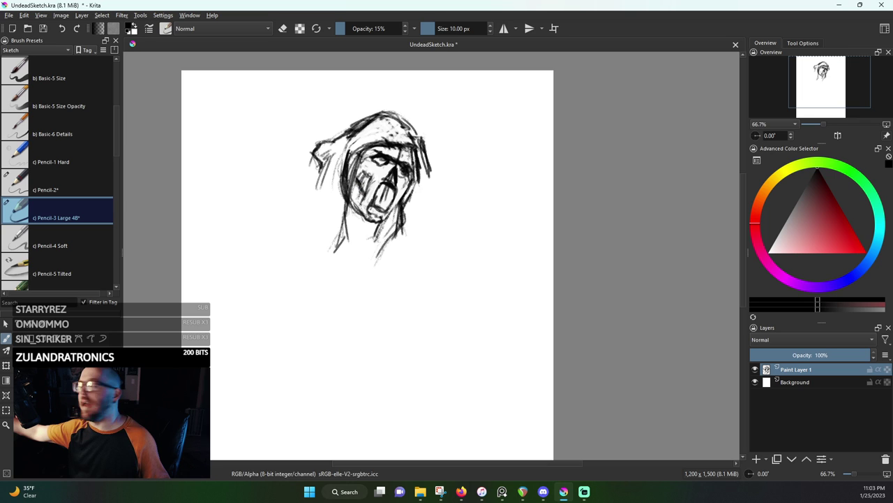
pyautogui.moveTo(378, 221)
pyautogui.mouseDown()
pyautogui.moveTo(368, 227)
pyautogui.moveTo(370, 220)
pyautogui.moveTo(372, 245)
pyautogui.moveTo(356, 264)
pyautogui.moveTo(364, 259)
pyautogui.mouseUp()
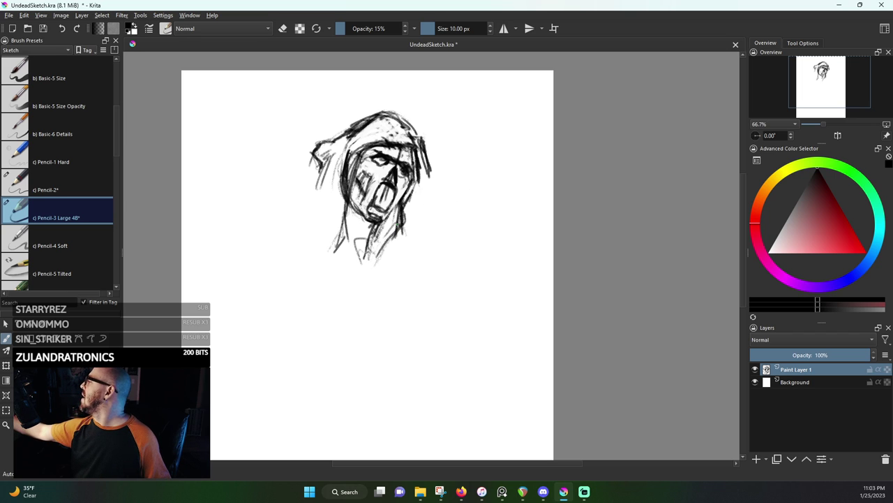
# Sketch both shoulders sloping out from the neck and run the upper-arm outline down the figure's left side of the page
pyautogui.moveTo(408, 228)
pyautogui.mouseDown()
pyautogui.moveTo(429, 233)
pyautogui.moveTo(444, 225)
pyautogui.moveTo(421, 220)
pyautogui.moveTo(437, 219)
pyautogui.moveTo(454, 255)
pyautogui.moveTo(485, 153)
pyautogui.mouseUp()
pyautogui.scroll(1, 486, 169)
pyautogui.scroll(-4, 480, 183)
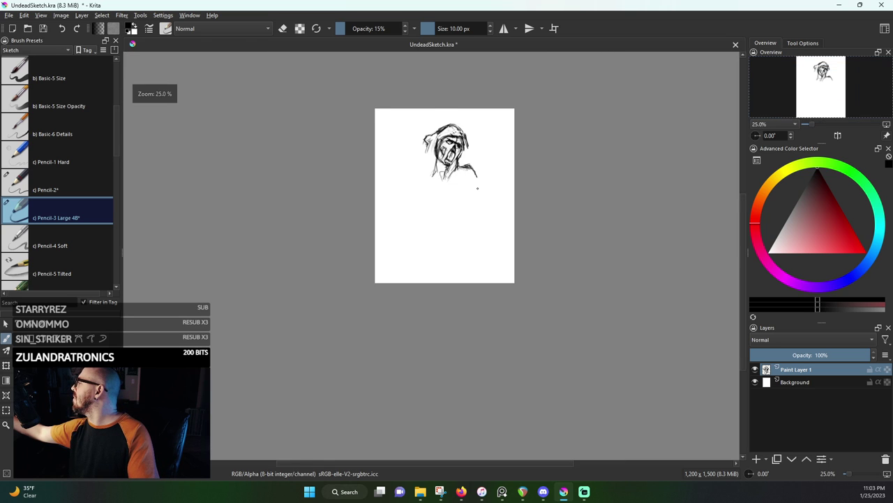
pyautogui.scroll(2, 479, 185)
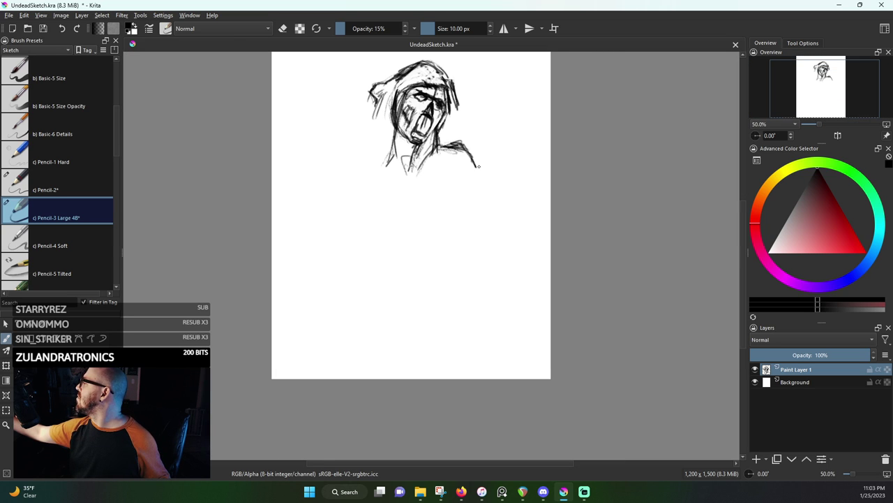
pyautogui.moveTo(479, 165); pyautogui.dragTo(469, 220)
pyautogui.press('e')
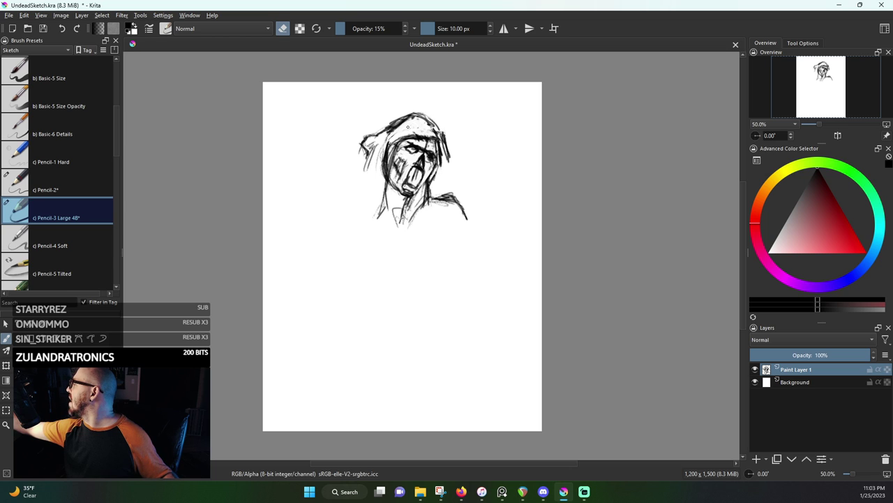
pyautogui.press('e')
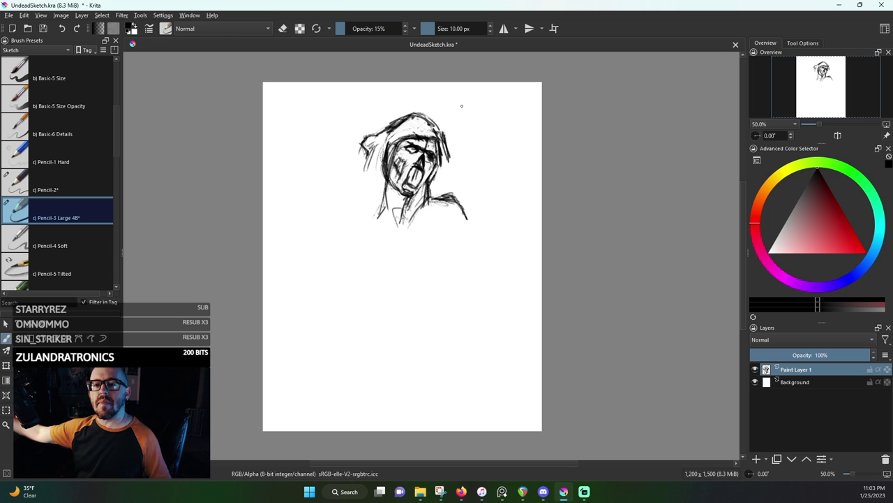
pyautogui.moveTo(455, 198); pyautogui.dragTo(482, 239)
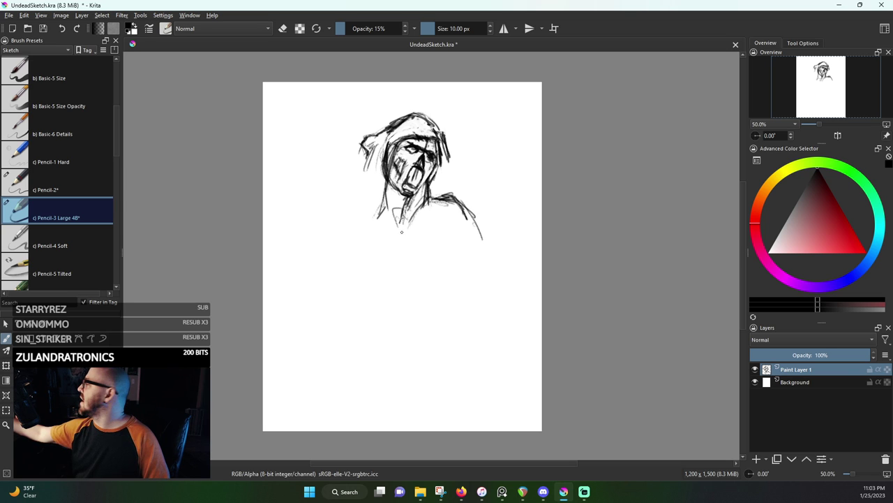
pyautogui.moveTo(412, 197)
pyautogui.mouseDown()
pyautogui.moveTo(410, 215)
pyautogui.moveTo(382, 201)
pyautogui.mouseUp()
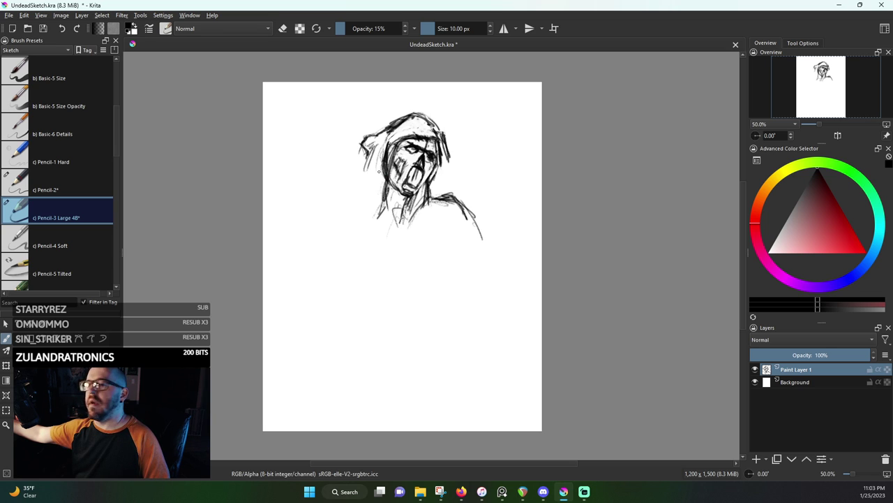
pyautogui.moveTo(371, 192)
pyautogui.mouseDown()
pyautogui.moveTo(370, 161)
pyautogui.moveTo(363, 201)
pyautogui.moveTo(338, 206)
pyautogui.moveTo(339, 275)
pyautogui.mouseUp()
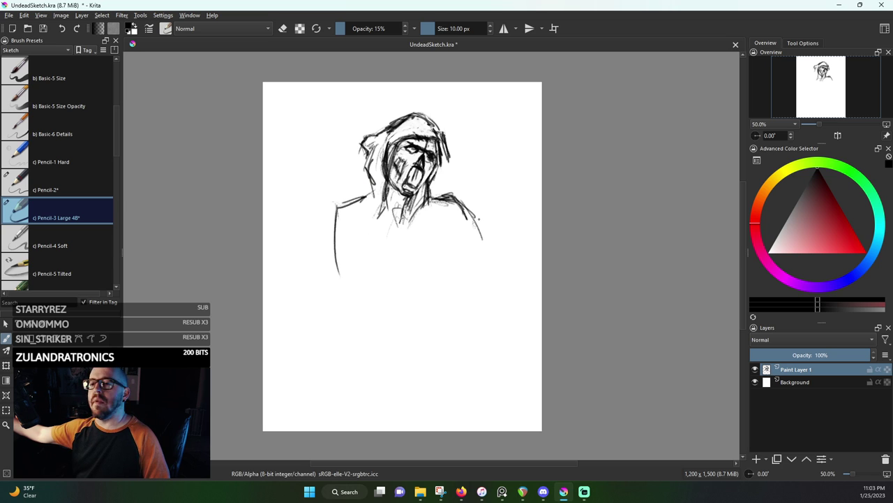
# Sketch the bent arm from the right-hand shoulder to the elbow, angle its forearm back across the body and add trailing cloth beyond the elbow
pyautogui.moveTo(472, 201)
pyautogui.mouseDown()
pyautogui.moveTo(492, 278)
pyautogui.moveTo(470, 317)
pyautogui.moveTo(425, 342)
pyautogui.mouseUp()
pyautogui.moveTo(486, 303); pyautogui.dragTo(400, 370)
pyautogui.moveTo(400, 321)
pyautogui.mouseDown()
pyautogui.moveTo(455, 286)
pyautogui.moveTo(489, 282)
pyautogui.moveTo(474, 318)
pyautogui.moveTo(460, 324)
pyautogui.mouseUp()
pyautogui.moveTo(481, 292)
pyautogui.mouseDown()
pyautogui.moveTo(496, 321)
pyautogui.moveTo(496, 307)
pyautogui.mouseUp()
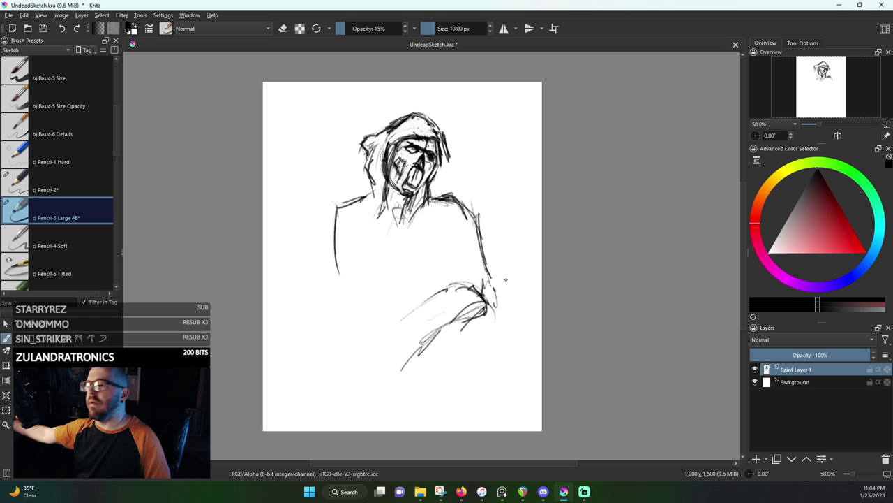
pyautogui.moveTo(479, 225); pyautogui.dragTo(504, 304)
pyautogui.moveTo(487, 274)
pyautogui.mouseDown()
pyautogui.moveTo(525, 324)
pyautogui.moveTo(541, 327)
pyautogui.moveTo(489, 316)
pyautogui.mouseUp()
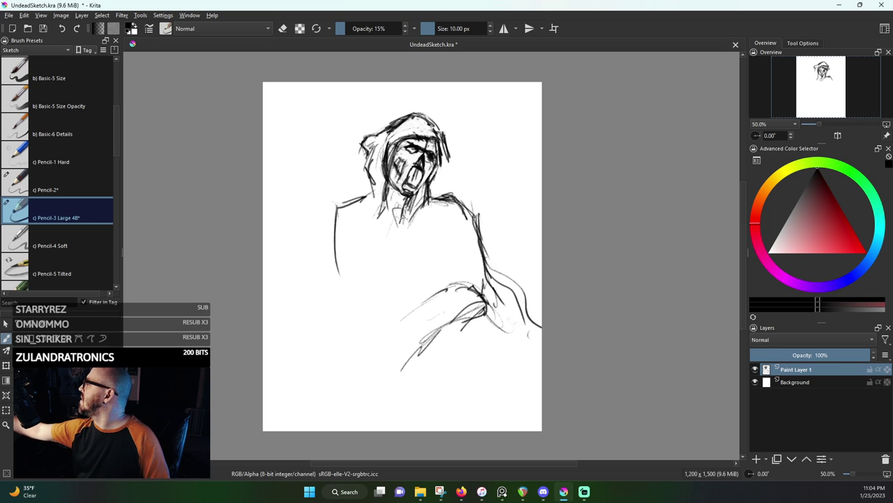
# Add short marks on the lower chest and long vertical garment lines down the left half of the torso
pyautogui.moveTo(464, 257)
pyautogui.mouseDown()
pyautogui.moveTo(472, 266)
pyautogui.moveTo(426, 268)
pyautogui.mouseUp()
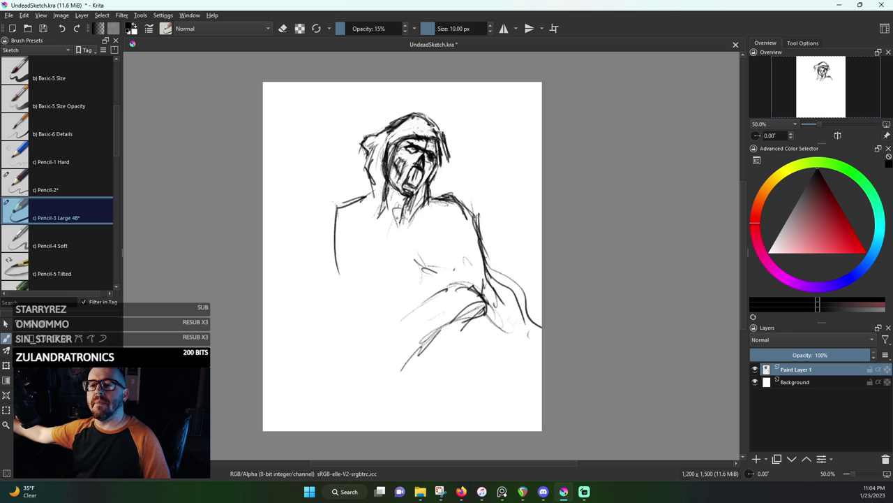
pyautogui.moveTo(389, 218); pyautogui.dragTo(383, 328)
pyautogui.moveTo(389, 220); pyautogui.dragTo(379, 314)
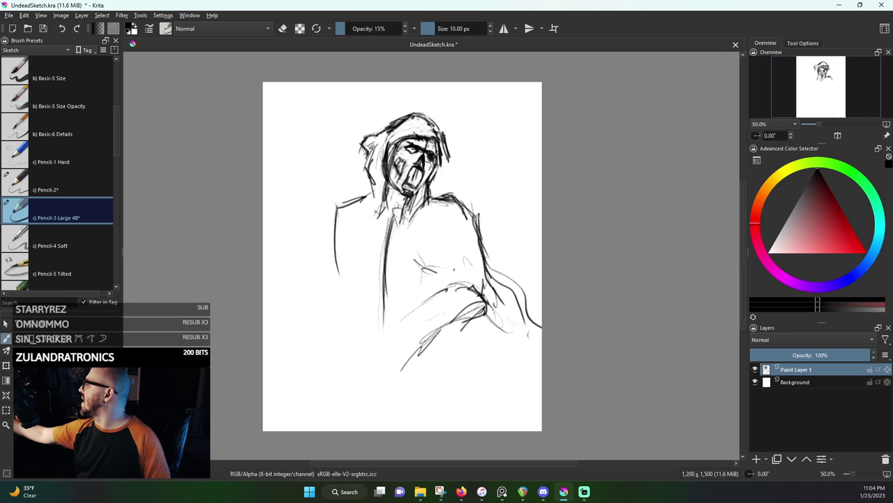
pyautogui.moveTo(351, 223); pyautogui.dragTo(353, 275)
pyautogui.moveTo(350, 241)
pyautogui.mouseDown()
pyautogui.moveTo(352, 284)
pyautogui.moveTo(370, 333)
pyautogui.mouseUp()
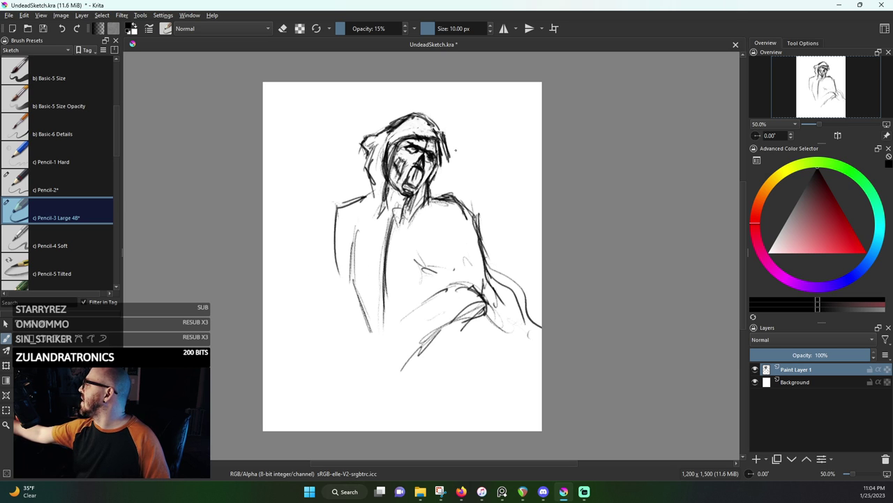
# Draw an arrow pointing right beside the head and an arrow pointing left on the chest to mark their opposing directions
pyautogui.moveTo(456, 149); pyautogui.dragTo(476, 143)
pyautogui.moveTo(466, 141)
pyautogui.mouseDown()
pyautogui.moveTo(477, 144)
pyautogui.moveTo(470, 153)
pyautogui.mouseUp()
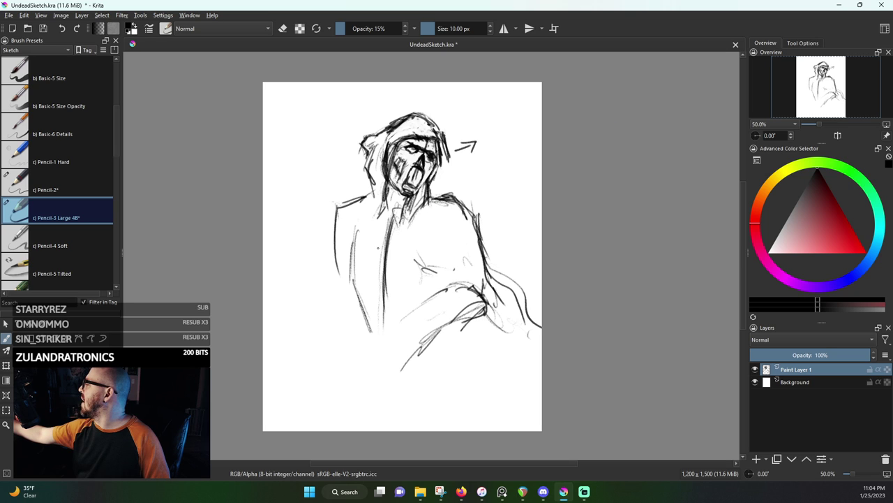
pyautogui.moveTo(381, 249); pyautogui.dragTo(355, 254)
pyautogui.moveTo(355, 255); pyautogui.dragTo(366, 264)
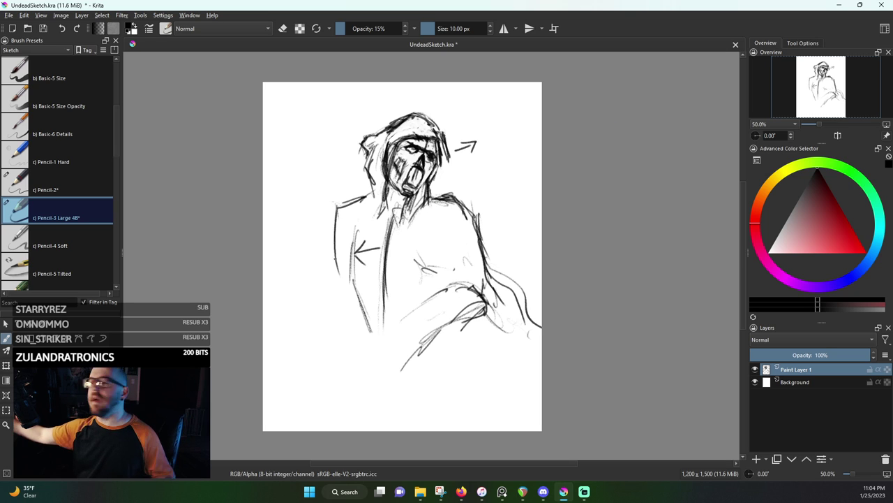
# Erase the direction arrows on the chest and beside the head
pyautogui.press('e')
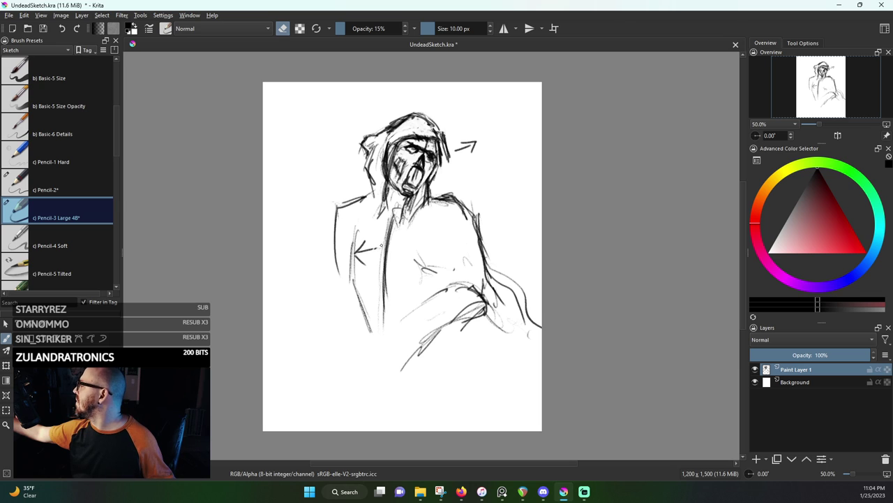
pyautogui.moveTo(365, 240)
pyautogui.mouseDown()
pyautogui.moveTo(359, 253)
pyautogui.moveTo(367, 255)
pyautogui.mouseUp()
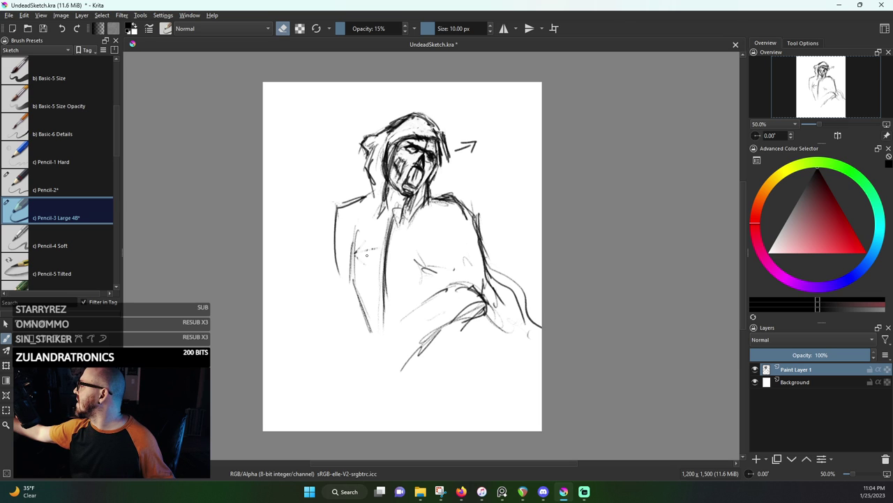
pyautogui.moveTo(474, 142)
pyautogui.mouseDown()
pyautogui.moveTo(455, 152)
pyautogui.moveTo(462, 144)
pyautogui.moveTo(467, 158)
pyautogui.mouseUp()
pyautogui.press('e')
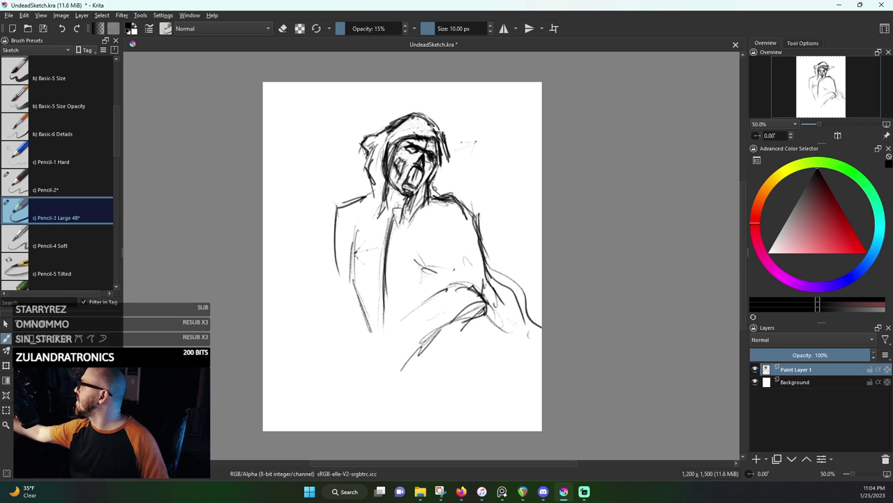
# Strengthen the hood's right edge down to the shoulder and reshape the open mouth by erasing and redrawing its lines
pyautogui.moveTo(428, 201); pyautogui.dragTo(439, 181)
pyautogui.moveTo(418, 217)
pyautogui.mouseDown()
pyautogui.moveTo(440, 189)
pyautogui.moveTo(445, 149)
pyautogui.mouseUp()
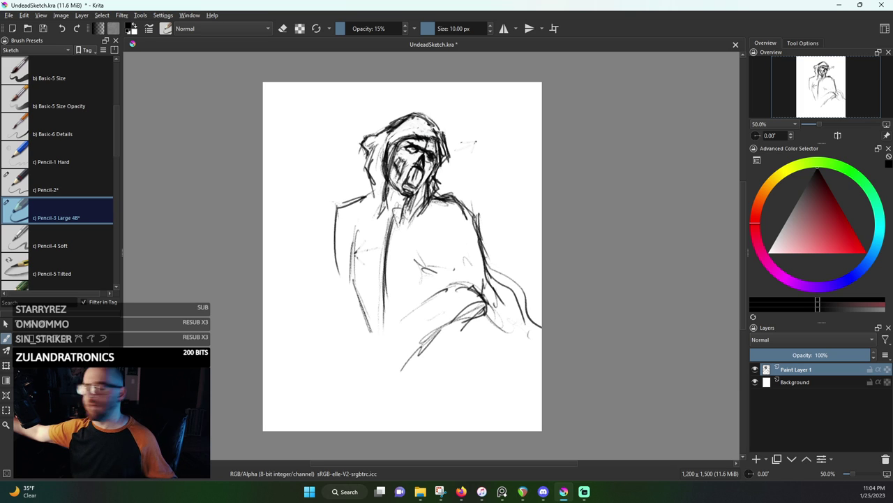
pyautogui.press('e')
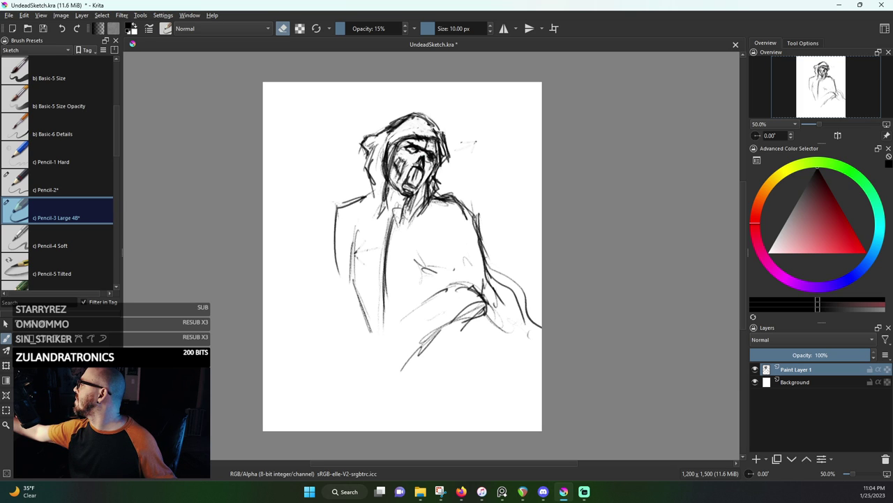
pyautogui.moveTo(412, 166); pyautogui.dragTo(417, 159)
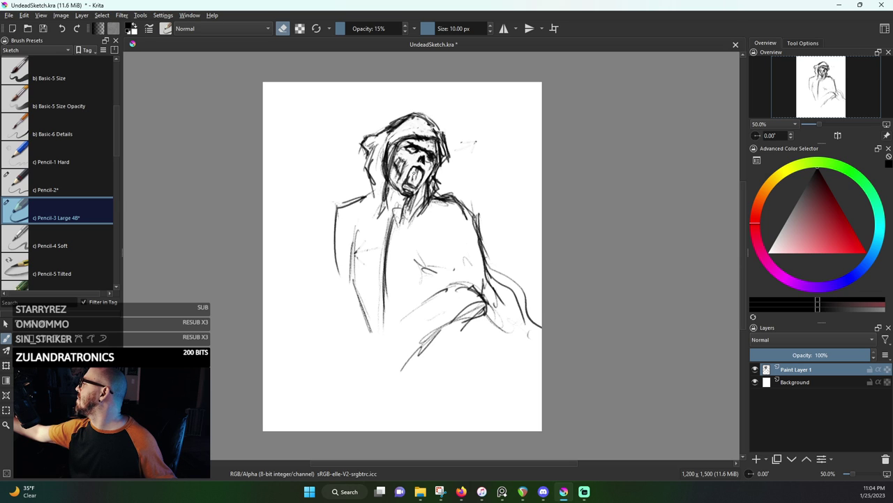
pyautogui.moveTo(415, 179); pyautogui.dragTo(416, 170)
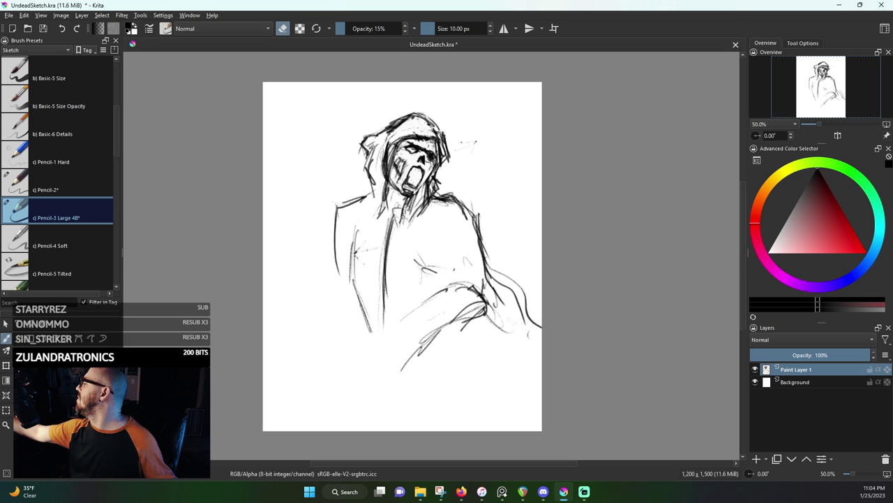
pyautogui.press('e')
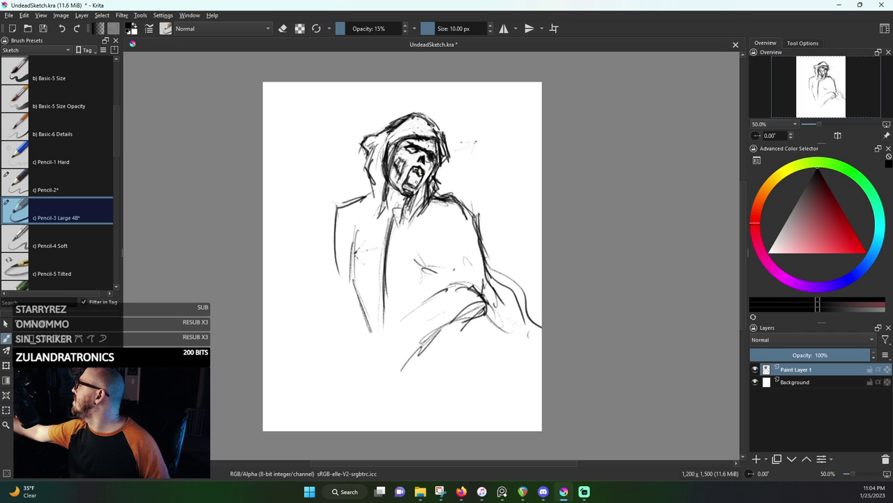
pyautogui.moveTo(407, 183); pyautogui.dragTo(418, 189)
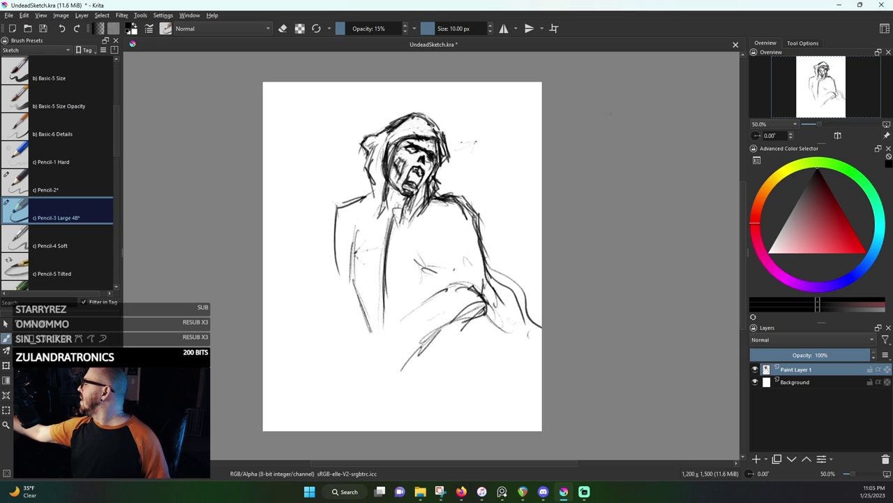
# Darken the outer edge of the right-hand upper arm and draw its inner edge from shoulder to elbow
pyautogui.moveTo(477, 215)
pyautogui.mouseDown()
pyautogui.moveTo(483, 261)
pyautogui.moveTo(489, 252)
pyautogui.moveTo(494, 264)
pyautogui.mouseUp()
pyautogui.moveTo(482, 222)
pyautogui.mouseDown()
pyautogui.moveTo(493, 271)
pyautogui.moveTo(451, 268)
pyautogui.moveTo(450, 284)
pyautogui.mouseUp()
pyautogui.moveTo(451, 250)
pyautogui.mouseDown()
pyautogui.moveTo(446, 275)
pyautogui.moveTo(441, 268)
pyautogui.mouseUp()
pyautogui.moveTo(446, 231)
pyautogui.mouseDown()
pyautogui.moveTo(440, 246)
pyautogui.moveTo(440, 234)
pyautogui.mouseUp()
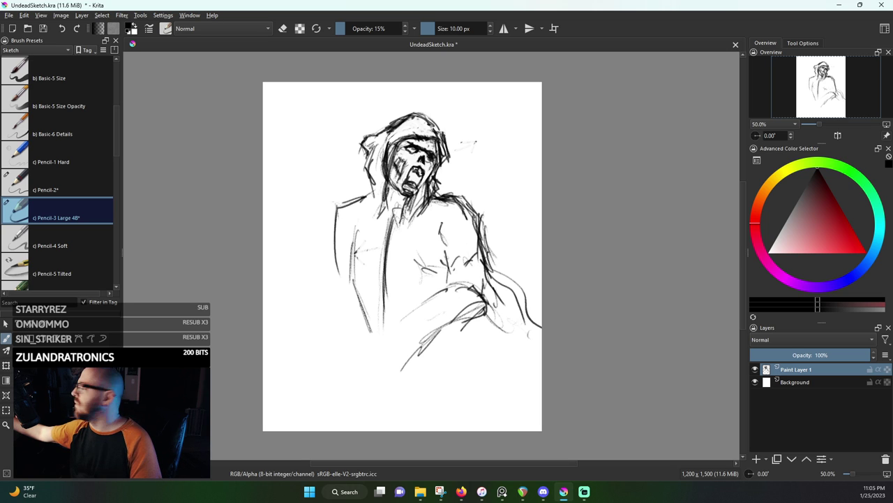
pyautogui.moveTo(443, 204)
pyautogui.mouseDown()
pyautogui.moveTo(441, 250)
pyautogui.moveTo(451, 276)
pyautogui.mouseUp()
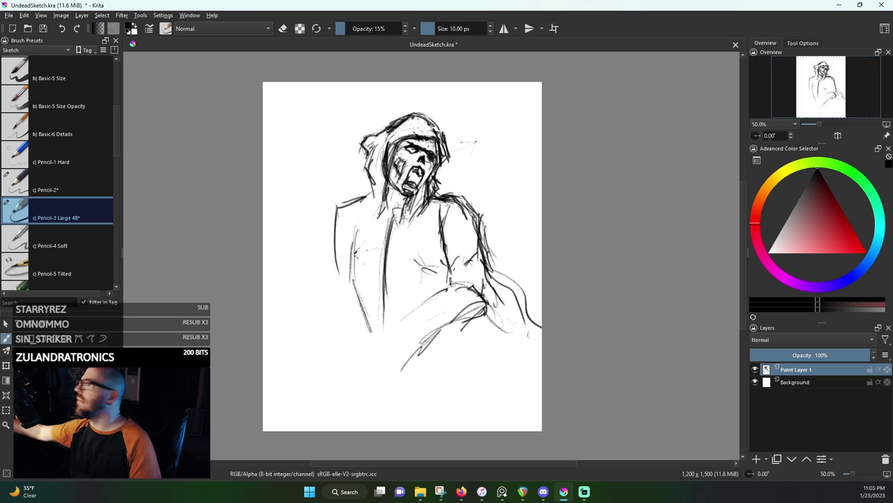
# Extend the left-hand sleeve outline downward to a flared cuff and add a fold line inside it
pyautogui.moveTo(336, 207); pyautogui.dragTo(339, 258)
pyautogui.moveTo(335, 227)
pyautogui.mouseDown()
pyautogui.moveTo(345, 274)
pyautogui.moveTo(331, 317)
pyautogui.mouseUp()
pyautogui.moveTo(339, 257); pyautogui.dragTo(320, 321)
pyautogui.moveTo(320, 321); pyautogui.dragTo(337, 339)
pyautogui.moveTo(354, 274); pyautogui.dragTo(358, 323)
# Build up the open garment edge from the neck down the left side of the chest with layered strokes
pyautogui.moveTo(390, 242); pyautogui.dragTo(381, 320)
pyautogui.moveTo(389, 289); pyautogui.dragTo(387, 313)
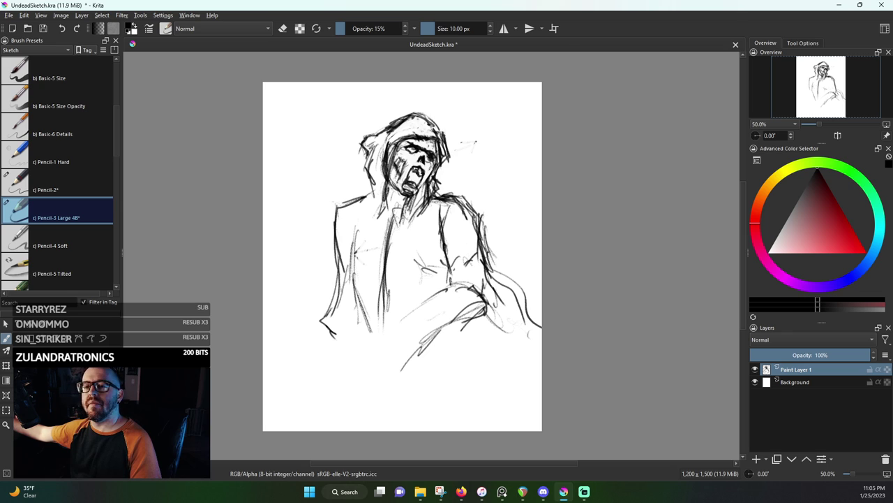
pyautogui.moveTo(392, 213); pyautogui.dragTo(382, 242)
pyautogui.moveTo(384, 210); pyautogui.dragTo(363, 328)
pyautogui.moveTo(372, 285); pyautogui.dragTo(369, 307)
pyautogui.moveTo(372, 303); pyautogui.dragTo(360, 332)
pyautogui.moveTo(379, 266); pyautogui.dragTo(370, 306)
pyautogui.moveTo(392, 211); pyautogui.dragTo(379, 268)
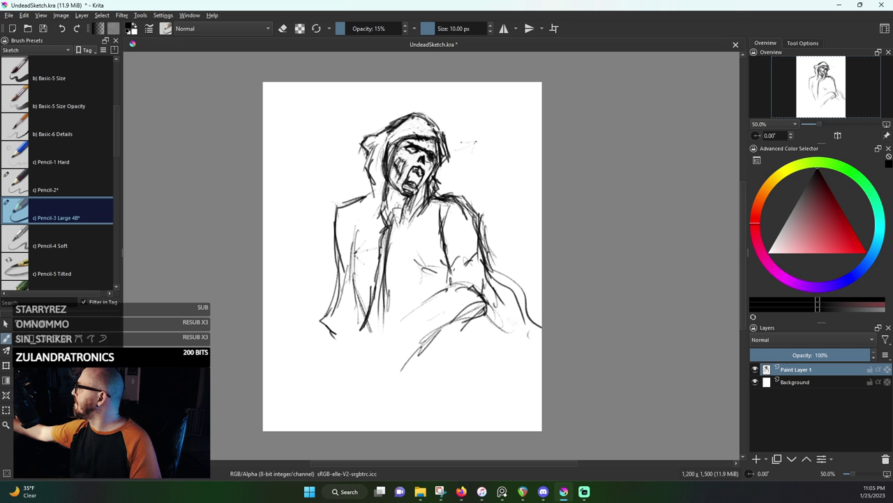
pyautogui.moveTo(386, 228); pyautogui.dragTo(382, 252)
pyautogui.moveTo(386, 229); pyautogui.dragTo(369, 178)
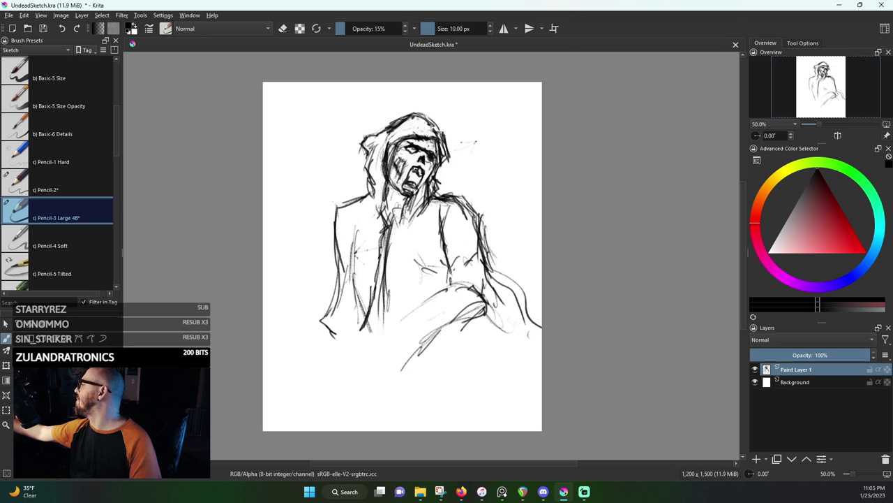
# Reinforce the cloth at the right-hand elbow, mark the upper chest and draw the opposite garment edge down from the neck
pyautogui.moveTo(479, 252); pyautogui.dragTo(514, 330)
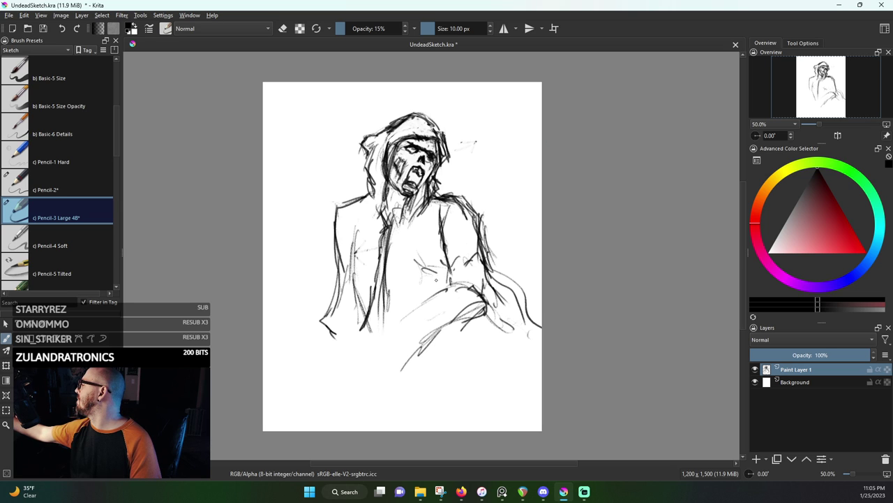
pyautogui.moveTo(397, 232)
pyautogui.mouseDown()
pyautogui.moveTo(397, 278)
pyautogui.moveTo(417, 239)
pyautogui.mouseUp()
pyautogui.moveTo(416, 227); pyautogui.dragTo(415, 243)
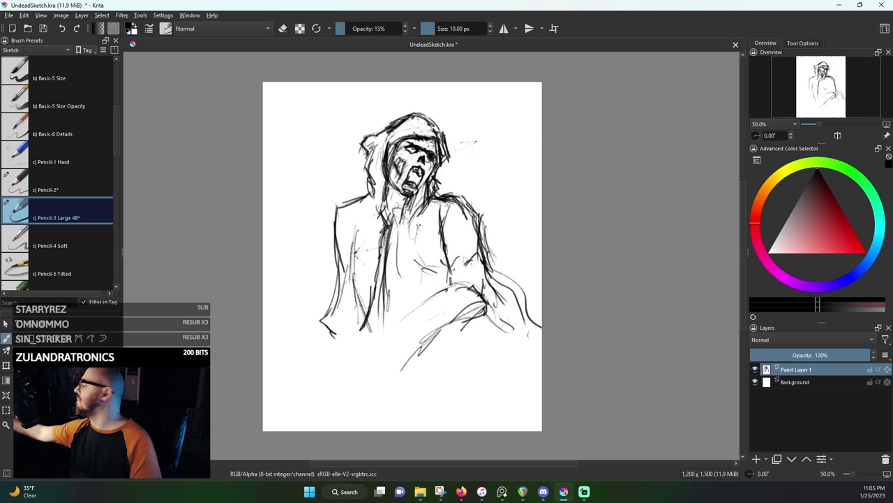
pyautogui.moveTo(423, 199); pyautogui.dragTo(428, 278)
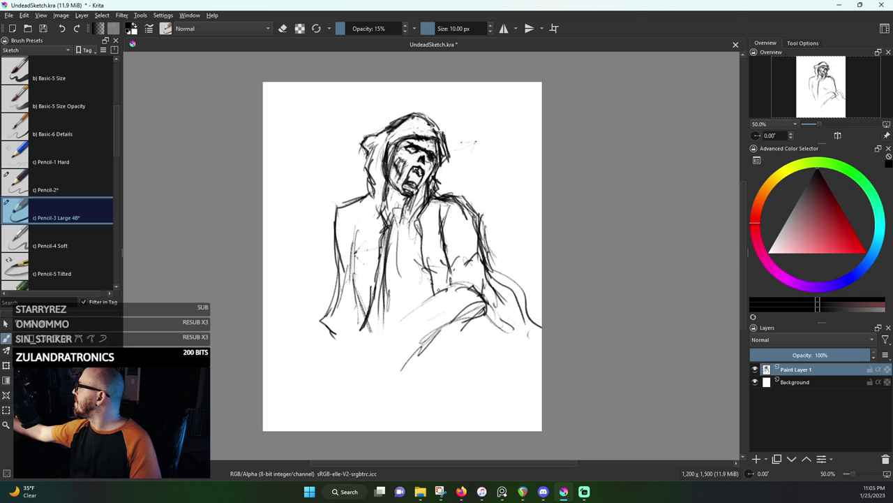
# Draw a long broken contour from beneath the forearm down toward the lower-right corner of the canvas
pyautogui.moveTo(450, 334); pyautogui.dragTo(465, 366)
pyautogui.moveTo(455, 328); pyautogui.dragTo(469, 392)
pyautogui.moveTo(479, 394)
pyautogui.mouseDown()
pyautogui.moveTo(508, 424)
pyautogui.moveTo(498, 418)
pyautogui.mouseUp()
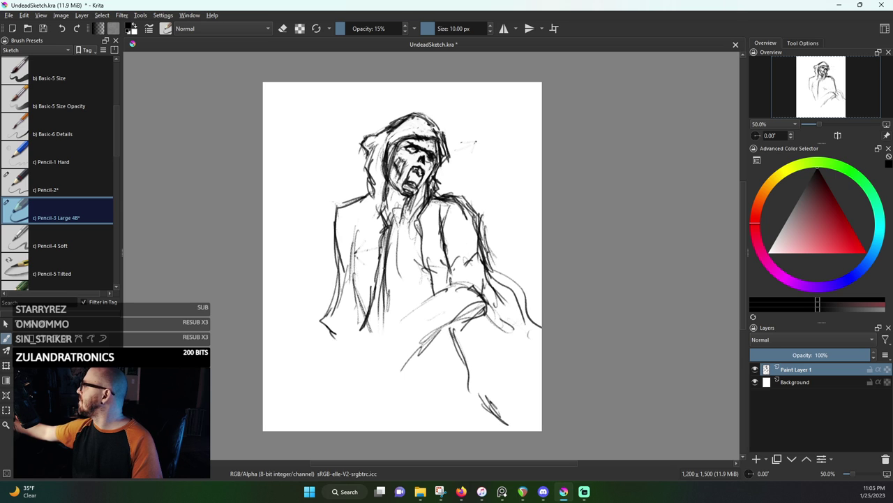
# Shade below the chin and add vertical fold lines down the middle of the torso to the forearm
pyautogui.moveTo(402, 222)
pyautogui.mouseDown()
pyautogui.moveTo(398, 283)
pyautogui.moveTo(395, 214)
pyautogui.moveTo(384, 293)
pyautogui.mouseUp()
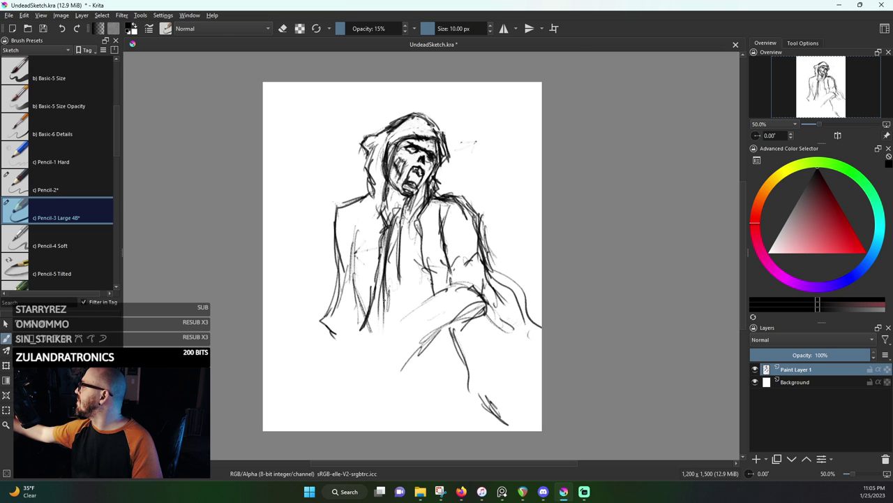
pyautogui.moveTo(393, 190)
pyautogui.mouseDown()
pyautogui.moveTo(394, 208)
pyautogui.moveTo(423, 191)
pyautogui.mouseUp()
pyautogui.moveTo(399, 228); pyautogui.dragTo(400, 291)
pyautogui.moveTo(409, 257); pyautogui.dragTo(407, 281)
pyautogui.moveTo(421, 282)
pyautogui.mouseDown()
pyautogui.moveTo(419, 300)
pyautogui.moveTo(423, 288)
pyautogui.mouseUp()
pyautogui.moveTo(428, 232)
pyautogui.mouseDown()
pyautogui.moveTo(420, 284)
pyautogui.moveTo(417, 233)
pyautogui.mouseUp()
pyautogui.moveTo(427, 291); pyautogui.dragTo(436, 323)
# Darken the forearm's upper and lower contours and hatch along its length from the elbow to the lower left
pyautogui.moveTo(451, 294); pyautogui.dragTo(413, 330)
pyautogui.moveTo(482, 310); pyautogui.dragTo(472, 320)
pyautogui.moveTo(470, 321); pyautogui.dragTo(458, 332)
pyautogui.moveTo(485, 303); pyautogui.dragTo(435, 344)
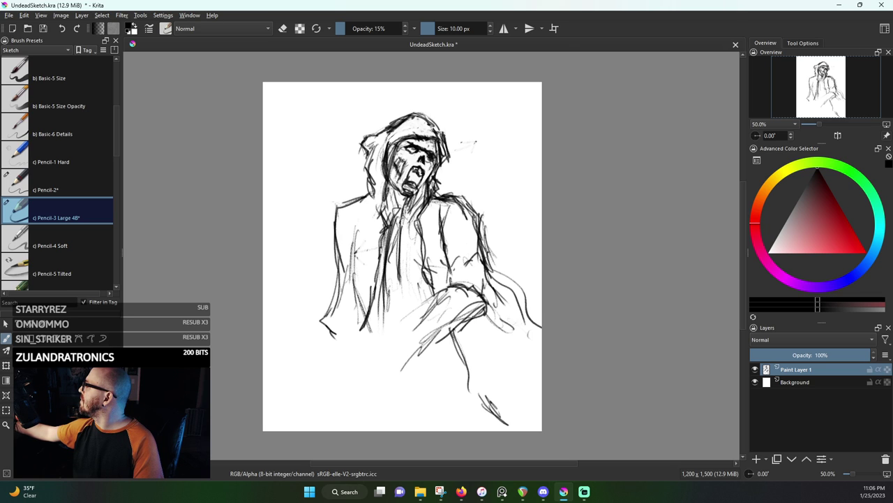
pyautogui.moveTo(472, 317); pyautogui.dragTo(413, 355)
pyautogui.moveTo(465, 307); pyautogui.dragTo(403, 358)
pyautogui.moveTo(432, 313)
pyautogui.mouseDown()
pyautogui.moveTo(397, 354)
pyautogui.moveTo(414, 343)
pyautogui.mouseUp()
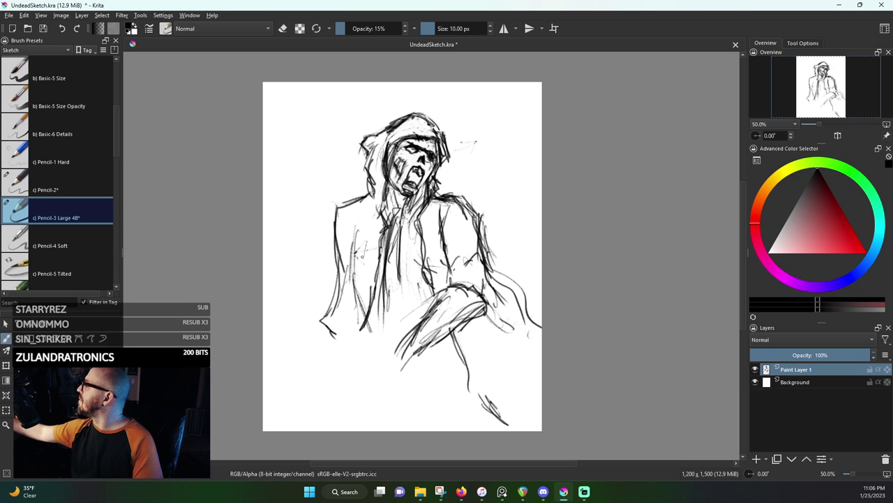
# Add fold lines along the left shoulder and sleeve, and draw the garment's waist hem across to the bent forearm
pyautogui.moveTo(363, 282)
pyautogui.mouseDown()
pyautogui.moveTo(354, 318)
pyautogui.moveTo(351, 300)
pyautogui.mouseUp()
pyautogui.moveTo(353, 224)
pyautogui.mouseDown()
pyautogui.moveTo(350, 283)
pyautogui.moveTo(344, 257)
pyautogui.mouseUp()
pyautogui.moveTo(362, 214)
pyautogui.mouseDown()
pyautogui.moveTo(342, 246)
pyautogui.moveTo(370, 195)
pyautogui.mouseUp()
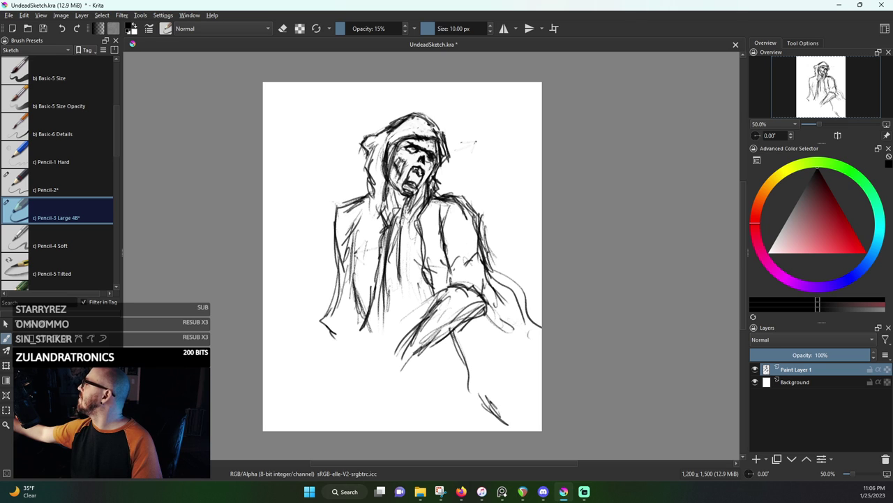
pyautogui.moveTo(415, 110)
pyautogui.mouseDown()
pyautogui.moveTo(433, 117)
pyautogui.moveTo(451, 160)
pyautogui.moveTo(412, 235)
pyautogui.moveTo(417, 264)
pyautogui.mouseUp()
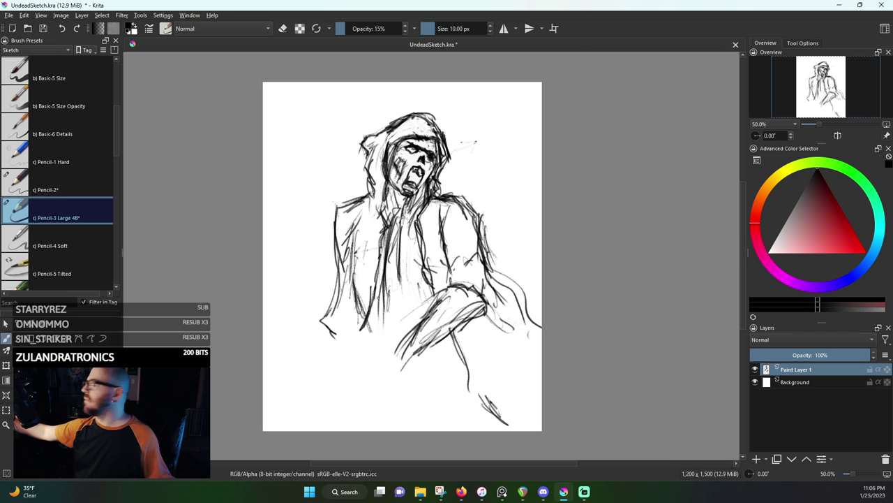
pyautogui.moveTo(366, 326)
pyautogui.mouseDown()
pyautogui.moveTo(374, 349)
pyautogui.moveTo(396, 338)
pyautogui.mouseUp()
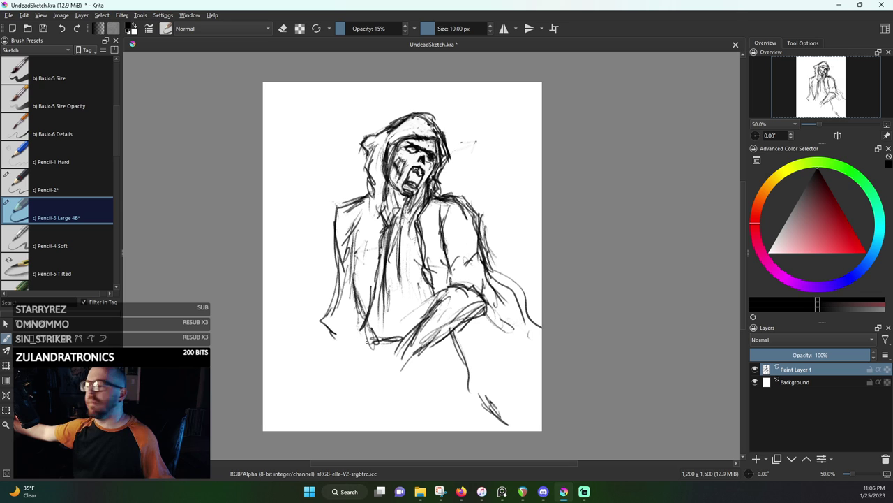
# Close off the left sleeve with a slanted cuff and start the forearm contour descending from it
pyautogui.moveTo(321, 305)
pyautogui.mouseDown()
pyautogui.moveTo(372, 340)
pyautogui.moveTo(350, 341)
pyautogui.moveTo(316, 320)
pyautogui.moveTo(322, 330)
pyautogui.mouseUp()
pyautogui.moveTo(346, 267); pyautogui.dragTo(328, 324)
pyautogui.moveTo(326, 323)
pyautogui.mouseDown()
pyautogui.moveTo(319, 333)
pyautogui.moveTo(346, 335)
pyautogui.mouseUp()
pyautogui.moveTo(325, 331); pyautogui.dragTo(309, 357)
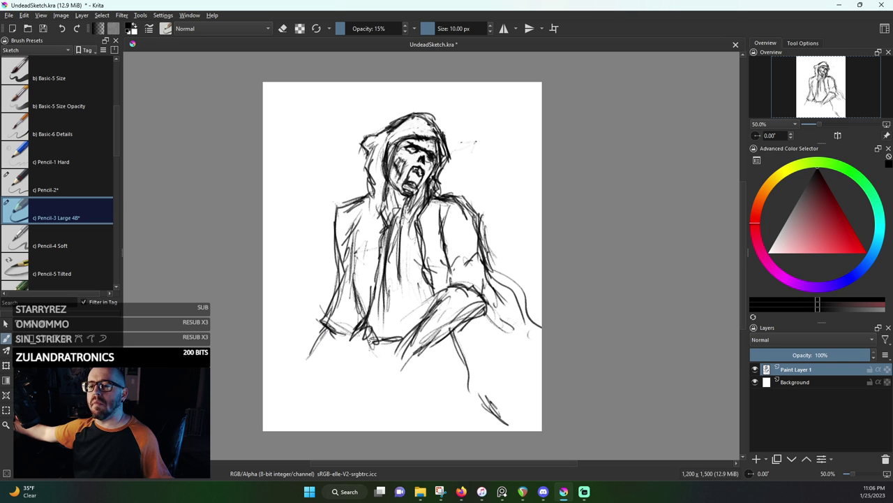
# Draw cloth lines slanting down from the waist hem and outline a blocky fist at the end of the bent forearm
pyautogui.moveTo(373, 339); pyautogui.dragTo(344, 391)
pyautogui.moveTo(360, 353); pyautogui.dragTo(336, 395)
pyautogui.moveTo(461, 338)
pyautogui.mouseDown()
pyautogui.moveTo(414, 362)
pyautogui.moveTo(401, 346)
pyautogui.moveTo(391, 379)
pyautogui.moveTo(430, 381)
pyautogui.moveTo(428, 349)
pyautogui.mouseUp()
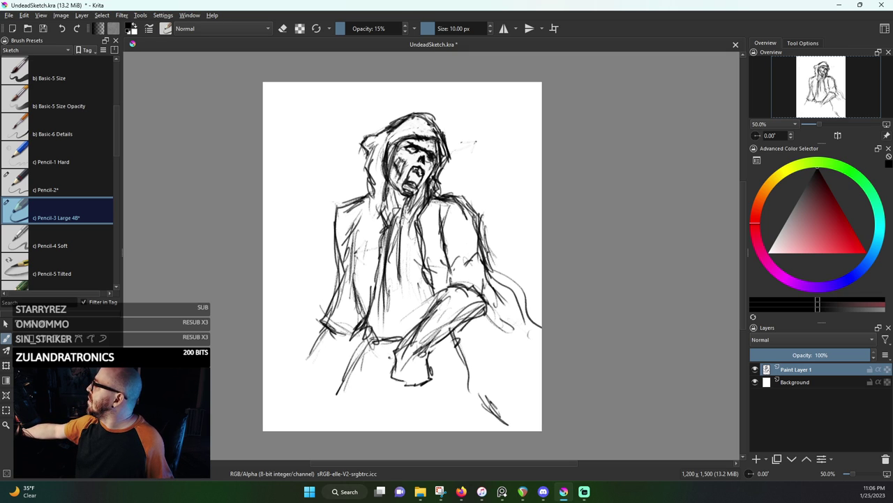
# Sketch a long diagonal shaft passing through the fist, from the canvas's lower left up to a rounded end below the right elbow
pyautogui.moveTo(314, 388)
pyautogui.mouseDown()
pyautogui.moveTo(391, 357)
pyautogui.moveTo(285, 410)
pyautogui.mouseUp()
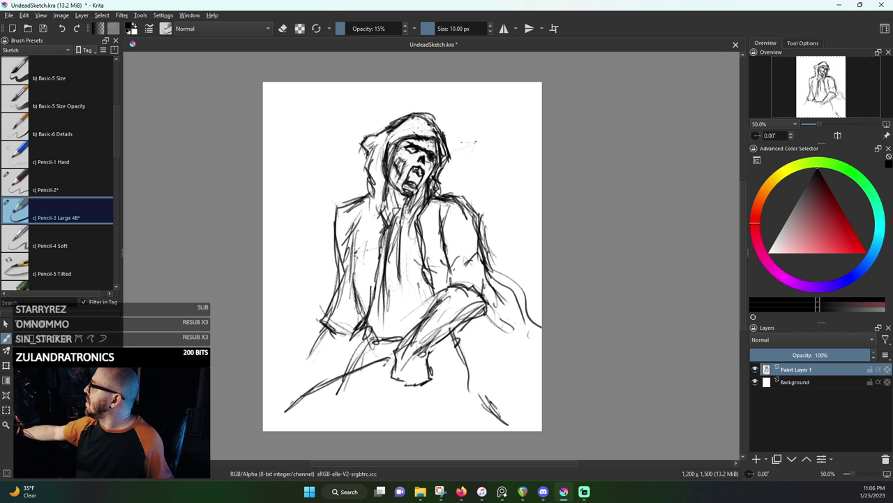
pyautogui.moveTo(395, 378); pyautogui.dragTo(323, 407)
pyautogui.moveTo(368, 383)
pyautogui.mouseDown()
pyautogui.moveTo(296, 423)
pyautogui.moveTo(496, 328)
pyautogui.mouseUp()
pyautogui.moveTo(428, 350); pyautogui.dragTo(508, 321)
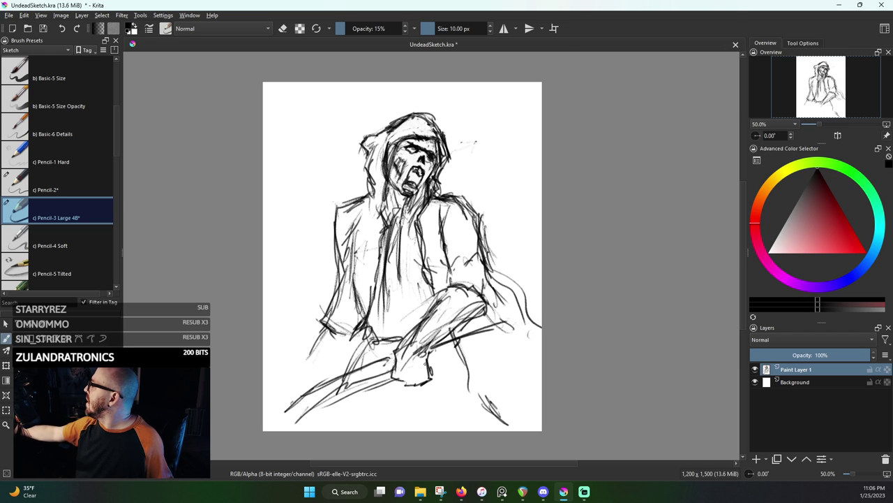
pyautogui.moveTo(430, 366)
pyautogui.mouseDown()
pyautogui.moveTo(496, 345)
pyautogui.moveTo(501, 325)
pyautogui.moveTo(507, 360)
pyautogui.mouseUp()
pyautogui.moveTo(508, 318)
pyautogui.mouseDown()
pyautogui.moveTo(497, 344)
pyautogui.moveTo(512, 351)
pyautogui.moveTo(526, 325)
pyautogui.moveTo(531, 341)
pyautogui.moveTo(437, 369)
pyautogui.mouseUp()
# Erase the contour lines crossing the shaft, hatch along its length and reinforce the left forearm's outer edge
pyautogui.press('e')
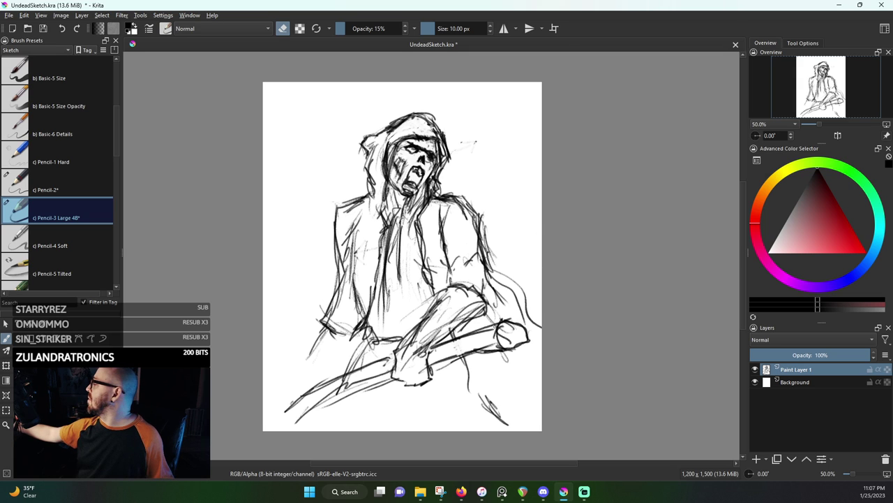
pyautogui.press('e')
pyautogui.moveTo(500, 330)
pyautogui.mouseDown()
pyautogui.moveTo(520, 332)
pyautogui.moveTo(433, 358)
pyautogui.moveTo(445, 351)
pyautogui.mouseUp()
pyautogui.moveTo(394, 364); pyautogui.dragTo(296, 412)
pyautogui.moveTo(323, 339); pyautogui.dragTo(292, 387)
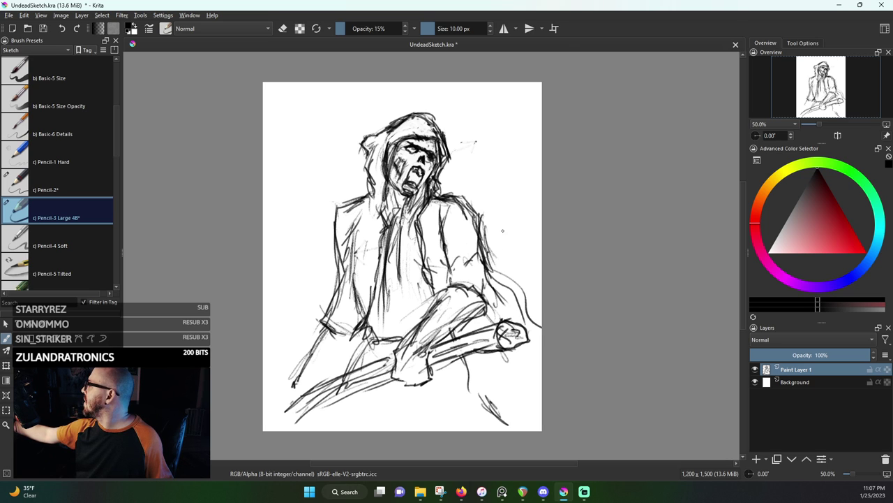
# Darken the cloth around the bent forearm and reinforce the lower-right contour down to the canvas's bottom edge
pyautogui.moveTo(489, 255)
pyautogui.mouseDown()
pyautogui.moveTo(489, 325)
pyautogui.moveTo(448, 339)
pyautogui.mouseUp()
pyautogui.moveTo(466, 366)
pyautogui.mouseDown()
pyautogui.moveTo(499, 419)
pyautogui.moveTo(492, 408)
pyautogui.mouseUp()
pyautogui.moveTo(492, 409); pyautogui.dragTo(508, 430)
pyautogui.moveTo(470, 362); pyautogui.dragTo(498, 404)
pyautogui.moveTo(499, 405); pyautogui.dragTo(517, 430)
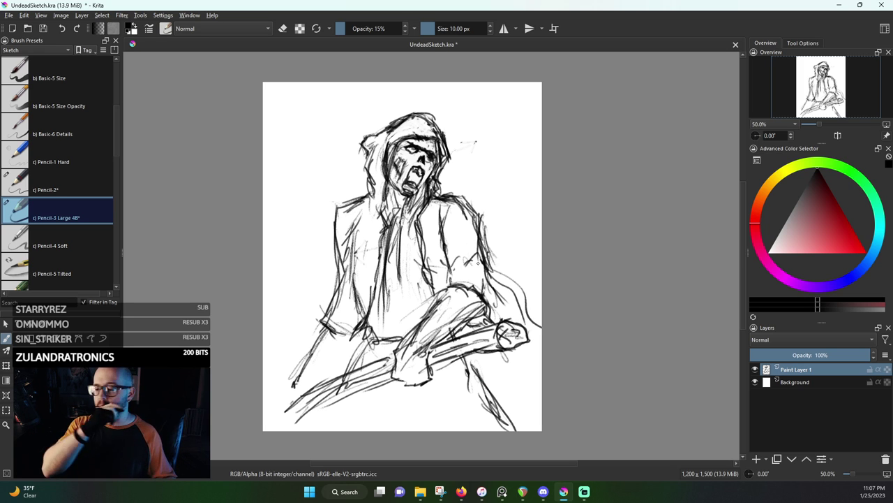
# Scale the whole figure down proportionally and move it up toward the canvas centre, leaving empty space below
pyautogui.hotkey('ctrl', 't')
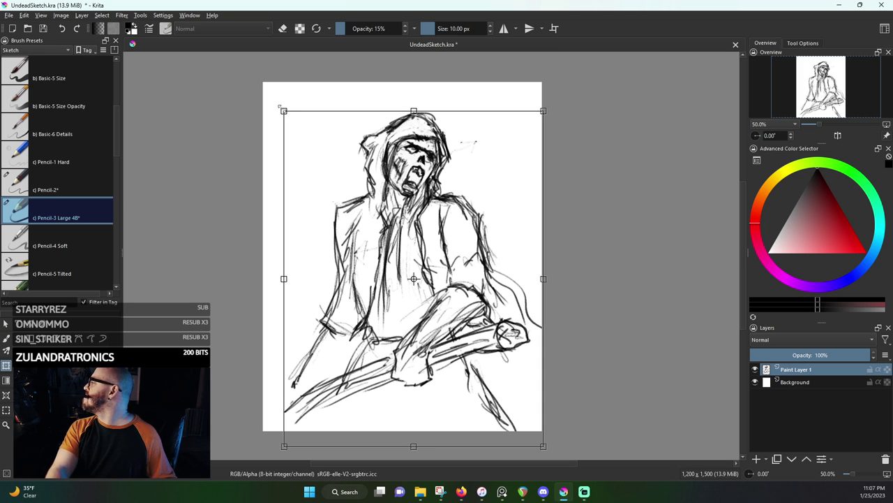
pyautogui.moveTo(280, 107); pyautogui.dragTo(326, 171)
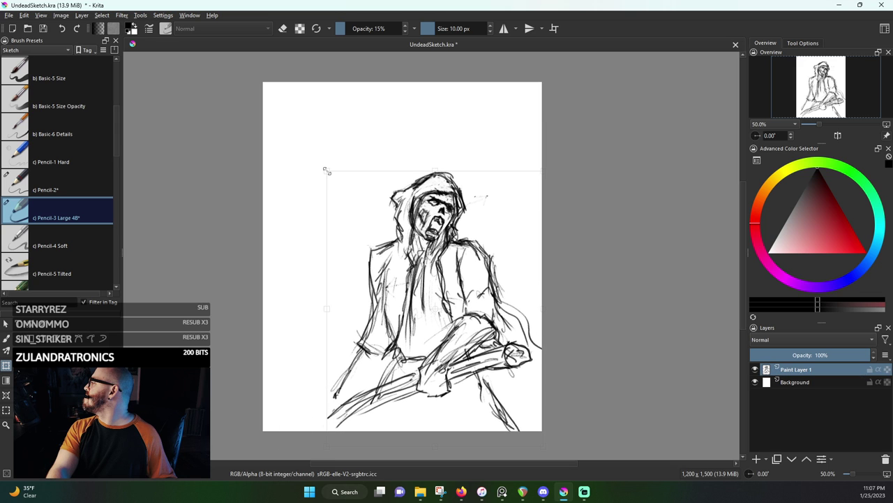
pyautogui.moveTo(402, 262)
pyautogui.mouseDown()
pyautogui.moveTo(379, 197)
pyautogui.moveTo(384, 186)
pyautogui.mouseUp()
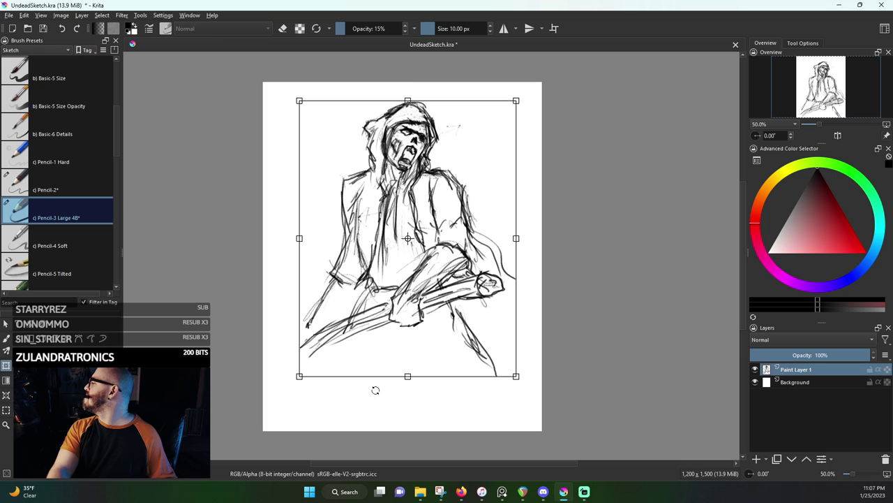
pyautogui.press('Return')
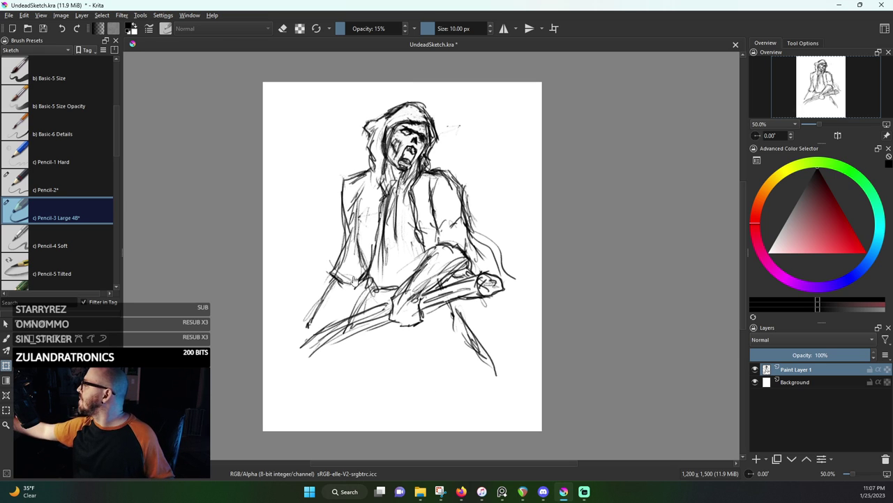
pyautogui.press('b')
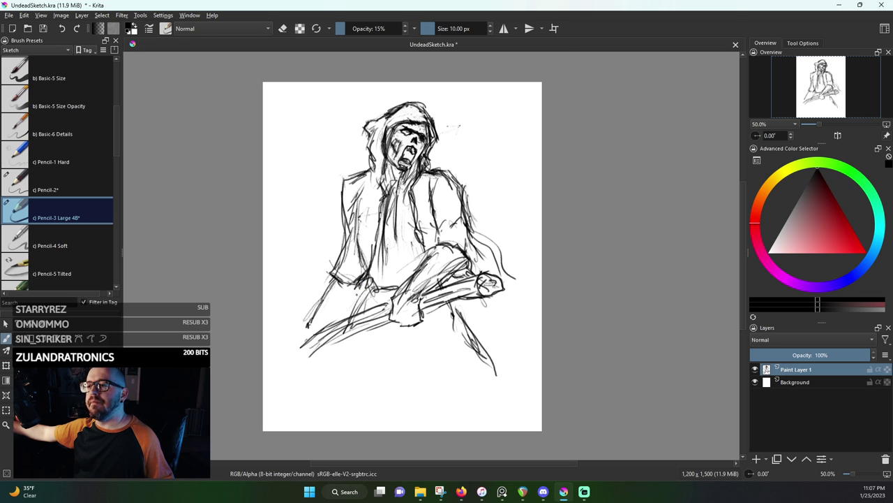
# Hatch the left forearm and rough in loose curved strokes for the lower body beneath the fist
pyautogui.moveTo(356, 293); pyautogui.dragTo(333, 317)
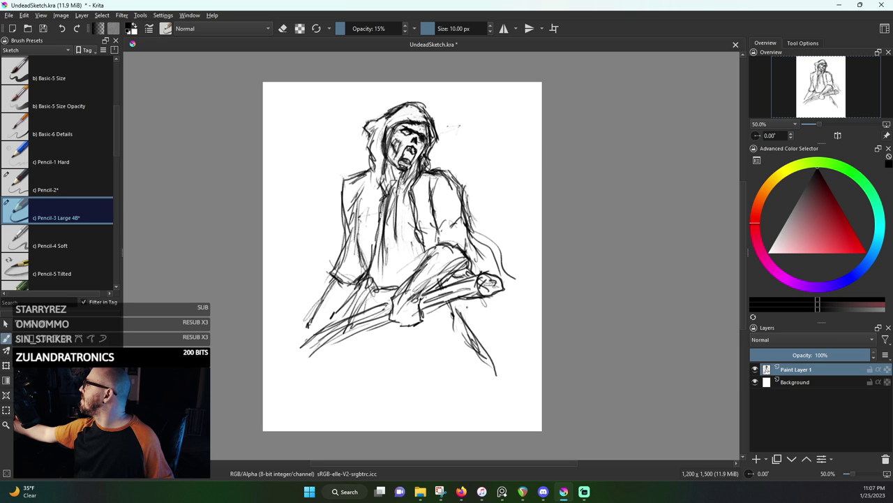
pyautogui.moveTo(489, 318)
pyautogui.mouseDown()
pyautogui.moveTo(466, 363)
pyautogui.moveTo(426, 339)
pyautogui.moveTo(398, 365)
pyautogui.mouseUp()
pyautogui.moveTo(386, 336)
pyautogui.mouseDown()
pyautogui.moveTo(385, 381)
pyautogui.moveTo(404, 403)
pyautogui.moveTo(374, 370)
pyautogui.mouseUp()
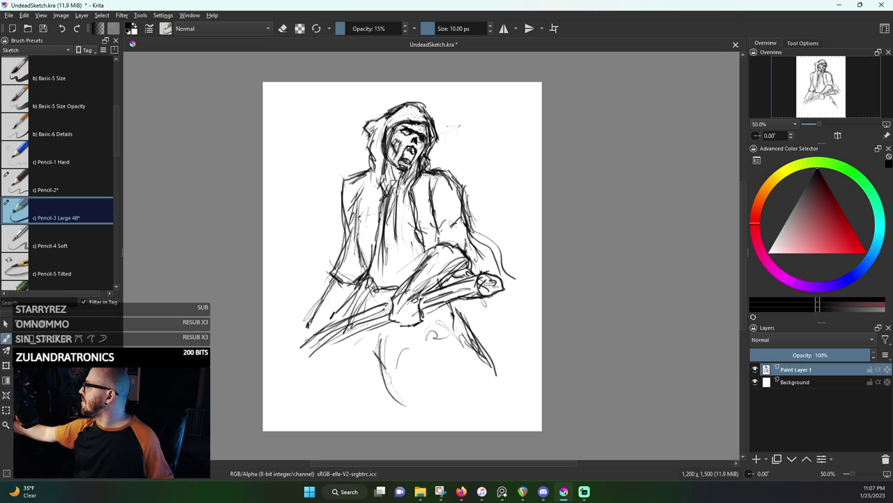
# Extend the shaft to the canvas's left edge with a crossed end, and touch up its rounded right end
pyautogui.moveTo(303, 344)
pyautogui.mouseDown()
pyautogui.moveTo(320, 339)
pyautogui.moveTo(280, 370)
pyautogui.mouseUp()
pyautogui.moveTo(323, 332)
pyautogui.mouseDown()
pyautogui.moveTo(273, 374)
pyautogui.moveTo(276, 391)
pyautogui.moveTo(264, 381)
pyautogui.mouseUp()
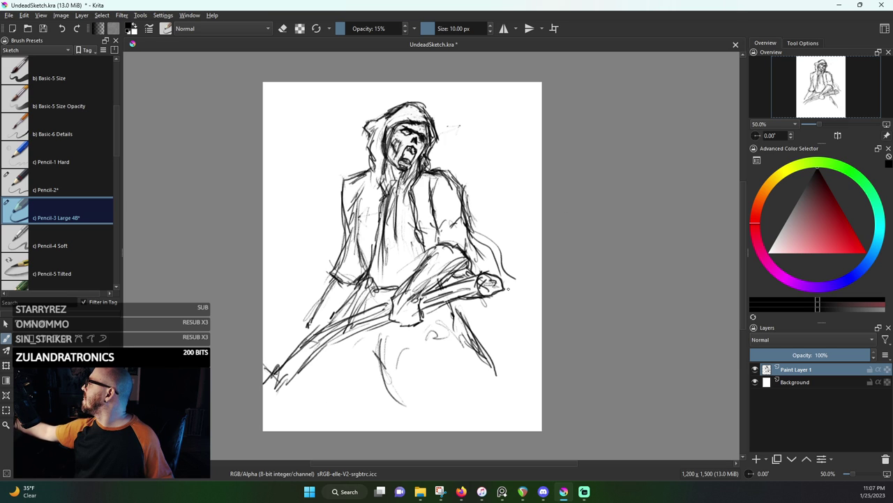
pyautogui.moveTo(497, 292); pyautogui.dragTo(501, 278)
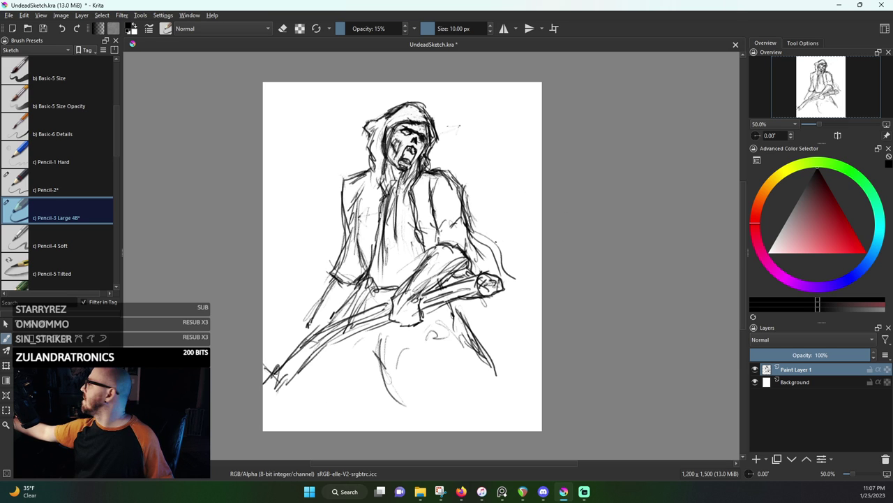
# Reinforce the cloth's outer contour from the right shoulder past the elbow, and lighten excess marks with the eraser
pyautogui.moveTo(457, 183); pyautogui.dragTo(488, 252)
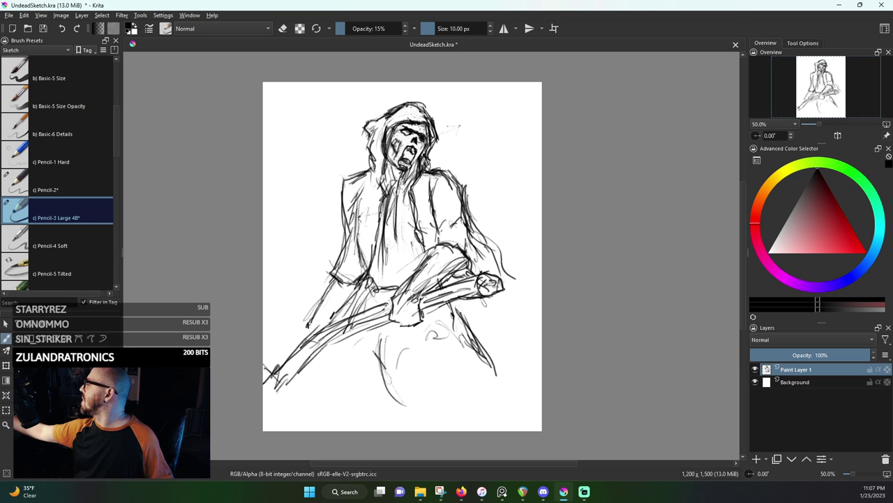
pyautogui.moveTo(460, 181)
pyautogui.mouseDown()
pyautogui.moveTo(466, 221)
pyautogui.moveTo(497, 255)
pyautogui.mouseUp()
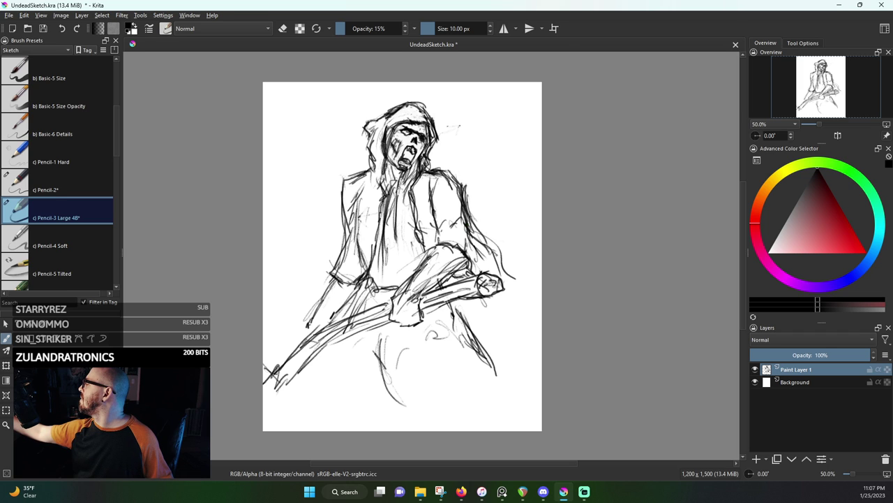
pyautogui.press('e')
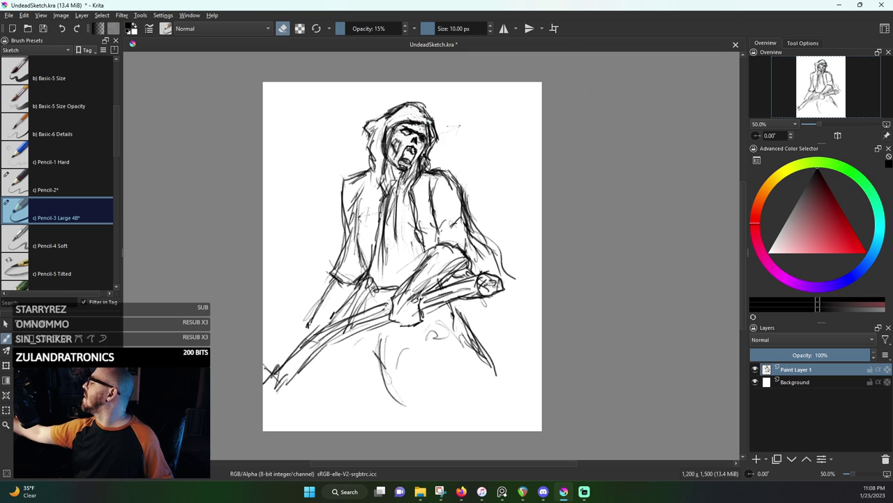
pyautogui.press('e')
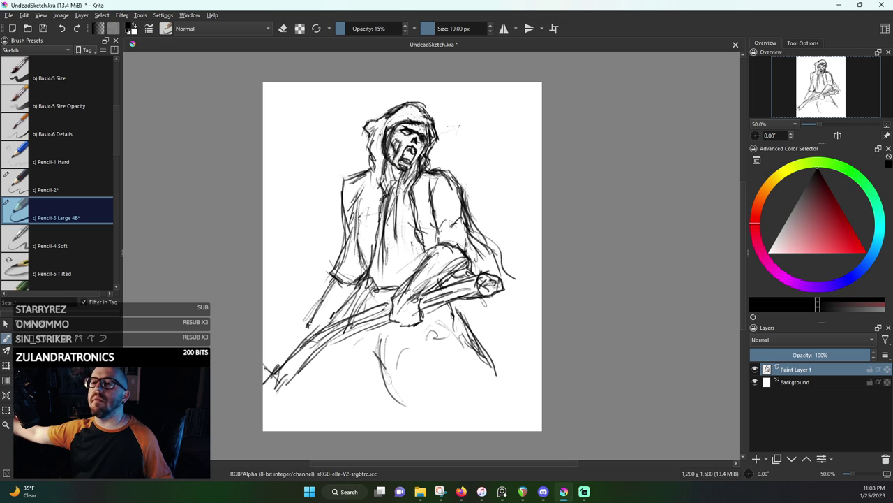
# Rework the hood's left inner edge with pencil and erase small marks near its crown
pyautogui.moveTo(381, 120); pyautogui.dragTo(377, 152)
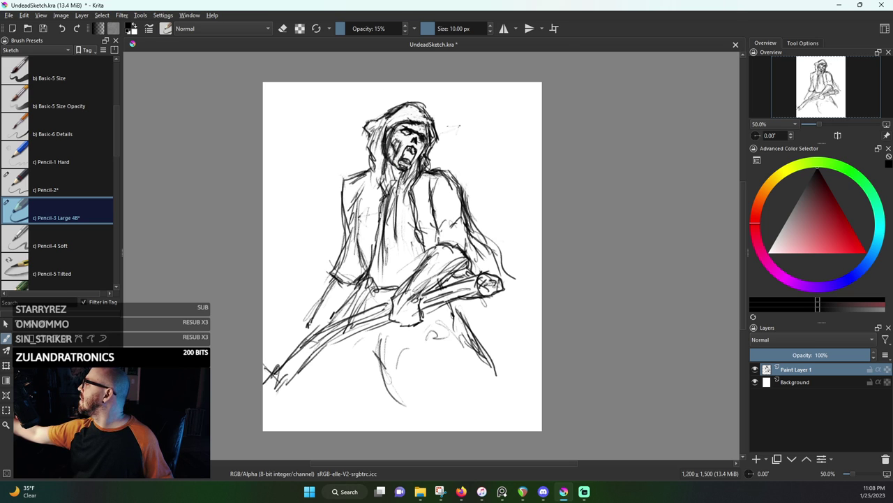
pyautogui.press('e')
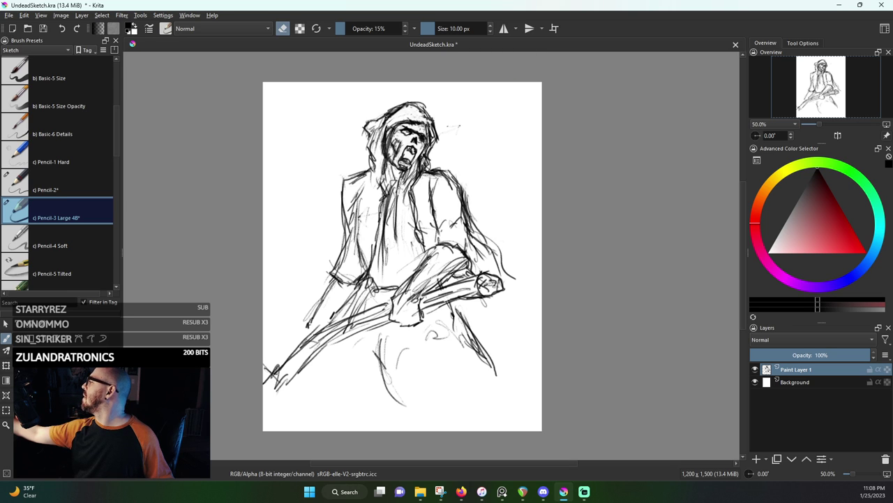
pyautogui.moveTo(391, 116)
pyautogui.mouseDown()
pyautogui.moveTo(383, 119)
pyautogui.moveTo(396, 112)
pyautogui.mouseUp()
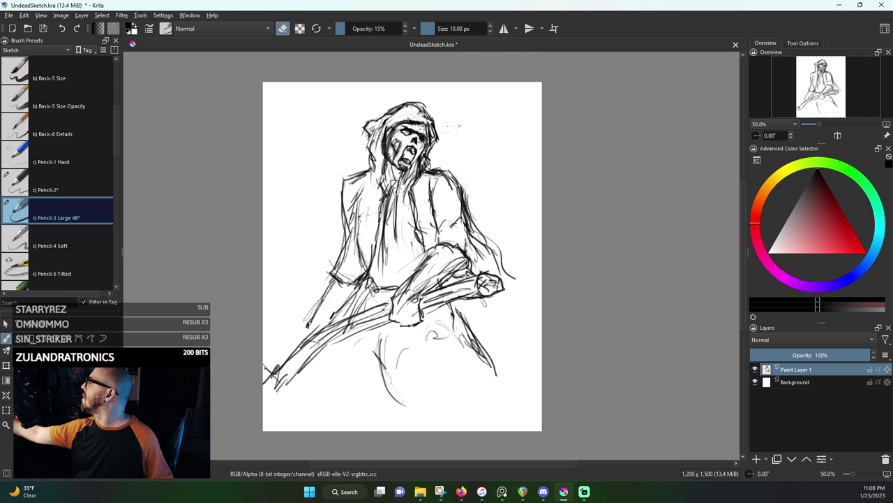
pyautogui.press('e')
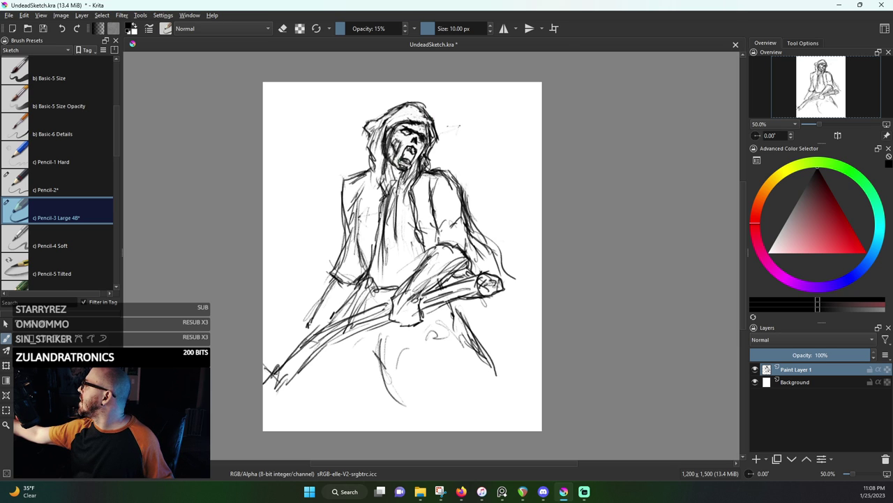
# Clean up the open mouth with the eraser and redraw its dark interior and jaw outline
pyautogui.press('e')
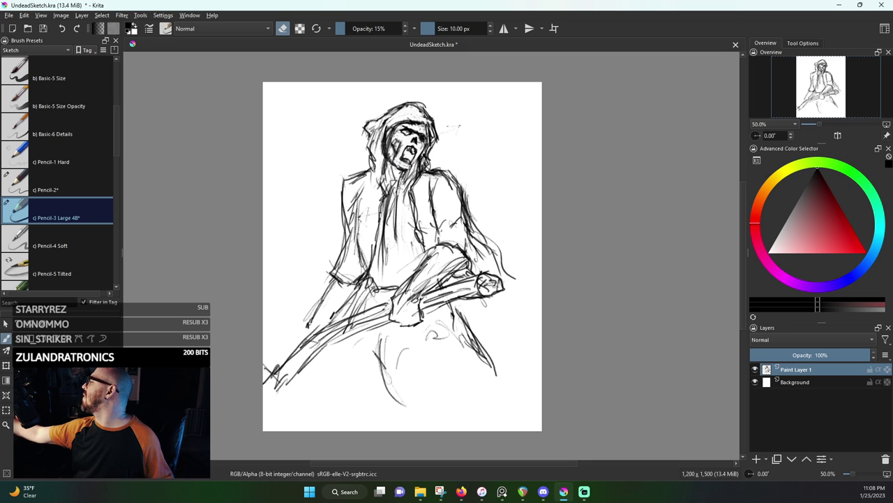
pyautogui.press('e')
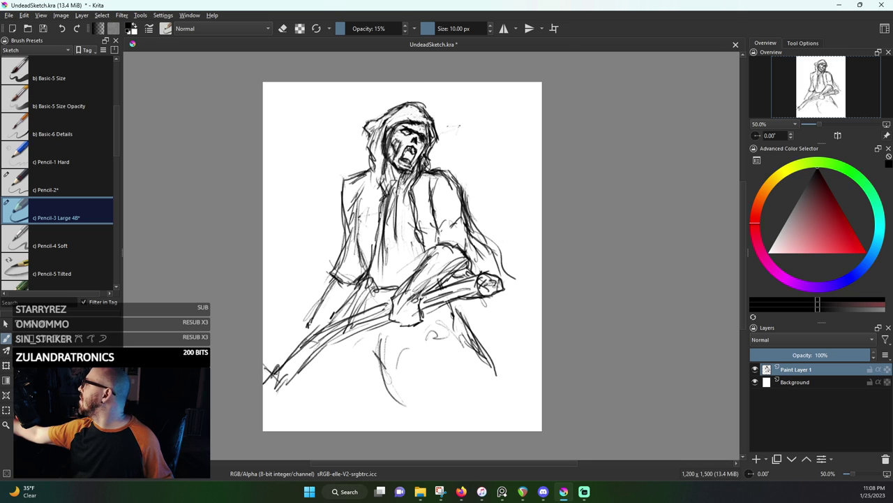
pyautogui.moveTo(408, 148); pyautogui.dragTo(410, 162)
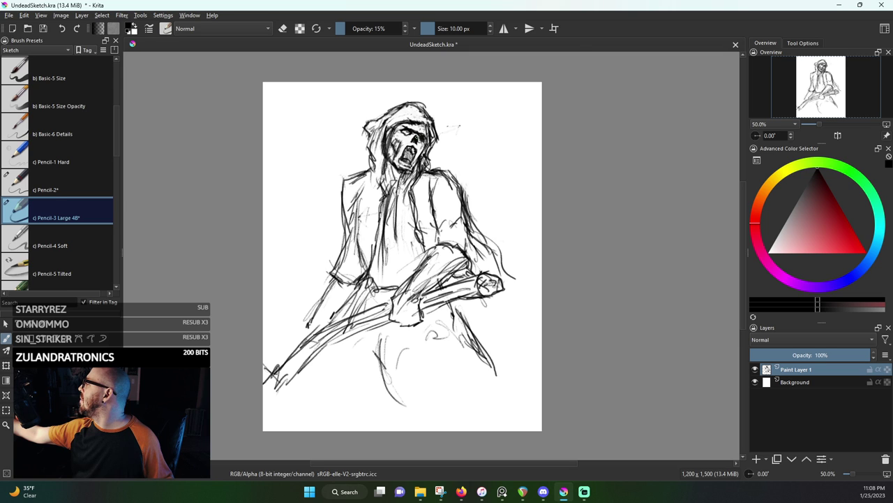
# Refine the eye, cheek and mouth shading on the face, and redraw the hood's left fold as a sharp point
pyautogui.press('e')
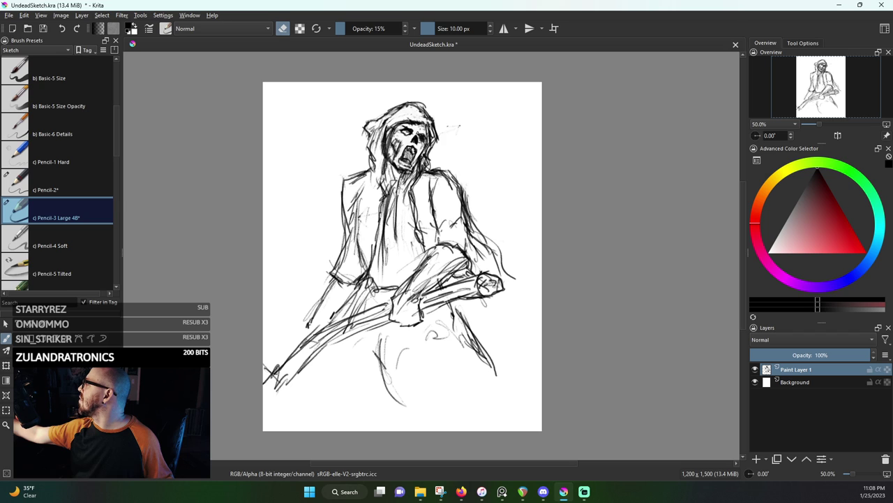
pyautogui.press('e')
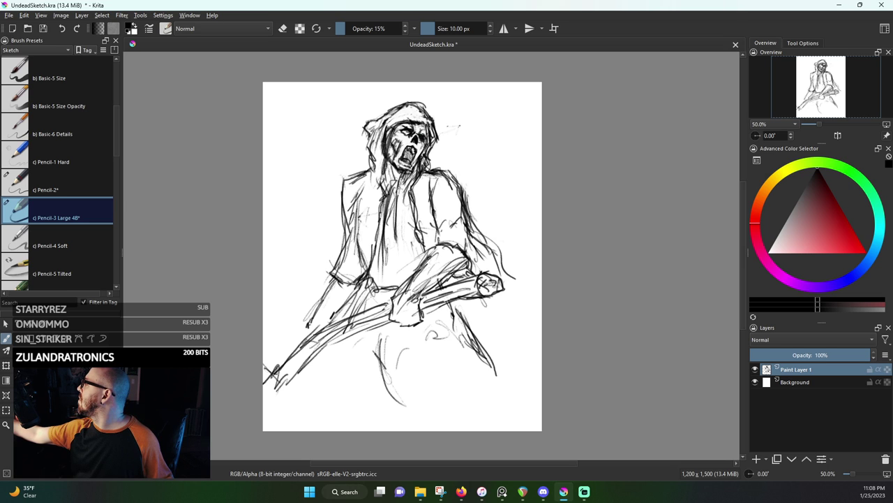
pyautogui.moveTo(395, 135)
pyautogui.mouseDown()
pyautogui.moveTo(399, 153)
pyautogui.moveTo(397, 137)
pyautogui.mouseUp()
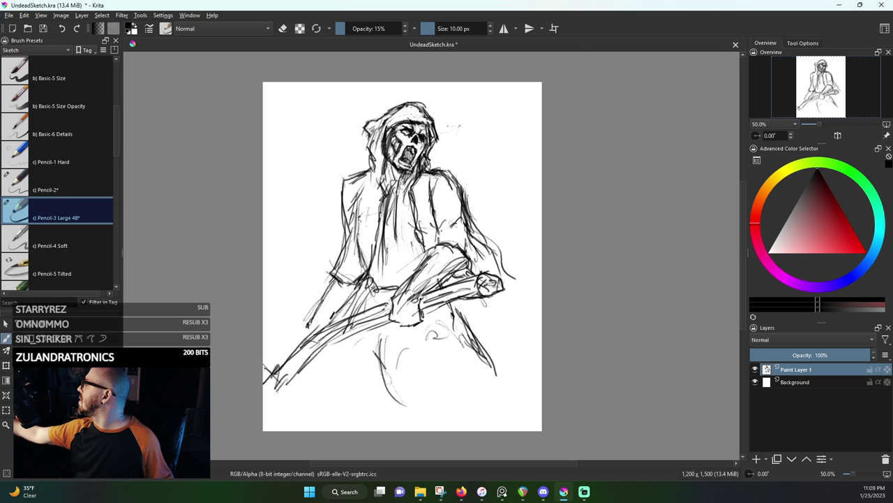
pyautogui.moveTo(406, 151); pyautogui.dragTo(412, 157)
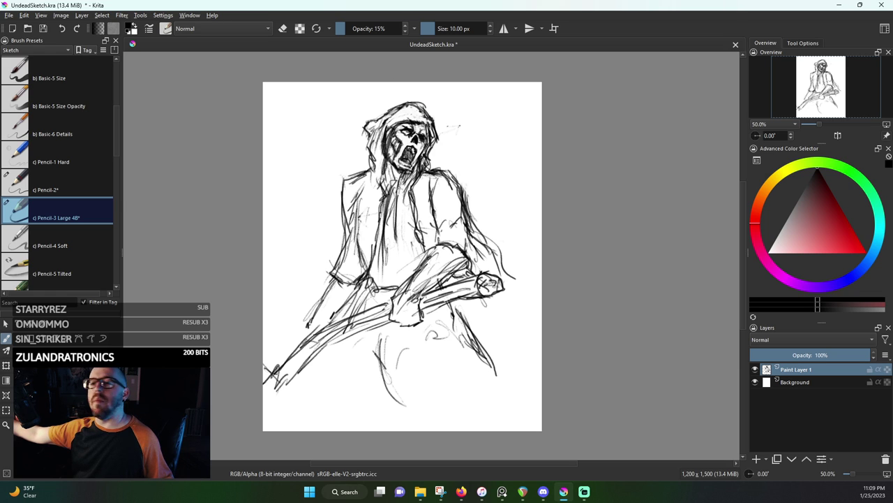
pyautogui.moveTo(365, 124)
pyautogui.mouseDown()
pyautogui.moveTo(356, 139)
pyautogui.moveTo(368, 154)
pyautogui.mouseUp()
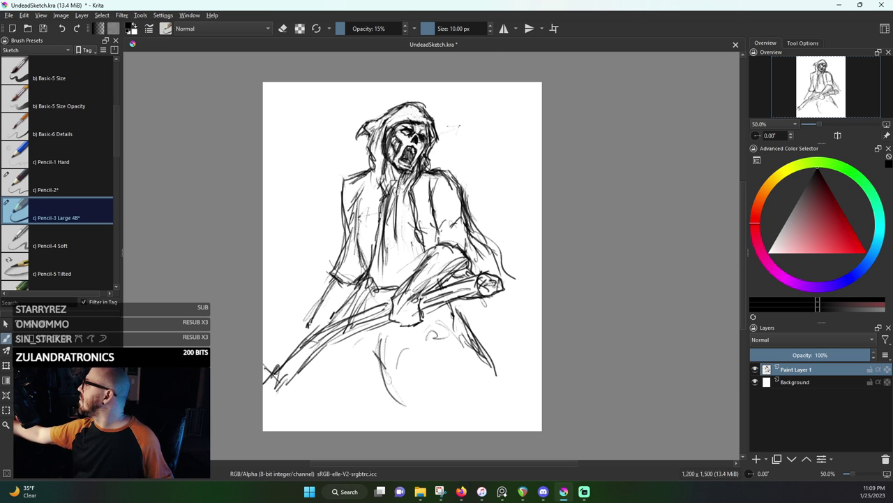
# Darken the shoulder and sleeve contours on both sides and add long vertical fold lines to the torso cloth with the pencil
pyautogui.moveTo(360, 176)
pyautogui.mouseDown()
pyautogui.moveTo(344, 187)
pyautogui.moveTo(346, 233)
pyautogui.mouseUp()
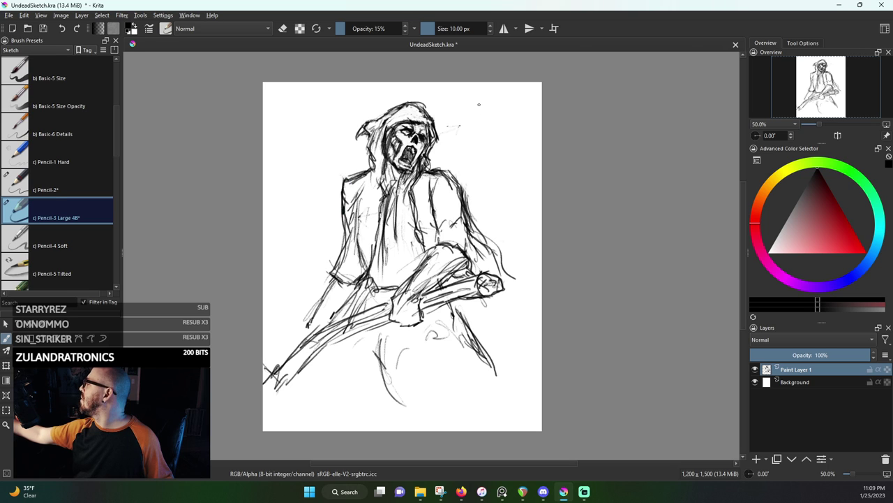
pyautogui.moveTo(450, 170); pyautogui.dragTo(478, 227)
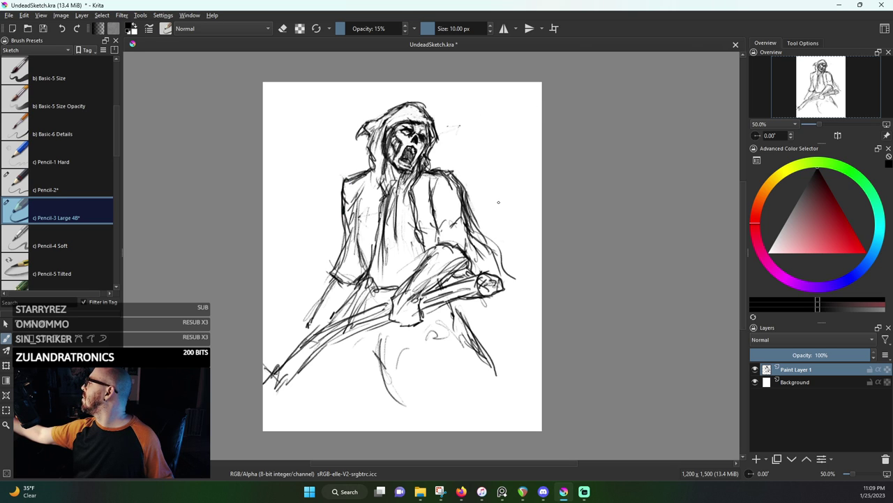
pyautogui.moveTo(366, 277); pyautogui.dragTo(381, 225)
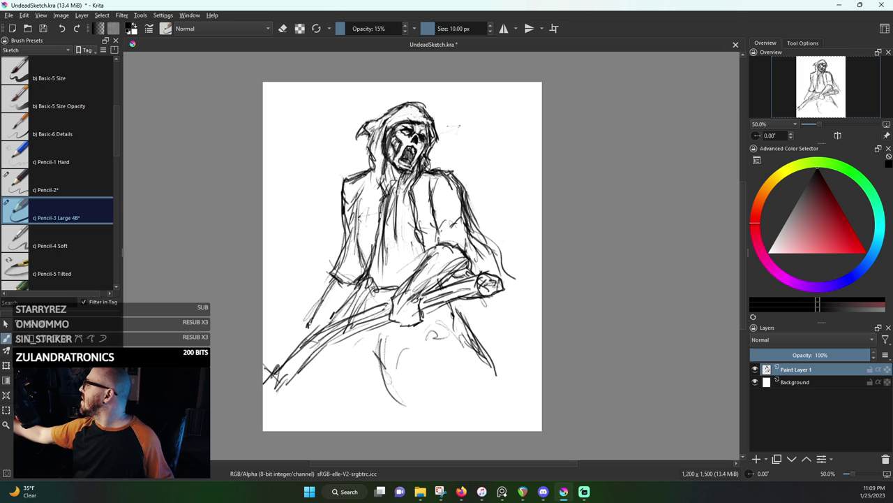
pyautogui.moveTo(361, 267); pyautogui.dragTo(367, 251)
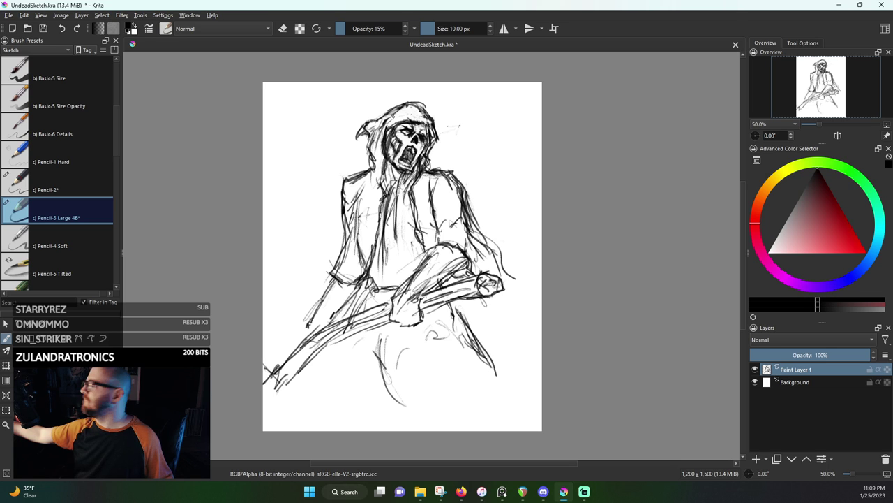
pyautogui.moveTo(434, 198); pyautogui.dragTo(445, 234)
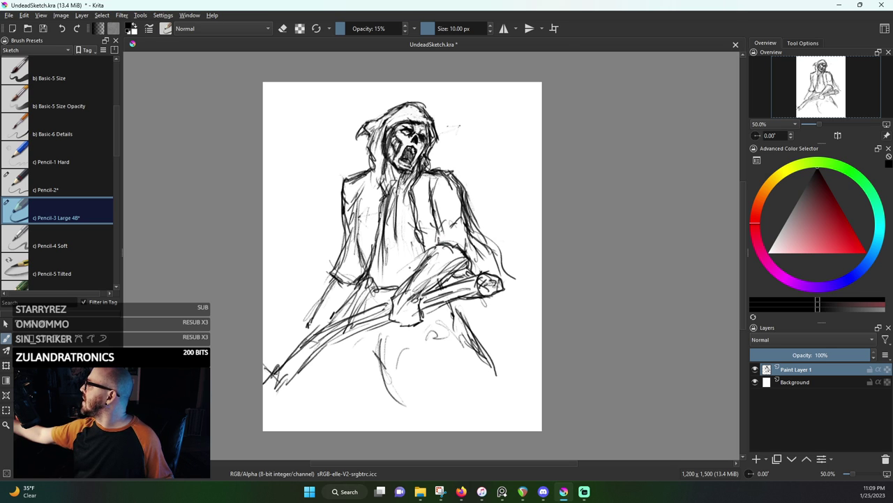
pyautogui.moveTo(393, 199); pyautogui.dragTo(399, 277)
pyautogui.moveTo(393, 225); pyautogui.dragTo(400, 284)
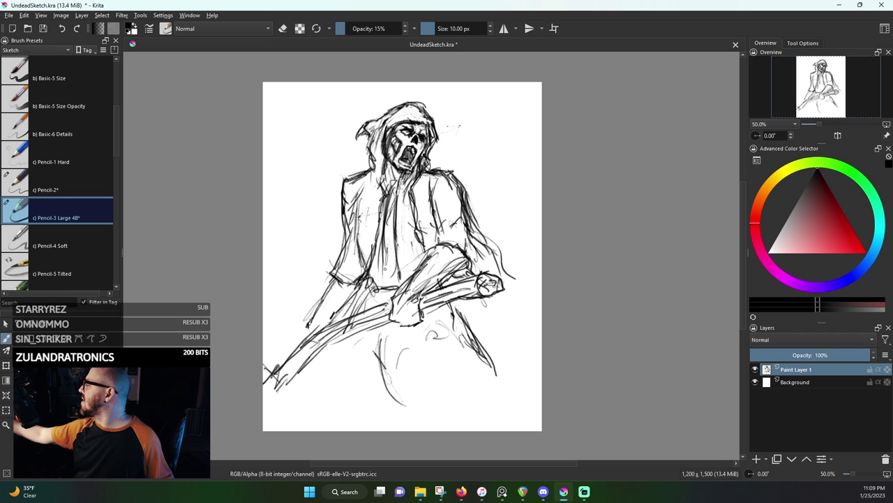
# Extend the robe's lower outline to the canvas bottom on both sides and sketch long folds across the lap and legs
pyautogui.moveTo(450, 304)
pyautogui.mouseDown()
pyautogui.moveTo(485, 360)
pyautogui.moveTo(512, 430)
pyautogui.mouseUp()
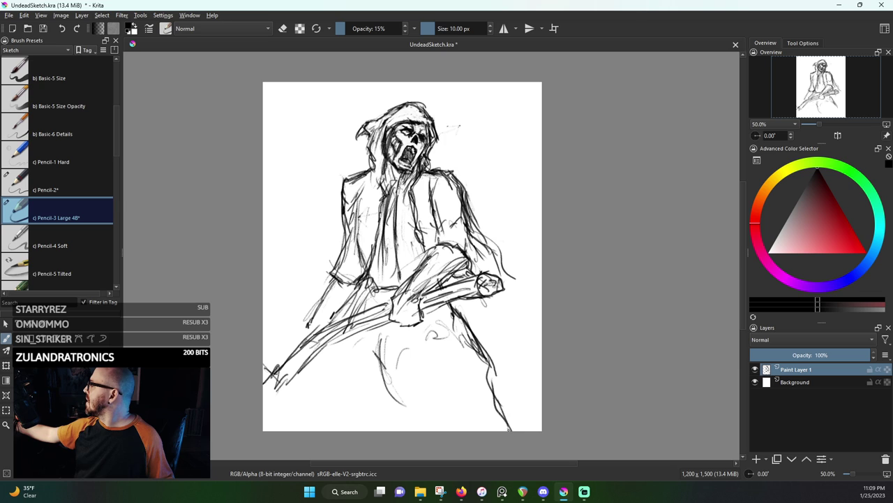
pyautogui.moveTo(333, 351)
pyautogui.mouseDown()
pyautogui.moveTo(308, 388)
pyautogui.moveTo(318, 388)
pyautogui.moveTo(325, 430)
pyautogui.mouseUp()
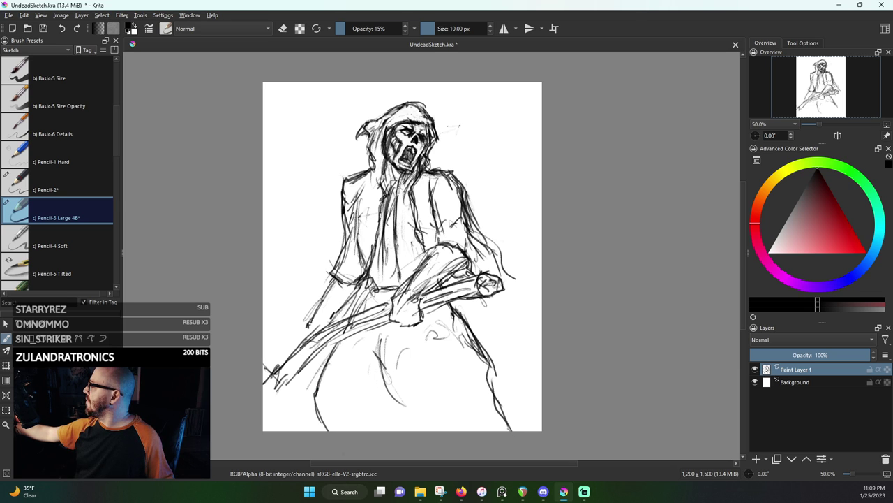
pyautogui.moveTo(329, 389)
pyautogui.mouseDown()
pyautogui.moveTo(383, 427)
pyautogui.moveTo(443, 428)
pyautogui.mouseUp()
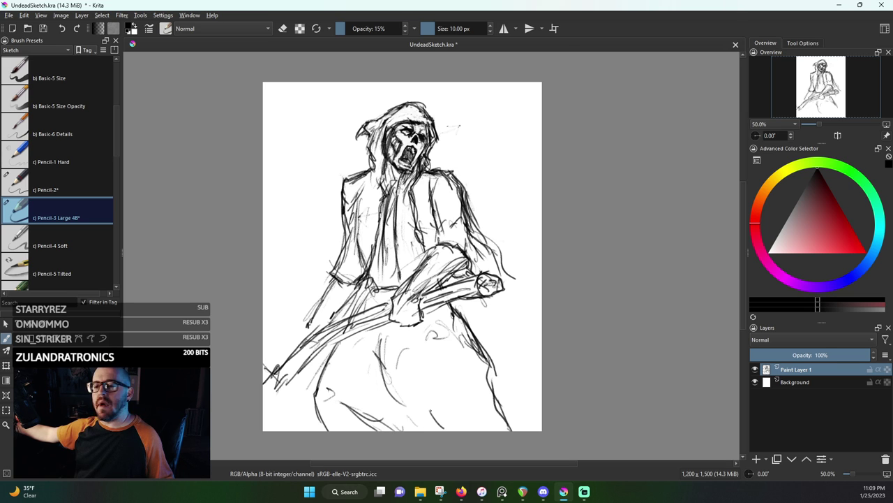
pyautogui.moveTo(430, 387); pyautogui.dragTo(452, 415)
pyautogui.moveTo(405, 339); pyautogui.dragTo(442, 427)
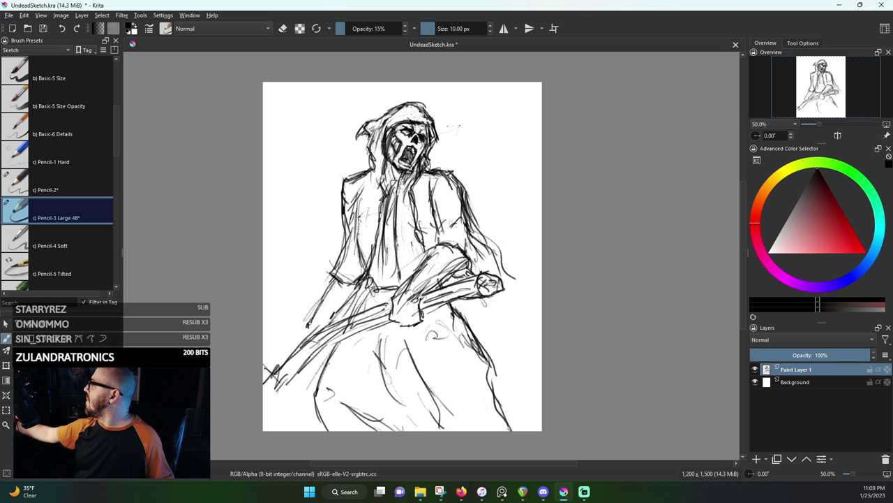
pyautogui.moveTo(476, 339); pyautogui.dragTo(518, 418)
pyautogui.moveTo(485, 366); pyautogui.dragTo(540, 426)
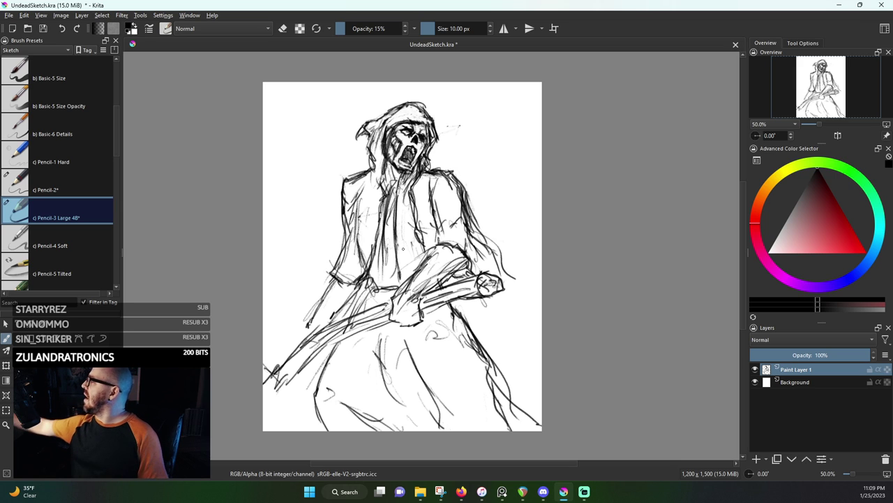
# Add short fold marks around the waist and reinforce the hood's edge above the face
pyautogui.moveTo(402, 250)
pyautogui.mouseDown()
pyautogui.moveTo(396, 272)
pyautogui.moveTo(405, 285)
pyautogui.mouseUp()
pyautogui.moveTo(416, 266)
pyautogui.mouseDown()
pyautogui.moveTo(409, 281)
pyautogui.moveTo(412, 273)
pyautogui.mouseUp()
pyautogui.moveTo(381, 247); pyautogui.dragTo(376, 278)
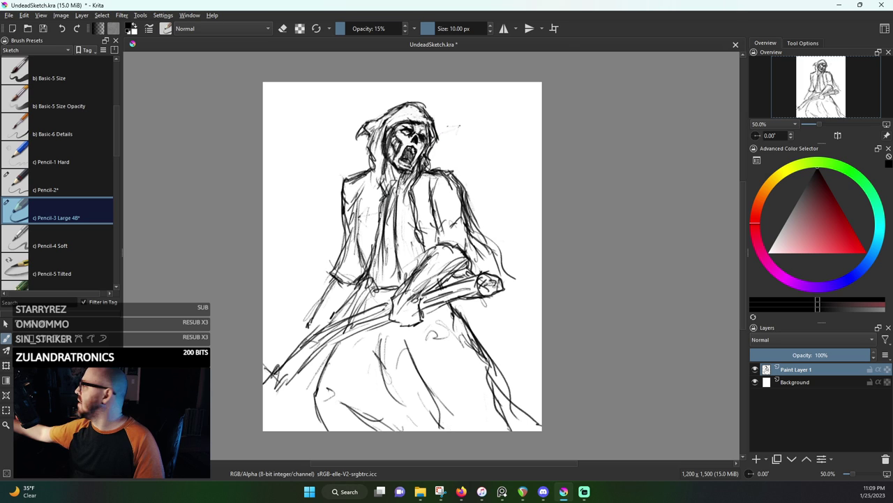
pyautogui.moveTo(351, 180)
pyautogui.mouseDown()
pyautogui.moveTo(363, 174)
pyautogui.moveTo(366, 133)
pyautogui.moveTo(381, 120)
pyautogui.moveTo(424, 104)
pyautogui.moveTo(431, 121)
pyautogui.moveTo(408, 120)
pyautogui.moveTo(425, 118)
pyautogui.mouseUp()
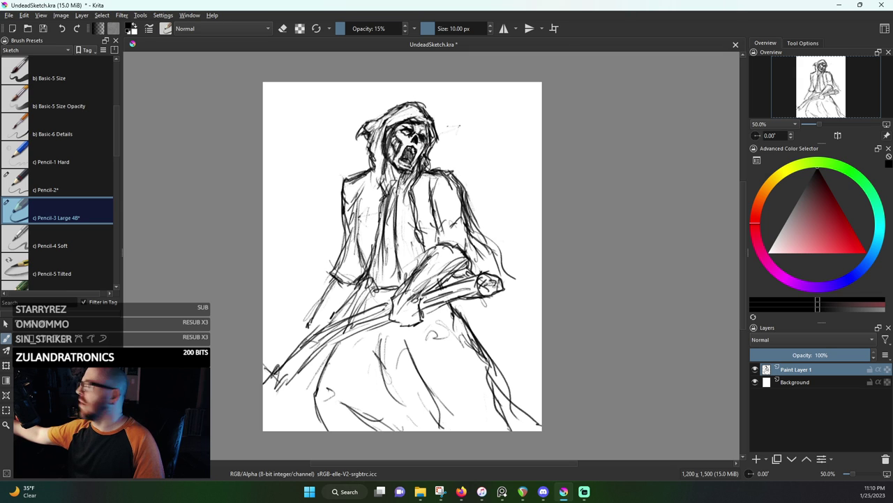
# Draw the cloth hanging from the hood down both sides of the chest opening with layered vertical strokes
pyautogui.moveTo(385, 158)
pyautogui.mouseDown()
pyautogui.moveTo(389, 201)
pyautogui.moveTo(384, 220)
pyautogui.moveTo(373, 222)
pyautogui.mouseUp()
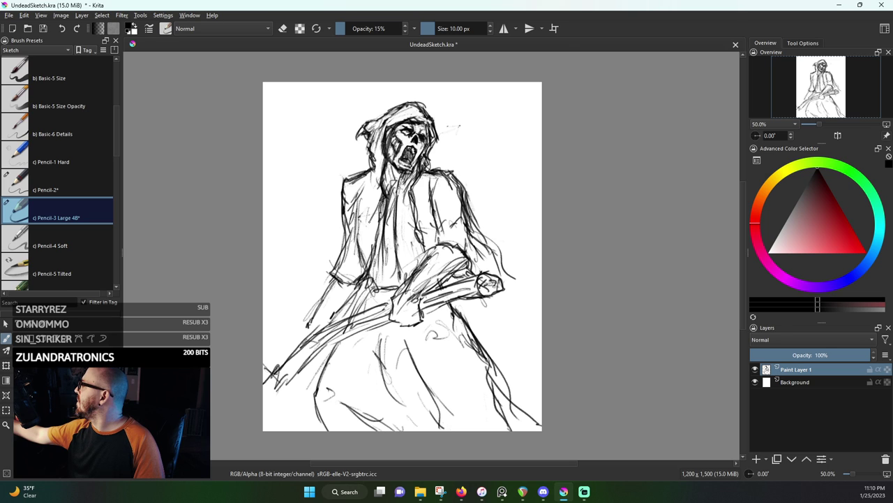
pyautogui.moveTo(377, 186); pyautogui.dragTo(373, 204)
pyautogui.moveTo(380, 173); pyautogui.dragTo(364, 254)
pyautogui.moveTo(368, 197); pyautogui.dragTo(363, 267)
pyautogui.moveTo(388, 161); pyautogui.dragTo(384, 179)
pyautogui.moveTo(374, 194); pyautogui.dragTo(366, 215)
pyautogui.moveTo(382, 166); pyautogui.dragTo(365, 216)
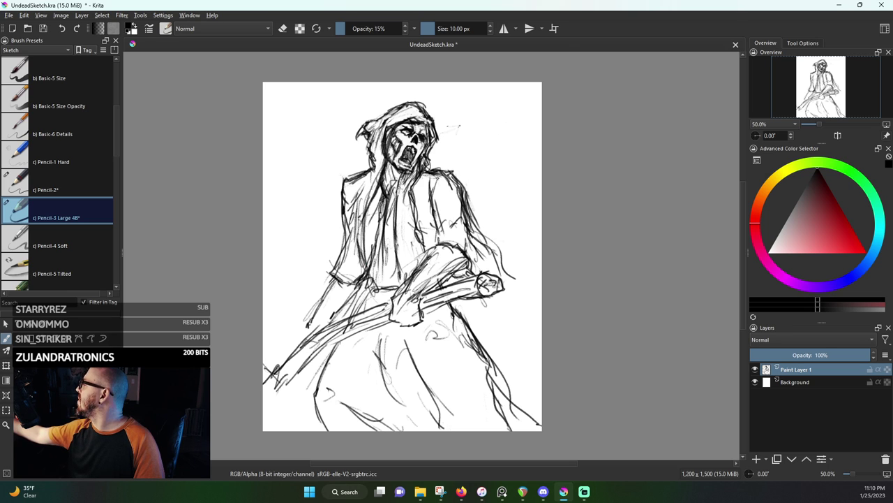
pyautogui.moveTo(423, 172); pyautogui.dragTo(416, 198)
pyautogui.moveTo(416, 182); pyautogui.dragTo(432, 254)
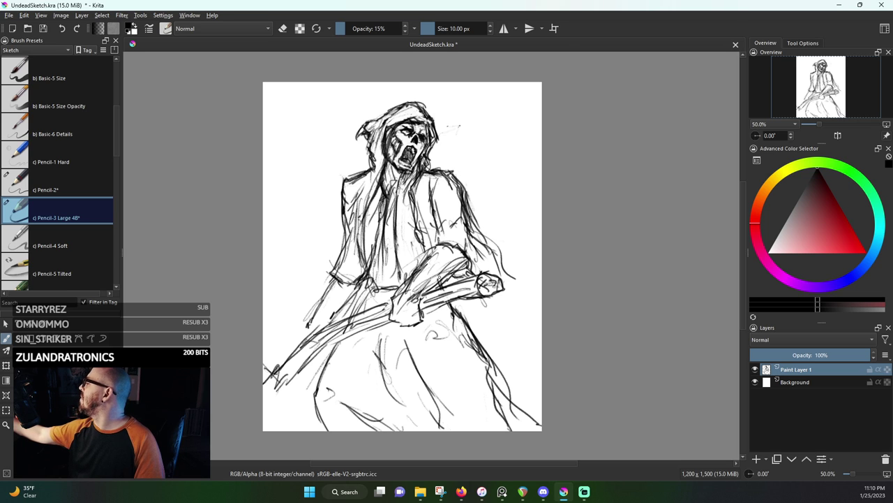
# Define the fingers of the hand gripping the shaft and shade the forearm above it
pyautogui.moveTo(401, 310)
pyautogui.mouseDown()
pyautogui.moveTo(396, 323)
pyautogui.moveTo(405, 324)
pyautogui.mouseUp()
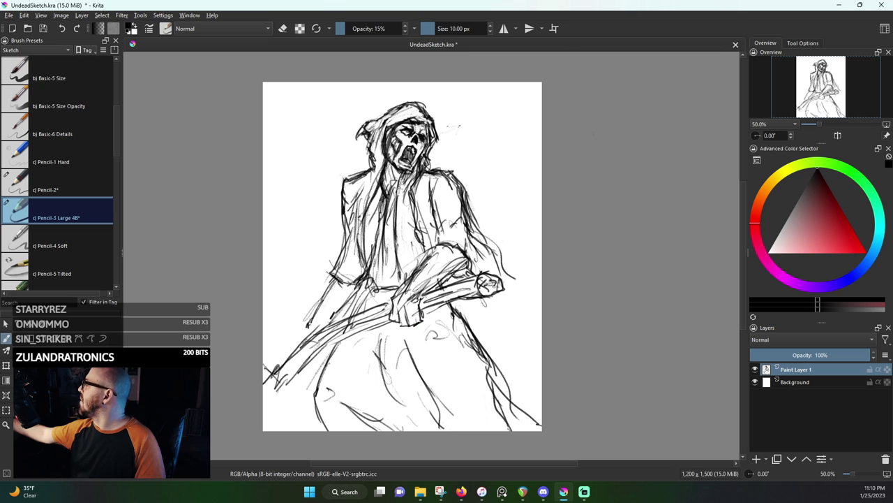
pyautogui.moveTo(415, 281); pyautogui.dragTo(400, 294)
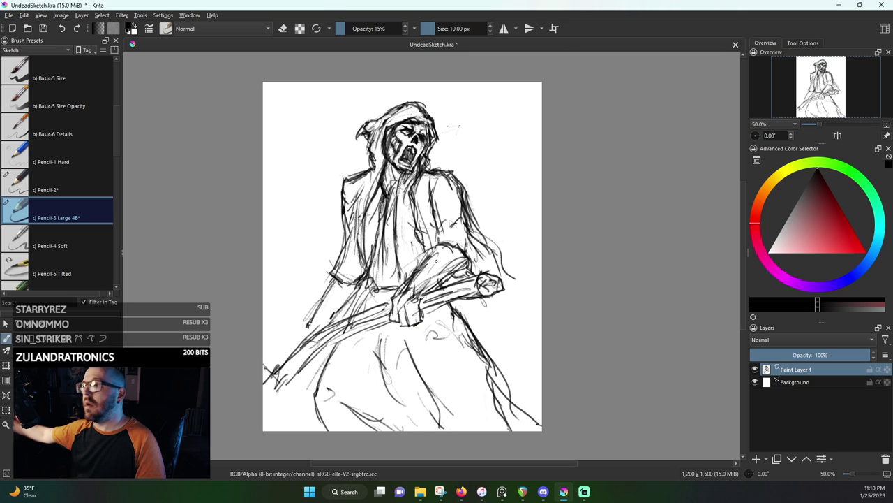
pyautogui.moveTo(440, 266); pyautogui.dragTo(427, 279)
pyautogui.moveTo(454, 270)
pyautogui.mouseDown()
pyautogui.moveTo(435, 281)
pyautogui.moveTo(443, 278)
pyautogui.mouseUp()
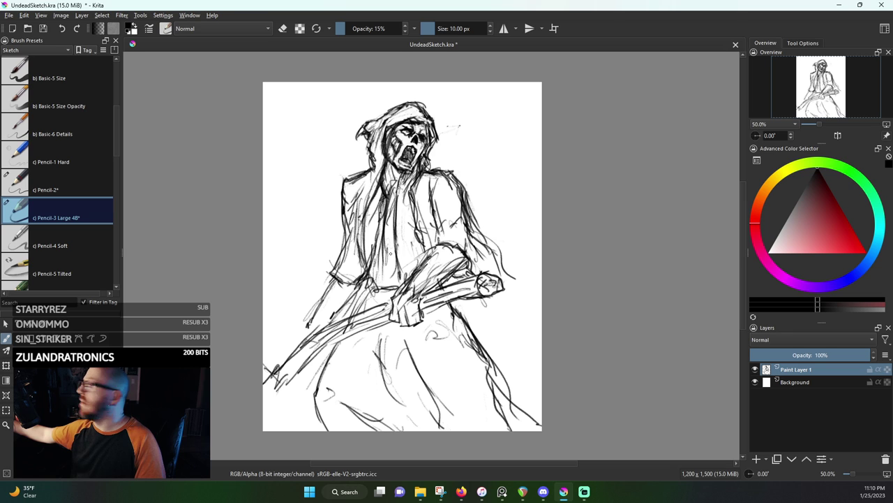
# Strengthen the left arm and sleeve contours down to the shaft, and add a flared outer robe edge toward the right canvas border
pyautogui.moveTo(325, 294)
pyautogui.mouseDown()
pyautogui.moveTo(299, 342)
pyautogui.moveTo(313, 353)
pyautogui.moveTo(298, 348)
pyautogui.moveTo(264, 399)
pyautogui.mouseUp()
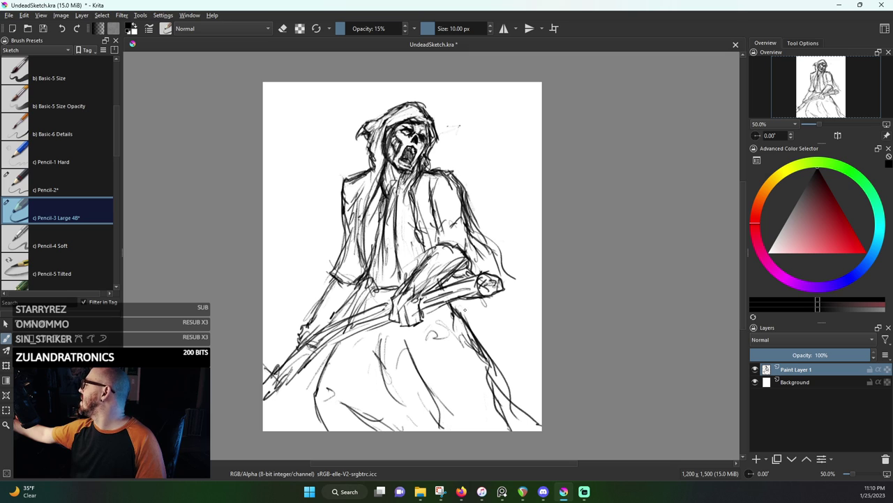
pyautogui.moveTo(459, 304); pyautogui.dragTo(533, 368)
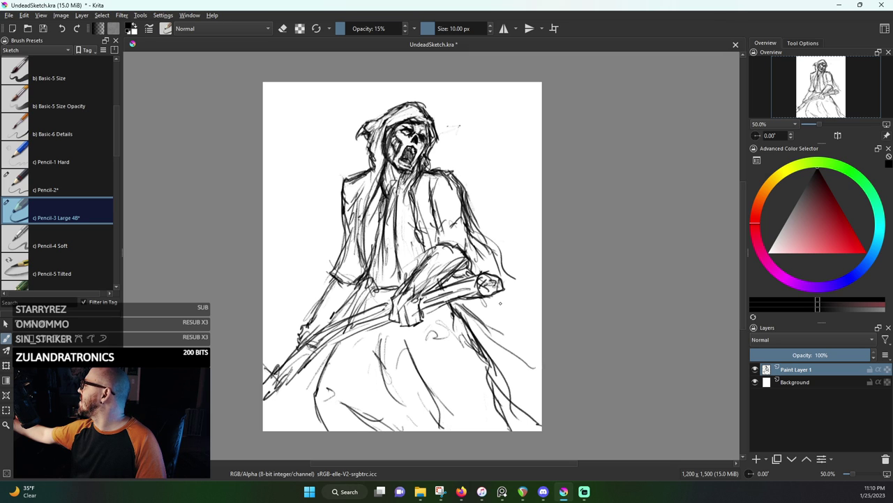
pyautogui.moveTo(343, 182)
pyautogui.mouseDown()
pyautogui.moveTo(349, 249)
pyautogui.moveTo(331, 266)
pyautogui.mouseUp()
pyautogui.moveTo(353, 227)
pyautogui.mouseDown()
pyautogui.moveTo(348, 187)
pyautogui.moveTo(350, 220)
pyautogui.mouseUp()
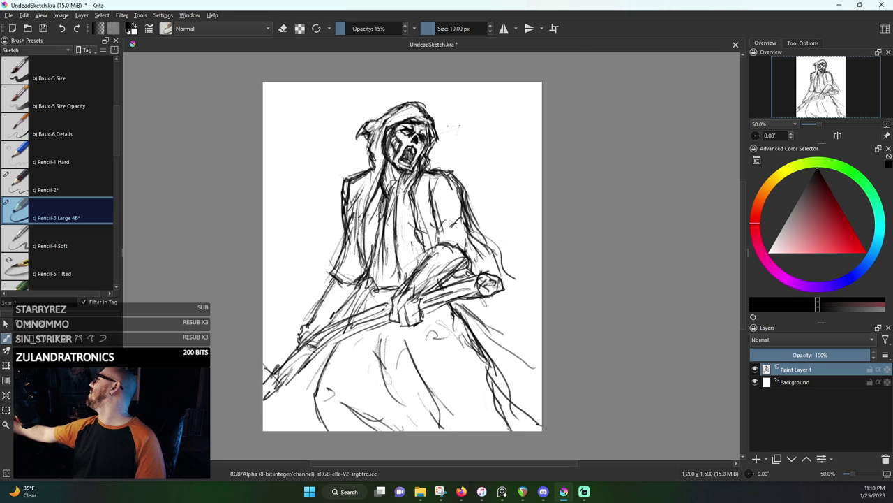
pyautogui.moveTo(345, 247)
pyautogui.mouseDown()
pyautogui.moveTo(332, 275)
pyautogui.moveTo(349, 288)
pyautogui.moveTo(360, 283)
pyautogui.mouseUp()
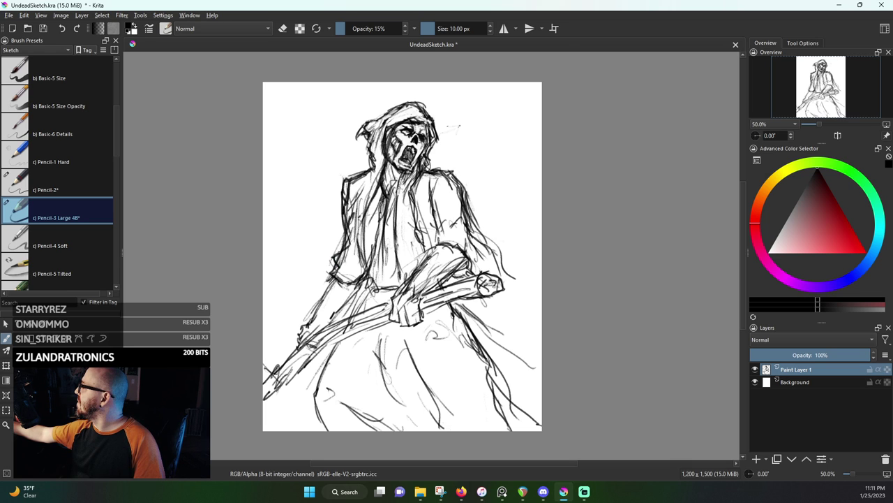
pyautogui.moveTo(460, 176)
pyautogui.mouseDown()
pyautogui.moveTo(483, 246)
pyautogui.moveTo(515, 285)
pyautogui.moveTo(497, 290)
pyautogui.moveTo(542, 356)
pyautogui.mouseUp()
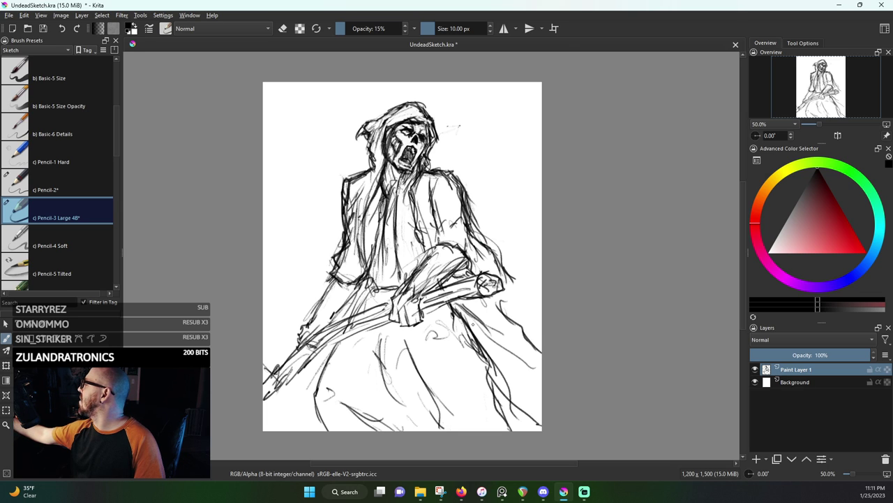
# Erase the old right leg contour inside the robe and darken the flared outer edge with the pencil
pyautogui.press('e')
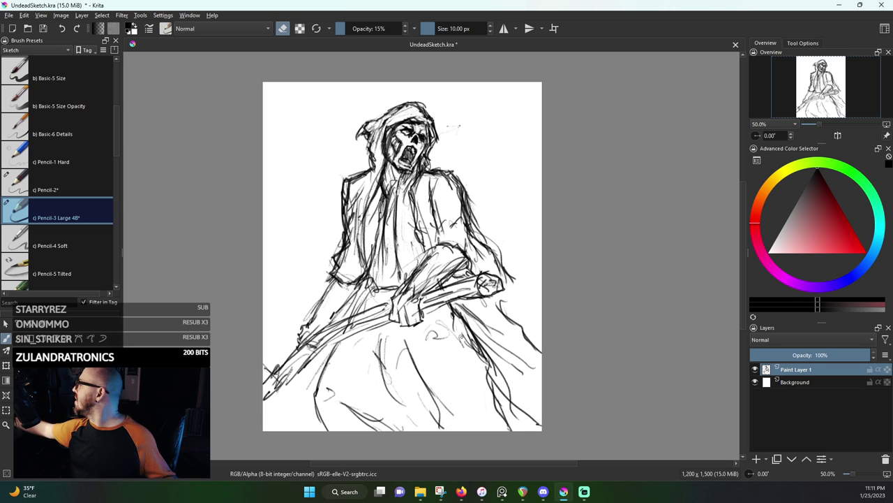
pyautogui.moveTo(460, 337)
pyautogui.mouseDown()
pyautogui.moveTo(472, 329)
pyautogui.moveTo(464, 321)
pyautogui.moveTo(504, 379)
pyautogui.moveTo(471, 341)
pyautogui.moveTo(502, 367)
pyautogui.mouseUp()
pyautogui.press('e')
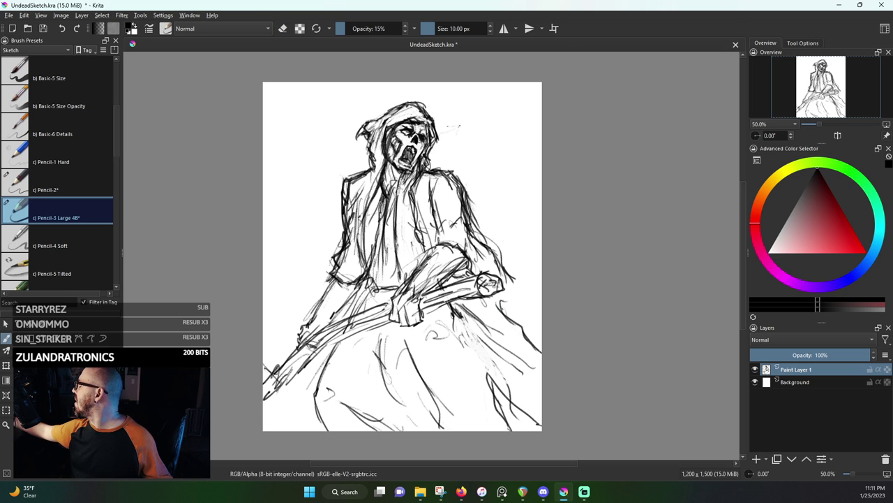
pyautogui.moveTo(490, 300); pyautogui.dragTo(542, 353)
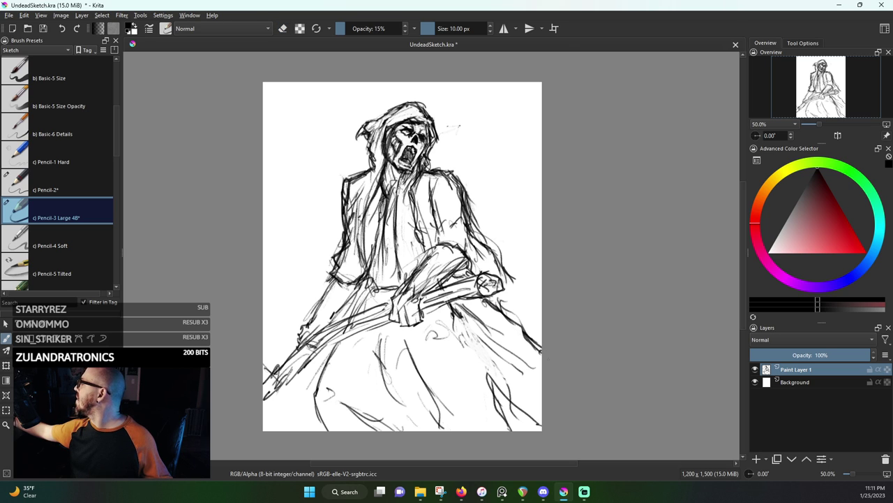
# Sketch diagonal cloth folds across the lap and the lower right part of the robe
pyautogui.moveTo(336, 353)
pyautogui.mouseDown()
pyautogui.moveTo(321, 393)
pyautogui.moveTo(330, 421)
pyautogui.moveTo(363, 407)
pyautogui.moveTo(372, 412)
pyautogui.mouseUp()
pyautogui.moveTo(360, 353); pyautogui.dragTo(421, 401)
pyautogui.moveTo(381, 332); pyautogui.dragTo(430, 414)
pyautogui.moveTo(477, 380)
pyautogui.mouseDown()
pyautogui.moveTo(508, 407)
pyautogui.moveTo(522, 386)
pyautogui.mouseUp()
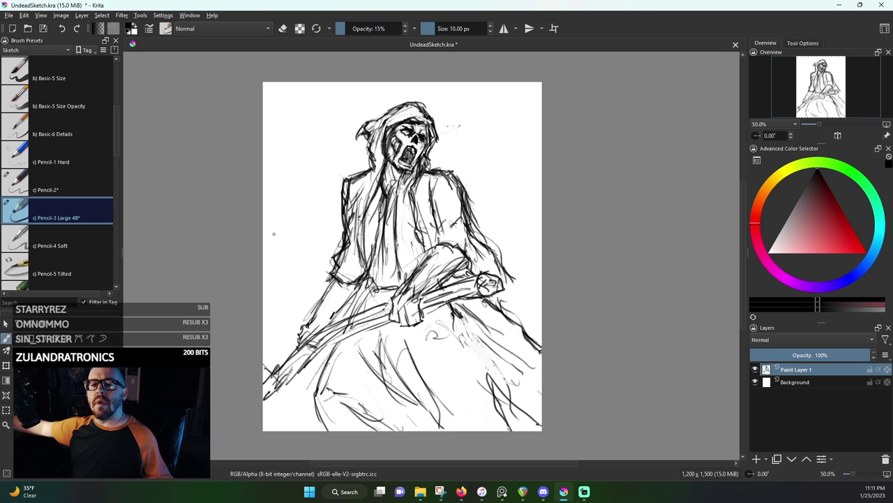
# Reinforce the left forearm's upper edge and the vertical folds down the left side of the torso
pyautogui.moveTo(334, 283); pyautogui.dragTo(320, 302)
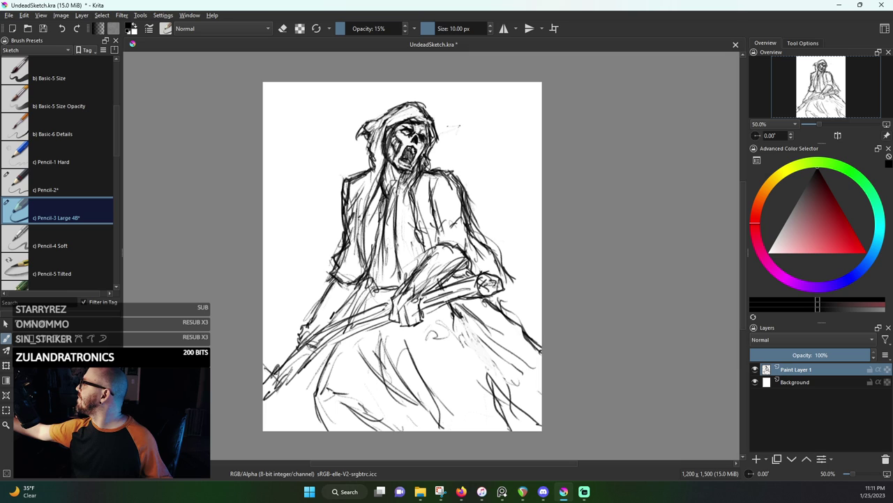
pyautogui.moveTo(399, 250); pyautogui.dragTo(402, 274)
pyautogui.moveTo(384, 196)
pyautogui.mouseDown()
pyautogui.moveTo(382, 237)
pyautogui.moveTo(374, 246)
pyautogui.moveTo(369, 239)
pyautogui.mouseUp()
pyautogui.moveTo(367, 198); pyautogui.dragTo(377, 289)
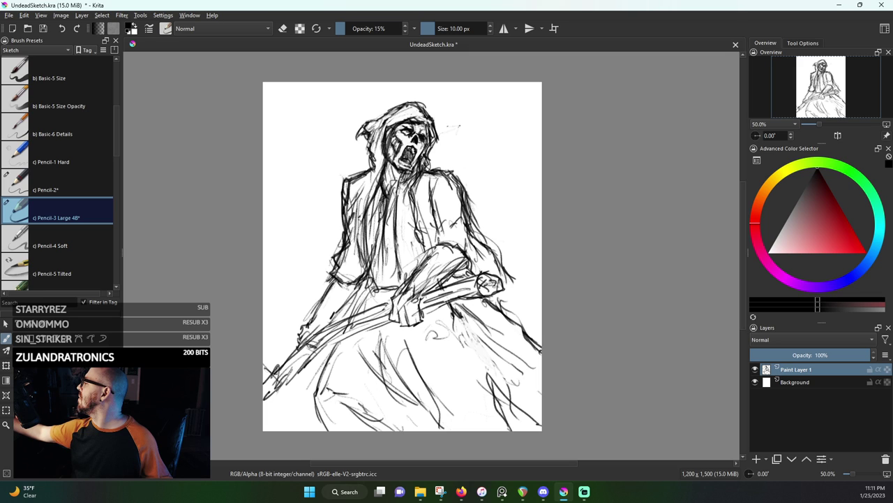
# Lighten the fold lines over the chest with the eraser, and pencil in the collar line and the chest's lower edge
pyautogui.press('e')
pyautogui.moveTo(359, 240)
pyautogui.mouseDown()
pyautogui.moveTo(373, 265)
pyautogui.moveTo(384, 198)
pyautogui.moveTo(383, 221)
pyautogui.mouseUp()
pyautogui.moveTo(386, 191); pyautogui.dragTo(385, 185)
pyautogui.press('e')
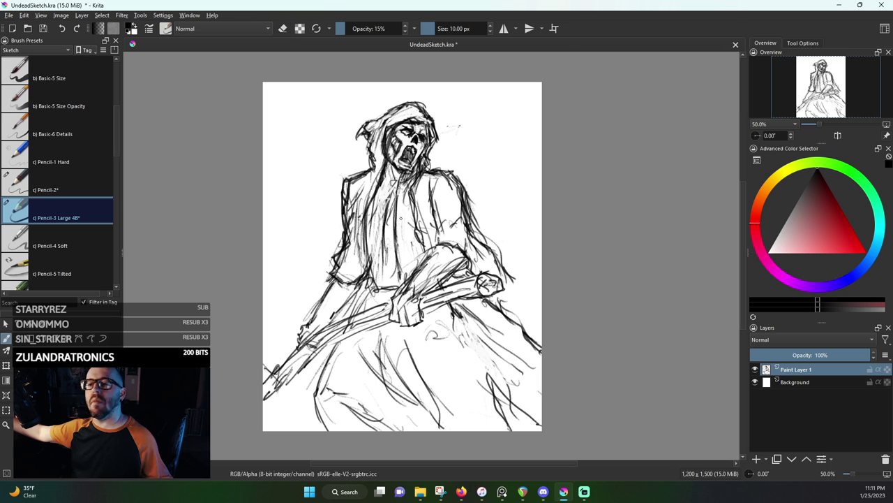
pyautogui.moveTo(379, 224)
pyautogui.mouseDown()
pyautogui.moveTo(368, 220)
pyautogui.moveTo(395, 217)
pyautogui.mouseUp()
pyautogui.moveTo(383, 186); pyautogui.dragTo(398, 185)
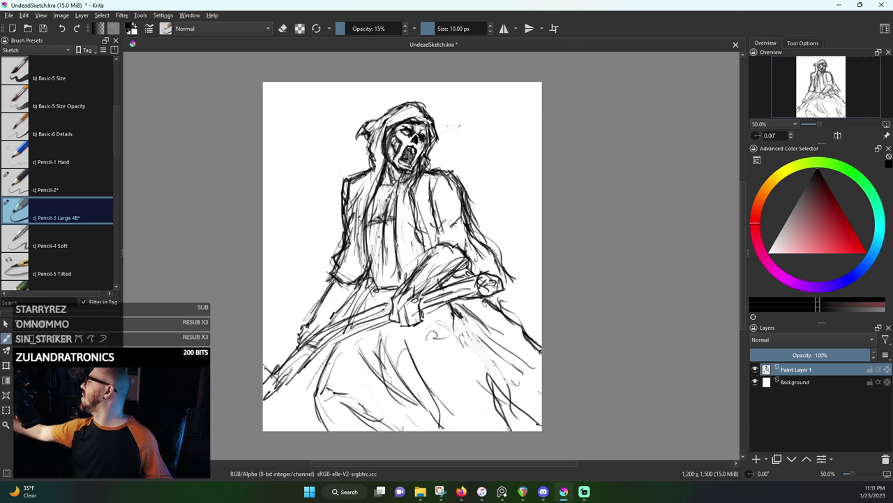
# Sketch rib marks and the abdomen's centre line below the chest, down to the waist
pyautogui.moveTo(381, 226)
pyautogui.mouseDown()
pyautogui.moveTo(381, 245)
pyautogui.moveTo(366, 233)
pyautogui.moveTo(397, 249)
pyautogui.mouseUp()
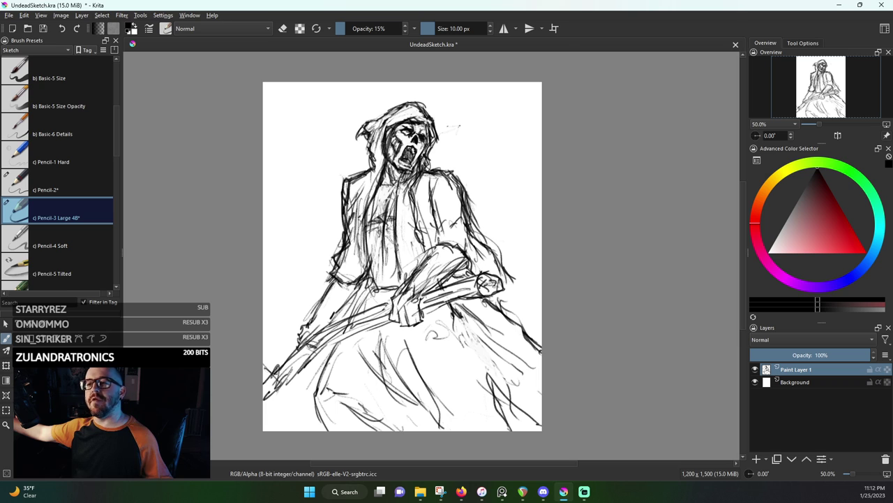
pyautogui.moveTo(380, 234)
pyautogui.mouseDown()
pyautogui.moveTo(369, 246)
pyautogui.moveTo(384, 247)
pyautogui.mouseUp()
pyautogui.moveTo(385, 242)
pyautogui.mouseDown()
pyautogui.moveTo(367, 259)
pyautogui.moveTo(382, 285)
pyautogui.moveTo(381, 277)
pyautogui.mouseUp()
pyautogui.moveTo(386, 270); pyautogui.dragTo(387, 288)
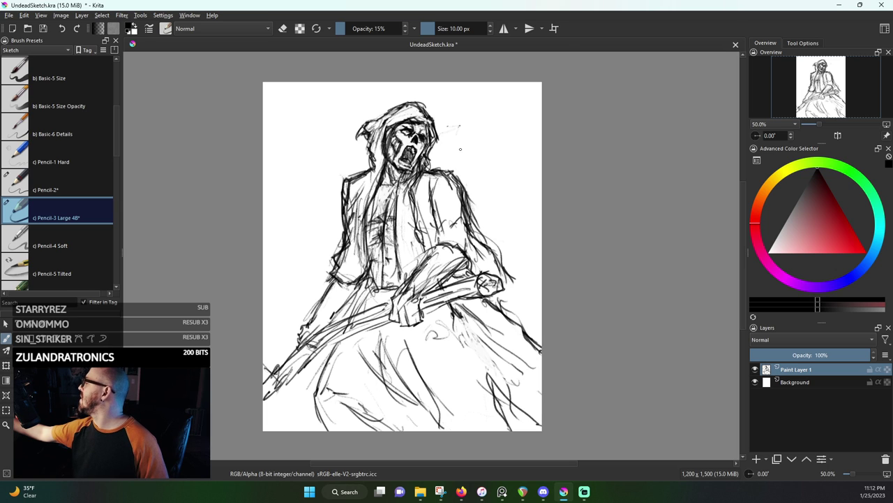
# Shade the neck beneath the jaw and darken the hood cloth beside it with short strokes
pyautogui.moveTo(406, 186); pyautogui.dragTo(400, 199)
pyautogui.moveTo(411, 177); pyautogui.dragTo(400, 193)
pyautogui.moveTo(387, 159); pyautogui.dragTo(382, 170)
pyautogui.moveTo(391, 174); pyautogui.dragTo(384, 188)
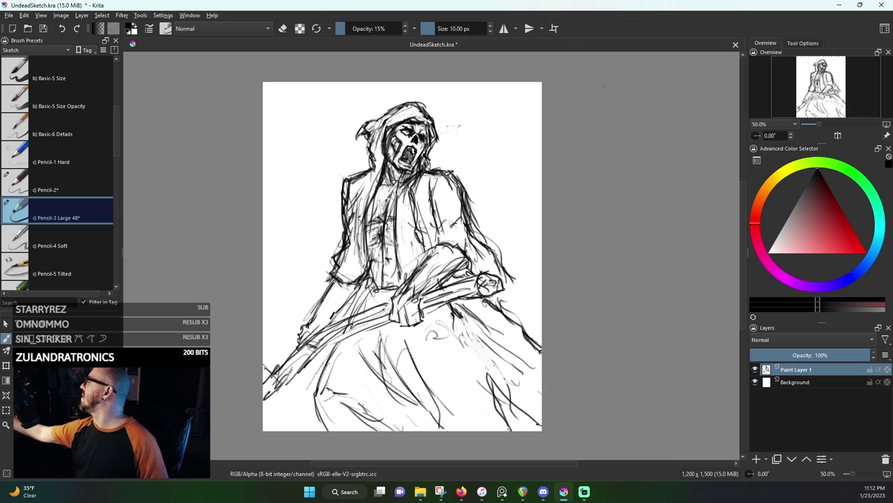
# Reinforce the hood's face opening and the right sleeve's outline, cleaning stray sleeve lines with the eraser and extending cloth lines past the hand
pyautogui.moveTo(412, 118)
pyautogui.mouseDown()
pyautogui.moveTo(427, 123)
pyautogui.moveTo(436, 149)
pyautogui.mouseUp()
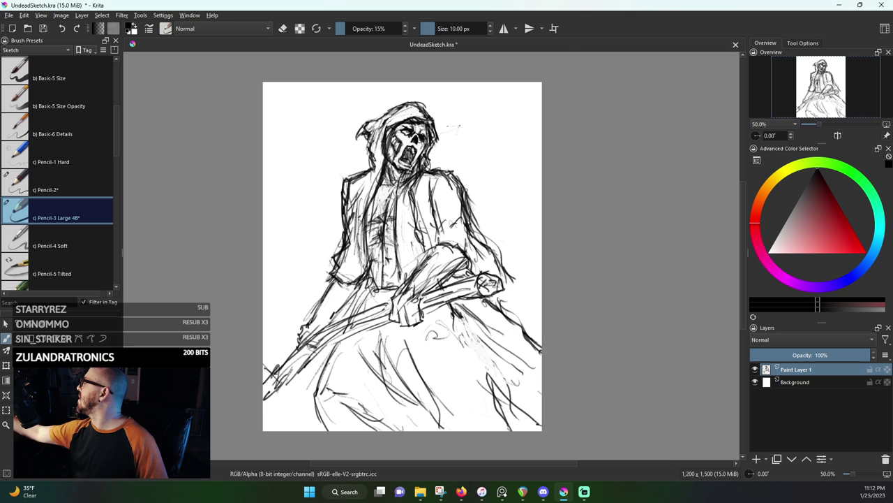
pyautogui.moveTo(463, 187); pyautogui.dragTo(481, 235)
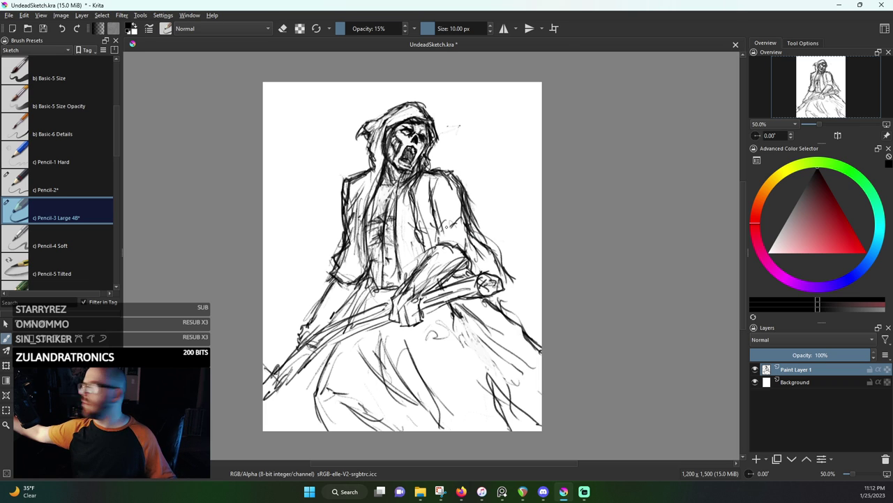
pyautogui.press('e')
pyautogui.moveTo(463, 240); pyautogui.dragTo(477, 251)
pyautogui.moveTo(461, 213)
pyautogui.mouseDown()
pyautogui.moveTo(485, 265)
pyautogui.moveTo(534, 309)
pyautogui.moveTo(511, 295)
pyautogui.mouseUp()
pyautogui.press('e')
pyautogui.moveTo(481, 260); pyautogui.dragTo(486, 270)
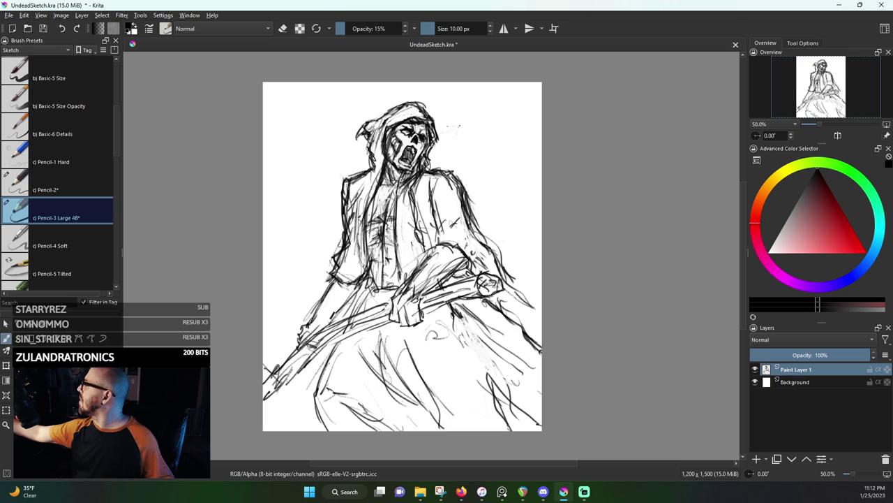
# Reshape the left shoulder into a softer slope, erasing its square corner and redrawing the shoulder and upper sleeve edge
pyautogui.press('e')
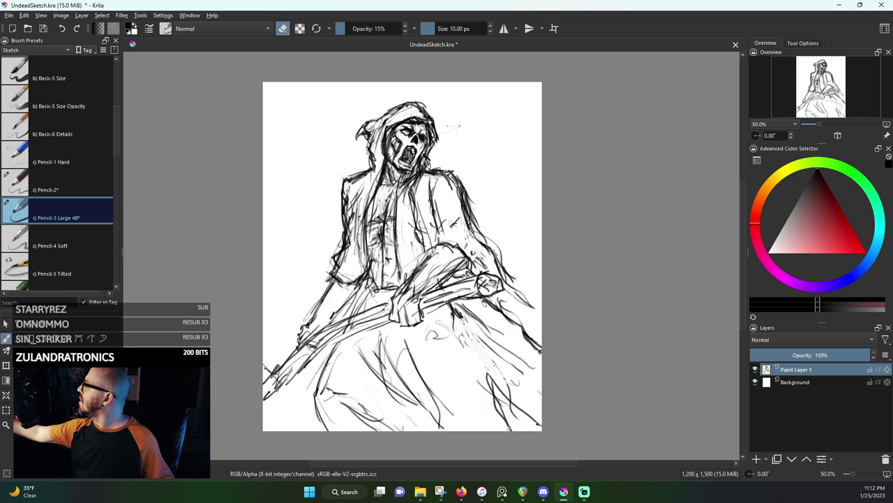
pyautogui.moveTo(348, 190); pyautogui.dragTo(349, 207)
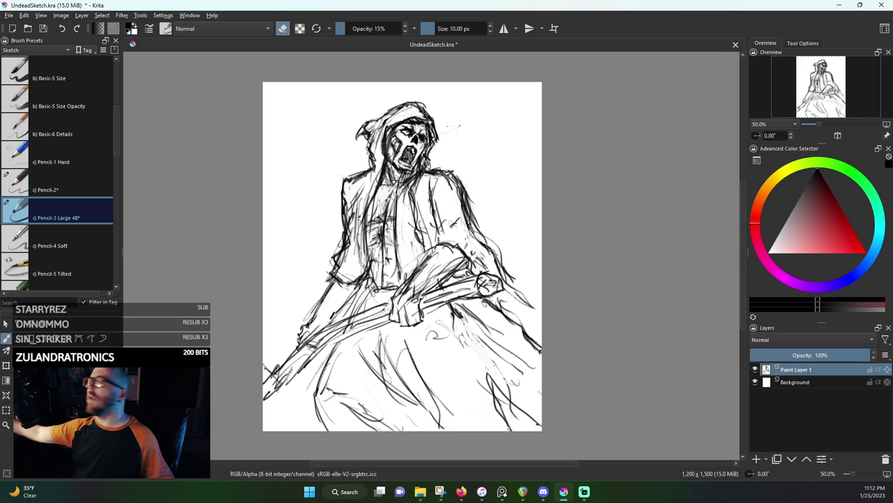
pyautogui.press('e')
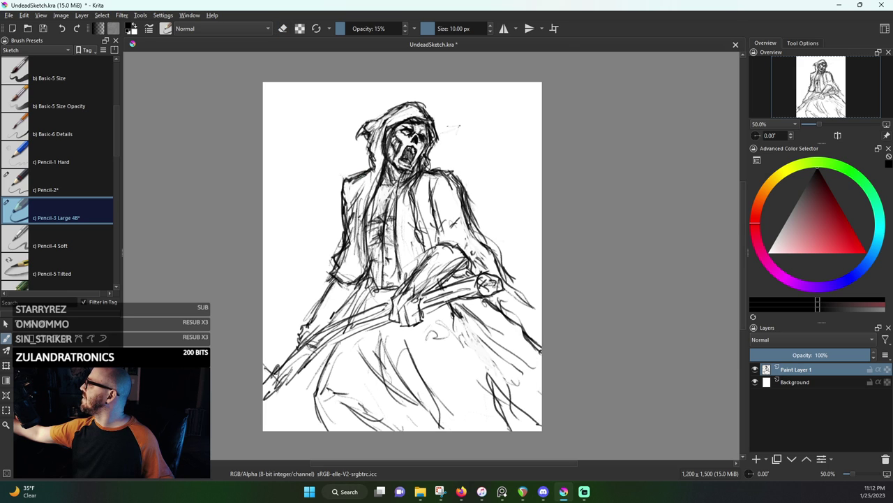
pyautogui.moveTo(367, 171)
pyautogui.mouseDown()
pyautogui.moveTo(342, 180)
pyautogui.moveTo(356, 230)
pyautogui.mouseUp()
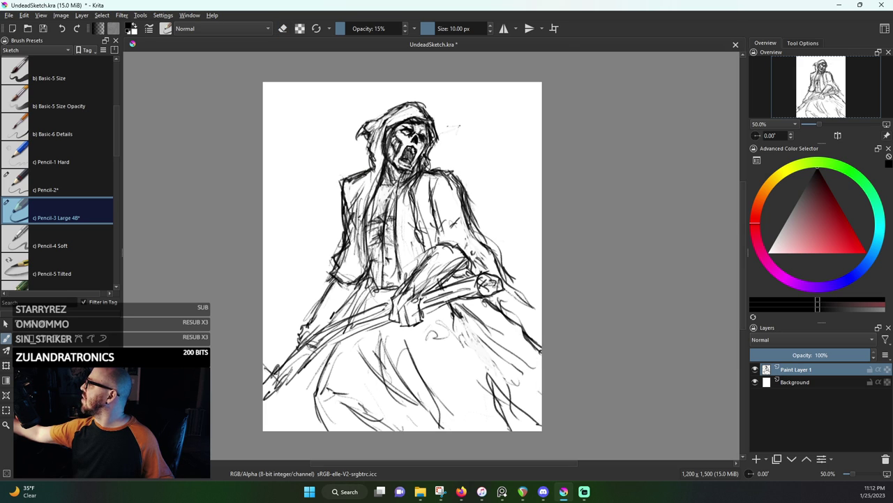
pyautogui.press('e')
pyautogui.moveTo(339, 195); pyautogui.dragTo(348, 239)
pyautogui.press('e')
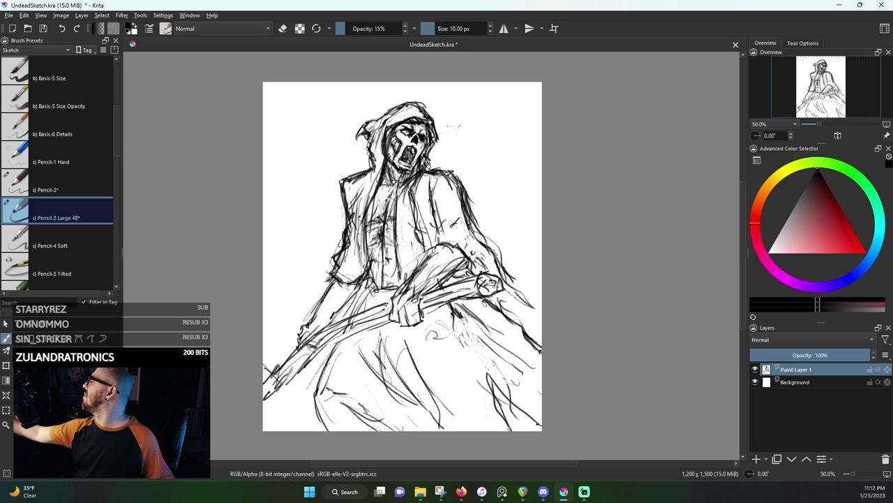
pyautogui.moveTo(361, 171); pyautogui.dragTo(340, 204)
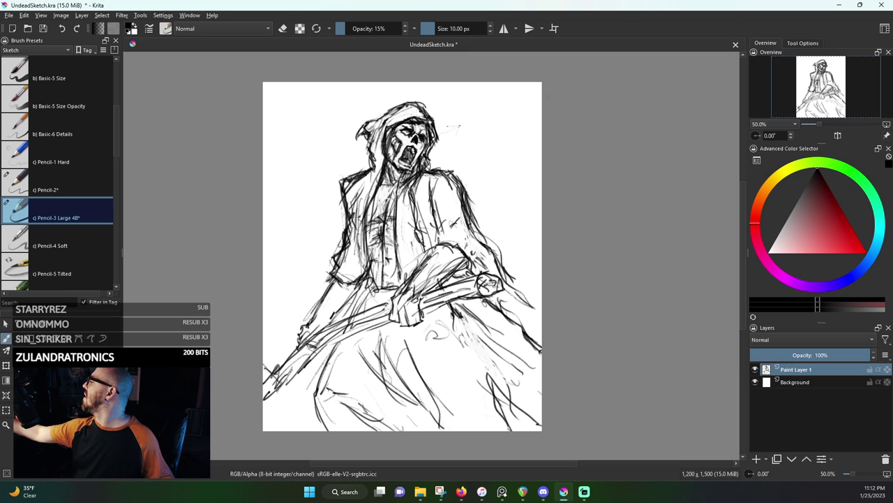
pyautogui.press('e')
pyautogui.moveTo(350, 170)
pyautogui.mouseDown()
pyautogui.moveTo(365, 197)
pyautogui.moveTo(341, 191)
pyautogui.moveTo(367, 170)
pyautogui.moveTo(349, 203)
pyautogui.mouseUp()
pyautogui.press('e')
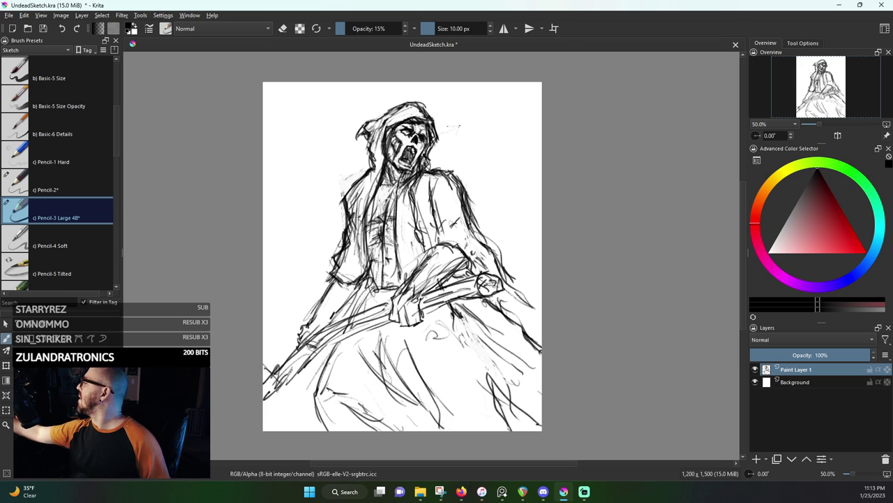
# Sketch folds down the left side of the torso to the waist, and hatch the robe beneath the shaft and right hand
pyautogui.moveTo(352, 221)
pyautogui.mouseDown()
pyautogui.moveTo(351, 259)
pyautogui.moveTo(334, 281)
pyautogui.moveTo(362, 287)
pyautogui.moveTo(349, 318)
pyautogui.moveTo(365, 290)
pyautogui.moveTo(386, 290)
pyautogui.moveTo(358, 307)
pyautogui.moveTo(368, 291)
pyautogui.mouseUp()
pyautogui.moveTo(388, 290); pyautogui.dragTo(378, 296)
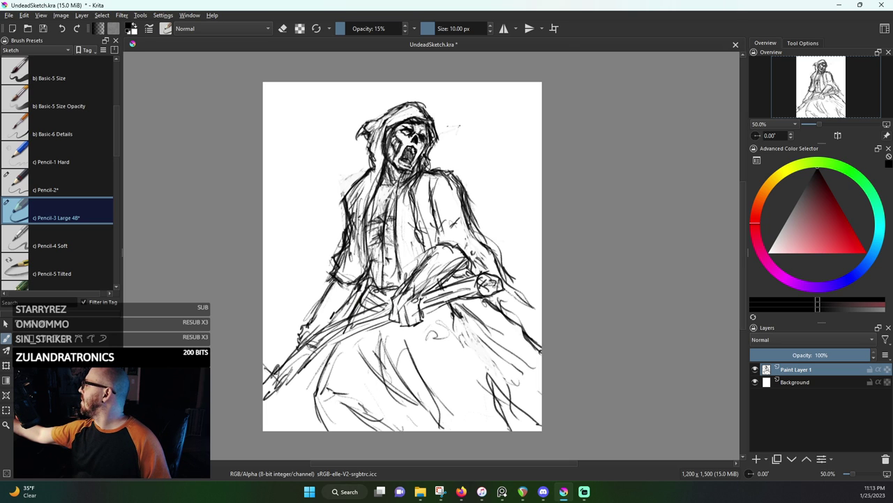
pyautogui.moveTo(423, 328)
pyautogui.mouseDown()
pyautogui.moveTo(406, 335)
pyautogui.moveTo(418, 331)
pyautogui.mouseUp()
pyautogui.moveTo(460, 329); pyautogui.dragTo(423, 334)
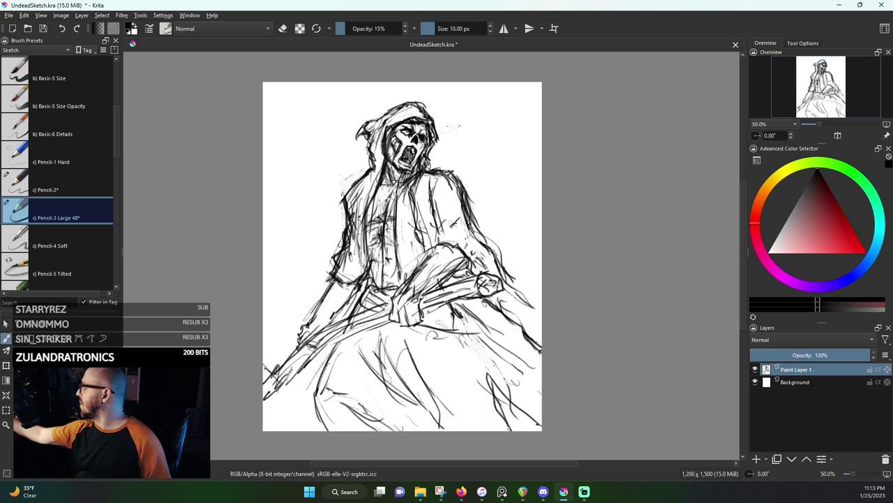
pyautogui.moveTo(478, 311); pyautogui.dragTo(429, 319)
pyautogui.moveTo(451, 308)
pyautogui.mouseDown()
pyautogui.moveTo(435, 314)
pyautogui.moveTo(452, 316)
pyautogui.mouseUp()
pyautogui.moveTo(474, 305)
pyautogui.mouseDown()
pyautogui.moveTo(437, 311)
pyautogui.moveTo(459, 312)
pyautogui.mouseUp()
pyautogui.moveTo(486, 301); pyautogui.dragTo(468, 322)
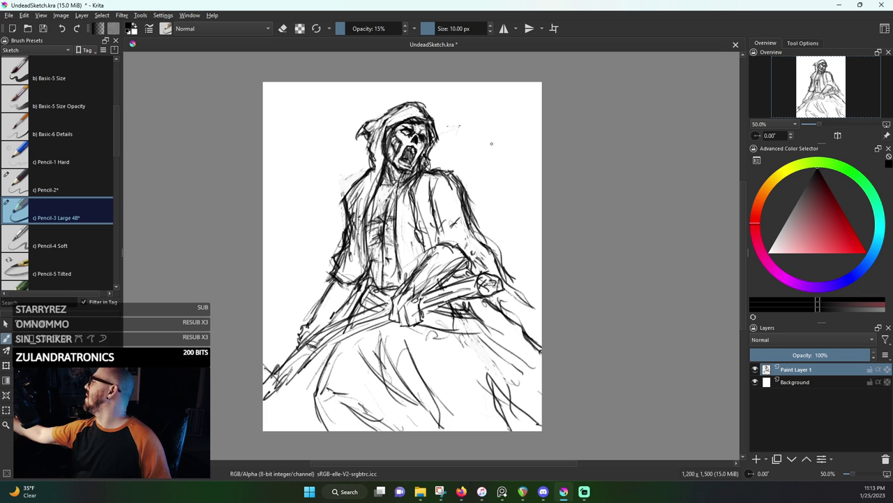
pyautogui.moveTo(454, 291); pyautogui.dragTo(447, 298)
pyautogui.moveTo(476, 260)
pyautogui.mouseDown()
pyautogui.moveTo(468, 277)
pyautogui.moveTo(474, 306)
pyautogui.mouseUp()
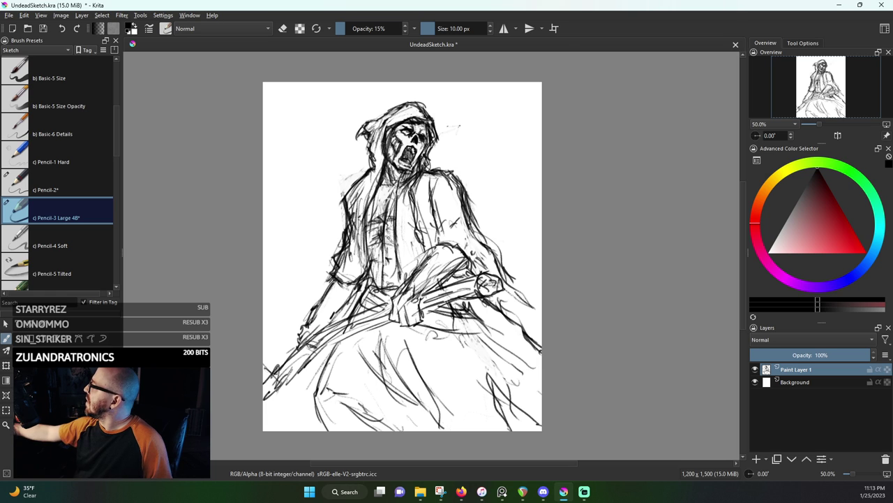
# Erase the shaft's far end at the canvas's lower left and redraw its long edges darker up to the knob
pyautogui.moveTo(383, 326); pyautogui.dragTo(282, 358)
pyautogui.moveTo(290, 347)
pyautogui.mouseDown()
pyautogui.moveTo(280, 362)
pyautogui.moveTo(307, 360)
pyautogui.moveTo(279, 367)
pyautogui.moveTo(264, 399)
pyautogui.mouseUp()
pyautogui.press('e')
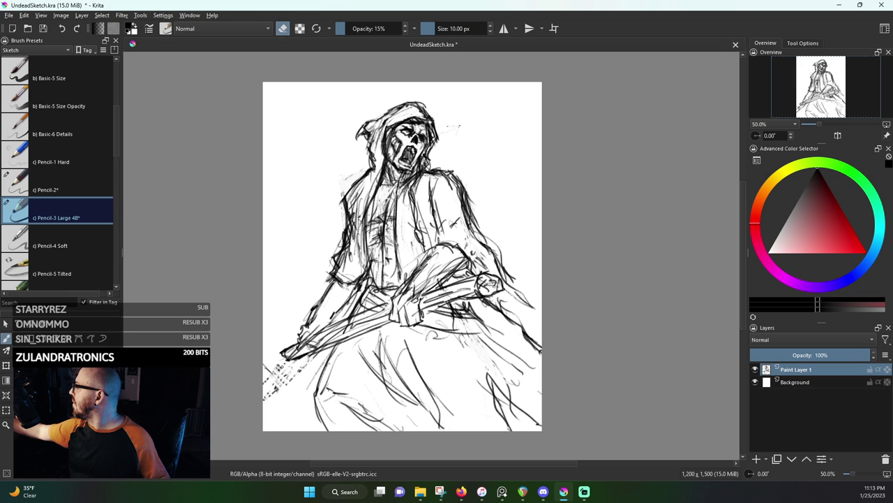
pyautogui.press('e')
pyautogui.moveTo(297, 356); pyautogui.dragTo(269, 366)
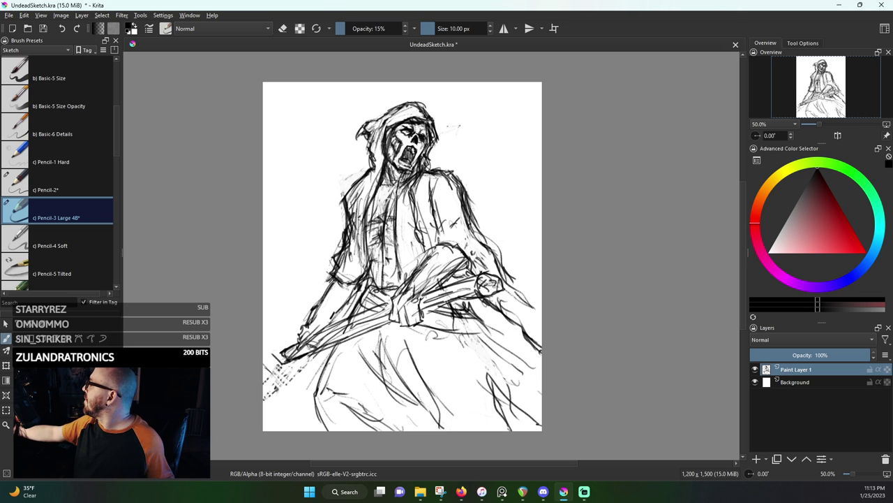
pyautogui.moveTo(386, 324)
pyautogui.mouseDown()
pyautogui.moveTo(287, 355)
pyautogui.moveTo(294, 342)
pyautogui.moveTo(285, 358)
pyautogui.mouseUp()
pyautogui.moveTo(324, 332)
pyautogui.mouseDown()
pyautogui.moveTo(389, 301)
pyautogui.moveTo(469, 282)
pyautogui.mouseUp()
pyautogui.moveTo(416, 297); pyautogui.dragTo(487, 269)
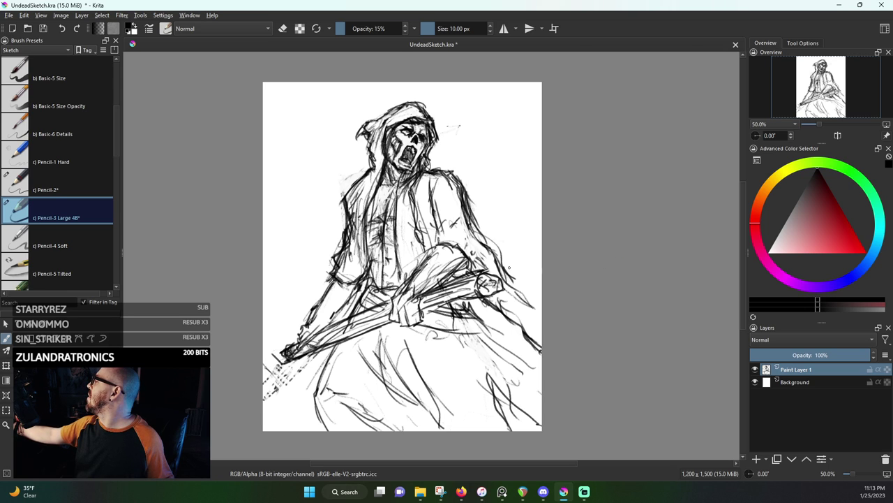
# Sketch a curved scythe blade rising from the shaft's lower left end, and add long fold strokes to the robe's skirt
pyautogui.moveTo(284, 349)
pyautogui.mouseDown()
pyautogui.moveTo(264, 367)
pyautogui.moveTo(274, 258)
pyautogui.moveTo(291, 220)
pyautogui.moveTo(266, 263)
pyautogui.mouseUp()
pyautogui.moveTo(300, 213); pyautogui.dragTo(263, 274)
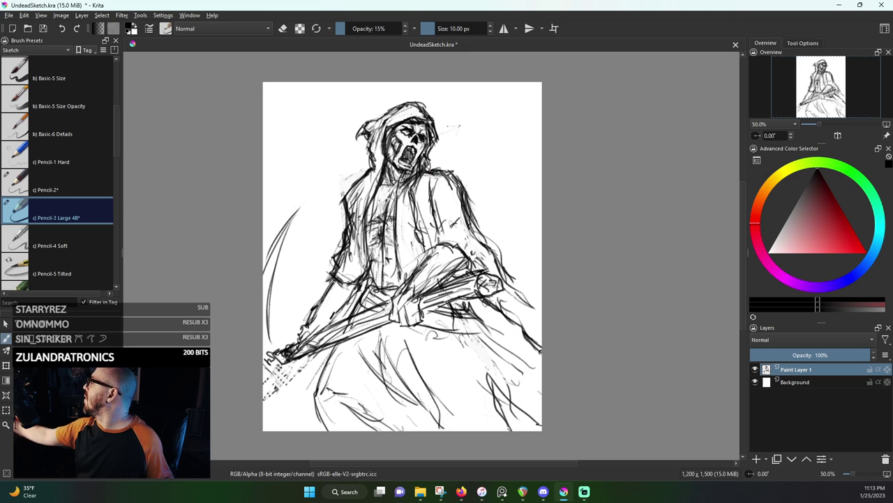
pyautogui.moveTo(268, 326); pyautogui.dragTo(275, 355)
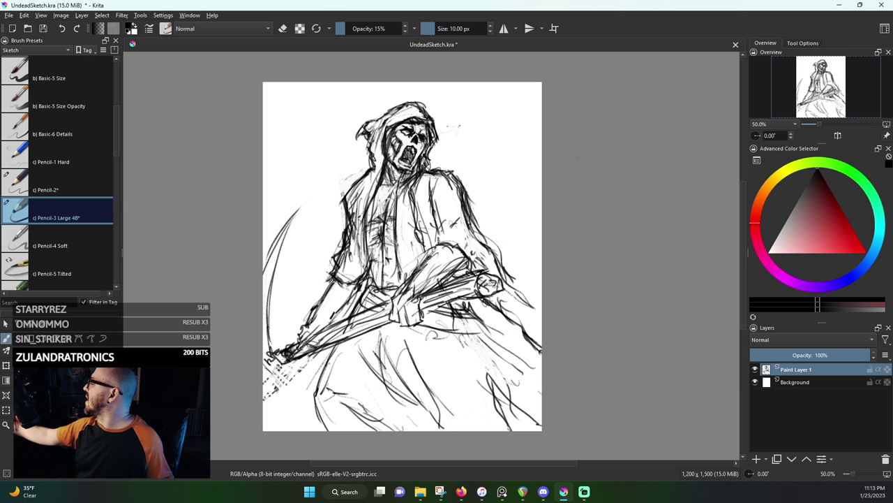
pyautogui.moveTo(402, 337); pyautogui.dragTo(424, 379)
pyautogui.moveTo(453, 417); pyautogui.dragTo(469, 429)
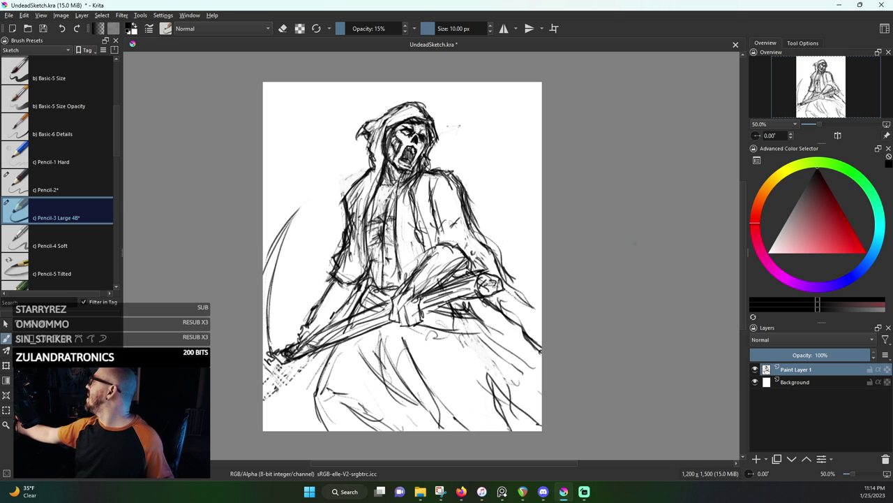
pyautogui.moveTo(274, 308); pyautogui.dragTo(287, 226)
pyautogui.moveTo(266, 271); pyautogui.dragTo(290, 215)
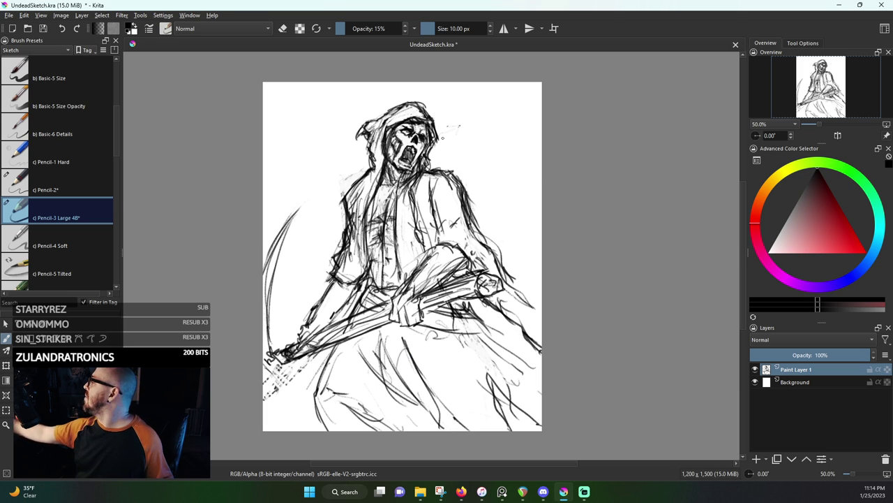
# Strengthen the left cuff and shoulder line, and lighten the right edge of the hood with the eraser
pyautogui.moveTo(325, 276); pyautogui.dragTo(320, 286)
pyautogui.moveTo(371, 173); pyautogui.dragTo(343, 197)
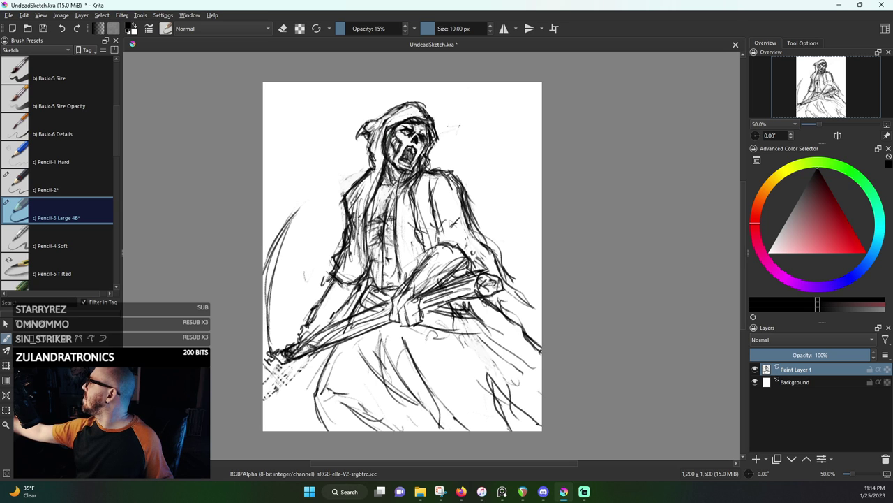
pyautogui.press('e')
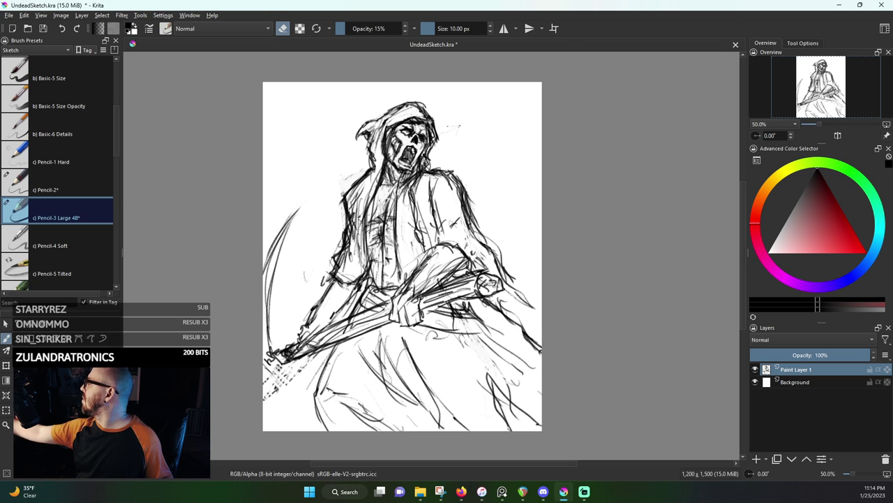
pyautogui.moveTo(421, 115); pyautogui.dragTo(431, 144)
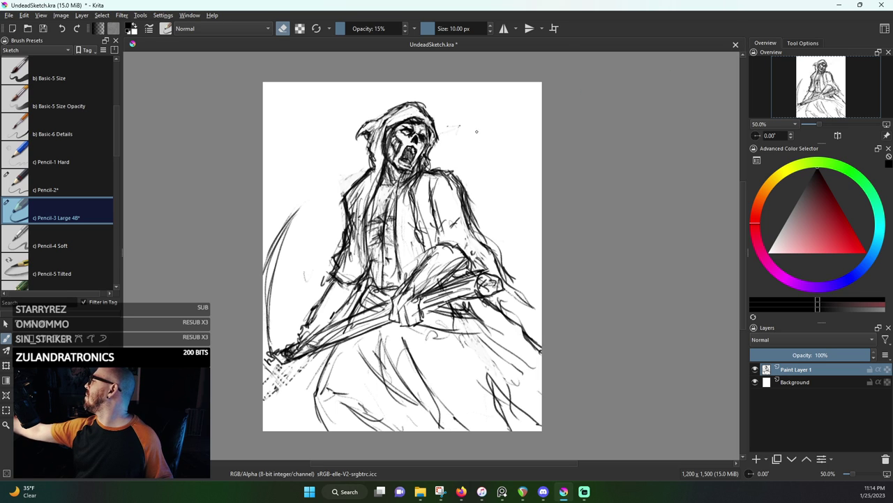
pyautogui.press('e')
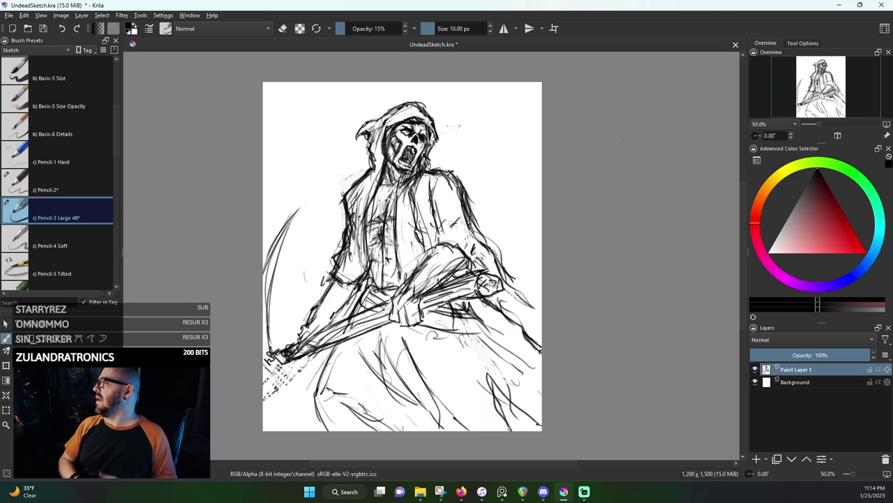
# Darken and thicken the scythe blade's inner curve from its tip down toward the shaft
pyautogui.moveTo(275, 271); pyautogui.dragTo(270, 320)
pyautogui.moveTo(287, 239); pyautogui.dragTo(271, 298)
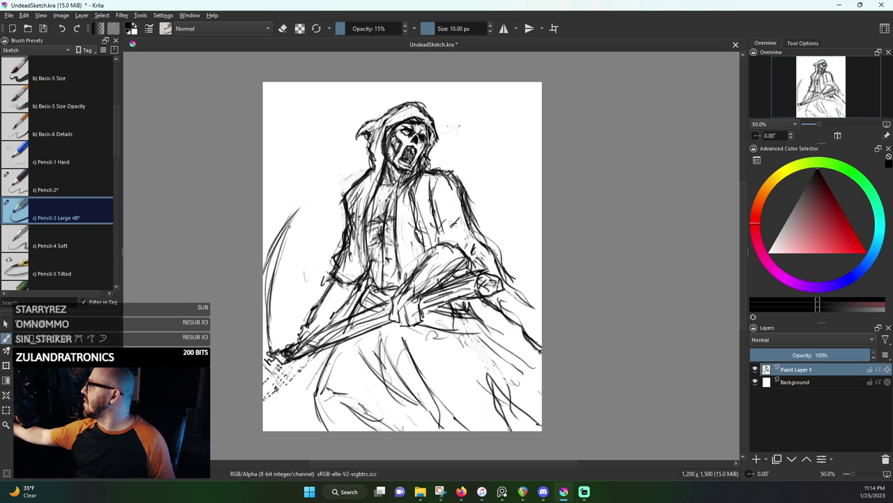
pyautogui.moveTo(295, 208); pyautogui.dragTo(274, 277)
pyautogui.moveTo(297, 214); pyautogui.dragTo(269, 319)
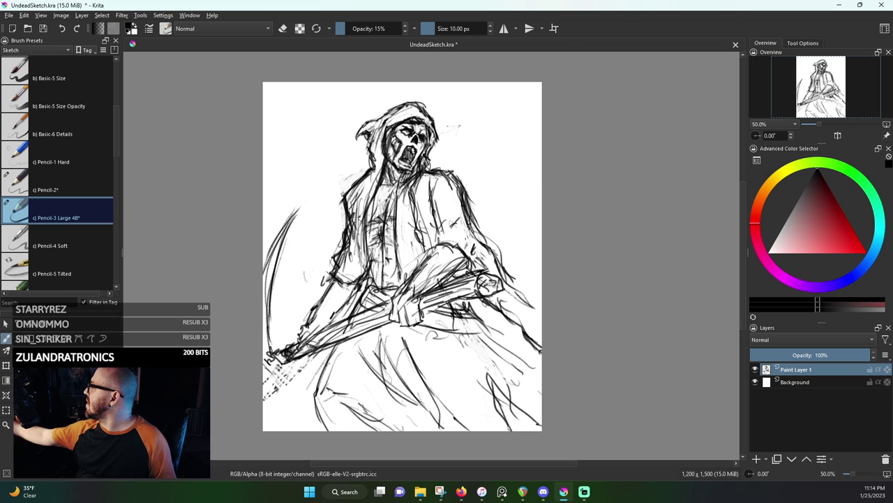
# Reinforce the right sleeve's outer edge near the elbow and darken the vertical folds between that arm and the chest
pyautogui.moveTo(470, 220); pyautogui.dragTo(478, 238)
pyautogui.moveTo(470, 224); pyautogui.dragTo(492, 249)
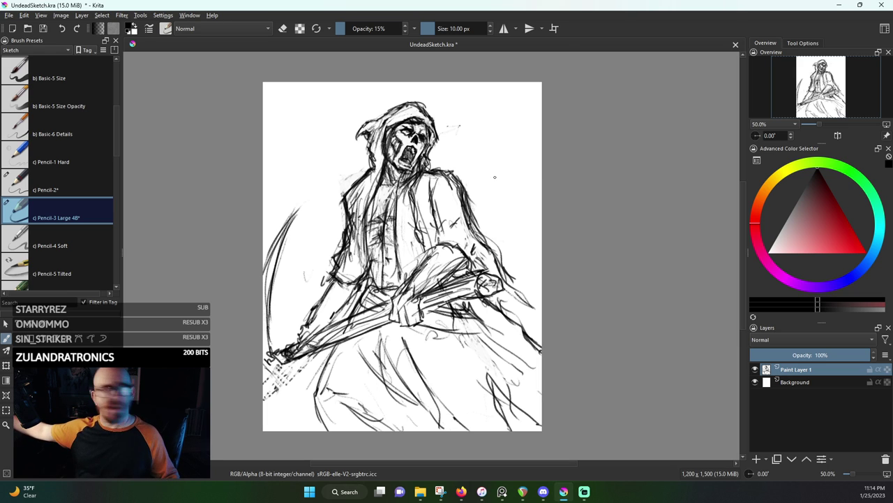
pyautogui.moveTo(432, 215); pyautogui.dragTo(435, 238)
pyautogui.moveTo(427, 191); pyautogui.dragTo(434, 240)
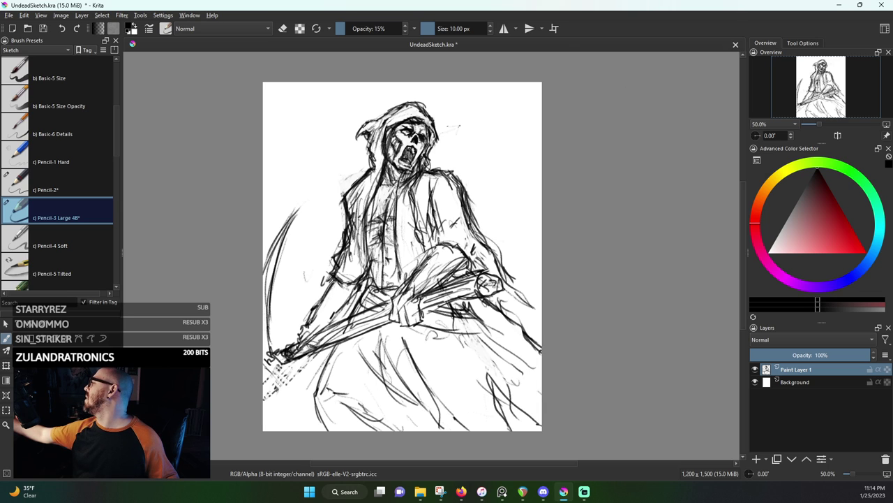
# Lighten the fold lines on the right of the chest with the eraser and touch up the hood's inner edge beside the face
pyautogui.press('e')
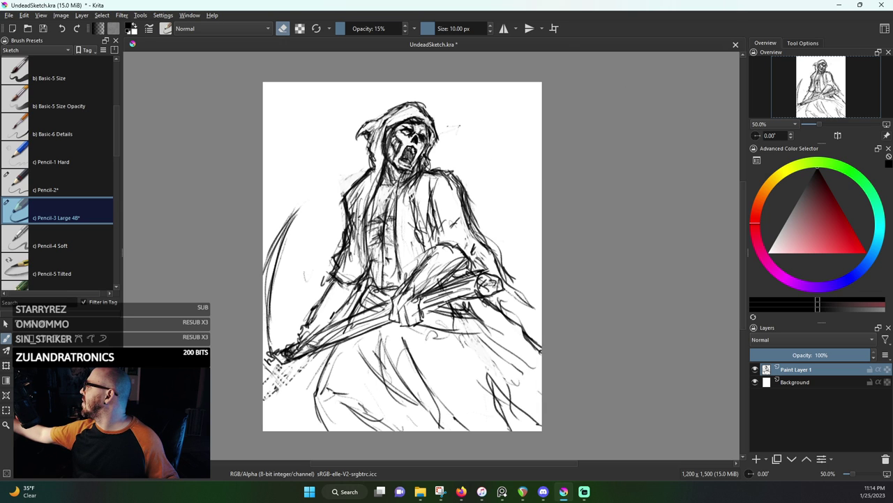
pyautogui.moveTo(415, 200)
pyautogui.mouseDown()
pyautogui.moveTo(416, 225)
pyautogui.moveTo(412, 218)
pyautogui.mouseUp()
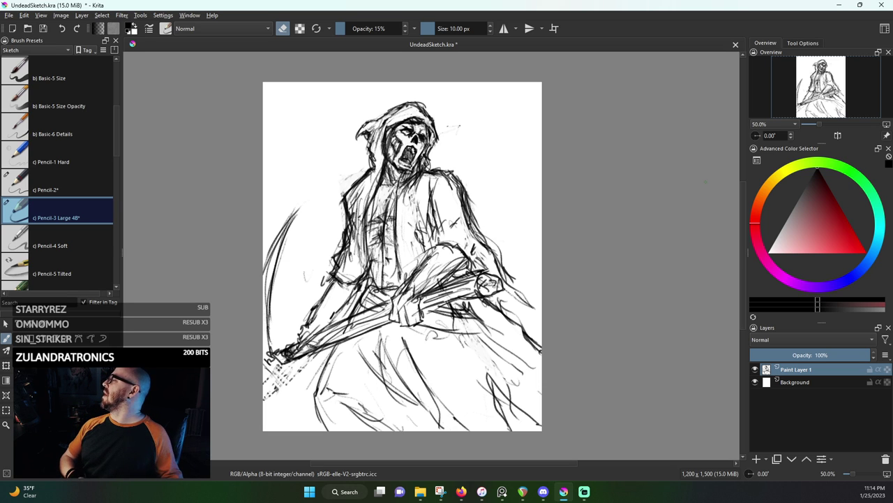
pyautogui.press('e')
pyautogui.moveTo(392, 122)
pyautogui.mouseDown()
pyautogui.moveTo(383, 158)
pyautogui.moveTo(394, 127)
pyautogui.mouseUp()
pyautogui.press('e')
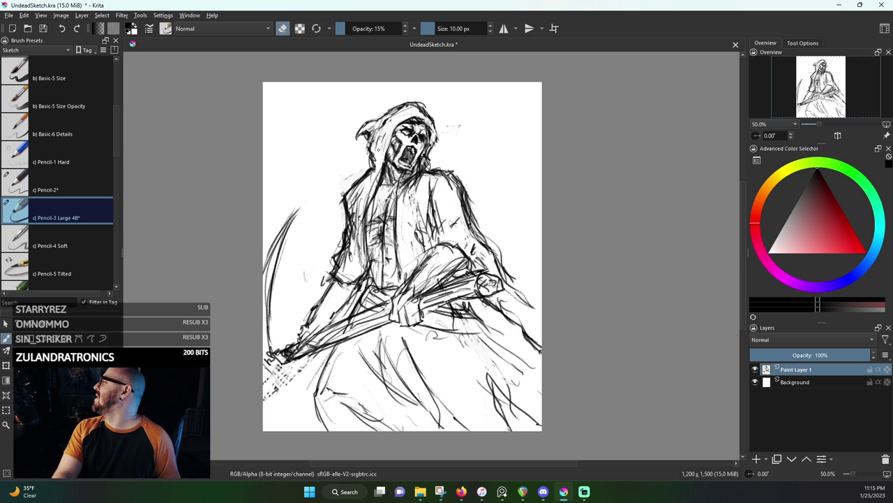
# Save the UndeadSketch.kra drawing and minimize its window to reveal the desktop
pyautogui.scroll(2, 415, 97)
pyautogui.scroll(-1, 415, 97)
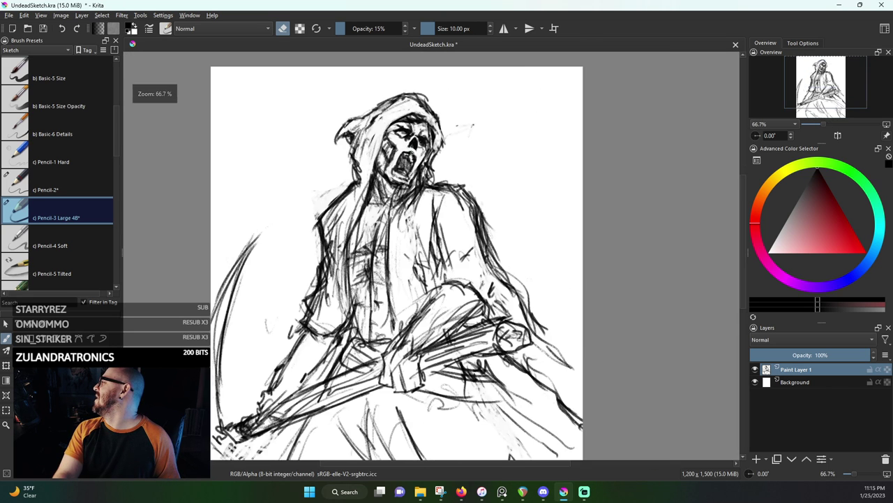
pyautogui.click(43, 28)
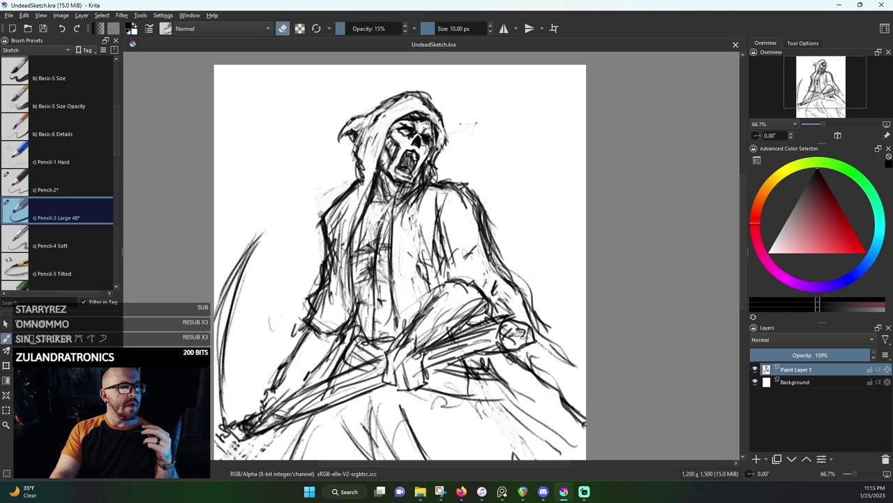
pyautogui.click(840, 6)
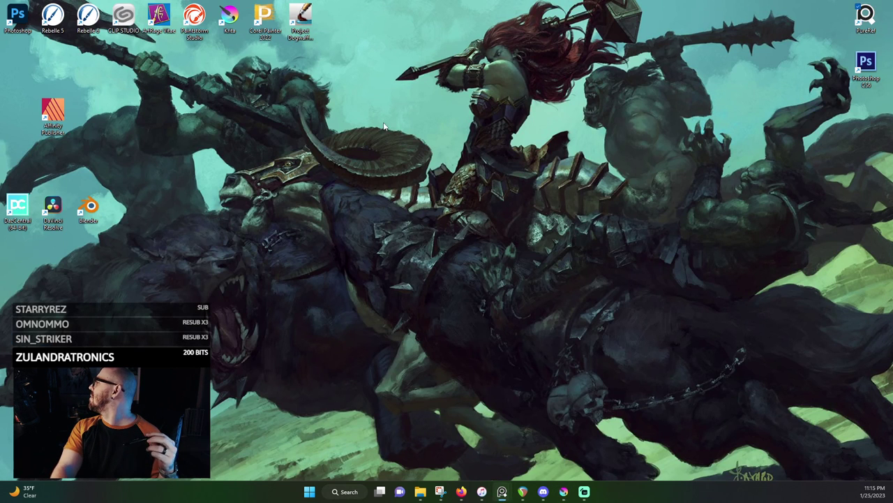
# Restore the UndeadSketch.kra drawing in Krita and place an empty PureRef board over it beside the sketched figure
pyautogui.moveTo(0, 188); pyautogui.dragTo(310, 241)
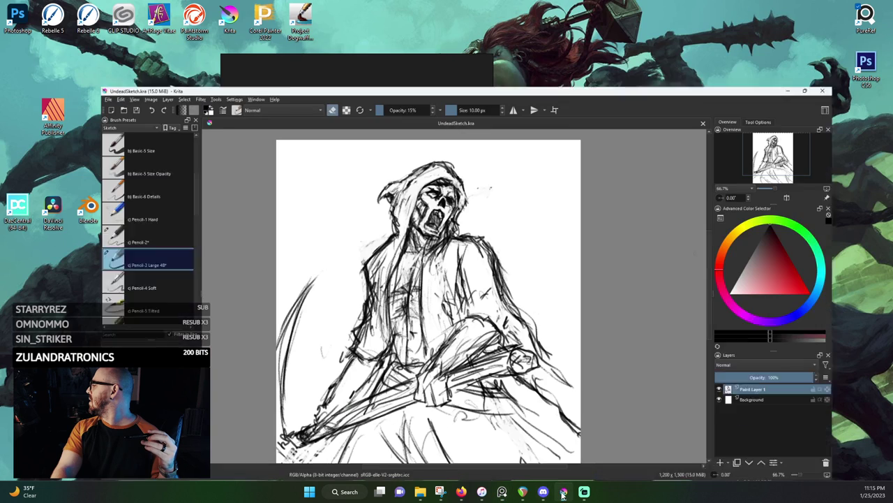
pyautogui.click(564, 492)
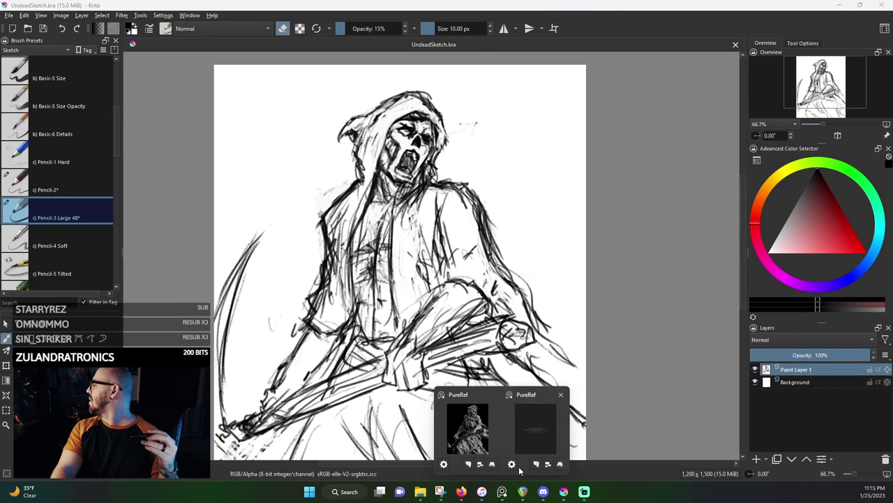
pyautogui.click(502, 491)
pyautogui.moveTo(321, 188)
pyautogui.mouseDown()
pyautogui.moveTo(236, 188)
pyautogui.moveTo(146, 170)
pyautogui.moveTo(152, 162)
pyautogui.mouseUp()
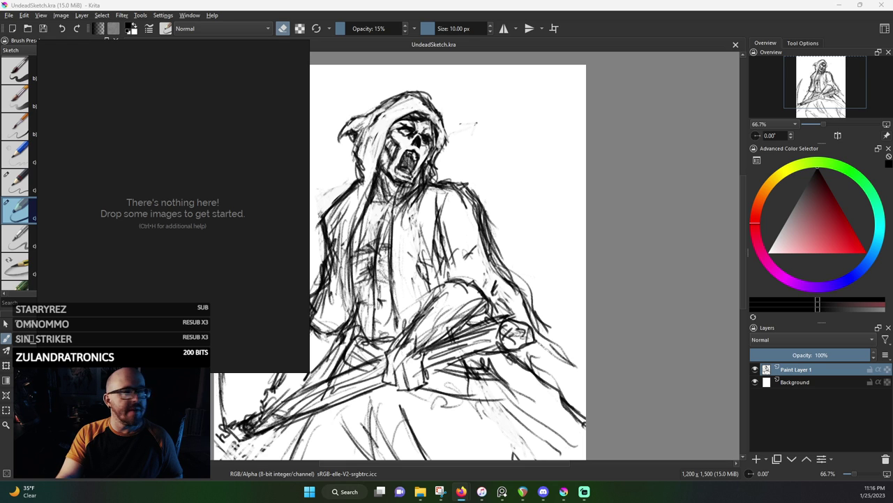
# Add the painting of the hooded axe-wielding skeleton and the green ghostly rider painting to the PureRef board
pyautogui.moveTo(0, 251); pyautogui.dragTo(201, 234)
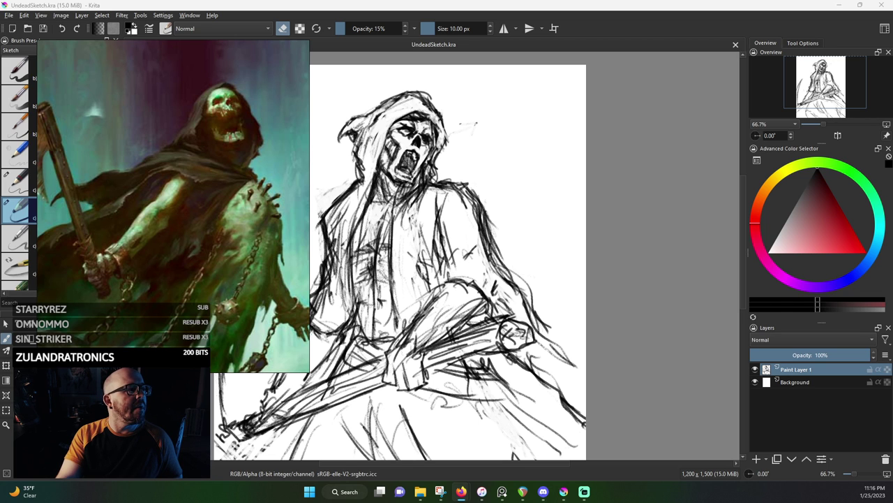
pyautogui.moveTo(265, 227); pyautogui.dragTo(228, 232)
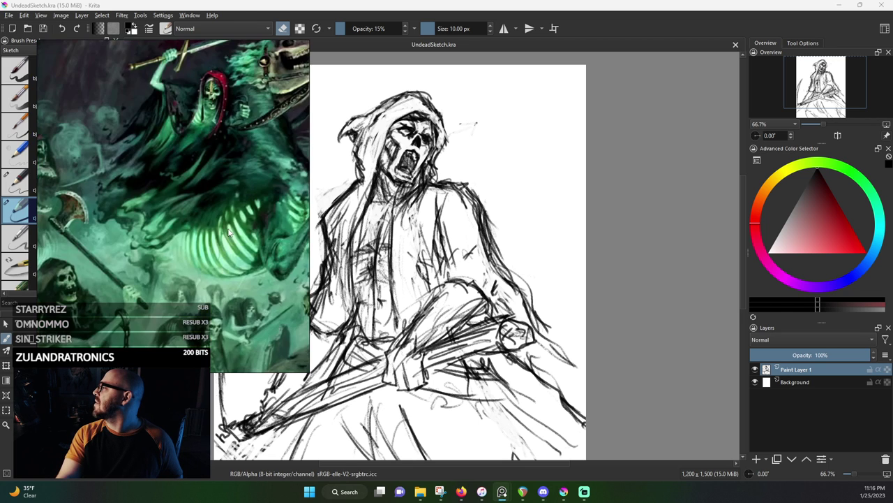
pyautogui.scroll(-5, 229, 233)
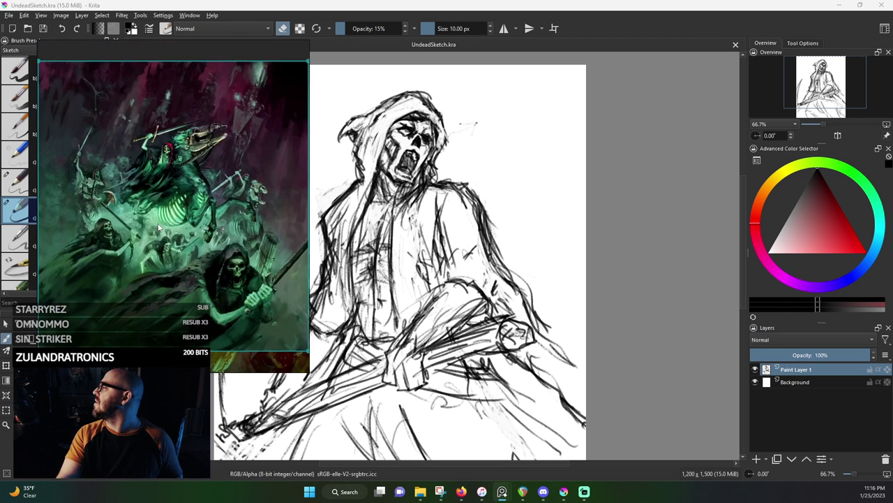
pyautogui.scroll(-4, 158, 224)
# Arrange the two reference paintings side by side and enlarge the green rider painting to about the other's height
pyautogui.moveTo(159, 224); pyautogui.dragTo(115, 151)
pyautogui.doubleClick(195, 244)
pyautogui.moveTo(194, 243); pyautogui.dragTo(236, 222)
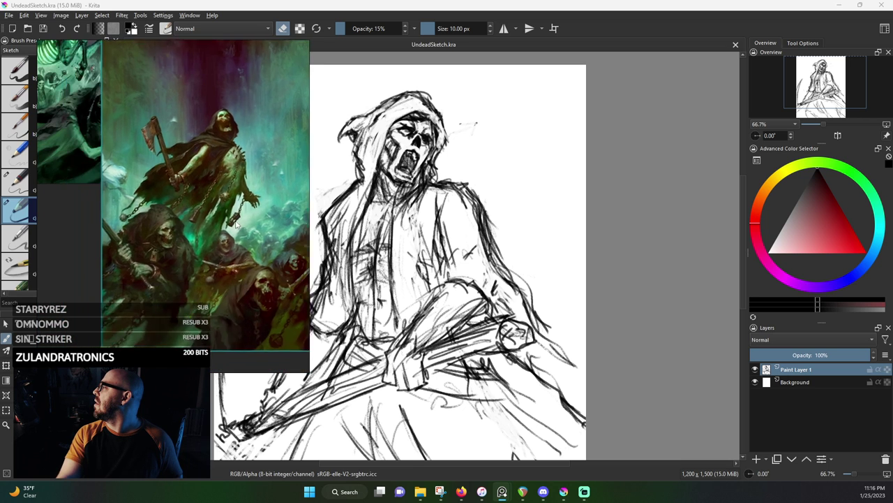
pyautogui.scroll(-4, 236, 225)
pyautogui.click(169, 143)
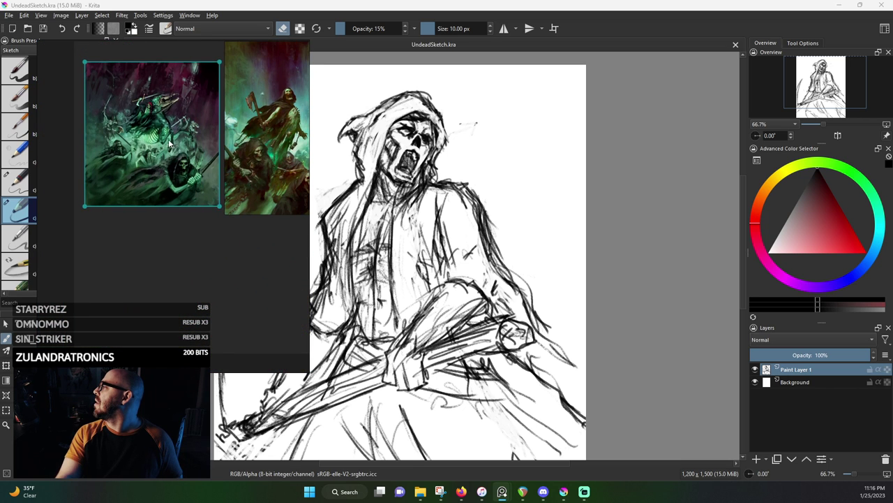
pyautogui.moveTo(180, 174); pyautogui.dragTo(181, 180)
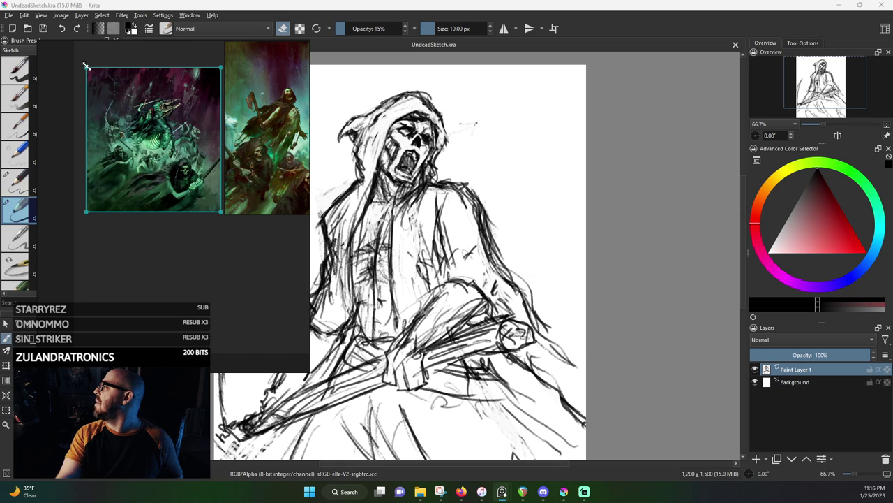
pyautogui.moveTo(86, 66); pyautogui.dragTo(58, 42)
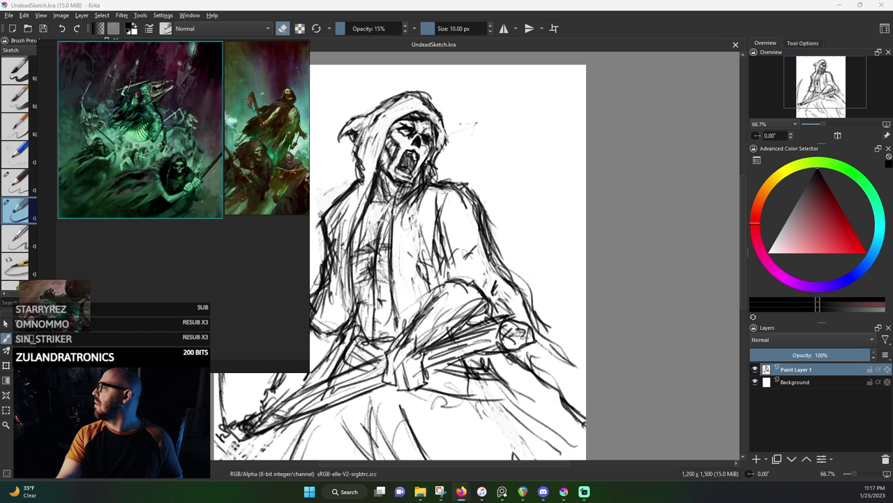
# Add the painting of the hooded spirit with chains to the reference board and position it beneath the green rider painting
pyautogui.hotkey('ctrl', 'shift', 'r')
pyautogui.scroll(6, 115, 301)
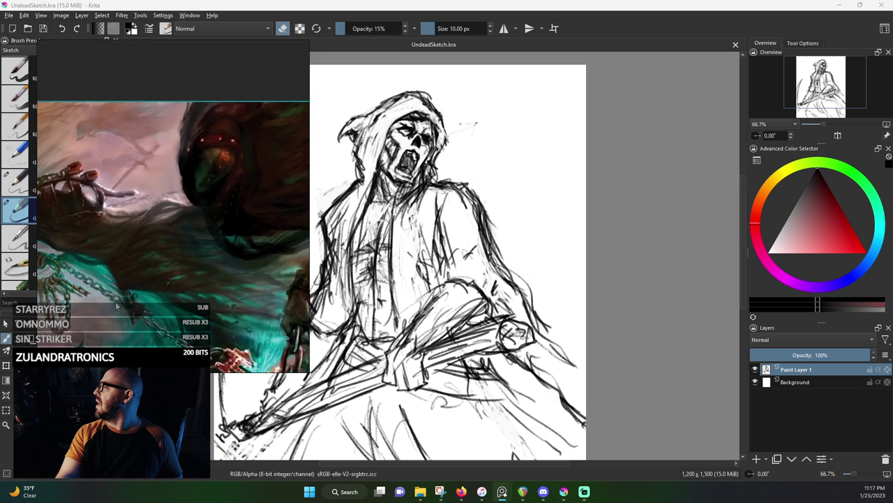
pyautogui.scroll(-4, 115, 301)
pyautogui.moveTo(115, 301); pyautogui.dragTo(194, 251)
# Examine the chained spirit painting's hooded face, dark cloak and the bound figure with the keys
pyautogui.scroll(3, 193, 252)
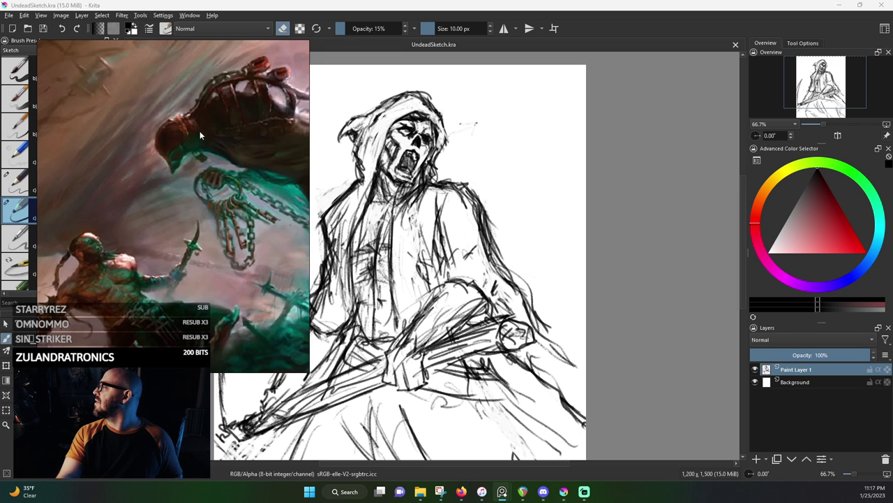
pyautogui.scroll(-1, 227, 193)
pyautogui.scroll(1, 158, 208)
pyautogui.moveTo(224, 172); pyautogui.dragTo(113, 157)
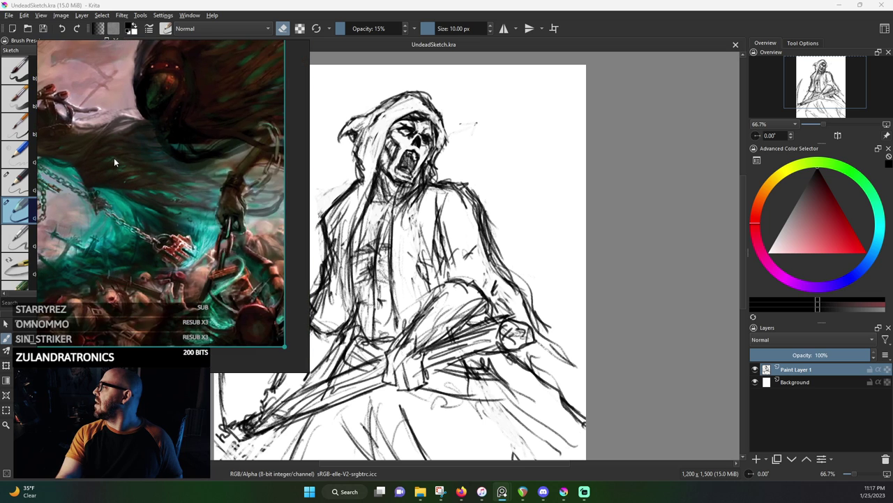
pyautogui.moveTo(162, 143); pyautogui.dragTo(183, 223)
pyautogui.scroll(4, 189, 147)
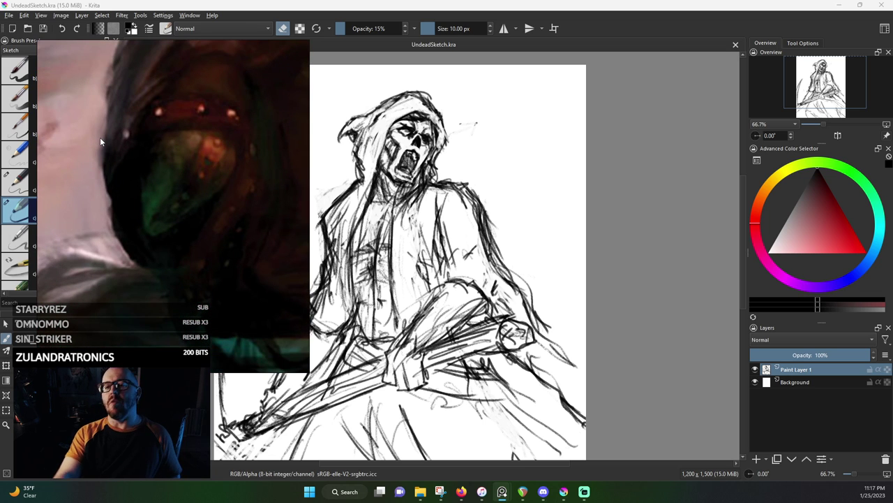
pyautogui.scroll(-3, 27, 131)
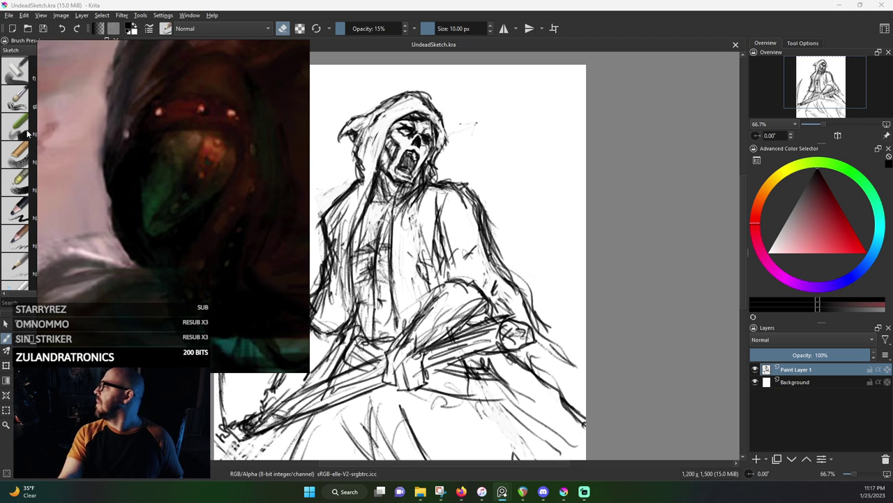
pyautogui.scroll(-6, 193, 139)
pyautogui.scroll(8, 193, 159)
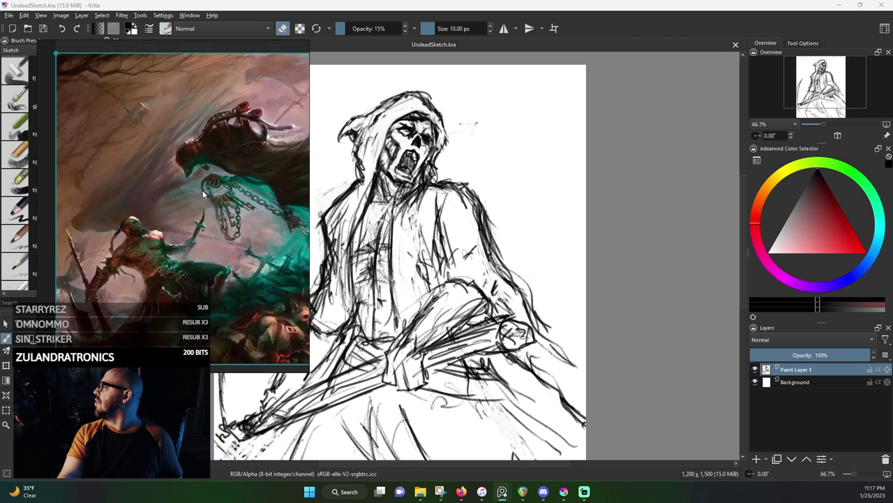
# Examine the chained spirit painting's warrior, streaked sky and hanging ring of keys up close
pyautogui.scroll(-2, 155, 136)
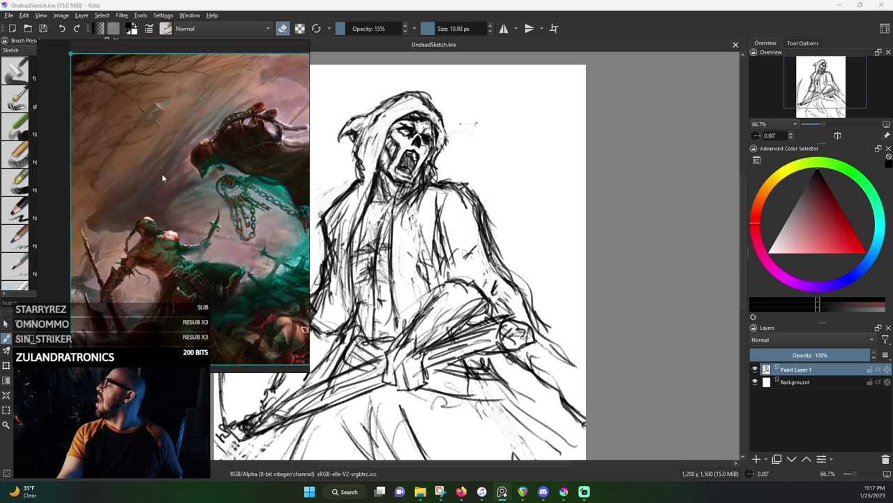
pyautogui.scroll(2, 162, 176)
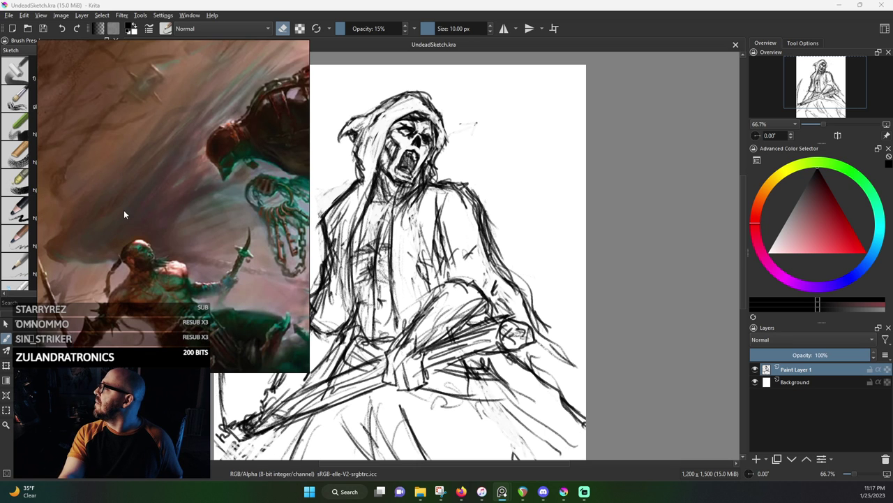
pyautogui.scroll(3, 123, 210)
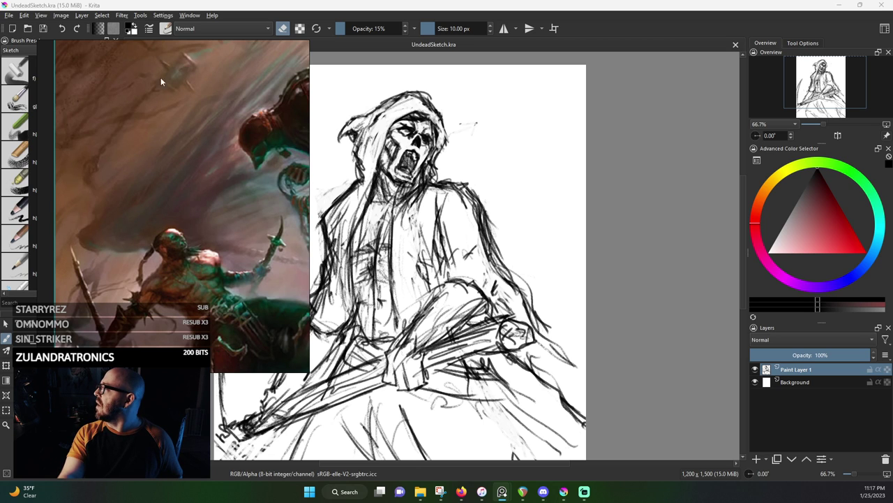
pyautogui.scroll(-3, 120, 187)
pyautogui.scroll(3, 182, 187)
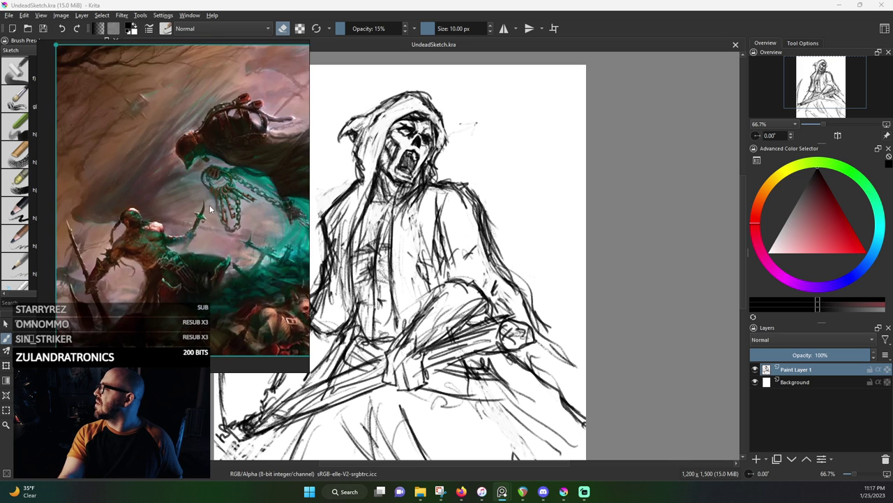
pyautogui.scroll(3, 212, 210)
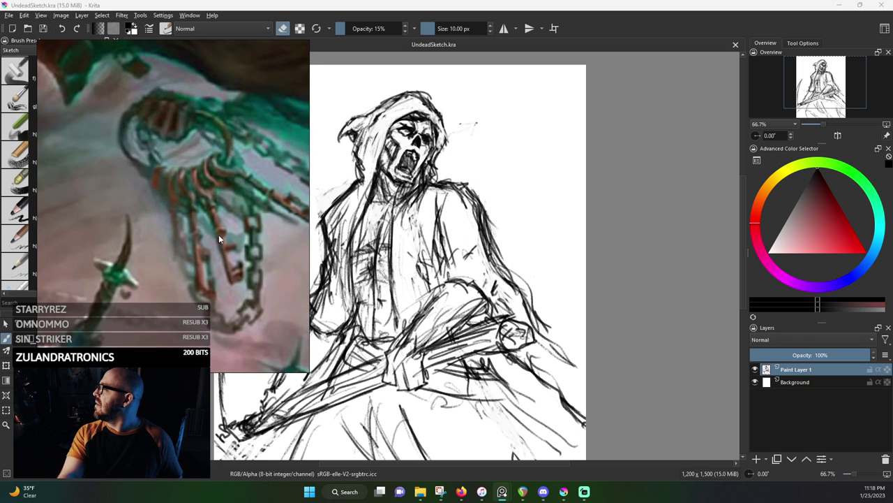
pyautogui.scroll(-4, 143, 200)
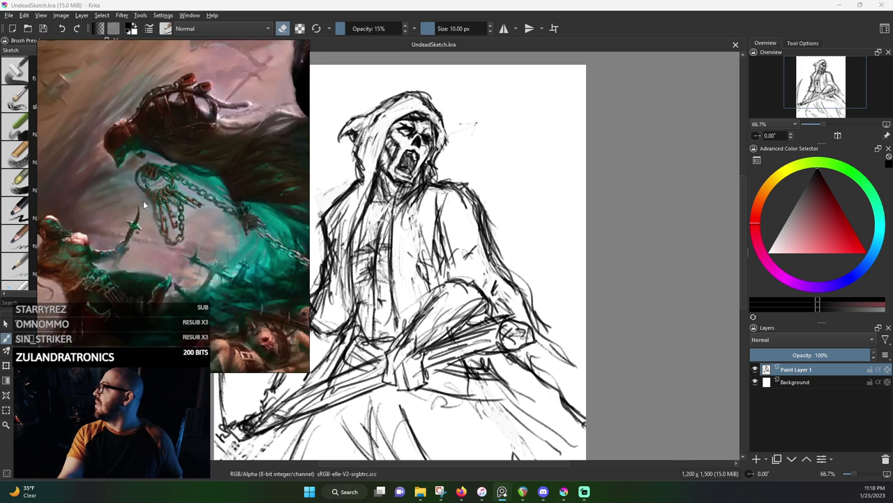
pyautogui.moveTo(143, 200); pyautogui.dragTo(184, 259)
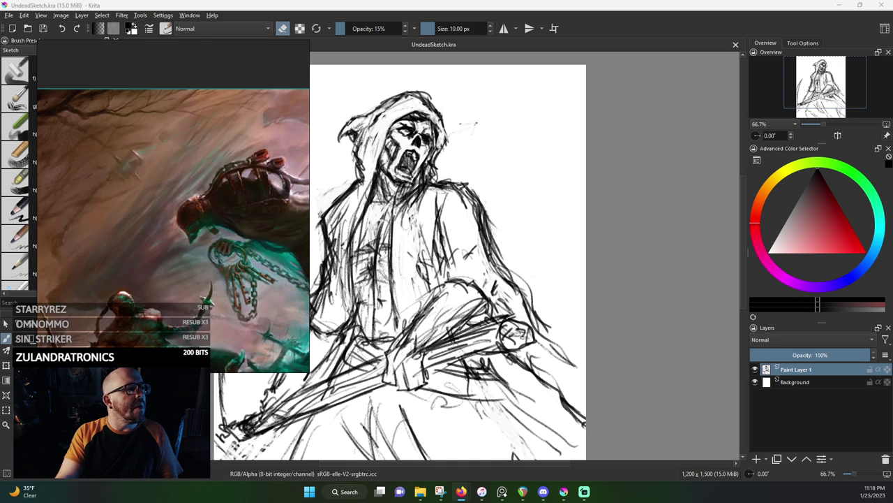
# Add the Warhammer Community image of four ghostly miniatures to the reference board
pyautogui.moveTo(106, 207); pyautogui.dragTo(243, 195)
pyautogui.scroll(4, 214, 202)
pyautogui.scroll(-4, 215, 208)
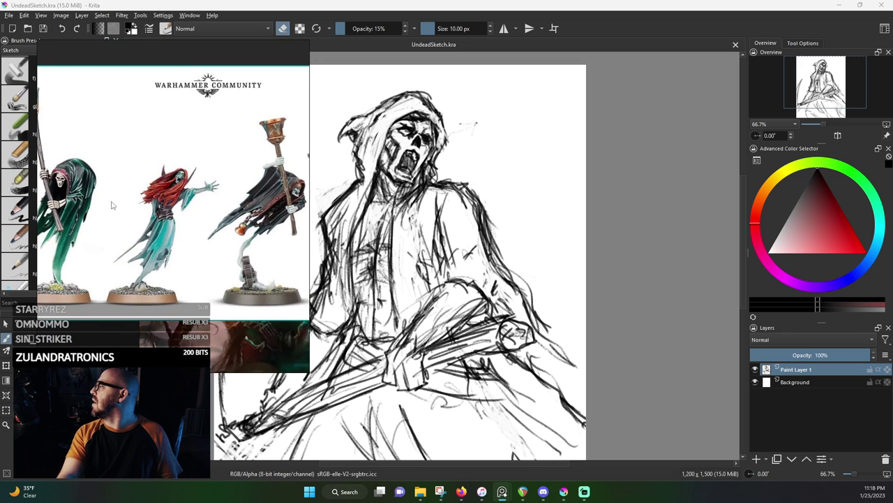
# Examine the green-robed miniature's hood, skeletal hands and scythe blade in the four-miniature image
pyautogui.moveTo(64, 184); pyautogui.dragTo(124, 171)
pyautogui.scroll(4, 124, 171)
pyautogui.scroll(-2, 127, 167)
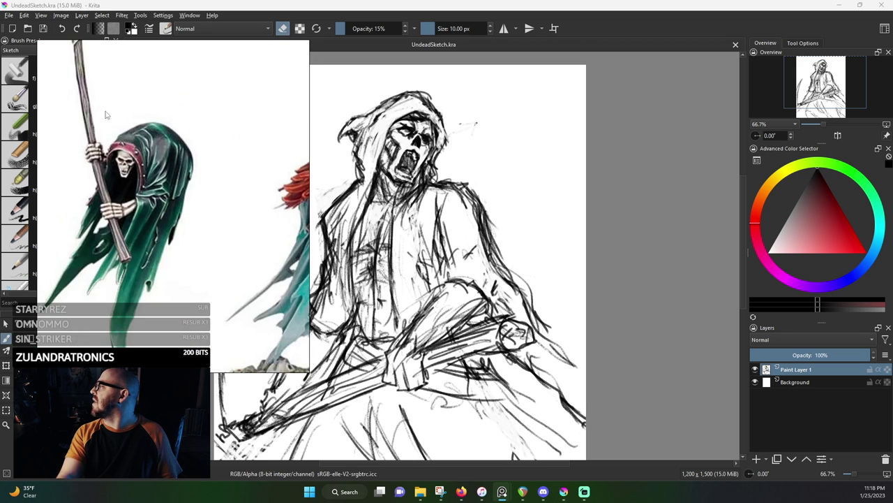
pyautogui.moveTo(106, 113); pyautogui.dragTo(191, 225)
pyautogui.scroll(4, 130, 105)
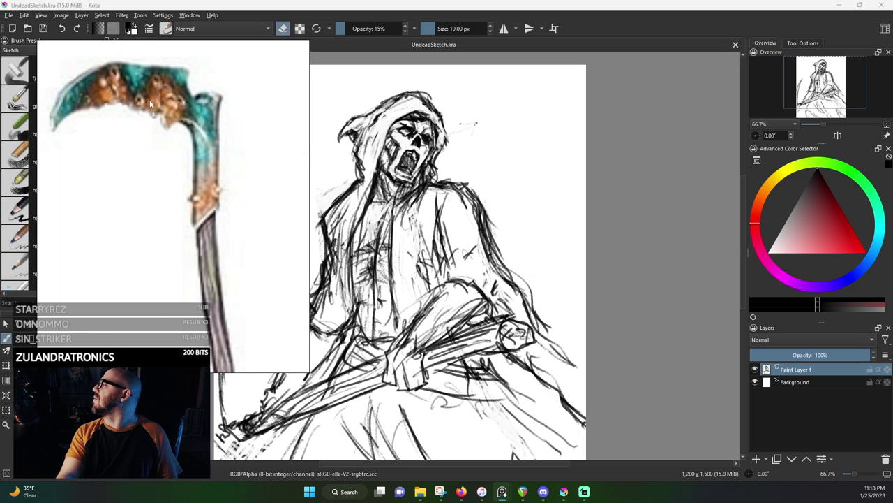
# Move the four-miniature image beside the green rider painting and add the image of two scythe-wielding miniatures beneath it
pyautogui.scroll(-10, 187, 115)
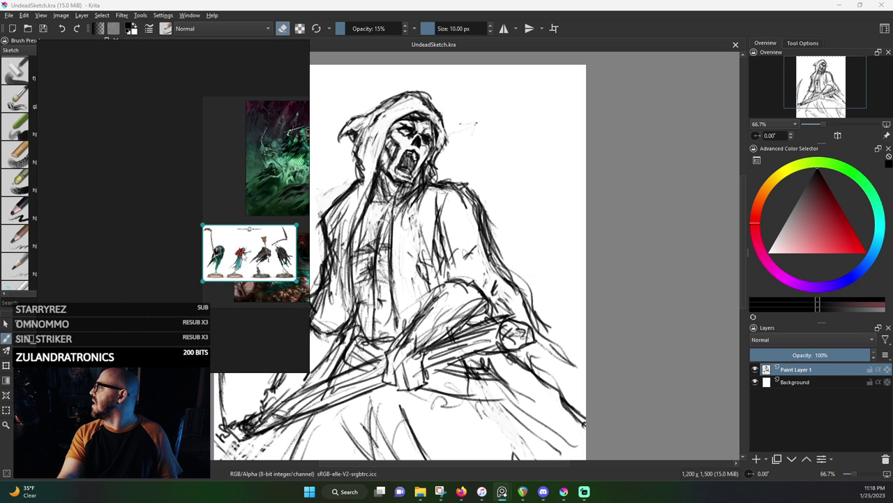
pyautogui.moveTo(237, 260); pyautogui.dragTo(187, 192)
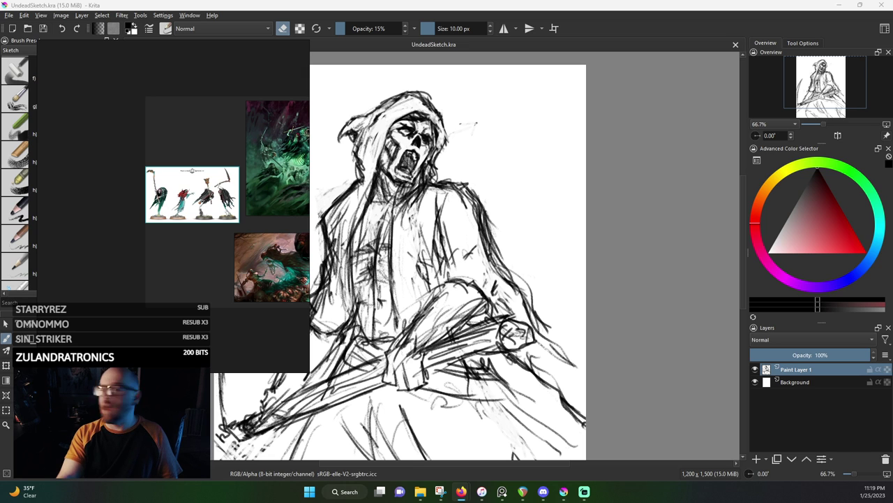
pyautogui.moveTo(42, 261); pyautogui.dragTo(185, 273)
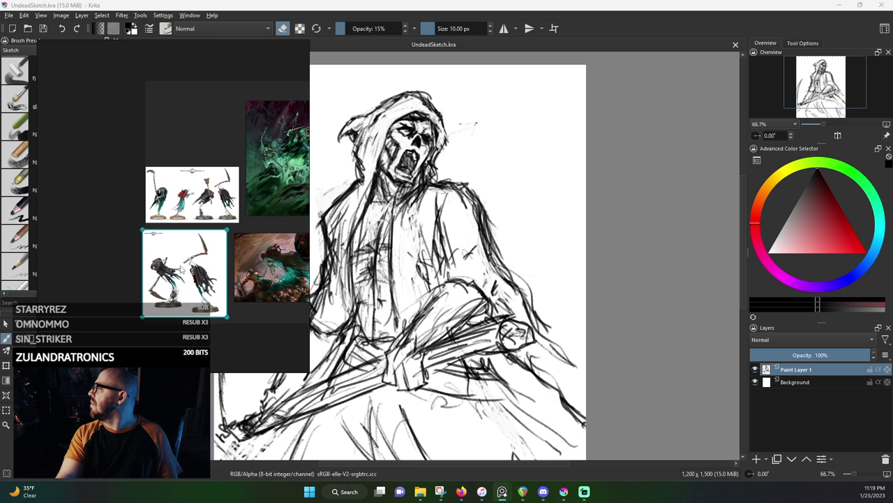
# Examine the scythes, hooded skulls, torn robes and bases of the two scythe-wielding miniatures
pyautogui.doubleClick(198, 280)
pyautogui.scroll(5, 208, 222)
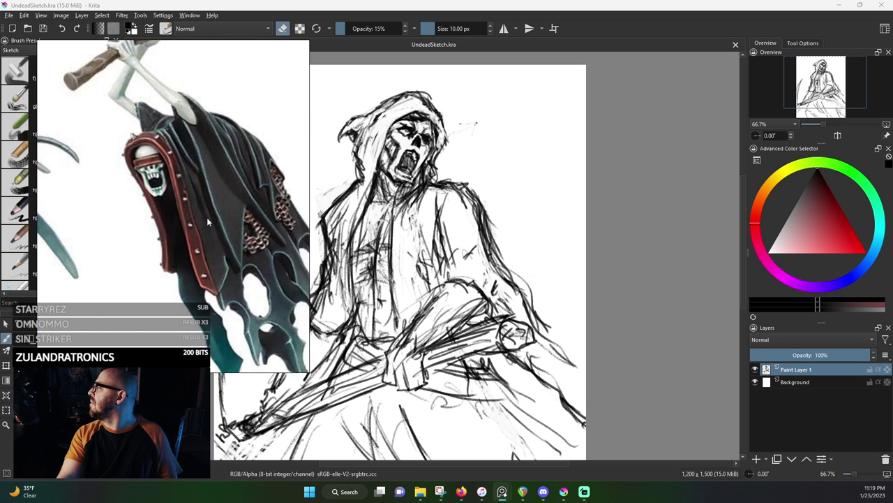
pyautogui.scroll(-4, 207, 221)
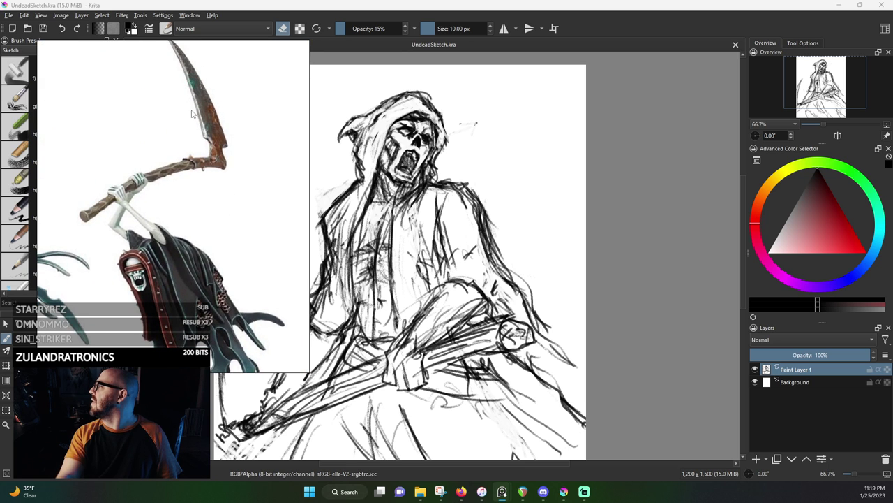
pyautogui.scroll(-3, 208, 251)
pyautogui.scroll(5, 208, 152)
pyautogui.scroll(-4, 203, 258)
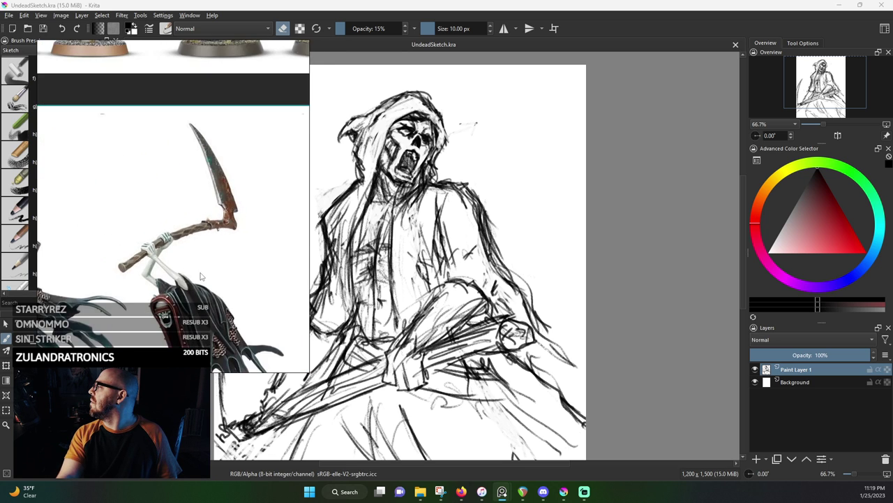
pyautogui.scroll(-4, 200, 277)
pyautogui.scroll(5, 141, 247)
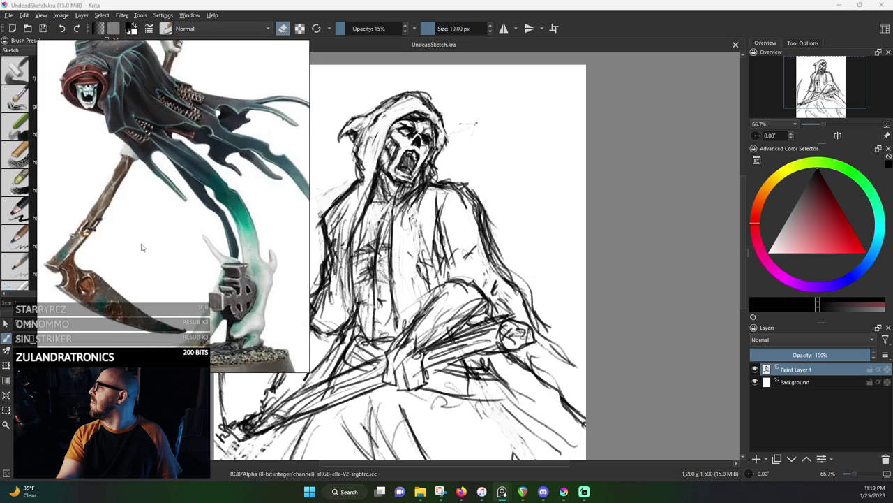
pyautogui.scroll(-2, 146, 275)
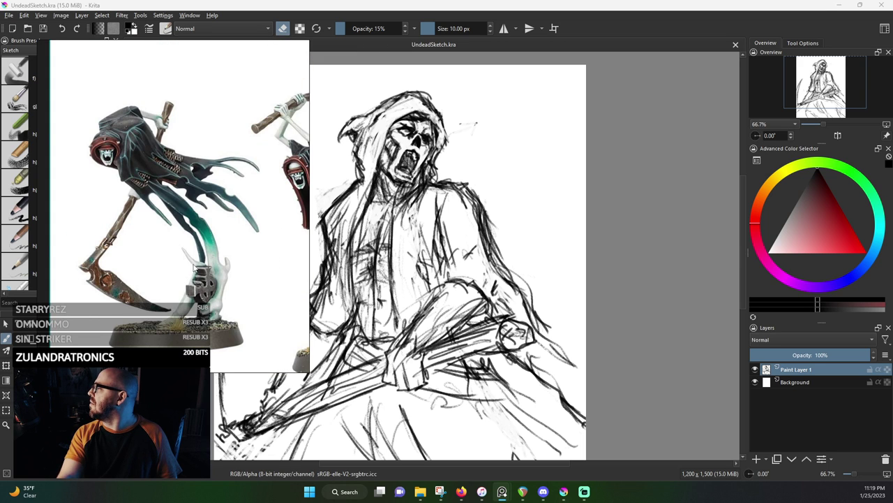
pyautogui.scroll(3, 197, 297)
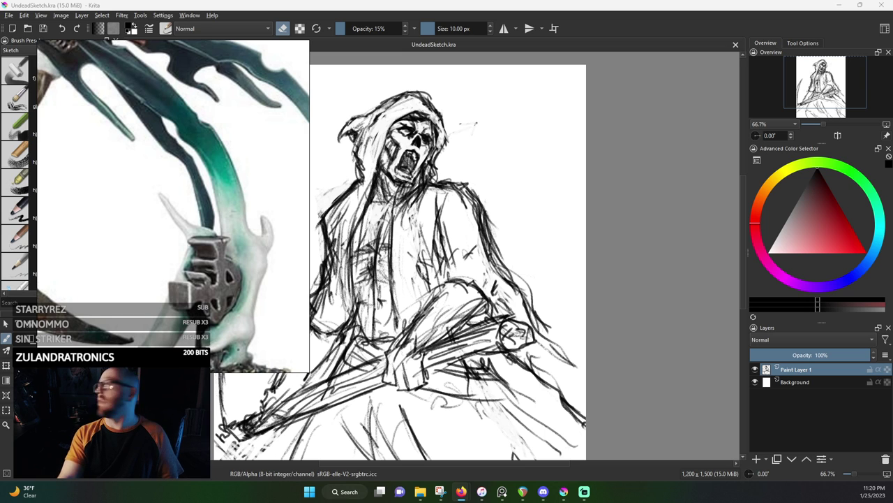
# Add the image of the chained scythe, hourglass and skull-filled chest above the four-miniature image on the reference board
pyautogui.scroll(-10, 174, 264)
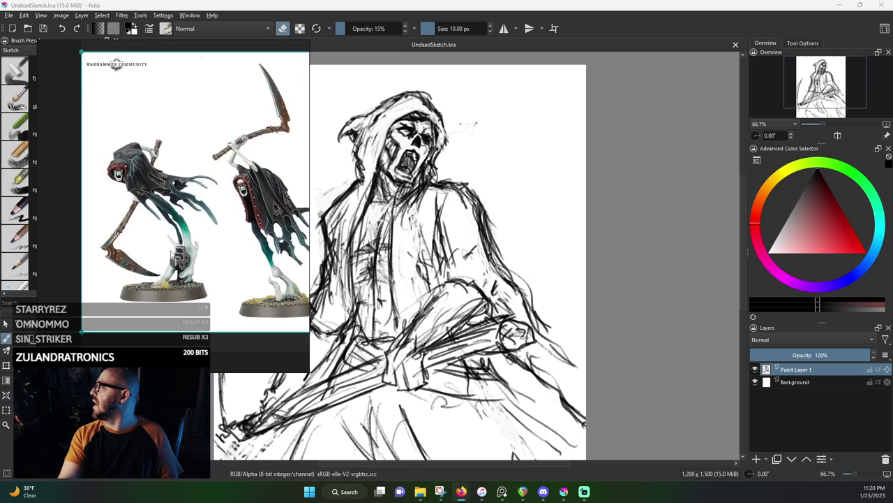
pyautogui.scroll(-5, 174, 265)
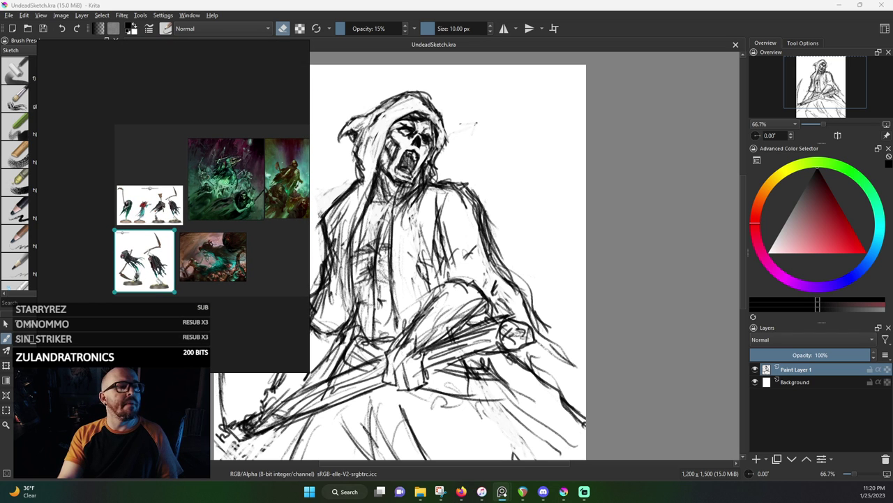
pyautogui.moveTo(0, 127); pyautogui.dragTo(148, 149)
pyautogui.scroll(5, 149, 149)
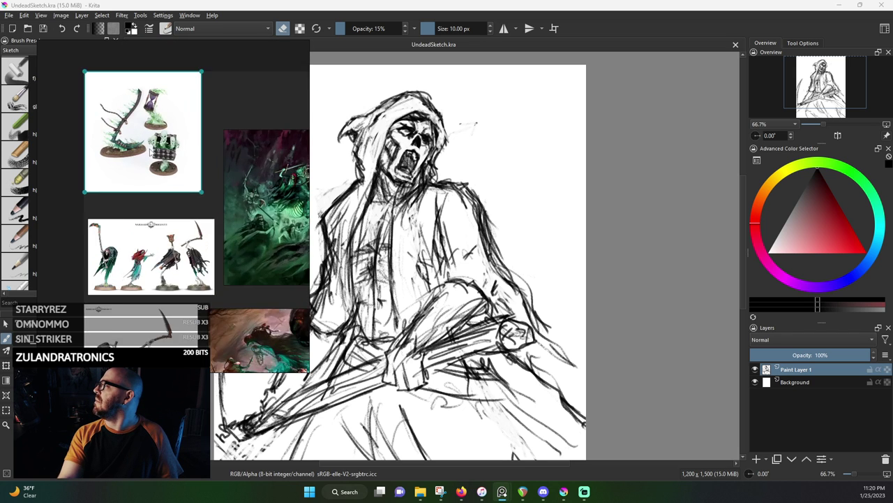
# Examine the scythe's chains, padlocks and blade, the hourglass and the skull-filled chest in the added image
pyautogui.scroll(5, 149, 149)
pyautogui.moveTo(96, 105); pyautogui.dragTo(196, 235)
pyautogui.scroll(1, 245, 281)
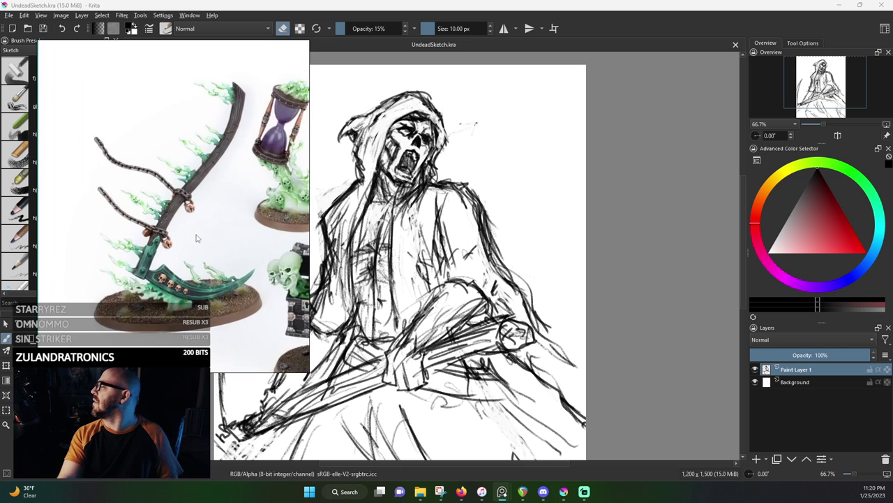
pyautogui.scroll(5, 196, 238)
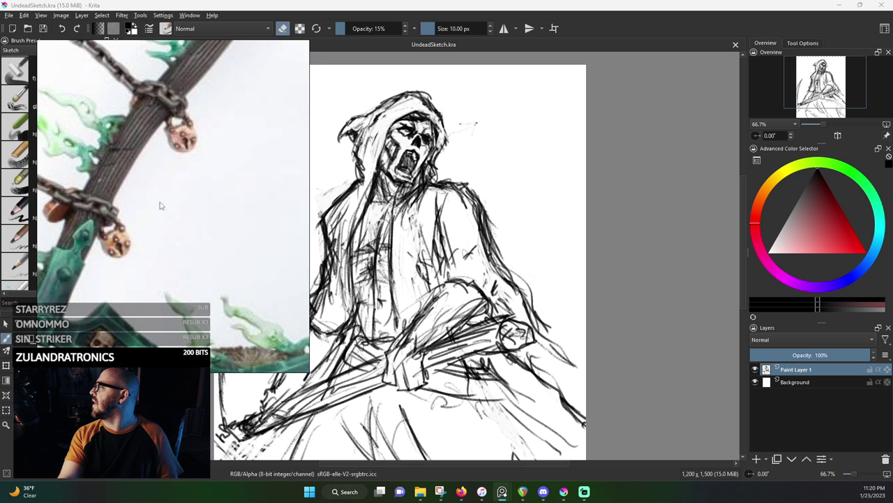
pyautogui.scroll(-12, 159, 206)
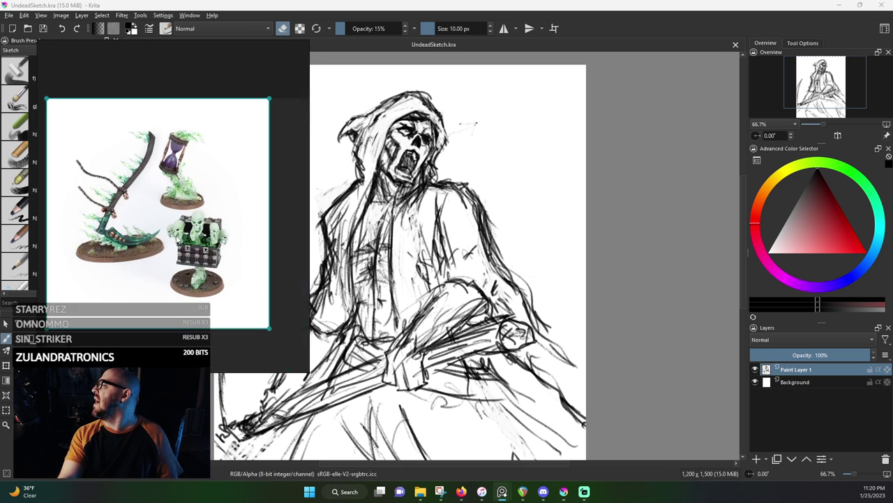
pyautogui.scroll(3, 96, 191)
pyautogui.scroll(2, 77, 189)
pyautogui.scroll(-4, 76, 192)
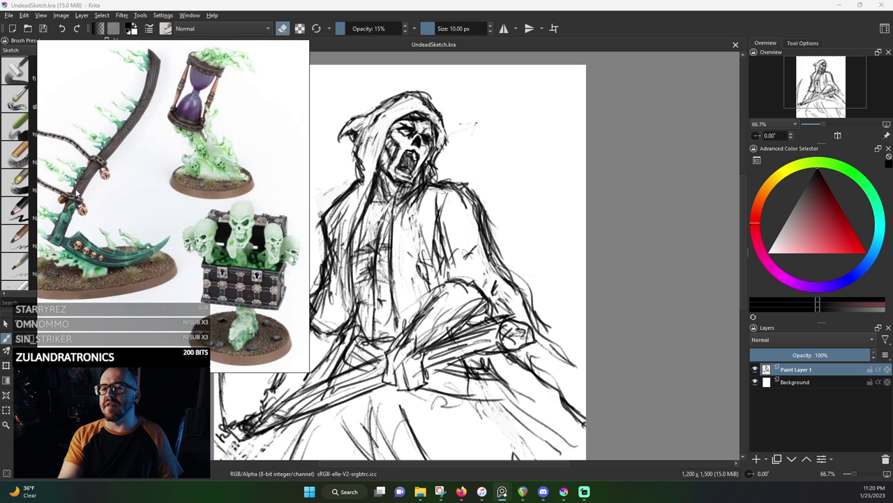
pyautogui.scroll(-3, 116, 245)
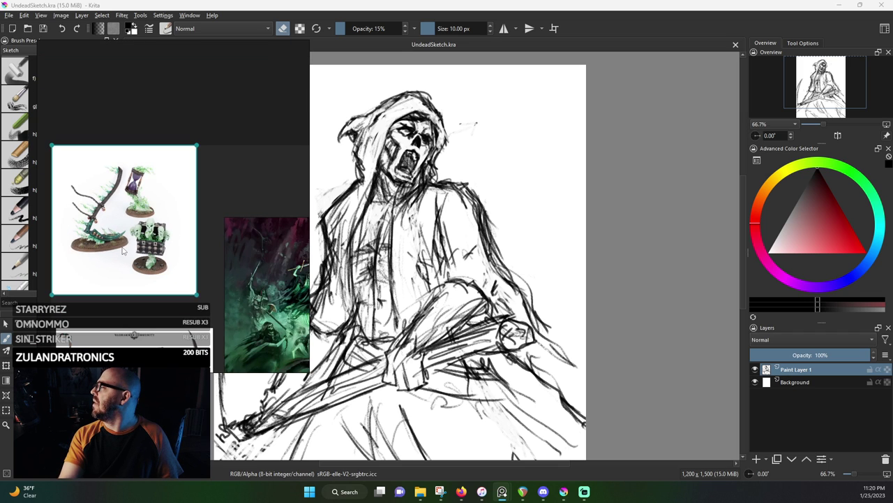
pyautogui.moveTo(170, 263); pyautogui.dragTo(143, 150)
pyautogui.scroll(4, 148, 200)
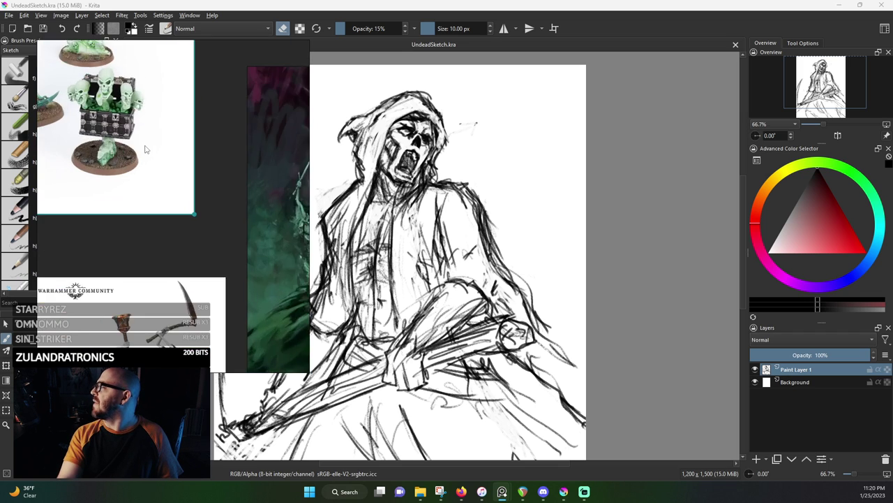
pyautogui.moveTo(155, 232); pyautogui.dragTo(162, 249)
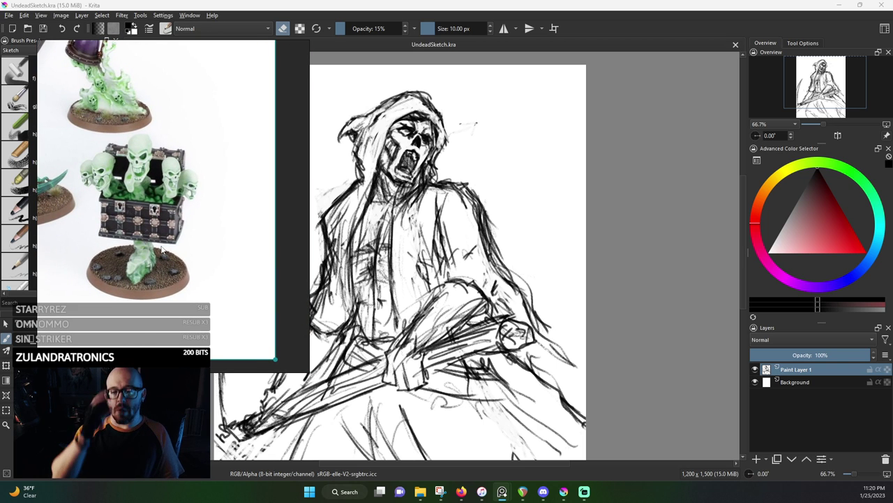
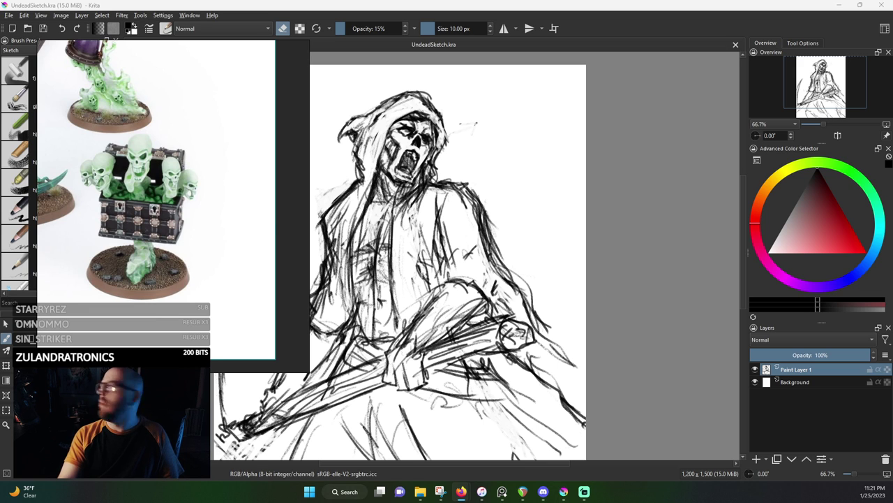
# Add the teal painting of the robed ghost holding an hourglass above the green rider painting
pyautogui.moveTo(307, 188); pyautogui.dragTo(269, 202)
pyautogui.scroll(-8, 208, 237)
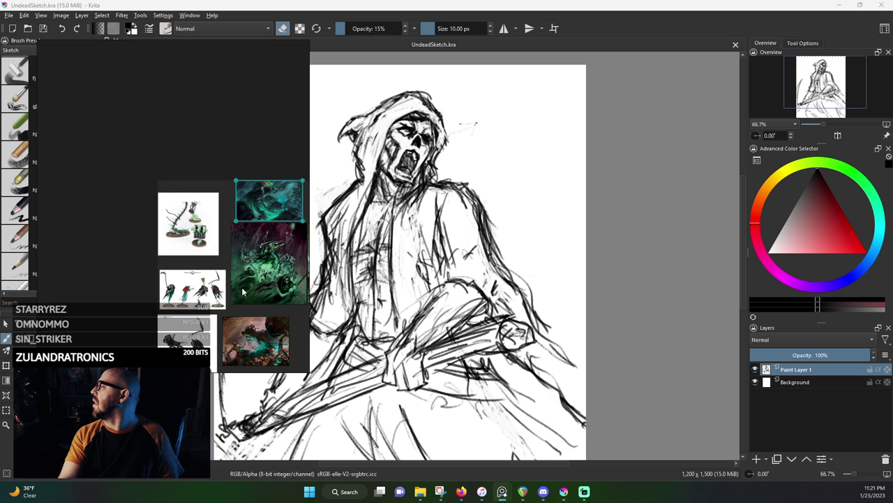
pyautogui.moveTo(243, 292); pyautogui.dragTo(123, 258)
pyautogui.moveTo(144, 341); pyautogui.dragTo(211, 228)
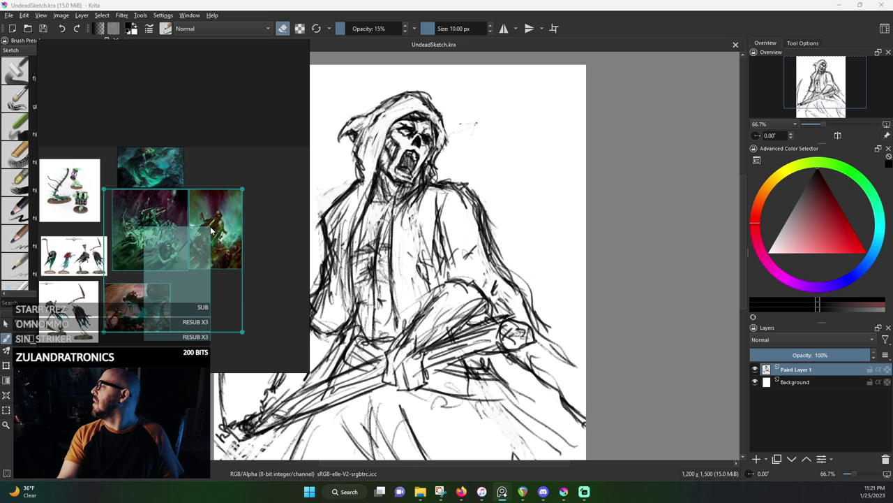
pyautogui.click(180, 307)
# Move the brown chained-ghost painting beside the teal ghost painting and enlarge the teal one to a similar height
pyautogui.moveTo(122, 324); pyautogui.dragTo(210, 173)
pyautogui.click(136, 146)
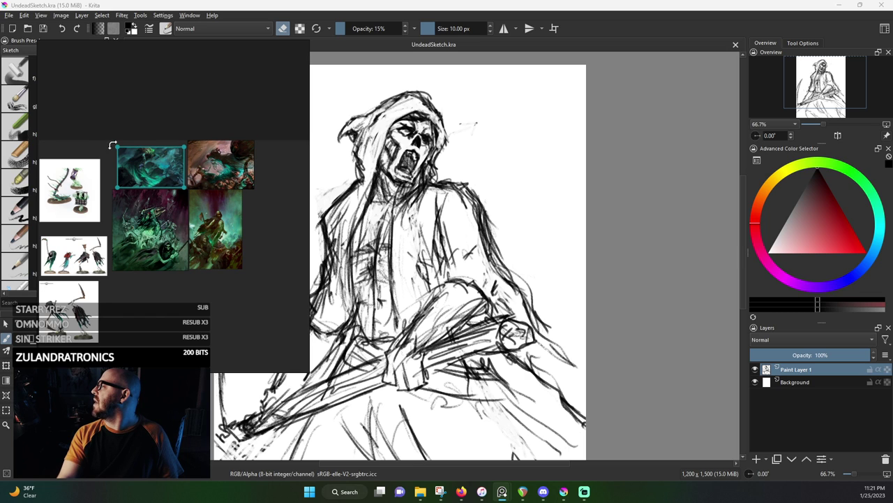
pyautogui.moveTo(113, 145); pyautogui.dragTo(104, 139)
# Enlarge the hooded axe-wielder painting and close the gaps between the four paintings to form a compact grid
pyautogui.click(120, 207)
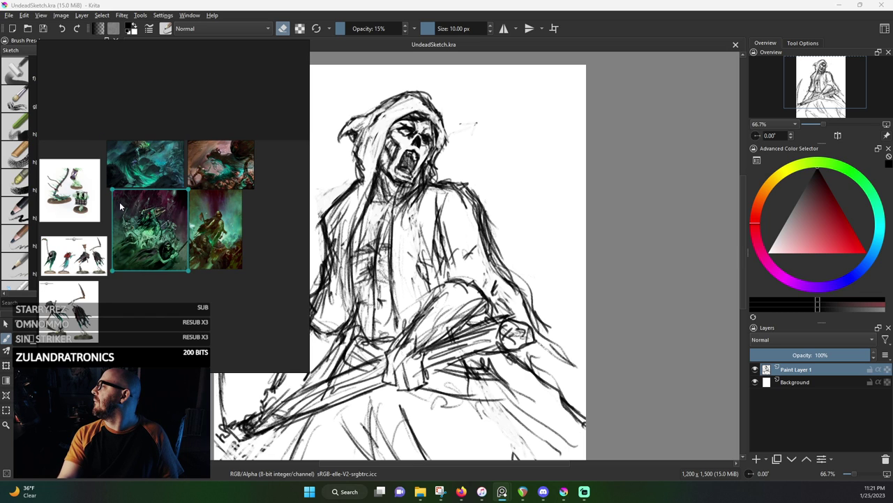
pyautogui.moveTo(131, 215); pyautogui.dragTo(124, 215)
pyautogui.click(238, 230)
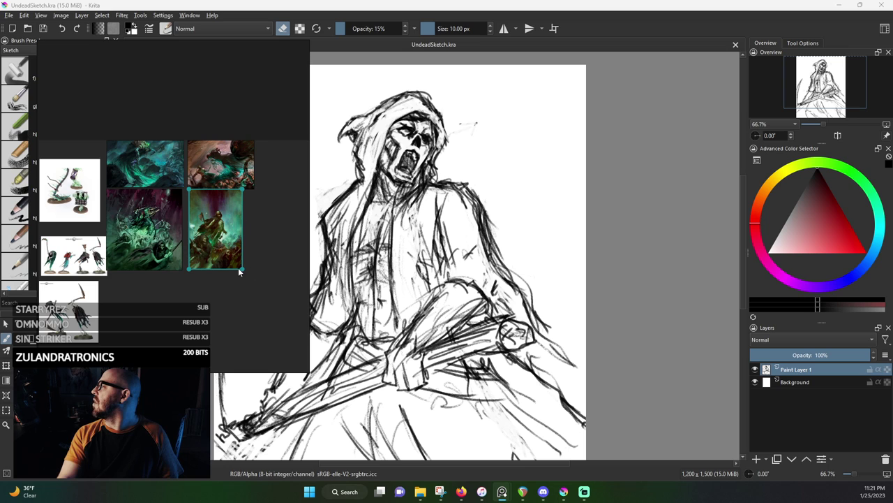
pyautogui.moveTo(238, 271)
pyautogui.mouseDown()
pyautogui.moveTo(262, 284)
pyautogui.moveTo(238, 263)
pyautogui.mouseUp()
pyautogui.moveTo(164, 233); pyautogui.dragTo(168, 233)
pyautogui.moveTo(151, 161); pyautogui.dragTo(153, 161)
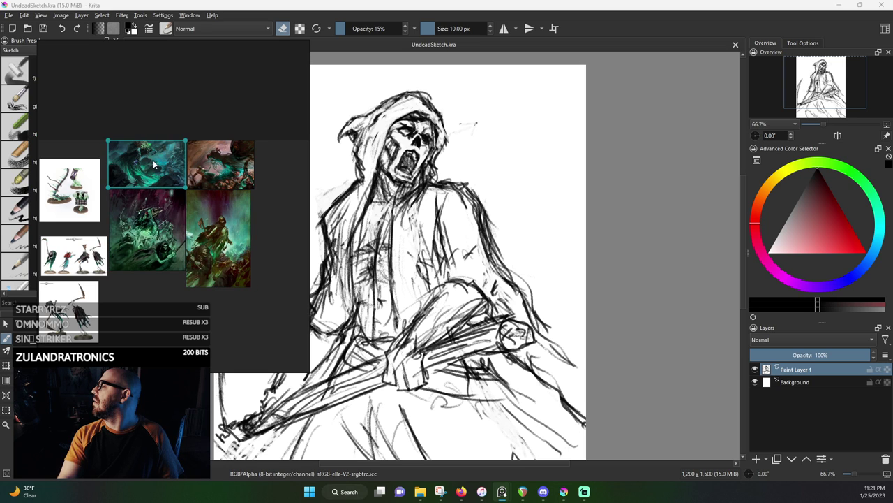
pyautogui.click(205, 153)
# Line up the two-miniature and four-miniature images below the paintings and move the reference window over the drawing
pyautogui.scroll(-3, 141, 265)
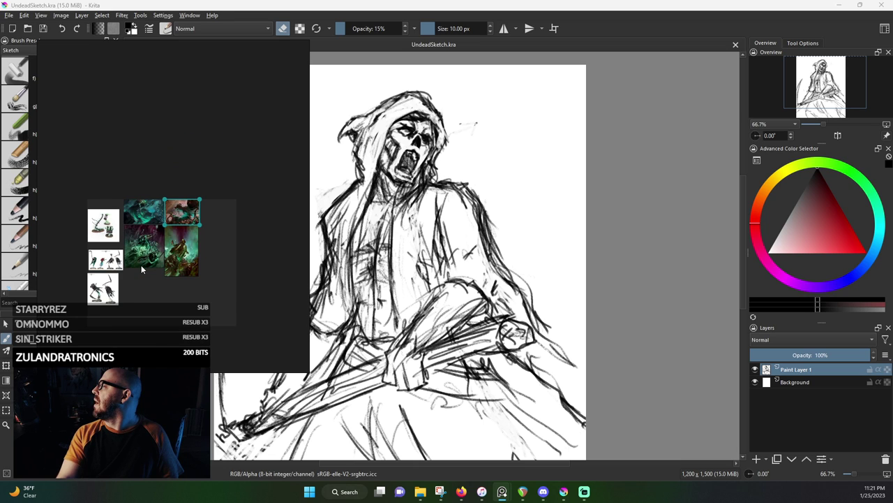
pyautogui.moveTo(103, 287); pyautogui.dragTo(194, 323)
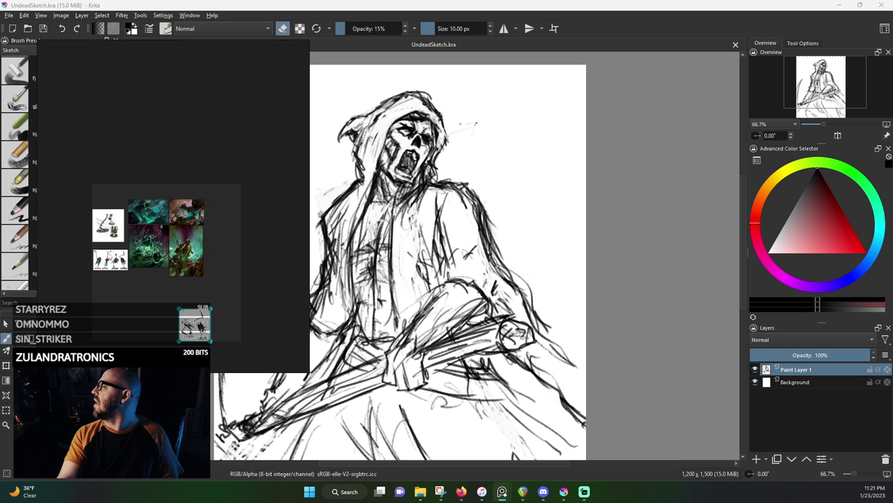
pyautogui.moveTo(111, 260); pyautogui.dragTo(182, 305)
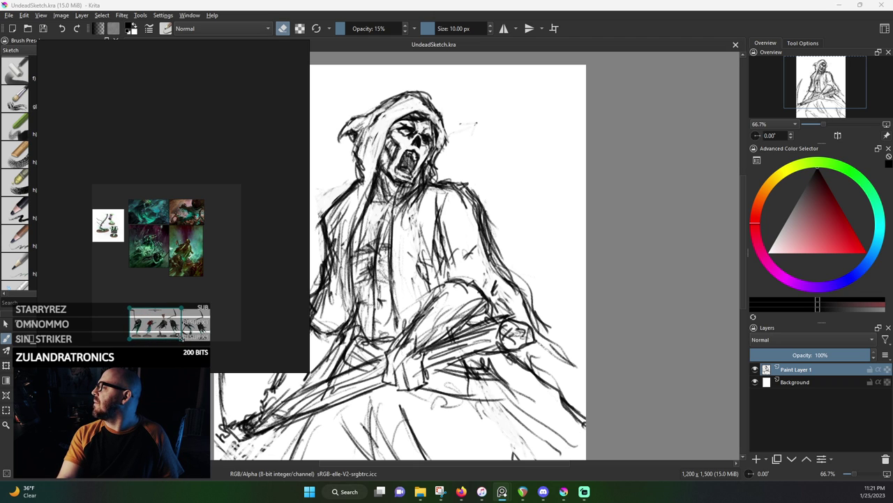
pyautogui.moveTo(180, 338); pyautogui.dragTo(164, 331)
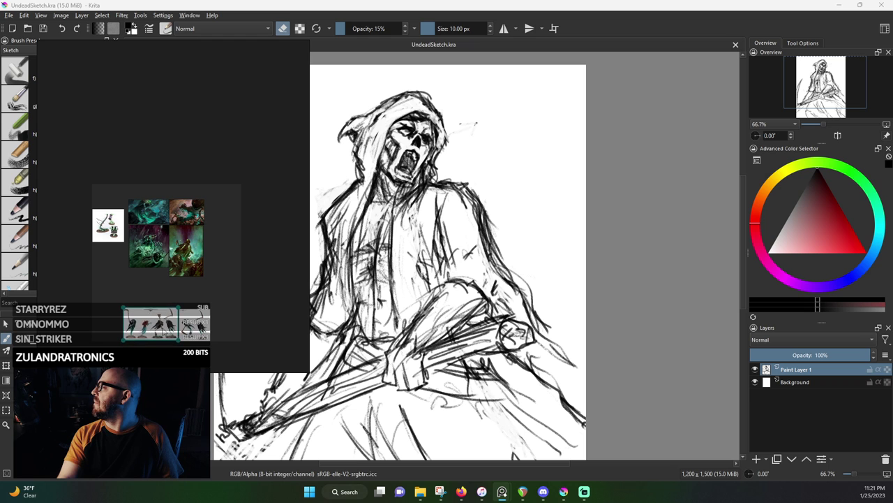
pyautogui.moveTo(162, 153)
pyautogui.mouseDown()
pyautogui.moveTo(455, 207)
pyautogui.moveTo(438, 183)
pyautogui.moveTo(540, 211)
pyautogui.moveTo(367, 231)
pyautogui.moveTo(468, 247)
pyautogui.moveTo(420, 232)
pyautogui.mouseUp()
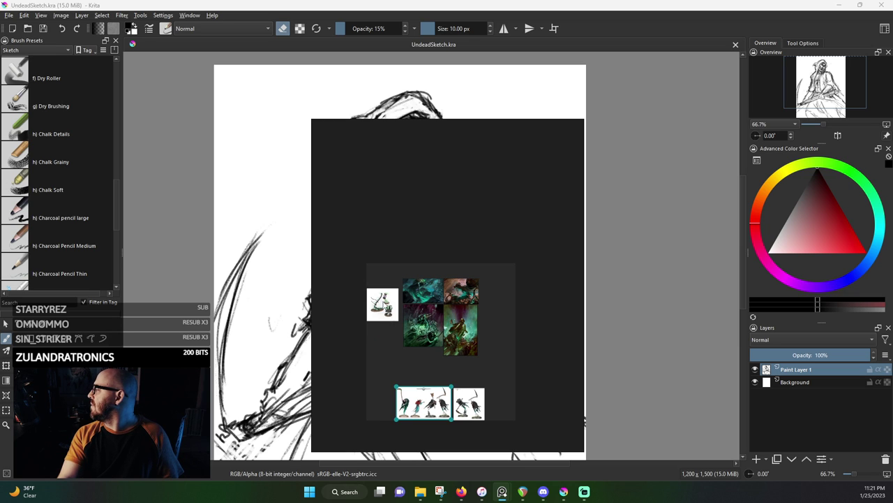
# Place the scythe, hourglass and chest image beside the four-miniature image and shift the whole row closer beneath the paintings
pyautogui.moveTo(385, 310); pyautogui.dragTo(383, 408)
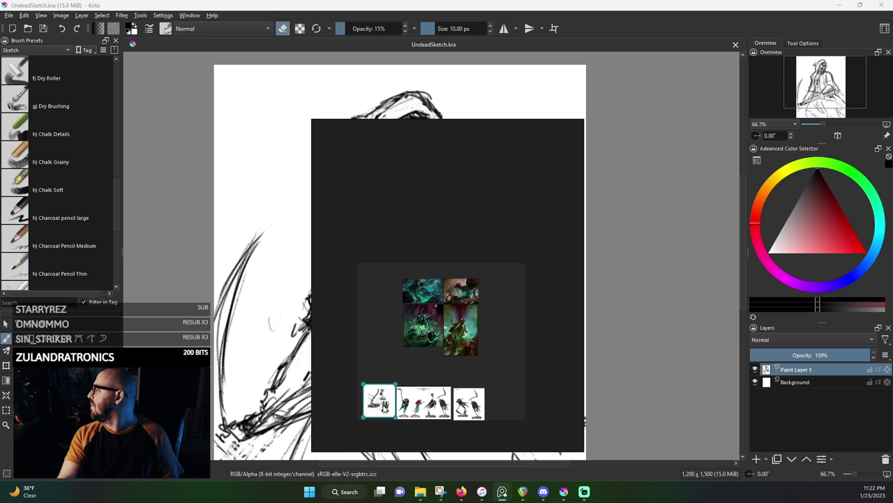
pyautogui.moveTo(333, 349); pyautogui.dragTo(488, 424)
pyautogui.moveTo(443, 402); pyautogui.dragTo(468, 382)
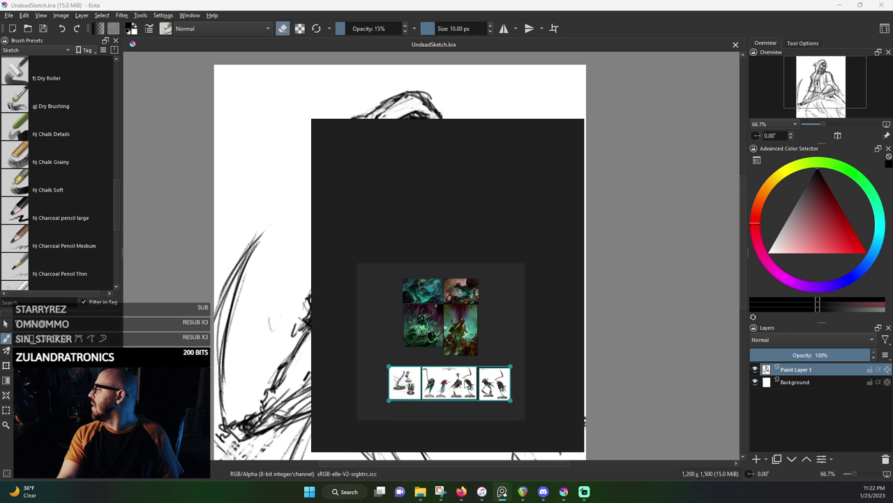
# Focus on the brown chained-ghost painting and enlarge the reference window to cover most of the canvas
pyautogui.doubleClick(466, 290)
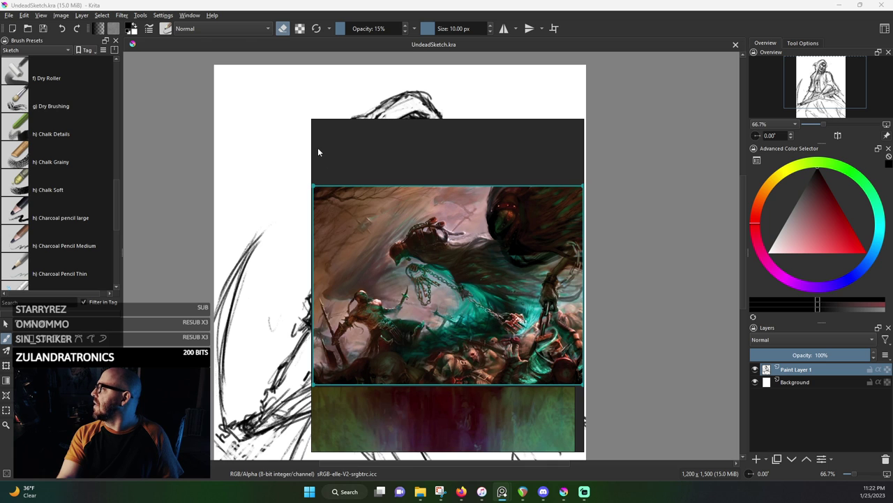
pyautogui.moveTo(312, 150); pyautogui.dragTo(144, 143)
pyautogui.moveTo(268, 119); pyautogui.dragTo(283, 73)
# Examine the flowing green robe, hourglass and shadowed skulls in the teal ghost painting
pyautogui.doubleClick(268, 253)
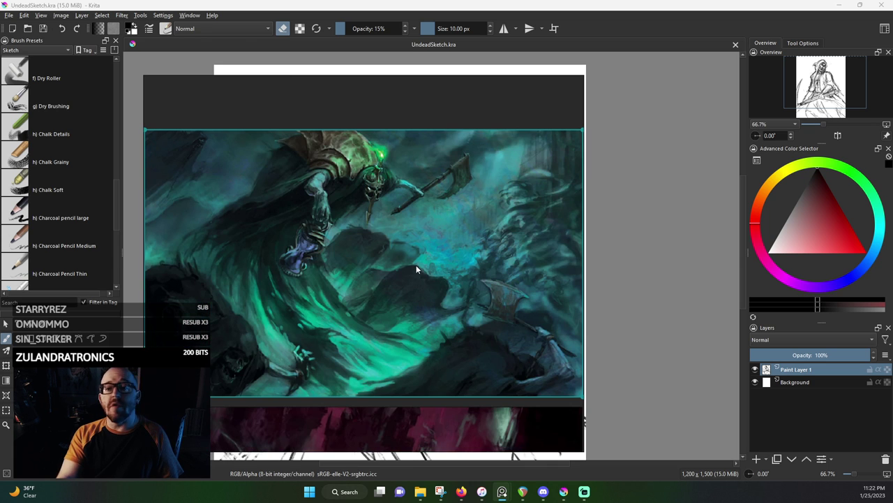
pyautogui.scroll(-3, 418, 268)
pyautogui.scroll(8, 393, 284)
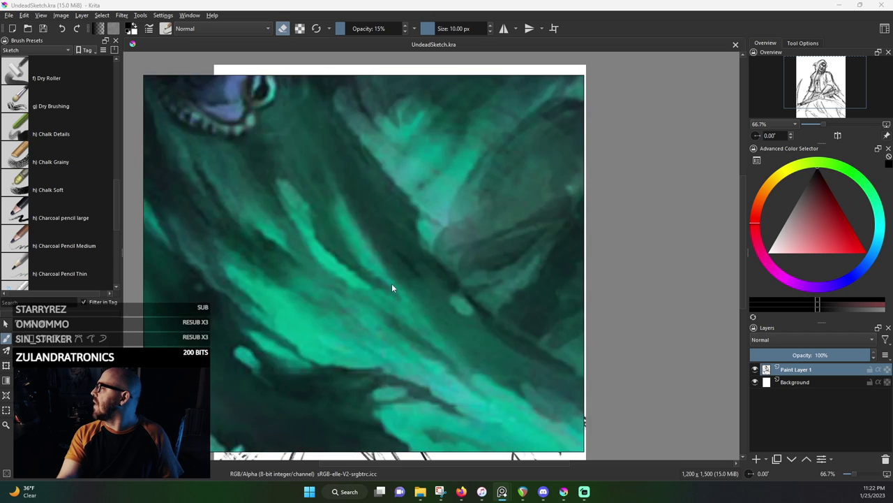
pyautogui.scroll(-4, 392, 284)
pyautogui.scroll(5, 333, 236)
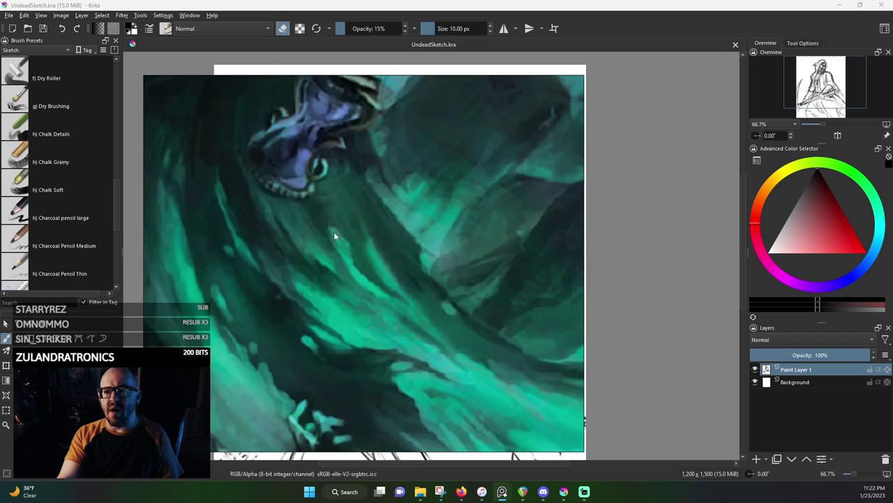
pyautogui.scroll(-6, 334, 234)
pyautogui.scroll(5, 332, 236)
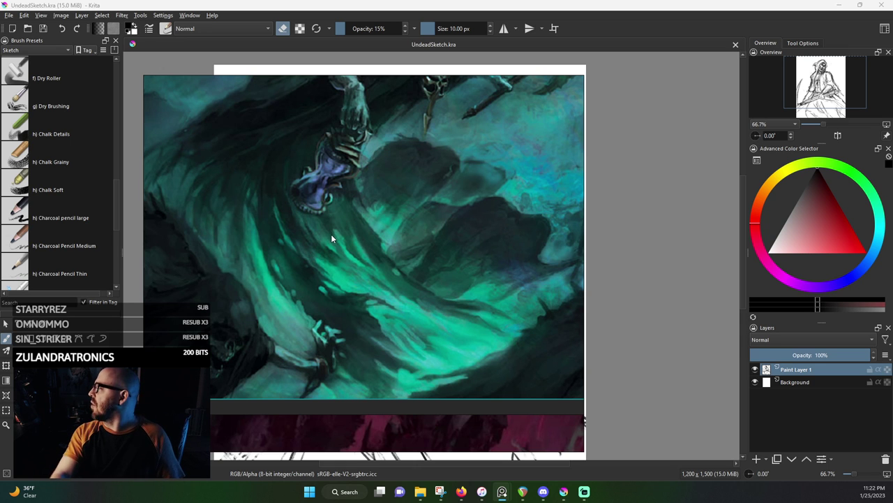
pyautogui.scroll(3, 331, 234)
pyautogui.scroll(-3, 254, 303)
pyautogui.scroll(4, 395, 301)
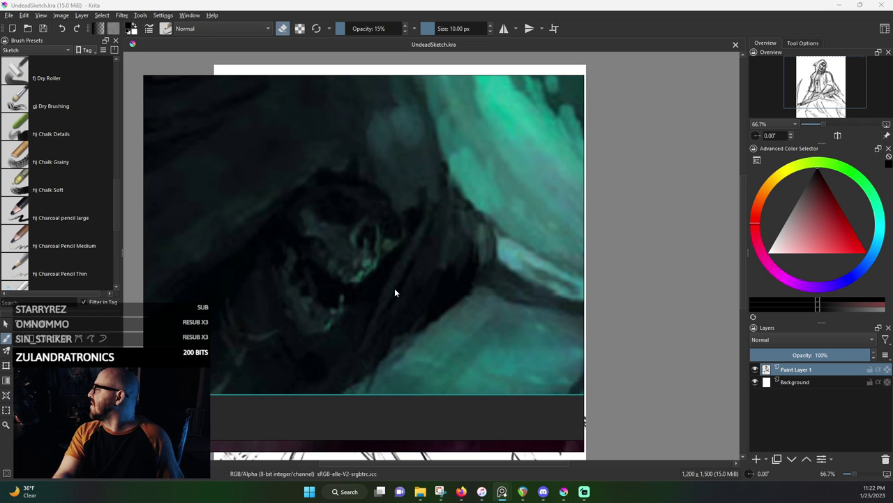
pyautogui.scroll(-4, 409, 223)
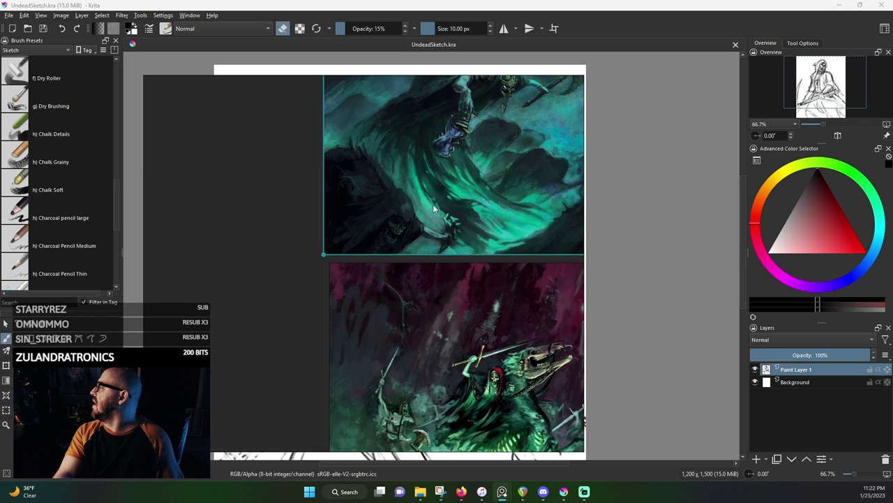
pyautogui.scroll(4, 405, 189)
pyautogui.scroll(2, 407, 190)
pyautogui.scroll(-5, 404, 189)
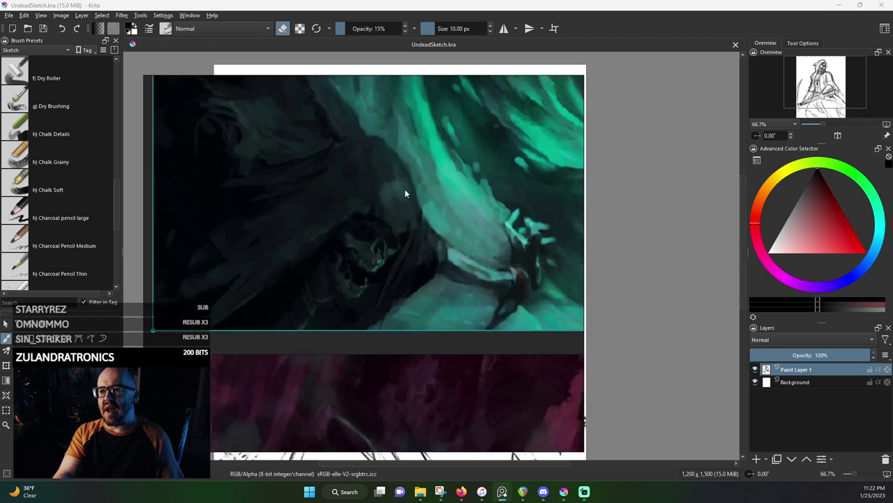
pyautogui.scroll(-5, 383, 240)
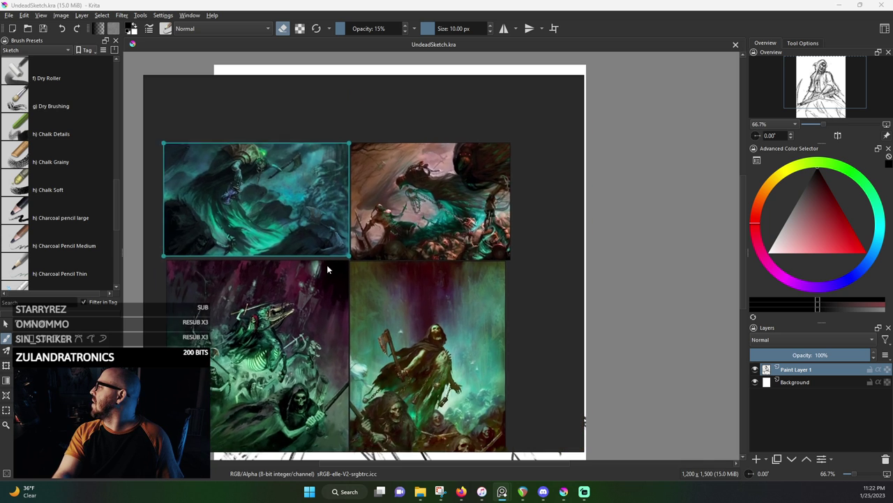
# Examine the hooded, chained ghost raising an axe in the green painting, including the skulls gathered below it
pyautogui.moveTo(383, 240); pyautogui.dragTo(379, 274)
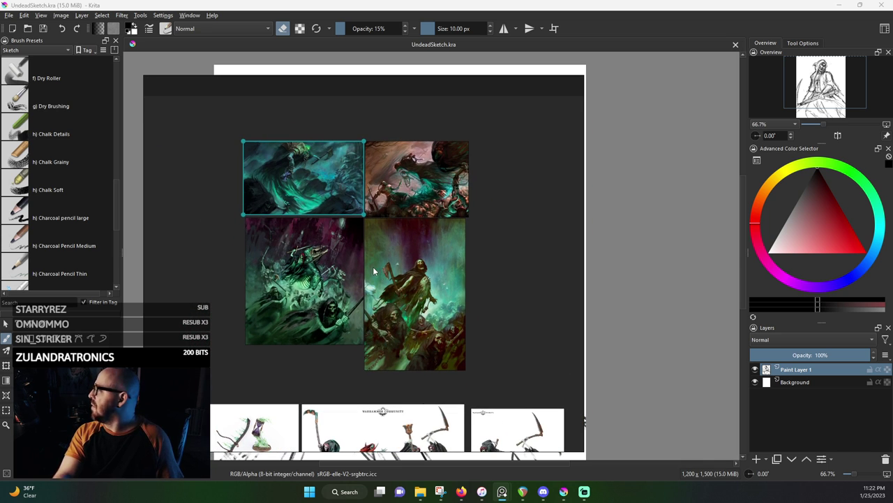
pyautogui.scroll(3, 373, 274)
pyautogui.scroll(2, 433, 281)
pyautogui.moveTo(455, 275); pyautogui.dragTo(395, 213)
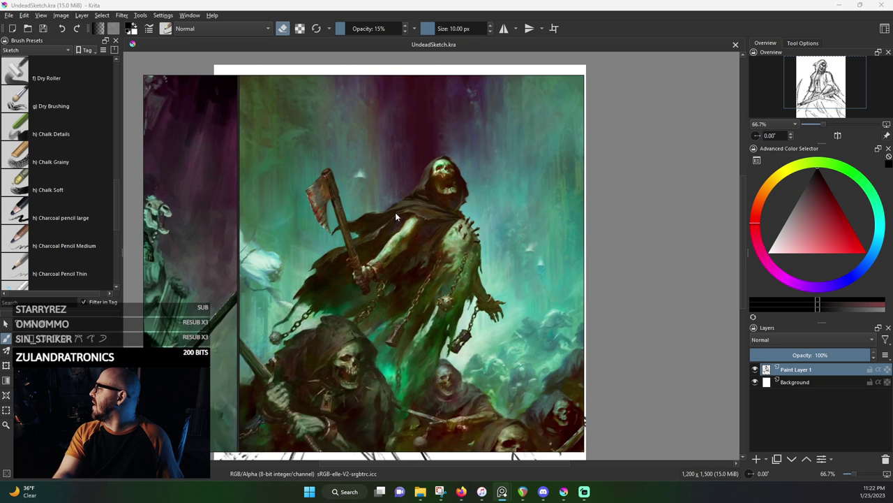
pyautogui.scroll(-2, 449, 298)
pyautogui.moveTo(455, 299); pyautogui.dragTo(395, 255)
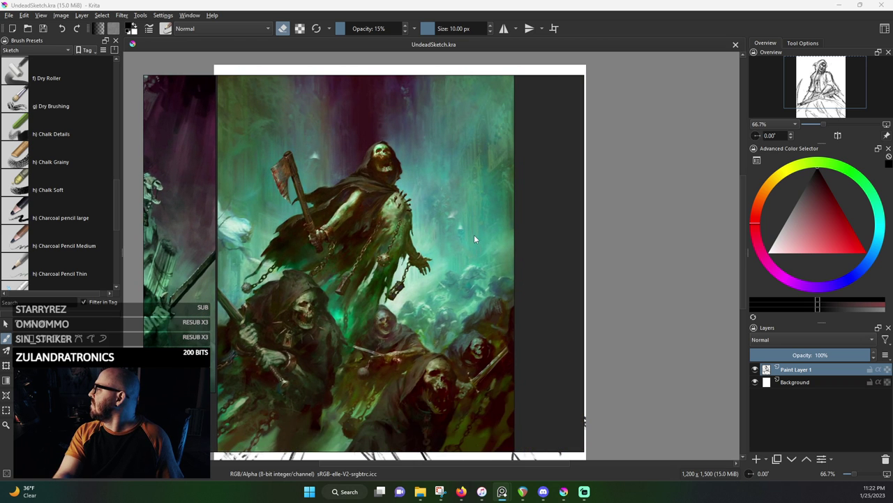
# Switch the reference board's canvas to grayscale
pyautogui.rightClick(531, 198)
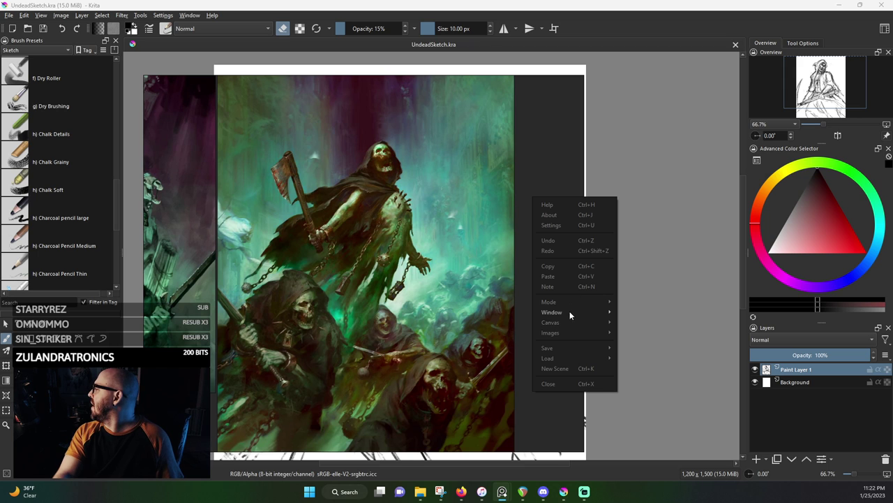
pyautogui.moveTo(569, 323)
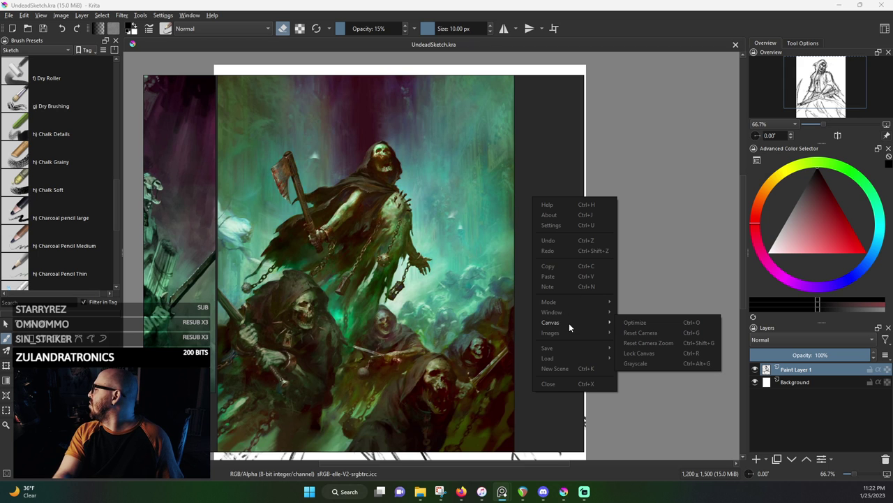
pyautogui.click(635, 363)
# Examine the values of the hooded miniatures in the row beneath the paintings, focusing on the staff bearer's robe
pyautogui.scroll(-5, 428, 273)
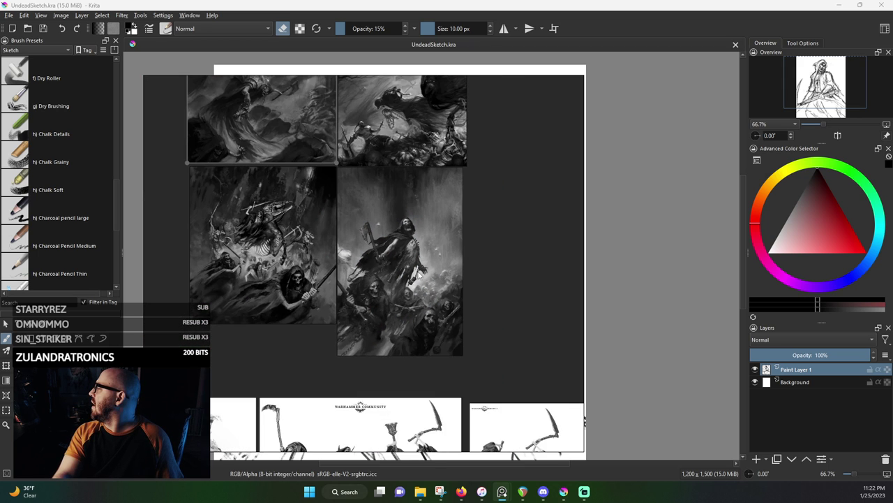
pyautogui.moveTo(369, 232); pyautogui.dragTo(397, 240)
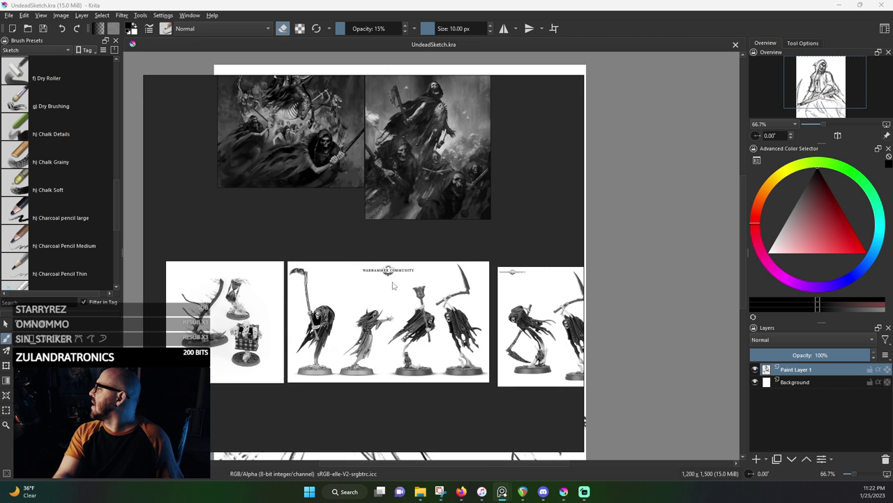
pyautogui.scroll(5, 405, 305)
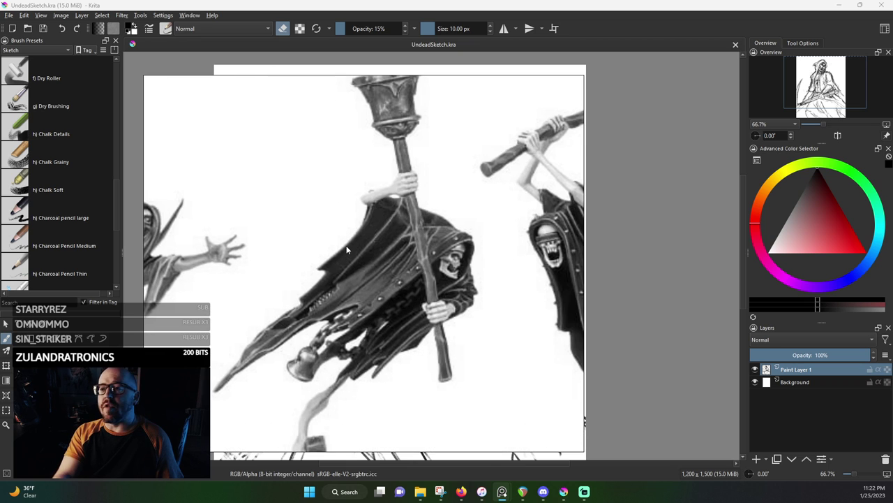
pyautogui.scroll(-5, 346, 247)
pyautogui.moveTo(325, 193); pyautogui.dragTo(254, 273)
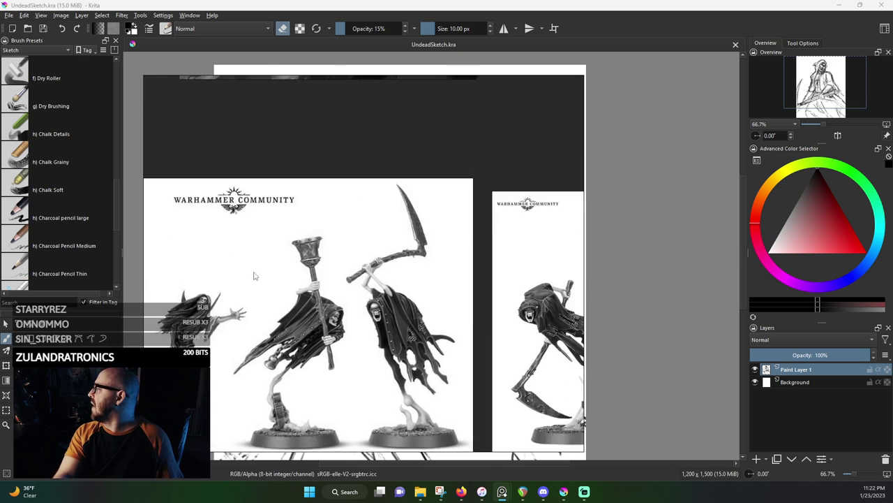
pyautogui.scroll(-3, 254, 276)
# Study the light and dark values of the axe-wielding chained ghost and the hooded skulls beneath it
pyautogui.moveTo(321, 205); pyautogui.dragTo(321, 370)
pyautogui.scroll(5, 336, 341)
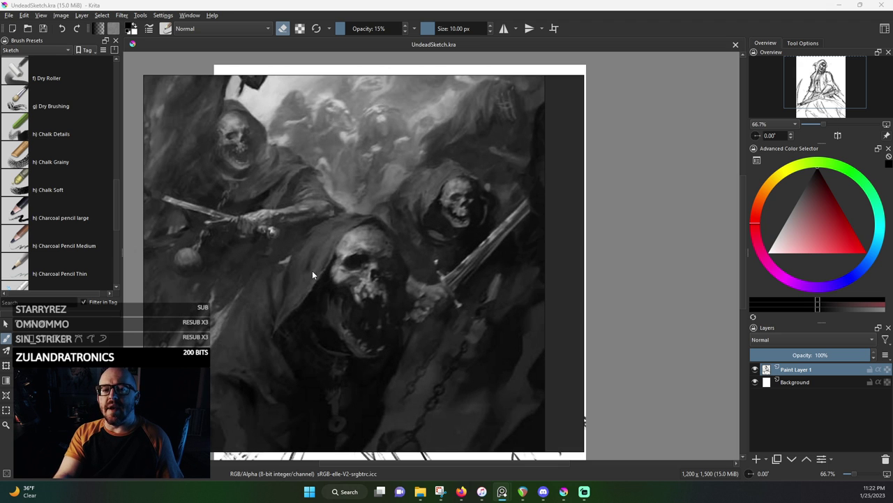
pyautogui.scroll(-6, 247, 256)
pyautogui.moveTo(278, 285)
pyautogui.mouseDown()
pyautogui.moveTo(314, 340)
pyautogui.moveTo(372, 381)
pyautogui.mouseUp()
pyautogui.scroll(6, 341, 299)
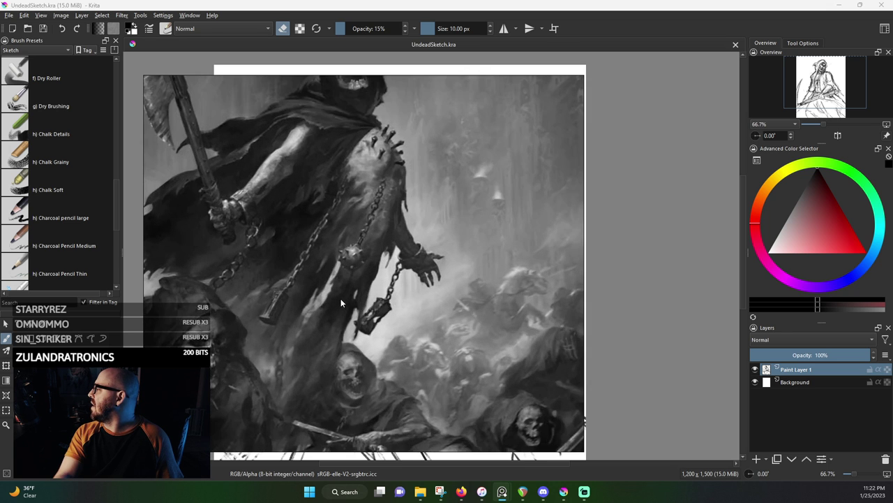
pyautogui.scroll(-4, 341, 298)
pyautogui.scroll(4, 331, 218)
pyautogui.scroll(-2, 343, 225)
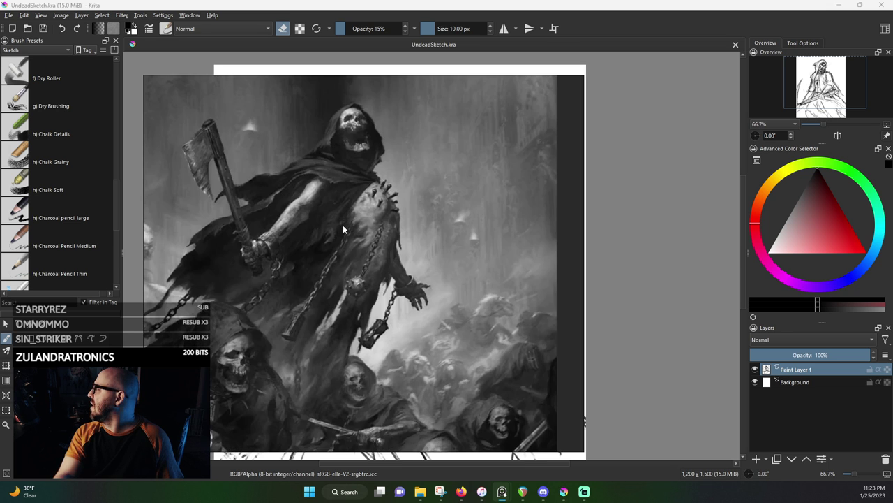
pyautogui.scroll(-2, 342, 224)
pyautogui.scroll(4, 440, 236)
pyautogui.scroll(-3, 441, 238)
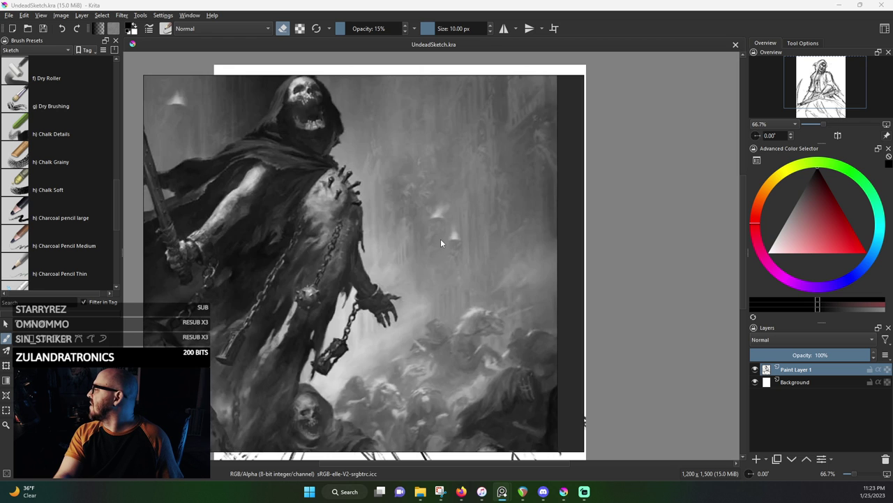
pyautogui.scroll(-3, 441, 239)
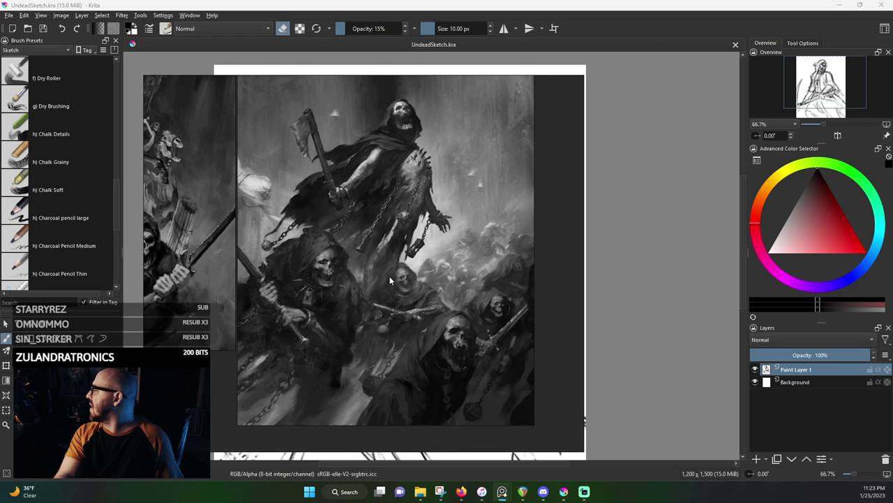
# Study the values of the hooded rider, flowing cloak and skeletal horse in the cavalry painting
pyautogui.moveTo(374, 294); pyautogui.dragTo(485, 348)
pyautogui.scroll(6, 372, 286)
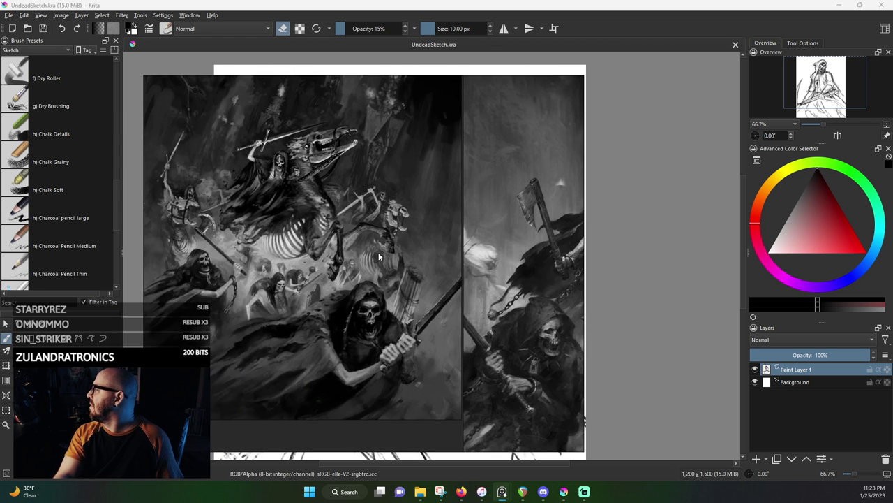
pyautogui.scroll(1, 375, 297)
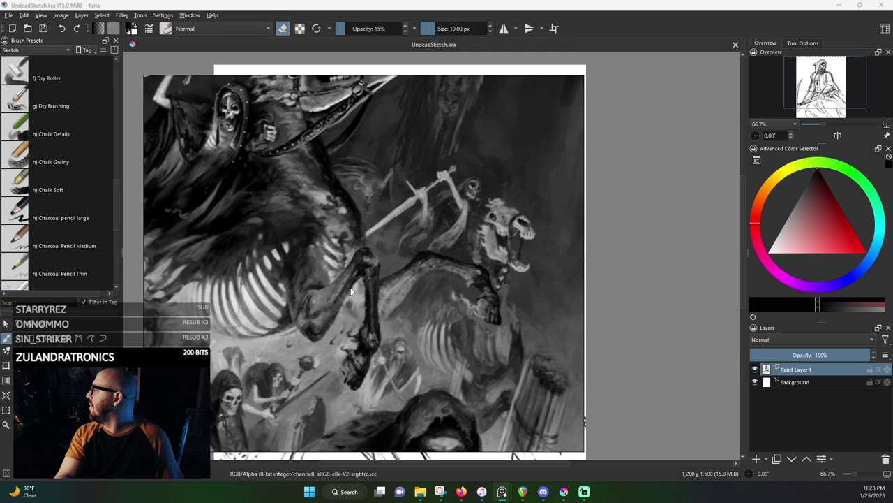
pyautogui.scroll(3, 402, 321)
pyautogui.scroll(-6, 378, 273)
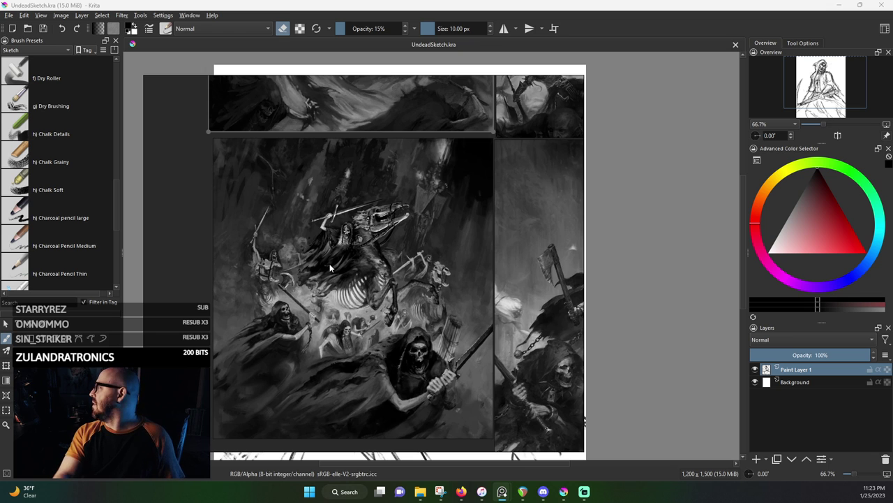
pyautogui.scroll(5, 329, 263)
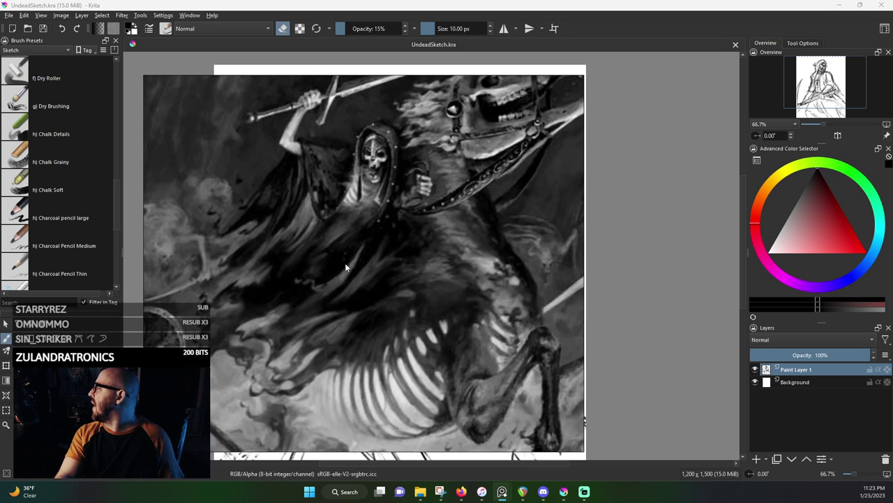
pyautogui.scroll(-4, 345, 263)
pyautogui.scroll(3, 427, 344)
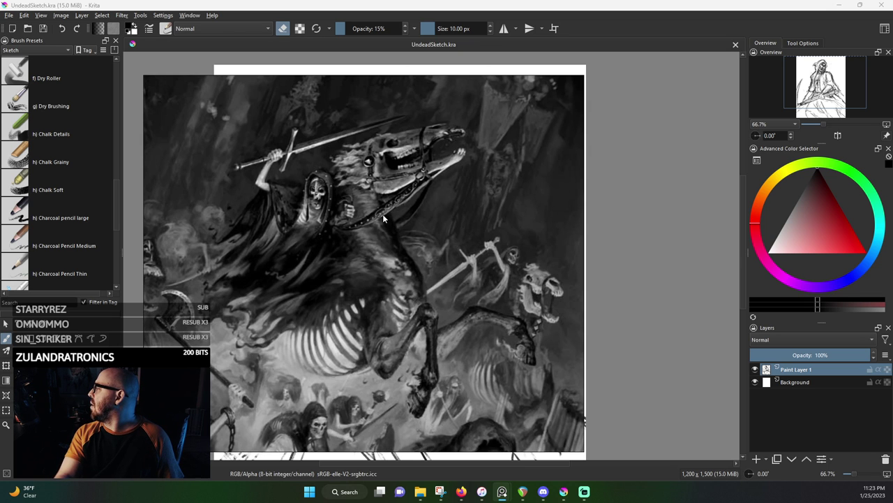
# Inspect the foreground hooded skull and the bony hands gripping the sword in the cavalry painting
pyautogui.moveTo(413, 326); pyautogui.dragTo(408, 197)
pyautogui.moveTo(408, 268); pyautogui.dragTo(413, 138)
pyautogui.moveTo(451, 259); pyautogui.dragTo(335, 261)
pyautogui.scroll(2, 365, 238)
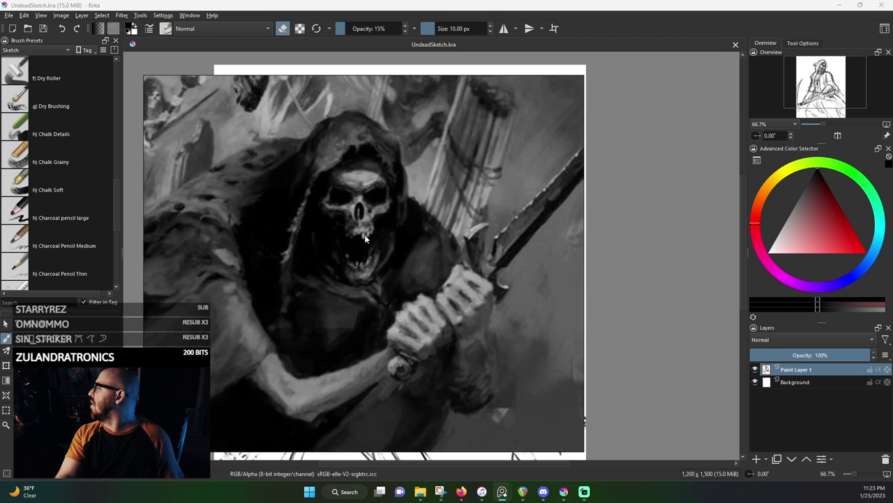
pyautogui.scroll(-4, 392, 288)
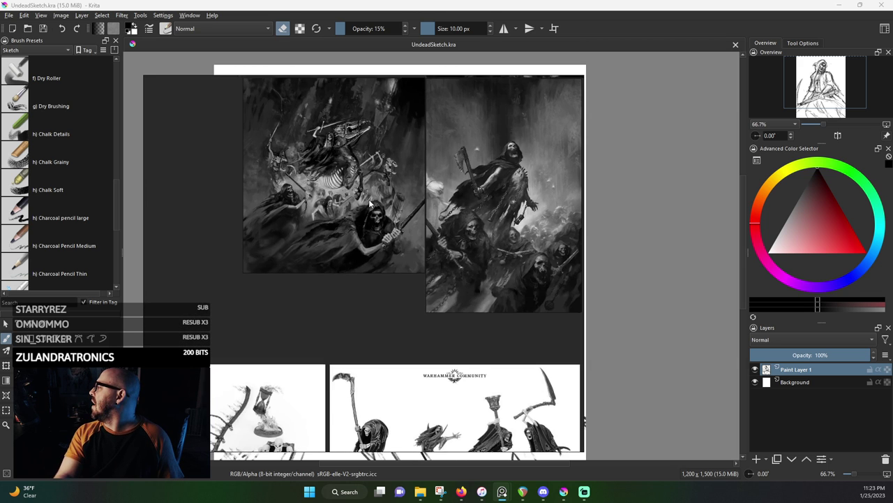
# Compare the overall value distribution of the four grayscale paintings on the reference board
pyautogui.scroll(2, 369, 209)
pyautogui.scroll(-3, 394, 241)
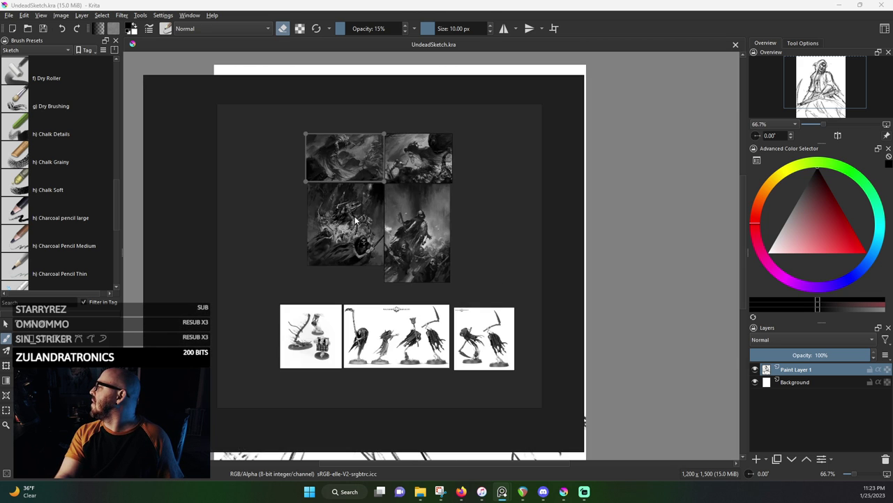
pyautogui.scroll(3, 384, 259)
pyautogui.scroll(-1, 372, 270)
pyautogui.scroll(5, 398, 255)
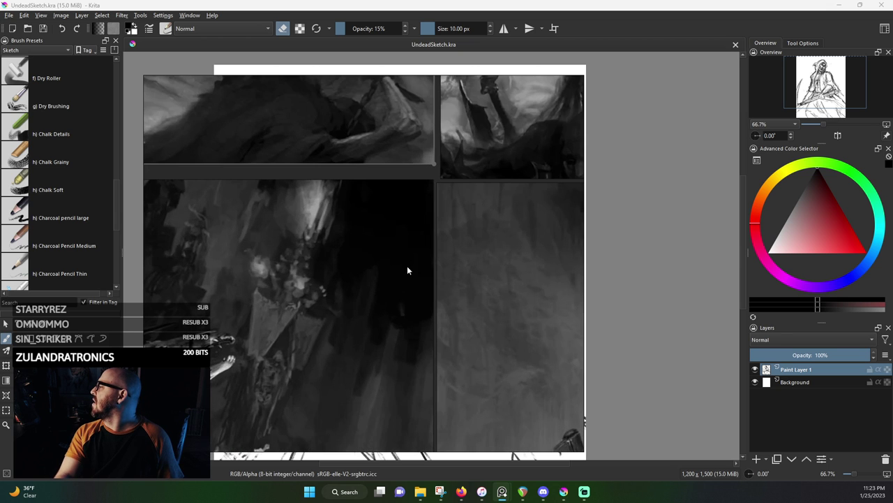
pyautogui.scroll(-4, 383, 257)
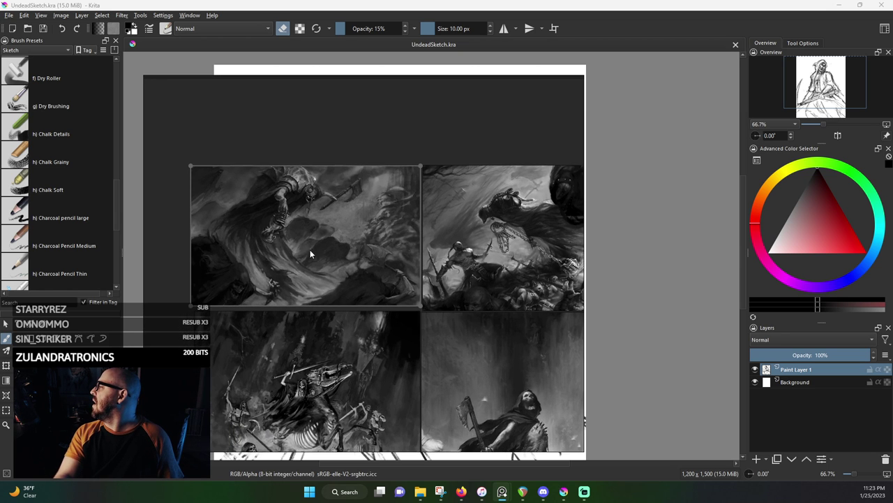
# Examine the skull face, glowing eye highlight and axe arm of the armoured ghost in the flowing-robe painting
pyautogui.doubleClick(228, 267)
pyautogui.scroll(2, 363, 146)
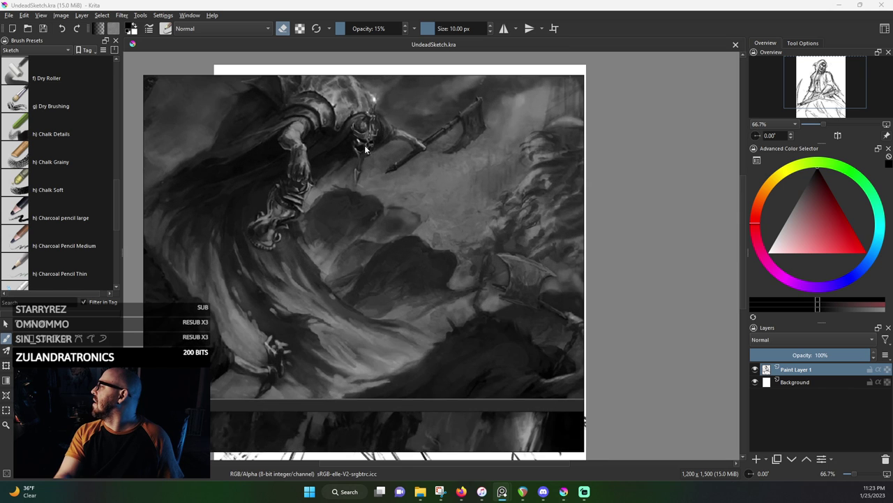
pyautogui.scroll(3, 357, 139)
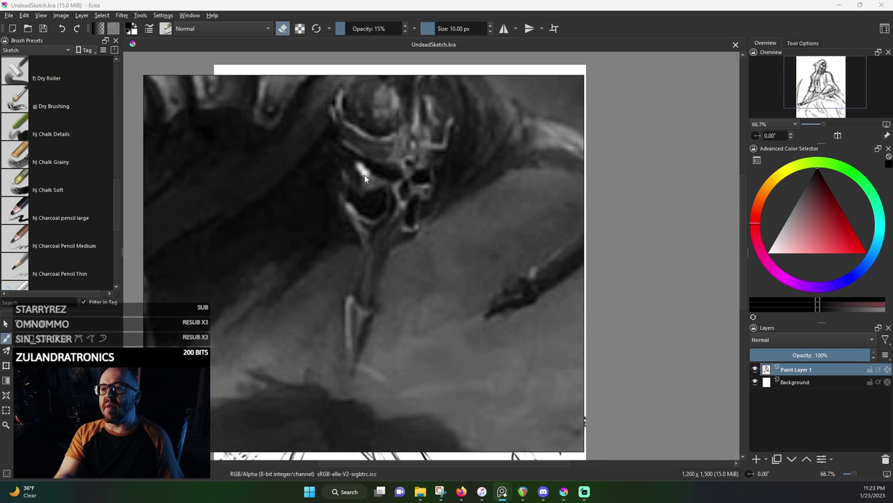
pyautogui.scroll(-3, 363, 199)
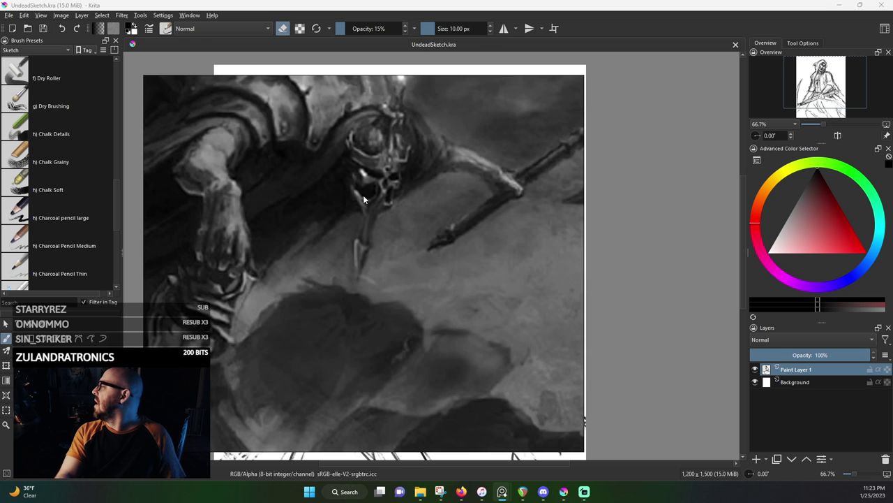
pyautogui.scroll(-3, 370, 216)
pyautogui.scroll(1, 384, 230)
pyautogui.scroll(-1, 390, 220)
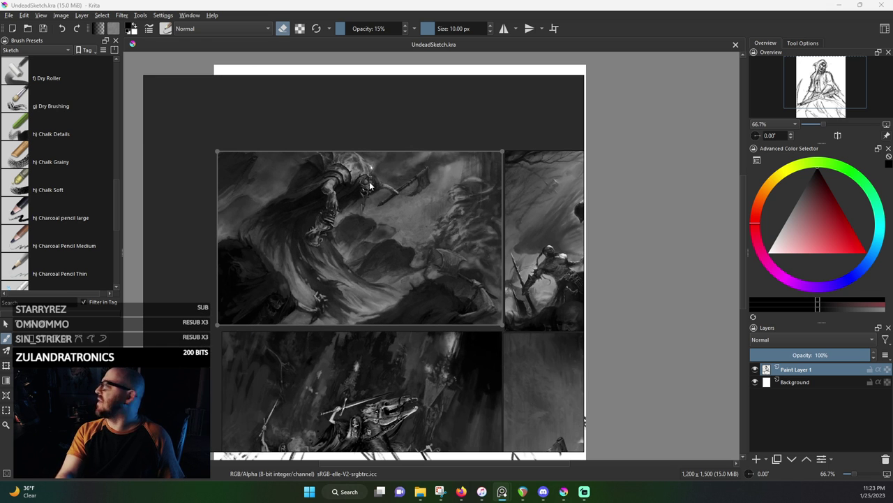
pyautogui.scroll(4, 370, 185)
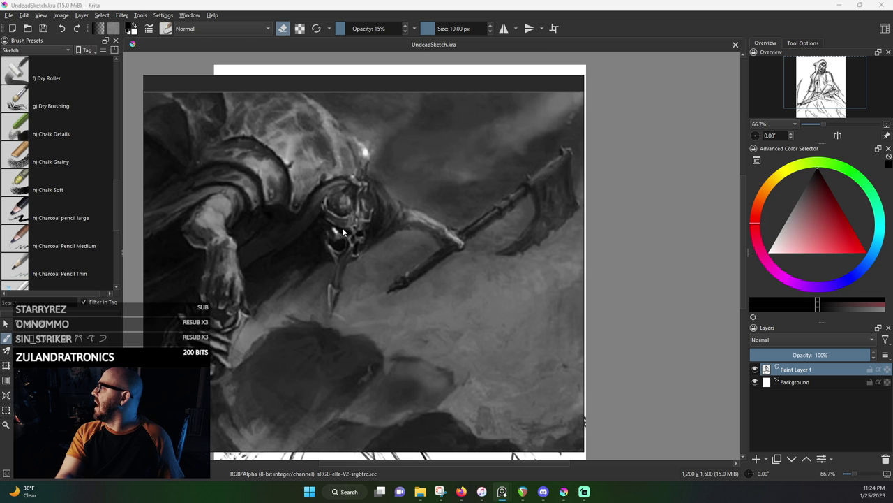
pyautogui.scroll(4, 338, 235)
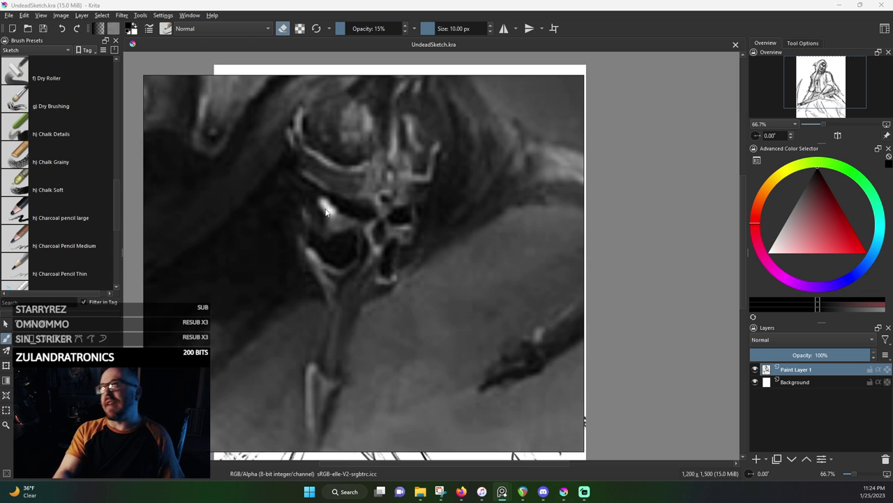
pyautogui.scroll(-5, 335, 223)
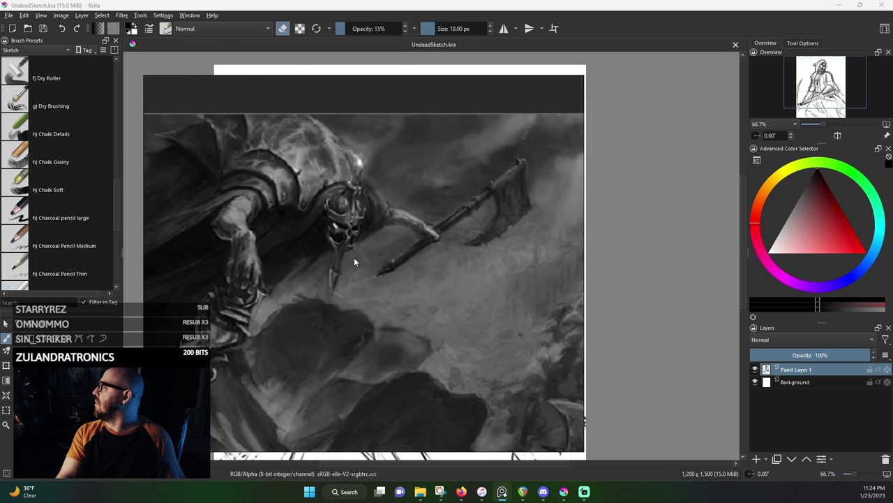
pyautogui.scroll(-3, 354, 256)
# Examine the chained-ghost painting in grayscale, focusing on the dark face inside the studded hood
pyautogui.moveTo(411, 310); pyautogui.dragTo(297, 243)
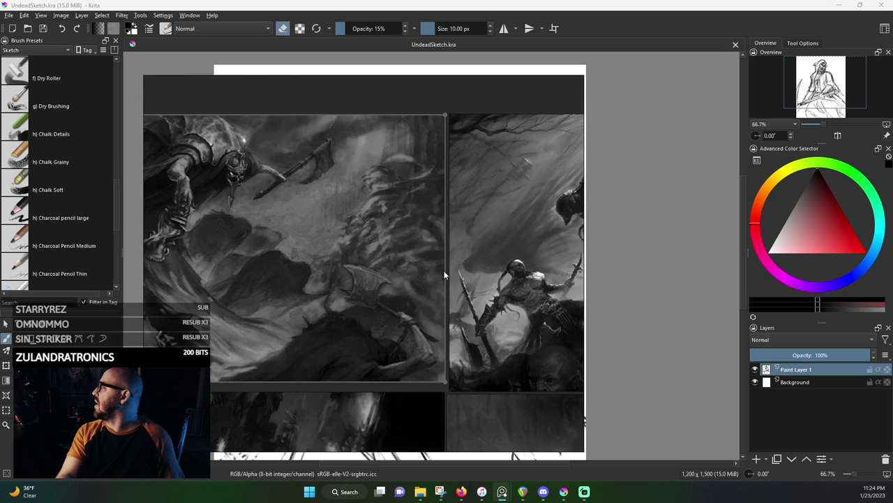
pyautogui.moveTo(443, 270); pyautogui.dragTo(239, 271)
pyautogui.scroll(6, 439, 243)
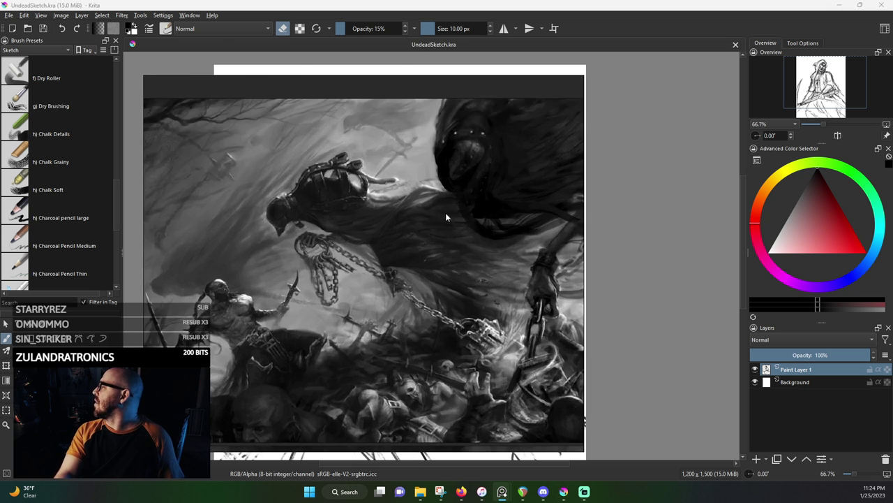
pyautogui.moveTo(498, 157); pyautogui.dragTo(372, 244)
pyautogui.scroll(3, 328, 214)
pyautogui.moveTo(328, 215); pyautogui.dragTo(348, 145)
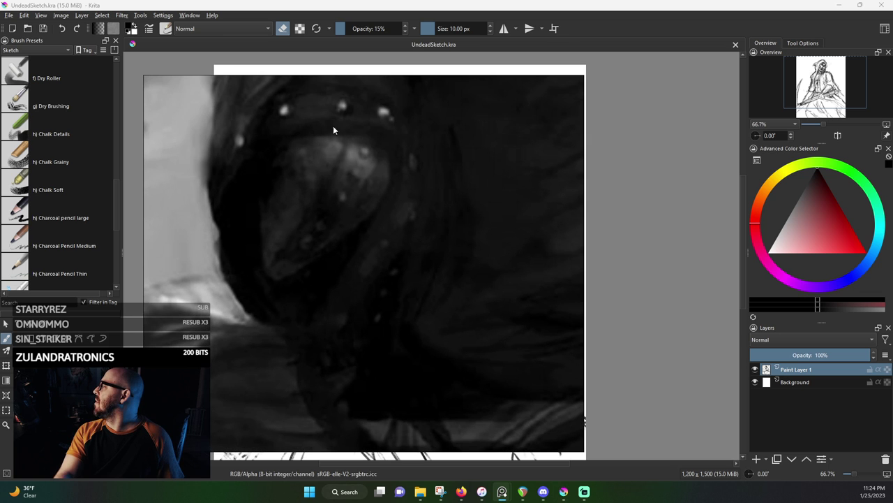
pyautogui.scroll(-8, 333, 130)
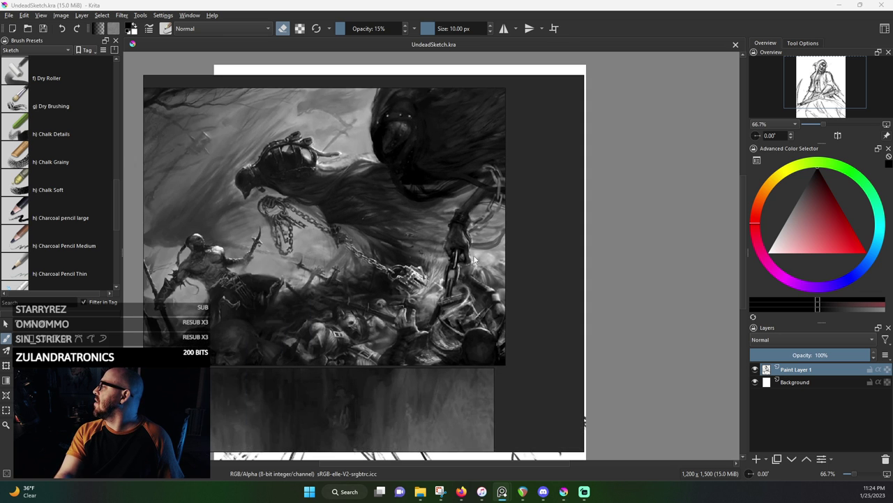
# Examine the chains, the clawed warrior, the shadowed foreground head and the heaped skulls in the lower half of the chained-ghost painting
pyautogui.scroll(6, 474, 260)
pyautogui.scroll(-2, 373, 260)
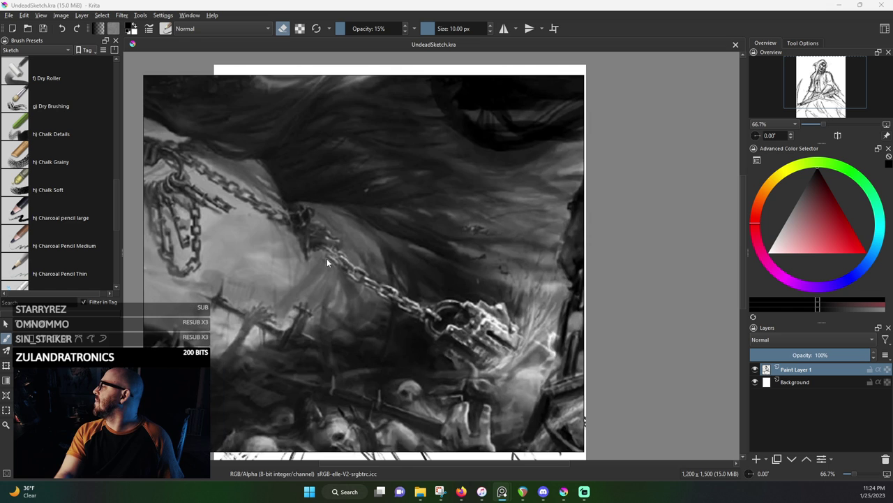
pyautogui.scroll(-6, 383, 253)
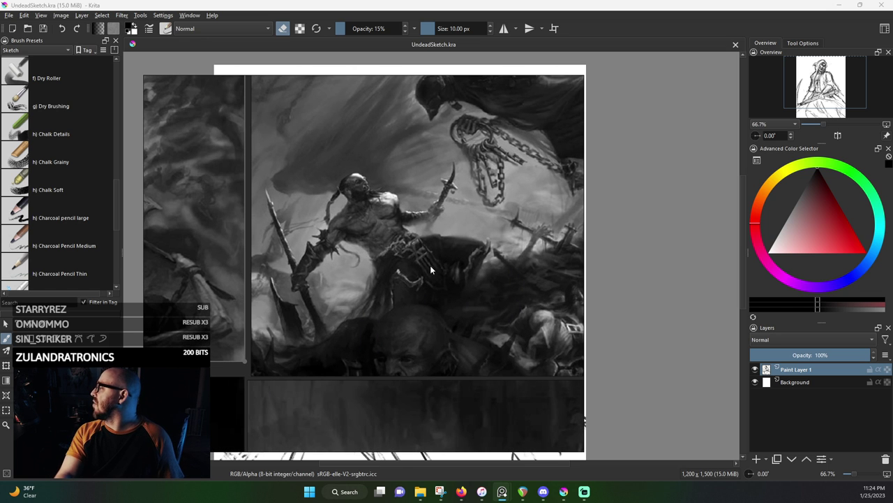
pyautogui.scroll(5, 377, 260)
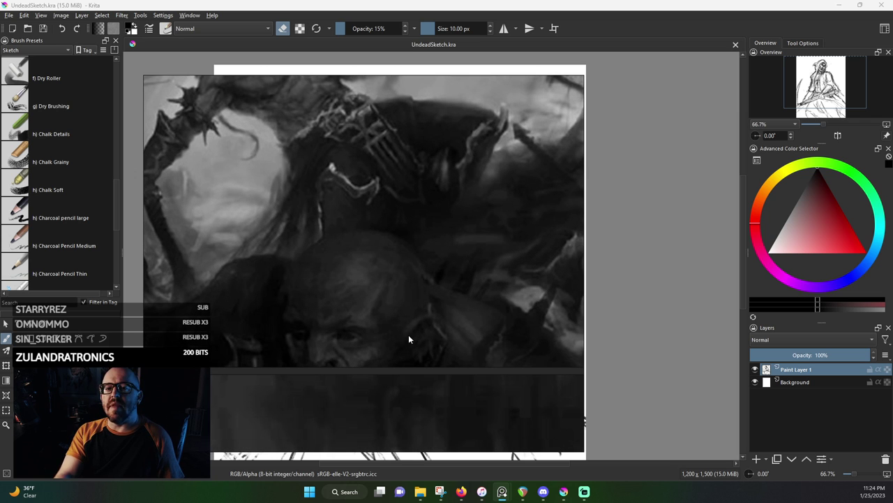
pyautogui.scroll(-5, 480, 282)
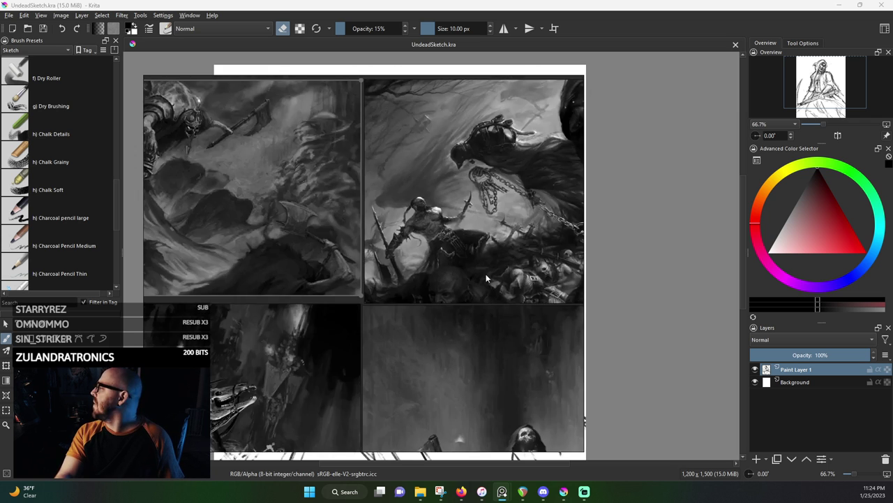
pyautogui.scroll(5, 341, 290)
pyautogui.scroll(2, 398, 289)
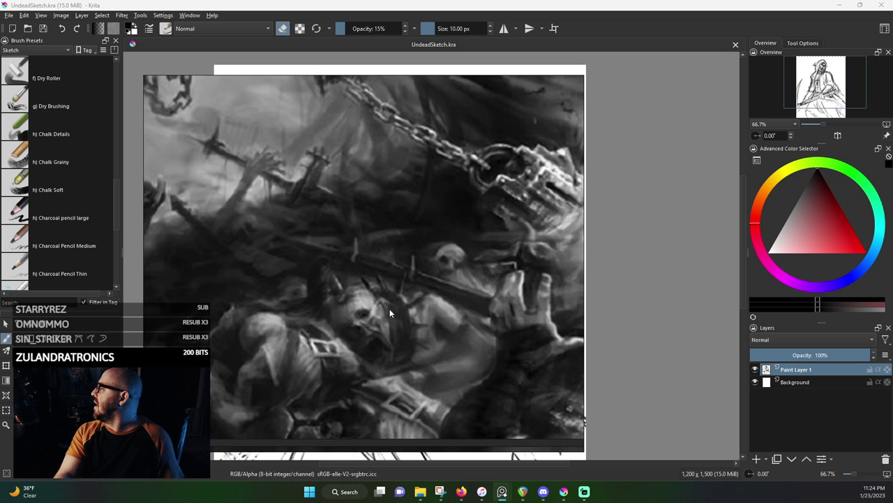
# Examine the hooded skulls and the pale background riders in the floating axe-bearing reaper painting
pyautogui.scroll(-6, 273, 277)
pyautogui.moveTo(277, 286); pyautogui.dragTo(419, 189)
pyautogui.moveTo(433, 402); pyautogui.dragTo(347, 307)
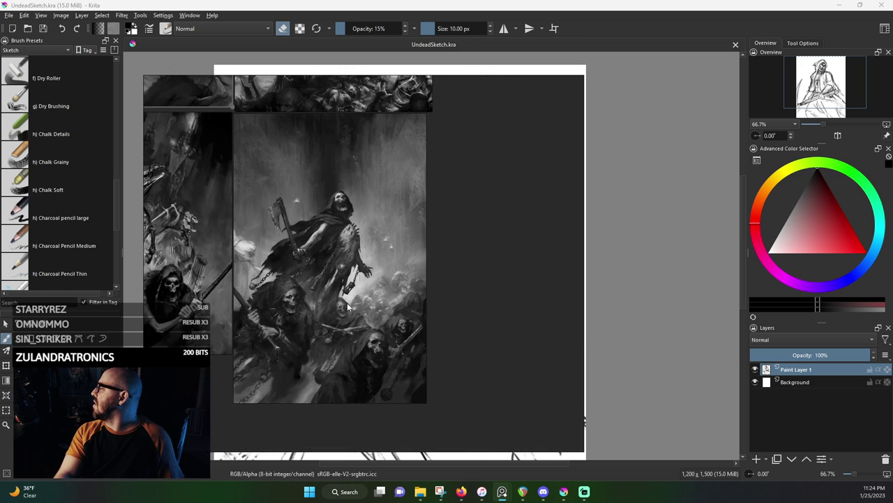
pyautogui.scroll(5, 360, 299)
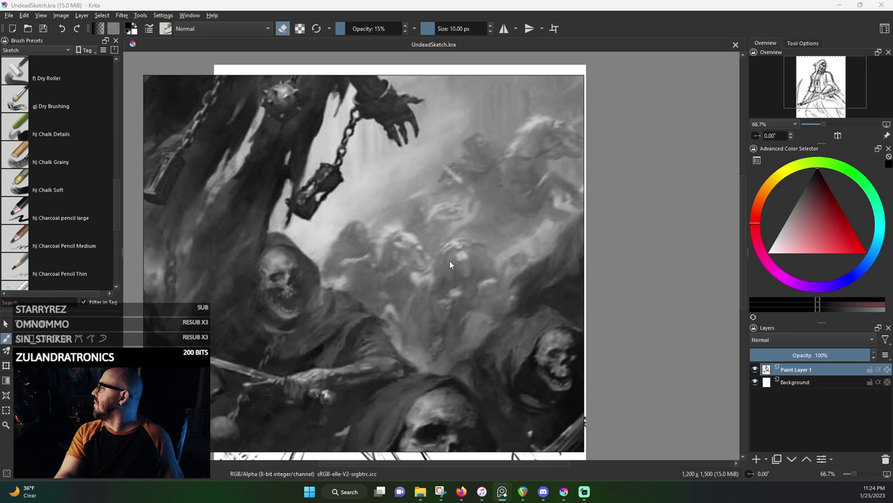
pyautogui.moveTo(450, 264); pyautogui.dragTo(409, 270)
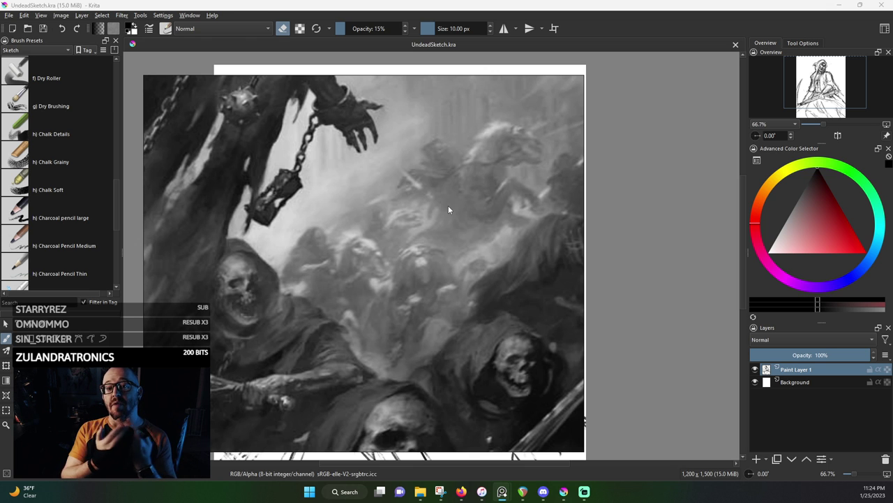
pyautogui.scroll(-5, 410, 252)
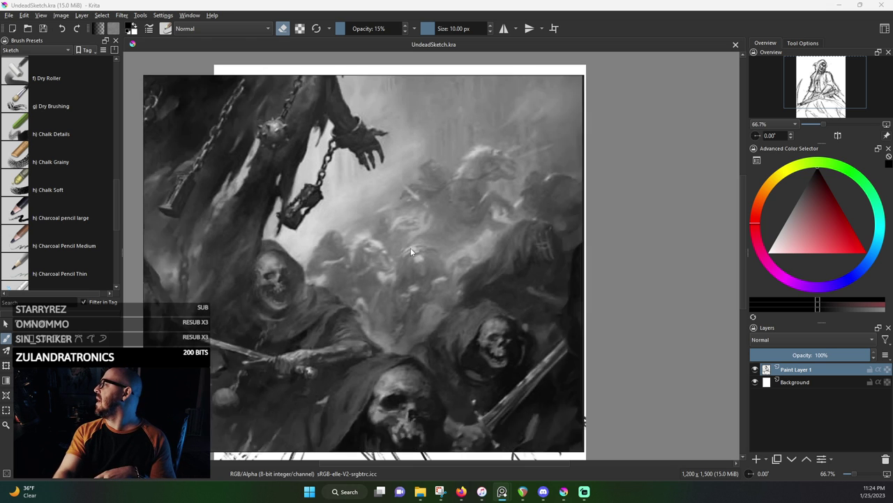
# Examine the hooded skeletons and background crowd in the lower half of the grayscale reference painting with the axe-wielding wraith
pyautogui.scroll(2, 411, 260)
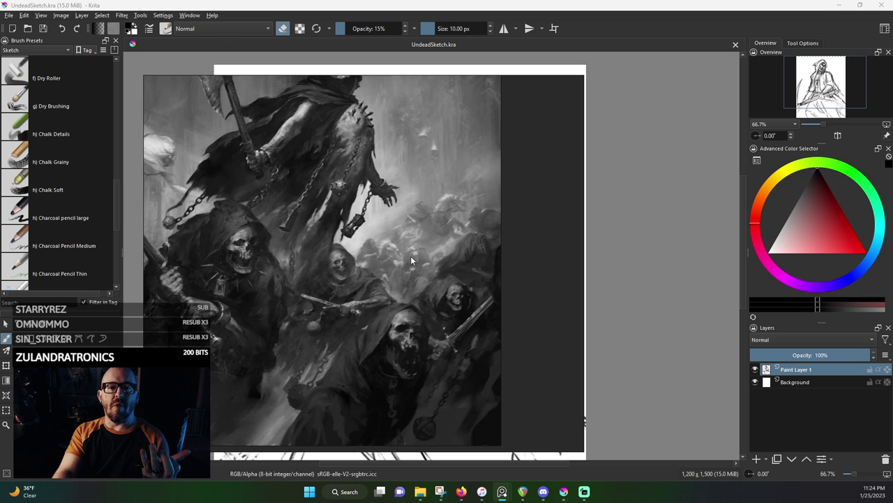
pyautogui.scroll(-2, 386, 236)
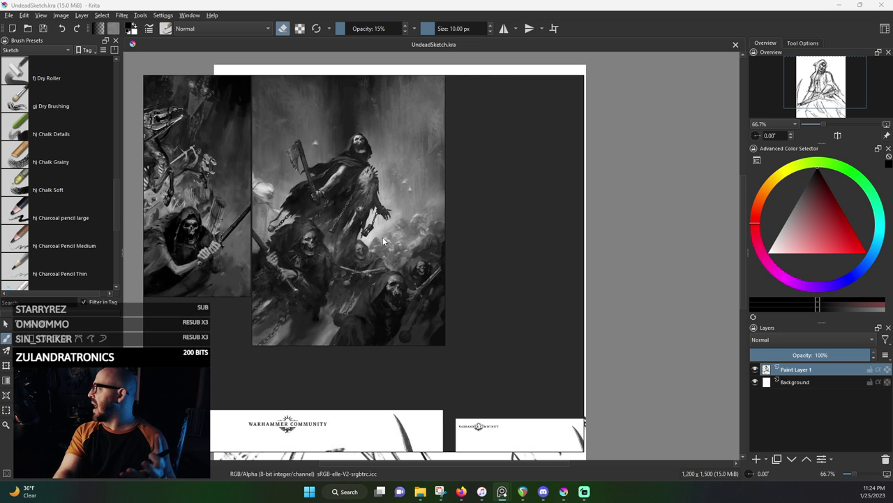
pyautogui.moveTo(382, 238); pyautogui.dragTo(478, 282)
pyautogui.scroll(3, 503, 277)
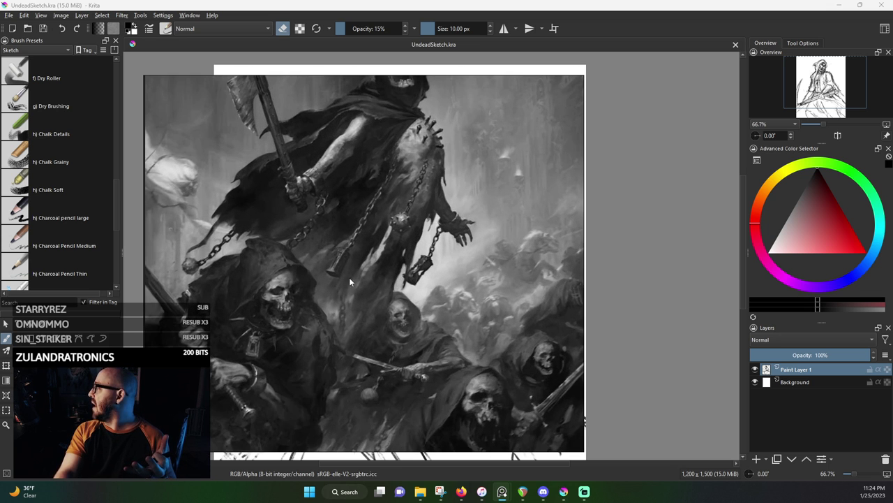
pyautogui.moveTo(418, 289); pyautogui.dragTo(441, 280)
pyautogui.scroll(-2, 376, 311)
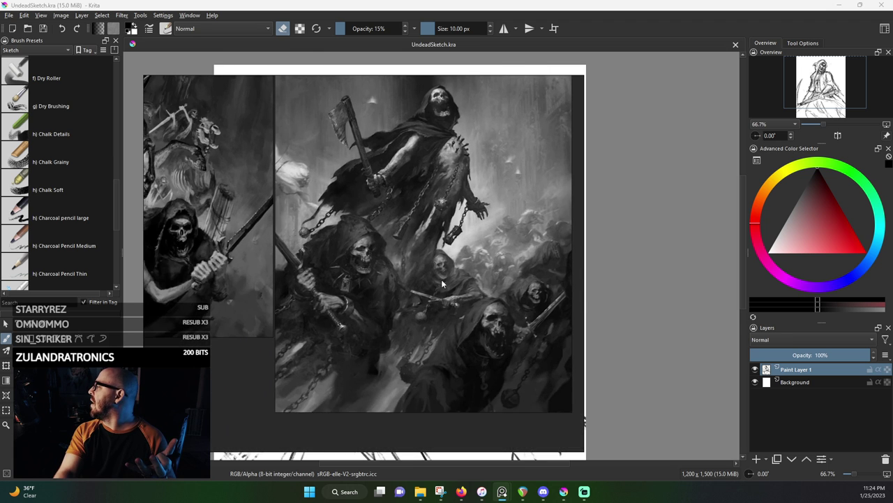
pyautogui.scroll(3, 463, 335)
pyautogui.moveTo(472, 311); pyautogui.dragTo(270, 180)
pyautogui.scroll(2, 340, 247)
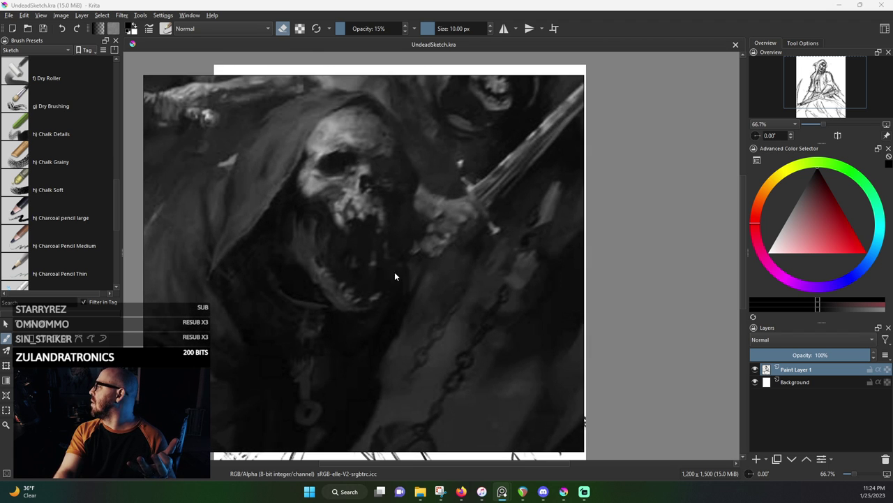
pyautogui.scroll(-5, 304, 148)
pyautogui.moveTo(304, 148); pyautogui.dragTo(409, 324)
# Examine the light and dark values on the axe-wielding wraith's hooded skull, cloak, arm and axe against the background
pyautogui.scroll(2, 406, 217)
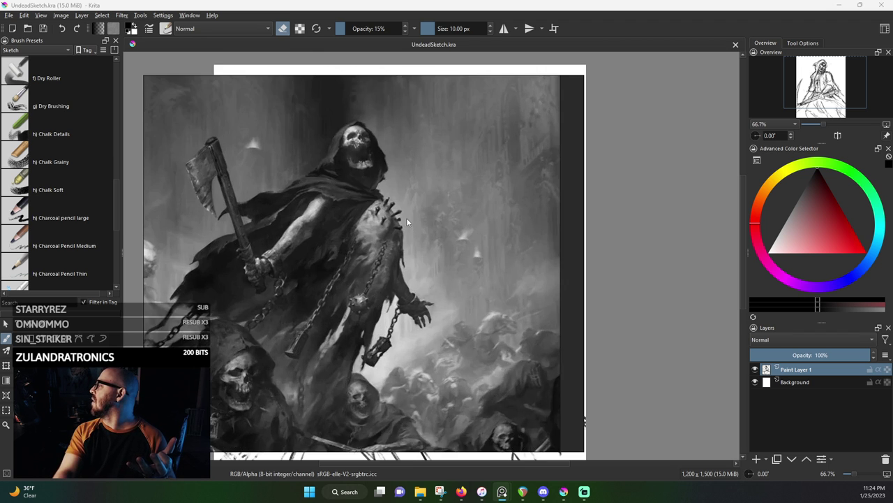
pyautogui.scroll(2, 408, 222)
pyautogui.scroll(2, 408, 275)
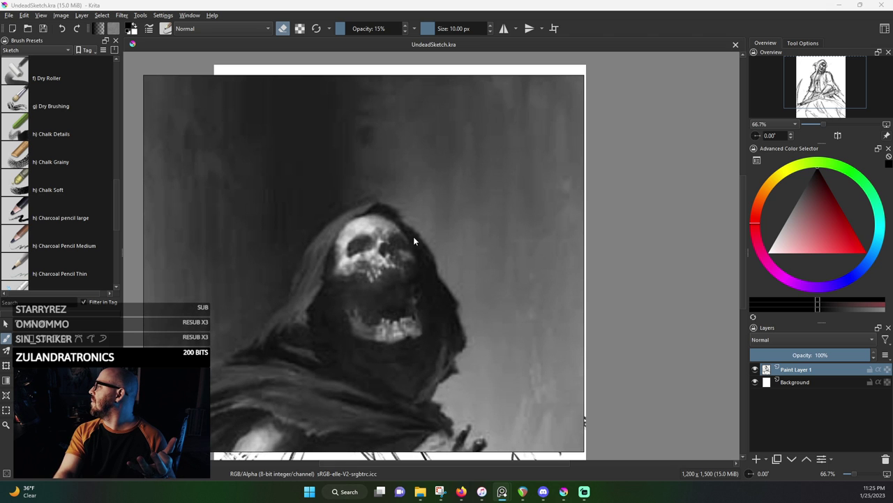
pyautogui.scroll(-2, 389, 276)
pyautogui.scroll(2, 369, 311)
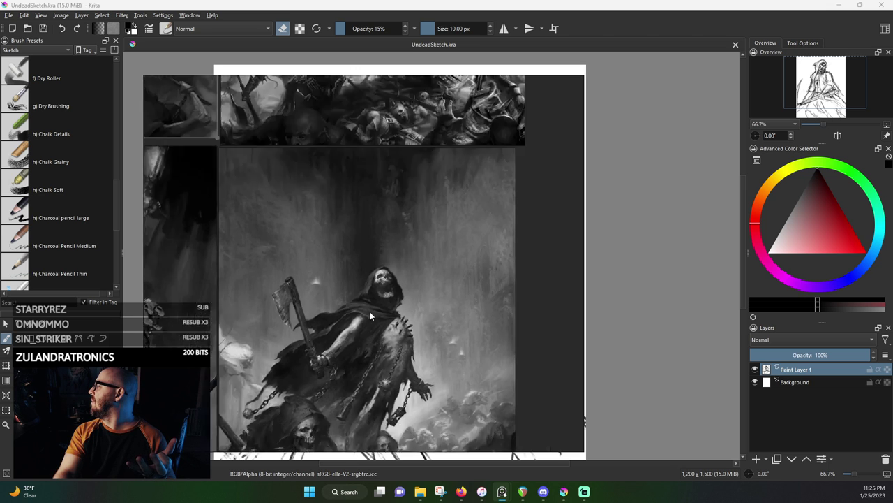
pyautogui.scroll(1, 373, 311)
pyautogui.scroll(-1, 276, 200)
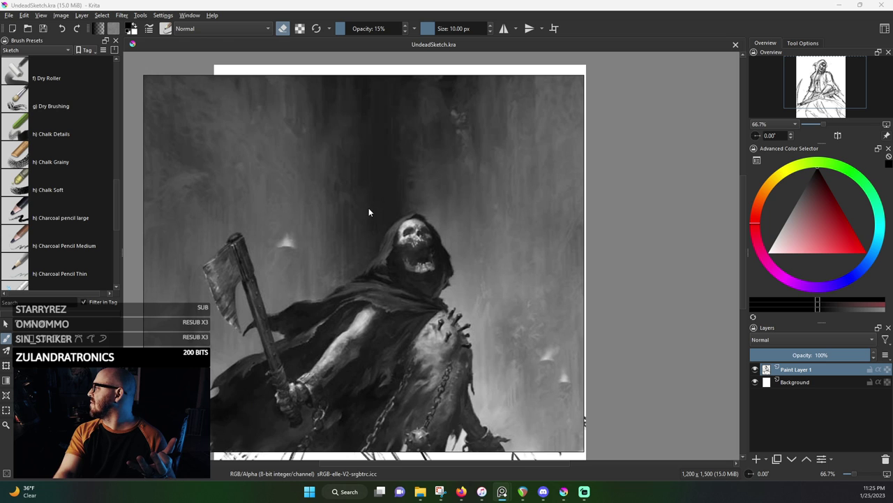
pyautogui.scroll(1, 349, 210)
pyautogui.scroll(-1, 388, 251)
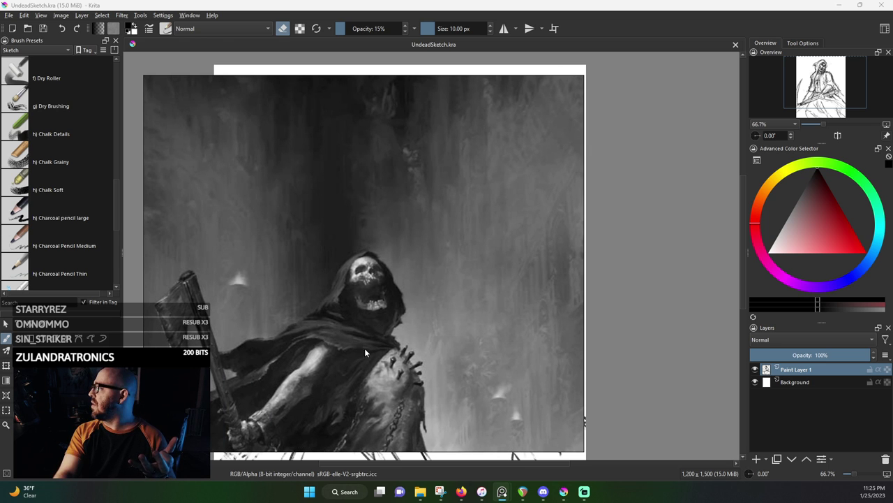
pyautogui.scroll(2, 325, 337)
pyautogui.scroll(-1, 326, 338)
pyautogui.moveTo(292, 356); pyautogui.dragTo(371, 316)
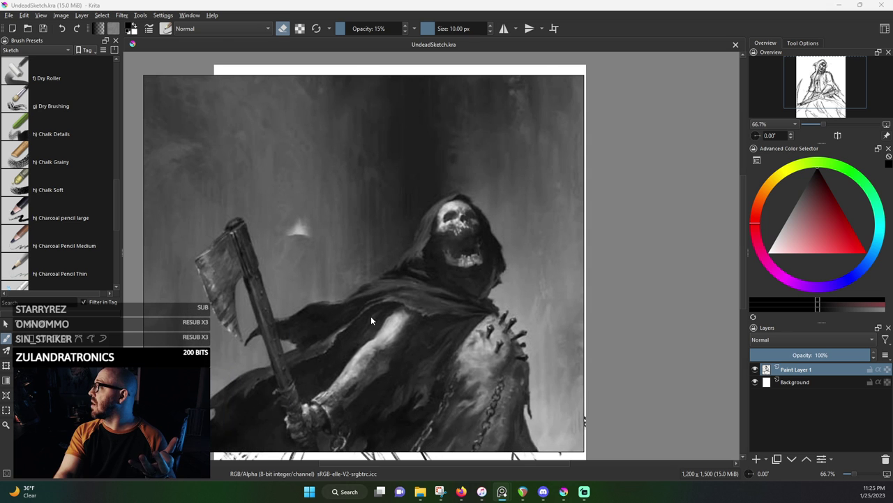
pyautogui.scroll(1, 208, 314)
pyautogui.scroll(-1, 247, 240)
pyautogui.scroll(-1, 247, 242)
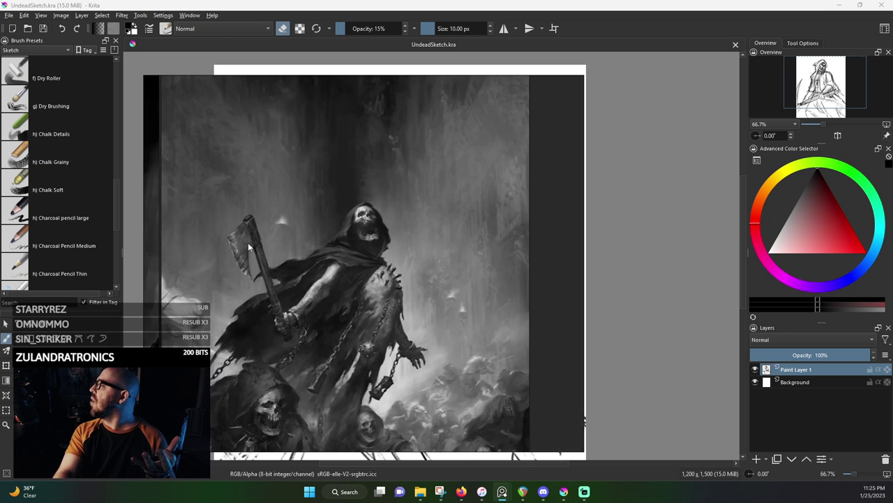
pyautogui.scroll(2, 248, 243)
pyautogui.scroll(-2, 248, 242)
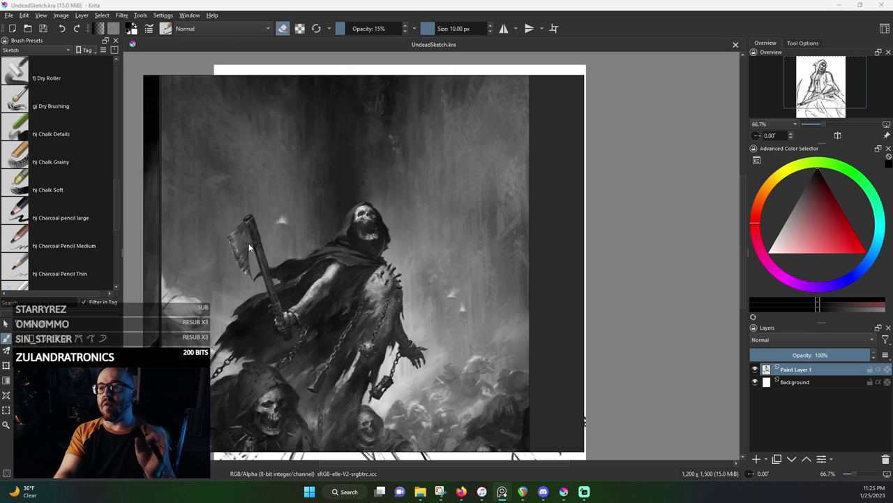
pyautogui.scroll(-2, 299, 275)
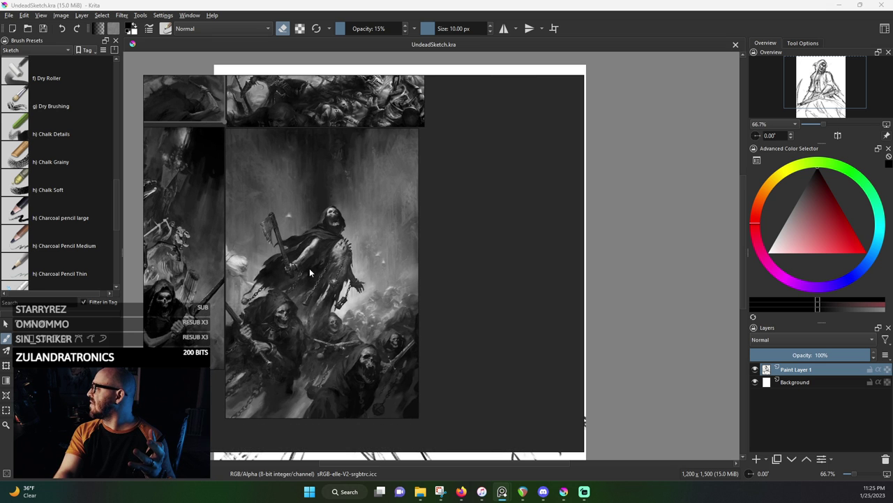
# Examine the skull faces and sword around the lower-right foreground of the axe-wielding wraith painting in grayscale
pyautogui.scroll(1, 309, 268)
pyautogui.scroll(2, 342, 297)
pyautogui.scroll(2, 361, 307)
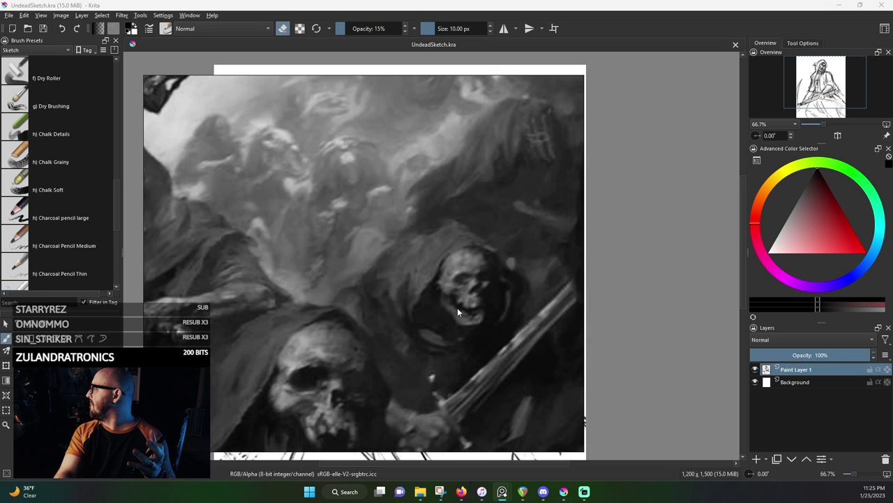
pyautogui.scroll(-3, 355, 240)
pyautogui.moveTo(281, 192); pyautogui.dragTo(391, 341)
pyautogui.scroll(-3, 373, 244)
# Examine the fallen bodies, chains and highlights in the grayscale battlefield painting above the axe-wielding wraith
pyautogui.scroll(5, 395, 269)
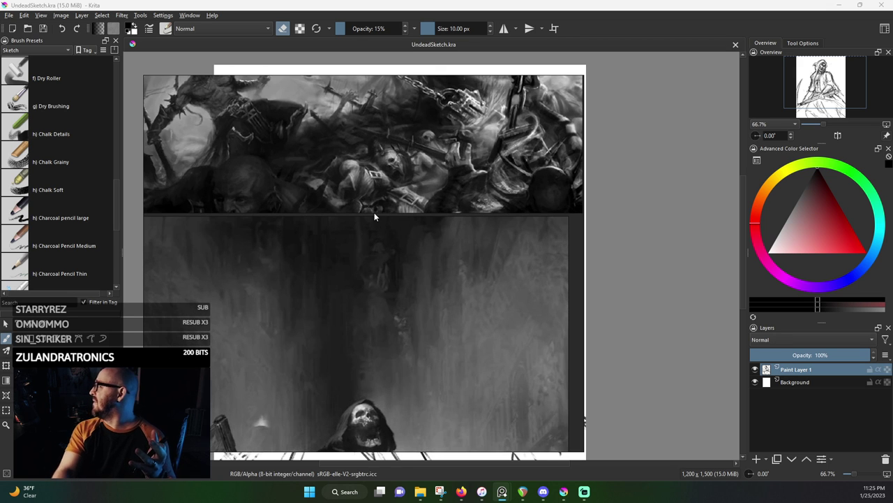
pyautogui.scroll(-3, 374, 212)
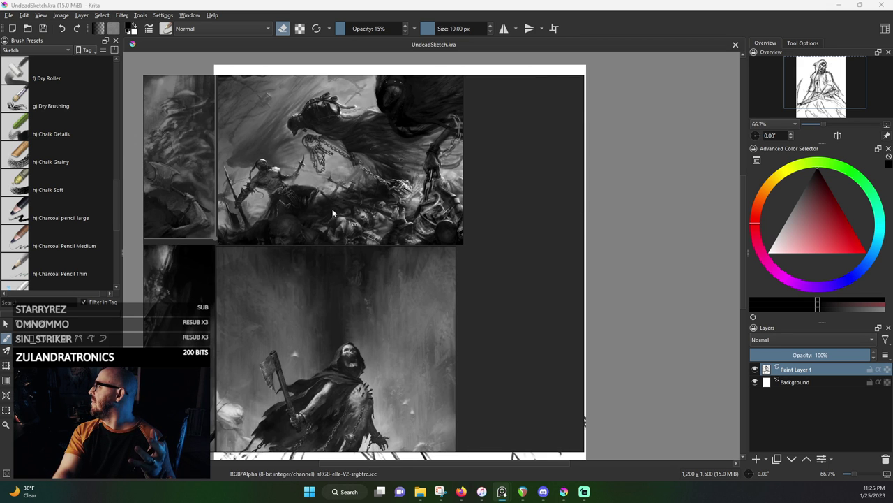
pyautogui.scroll(5, 352, 218)
pyautogui.scroll(-3, 252, 224)
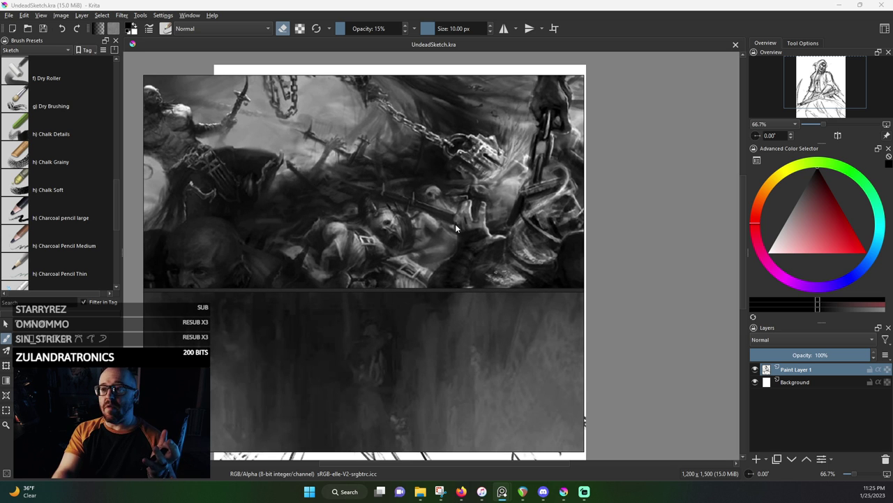
pyautogui.scroll(2, 358, 182)
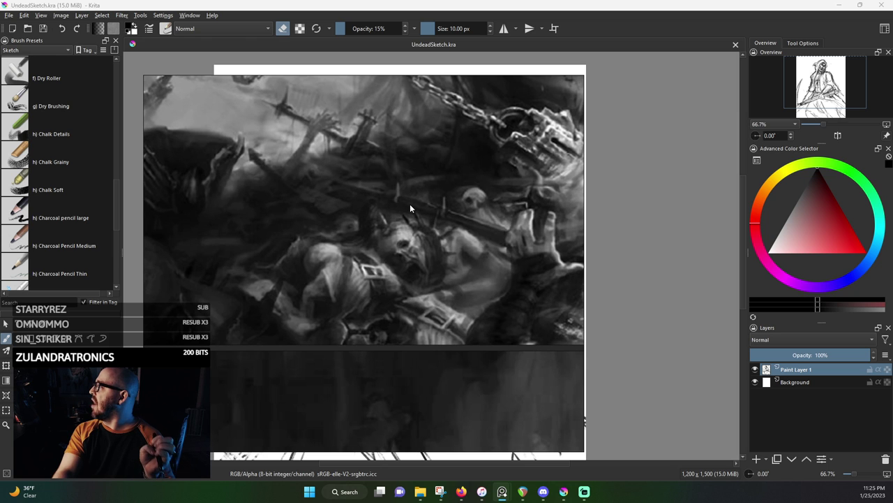
pyautogui.scroll(-4, 382, 243)
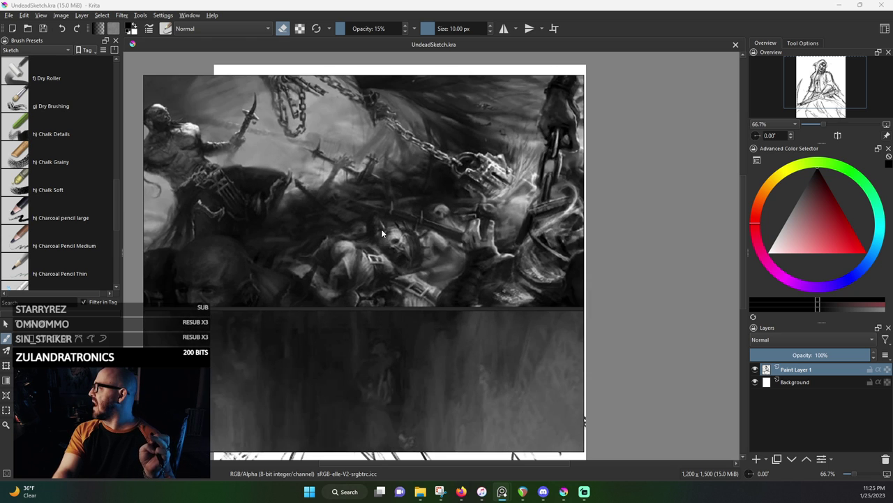
pyautogui.scroll(2, 348, 217)
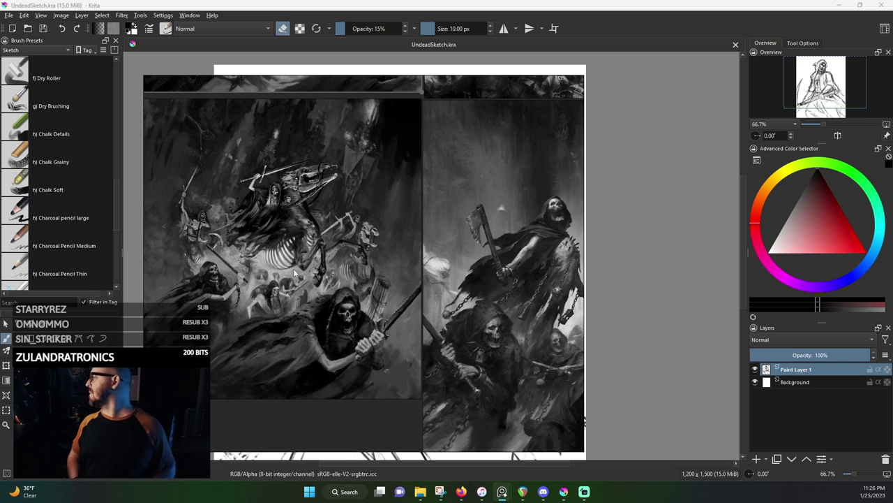
# Turn off grayscale display for the reference canvas
pyautogui.scroll(-2, 288, 288)
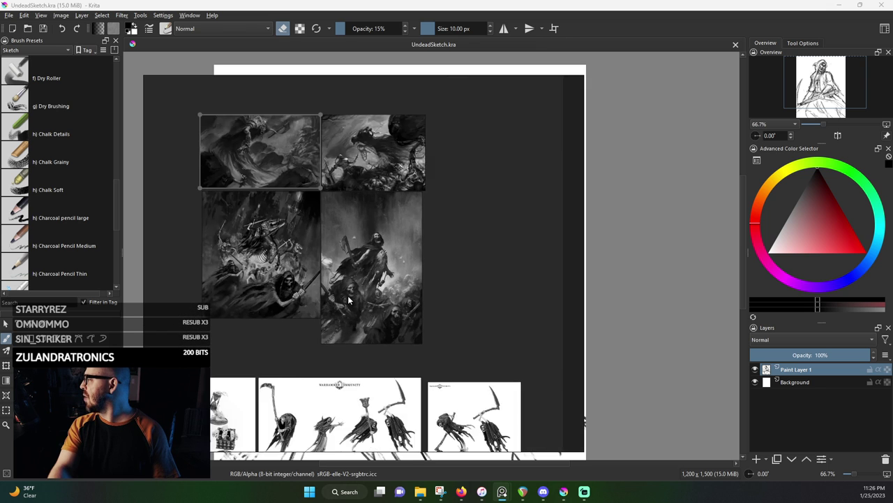
pyautogui.rightClick(464, 259)
pyautogui.moveTo(489, 388)
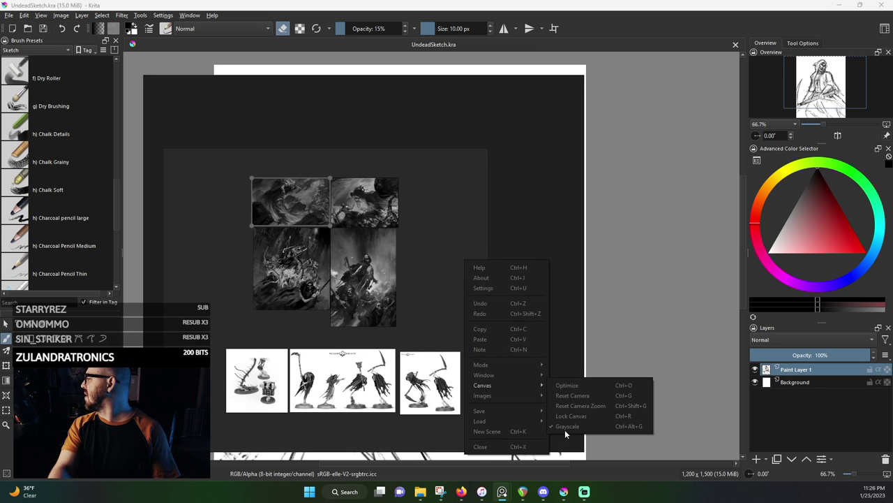
pyautogui.click(565, 428)
# Examine the colours of the axe-wielding wraith painting up close and alongside the neighbouring reference paintings
pyautogui.scroll(2, 373, 260)
pyautogui.moveTo(320, 285); pyautogui.dragTo(433, 268)
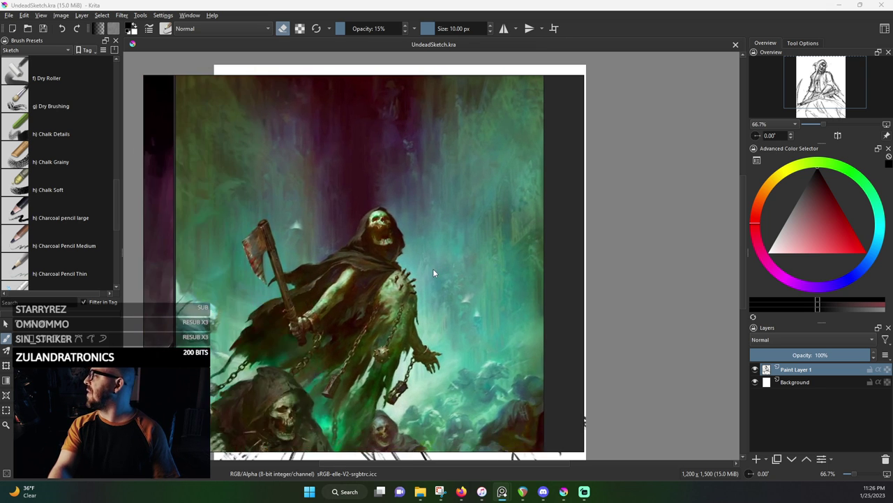
pyautogui.scroll(1, 383, 244)
pyautogui.moveTo(383, 244); pyautogui.dragTo(381, 189)
pyautogui.scroll(-1, 381, 190)
pyautogui.scroll(-2, 372, 189)
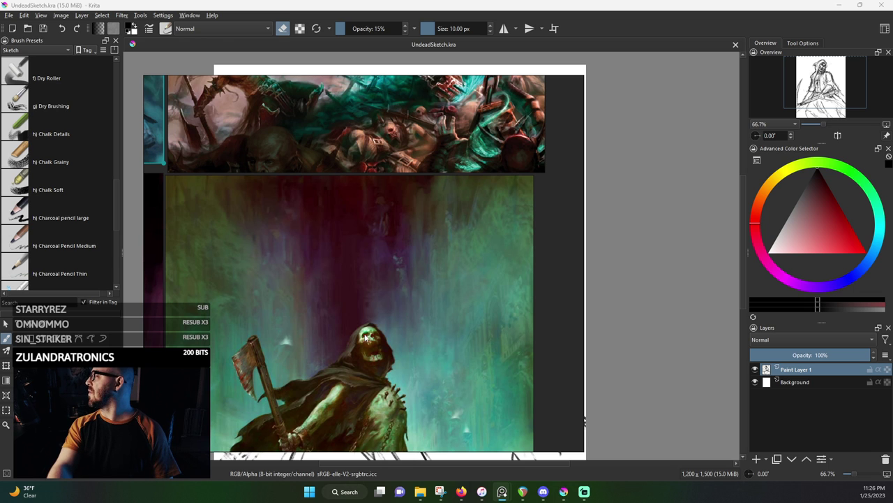
pyautogui.scroll(-3, 366, 333)
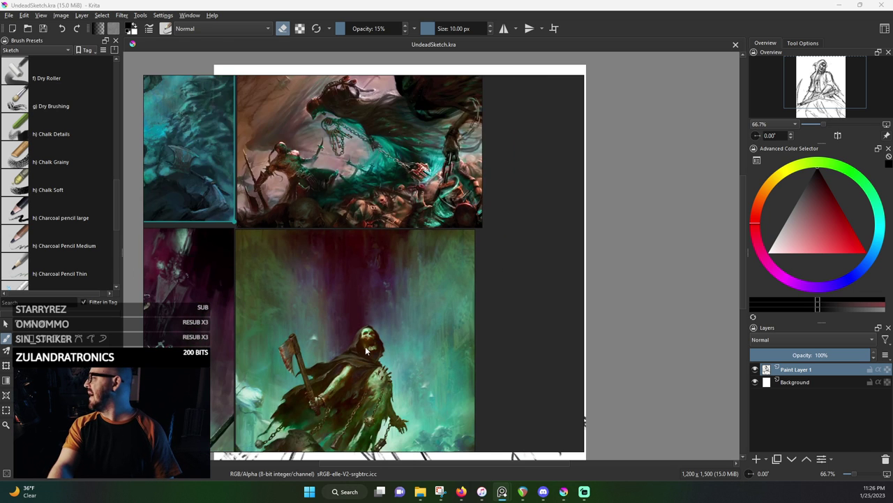
pyautogui.moveTo(366, 346); pyautogui.dragTo(368, 223)
pyautogui.scroll(1, 370, 236)
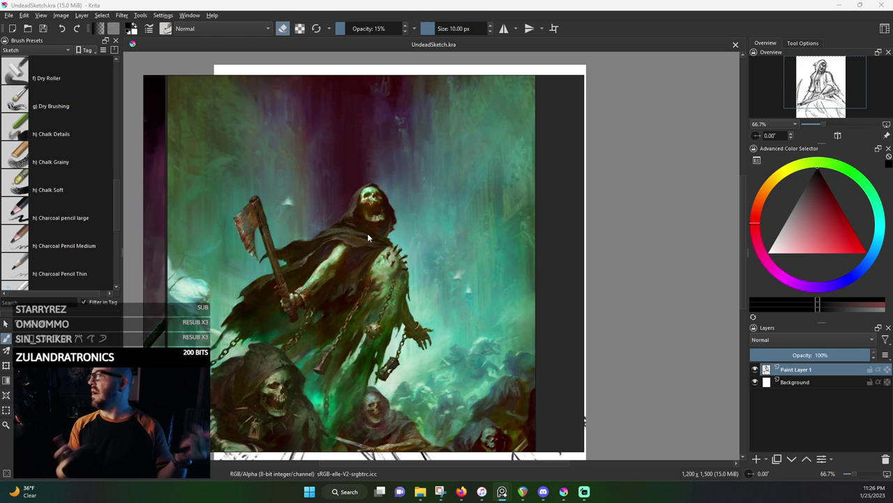
pyautogui.scroll(-2, 367, 233)
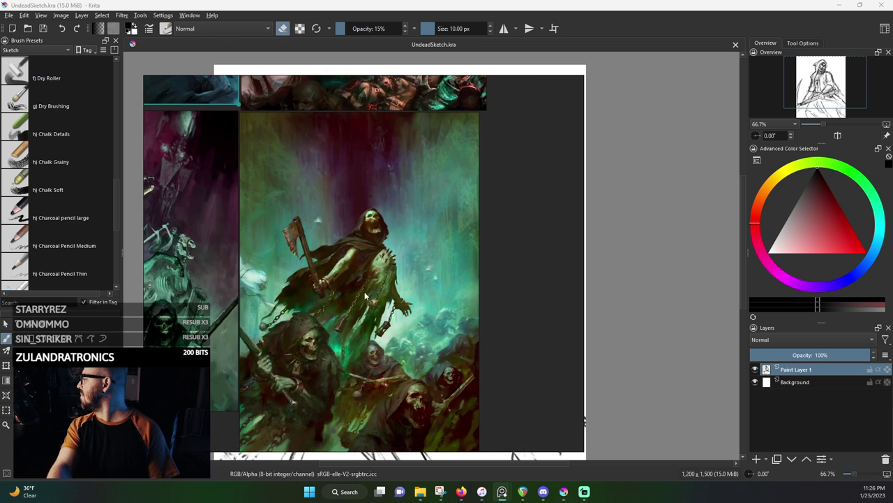
pyautogui.scroll(-2, 418, 320)
pyautogui.scroll(5, 417, 320)
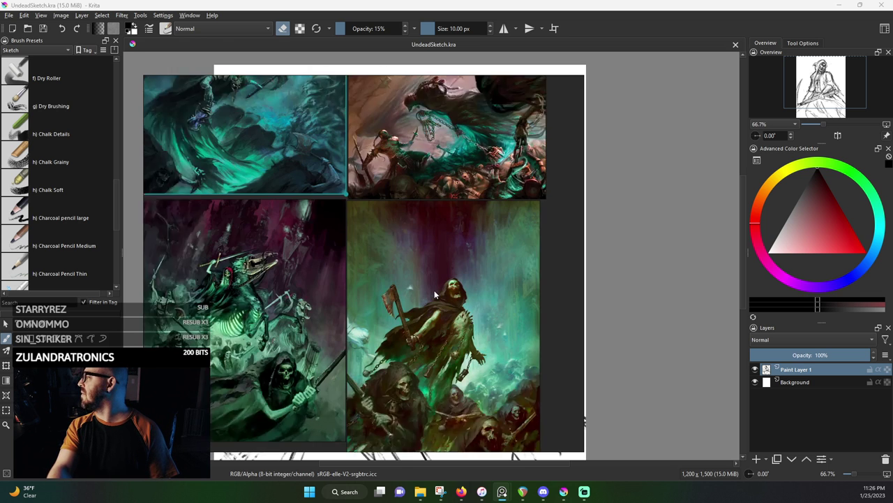
pyautogui.scroll(-3, 468, 240)
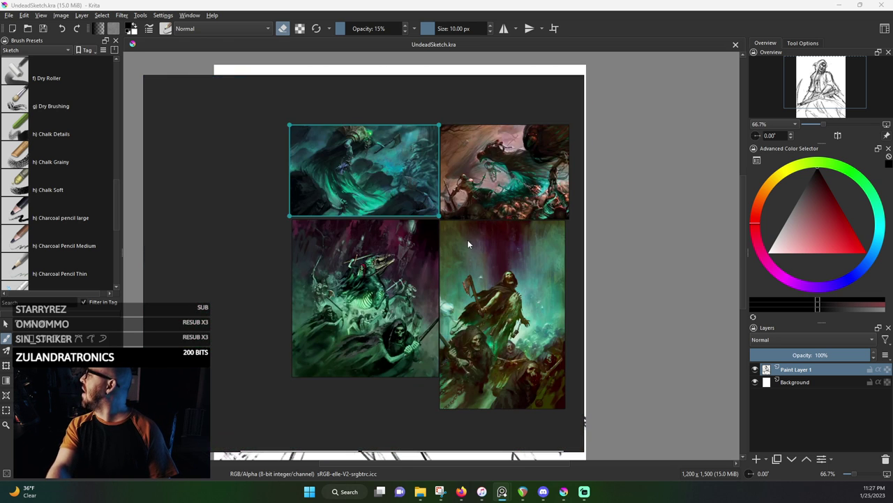
# Compare the colours and focal contrast of the skeletal horse rider painting with the axe-wielding wraith painting beside it
pyautogui.scroll(4, 481, 275)
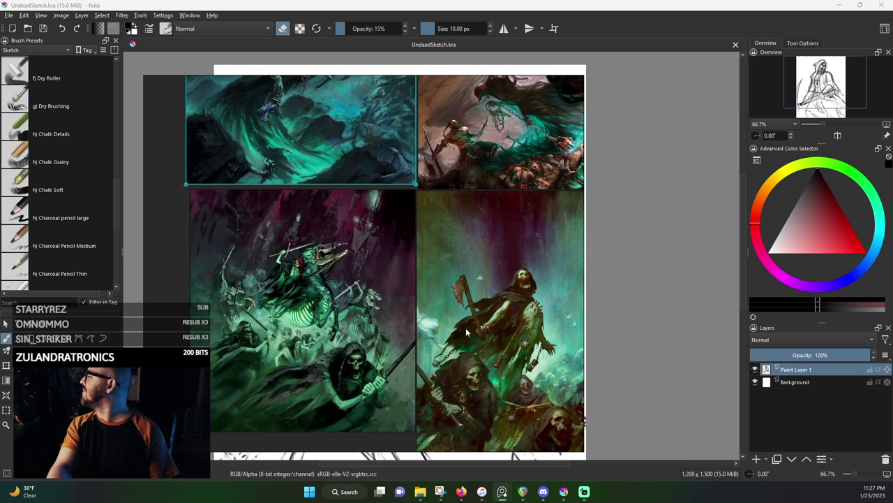
pyautogui.scroll(4, 457, 286)
pyautogui.scroll(-2, 425, 202)
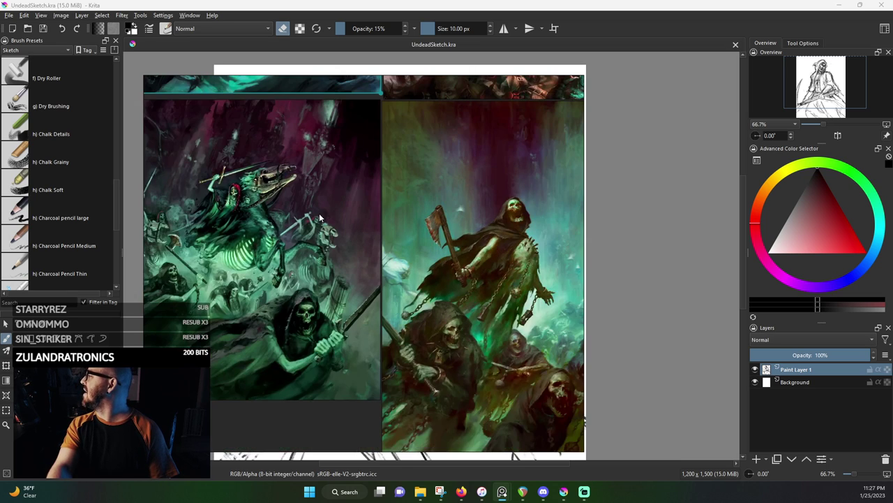
pyautogui.scroll(3, 319, 213)
pyautogui.scroll(2, 356, 242)
pyautogui.scroll(2, 355, 241)
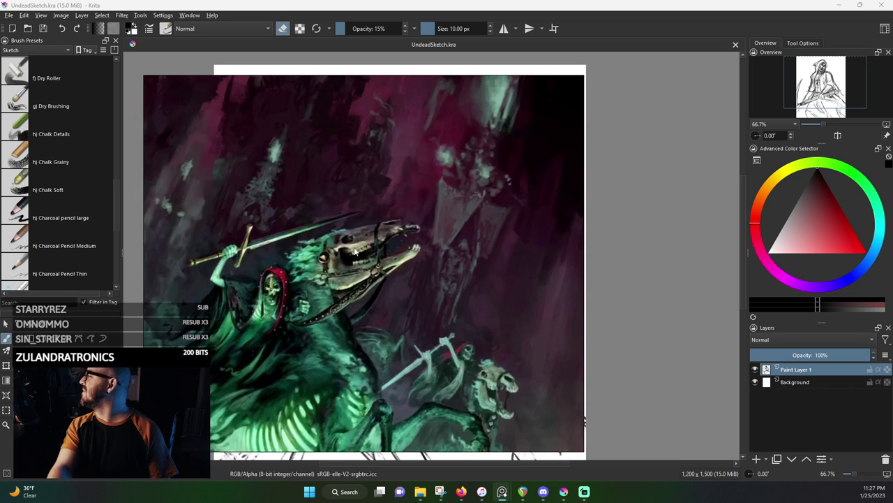
pyautogui.scroll(-3, 355, 244)
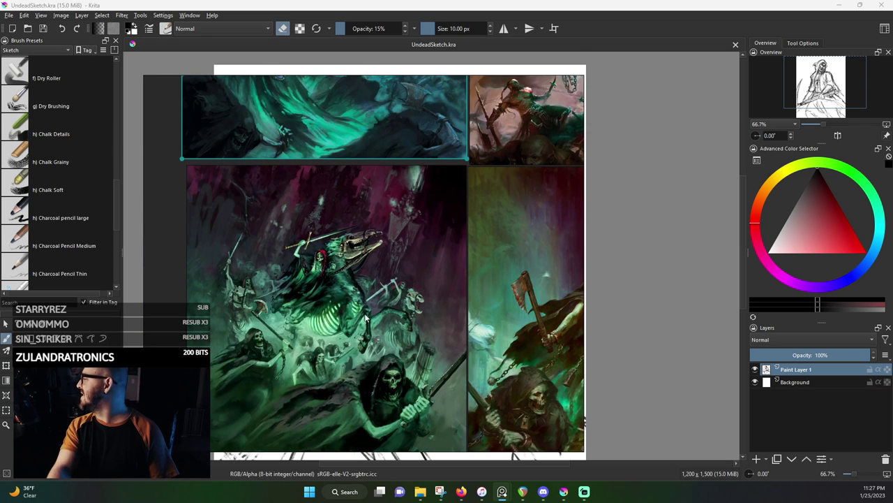
pyautogui.scroll(3, 324, 307)
pyautogui.scroll(-3, 325, 305)
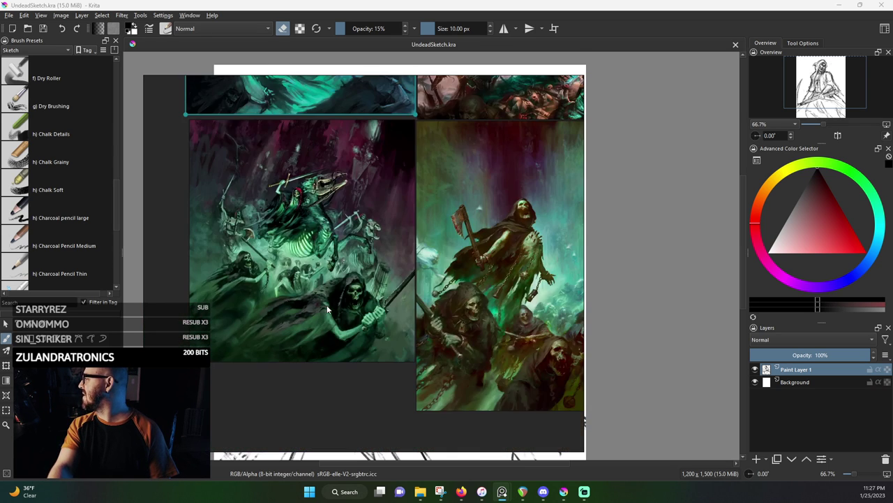
# Examine the skeletal figures beneath the axe-wielding wraith and the colours of the chained battlefield painting up close
pyautogui.moveTo(418, 293); pyautogui.dragTo(215, 257)
pyautogui.scroll(2, 323, 317)
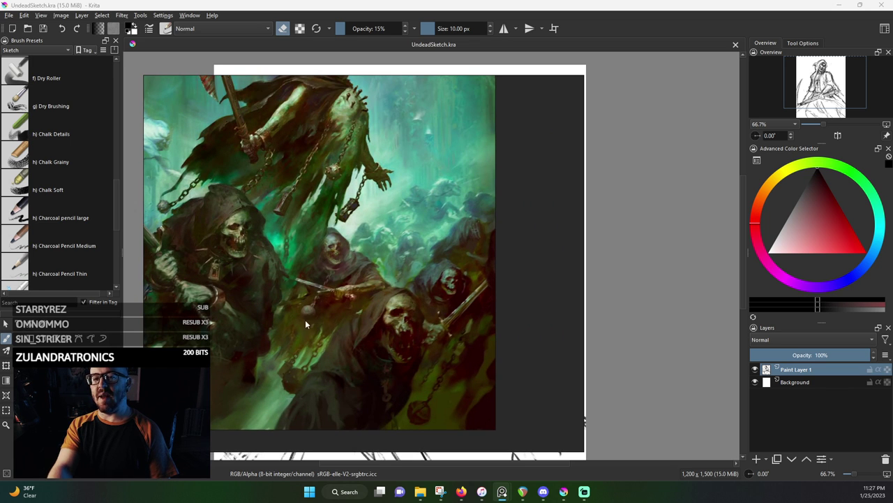
pyautogui.scroll(-5, 305, 319)
pyautogui.moveTo(313, 227); pyautogui.dragTo(398, 302)
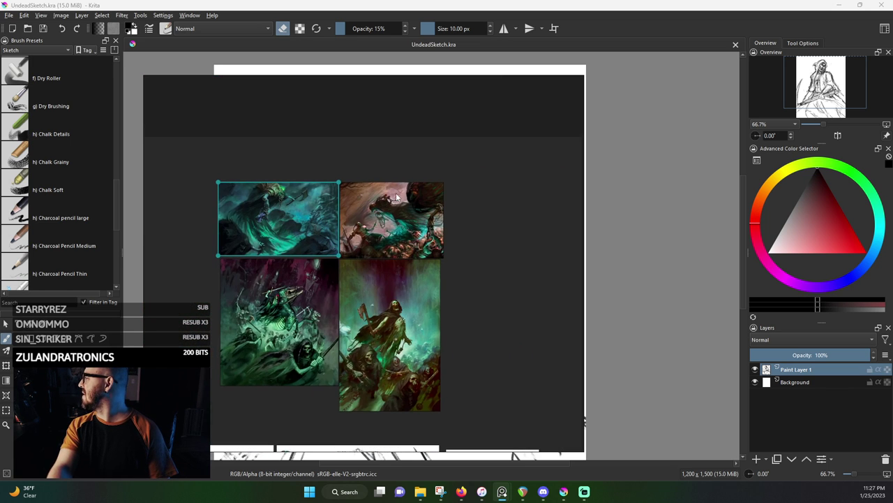
pyautogui.scroll(5, 397, 197)
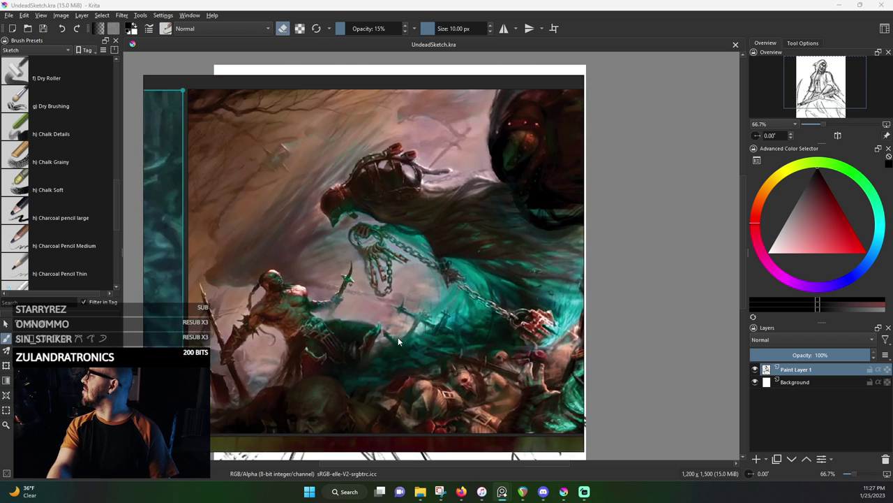
pyautogui.scroll(-2, 391, 293)
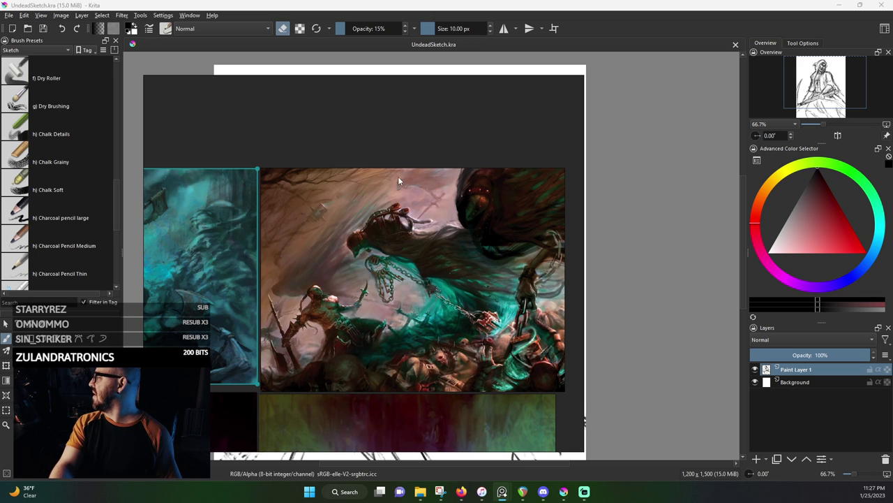
pyautogui.scroll(3, 349, 179)
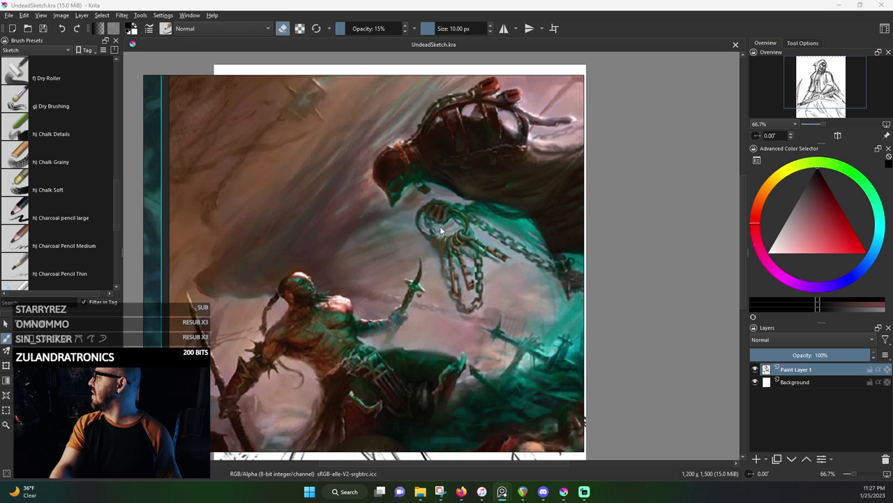
pyautogui.scroll(-3, 426, 238)
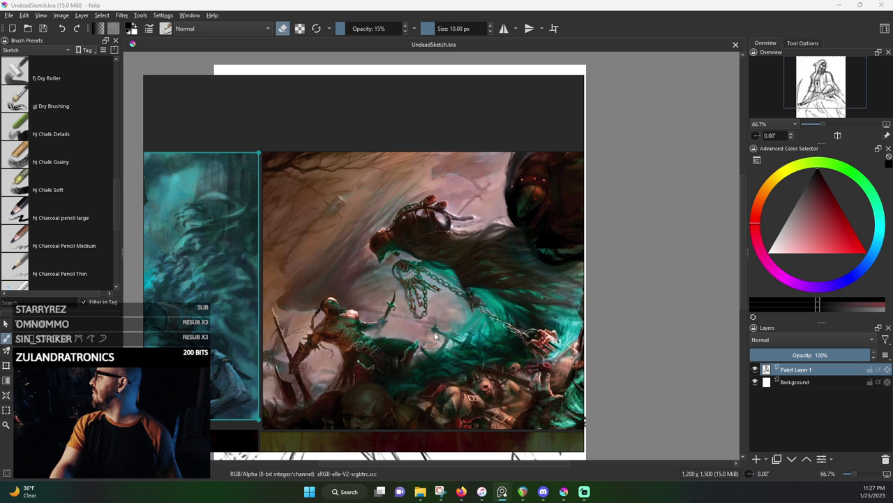
pyautogui.scroll(-1, 434, 335)
pyautogui.scroll(2, 430, 332)
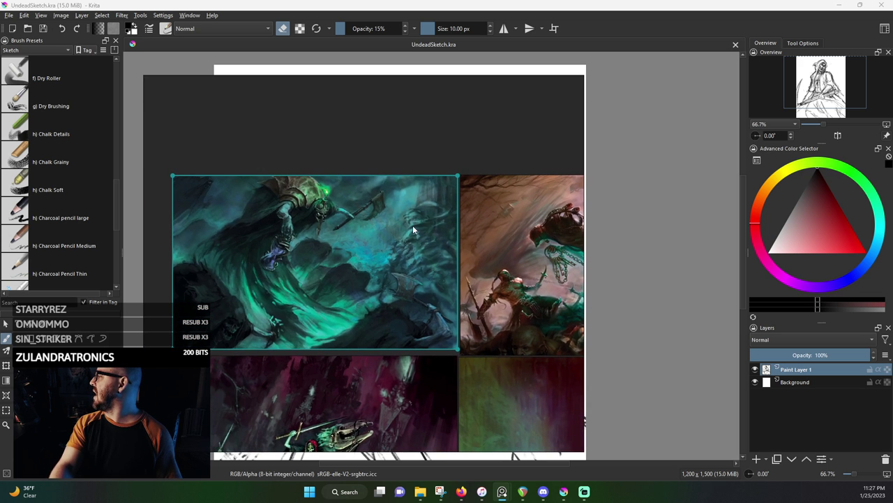
# Examine the glow and teal tones of the hourglass-carrying wraith painting up close and at a distance
pyautogui.scroll(2, 243, 272)
pyautogui.scroll(2, 275, 246)
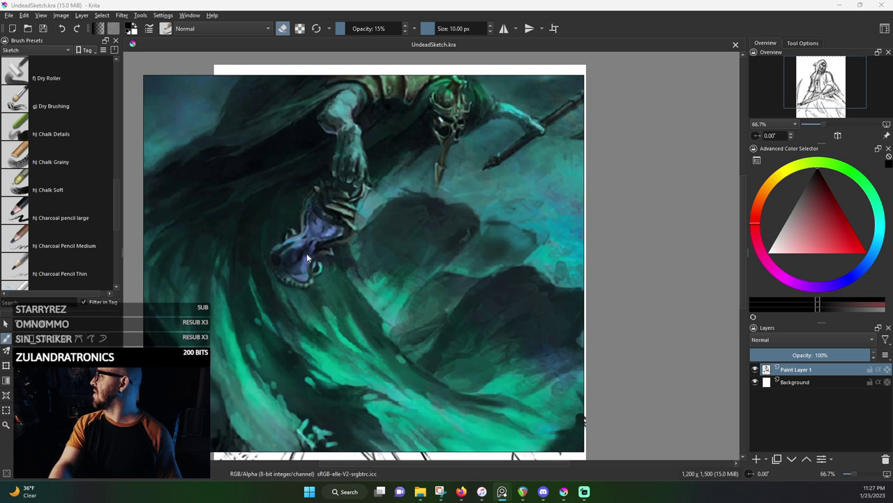
pyautogui.moveTo(400, 216); pyautogui.dragTo(281, 415)
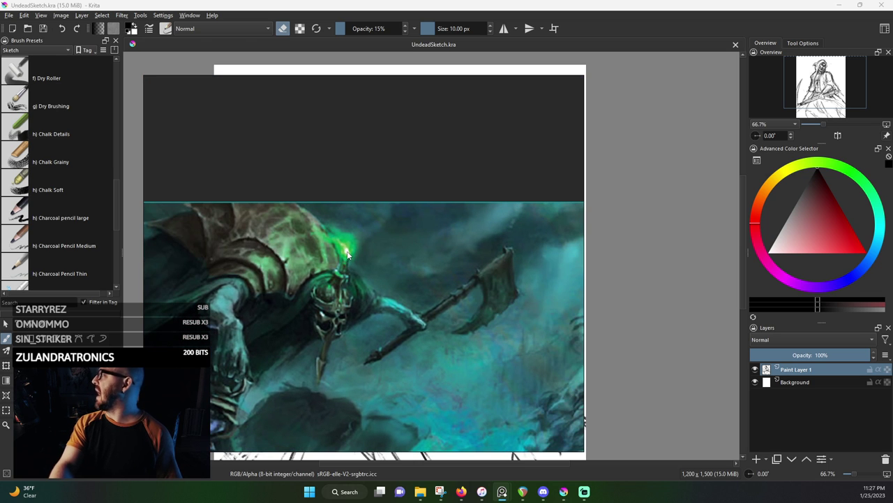
pyautogui.scroll(-1, 348, 257)
pyautogui.scroll(-5, 348, 256)
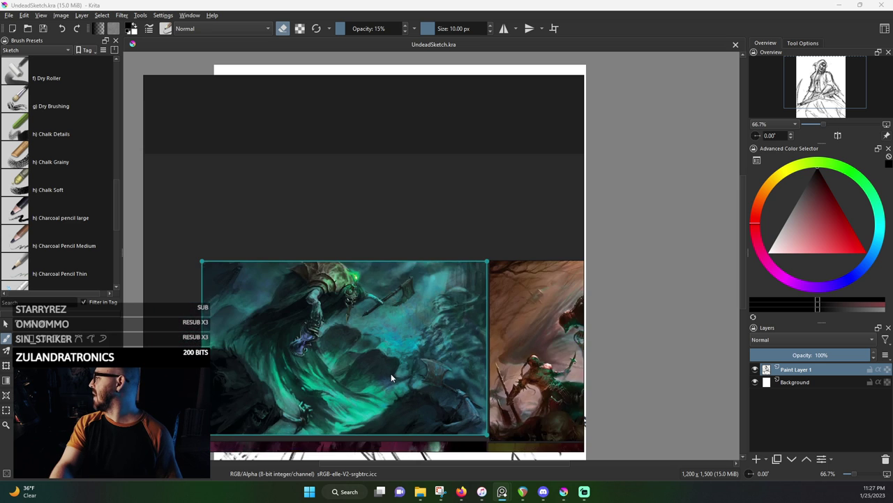
pyautogui.moveTo(390, 364); pyautogui.dragTo(328, 254)
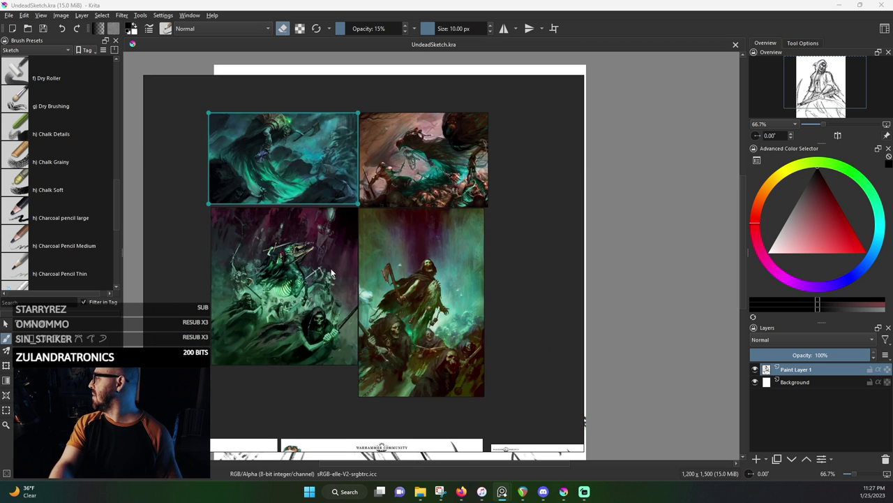
# Compare the colour schemes and focal points of the four reference paintings across the board
pyautogui.scroll(-3, 377, 338)
pyautogui.moveTo(380, 351); pyautogui.dragTo(319, 231)
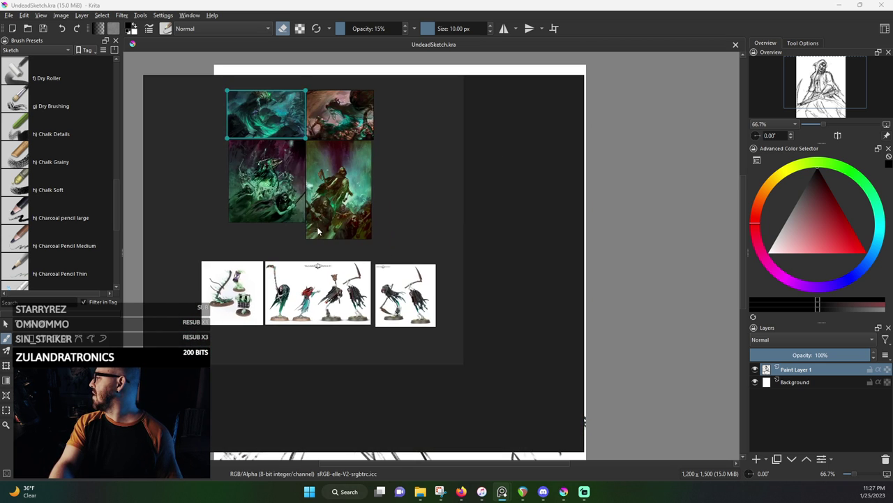
pyautogui.moveTo(458, 195)
pyautogui.mouseDown()
pyautogui.moveTo(172, 260)
pyautogui.moveTo(413, 211)
pyautogui.moveTo(424, 249)
pyautogui.mouseUp()
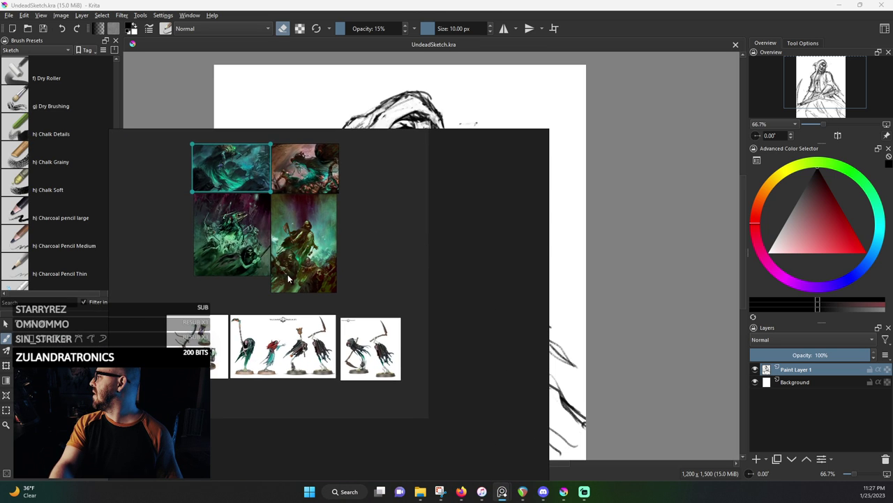
pyautogui.scroll(2, 289, 279)
pyautogui.moveTo(518, 259); pyautogui.dragTo(558, 254)
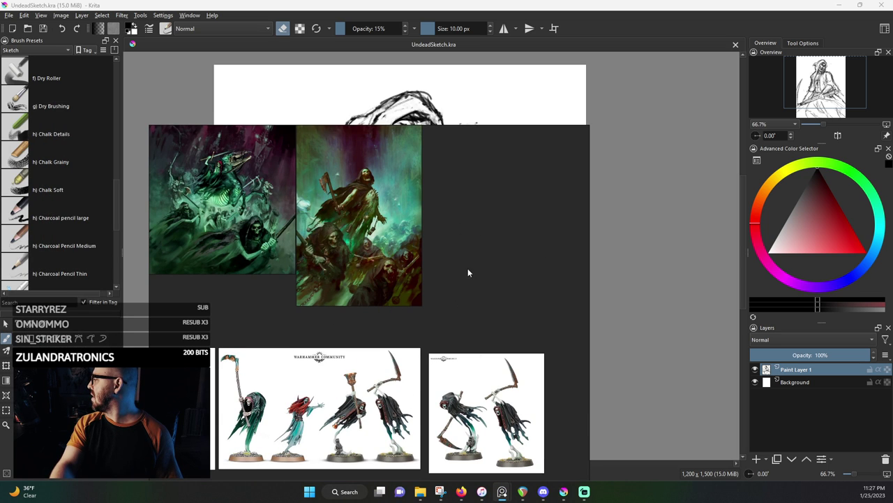
pyautogui.moveTo(468, 272)
pyautogui.mouseDown()
pyautogui.moveTo(170, 250)
pyautogui.moveTo(450, 246)
pyautogui.mouseUp()
pyautogui.scroll(3, 357, 208)
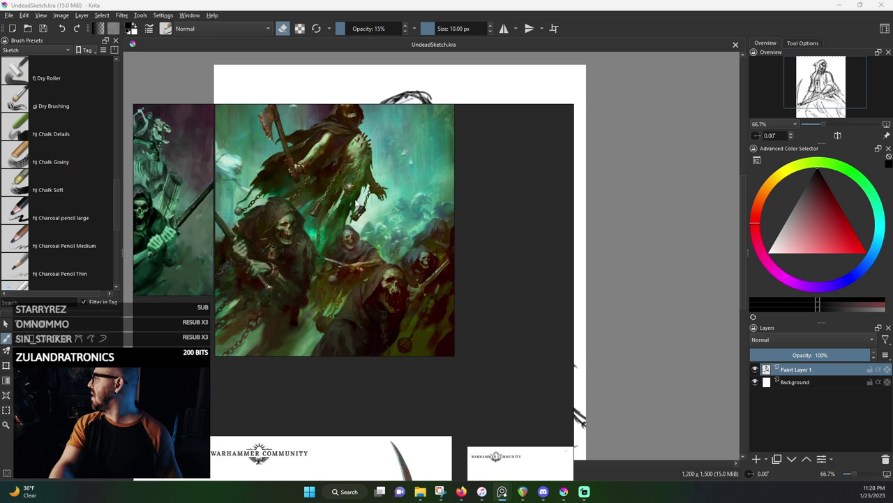
pyautogui.moveTo(356, 199); pyautogui.dragTo(511, 312)
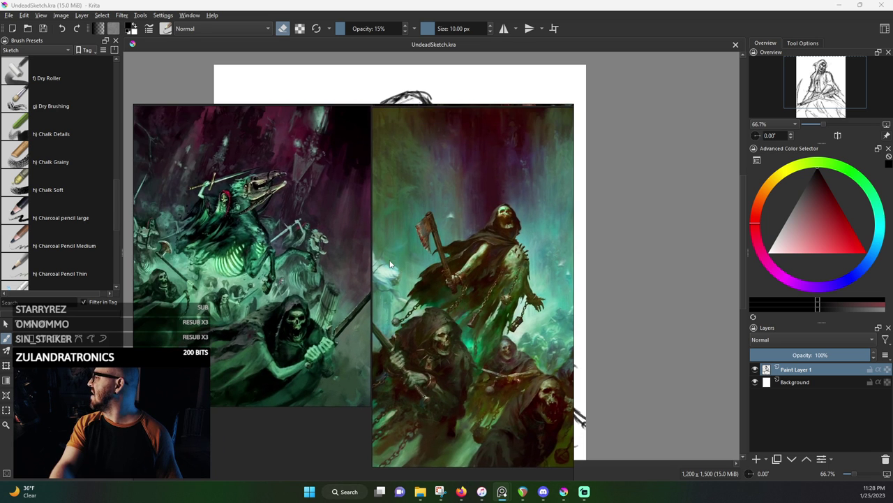
pyautogui.moveTo(382, 287); pyautogui.dragTo(453, 319)
pyautogui.moveTo(419, 167); pyautogui.dragTo(430, 331)
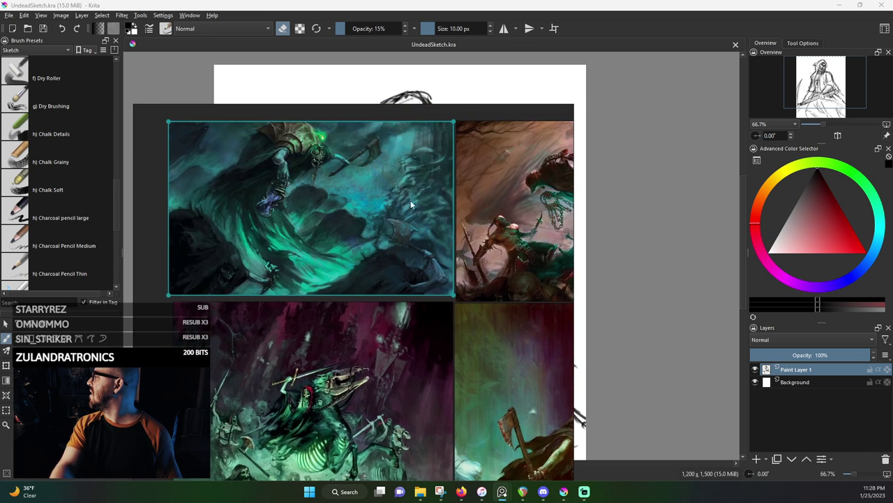
pyautogui.moveTo(423, 217)
pyautogui.mouseDown()
pyautogui.moveTo(288, 230)
pyautogui.moveTo(412, 110)
pyautogui.mouseUp()
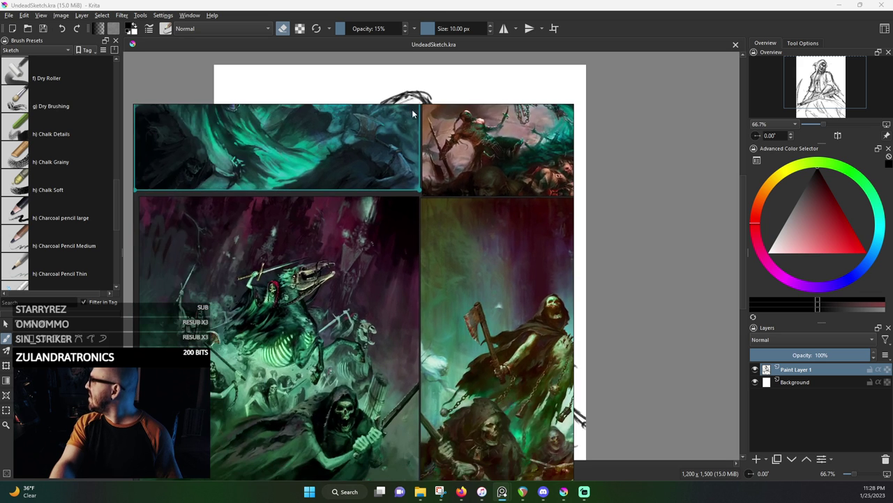
# Examine the colours of the ghostly miniature photos placed below the reference paintings
pyautogui.moveTo(319, 327)
pyautogui.mouseDown()
pyautogui.moveTo(362, 301)
pyautogui.moveTo(472, 129)
pyautogui.mouseUp()
pyautogui.moveTo(396, 361); pyautogui.dragTo(282, 77)
pyautogui.scroll(-4, 327, 224)
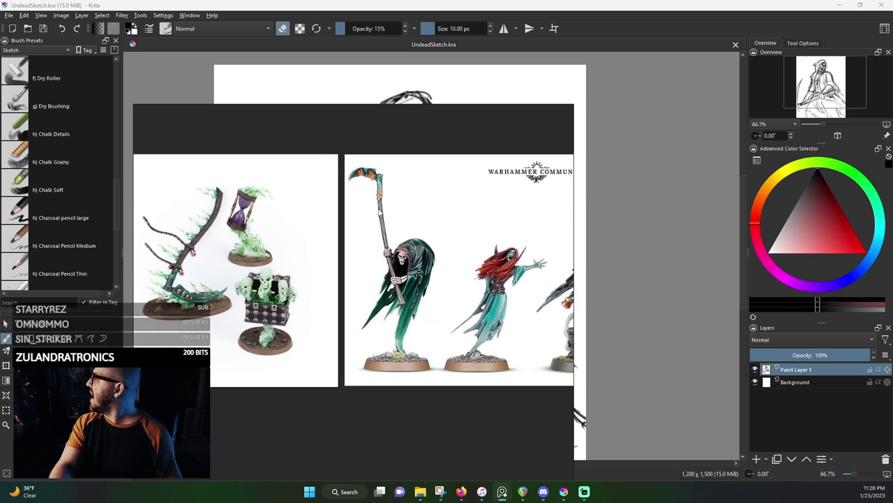
pyautogui.moveTo(425, 230)
pyautogui.mouseDown()
pyautogui.moveTo(133, 205)
pyautogui.moveTo(414, 217)
pyautogui.moveTo(411, 225)
pyautogui.mouseUp()
pyautogui.scroll(-4, 410, 224)
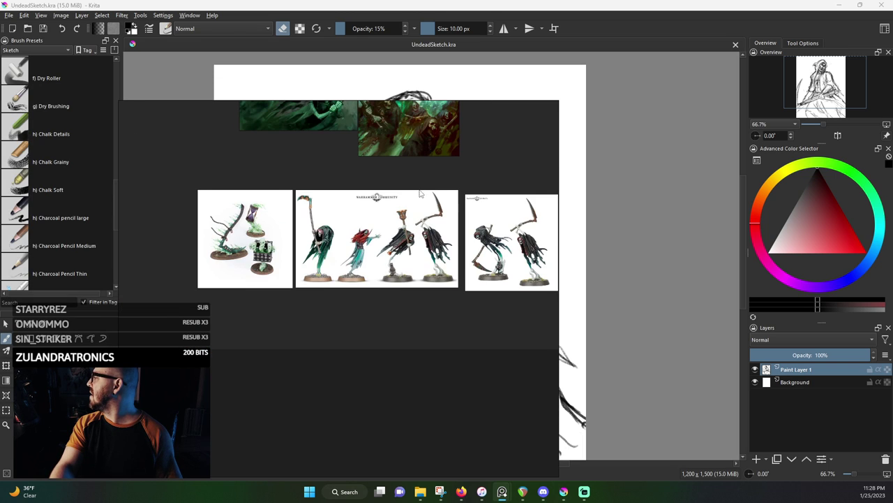
# Examine the lighting on the axe-wielding wraith's skull, arm and torso up close
pyautogui.scroll(8, 411, 227)
pyautogui.moveTo(379, 187); pyautogui.dragTo(360, 295)
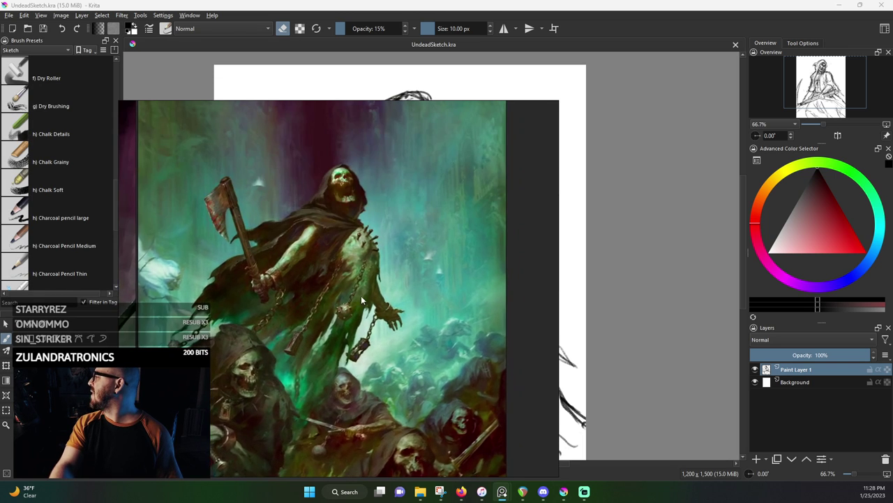
pyautogui.scroll(4, 339, 220)
pyautogui.moveTo(339, 219); pyautogui.dragTo(411, 210)
pyautogui.scroll(-2, 411, 215)
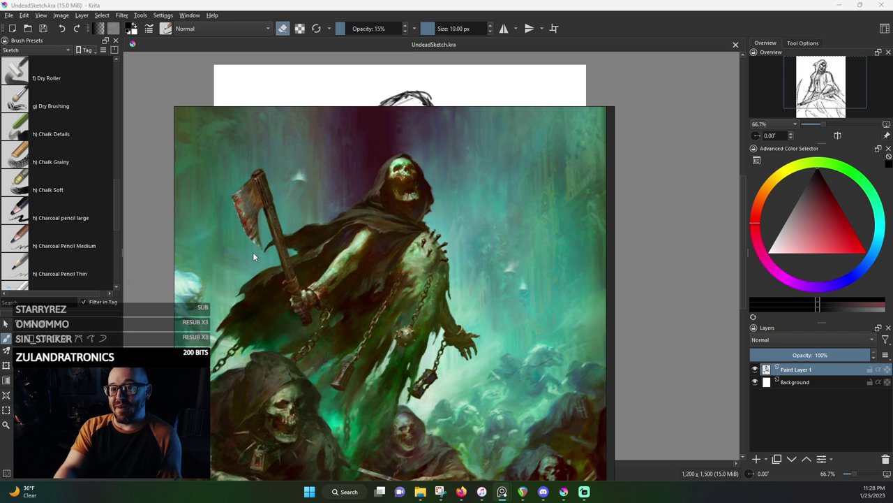
# Compare the hooded skeletons at the foot of the axe-wielding wraith painting with the lighting on its main figure
pyautogui.scroll(-3, 259, 251)
pyautogui.scroll(6, 375, 397)
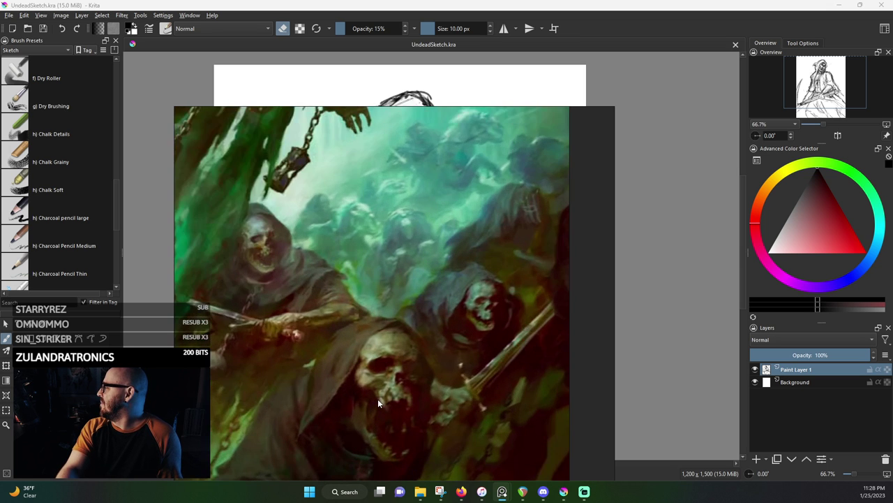
pyautogui.scroll(-3, 484, 348)
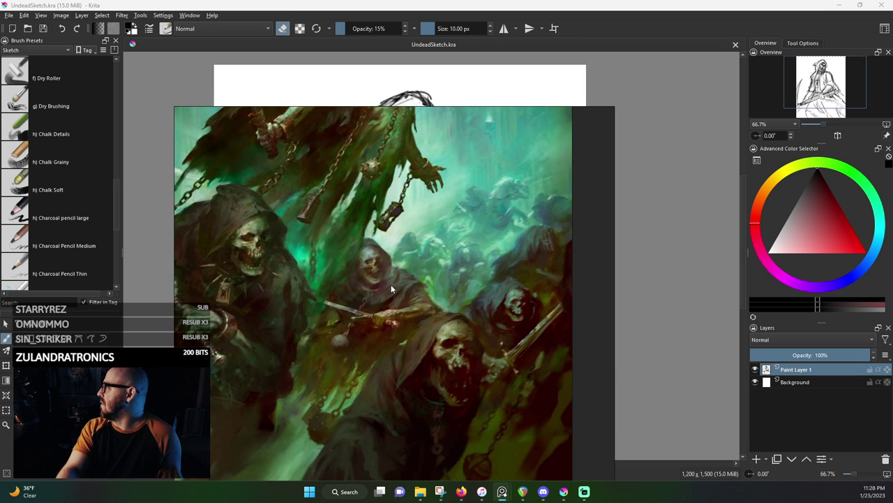
pyautogui.scroll(-1, 381, 290)
pyautogui.moveTo(381, 290); pyautogui.dragTo(485, 354)
pyautogui.scroll(-4, 434, 366)
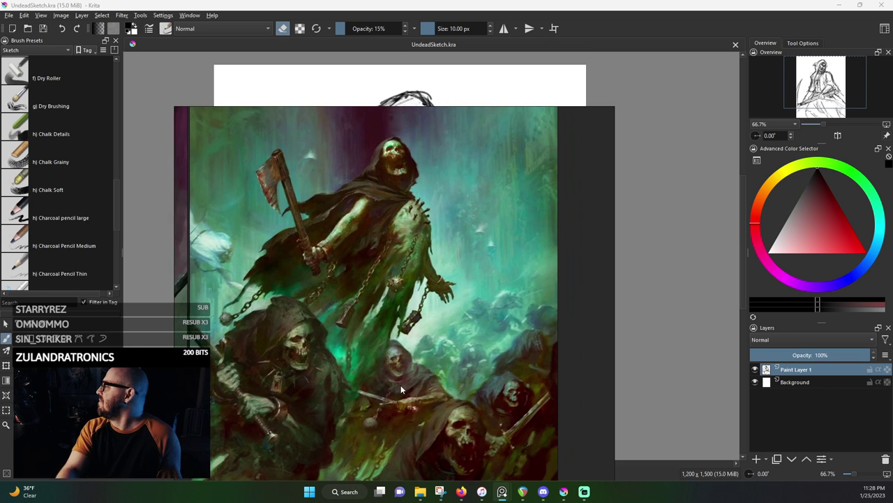
pyautogui.scroll(5, 385, 311)
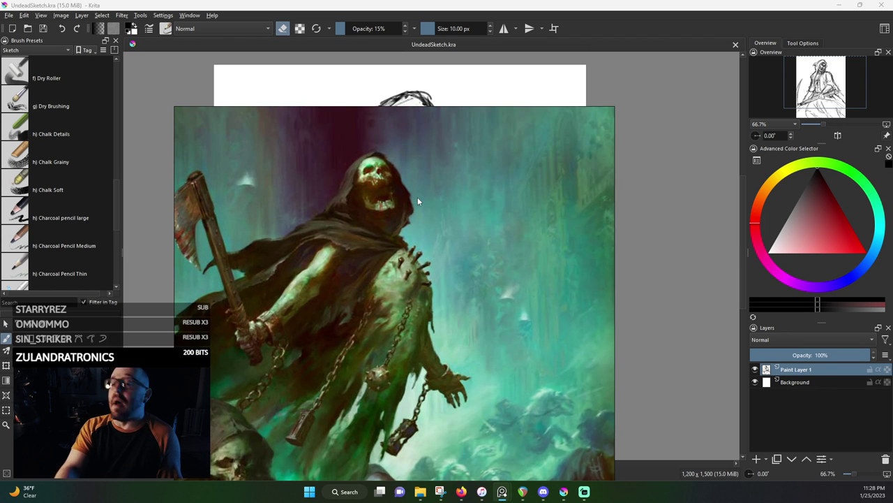
# Set the reference board window to stay always on top
pyautogui.rightClick(418, 201)
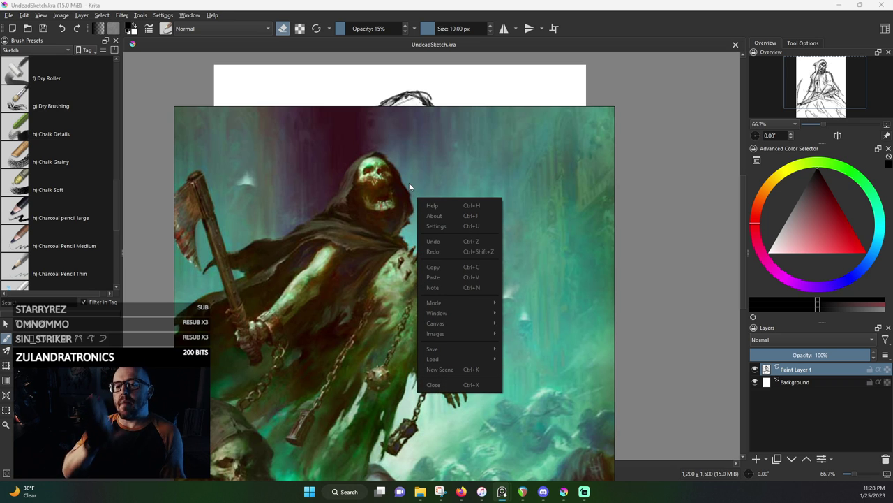
pyautogui.rightClick(322, 144)
pyautogui.moveTo(362, 269)
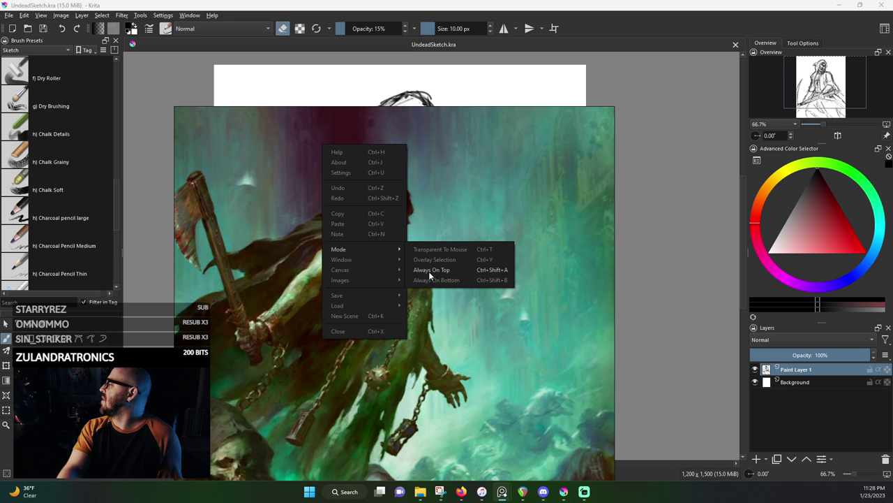
pyautogui.click(431, 270)
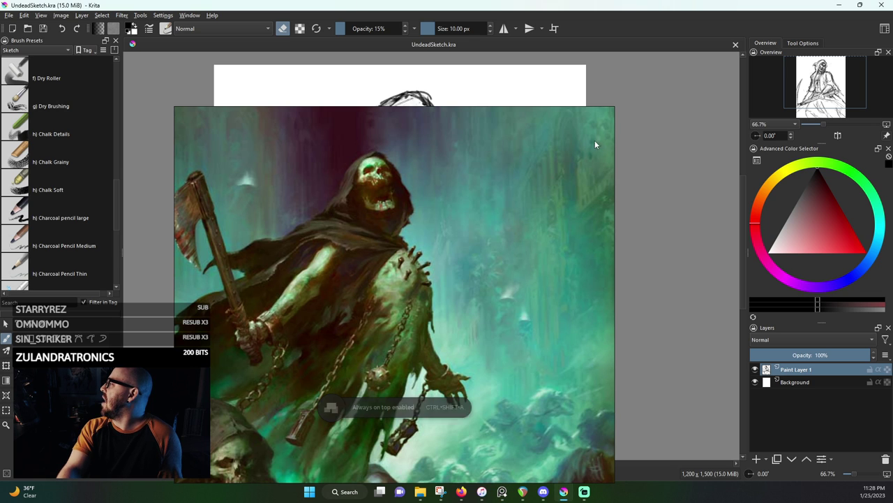
# Shrink the reference window to frame the wraith's head and shoulders, and place it beside the sketched figure at 50% zoom
pyautogui.scroll(-3, 663, 104)
pyautogui.scroll(3, 706, 136)
pyautogui.scroll(-1, 705, 136)
pyautogui.scroll(3, 705, 136)
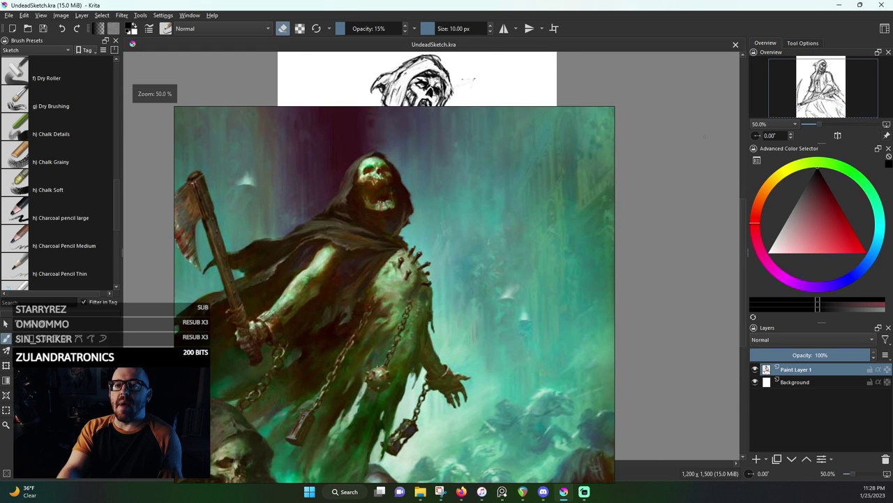
pyautogui.scroll(-2, 703, 136)
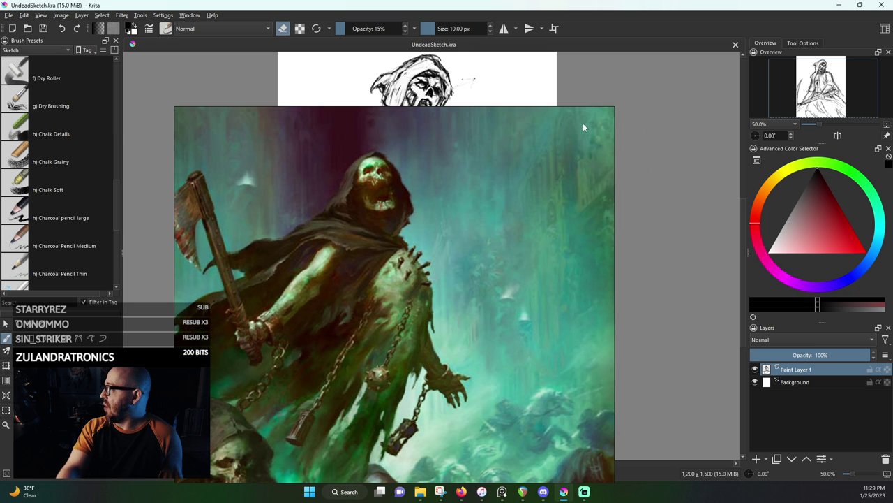
pyautogui.moveTo(610, 108)
pyautogui.mouseDown()
pyautogui.moveTo(535, 119)
pyautogui.moveTo(469, 223)
pyautogui.moveTo(419, 242)
pyautogui.mouseUp()
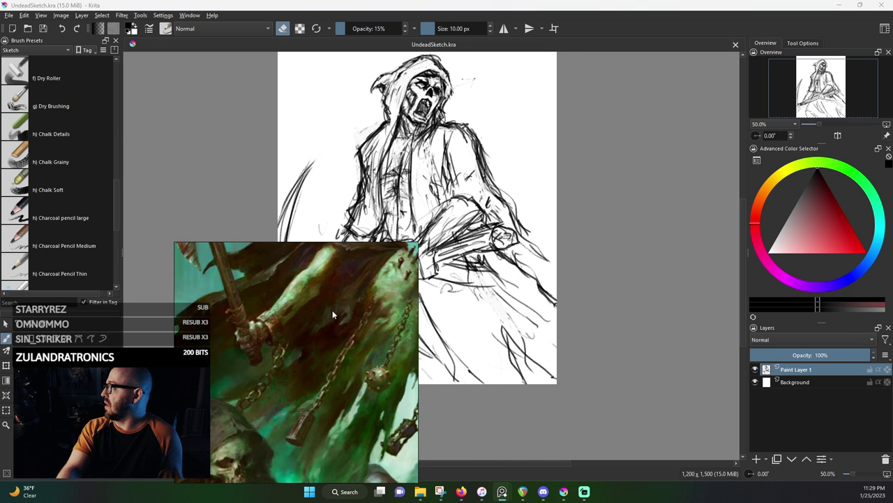
pyautogui.moveTo(300, 382); pyautogui.dragTo(281, 438)
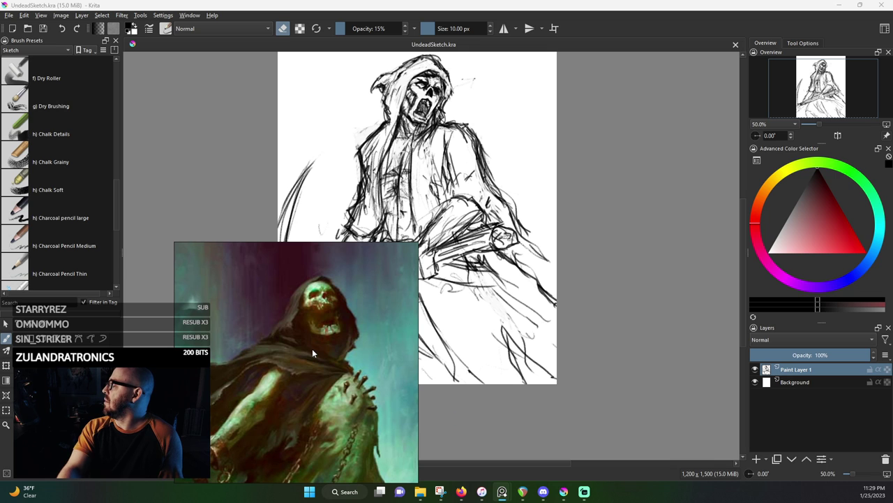
pyautogui.moveTo(336, 337)
pyautogui.mouseDown()
pyautogui.moveTo(296, 214)
pyautogui.moveTo(304, 164)
pyautogui.mouseUp()
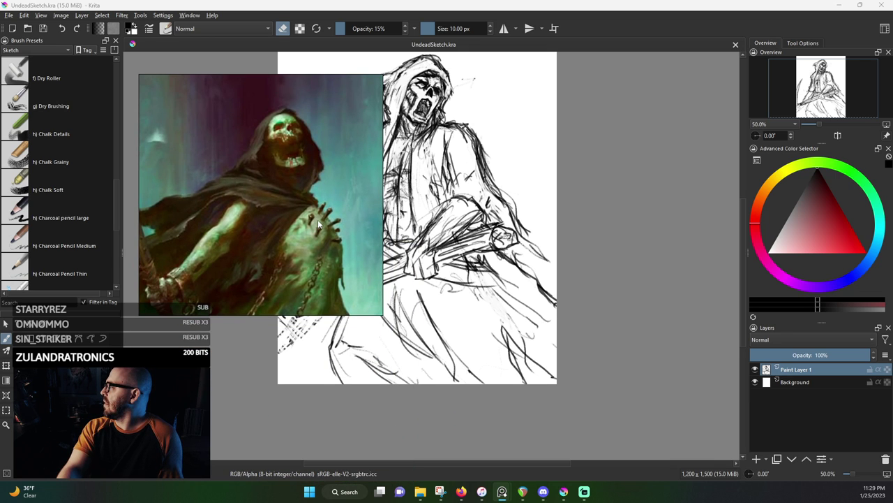
pyautogui.moveTo(318, 219); pyautogui.dragTo(285, 212)
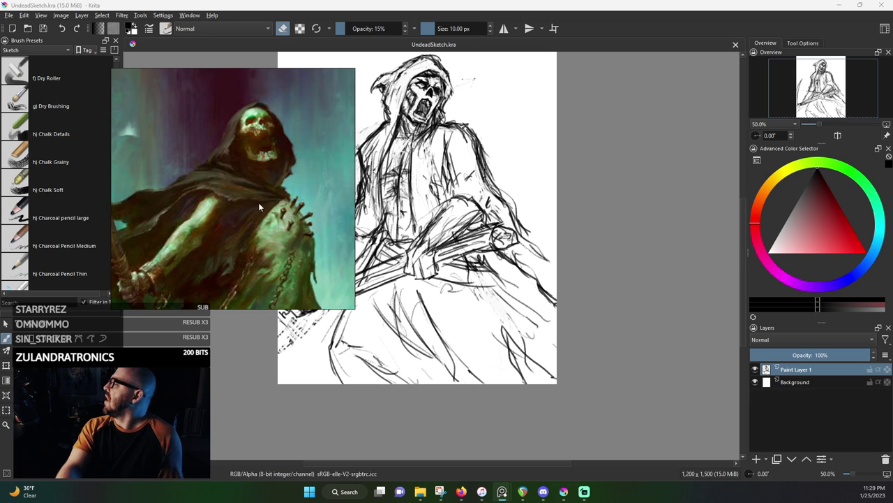
# Rename the existing sketch layer as Messy Sketch
pyautogui.doubleClick(807, 370)
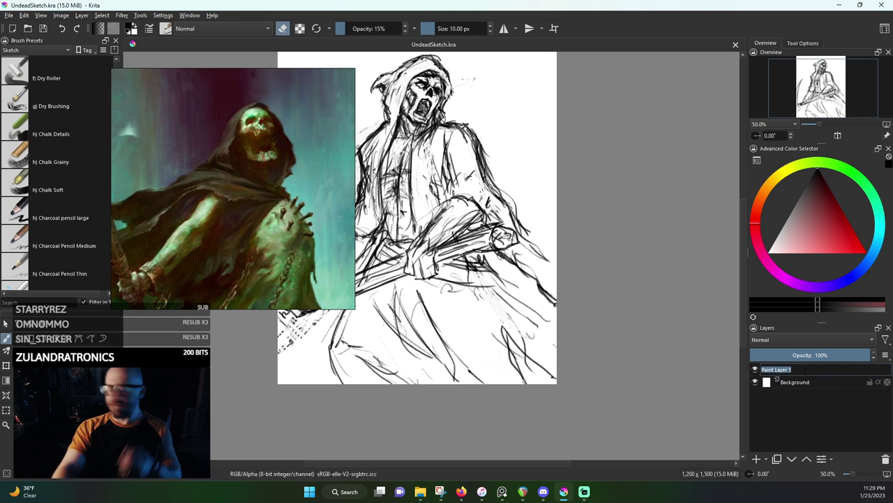
pyautogui.write('Messy S')
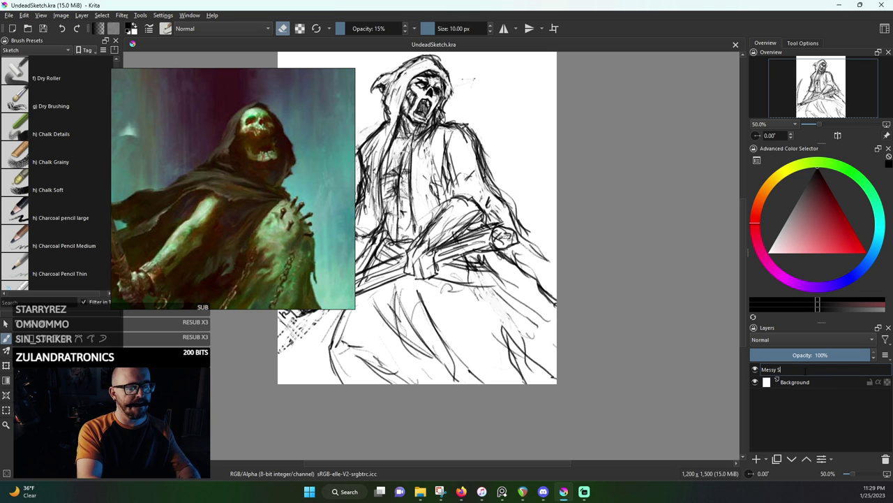
pyautogui.write('ketch')
pyautogui.press('Return')
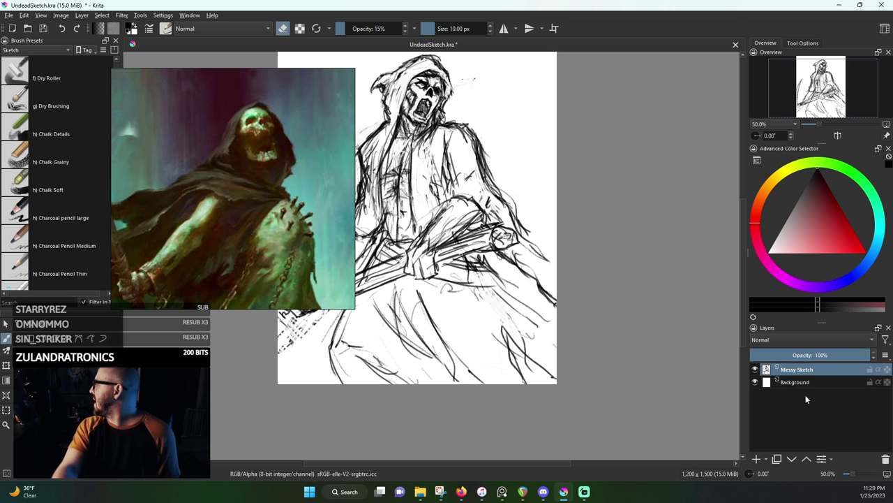
# Add a new paint layer above Messy Sketch and name it Refined Sketch
pyautogui.click(755, 458)
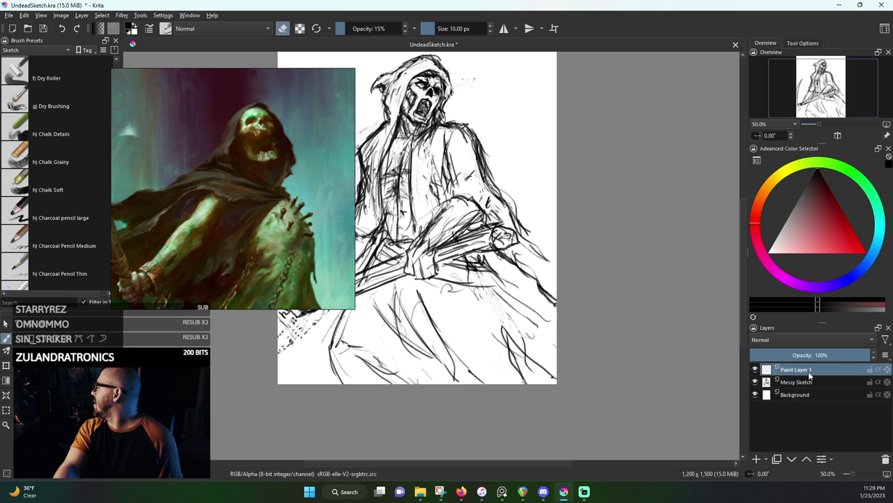
pyautogui.doubleClick(808, 373)
pyautogui.write('Refined Sketch')
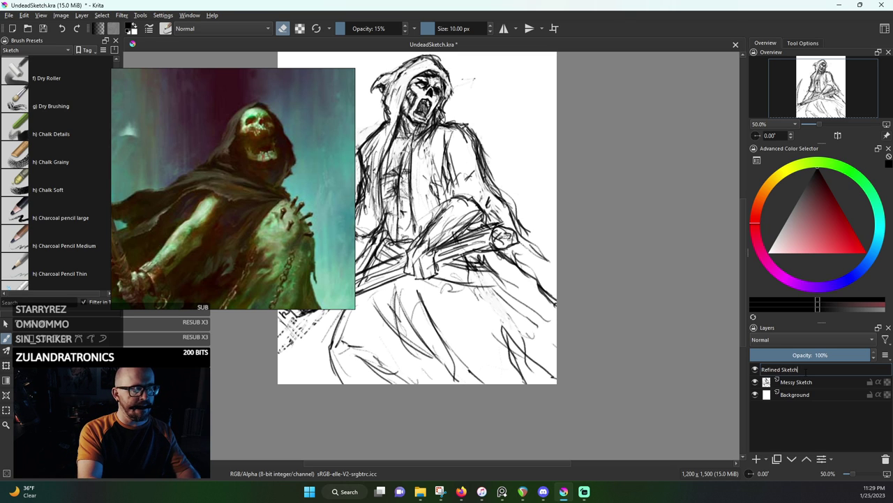
pyautogui.press('Return')
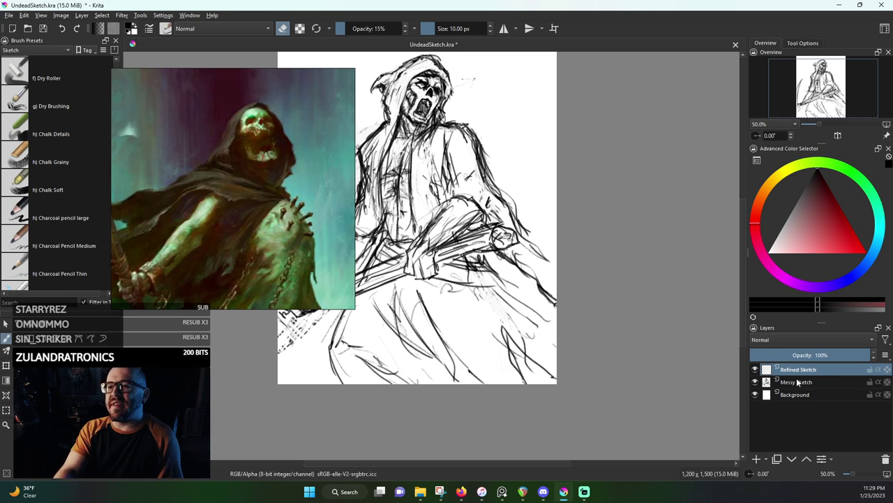
# Lower the opacity of the Messy Sketch layer to a faint underdrawing, and make Refined Sketch the active layer
pyautogui.moveTo(796, 377)
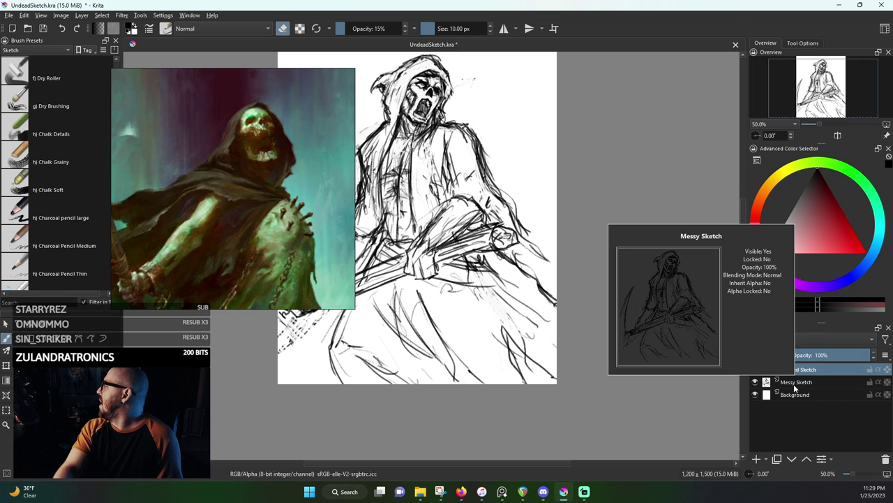
pyautogui.click(797, 396)
pyautogui.click(806, 383)
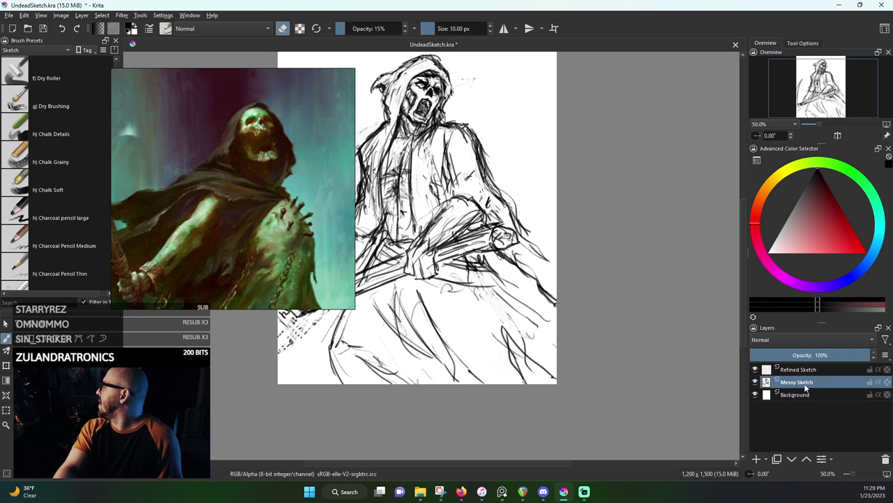
pyautogui.moveTo(852, 355); pyautogui.dragTo(793, 354)
pyautogui.click(804, 370)
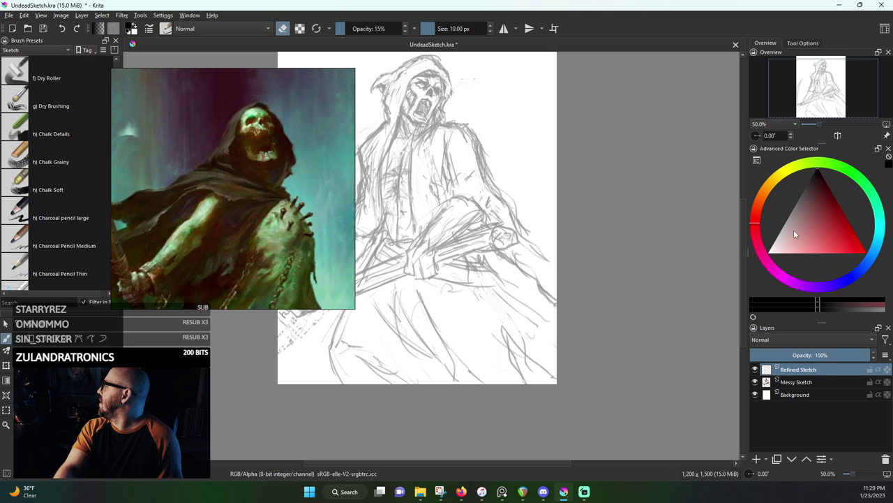
# Choose the Pencil-2 brush preset for the refined linework
pyautogui.scroll(10, 47, 198)
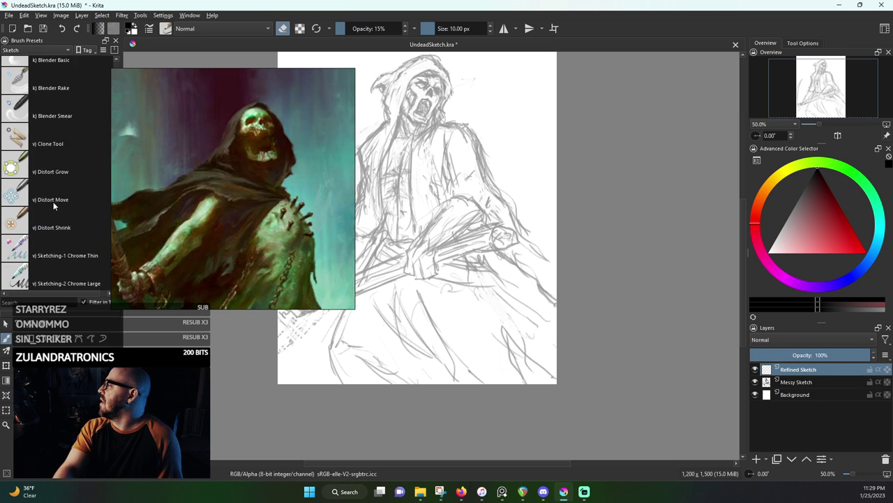
pyautogui.scroll(-4, 64, 207)
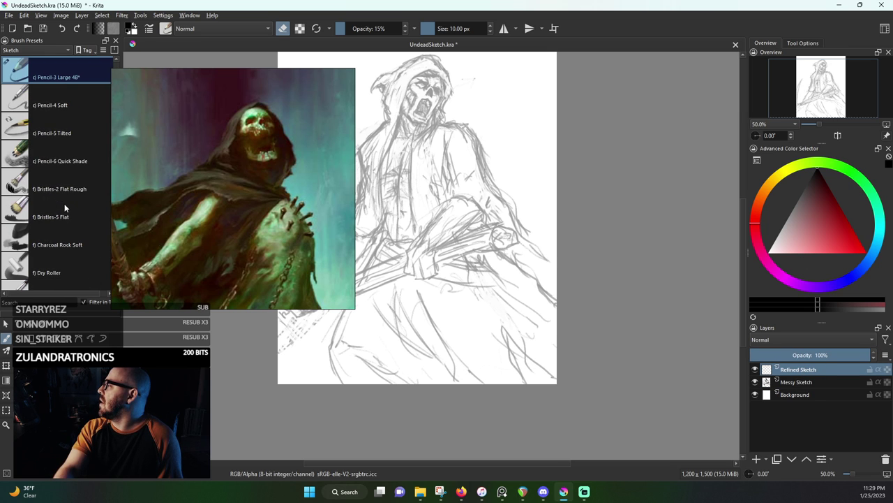
pyautogui.scroll(1, 64, 207)
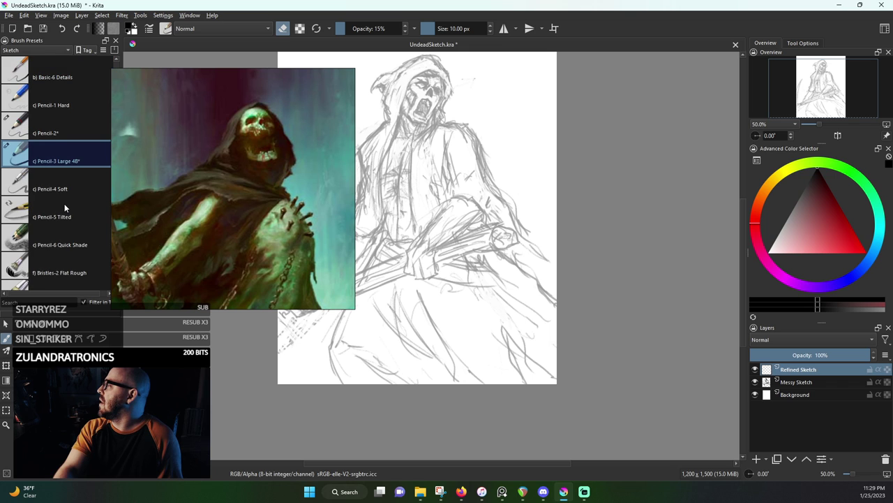
pyautogui.click(53, 134)
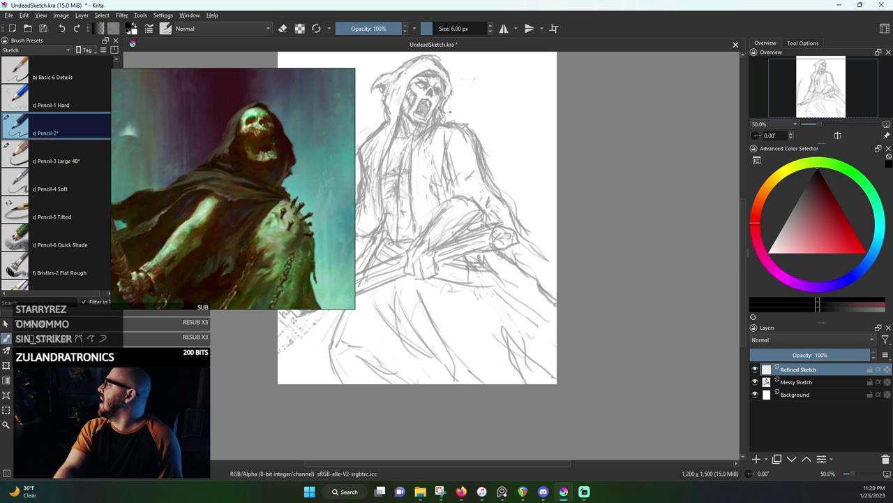
# Move the wraith reference window completely off the canvas so that it does not cover the sketched head
pyautogui.scroll(3, 448, 163)
pyautogui.scroll(-2, 449, 164)
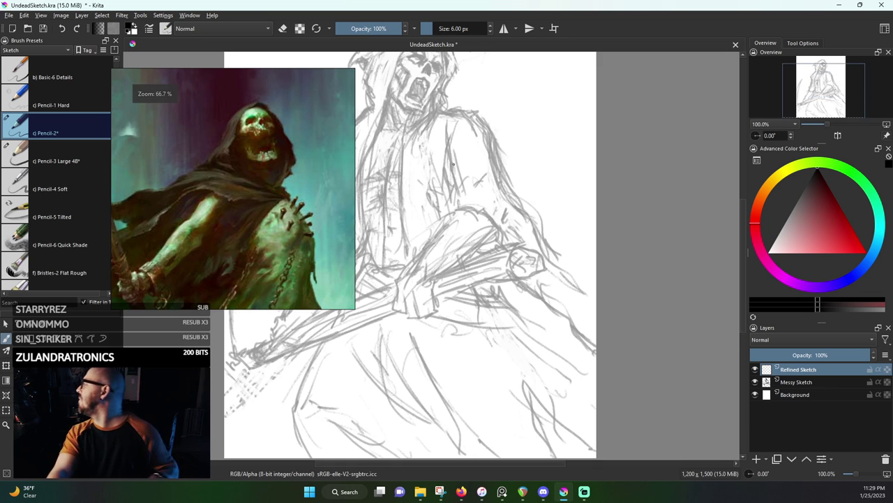
pyautogui.scroll(2, 445, 172)
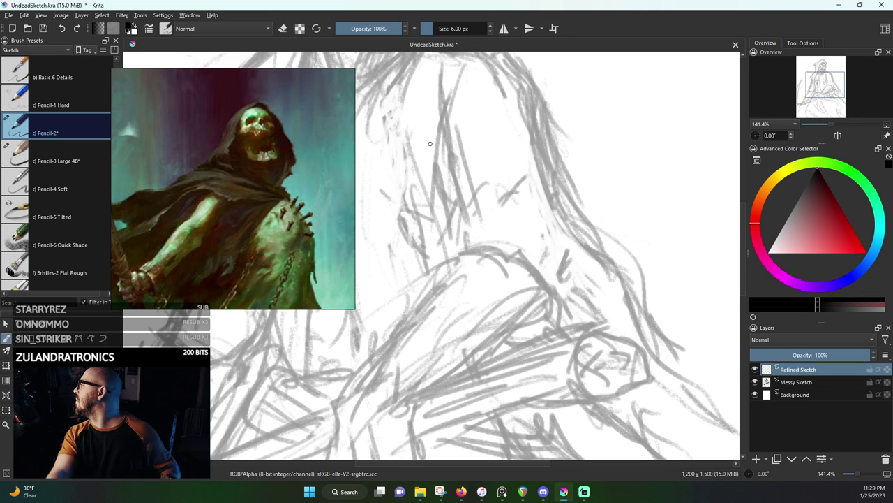
pyautogui.scroll(1, 432, 155)
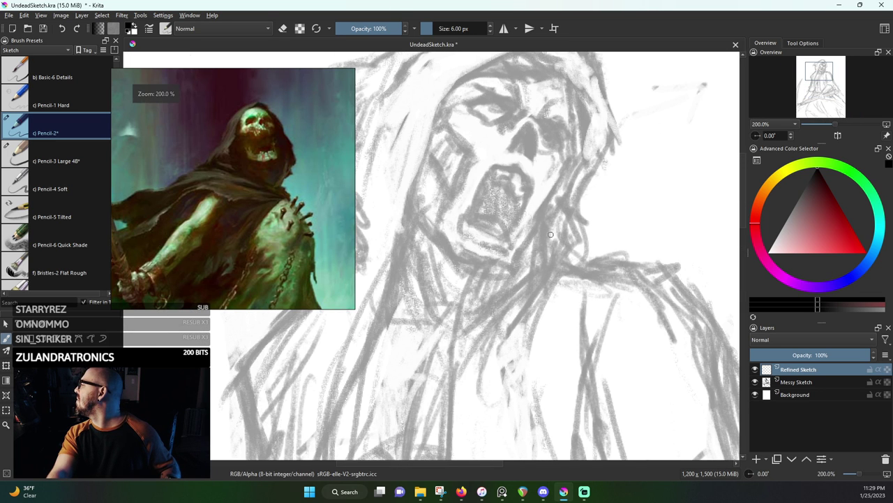
pyautogui.moveTo(256, 135); pyautogui.dragTo(273, 146)
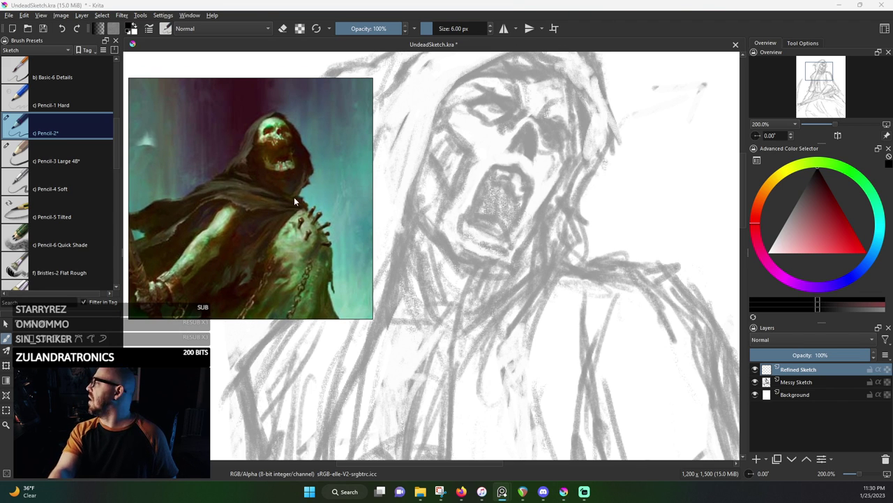
pyautogui.moveTo(324, 173); pyautogui.dragTo(0, 176)
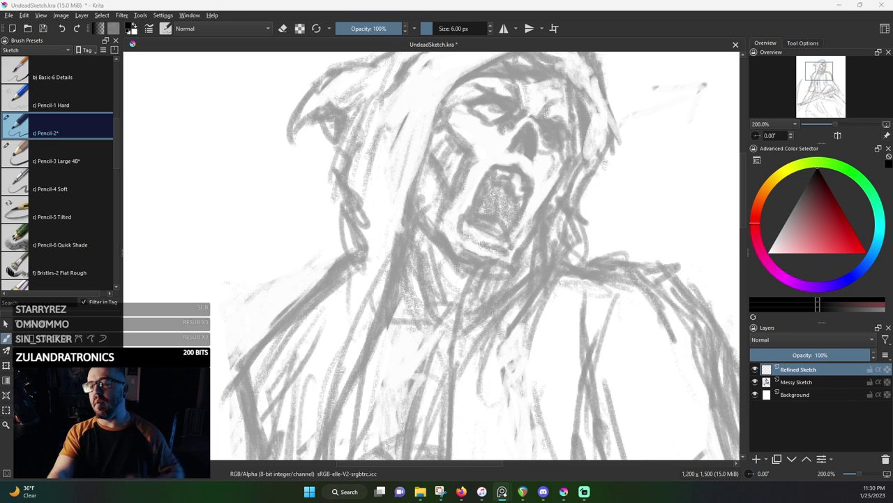
pyautogui.moveTo(0, 143); pyautogui.dragTo(0, 142)
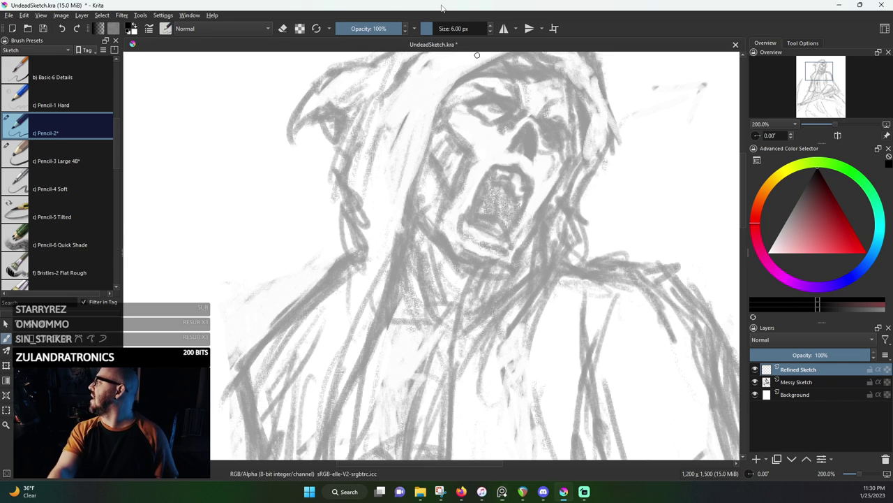
# Draw dark strokes along the cheekbone and temple edge beyond the nose, where the undead face meets the hood
pyautogui.scroll(1, 525, 186)
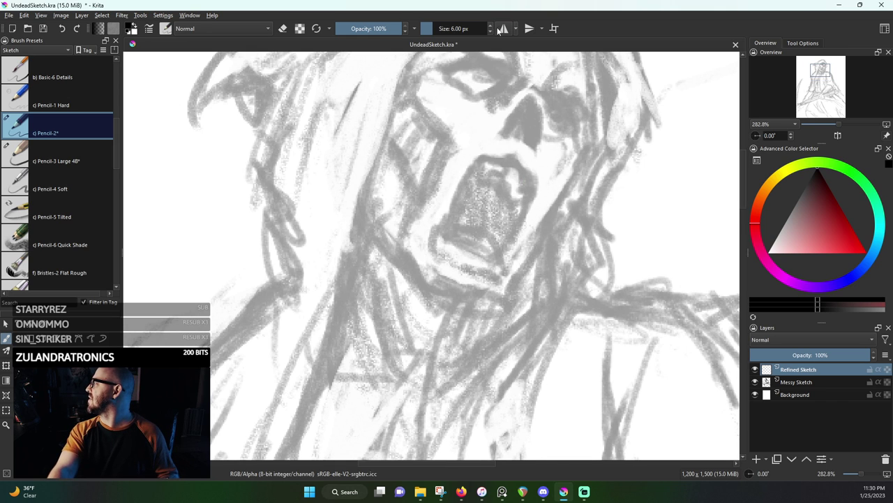
pyautogui.scroll(-1, 547, 170)
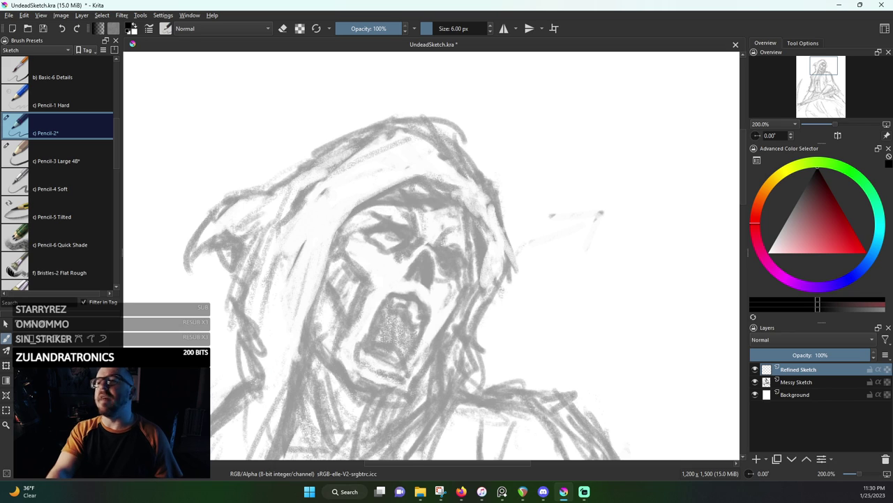
pyautogui.hotkey('alt', 'Tab')
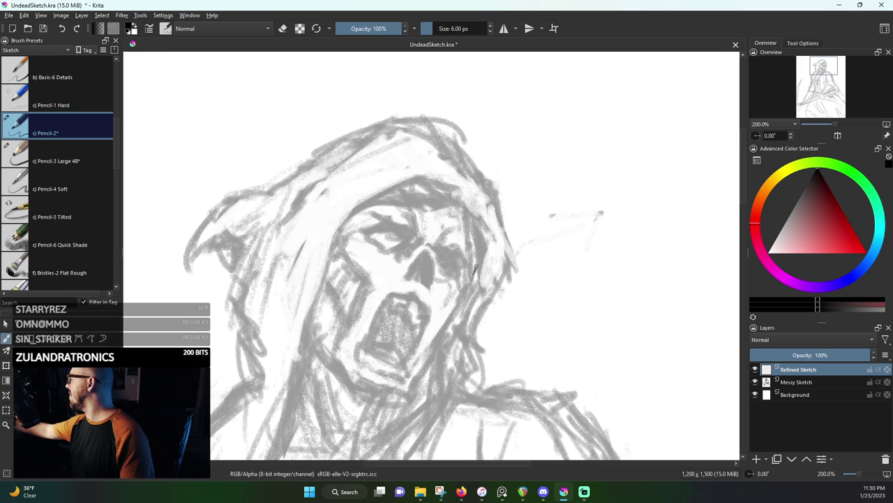
pyautogui.moveTo(476, 267); pyautogui.dragTo(462, 301)
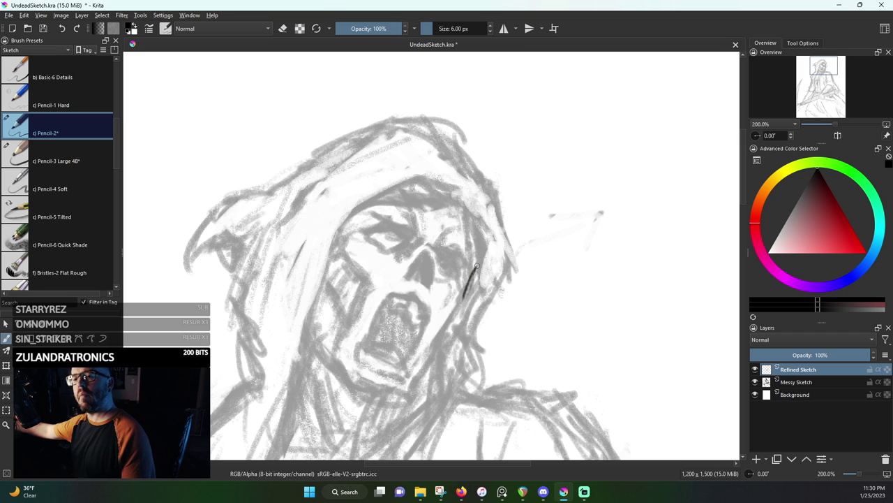
pyautogui.moveTo(479, 256); pyautogui.dragTo(460, 289)
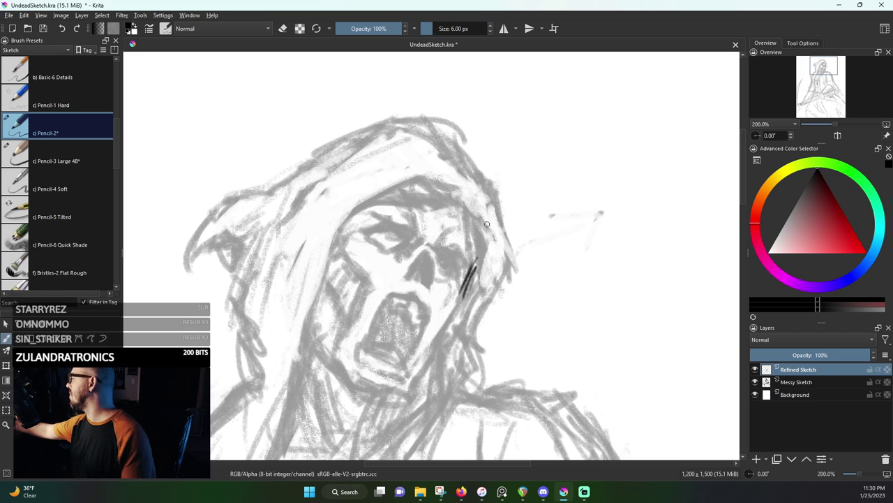
pyautogui.moveTo(472, 244); pyautogui.dragTo(475, 264)
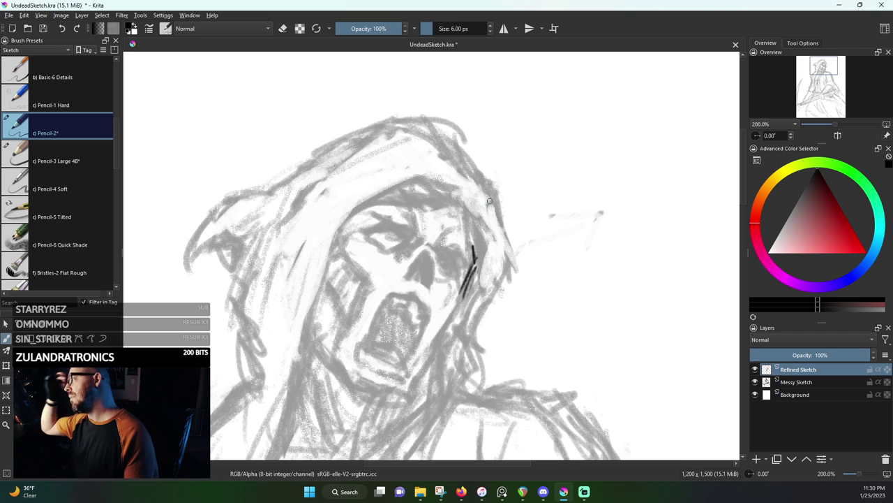
pyautogui.moveTo(473, 257); pyautogui.dragTo(469, 234)
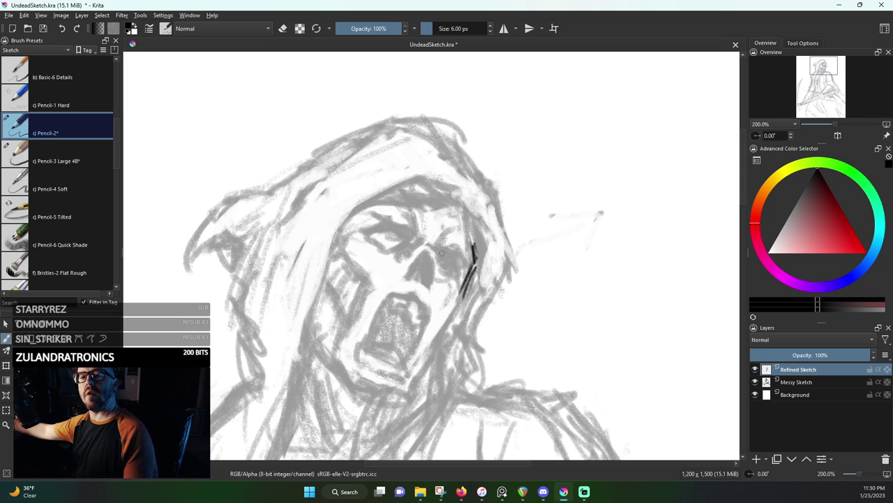
# Outline the triangular nose cavity and the far eye socket of the undead face on the Refined Sketch layer
pyautogui.moveTo(412, 277)
pyautogui.mouseDown()
pyautogui.moveTo(424, 258)
pyautogui.moveTo(416, 273)
pyautogui.moveTo(434, 280)
pyautogui.mouseUp()
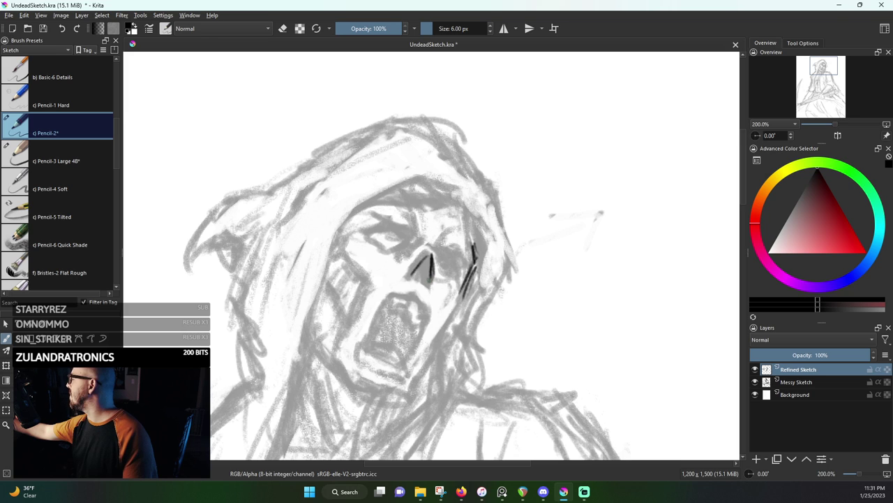
pyautogui.moveTo(424, 275)
pyautogui.mouseDown()
pyautogui.moveTo(410, 280)
pyautogui.moveTo(429, 254)
pyautogui.moveTo(438, 272)
pyautogui.moveTo(472, 268)
pyautogui.moveTo(459, 258)
pyautogui.mouseUp()
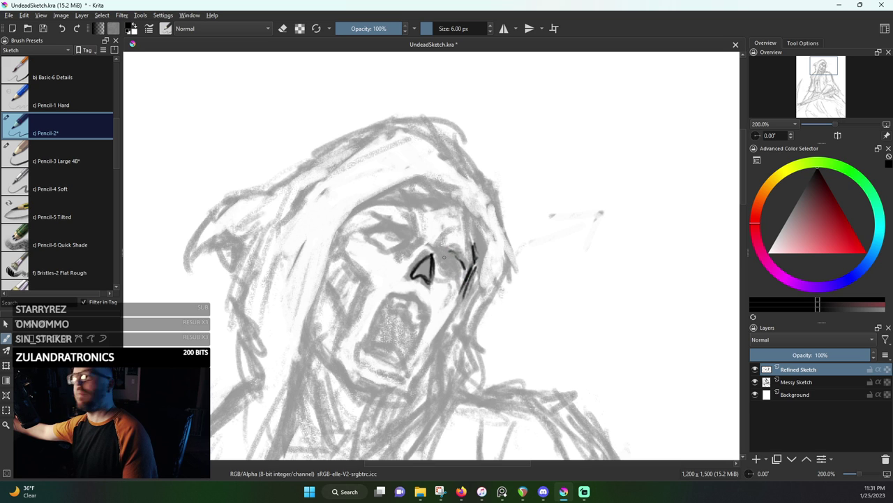
pyautogui.moveTo(437, 257)
pyautogui.mouseDown()
pyautogui.moveTo(451, 248)
pyautogui.moveTo(461, 271)
pyautogui.mouseUp()
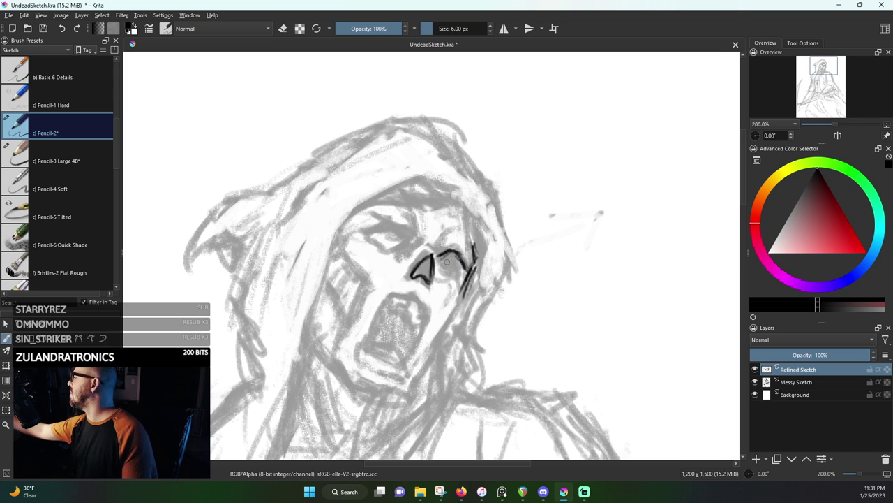
pyautogui.moveTo(441, 264); pyautogui.dragTo(462, 273)
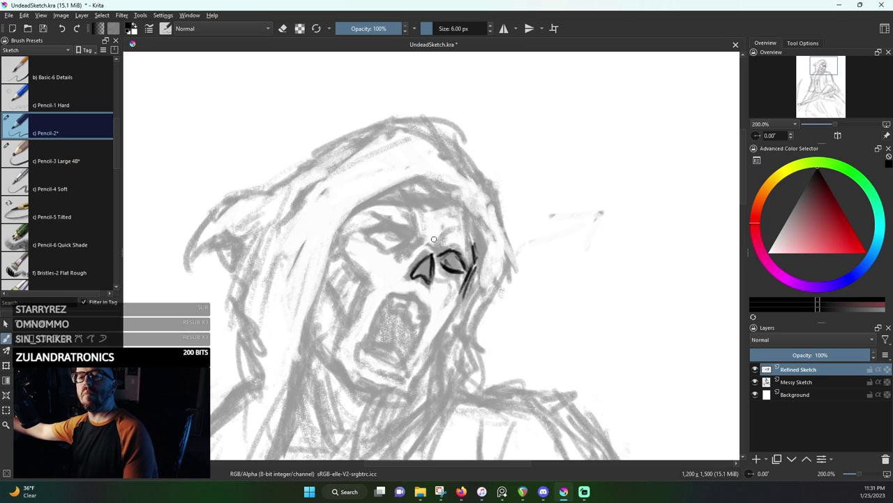
# Add short wrinkle and hatching strokes around the nose bridge, between the brows and under the near eye
pyautogui.moveTo(426, 247); pyautogui.dragTo(409, 265)
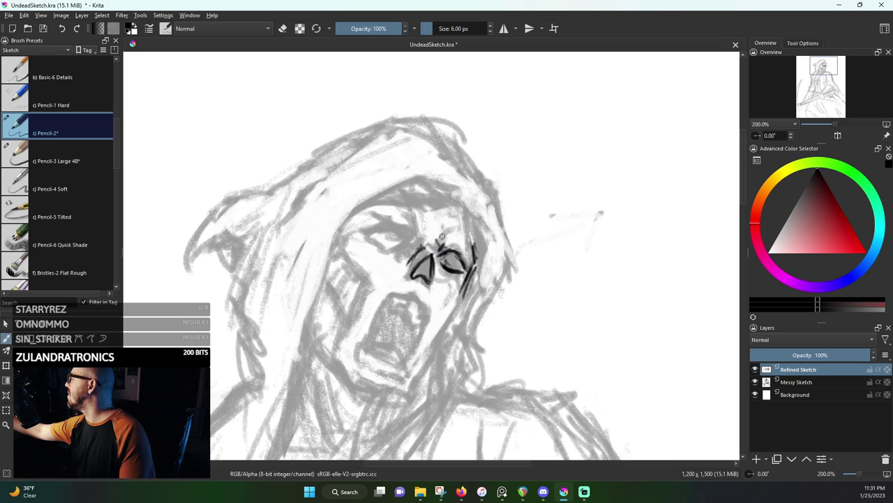
pyautogui.moveTo(441, 237); pyautogui.dragTo(443, 247)
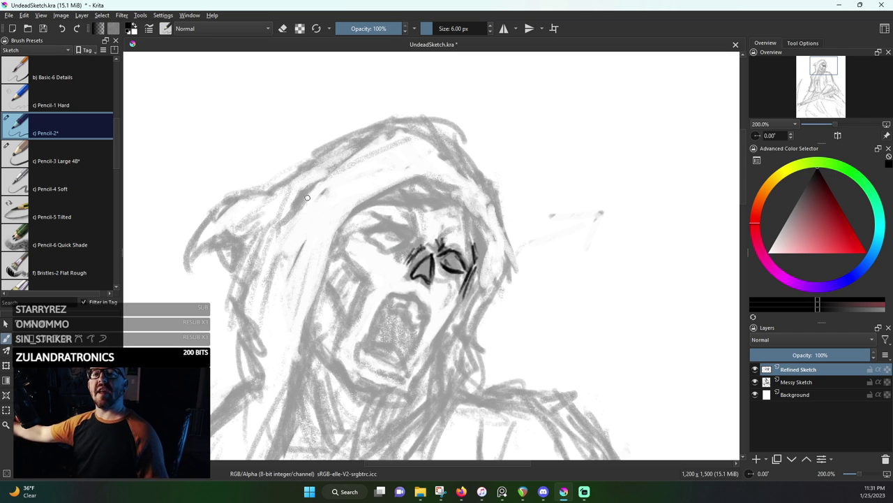
pyautogui.moveTo(410, 257); pyautogui.dragTo(415, 247)
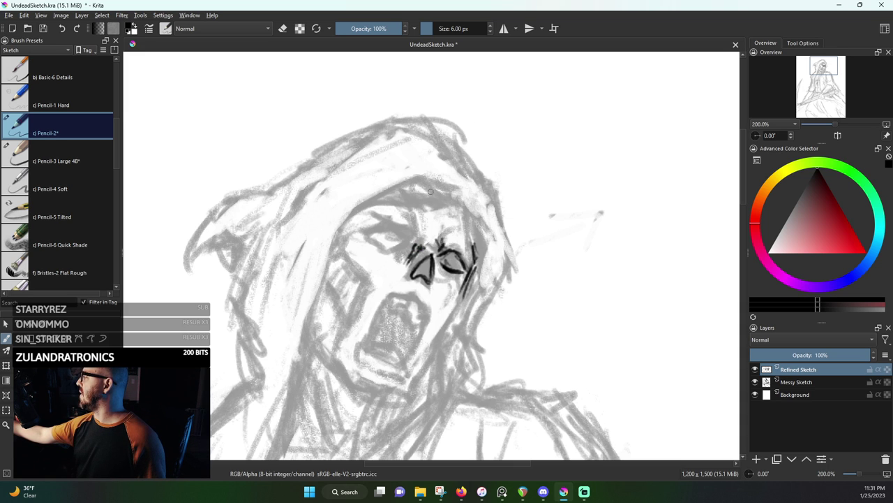
pyautogui.moveTo(395, 259)
pyautogui.mouseDown()
pyautogui.moveTo(409, 241)
pyautogui.moveTo(413, 262)
pyautogui.mouseUp()
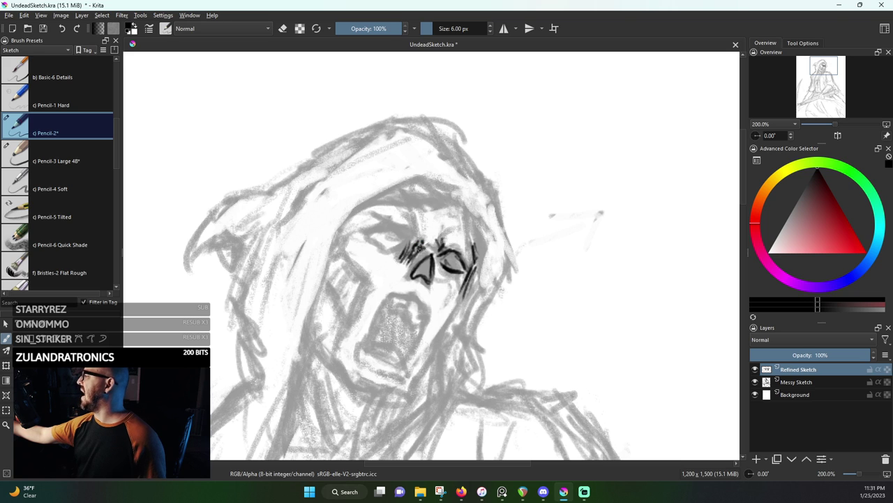
pyautogui.moveTo(424, 250); pyautogui.dragTo(407, 277)
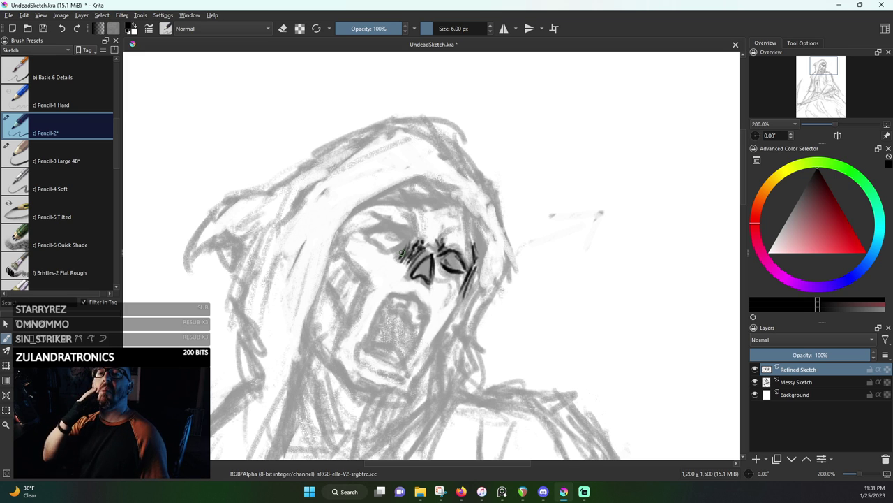
# Outline the near eye socket with brow and lower-lid strokes, darken the far socket, and check the lines with the Messy Sketch layer briefly hidden
pyautogui.moveTo(414, 252); pyautogui.dragTo(412, 234)
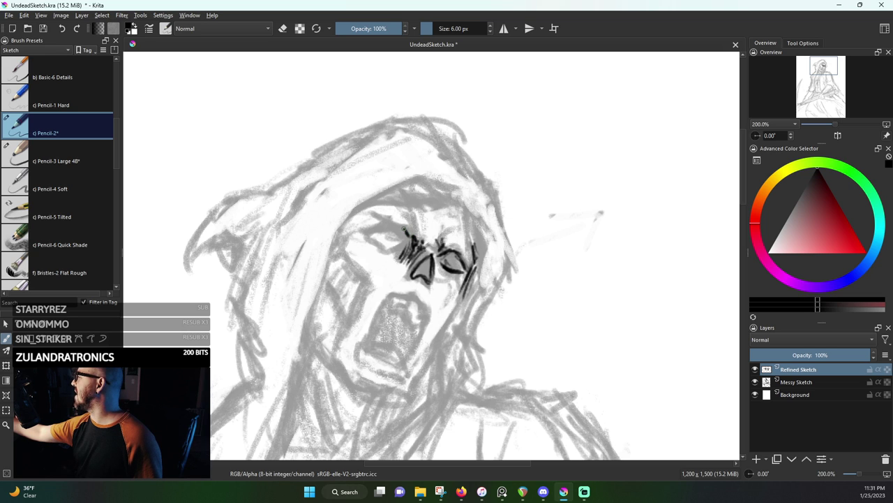
pyautogui.moveTo(404, 223)
pyautogui.mouseDown()
pyautogui.moveTo(383, 233)
pyautogui.moveTo(412, 244)
pyautogui.moveTo(399, 228)
pyautogui.moveTo(379, 234)
pyautogui.moveTo(414, 246)
pyautogui.moveTo(388, 242)
pyautogui.mouseUp()
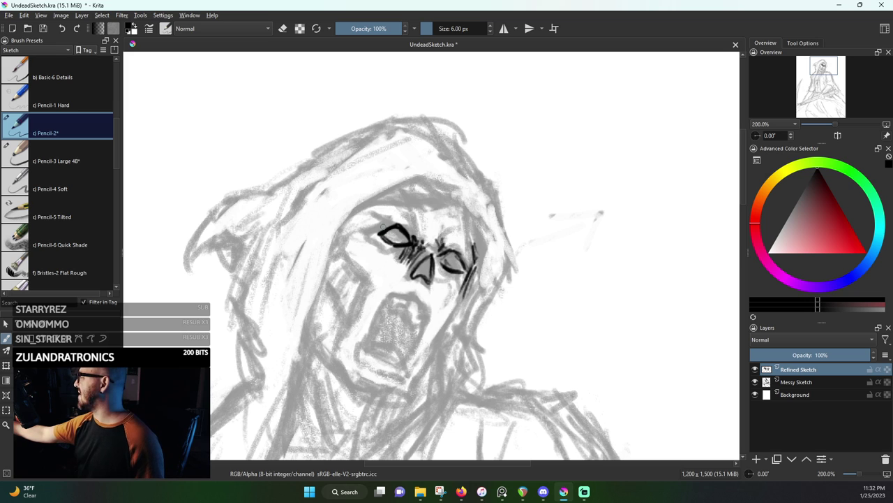
pyautogui.moveTo(385, 227)
pyautogui.mouseDown()
pyautogui.moveTo(366, 235)
pyautogui.moveTo(379, 224)
pyautogui.moveTo(409, 226)
pyautogui.moveTo(458, 271)
pyautogui.mouseUp()
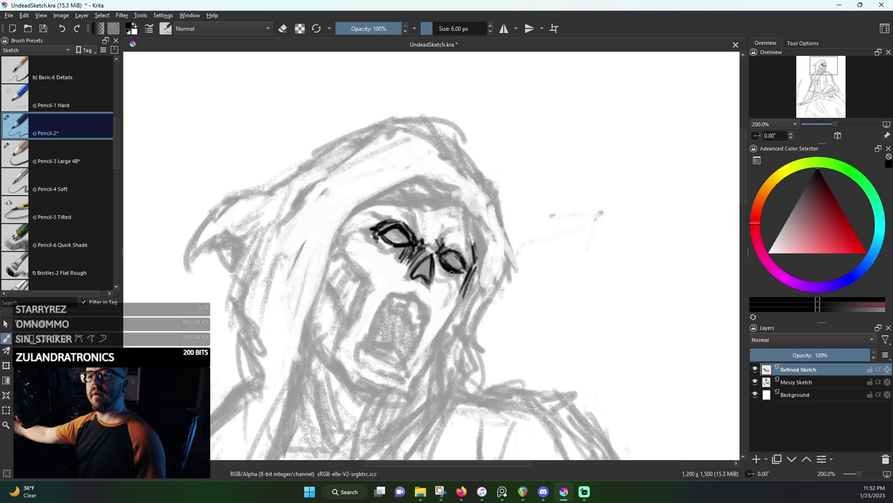
pyautogui.moveTo(441, 275); pyautogui.dragTo(462, 280)
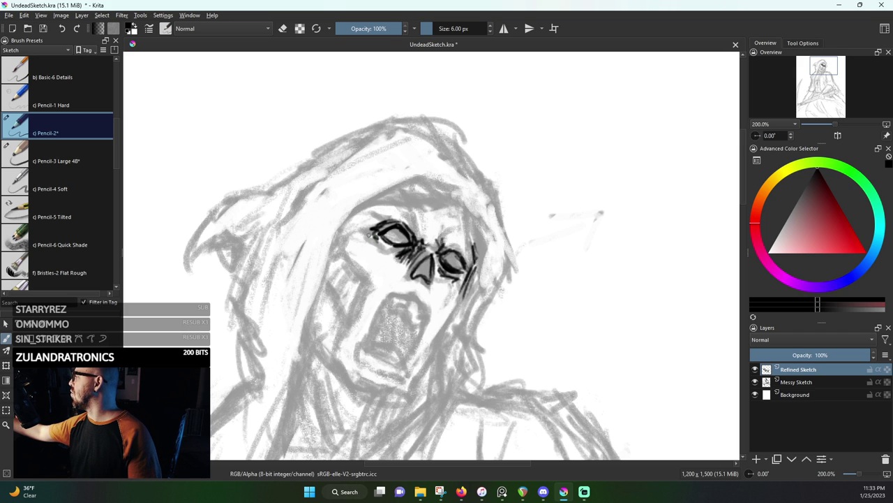
pyautogui.moveTo(369, 234)
pyautogui.mouseDown()
pyautogui.moveTo(379, 255)
pyautogui.moveTo(380, 247)
pyautogui.mouseUp()
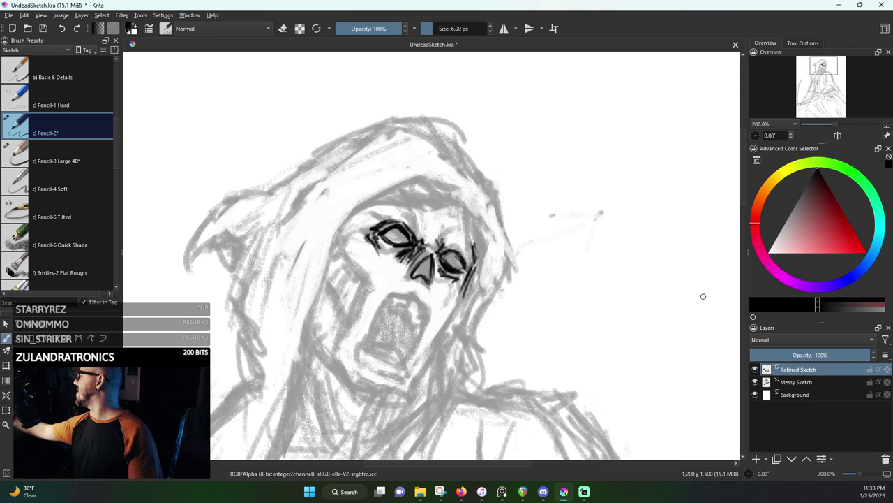
pyautogui.click(755, 381)
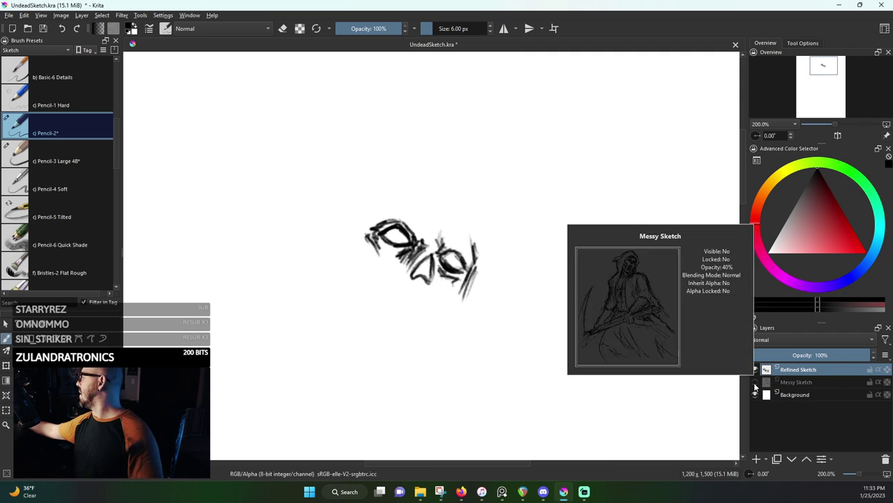
pyautogui.click(754, 382)
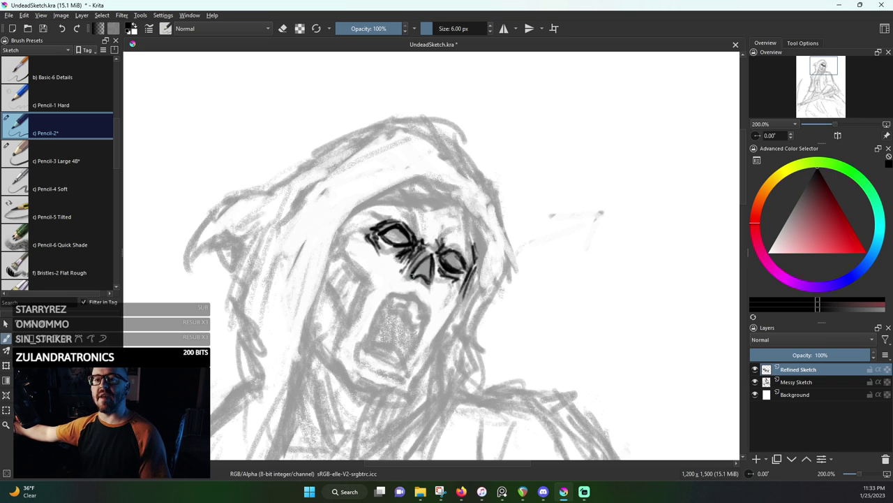
# Draw the crease beside the nose and the jagged wrinkle above the near brow, and reinforce the lower edge of the nose cavity
pyautogui.moveTo(399, 272)
pyautogui.mouseDown()
pyautogui.moveTo(397, 295)
pyautogui.moveTo(407, 271)
pyautogui.mouseUp()
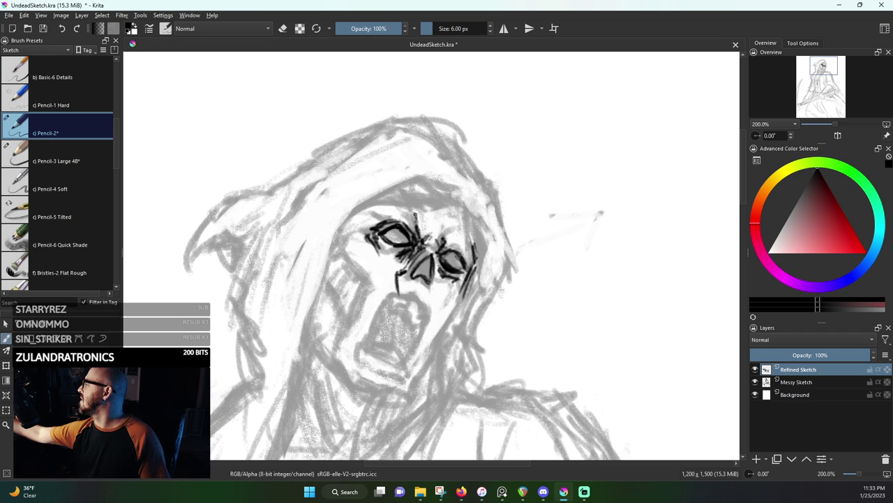
pyautogui.moveTo(415, 214)
pyautogui.mouseDown()
pyautogui.moveTo(400, 207)
pyautogui.moveTo(419, 228)
pyautogui.mouseUp()
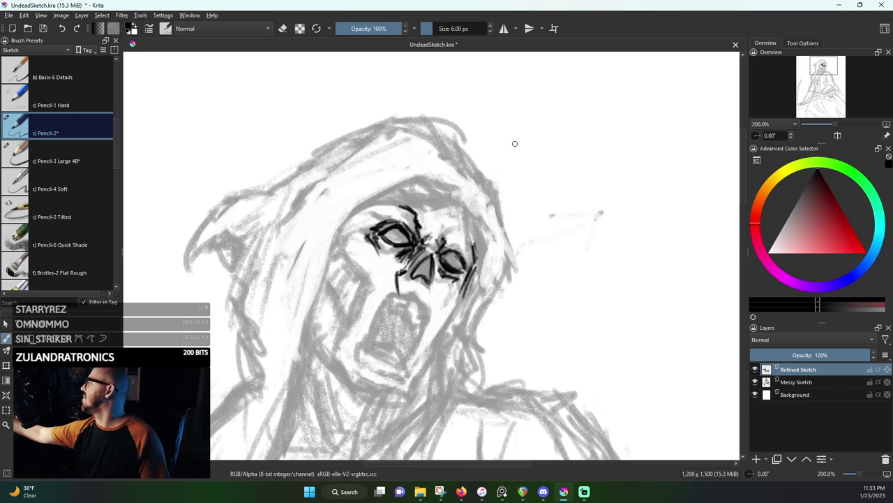
pyautogui.click(755, 382)
pyautogui.click(755, 381)
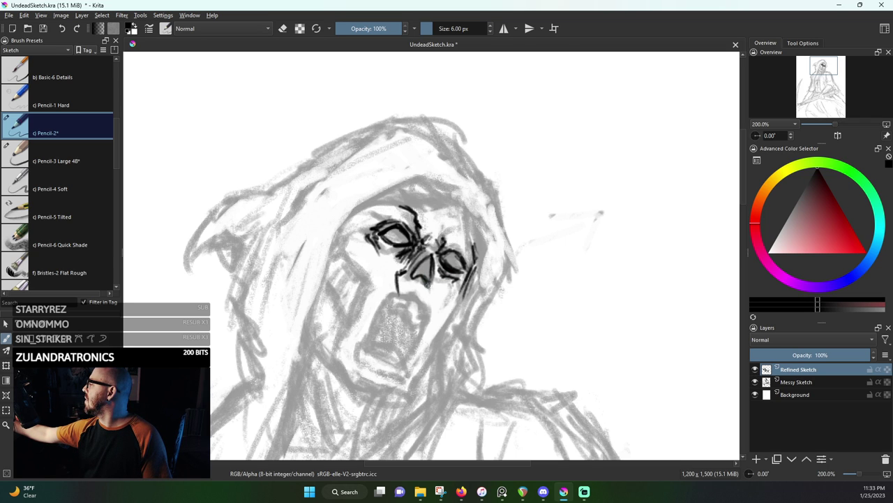
pyautogui.moveTo(433, 271); pyautogui.dragTo(428, 292)
pyautogui.moveTo(430, 259)
pyautogui.mouseDown()
pyautogui.moveTo(413, 280)
pyautogui.moveTo(438, 259)
pyautogui.mouseUp()
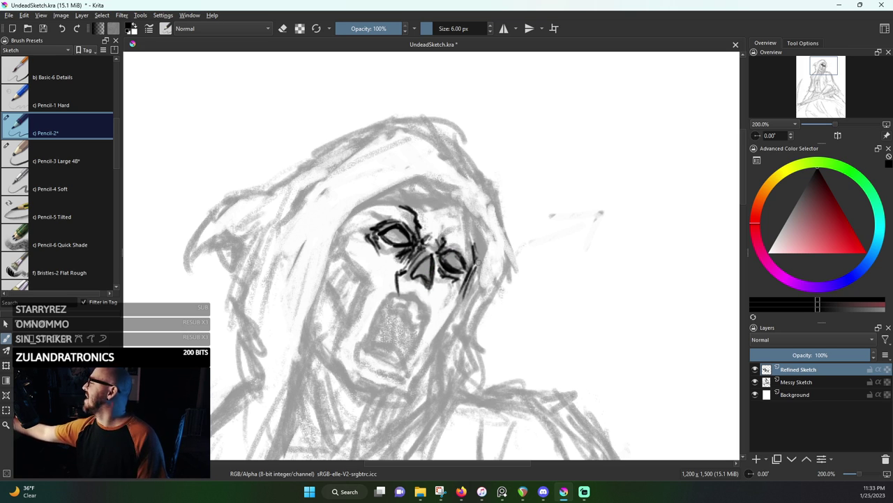
# Draw the far brow ridge, the curved temple line above it, and the far cheek contour descending to a hook beside the mouth
pyautogui.moveTo(477, 258); pyautogui.dragTo(474, 243)
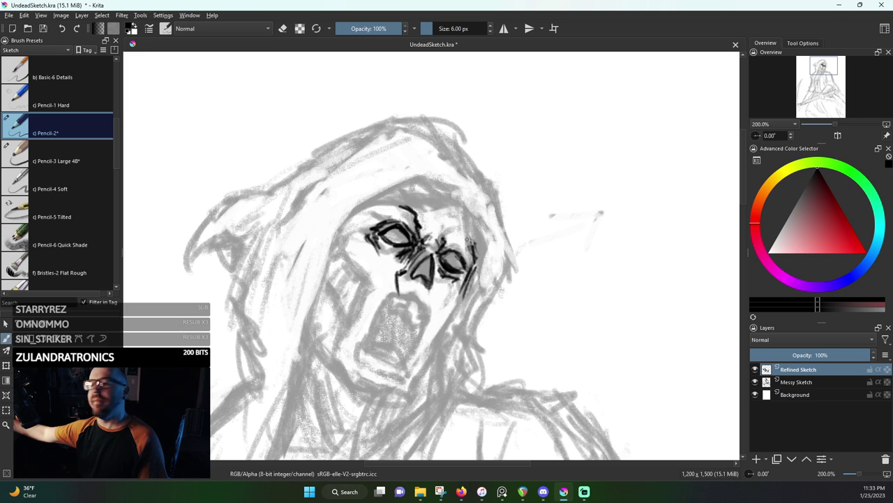
pyautogui.moveTo(454, 239); pyautogui.dragTo(466, 244)
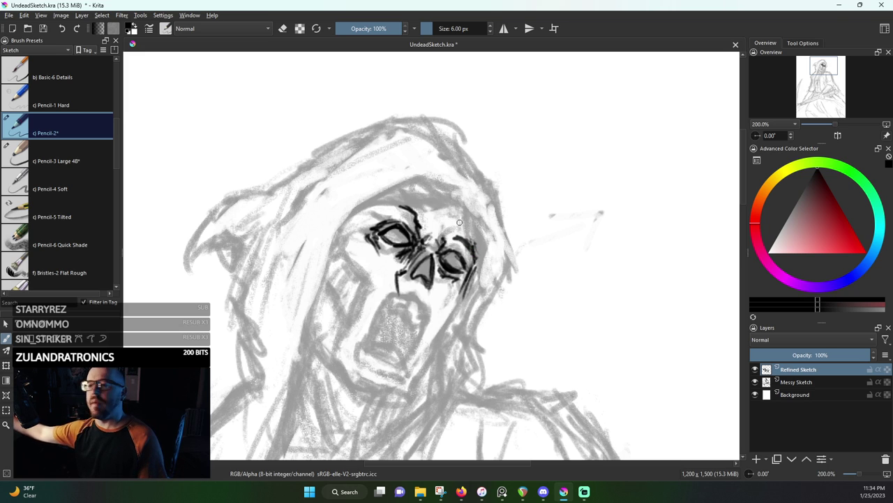
pyautogui.moveTo(465, 218)
pyautogui.mouseDown()
pyautogui.moveTo(469, 239)
pyautogui.moveTo(458, 210)
pyautogui.mouseUp()
pyautogui.moveTo(466, 245); pyautogui.dragTo(454, 205)
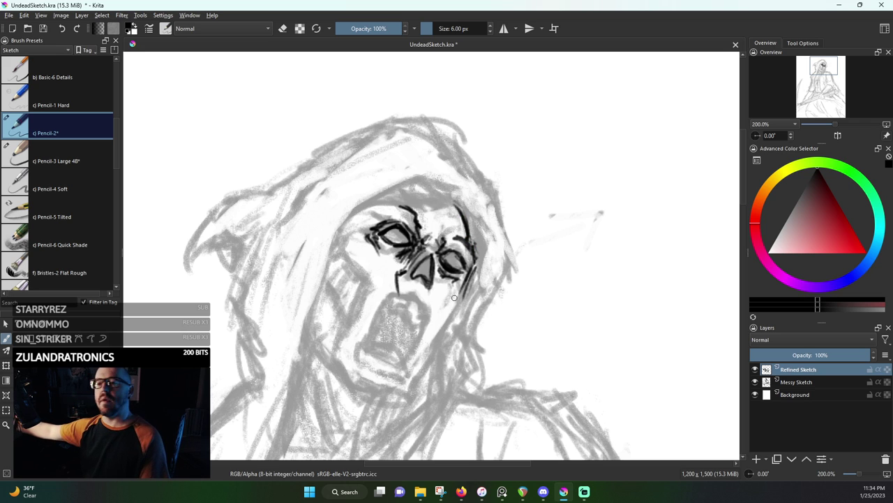
pyautogui.moveTo(463, 282); pyautogui.dragTo(460, 318)
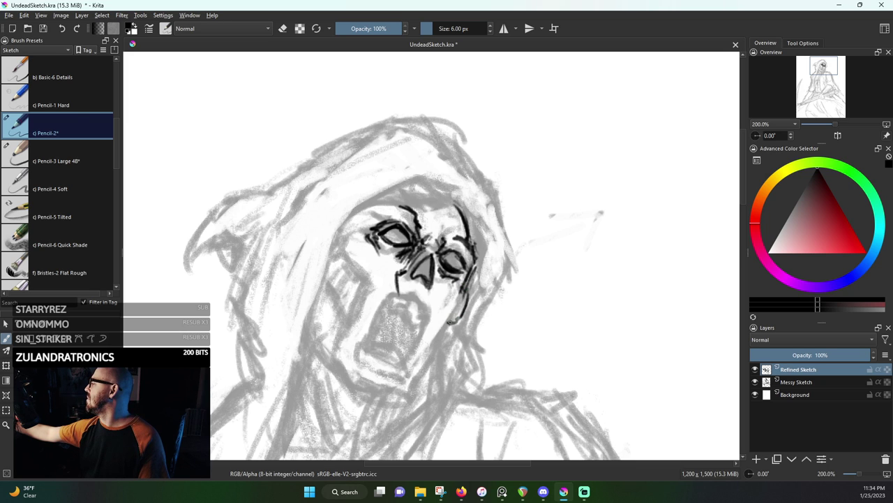
pyautogui.moveTo(461, 320)
pyautogui.mouseDown()
pyautogui.moveTo(446, 325)
pyautogui.moveTo(455, 325)
pyautogui.moveTo(453, 301)
pyautogui.moveTo(450, 319)
pyautogui.mouseUp()
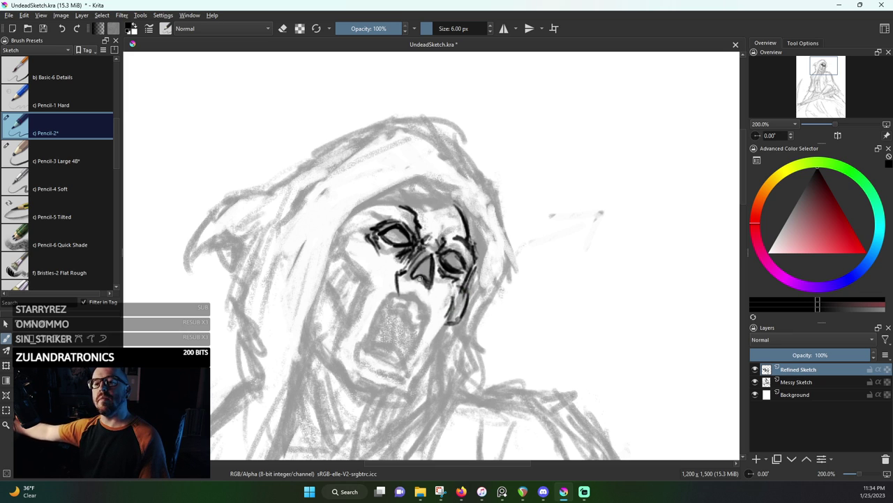
# Outline the wide-open screaming mouth as a tall, slanted angular shape below the nose
pyautogui.moveTo(406, 298)
pyautogui.mouseDown()
pyautogui.moveTo(429, 308)
pyautogui.moveTo(427, 327)
pyautogui.mouseUp()
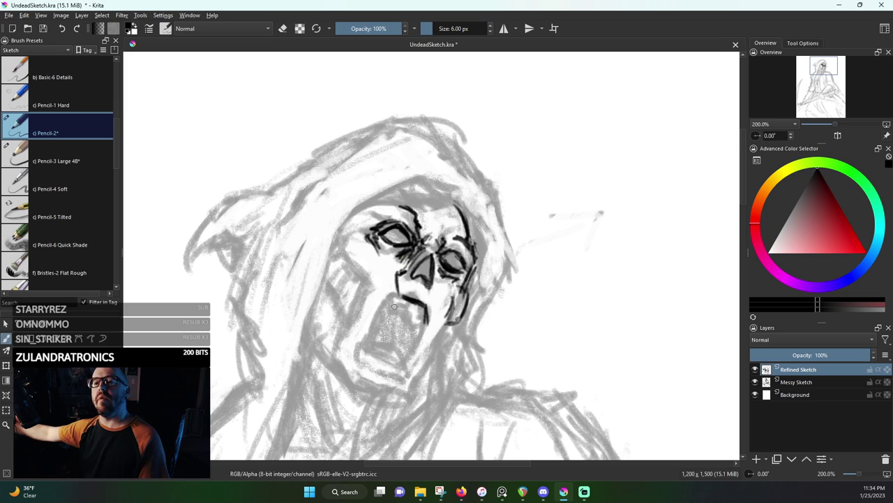
pyautogui.moveTo(381, 311)
pyautogui.mouseDown()
pyautogui.moveTo(403, 298)
pyautogui.moveTo(378, 314)
pyautogui.moveTo(368, 387)
pyautogui.moveTo(378, 376)
pyautogui.moveTo(404, 386)
pyautogui.moveTo(414, 362)
pyautogui.moveTo(401, 387)
pyautogui.mouseUp()
pyautogui.moveTo(423, 340); pyautogui.dragTo(402, 386)
pyautogui.moveTo(433, 317)
pyautogui.mouseDown()
pyautogui.moveTo(403, 383)
pyautogui.moveTo(427, 332)
pyautogui.mouseUp()
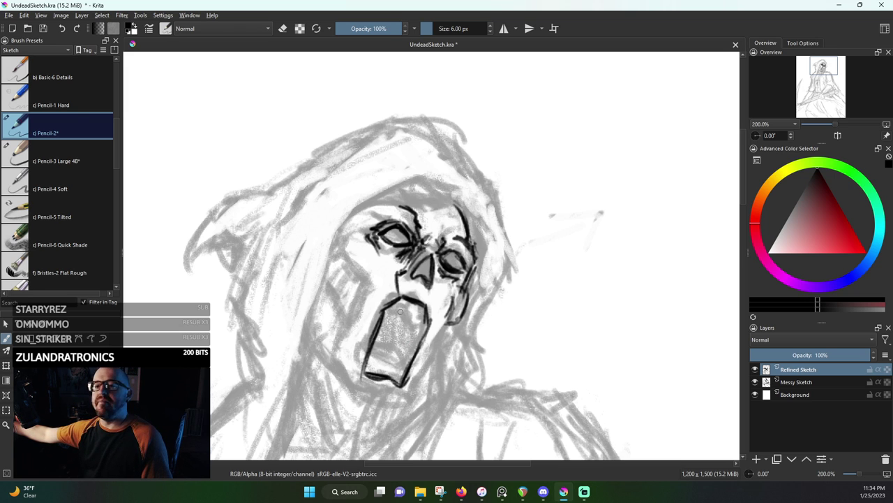
# Draw the upper gum and teeth inside the mouth, erasing and redrawing the teeth on the near side
pyautogui.moveTo(390, 312)
pyautogui.mouseDown()
pyautogui.moveTo(391, 328)
pyautogui.moveTo(399, 310)
pyautogui.moveTo(421, 334)
pyautogui.moveTo(405, 306)
pyautogui.moveTo(429, 319)
pyautogui.moveTo(419, 330)
pyautogui.moveTo(427, 323)
pyautogui.mouseUp()
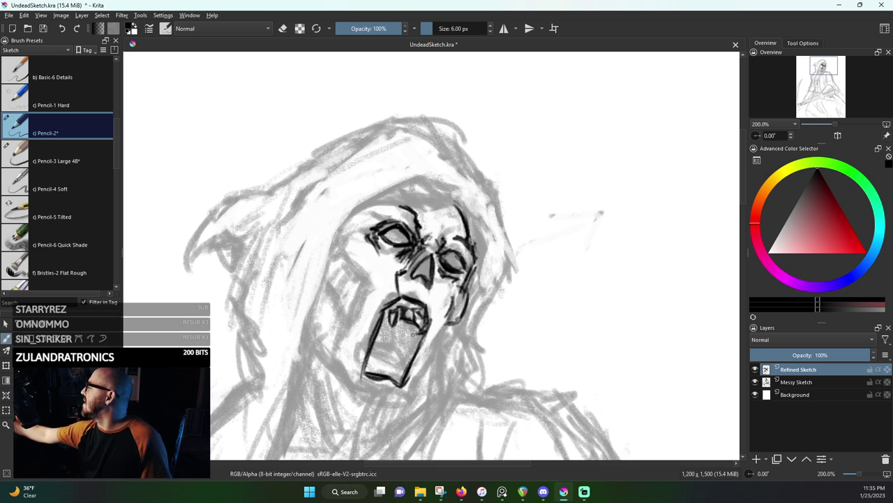
pyautogui.moveTo(401, 312); pyautogui.dragTo(395, 308)
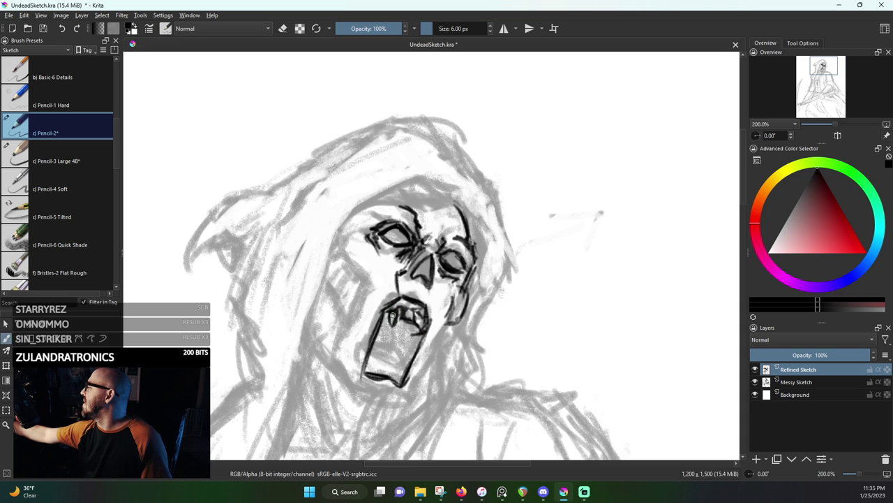
pyautogui.press('e')
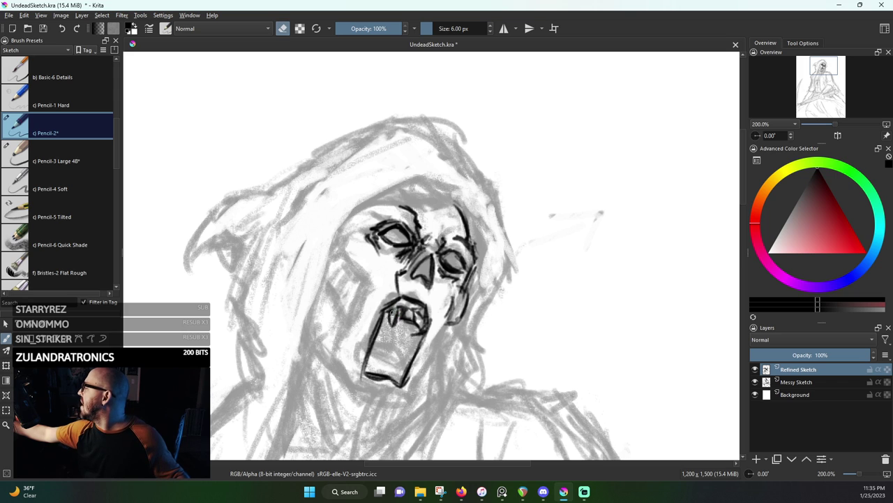
pyautogui.moveTo(396, 313); pyautogui.dragTo(395, 322)
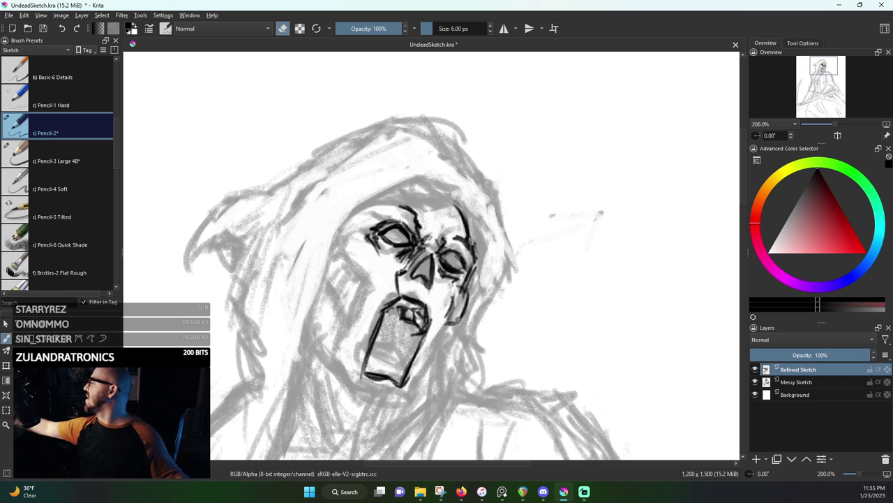
pyautogui.press('e')
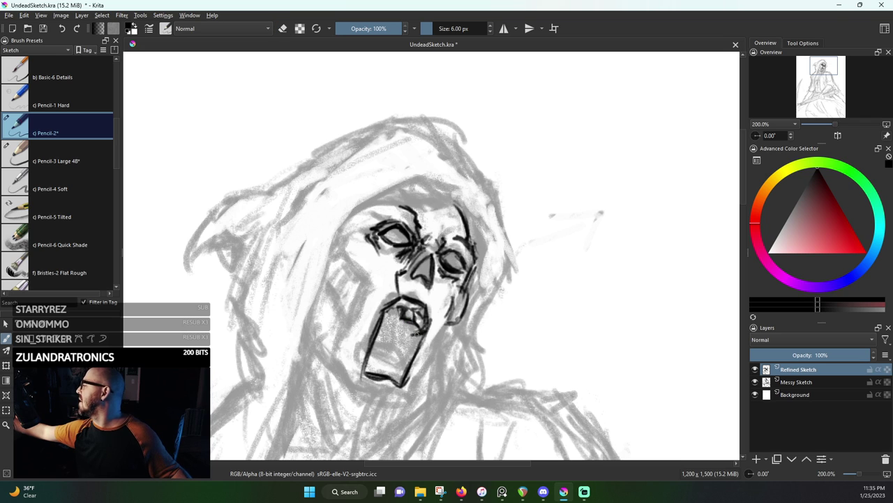
pyautogui.moveTo(417, 335)
pyautogui.mouseDown()
pyautogui.moveTo(395, 304)
pyautogui.moveTo(385, 327)
pyautogui.moveTo(406, 323)
pyautogui.moveTo(411, 307)
pyautogui.mouseUp()
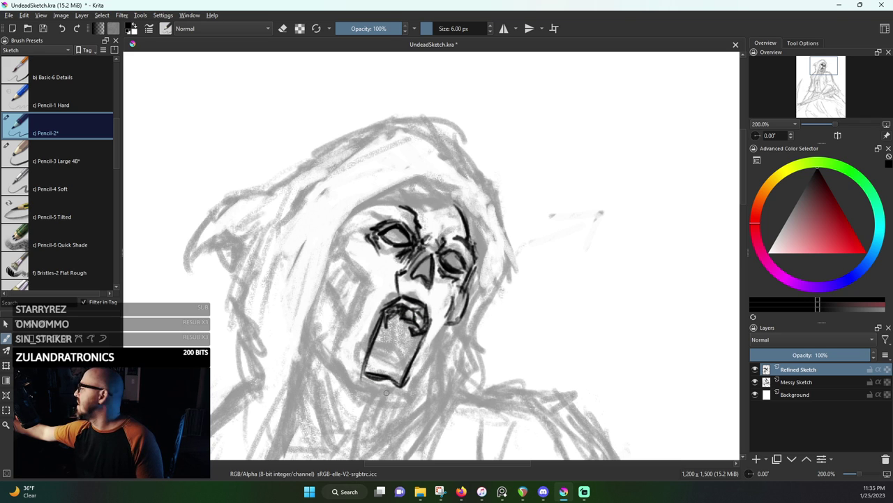
# Add the lower lip strokes under the mouth and draw the lower gum line with a row of teeth
pyautogui.moveTo(386, 393); pyautogui.dragTo(366, 364)
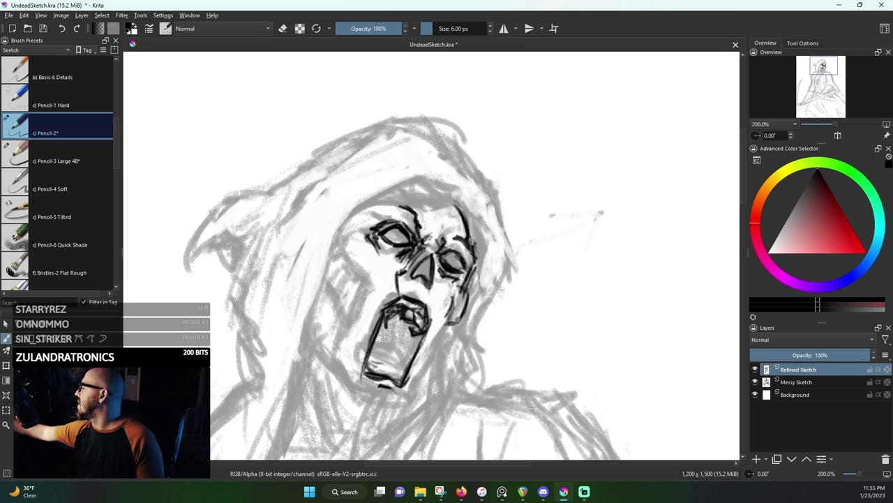
pyautogui.moveTo(367, 365); pyautogui.dragTo(384, 366)
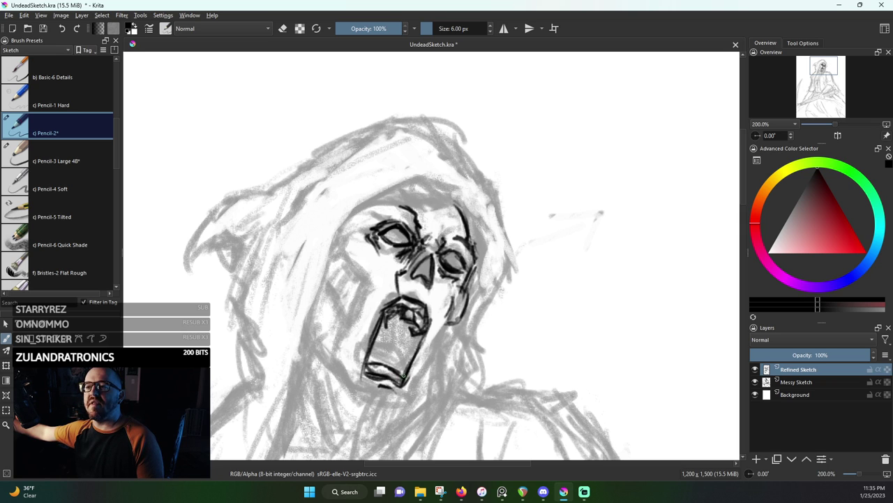
pyautogui.moveTo(384, 348)
pyautogui.mouseDown()
pyautogui.moveTo(378, 374)
pyautogui.moveTo(394, 377)
pyautogui.mouseUp()
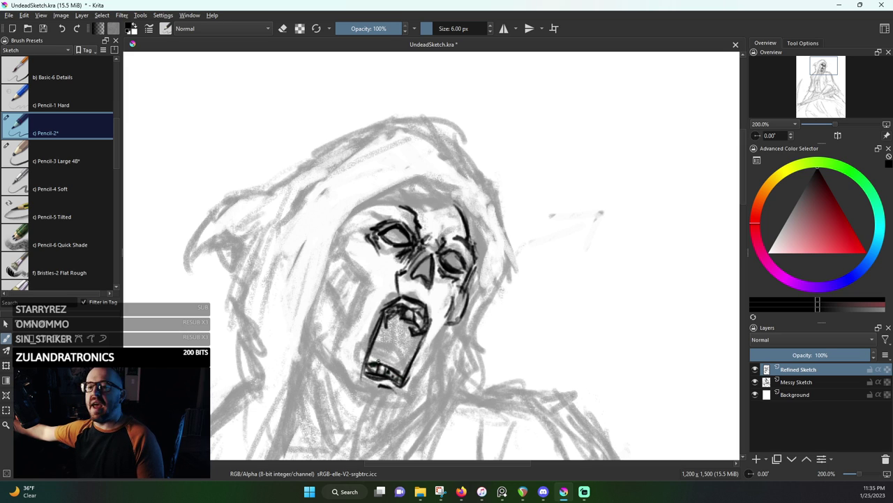
# Hatch the inside of the mouth between the tooth rows and check the face with the Messy Sketch layer briefly hidden
pyautogui.moveTo(395, 344); pyautogui.dragTo(392, 358)
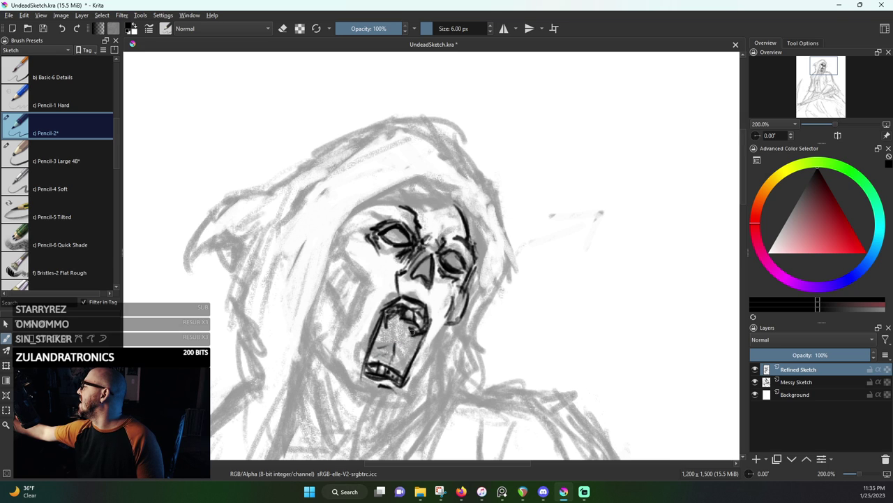
pyautogui.moveTo(405, 332)
pyautogui.mouseDown()
pyautogui.moveTo(414, 331)
pyautogui.moveTo(381, 353)
pyautogui.moveTo(386, 338)
pyautogui.moveTo(406, 361)
pyautogui.mouseUp()
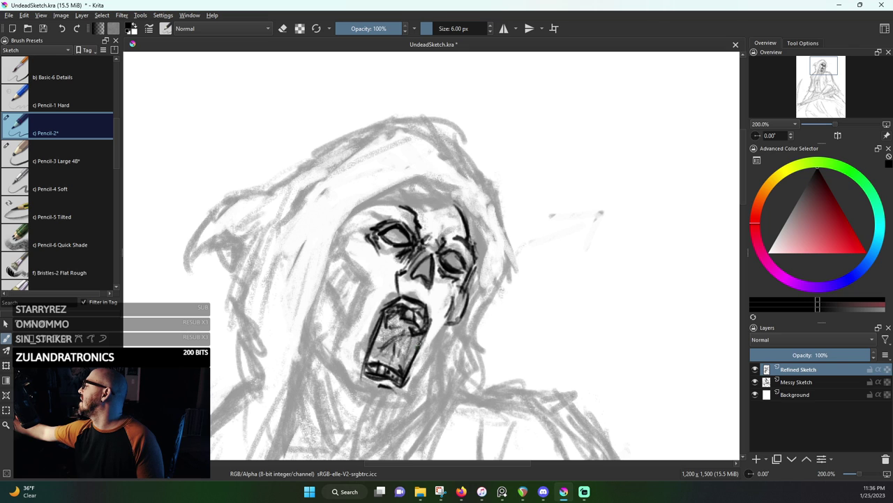
pyautogui.click(755, 382)
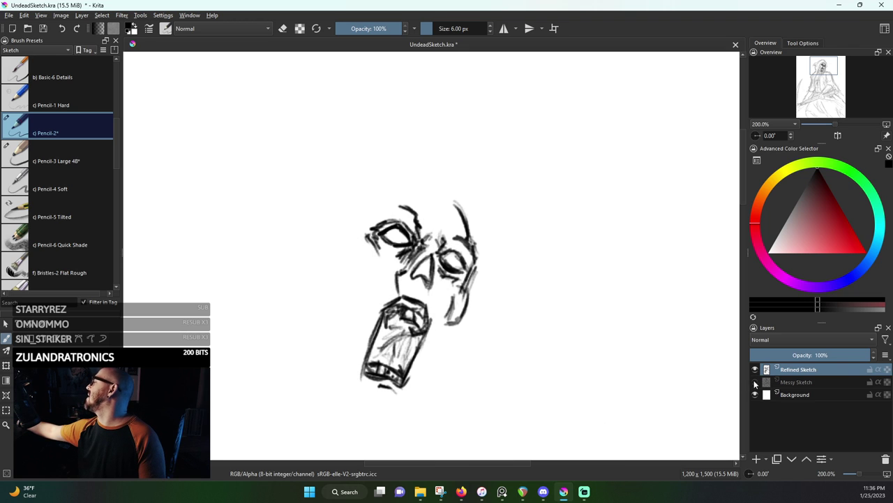
pyautogui.click(755, 382)
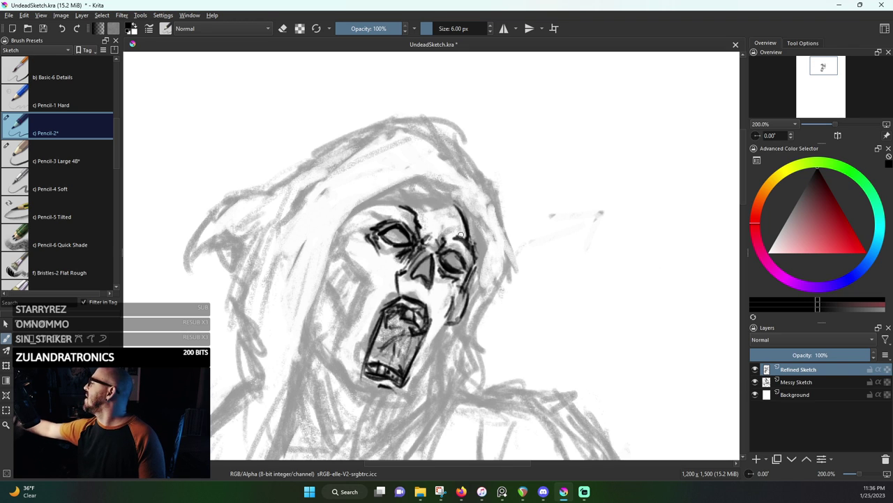
# Draw the hood opening's edge across the top of the forehead and down the near side of the face to below eye level
pyautogui.moveTo(461, 199)
pyautogui.mouseDown()
pyautogui.moveTo(469, 236)
pyautogui.moveTo(461, 196)
pyautogui.mouseUp()
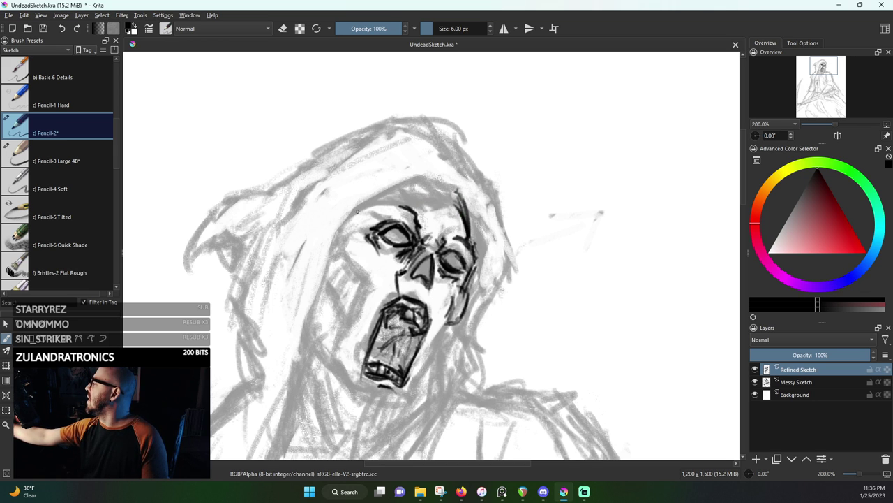
pyautogui.moveTo(362, 209)
pyautogui.mouseDown()
pyautogui.moveTo(460, 198)
pyautogui.moveTo(358, 220)
pyautogui.mouseUp()
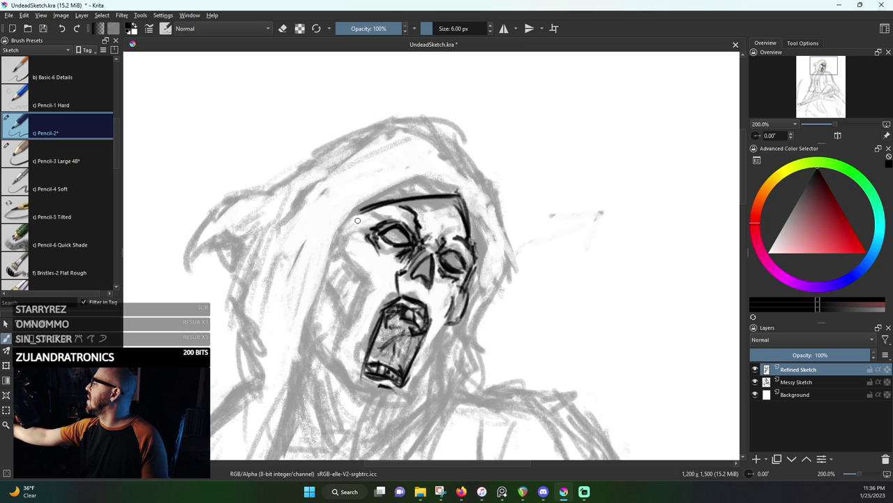
pyautogui.moveTo(405, 199); pyautogui.dragTo(344, 222)
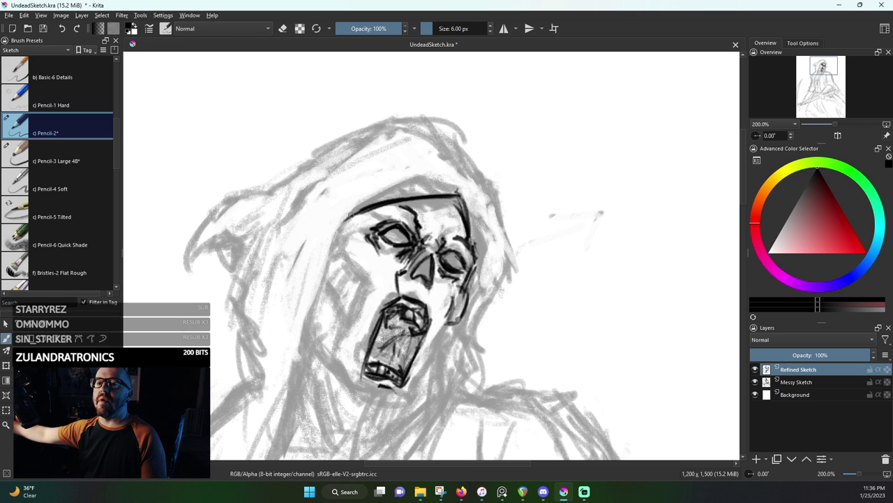
pyautogui.moveTo(354, 211)
pyautogui.mouseDown()
pyautogui.moveTo(348, 204)
pyautogui.moveTo(333, 263)
pyautogui.moveTo(338, 248)
pyautogui.mouseUp()
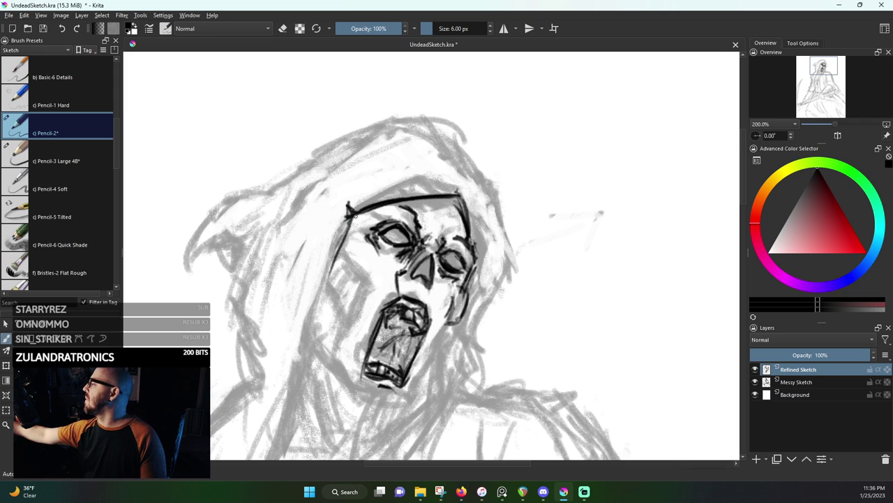
# Extend the hood opening's near-side edge down past the cheek and jaw to beside the neck, reinforcing it with overlapping strokes
pyautogui.moveTo(356, 216); pyautogui.dragTo(327, 292)
pyautogui.moveTo(345, 233); pyautogui.dragTo(305, 359)
pyautogui.moveTo(324, 299)
pyautogui.mouseDown()
pyautogui.moveTo(290, 385)
pyautogui.moveTo(287, 426)
pyautogui.mouseUp()
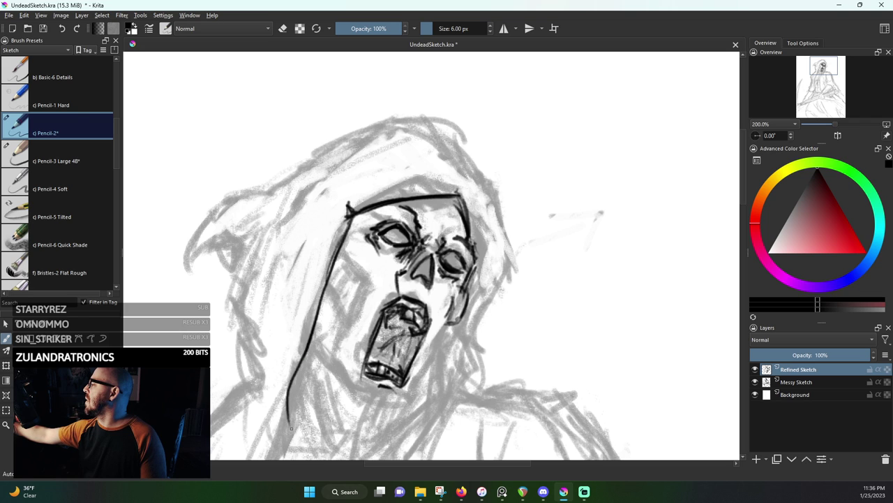
pyautogui.moveTo(306, 356); pyautogui.dragTo(287, 428)
pyautogui.moveTo(346, 241); pyautogui.dragTo(307, 359)
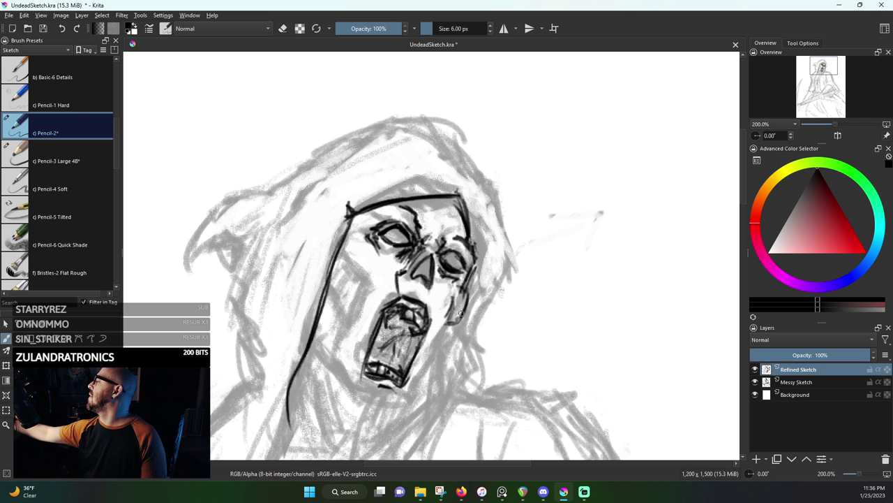
# Draw the cheekbones and sunken cheek creases around the mouth, shade the far temple, and compare with the Messy Sketch layer briefly hidden
pyautogui.moveTo(452, 289)
pyautogui.mouseDown()
pyautogui.moveTo(451, 324)
pyautogui.moveTo(432, 322)
pyautogui.moveTo(436, 317)
pyautogui.moveTo(432, 338)
pyautogui.mouseUp()
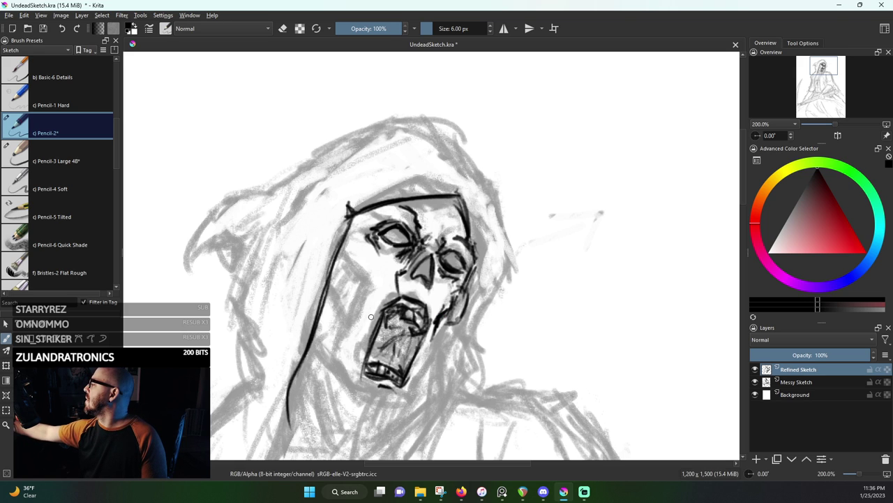
pyautogui.moveTo(376, 304)
pyautogui.mouseDown()
pyautogui.moveTo(342, 247)
pyautogui.moveTo(371, 304)
pyautogui.moveTo(380, 301)
pyautogui.moveTo(350, 264)
pyautogui.mouseUp()
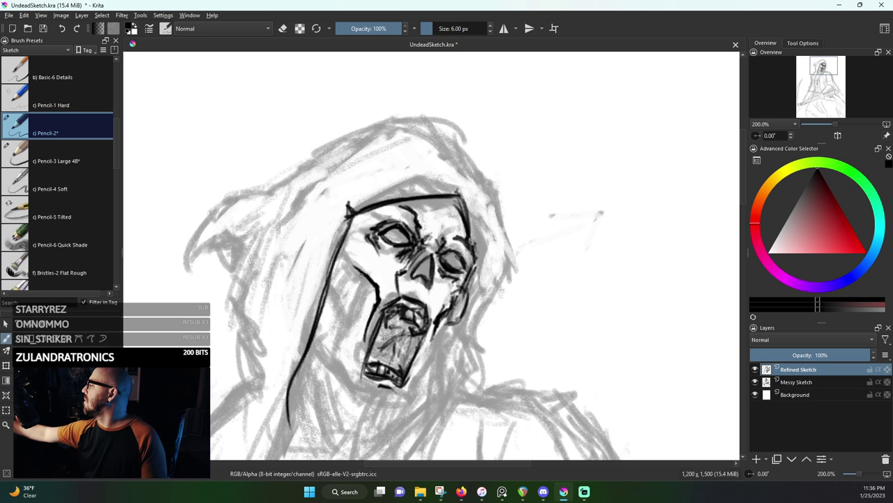
pyautogui.moveTo(364, 276)
pyautogui.mouseDown()
pyautogui.moveTo(351, 305)
pyautogui.moveTo(354, 293)
pyautogui.moveTo(352, 306)
pyautogui.moveTo(367, 297)
pyautogui.moveTo(363, 314)
pyautogui.mouseUp()
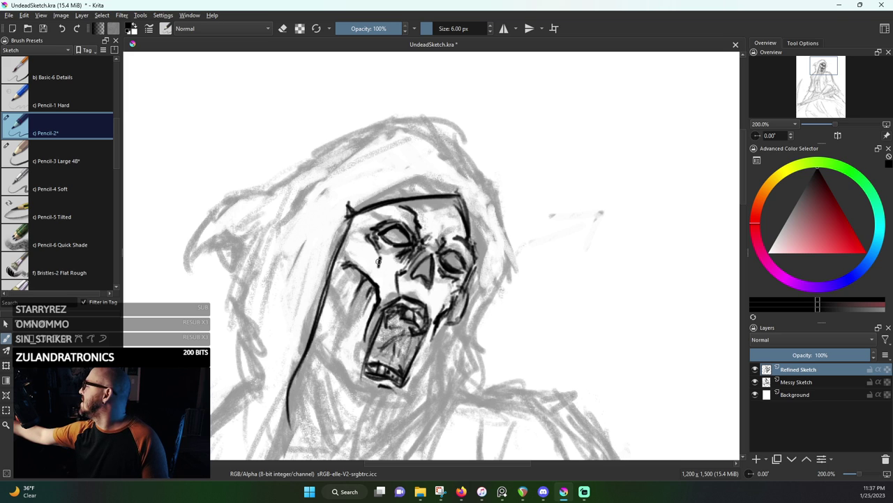
pyautogui.moveTo(380, 263)
pyautogui.mouseDown()
pyautogui.moveTo(376, 250)
pyautogui.moveTo(364, 250)
pyautogui.moveTo(382, 261)
pyautogui.mouseUp()
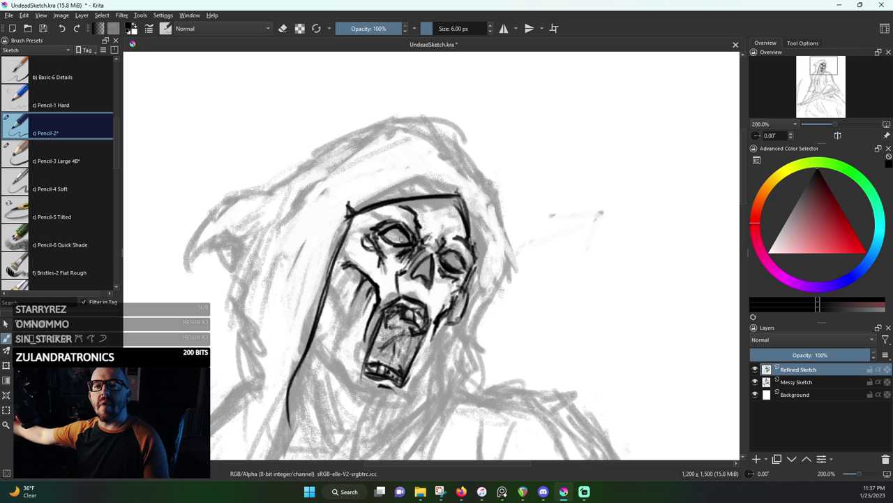
pyautogui.moveTo(377, 275); pyautogui.dragTo(383, 301)
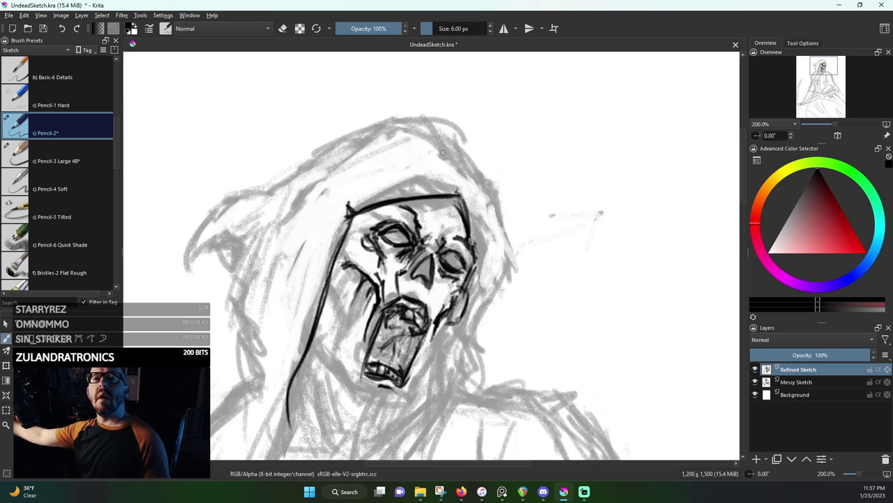
pyautogui.moveTo(453, 201)
pyautogui.mouseDown()
pyautogui.moveTo(466, 234)
pyautogui.moveTo(460, 217)
pyautogui.mouseUp()
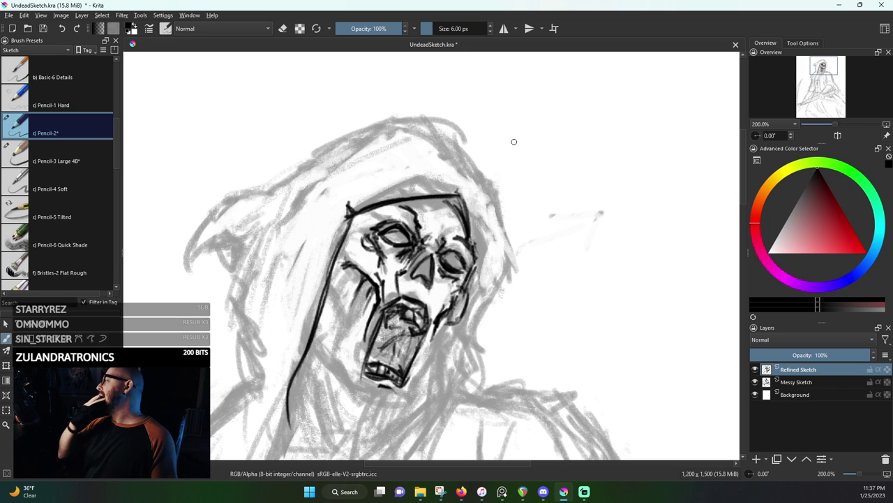
pyautogui.click(755, 381)
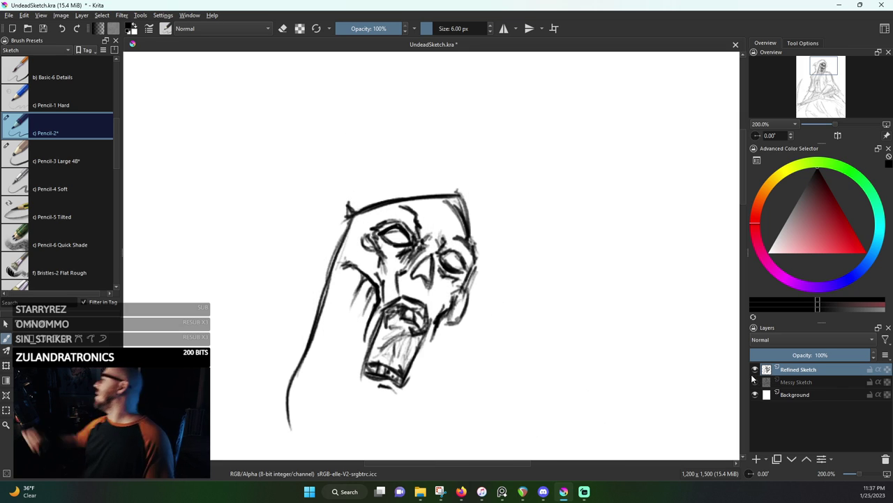
pyautogui.click(755, 381)
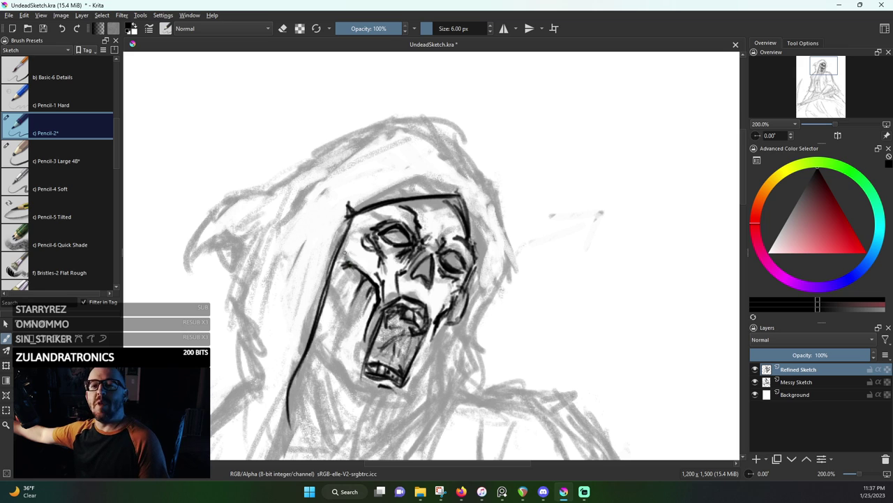
# Draw the chin and the far jawline running up to the cheek, checking the face with the Messy Sketch layer briefly hidden
pyautogui.moveTo(340, 267); pyautogui.dragTo(356, 282)
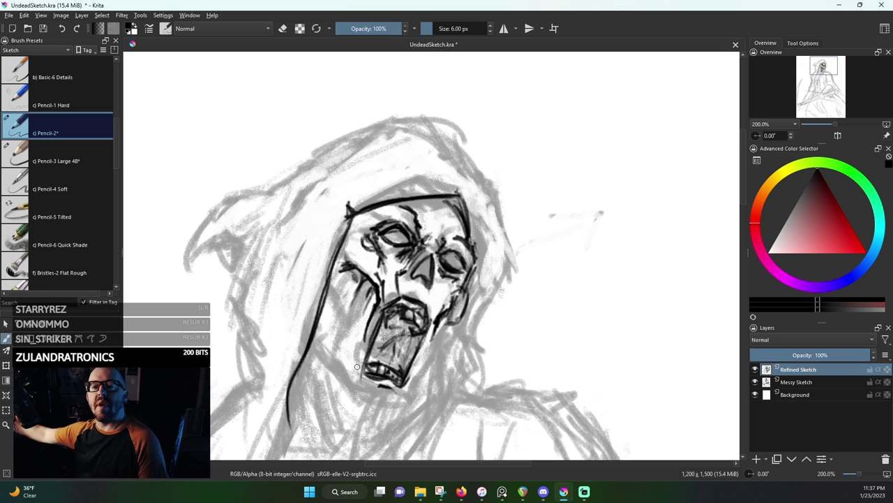
pyautogui.moveTo(381, 391)
pyautogui.mouseDown()
pyautogui.moveTo(396, 396)
pyautogui.moveTo(385, 404)
pyautogui.moveTo(369, 392)
pyautogui.moveTo(366, 404)
pyautogui.moveTo(396, 412)
pyautogui.moveTo(407, 401)
pyautogui.mouseUp()
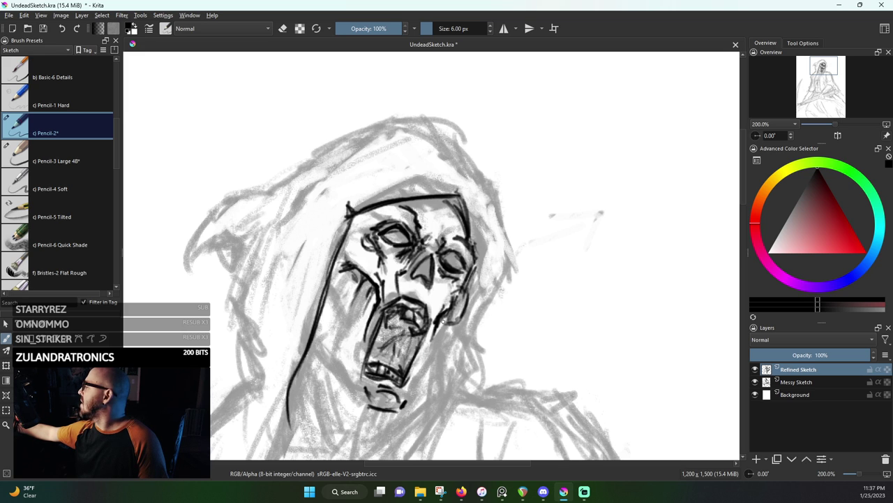
pyautogui.moveTo(441, 320)
pyautogui.mouseDown()
pyautogui.moveTo(421, 399)
pyautogui.moveTo(400, 406)
pyautogui.mouseUp()
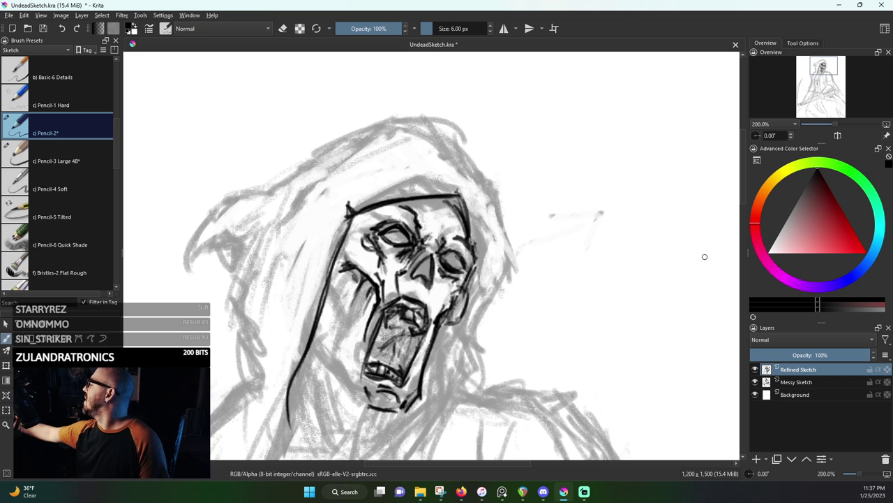
pyautogui.click(755, 382)
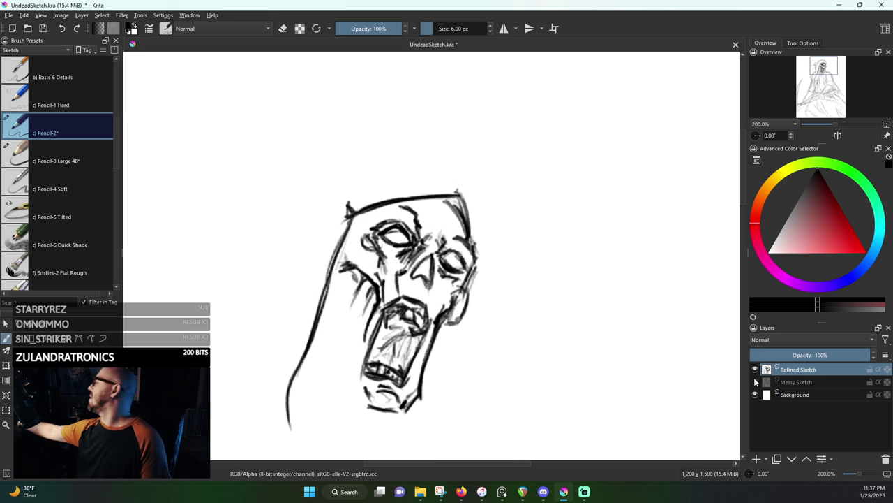
pyautogui.click(755, 382)
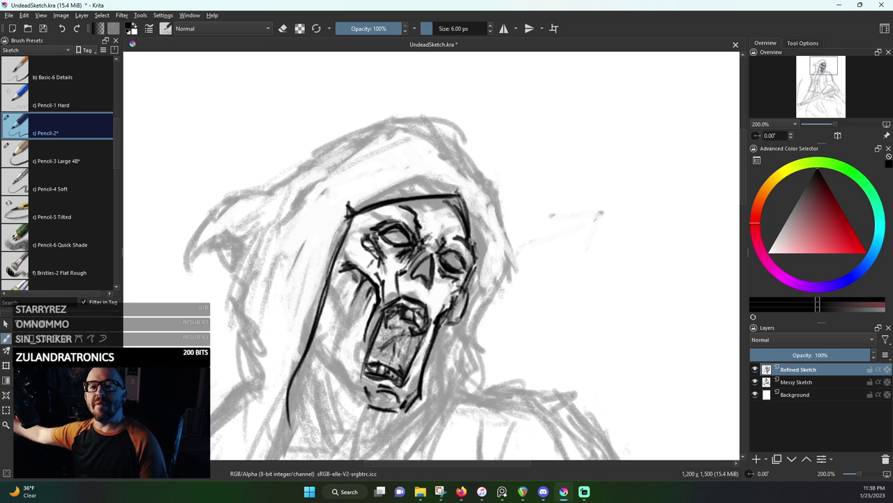
# Add strokes outside the near eye socket, along the forehead beneath the hood edge, and around the sides of the mouth
pyautogui.moveTo(375, 251); pyautogui.dragTo(362, 238)
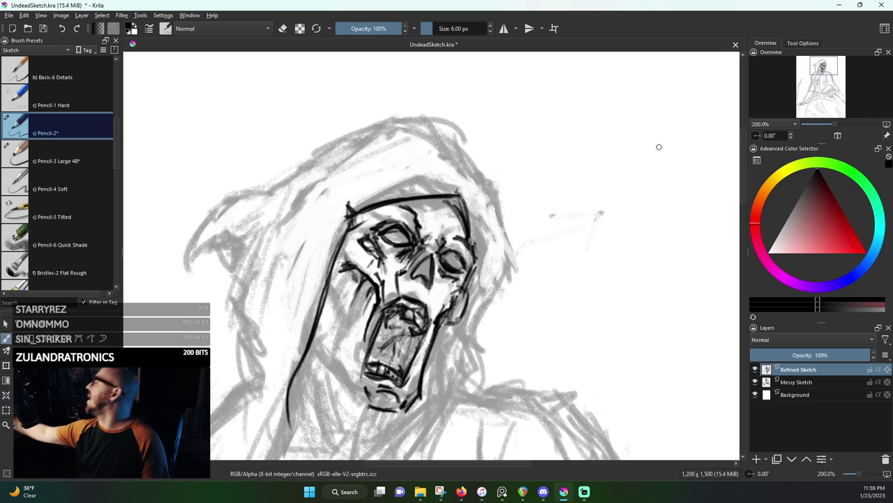
pyautogui.moveTo(361, 216); pyautogui.dragTo(443, 201)
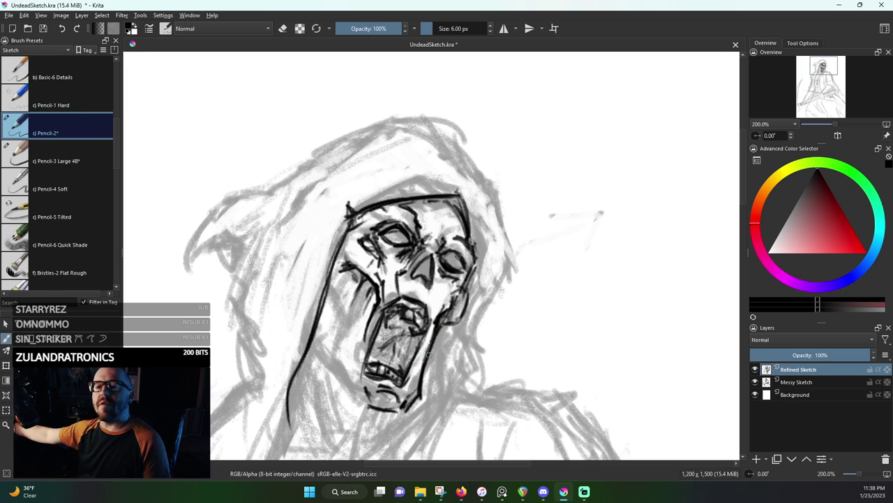
pyautogui.moveTo(419, 383); pyautogui.dragTo(402, 390)
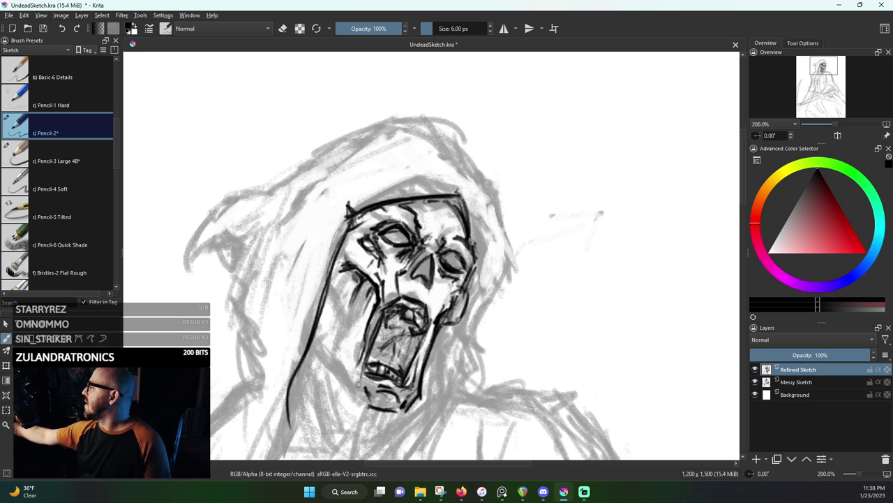
# Draw the near jawline curving from the cheek down into the chin, and toggle the Messy Sketch layer to check it
pyautogui.moveTo(339, 370); pyautogui.dragTo(368, 406)
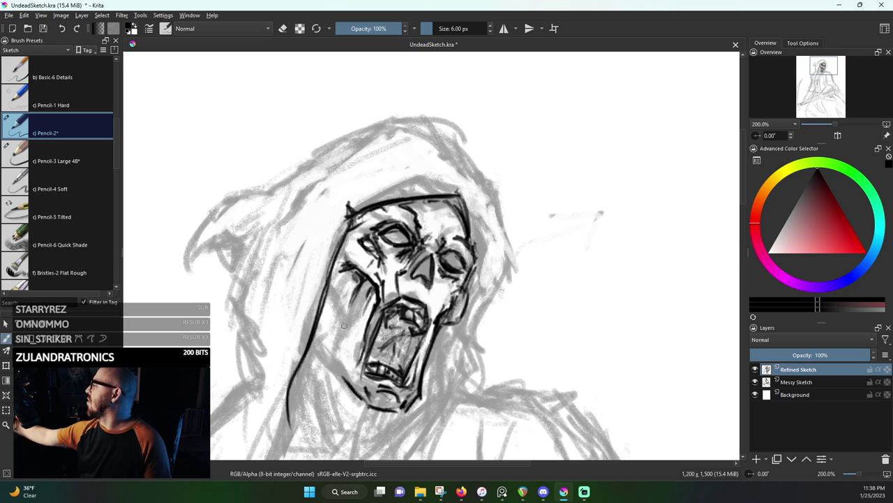
pyautogui.moveTo(342, 370)
pyautogui.mouseDown()
pyautogui.moveTo(342, 338)
pyautogui.moveTo(342, 380)
pyautogui.mouseUp()
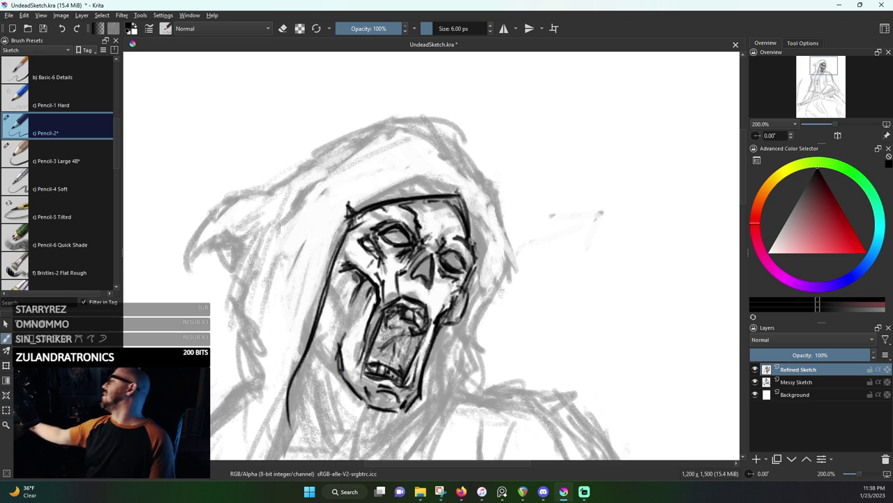
pyautogui.click(755, 382)
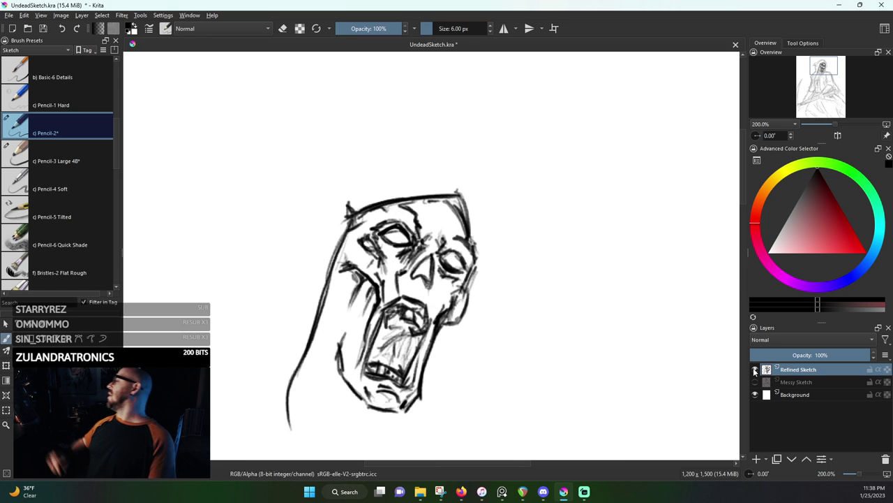
pyautogui.click(755, 382)
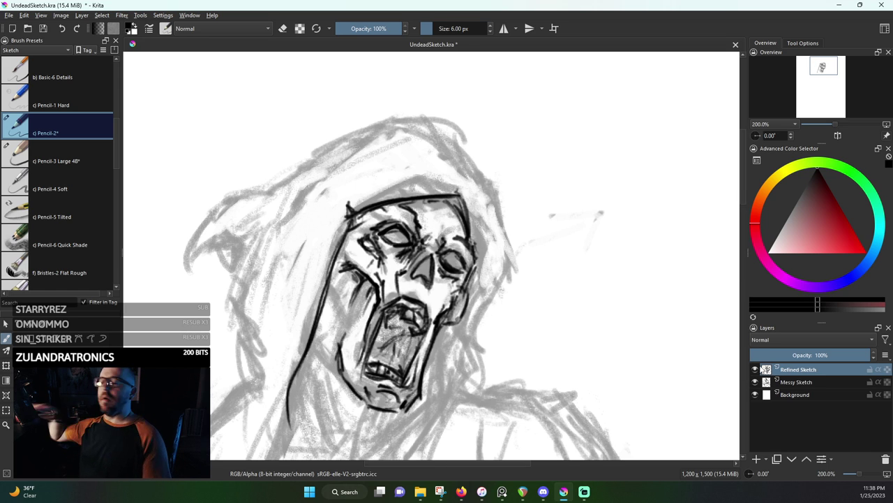
pyautogui.moveTo(763, 371)
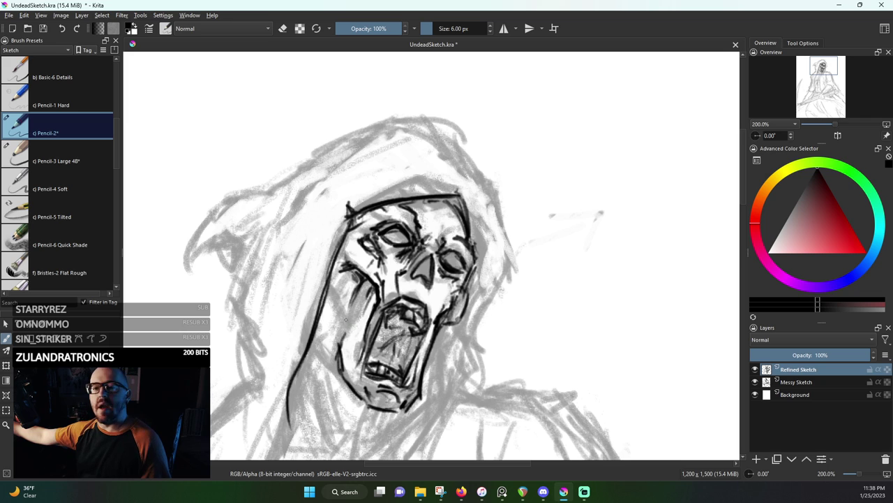
# Hatch the hollow of the near cheek and draw the face's side contour along the hood edge
pyautogui.moveTo(349, 319); pyautogui.dragTo(351, 309)
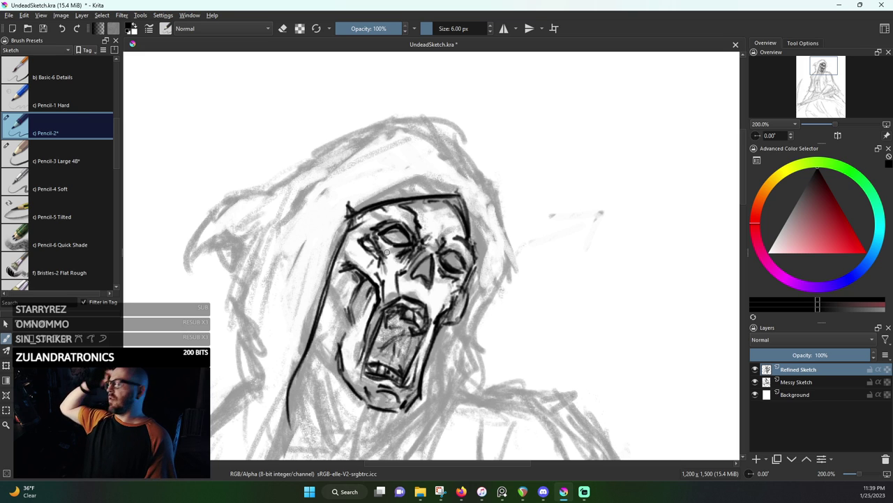
pyautogui.moveTo(338, 322); pyautogui.dragTo(338, 260)
pyautogui.moveTo(333, 299); pyautogui.dragTo(349, 252)
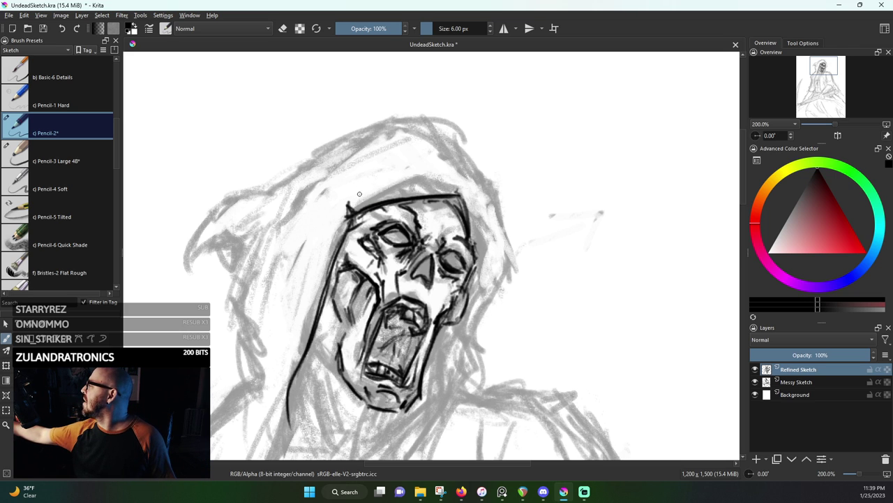
# Draw the hood brim's thickness above the forehead and turn it down along the far side of the face
pyautogui.moveTo(358, 195)
pyautogui.mouseDown()
pyautogui.moveTo(349, 212)
pyautogui.moveTo(359, 193)
pyautogui.moveTo(449, 181)
pyautogui.moveTo(484, 187)
pyautogui.moveTo(482, 194)
pyautogui.moveTo(495, 193)
pyautogui.moveTo(493, 229)
pyautogui.mouseUp()
pyautogui.moveTo(494, 194)
pyautogui.mouseDown()
pyautogui.moveTo(488, 280)
pyautogui.moveTo(492, 243)
pyautogui.moveTo(474, 194)
pyautogui.mouseUp()
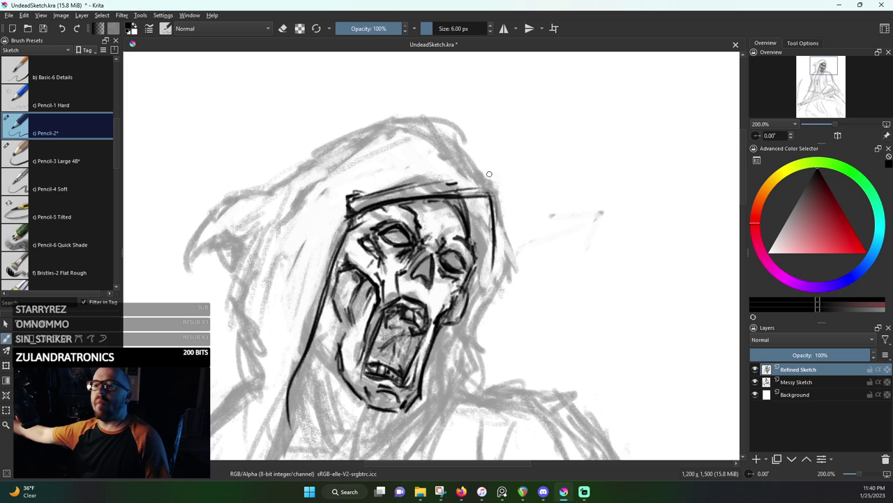
pyautogui.moveTo(383, 187)
pyautogui.mouseDown()
pyautogui.moveTo(498, 195)
pyautogui.moveTo(504, 250)
pyautogui.mouseUp()
pyautogui.moveTo(498, 182); pyautogui.dragTo(493, 268)
pyautogui.moveTo(500, 199); pyautogui.dragTo(501, 236)
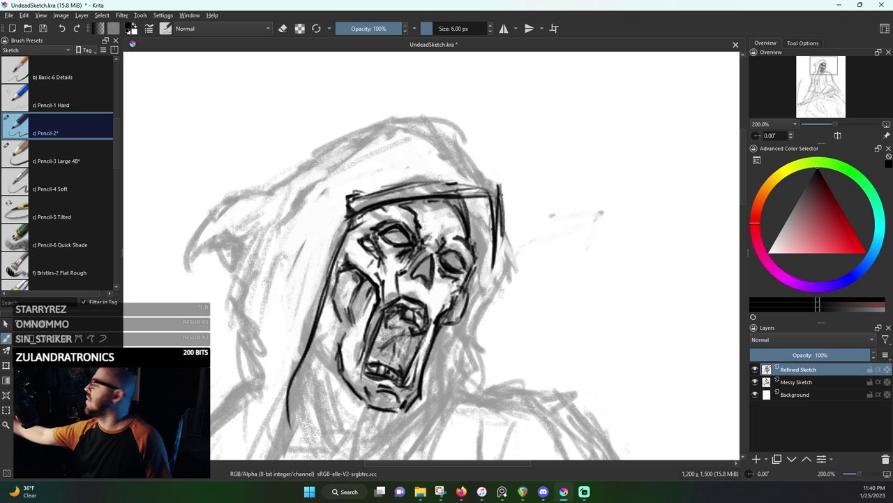
# Draw the brim's upper edge and the rounded crown of the hood, checking the refined lines with the Messy Sketch layer briefly hidden
pyautogui.moveTo(483, 166)
pyautogui.mouseDown()
pyautogui.moveTo(501, 183)
pyautogui.moveTo(453, 162)
pyautogui.moveTo(347, 175)
pyautogui.mouseUp()
pyautogui.moveTo(346, 176)
pyautogui.mouseDown()
pyautogui.moveTo(466, 163)
pyautogui.moveTo(346, 176)
pyautogui.mouseUp()
pyautogui.moveTo(346, 176)
pyautogui.mouseDown()
pyautogui.moveTo(483, 166)
pyautogui.moveTo(396, 123)
pyautogui.moveTo(338, 158)
pyautogui.mouseUp()
pyautogui.moveTo(386, 121); pyautogui.dragTo(300, 204)
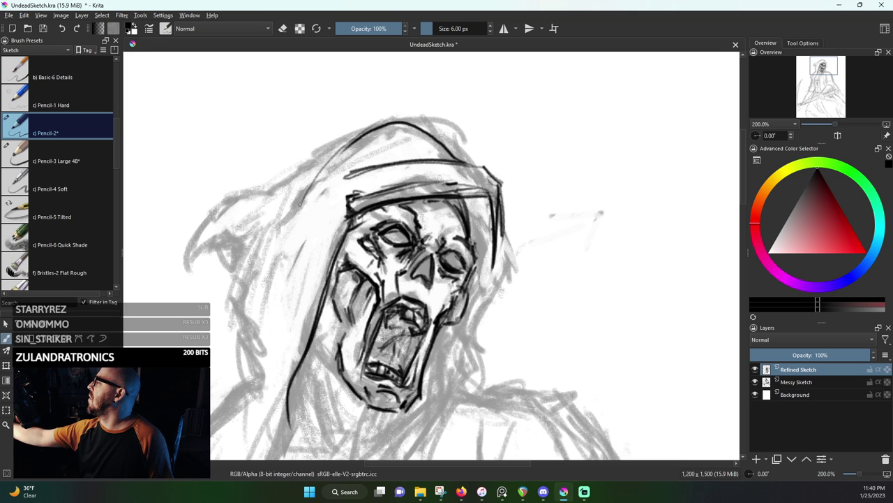
pyautogui.click(754, 370)
pyautogui.click(754, 370)
pyautogui.click(755, 382)
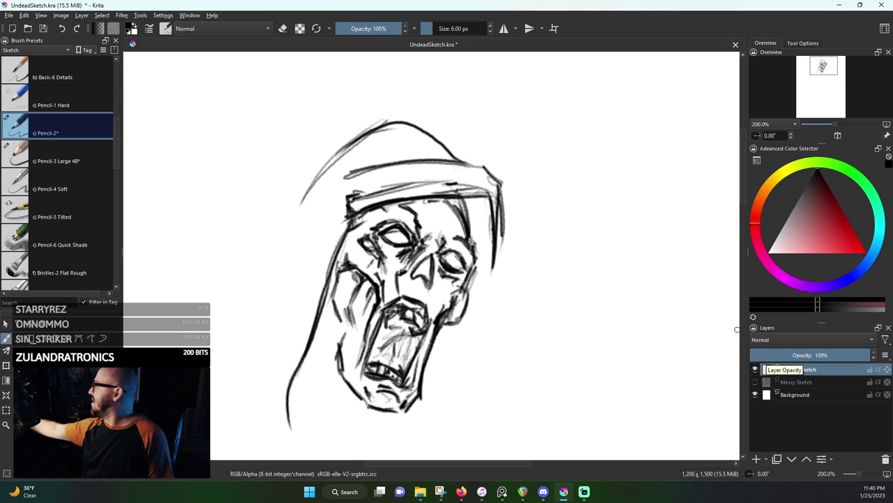
pyautogui.click(755, 382)
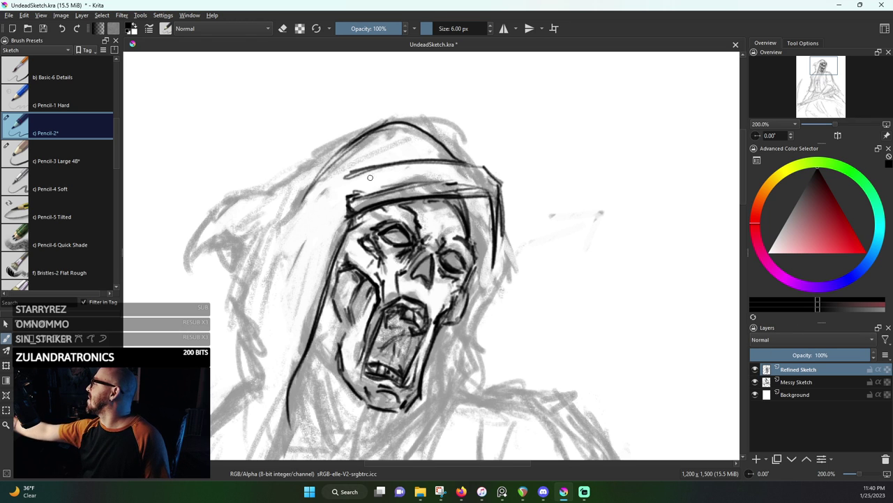
# Close the brim's near end and draw the hood's back outline sweeping down from the crown to its drooping tip
pyautogui.moveTo(351, 175); pyautogui.dragTo(335, 198)
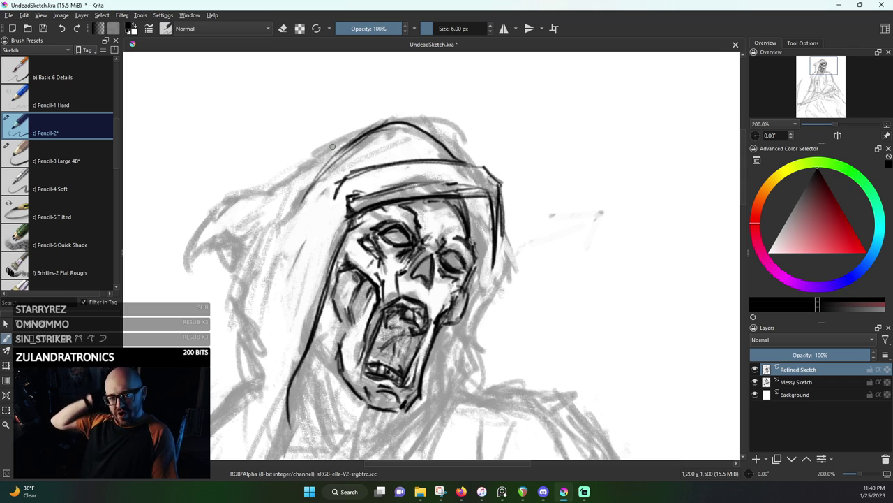
pyautogui.moveTo(350, 145)
pyautogui.mouseDown()
pyautogui.moveTo(312, 176)
pyautogui.moveTo(323, 152)
pyautogui.moveTo(299, 187)
pyautogui.mouseUp()
pyautogui.moveTo(323, 148); pyautogui.dragTo(292, 191)
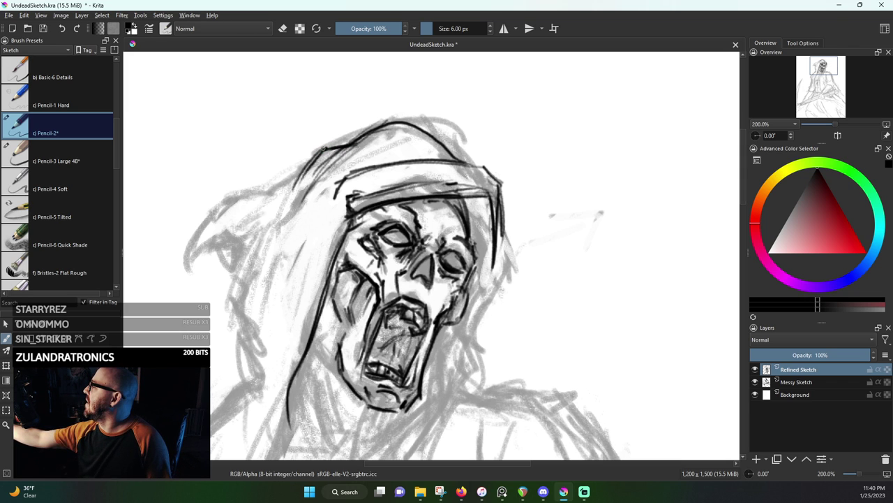
pyautogui.moveTo(373, 140)
pyautogui.mouseDown()
pyautogui.moveTo(324, 166)
pyautogui.moveTo(323, 154)
pyautogui.moveTo(291, 187)
pyautogui.moveTo(314, 163)
pyautogui.moveTo(254, 201)
pyautogui.mouseUp()
pyautogui.moveTo(298, 169)
pyautogui.mouseDown()
pyautogui.moveTo(281, 187)
pyautogui.moveTo(212, 208)
pyautogui.moveTo(205, 238)
pyautogui.mouseUp()
pyautogui.moveTo(223, 201); pyautogui.dragTo(194, 272)
pyautogui.moveTo(203, 234); pyautogui.dragTo(198, 286)
pyautogui.moveTo(202, 250); pyautogui.dragTo(196, 287)
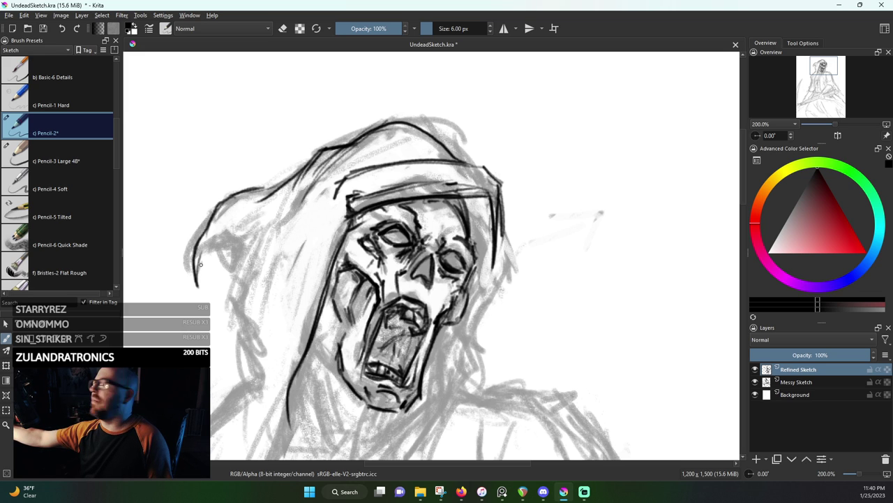
# Draw the underside of the hood's drooping tip with its ragged hanging ends and the inner fold lines
pyautogui.moveTo(213, 254); pyautogui.dragTo(198, 279)
pyautogui.moveTo(206, 279); pyautogui.dragTo(213, 296)
pyautogui.moveTo(201, 249)
pyautogui.mouseDown()
pyautogui.moveTo(211, 286)
pyautogui.moveTo(224, 286)
pyautogui.mouseUp()
pyautogui.moveTo(203, 248)
pyautogui.mouseDown()
pyautogui.moveTo(232, 317)
pyautogui.moveTo(227, 300)
pyautogui.mouseUp()
pyautogui.moveTo(226, 246)
pyautogui.mouseDown()
pyautogui.moveTo(263, 210)
pyautogui.moveTo(237, 226)
pyautogui.mouseUp()
pyautogui.moveTo(222, 268); pyautogui.dragTo(226, 244)
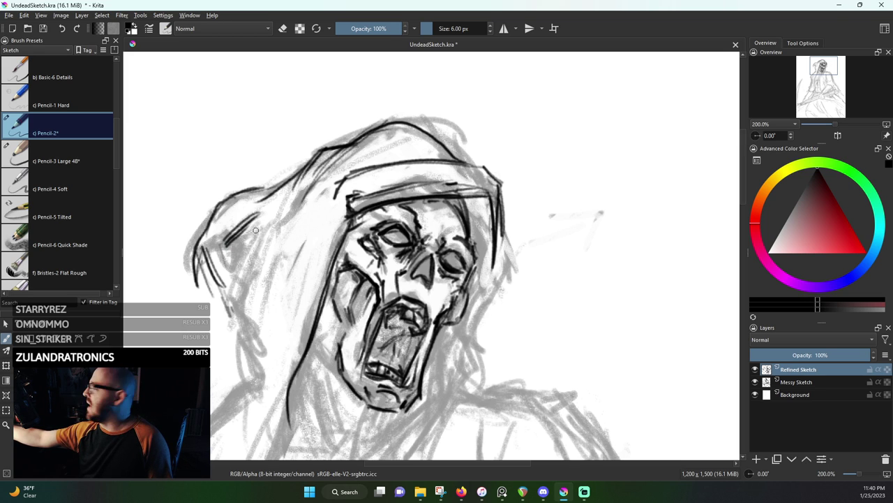
pyautogui.moveTo(259, 212)
pyautogui.mouseDown()
pyautogui.moveTo(239, 307)
pyautogui.moveTo(225, 276)
pyautogui.moveTo(222, 303)
pyautogui.mouseUp()
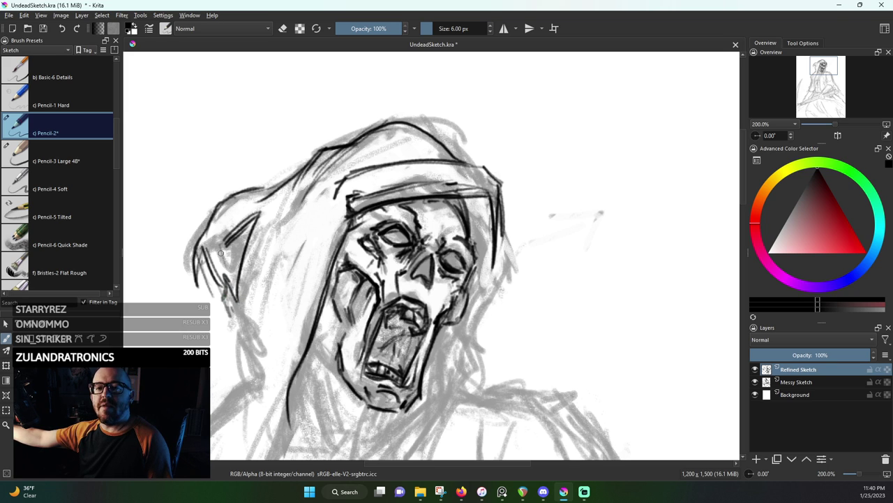
# Strengthen the fold lines inside the hood's drooping tip, checking the refined lines with the Messy Sketch layer briefly hidden
pyautogui.moveTo(218, 242)
pyautogui.mouseDown()
pyautogui.moveTo(203, 248)
pyautogui.moveTo(216, 246)
pyautogui.moveTo(232, 211)
pyautogui.mouseUp()
pyautogui.moveTo(211, 226); pyautogui.dragTo(236, 202)
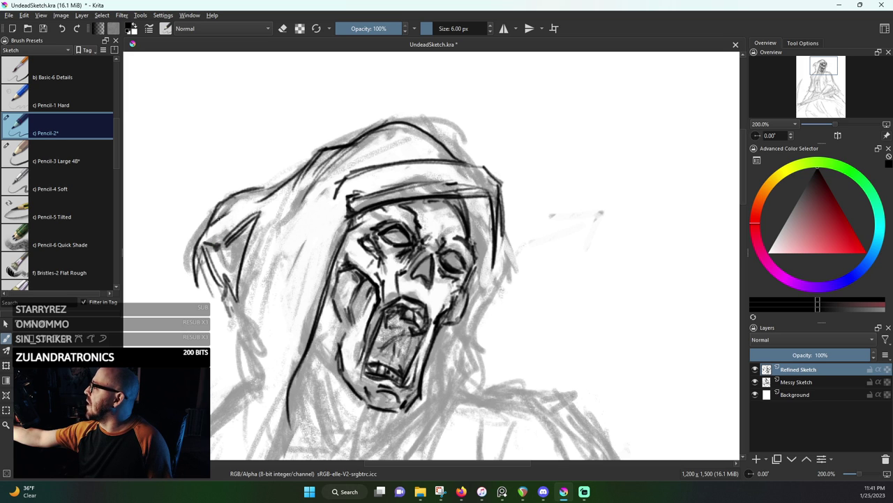
pyautogui.click(755, 382)
pyautogui.click(755, 382)
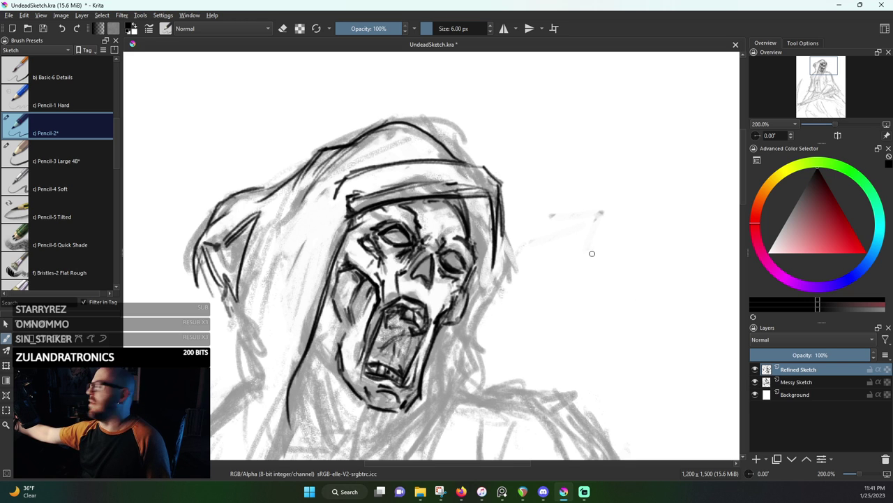
# Draw the hood's far edge from the brim down past the jaw and curve it inward toward the chest
pyautogui.moveTo(502, 213); pyautogui.dragTo(495, 276)
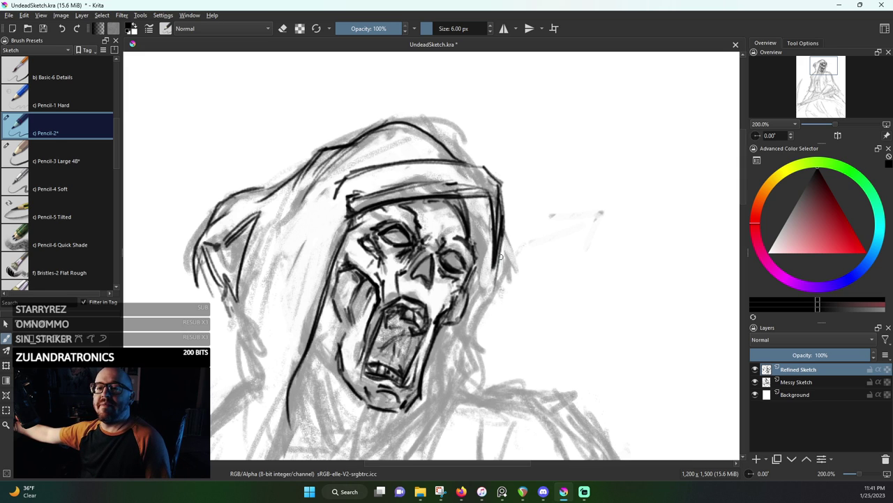
pyautogui.moveTo(503, 242); pyautogui.dragTo(471, 349)
pyautogui.moveTo(479, 315)
pyautogui.mouseDown()
pyautogui.moveTo(485, 388)
pyautogui.moveTo(444, 412)
pyautogui.moveTo(411, 459)
pyautogui.moveTo(479, 381)
pyautogui.moveTo(477, 328)
pyautogui.mouseUp()
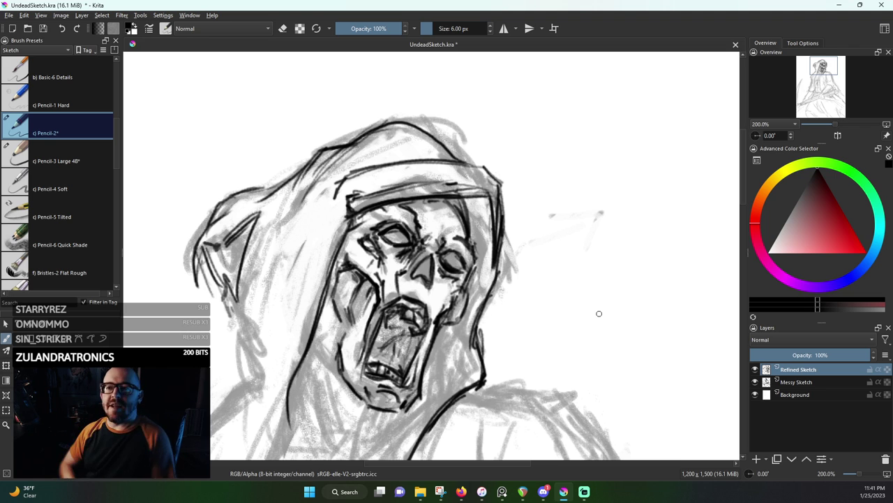
# Compare the refined head with the rough drawing at several zoom levels by hiding and showing the Messy Sketch layer
pyautogui.scroll(-4, 380, 215)
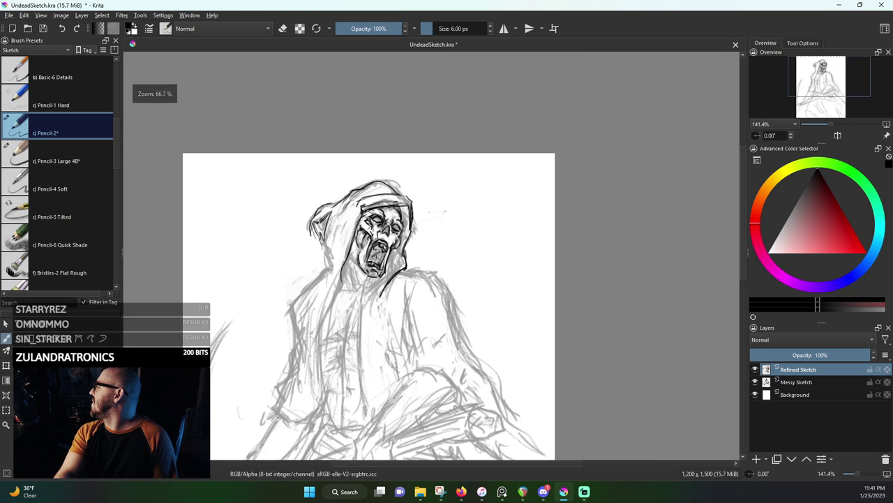
pyautogui.scroll(3, 379, 214)
pyautogui.click(756, 383)
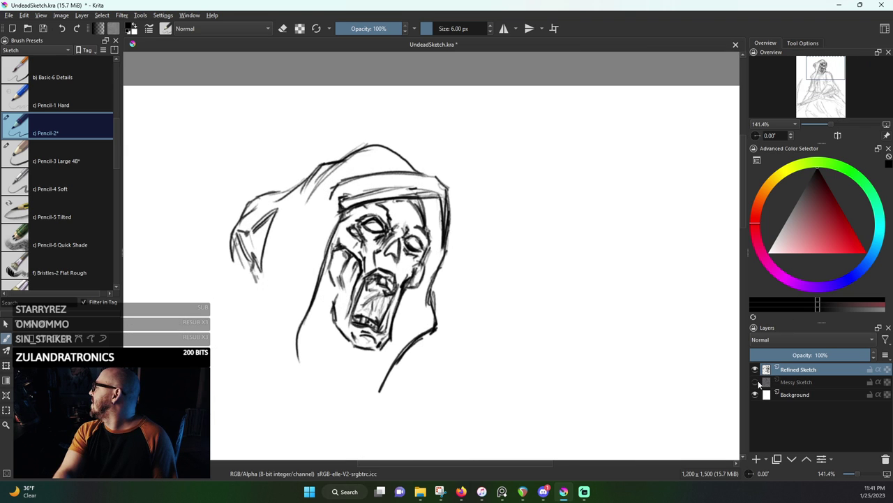
pyautogui.click(756, 382)
pyautogui.click(757, 382)
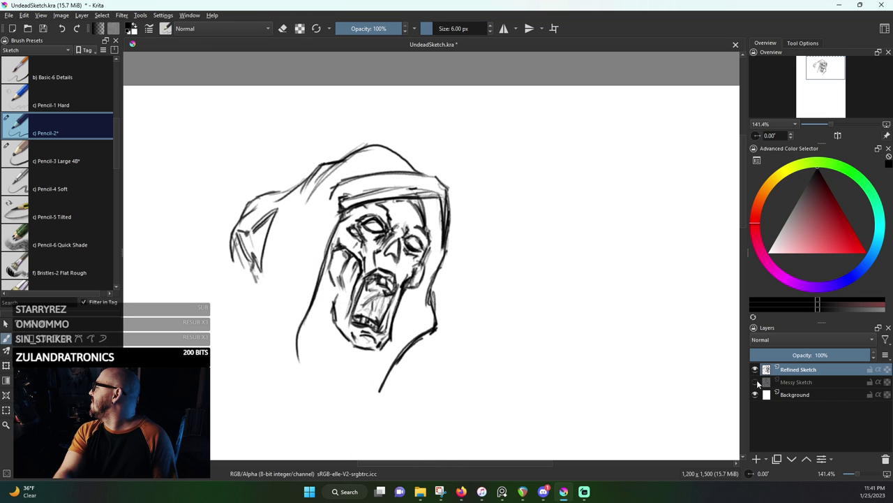
pyautogui.click(756, 383)
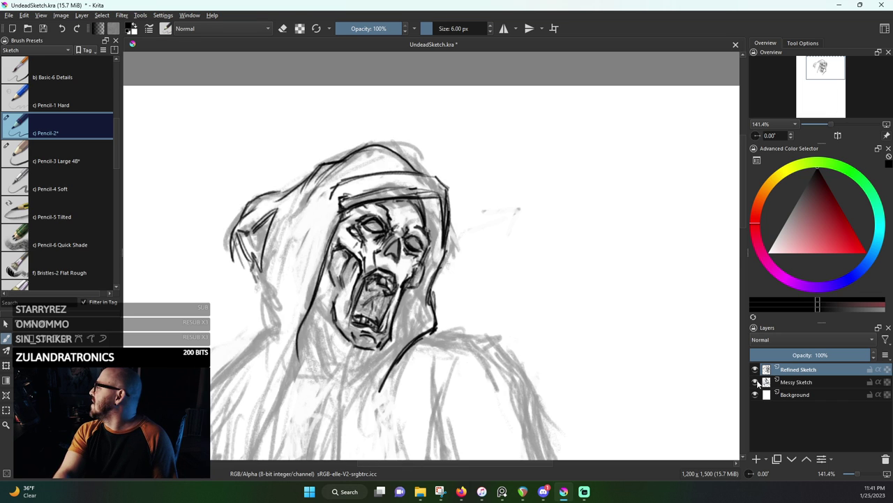
pyautogui.click(756, 382)
pyautogui.click(756, 383)
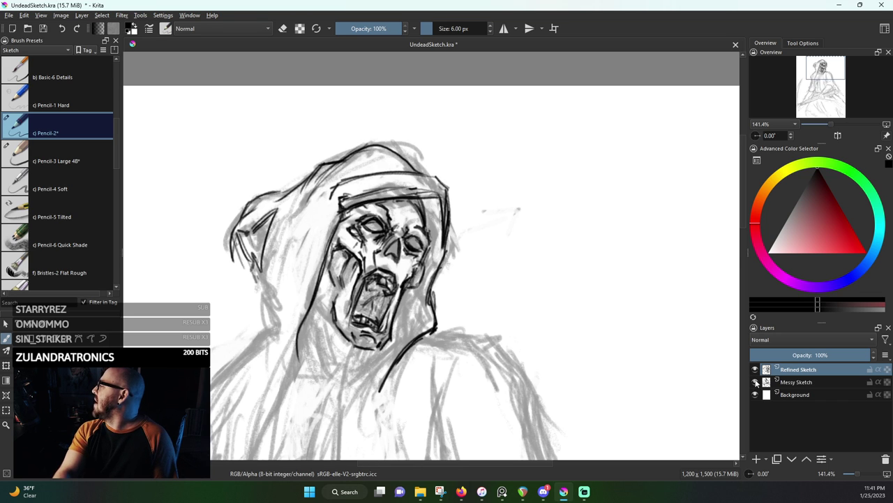
pyautogui.press('1')
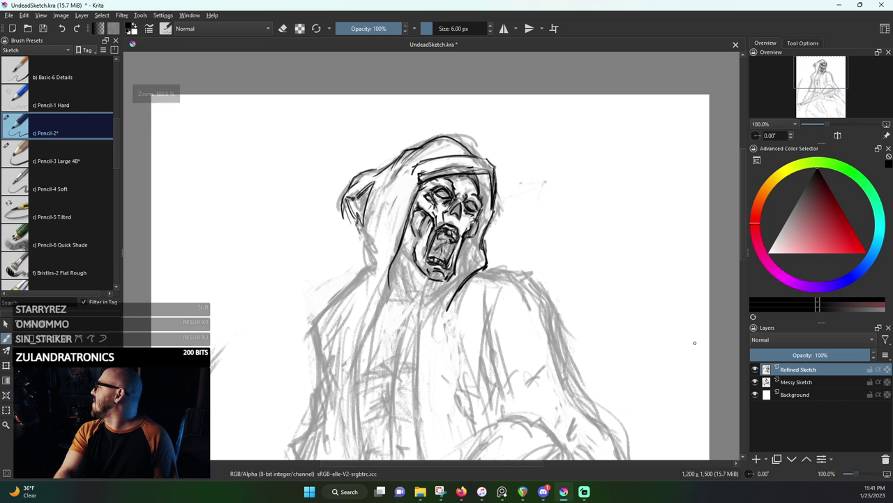
pyautogui.click(756, 383)
pyautogui.scroll(3, 468, 196)
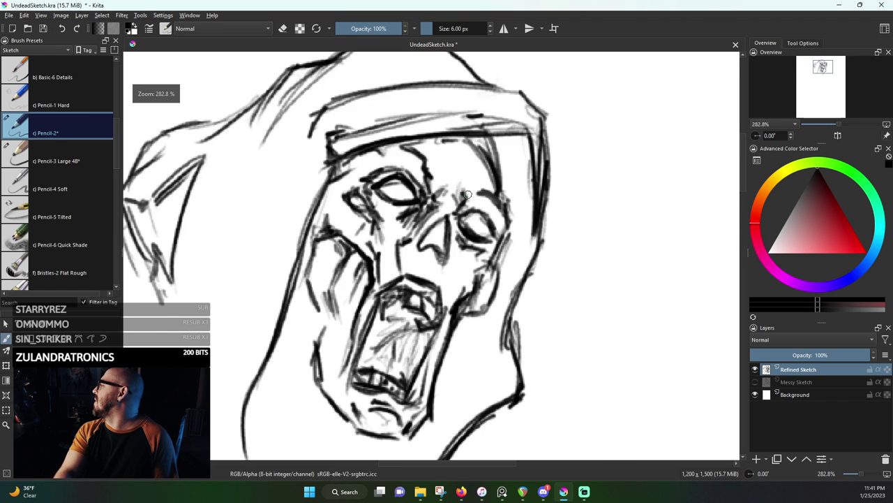
pyautogui.scroll(-4, 467, 195)
pyautogui.scroll(2, 511, 183)
pyautogui.scroll(1, 484, 177)
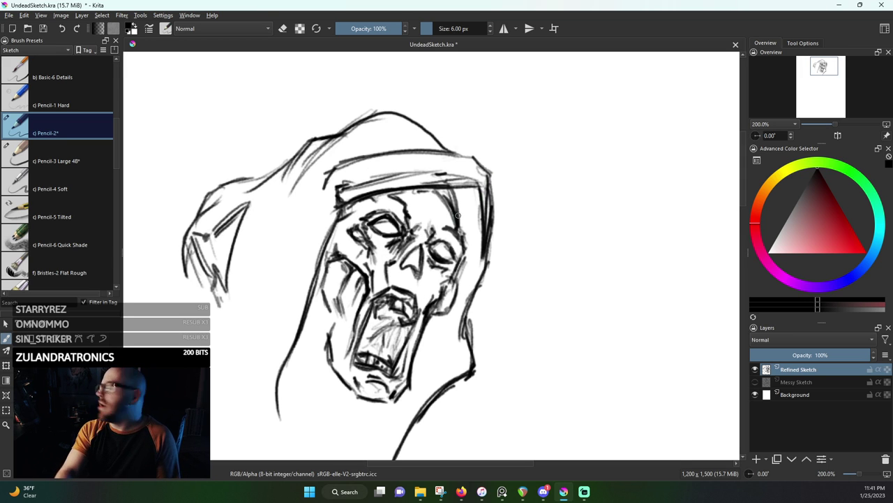
pyautogui.click(755, 382)
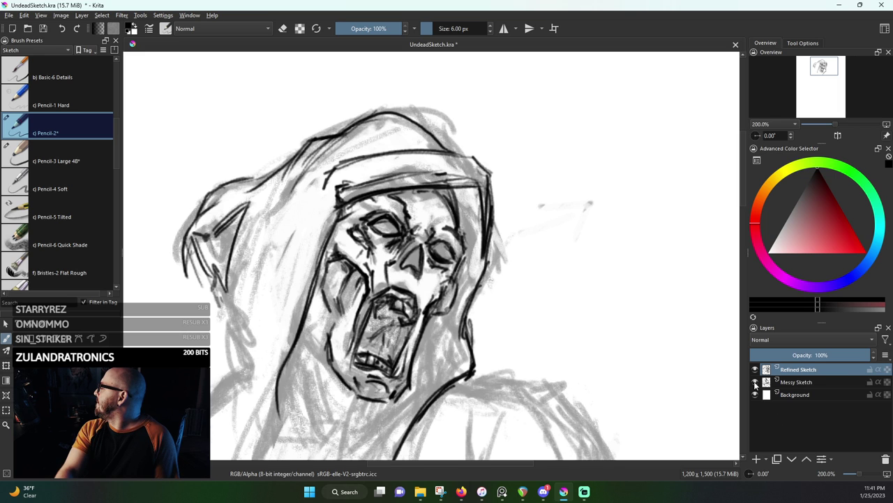
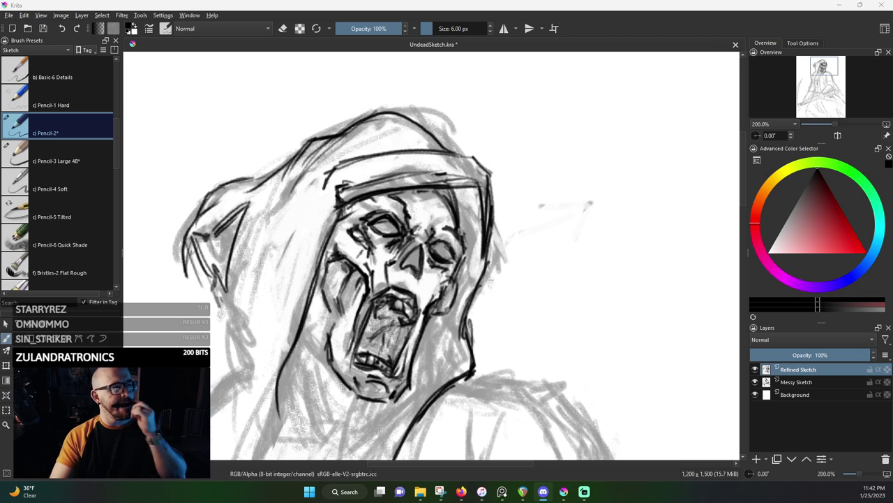
# Draw a long fold line parallel to the hood's near opening, from the brim's end down toward the shoulder
pyautogui.click(359, 4)
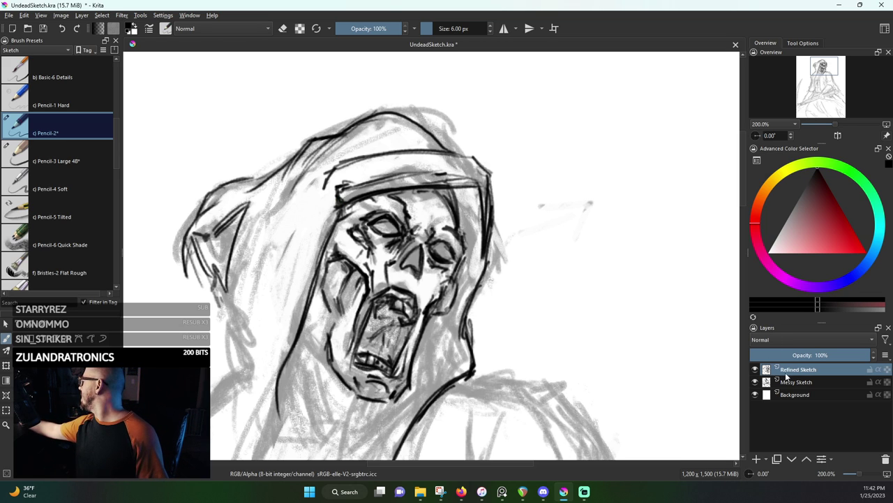
pyautogui.moveTo(332, 183)
pyautogui.mouseDown()
pyautogui.moveTo(286, 275)
pyautogui.moveTo(315, 199)
pyautogui.mouseUp()
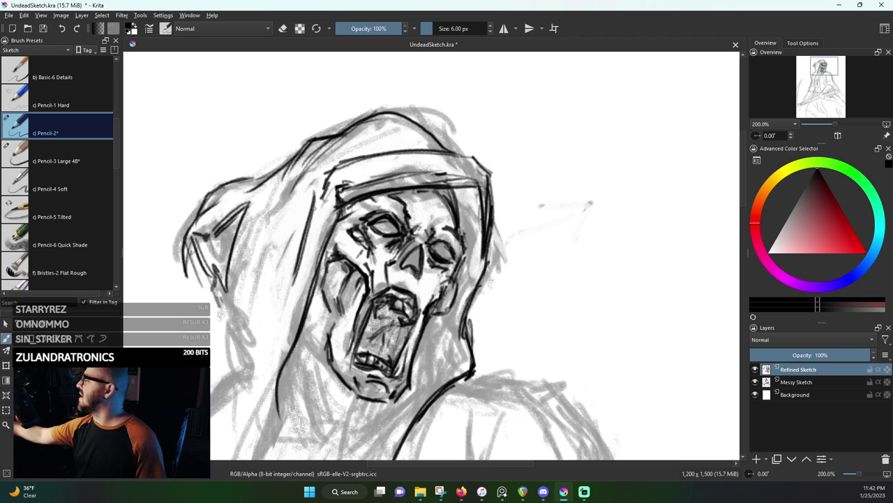
pyautogui.moveTo(309, 233)
pyautogui.mouseDown()
pyautogui.moveTo(279, 321)
pyautogui.moveTo(253, 349)
pyautogui.moveTo(259, 408)
pyautogui.mouseUp()
pyautogui.moveTo(258, 373); pyautogui.dragTo(273, 312)
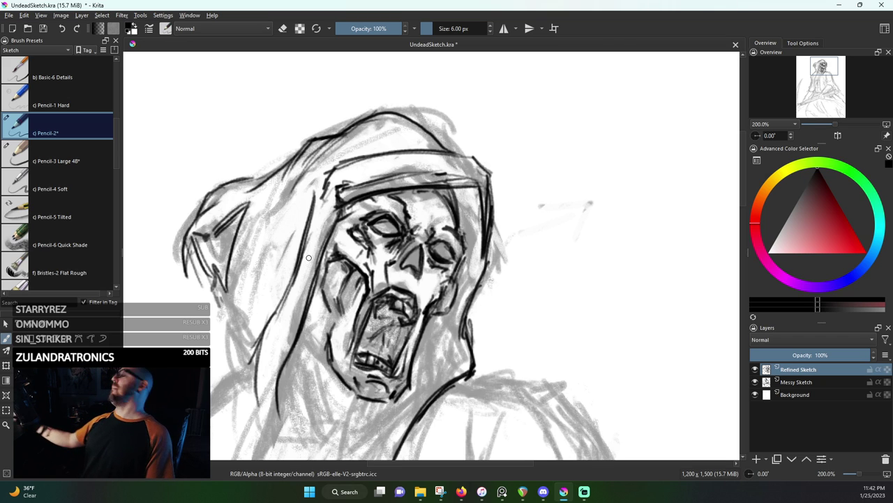
# Draw the folds across the hood's side and its lower back outline beneath the drooping tip, checking them with the Messy Sketch layer hidden
pyautogui.moveTo(324, 171); pyautogui.dragTo(253, 246)
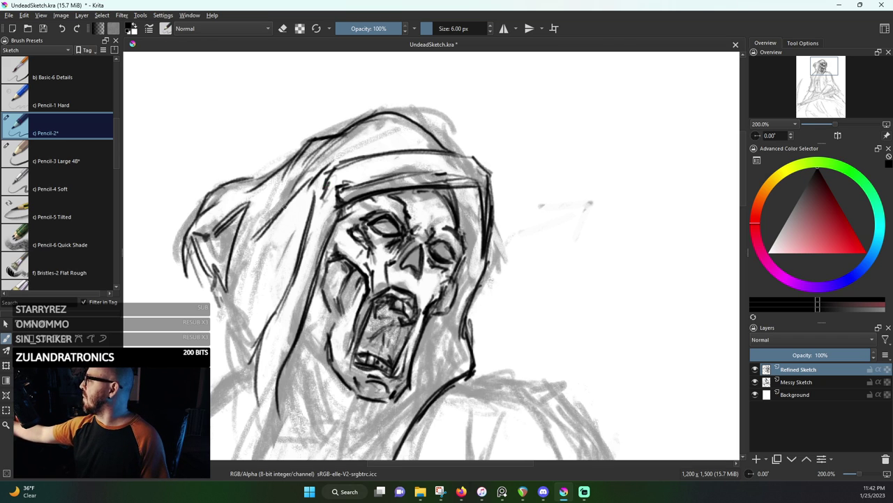
pyautogui.moveTo(298, 196); pyautogui.dragTo(275, 230)
pyautogui.moveTo(273, 262); pyautogui.dragTo(239, 336)
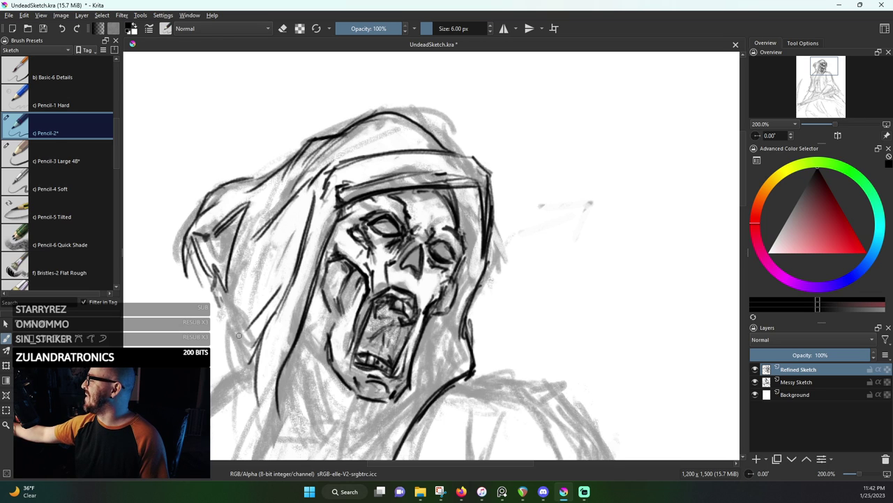
pyautogui.moveTo(265, 308)
pyautogui.mouseDown()
pyautogui.moveTo(230, 351)
pyautogui.moveTo(234, 380)
pyautogui.moveTo(219, 347)
pyautogui.moveTo(233, 305)
pyautogui.mouseUp()
pyautogui.moveTo(220, 346); pyautogui.dragTo(258, 244)
pyautogui.moveTo(247, 271)
pyautogui.mouseDown()
pyautogui.moveTo(229, 312)
pyautogui.moveTo(216, 248)
pyautogui.moveTo(187, 271)
pyautogui.mouseUp()
pyautogui.click(754, 382)
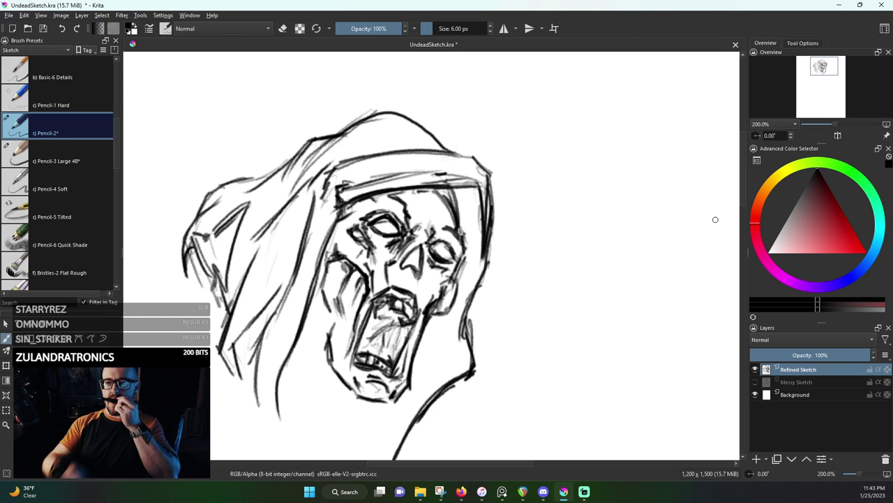
pyautogui.press('1')
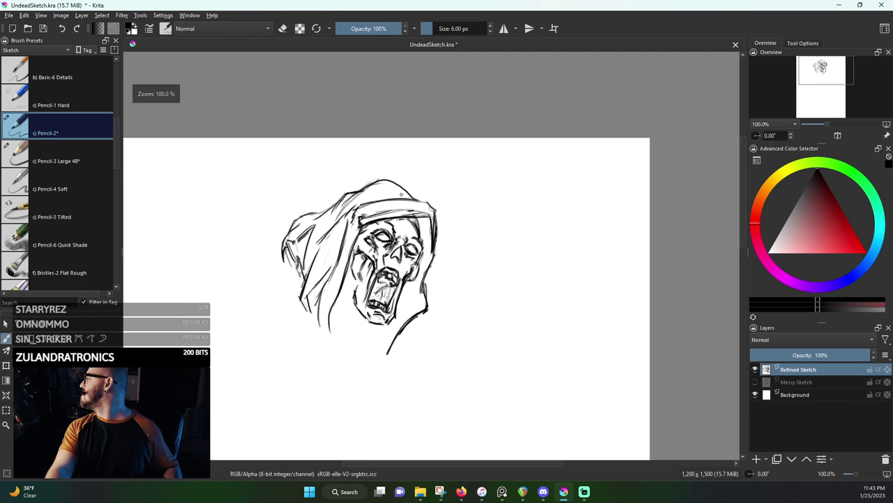
pyautogui.scroll(2, 401, 276)
pyautogui.scroll(-1, 401, 276)
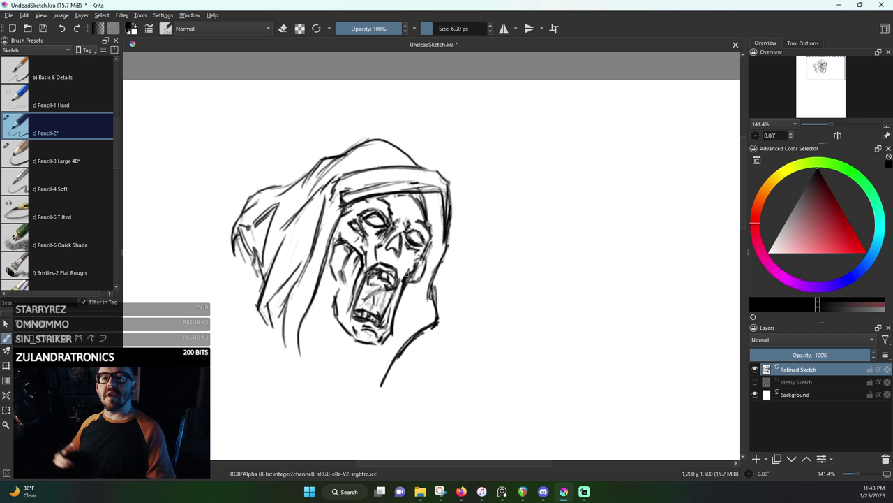
pyautogui.click(755, 382)
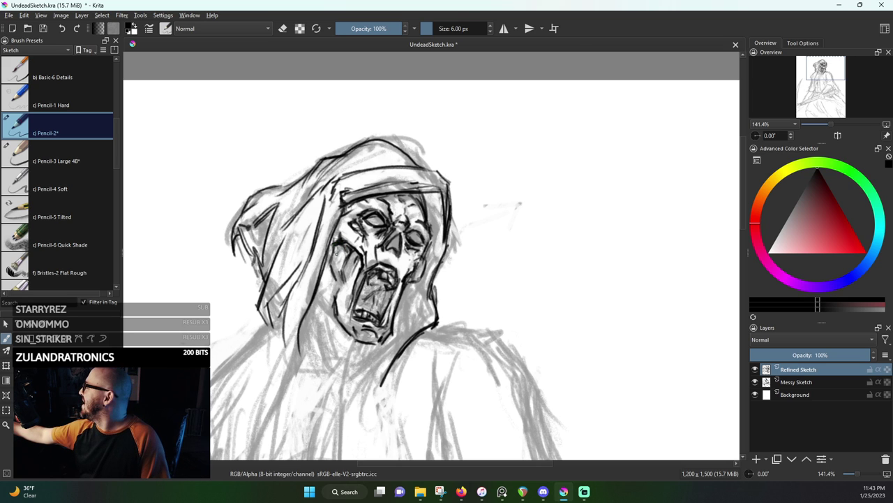
# Add shadow strokes beside the near cheek, neck lines under the jaw and a diagonal collar line below the chin
pyautogui.moveTo(337, 247)
pyautogui.mouseDown()
pyautogui.moveTo(348, 265)
pyautogui.moveTo(329, 309)
pyautogui.moveTo(330, 263)
pyautogui.mouseUp()
pyautogui.moveTo(331, 287); pyautogui.dragTo(325, 265)
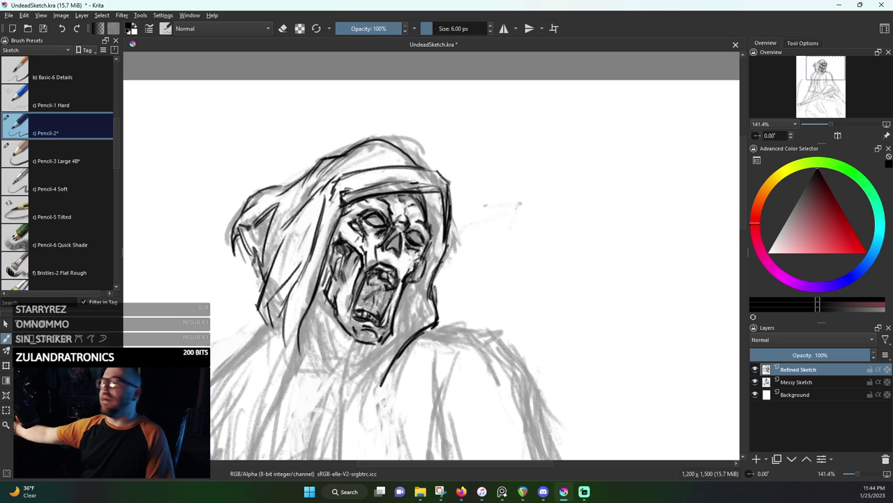
pyautogui.moveTo(328, 300)
pyautogui.mouseDown()
pyautogui.moveTo(324, 337)
pyautogui.moveTo(330, 326)
pyautogui.mouseUp()
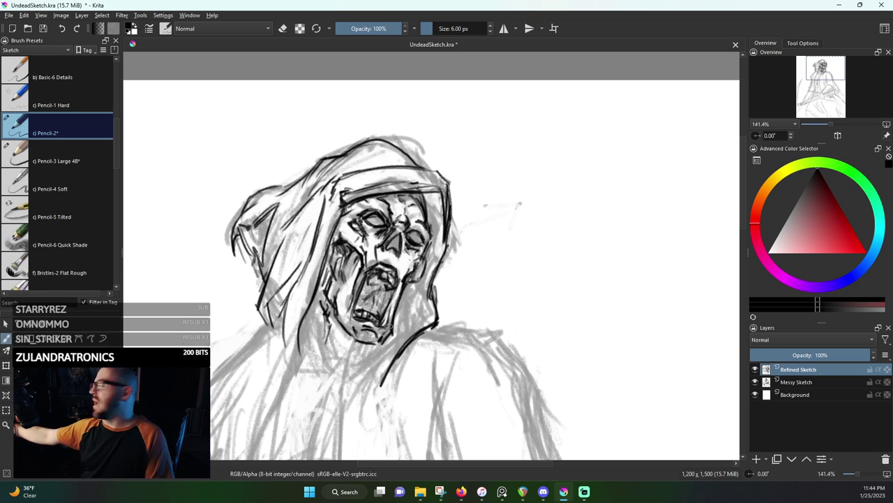
pyautogui.moveTo(377, 347)
pyautogui.mouseDown()
pyautogui.moveTo(360, 390)
pyautogui.moveTo(369, 369)
pyautogui.moveTo(361, 350)
pyautogui.moveTo(348, 346)
pyautogui.moveTo(349, 355)
pyautogui.moveTo(321, 331)
pyautogui.moveTo(321, 351)
pyautogui.mouseUp()
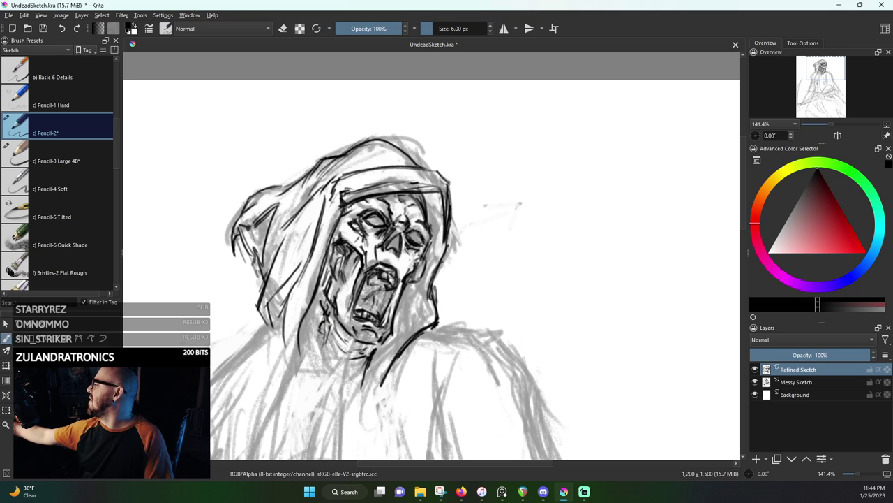
pyautogui.moveTo(325, 293); pyautogui.dragTo(319, 320)
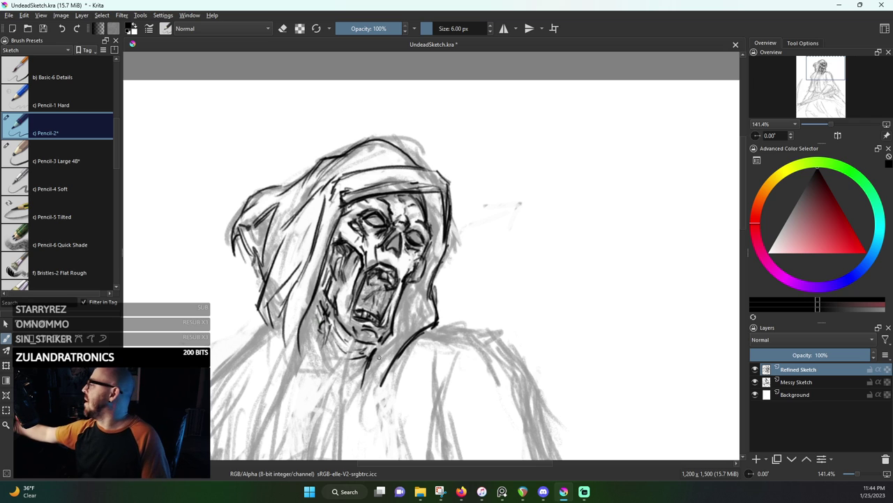
pyautogui.moveTo(364, 366)
pyautogui.mouseDown()
pyautogui.moveTo(323, 400)
pyautogui.moveTo(434, 310)
pyautogui.mouseUp()
pyautogui.moveTo(442, 225)
pyautogui.mouseDown()
pyautogui.moveTo(448, 261)
pyautogui.moveTo(431, 298)
pyautogui.mouseUp()
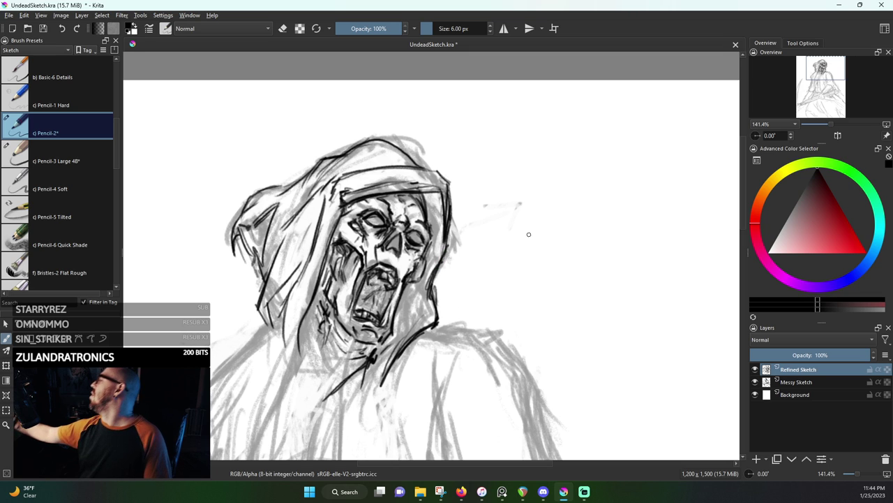
# Hide the Messy Sketch layer and erase parts of the hood's far edge and brim lines to thin and break them up
pyautogui.click(754, 382)
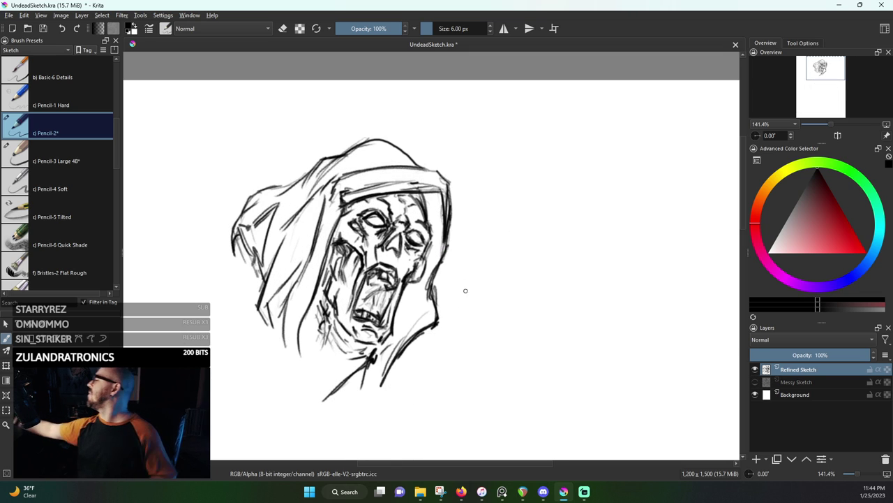
pyautogui.press('e')
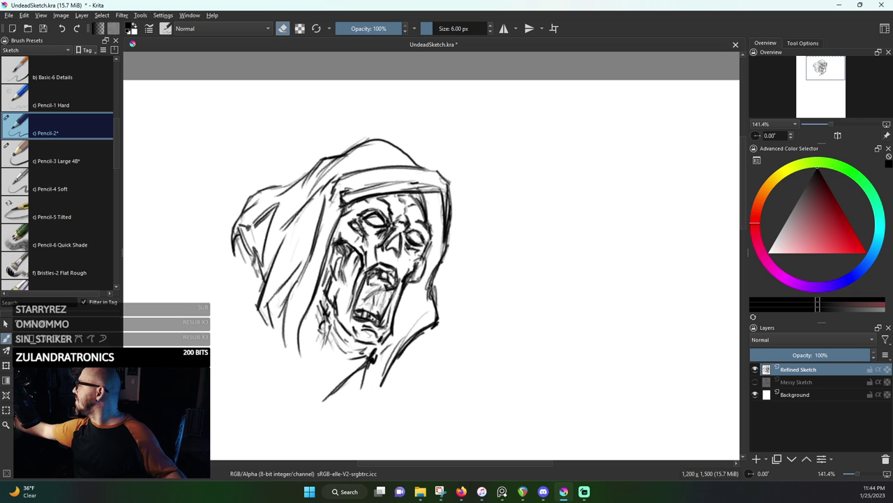
pyautogui.moveTo(431, 282)
pyautogui.mouseDown()
pyautogui.moveTo(429, 304)
pyautogui.moveTo(431, 279)
pyautogui.mouseUp()
pyautogui.moveTo(444, 253)
pyautogui.mouseDown()
pyautogui.moveTo(431, 284)
pyautogui.moveTo(446, 203)
pyautogui.moveTo(447, 248)
pyautogui.mouseUp()
pyautogui.moveTo(447, 195); pyautogui.dragTo(448, 234)
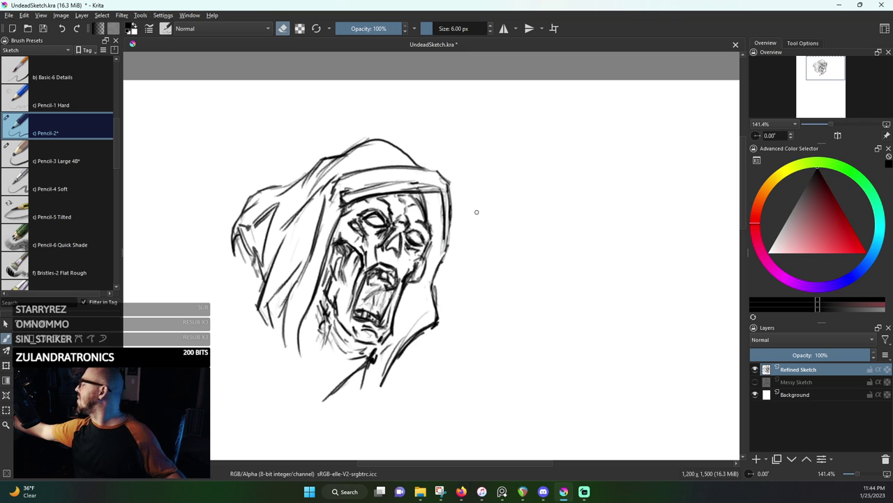
pyautogui.moveTo(407, 182); pyautogui.dragTo(343, 191)
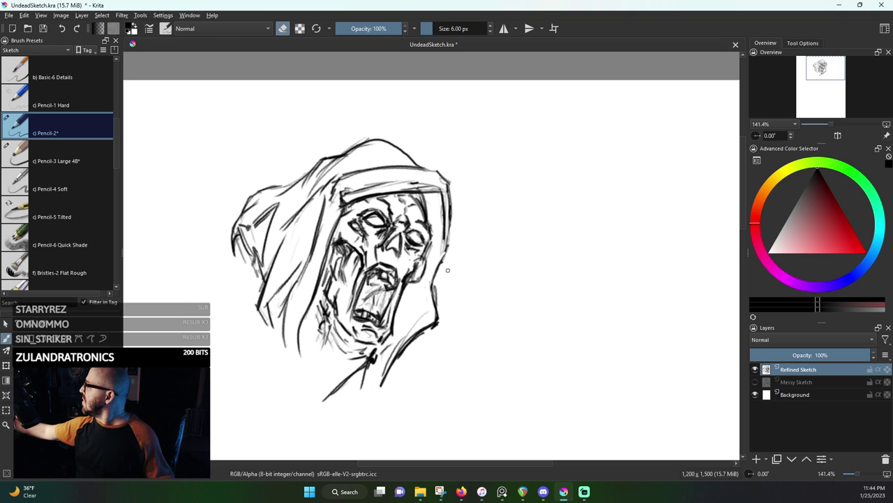
pyautogui.moveTo(443, 265)
pyautogui.mouseDown()
pyautogui.moveTo(438, 312)
pyautogui.moveTo(417, 341)
pyautogui.mouseUp()
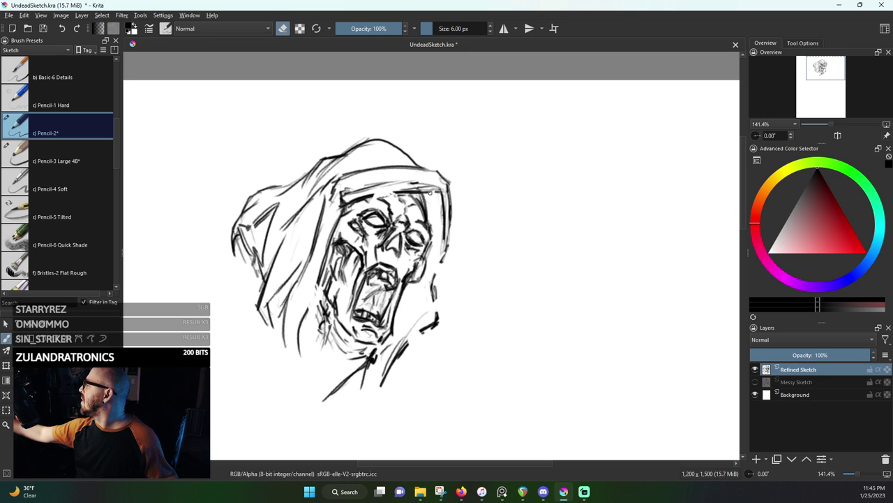
# Draw jagged, torn edges on the hood's far side down to the collar, plus a tear in the brim and ragged strokes along the near opening
pyautogui.press('e')
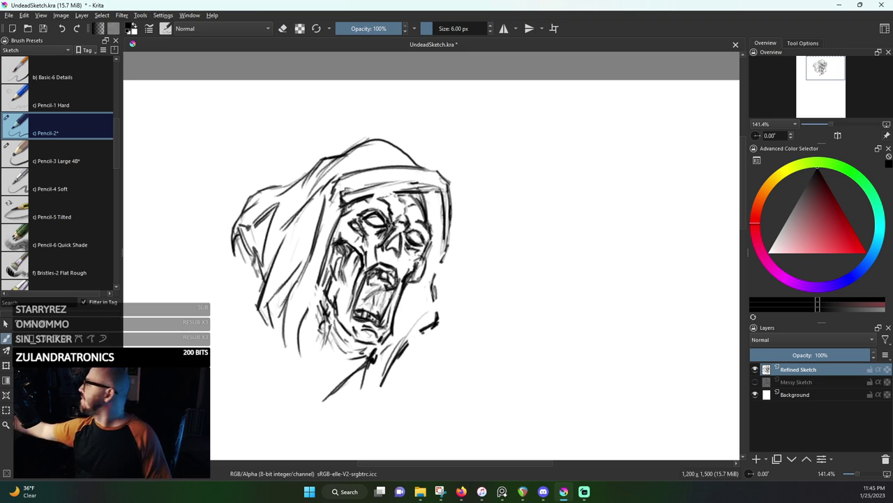
pyautogui.moveTo(443, 252)
pyautogui.mouseDown()
pyautogui.moveTo(429, 299)
pyautogui.moveTo(412, 314)
pyautogui.moveTo(425, 305)
pyautogui.moveTo(436, 314)
pyautogui.moveTo(411, 304)
pyautogui.moveTo(418, 314)
pyautogui.moveTo(423, 307)
pyautogui.moveTo(433, 332)
pyautogui.moveTo(407, 323)
pyautogui.moveTo(412, 345)
pyautogui.mouseUp()
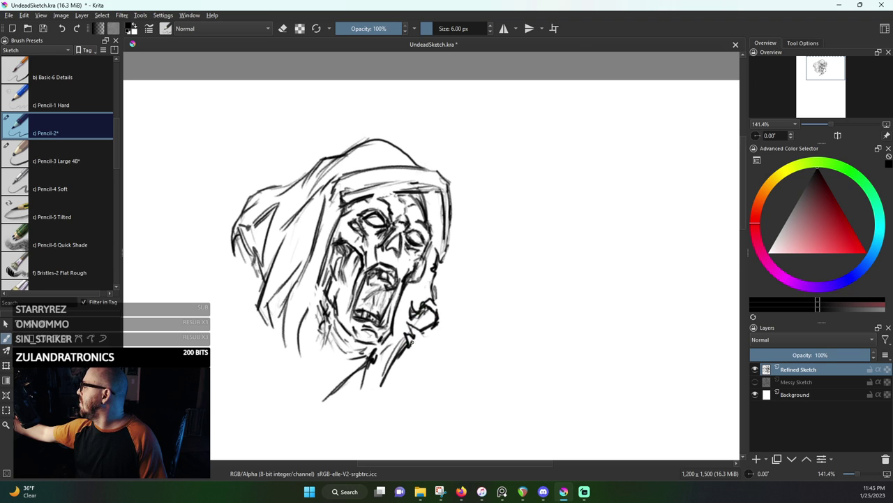
pyautogui.moveTo(442, 259)
pyautogui.mouseDown()
pyautogui.moveTo(445, 224)
pyautogui.moveTo(442, 264)
pyautogui.mouseUp()
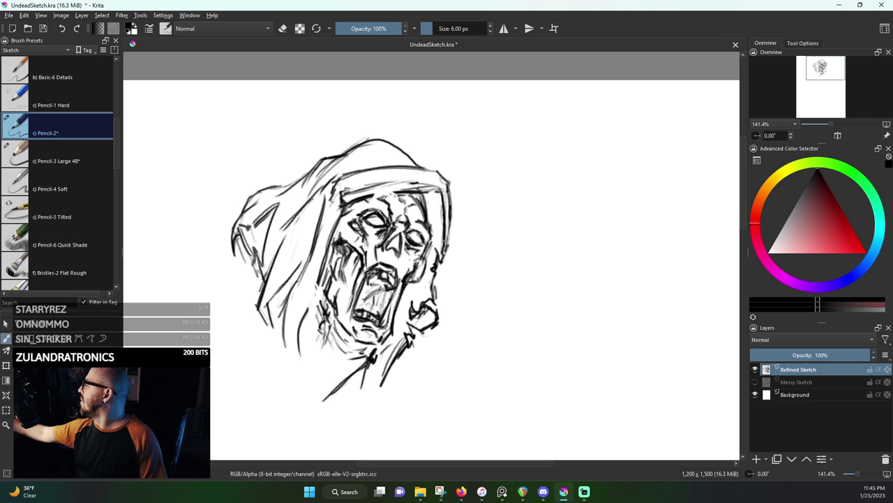
pyautogui.moveTo(377, 199)
pyautogui.mouseDown()
pyautogui.moveTo(383, 183)
pyautogui.moveTo(387, 200)
pyautogui.moveTo(398, 186)
pyautogui.moveTo(398, 196)
pyautogui.mouseUp()
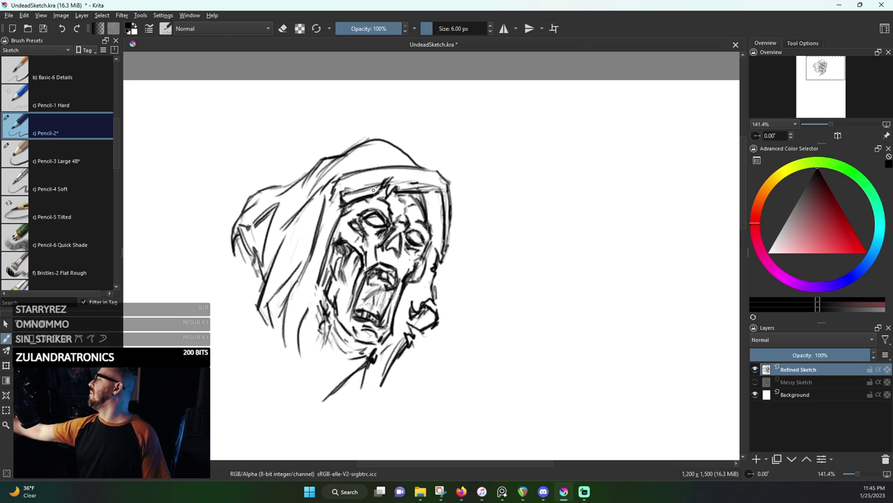
pyautogui.moveTo(342, 212); pyautogui.dragTo(333, 241)
pyautogui.moveTo(317, 285)
pyautogui.mouseDown()
pyautogui.moveTo(315, 260)
pyautogui.moveTo(308, 292)
pyautogui.mouseUp()
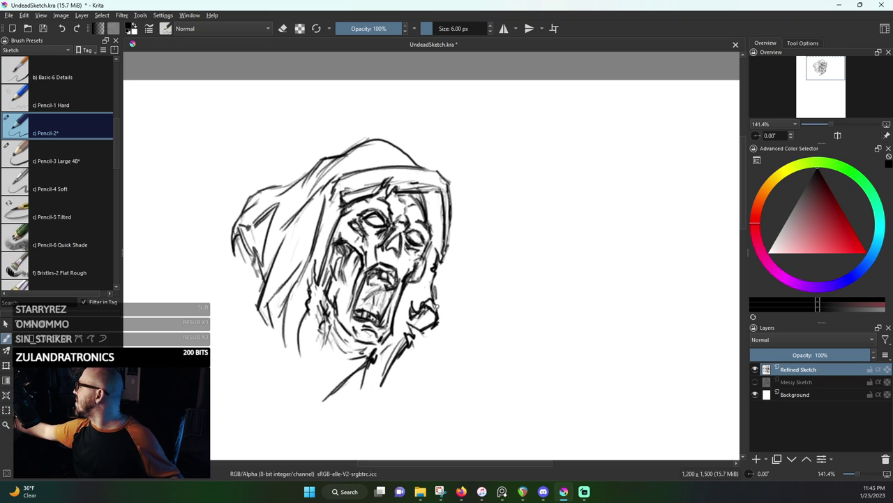
# Erase the lower far edge of the hood beside the jaw and redraw it as broken, ragged tatters
pyautogui.press('e')
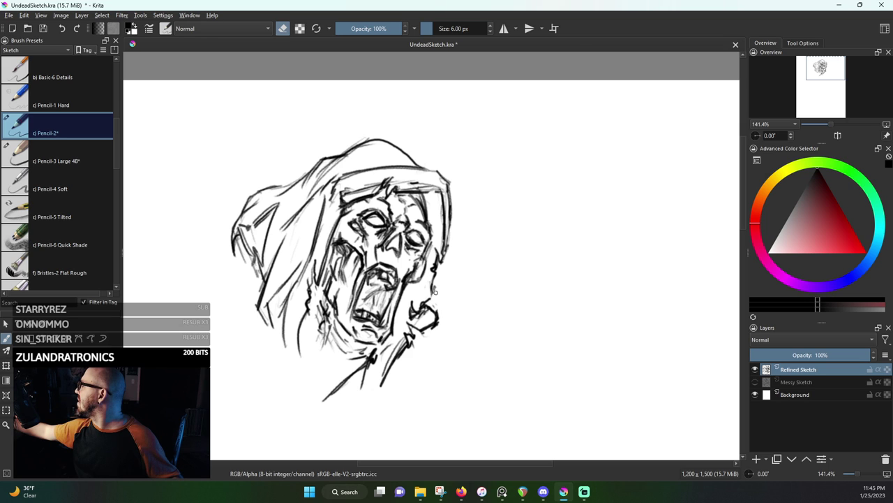
pyautogui.moveTo(433, 305)
pyautogui.mouseDown()
pyautogui.moveTo(420, 297)
pyautogui.moveTo(475, 280)
pyautogui.moveTo(429, 312)
pyautogui.moveTo(437, 327)
pyautogui.moveTo(439, 310)
pyautogui.moveTo(424, 334)
pyautogui.moveTo(444, 305)
pyautogui.moveTo(419, 323)
pyautogui.mouseUp()
pyautogui.press('e')
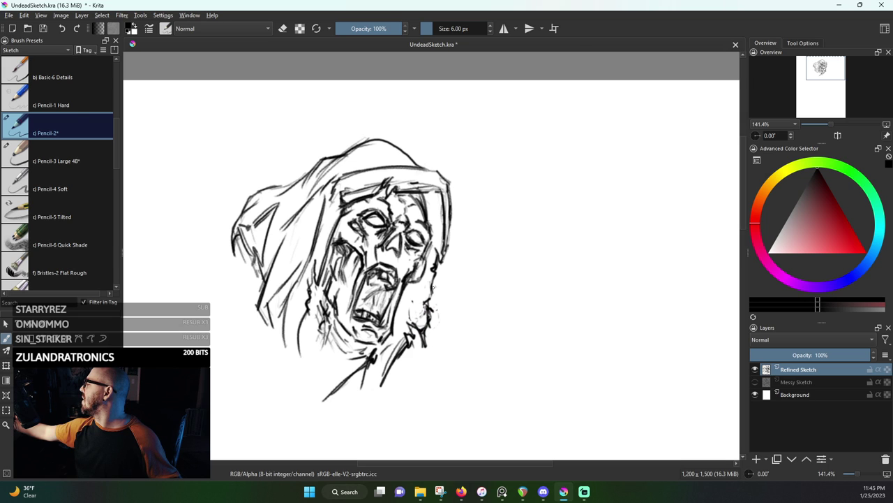
pyautogui.moveTo(433, 287)
pyautogui.mouseDown()
pyautogui.moveTo(434, 299)
pyautogui.moveTo(438, 237)
pyautogui.moveTo(445, 280)
pyautogui.mouseUp()
# Roughen the hood's far edge up to the brim corner and erase parts of the brim's upper line to break it up
pyautogui.moveTo(447, 250)
pyautogui.mouseDown()
pyautogui.moveTo(445, 285)
pyautogui.moveTo(445, 231)
pyautogui.moveTo(437, 235)
pyautogui.moveTo(446, 277)
pyautogui.moveTo(434, 267)
pyautogui.moveTo(445, 214)
pyautogui.moveTo(430, 169)
pyautogui.moveTo(373, 169)
pyautogui.moveTo(415, 171)
pyautogui.mouseUp()
pyautogui.press('e')
pyautogui.press('e')
pyautogui.press('e')
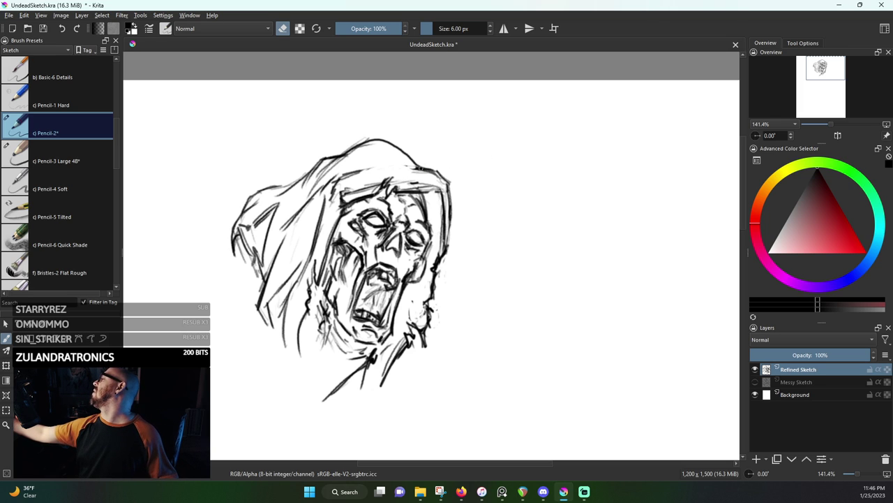
pyautogui.press('e')
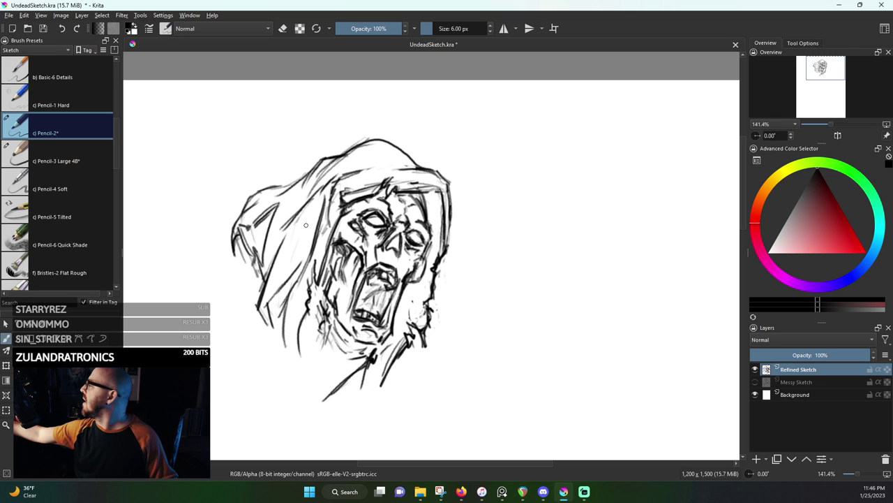
# Add light hatching to the hood's side folds, upper back and crown, and a shadow stroke inside its far edge
pyautogui.moveTo(303, 214)
pyautogui.mouseDown()
pyautogui.moveTo(289, 235)
pyautogui.moveTo(294, 257)
pyautogui.moveTo(300, 214)
pyautogui.moveTo(308, 227)
pyautogui.moveTo(310, 206)
pyautogui.mouseUp()
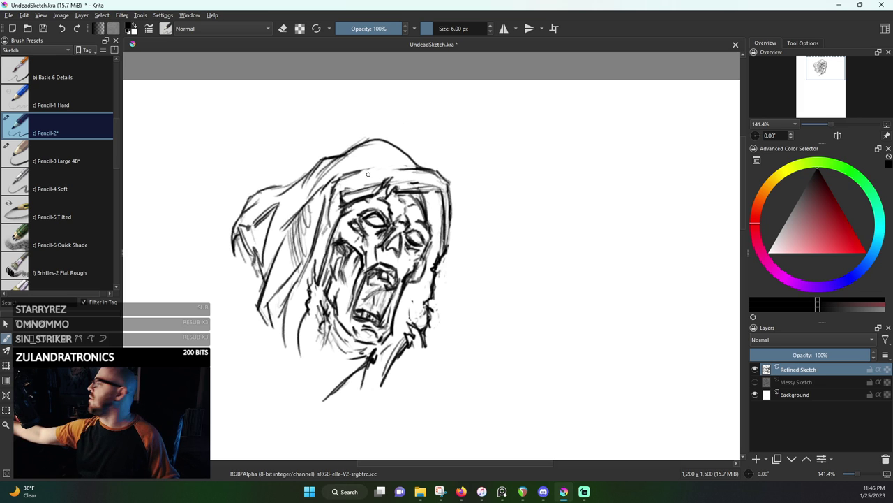
pyautogui.moveTo(327, 165); pyautogui.dragTo(299, 193)
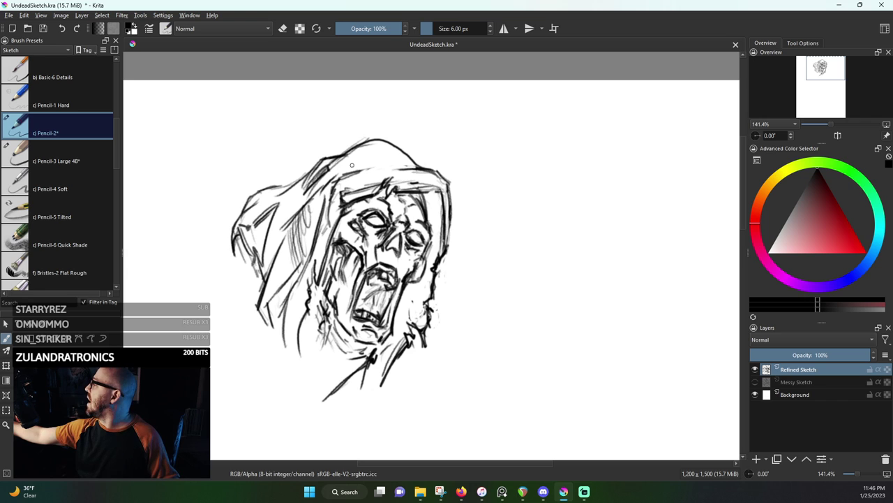
pyautogui.moveTo(368, 152); pyautogui.dragTo(350, 167)
pyautogui.moveTo(383, 148); pyautogui.dragTo(367, 162)
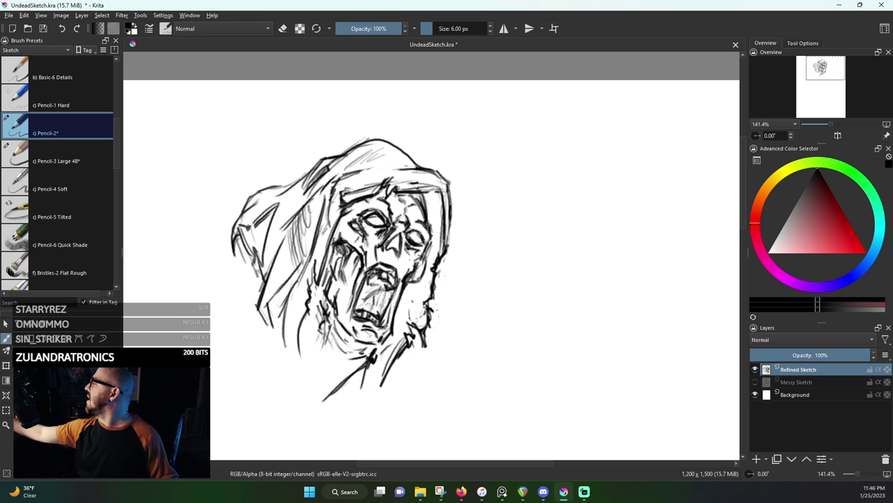
pyautogui.moveTo(424, 259); pyautogui.dragTo(439, 235)
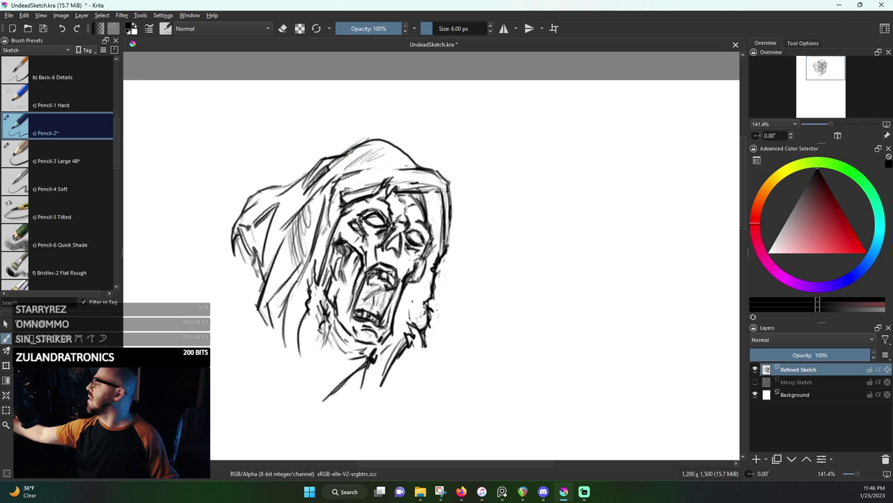
# Try to clean up the insides of both eyes with the eraser
pyautogui.press('e')
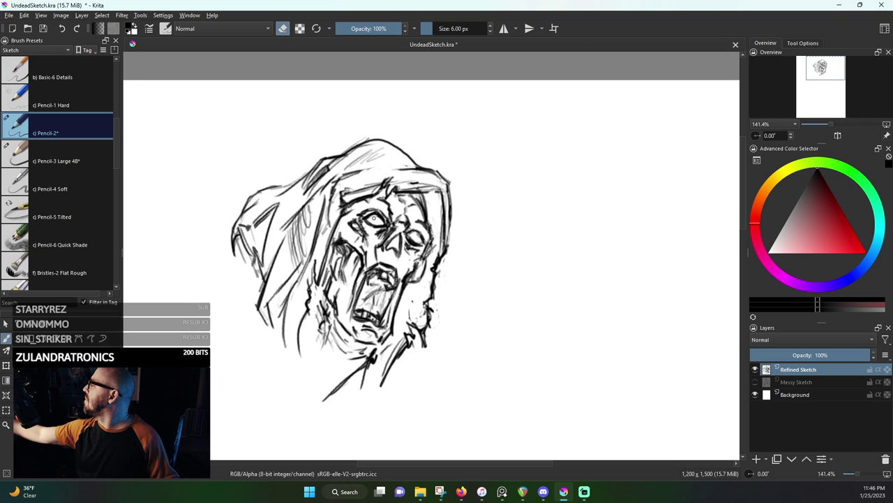
pyautogui.moveTo(415, 231); pyautogui.dragTo(422, 239)
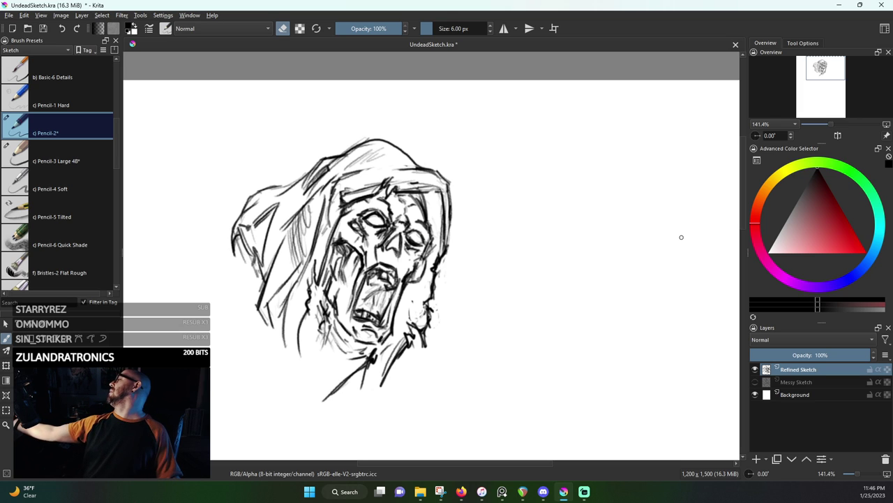
pyautogui.hotkey('ctrl', 'z')
# Draw dark sinew strokes down the hollow of the near cheek beside the open mouth
pyautogui.press('e')
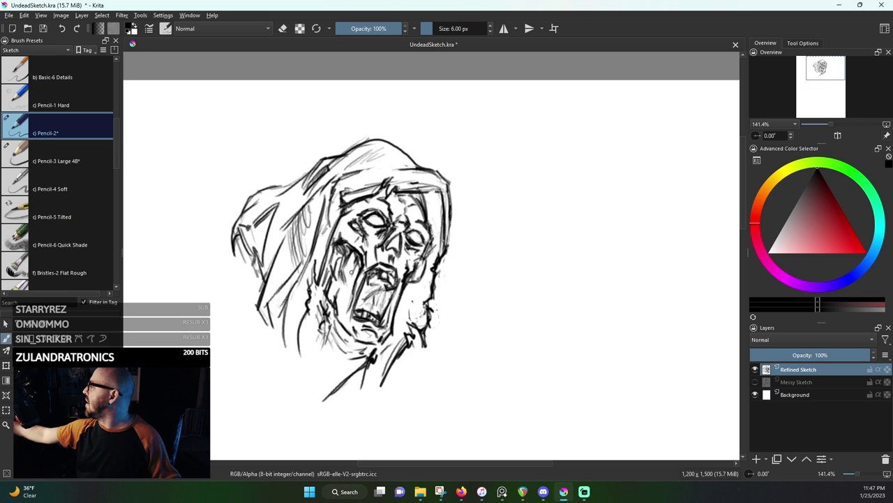
pyautogui.moveTo(353, 258)
pyautogui.mouseDown()
pyautogui.moveTo(341, 307)
pyautogui.moveTo(348, 286)
pyautogui.mouseUp()
pyautogui.moveTo(355, 255); pyautogui.dragTo(351, 271)
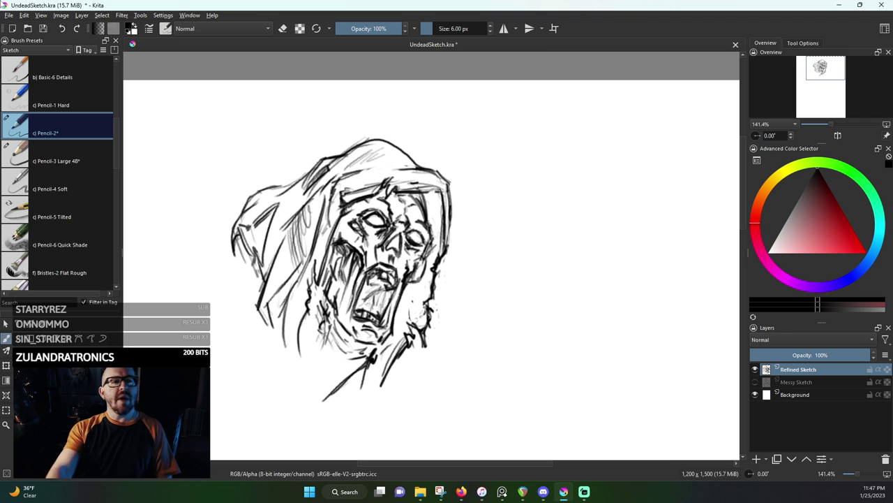
# Bring up the hooded skeleton reference painting and examine its skull and hood up close before returning to the sketch
pyautogui.moveTo(0, 224); pyautogui.dragTo(439, 227)
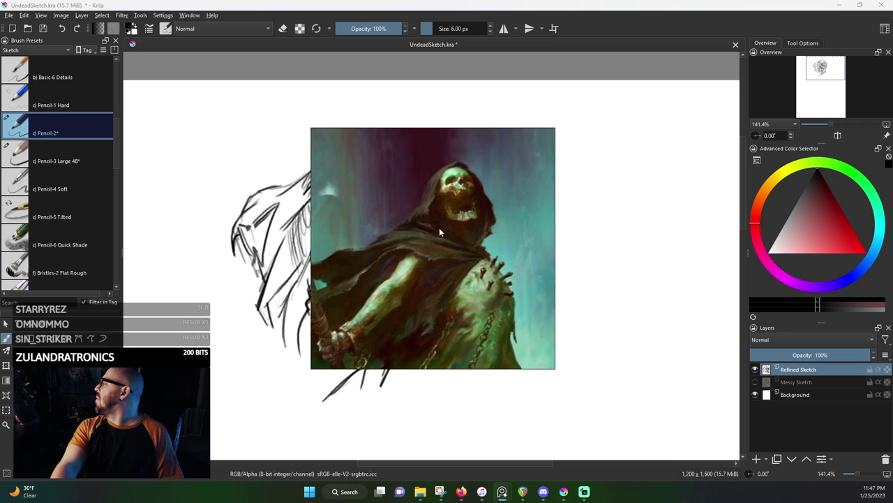
pyautogui.scroll(4, 476, 197)
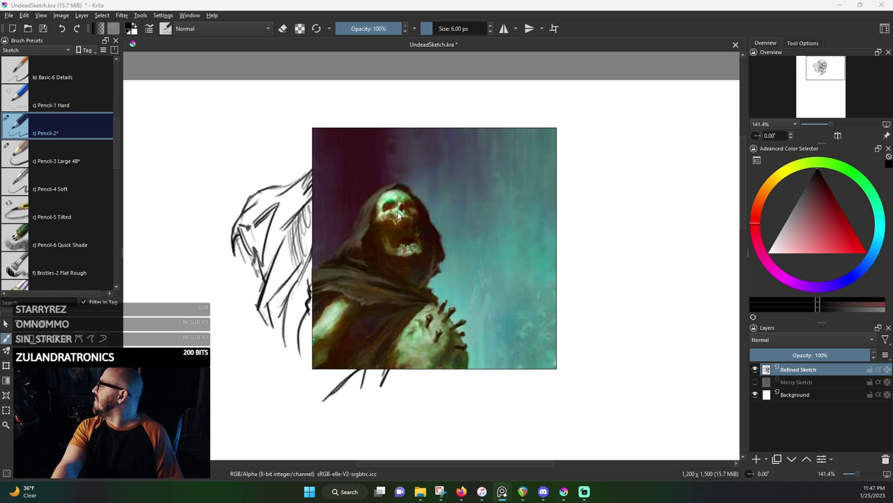
pyautogui.moveTo(314, 133); pyautogui.dragTo(208, 53)
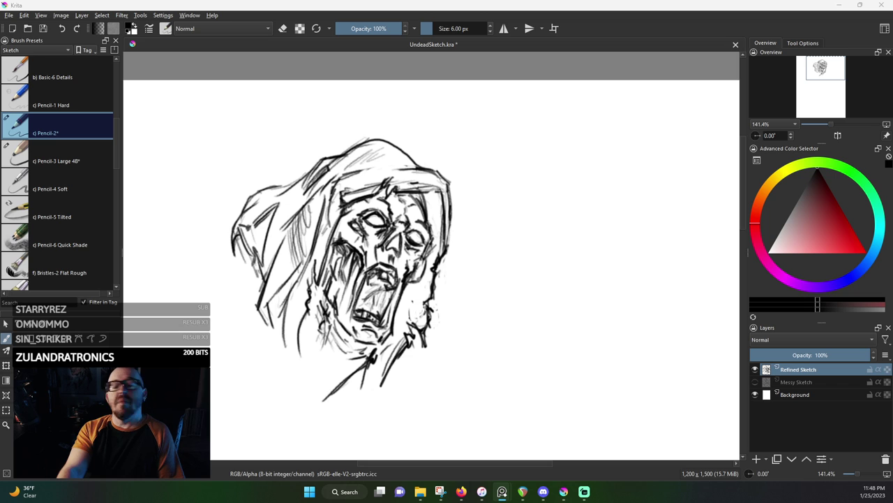
pyautogui.click(263, 2)
# Show the Messy Sketch layer and draw the far shoulder's contour from the hood's lower edge out to the upper arm
pyautogui.scroll(2, 409, 310)
pyautogui.scroll(-2, 409, 311)
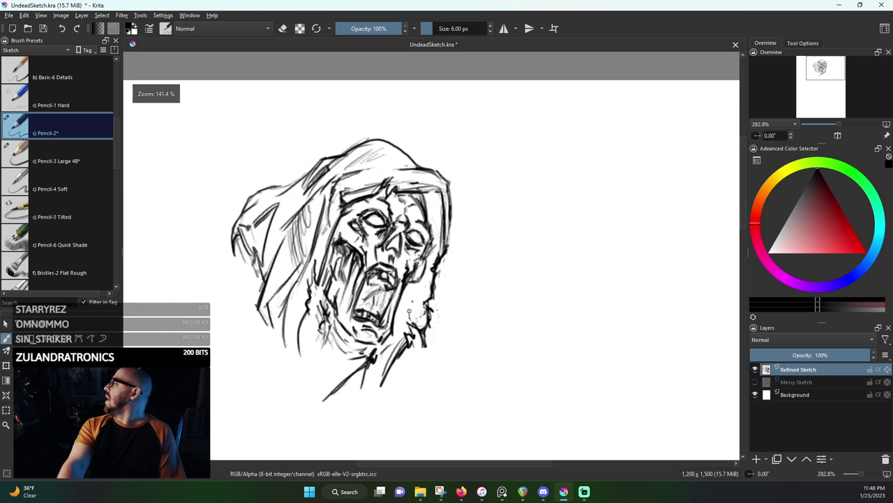
pyautogui.keyDown('ctrl'); pyautogui.scroll(-1, 409, 311); pyautogui.keyUp('ctrl')
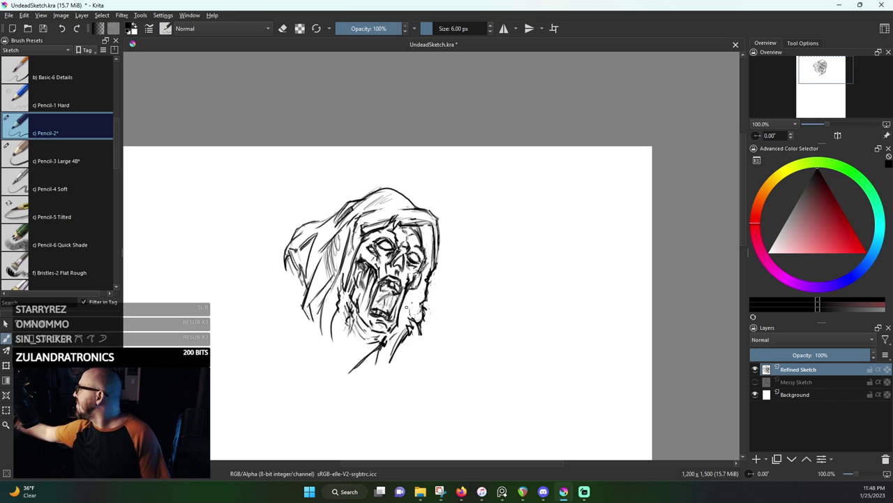
pyautogui.click(755, 382)
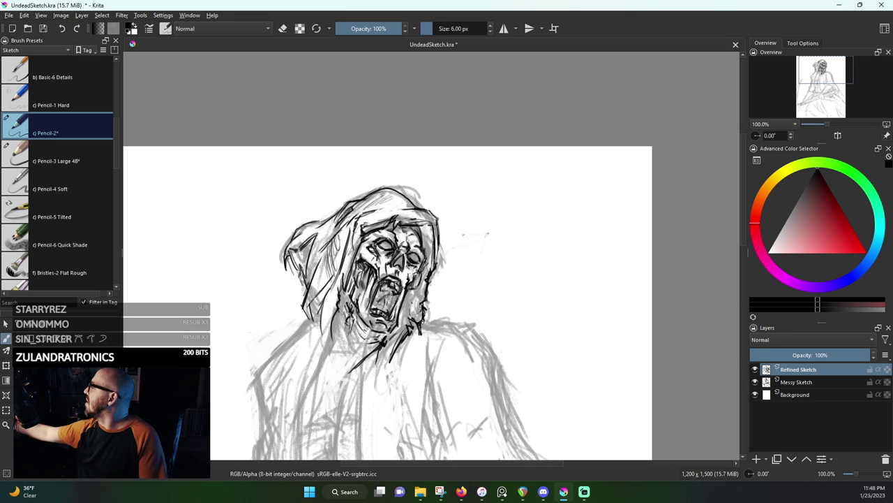
pyautogui.moveTo(421, 328); pyautogui.dragTo(433, 337)
pyautogui.moveTo(421, 330)
pyautogui.mouseDown()
pyautogui.moveTo(450, 328)
pyautogui.moveTo(441, 340)
pyautogui.mouseUp()
pyautogui.moveTo(426, 330)
pyautogui.mouseDown()
pyautogui.moveTo(459, 326)
pyautogui.moveTo(487, 342)
pyautogui.moveTo(496, 362)
pyautogui.mouseUp()
pyautogui.moveTo(461, 328)
pyautogui.mouseDown()
pyautogui.moveTo(496, 361)
pyautogui.moveTo(491, 385)
pyautogui.mouseUp()
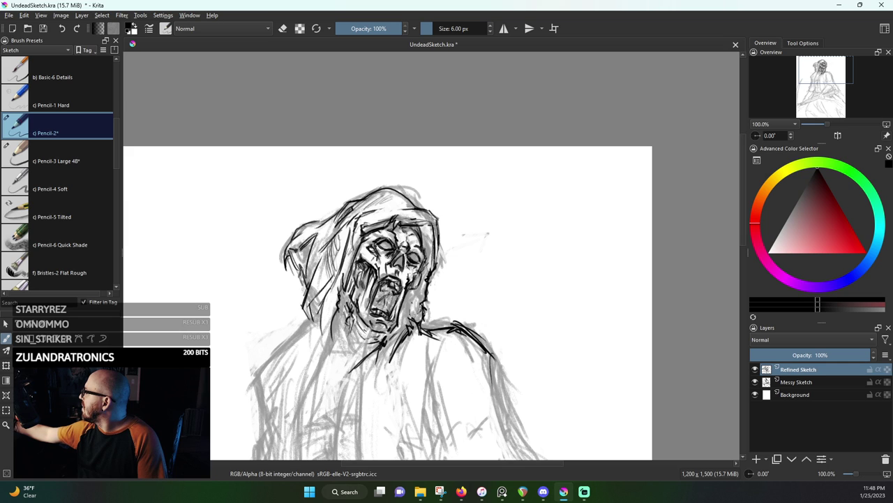
pyautogui.moveTo(490, 355); pyautogui.dragTo(491, 370)
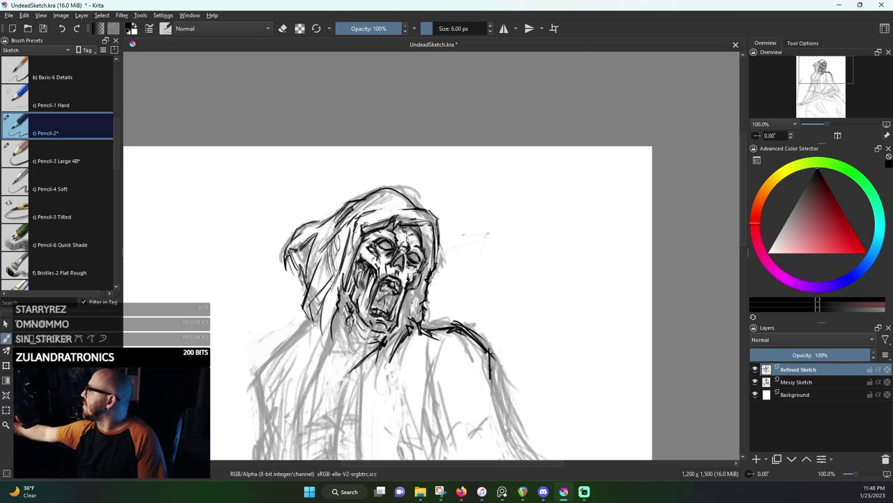
# Add short strokes where the hood meets the near shoulder, and join the hood's far edge to a heavier far shoulder line
pyautogui.moveTo(316, 317); pyautogui.dragTo(296, 333)
pyautogui.moveTo(308, 326); pyautogui.dragTo(304, 337)
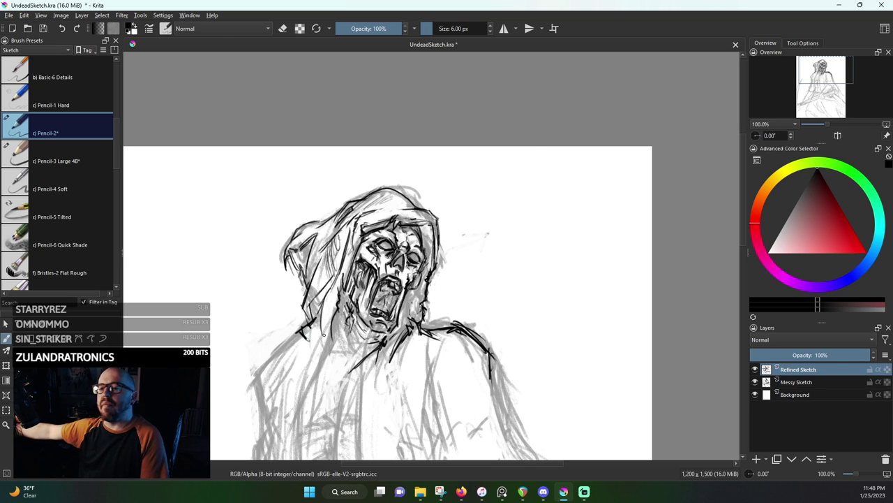
pyautogui.moveTo(314, 335); pyautogui.dragTo(301, 347)
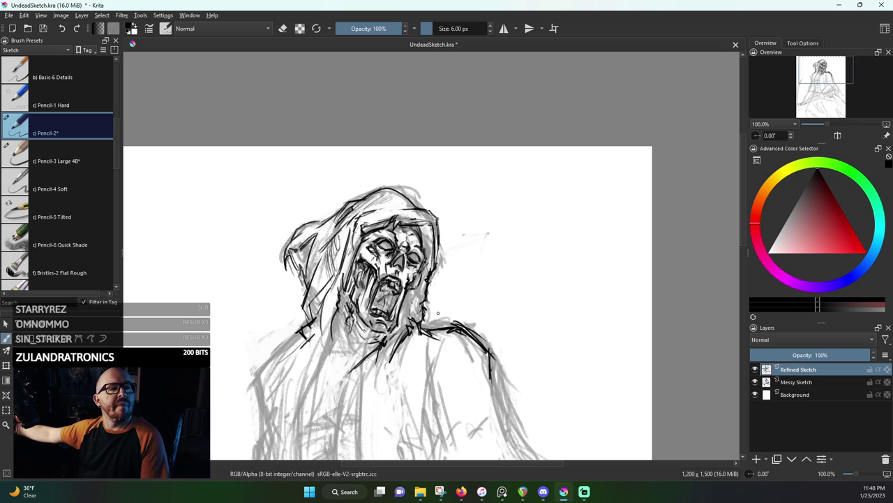
pyautogui.moveTo(432, 283)
pyautogui.mouseDown()
pyautogui.moveTo(427, 324)
pyautogui.moveTo(481, 349)
pyautogui.moveTo(490, 367)
pyautogui.mouseUp()
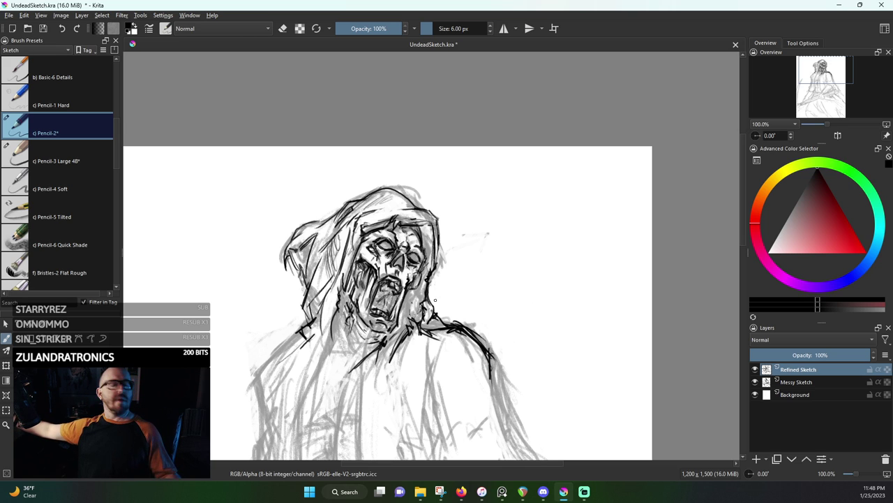
pyautogui.press('e')
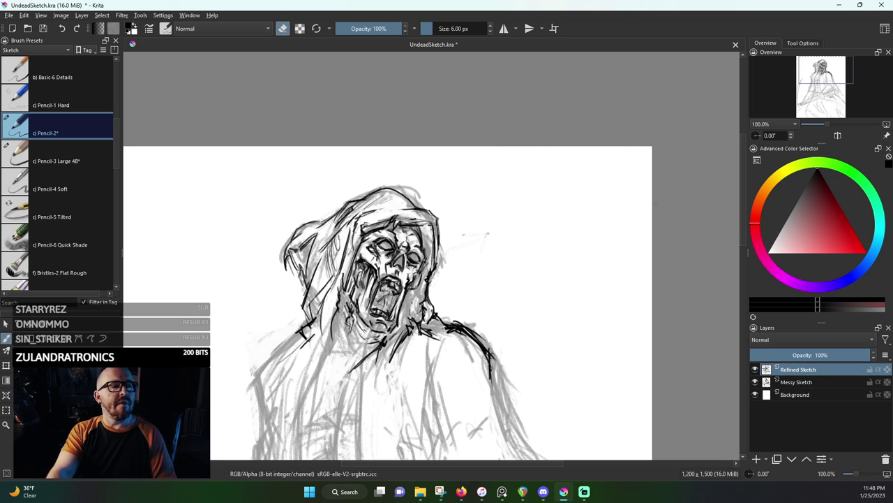
# Examine how the cloak drapes over the shoulders and arms in the full reference painting and compare it with the sketch
pyautogui.hotkey('alt', 'Tab')
pyautogui.moveTo(190, 260); pyautogui.dragTo(350, 266)
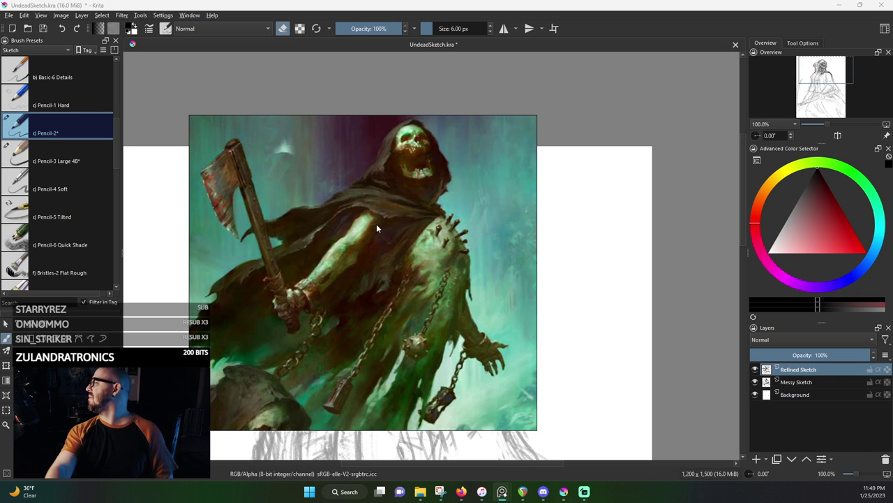
pyautogui.moveTo(376, 225); pyautogui.dragTo(892, 225)
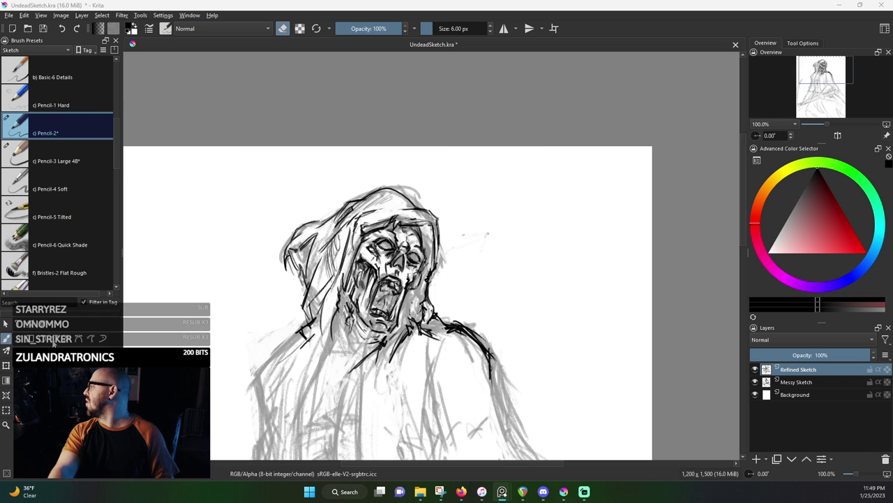
pyautogui.scroll(-4, 363, 332)
pyautogui.scroll(2, 391, 306)
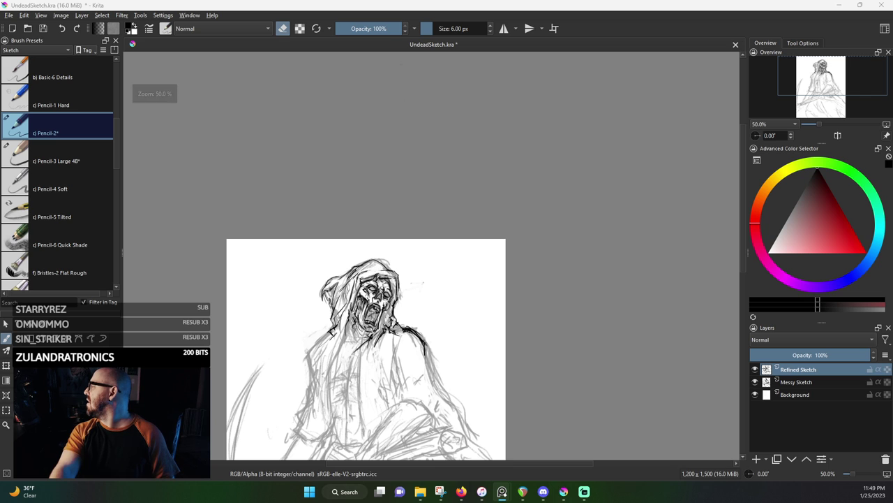
pyautogui.scroll(2, 392, 336)
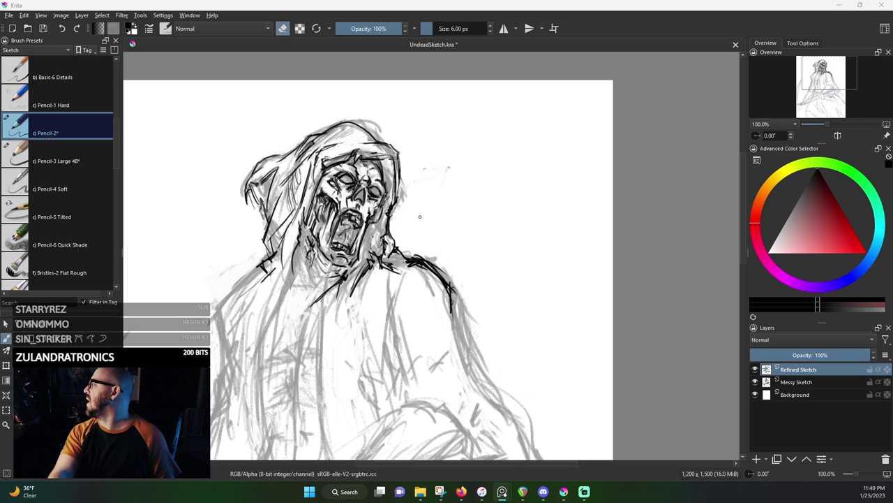
pyautogui.click(365, 4)
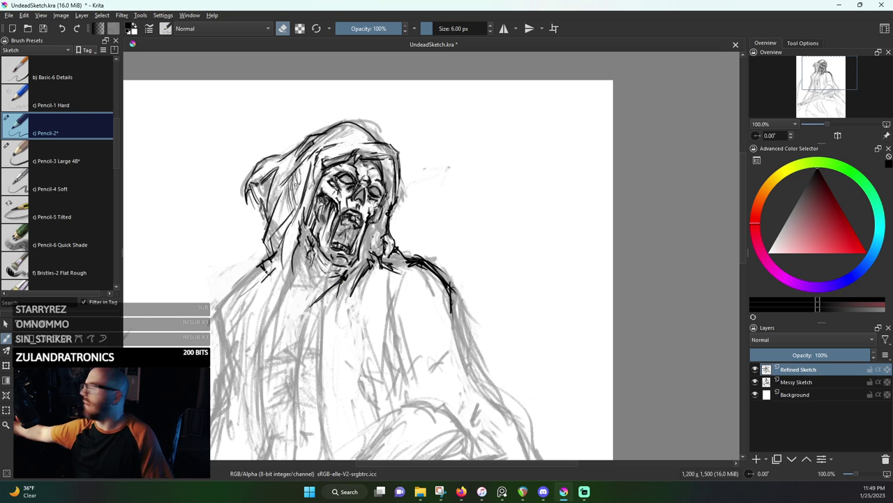
# Draw the near shoulder's sloping contour from the base of the hood outward, following the messy sketch
pyautogui.press('e')
pyautogui.moveTo(263, 270); pyautogui.dragTo(270, 278)
pyautogui.moveTo(263, 270)
pyautogui.mouseDown()
pyautogui.moveTo(236, 283)
pyautogui.moveTo(234, 305)
pyautogui.mouseUp()
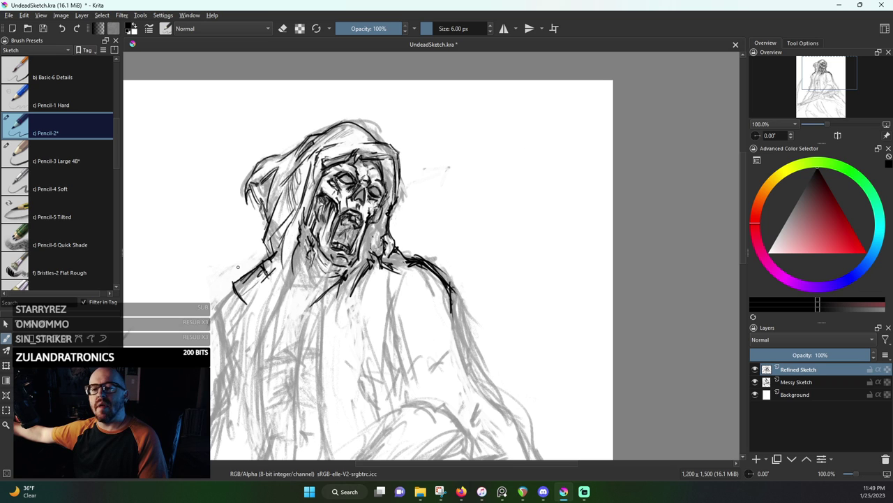
# Draw the cape's ragged lower edge from the near shoulder across the chest, and add gathered folds at the far armpit
pyautogui.moveTo(238, 304); pyautogui.dragTo(299, 339)
pyautogui.moveTo(251, 309)
pyautogui.mouseDown()
pyautogui.moveTo(294, 331)
pyautogui.moveTo(311, 325)
pyautogui.moveTo(307, 333)
pyautogui.moveTo(346, 324)
pyautogui.moveTo(381, 343)
pyautogui.moveTo(374, 336)
pyautogui.mouseUp()
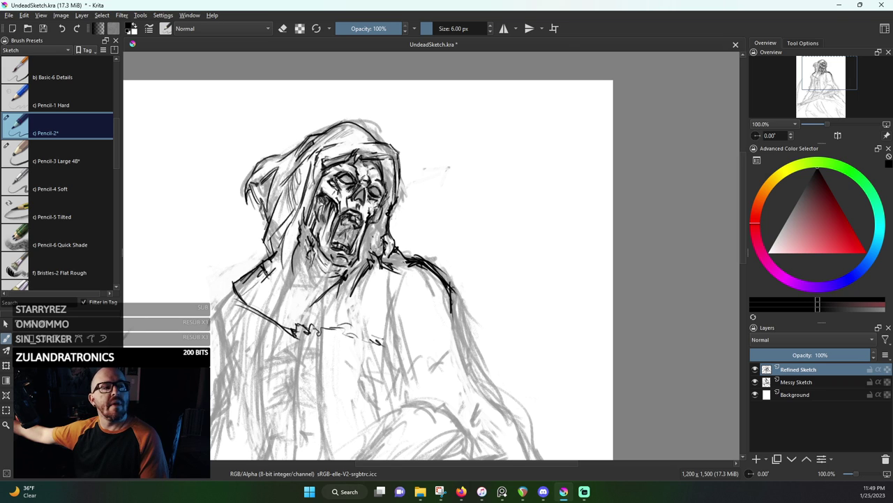
pyautogui.moveTo(391, 297)
pyautogui.mouseDown()
pyautogui.moveTo(395, 318)
pyautogui.moveTo(405, 294)
pyautogui.moveTo(395, 323)
pyautogui.moveTo(419, 316)
pyautogui.moveTo(396, 328)
pyautogui.moveTo(389, 316)
pyautogui.moveTo(391, 328)
pyautogui.mouseUp()
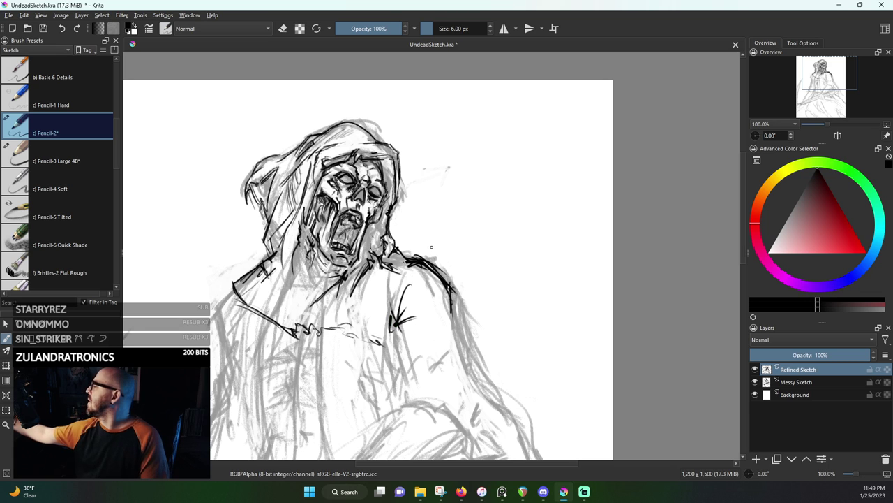
# Draw the cape's billowing outer edge from the far shoulder to a pointed tip, thickening the tip, roughening its underside and adding folds under the armpit
pyautogui.moveTo(452, 297)
pyautogui.mouseDown()
pyautogui.moveTo(464, 326)
pyautogui.moveTo(460, 308)
pyautogui.moveTo(555, 366)
pyautogui.moveTo(584, 399)
pyautogui.mouseUp()
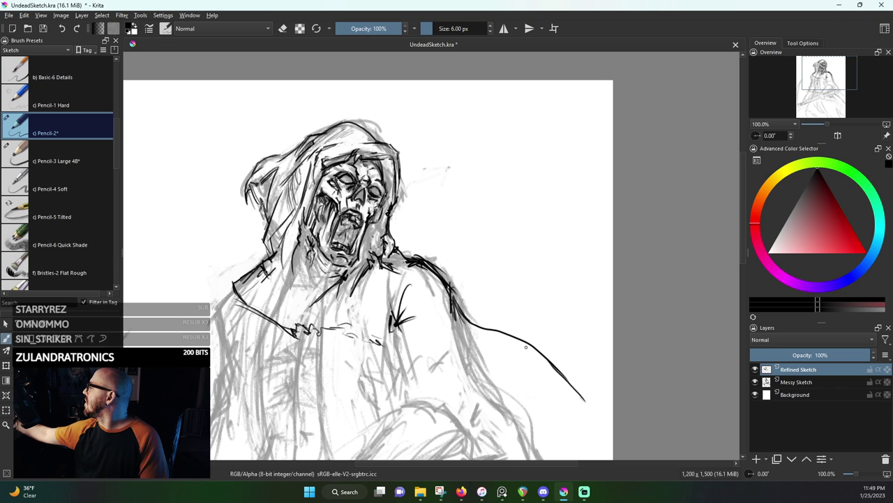
pyautogui.moveTo(526, 346); pyautogui.dragTo(586, 421)
pyautogui.moveTo(553, 367)
pyautogui.mouseDown()
pyautogui.moveTo(594, 429)
pyautogui.moveTo(575, 407)
pyautogui.moveTo(583, 419)
pyautogui.moveTo(585, 411)
pyautogui.mouseUp()
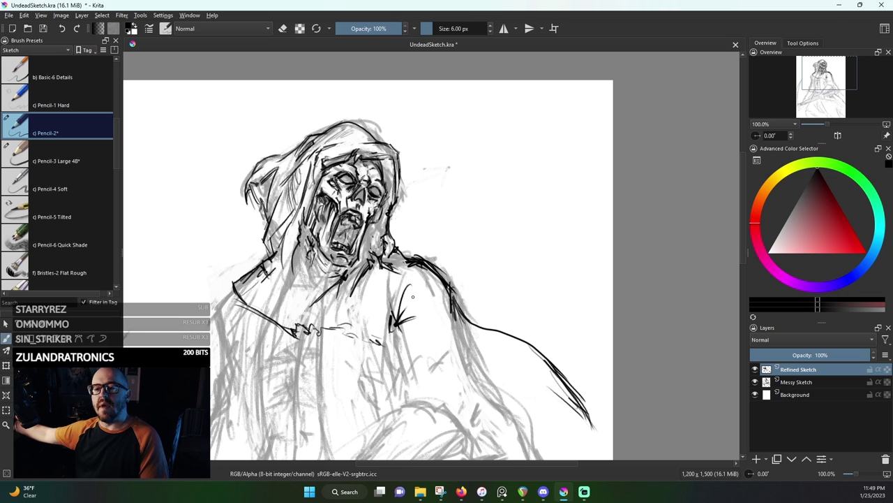
pyautogui.moveTo(407, 334)
pyautogui.mouseDown()
pyautogui.moveTo(412, 373)
pyautogui.moveTo(404, 348)
pyautogui.moveTo(420, 345)
pyautogui.moveTo(409, 366)
pyautogui.mouseUp()
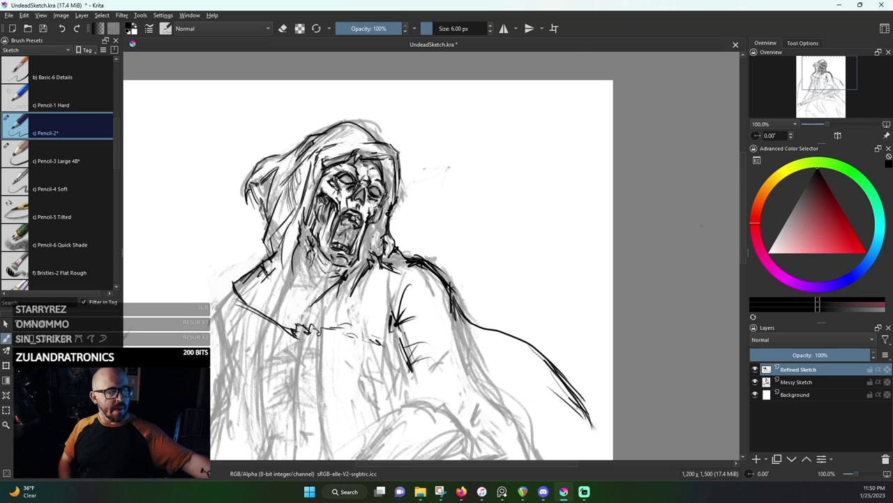
pyautogui.moveTo(545, 382); pyautogui.dragTo(587, 421)
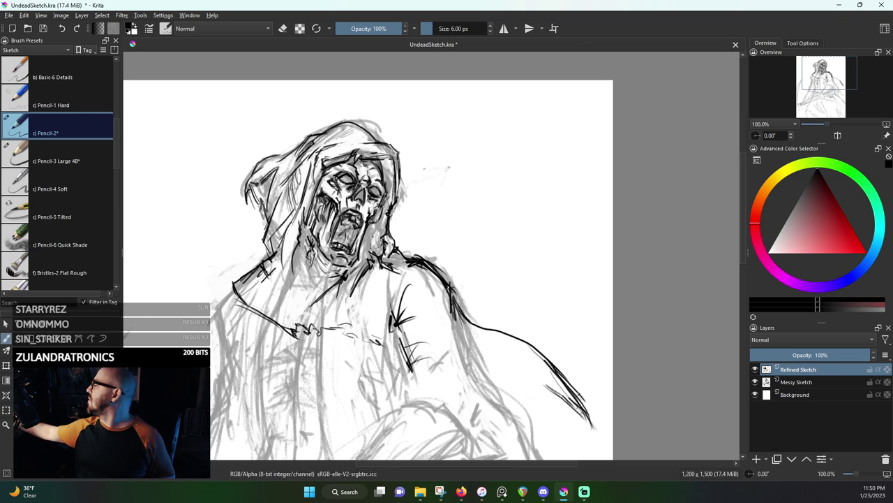
pyautogui.moveTo(565, 379); pyautogui.dragTo(589, 413)
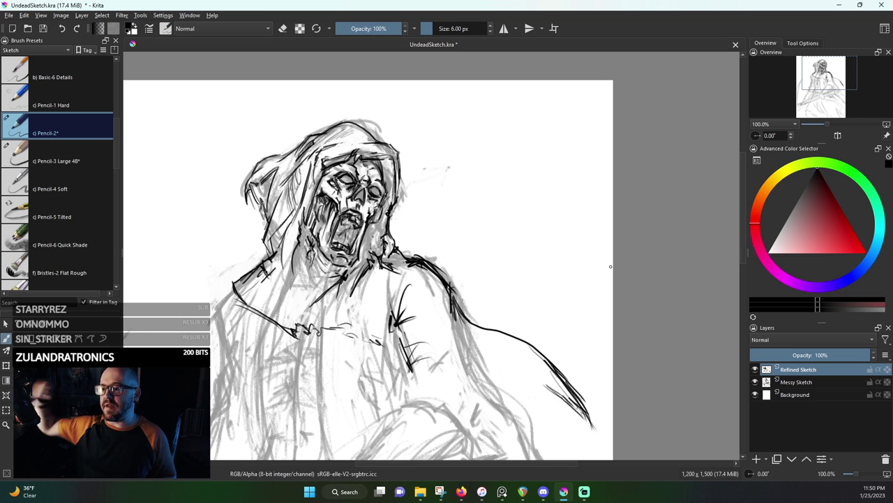
pyautogui.moveTo(573, 407)
pyautogui.mouseDown()
pyautogui.moveTo(522, 390)
pyautogui.moveTo(539, 393)
pyautogui.moveTo(524, 379)
pyautogui.moveTo(531, 393)
pyautogui.mouseUp()
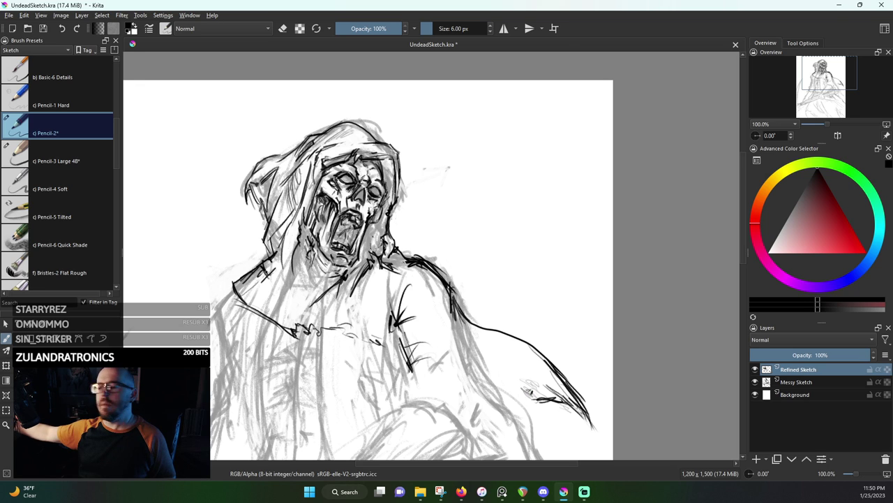
# Darken the cape's edge at the near shoulder and add a fold line running from the shoulder corner across the upper chest
pyautogui.moveTo(292, 333)
pyautogui.mouseDown()
pyautogui.moveTo(328, 342)
pyautogui.moveTo(304, 335)
pyautogui.mouseUp()
pyautogui.moveTo(241, 301); pyautogui.dragTo(277, 324)
pyautogui.moveTo(234, 285)
pyautogui.mouseDown()
pyautogui.moveTo(244, 292)
pyautogui.moveTo(256, 272)
pyautogui.moveTo(221, 293)
pyautogui.moveTo(234, 288)
pyautogui.moveTo(235, 300)
pyautogui.moveTo(259, 299)
pyautogui.mouseUp()
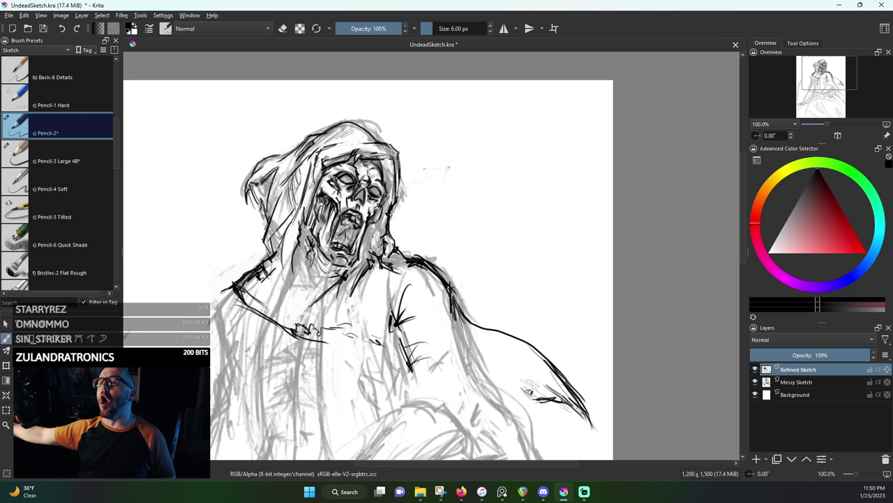
pyautogui.moveTo(237, 286)
pyautogui.mouseDown()
pyautogui.moveTo(292, 290)
pyautogui.moveTo(257, 303)
pyautogui.mouseUp()
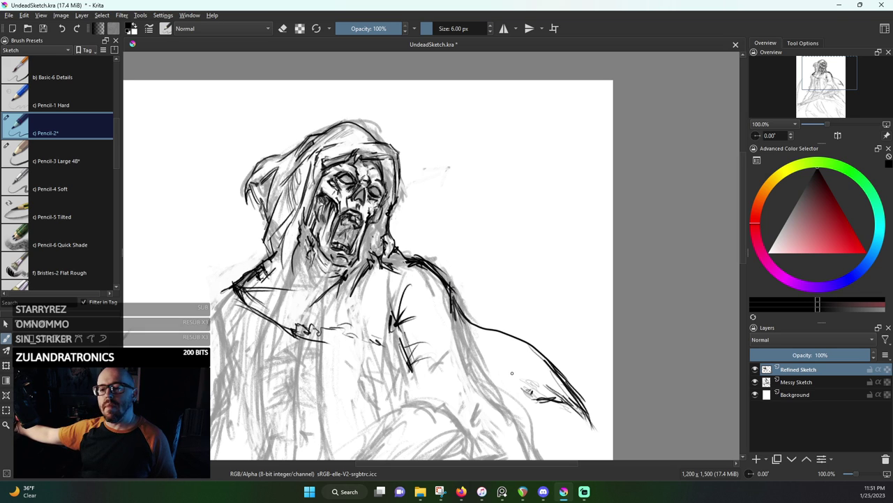
# Close the cape's underside from the armpit gather to the billowing tip, join it to the chest edge, and add a fold up to the shoulder
pyautogui.moveTo(552, 399)
pyautogui.mouseDown()
pyautogui.moveTo(518, 402)
pyautogui.moveTo(522, 394)
pyautogui.moveTo(507, 386)
pyautogui.mouseUp()
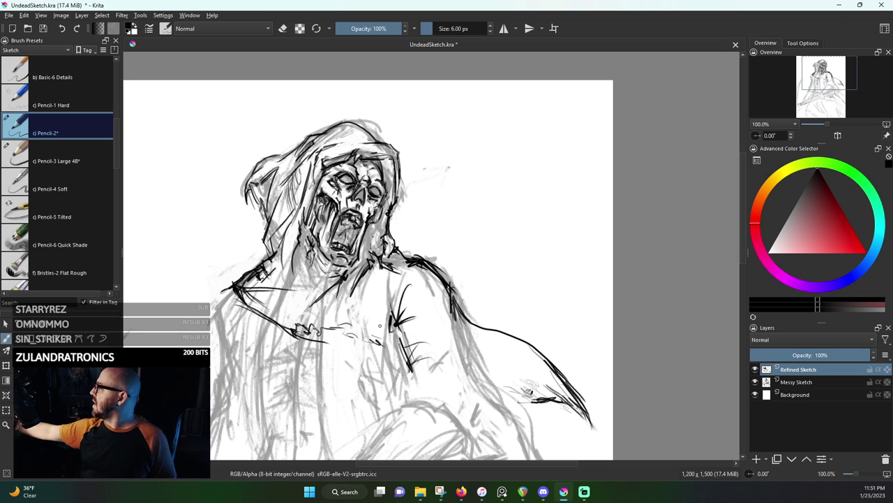
pyautogui.moveTo(362, 331)
pyautogui.mouseDown()
pyautogui.moveTo(396, 317)
pyautogui.moveTo(437, 324)
pyautogui.moveTo(464, 349)
pyautogui.moveTo(466, 340)
pyautogui.moveTo(485, 381)
pyautogui.mouseUp()
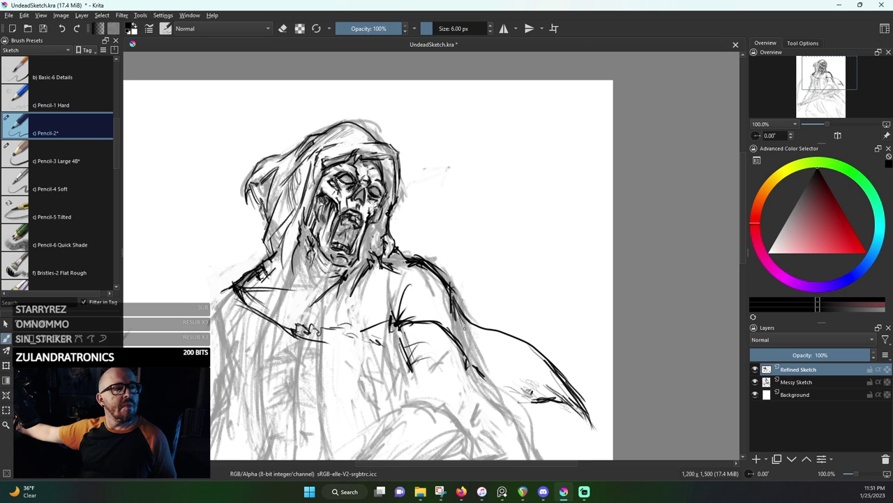
pyautogui.moveTo(404, 320)
pyautogui.mouseDown()
pyautogui.moveTo(440, 321)
pyautogui.moveTo(493, 392)
pyautogui.moveTo(517, 409)
pyautogui.moveTo(525, 399)
pyautogui.mouseUp()
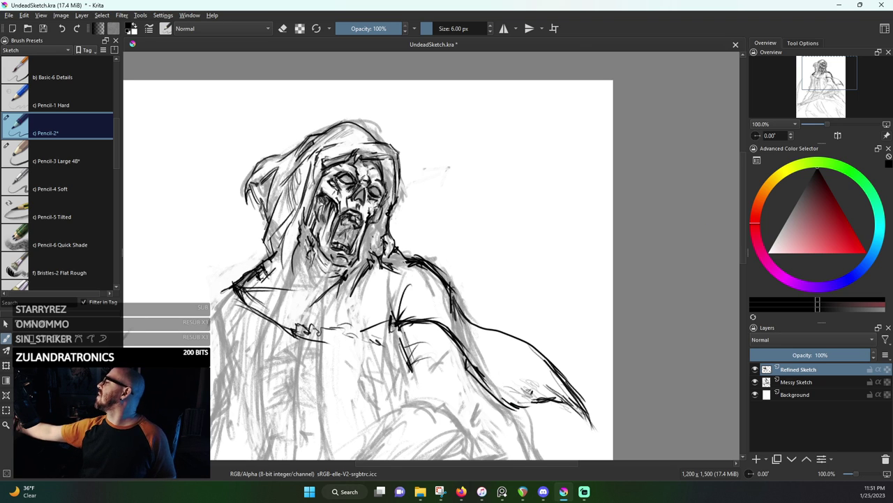
pyautogui.moveTo(383, 325); pyautogui.dragTo(310, 333)
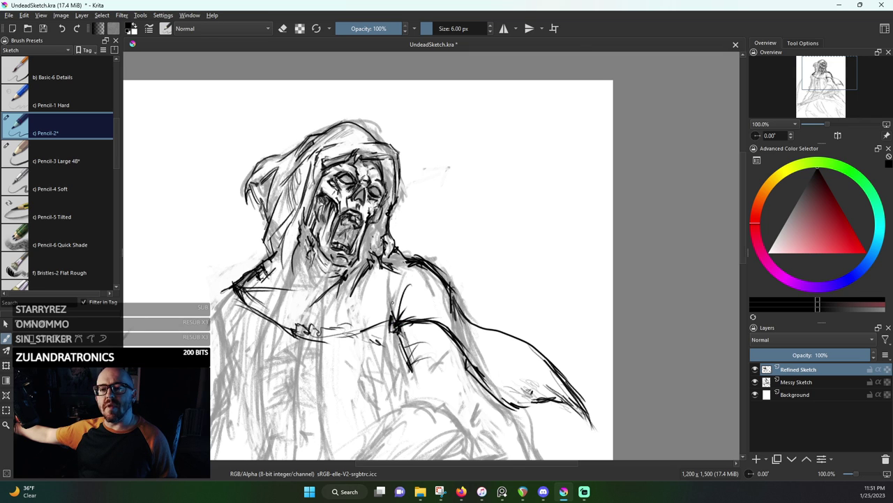
pyautogui.moveTo(397, 283)
pyautogui.mouseDown()
pyautogui.moveTo(407, 315)
pyautogui.moveTo(400, 268)
pyautogui.mouseUp()
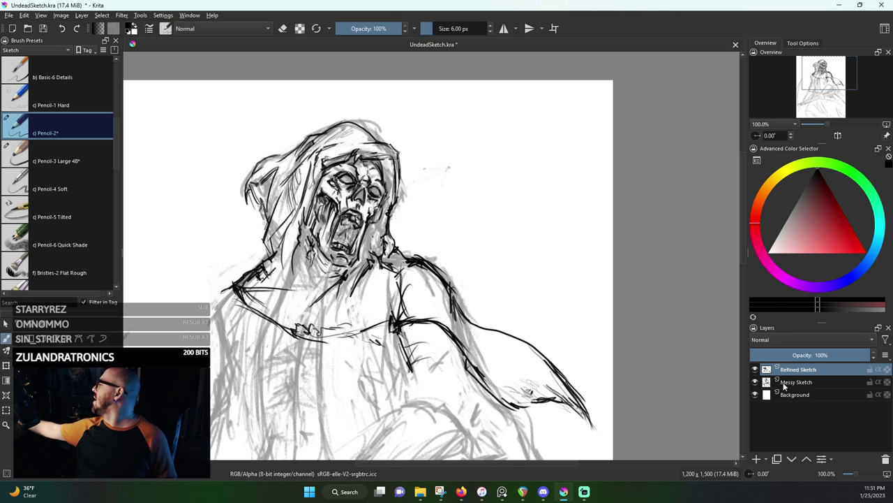
# Compare the refined linework with the Messy Sketch layer hidden and shown, and check it against the whole upper figure
pyautogui.click(756, 382)
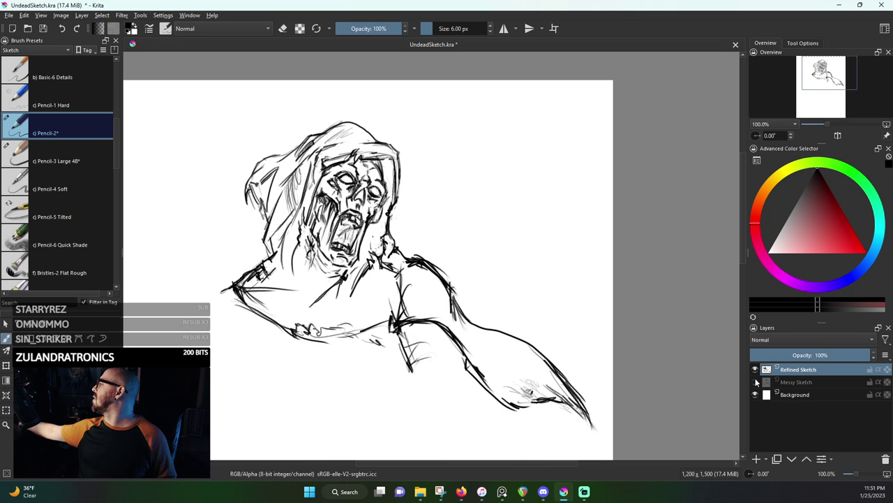
pyautogui.click(755, 382)
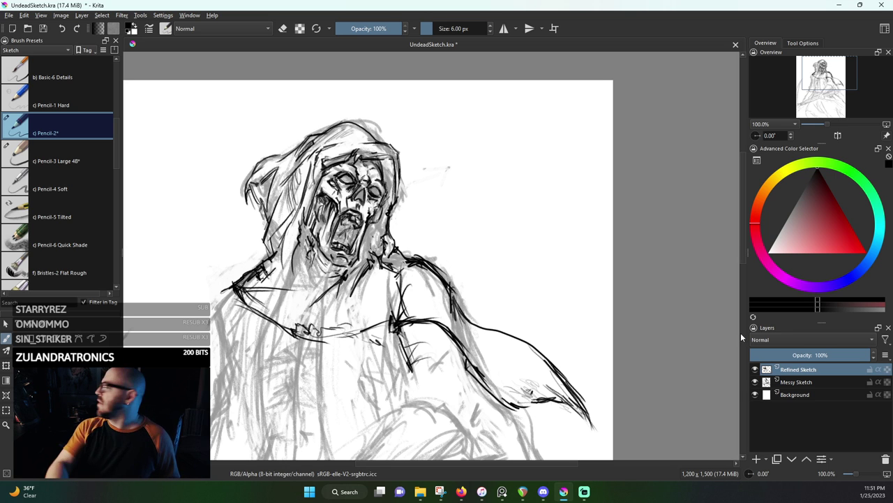
pyautogui.scroll(-2, 428, 427)
pyautogui.scroll(1, 432, 393)
pyautogui.scroll(3, 432, 393)
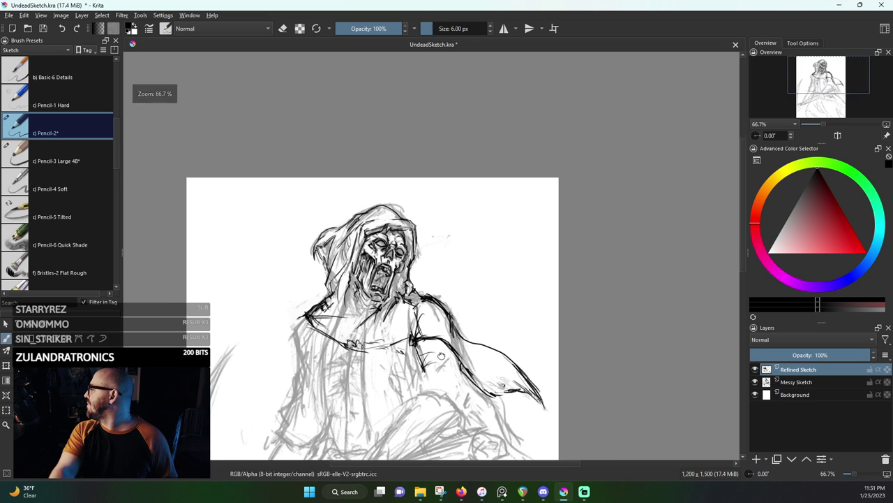
pyautogui.scroll(-3, 468, 367)
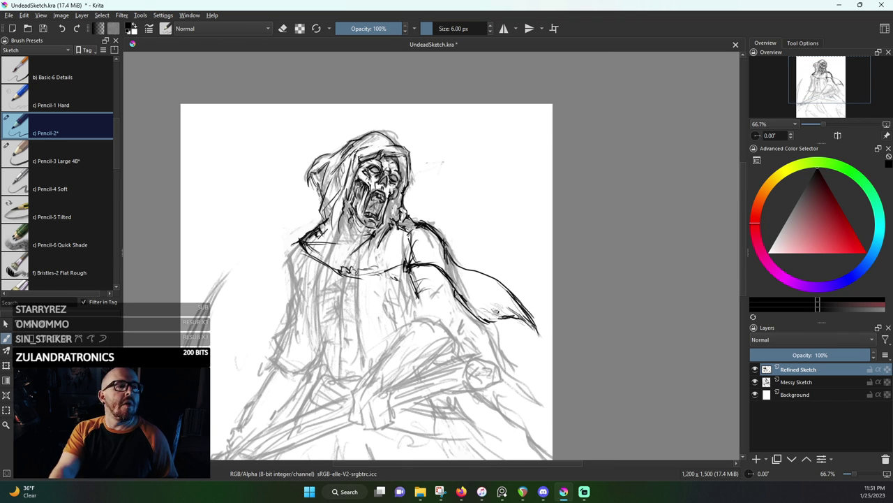
# Bring up the reference painting and examine closely how the cape falls over the arm and how the hand grips the axe
pyautogui.click(502, 491)
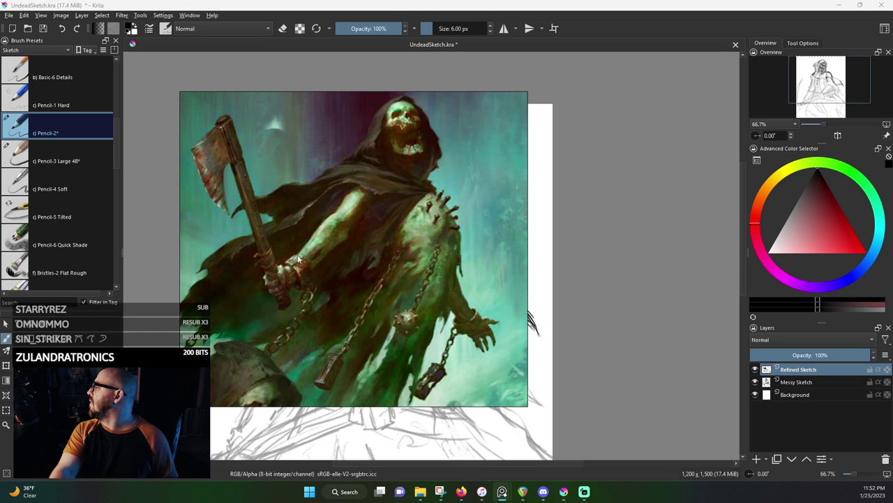
pyautogui.moveTo(406, 248)
pyautogui.mouseDown()
pyautogui.moveTo(165, 252)
pyautogui.moveTo(361, 253)
pyautogui.mouseUp()
pyautogui.scroll(2, 310, 251)
pyautogui.scroll(2, 330, 241)
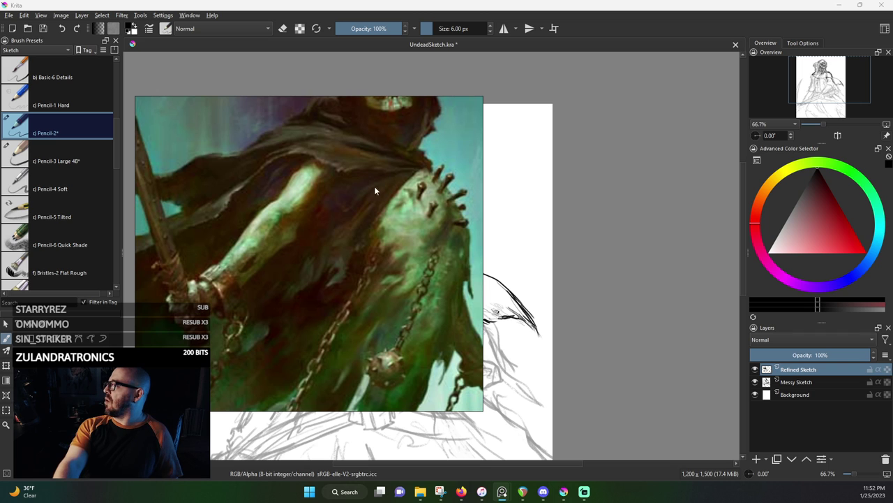
pyautogui.scroll(3, 362, 210)
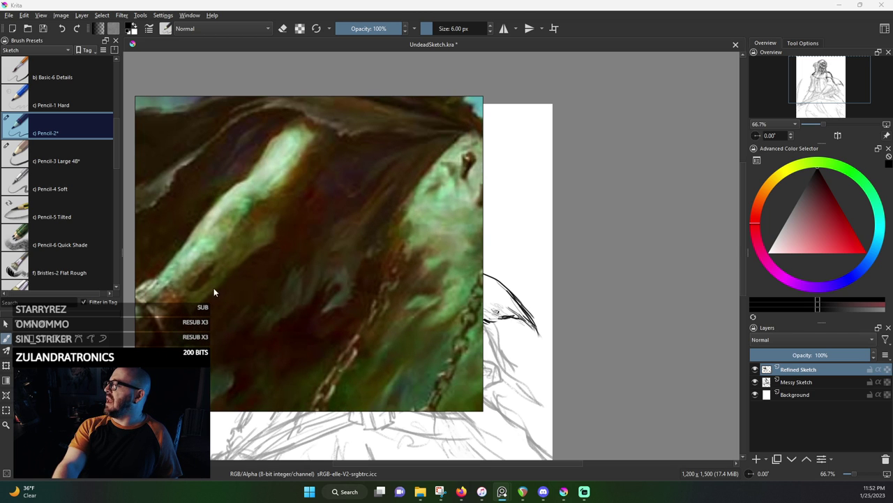
pyautogui.scroll(-3, 213, 292)
pyautogui.scroll(2, 229, 291)
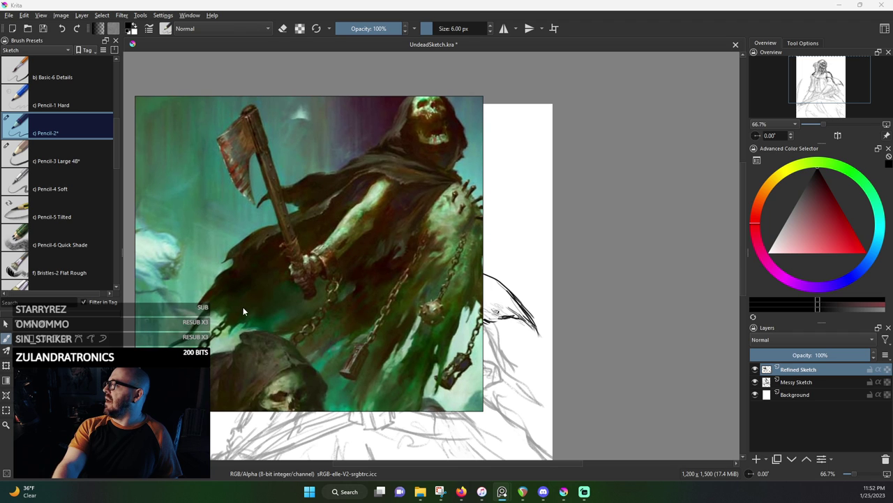
pyautogui.scroll(2, 244, 311)
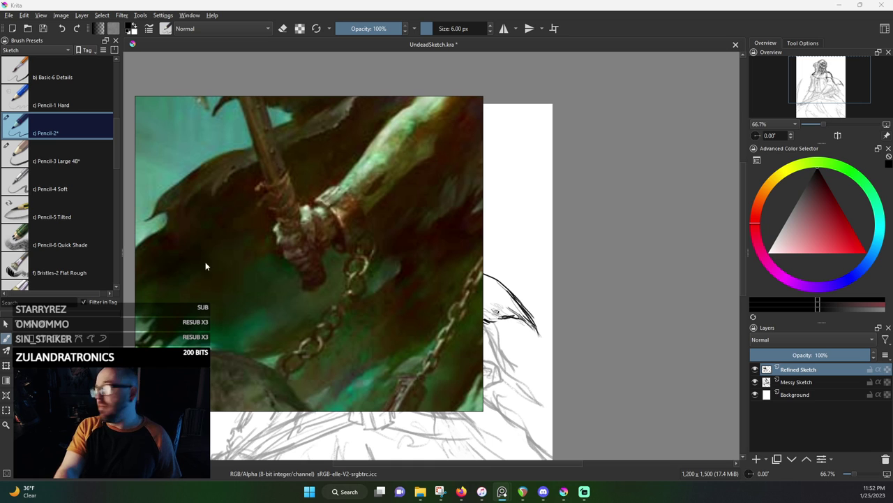
pyautogui.scroll(-2, 301, 248)
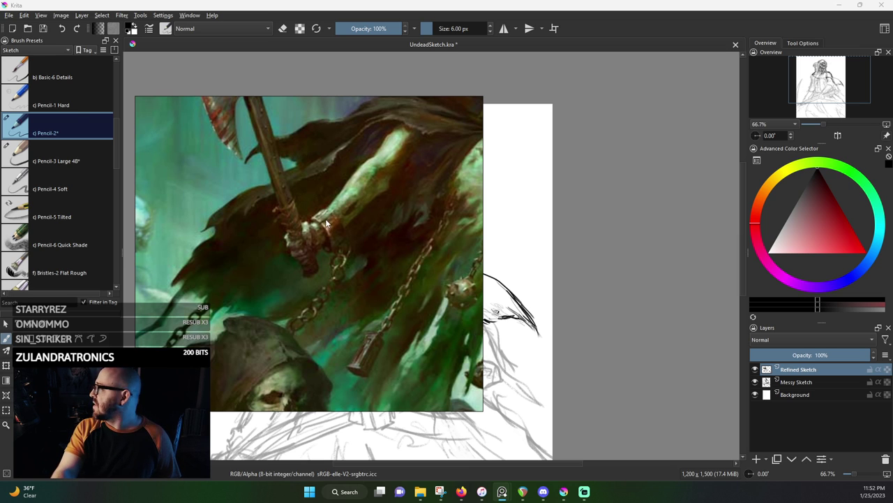
# Examine the torso and overall drape of the cloak in the reference painting, and move the painting away to return to the sketch
pyautogui.scroll(-3, 326, 223)
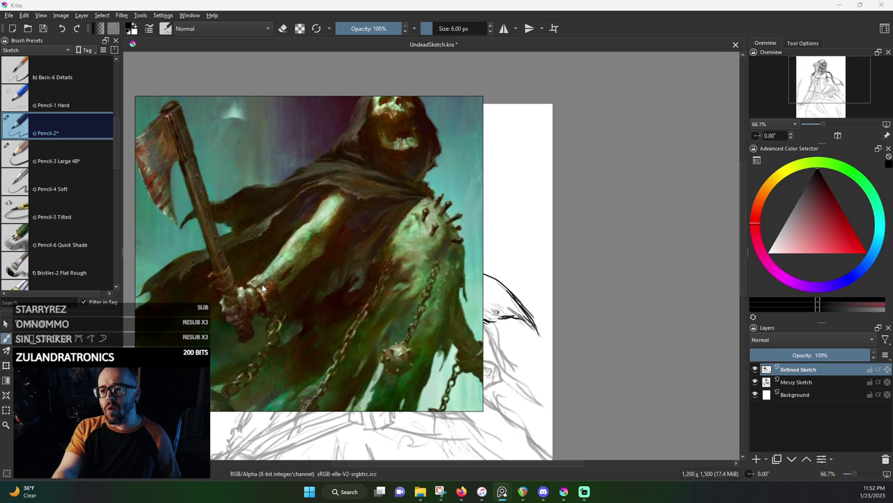
pyautogui.scroll(-2, 271, 288)
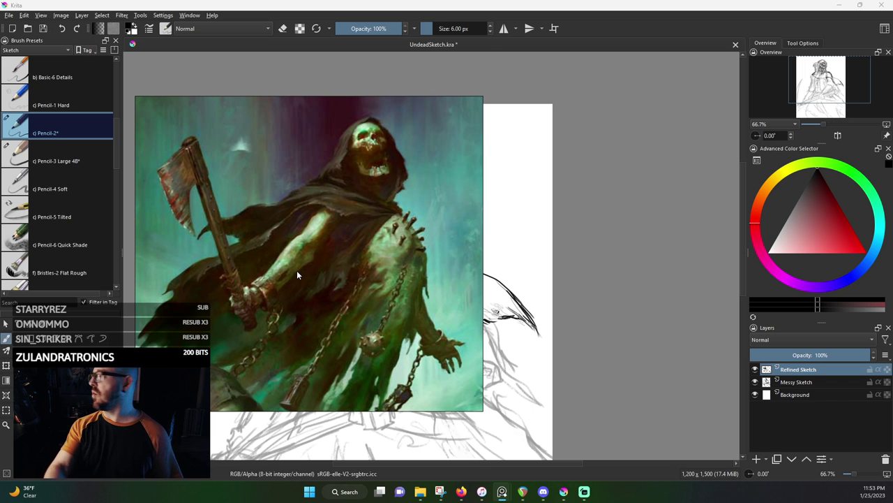
pyautogui.scroll(-2, 280, 274)
pyautogui.scroll(4, 299, 274)
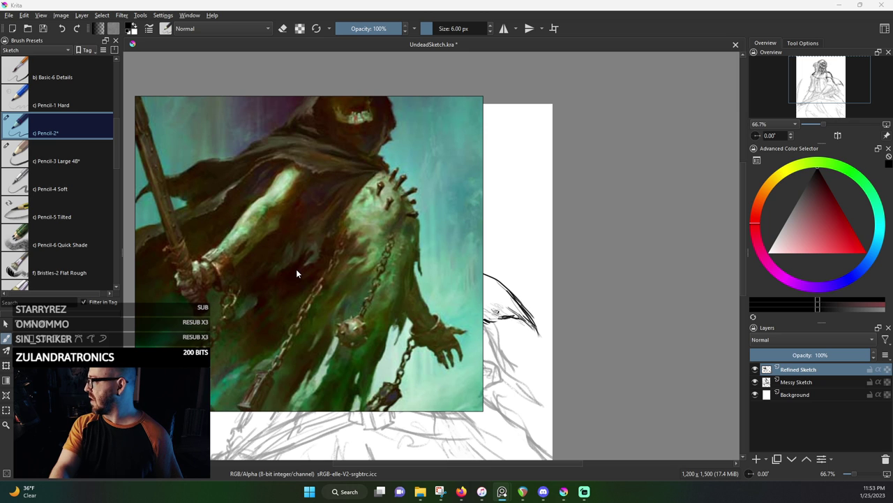
pyautogui.moveTo(343, 275)
pyautogui.mouseDown()
pyautogui.moveTo(140, 224)
pyautogui.moveTo(402, 306)
pyautogui.mouseUp()
pyautogui.scroll(-3, 388, 238)
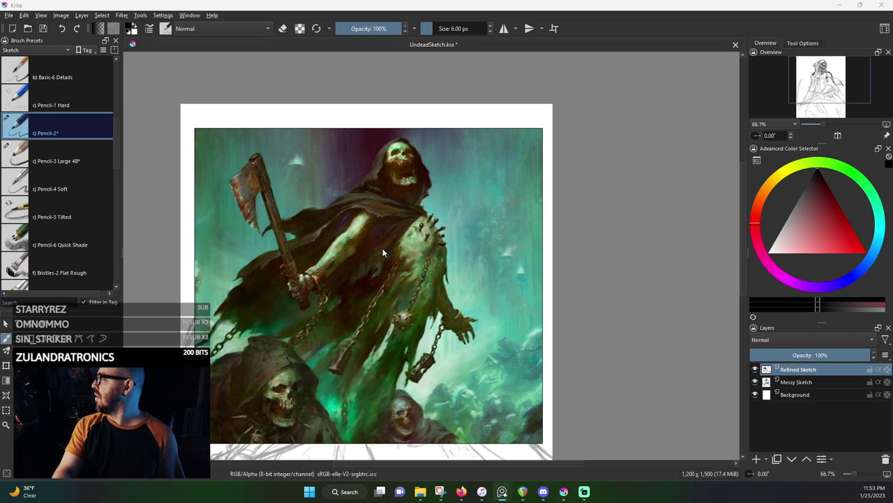
pyautogui.moveTo(382, 247)
pyautogui.mouseDown()
pyautogui.moveTo(209, 171)
pyautogui.moveTo(255, 195)
pyautogui.mouseUp()
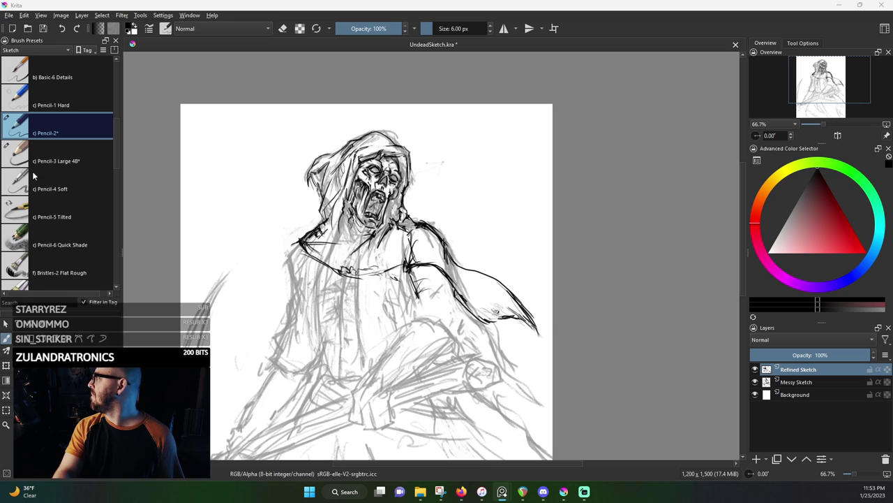
pyautogui.click(271, 8)
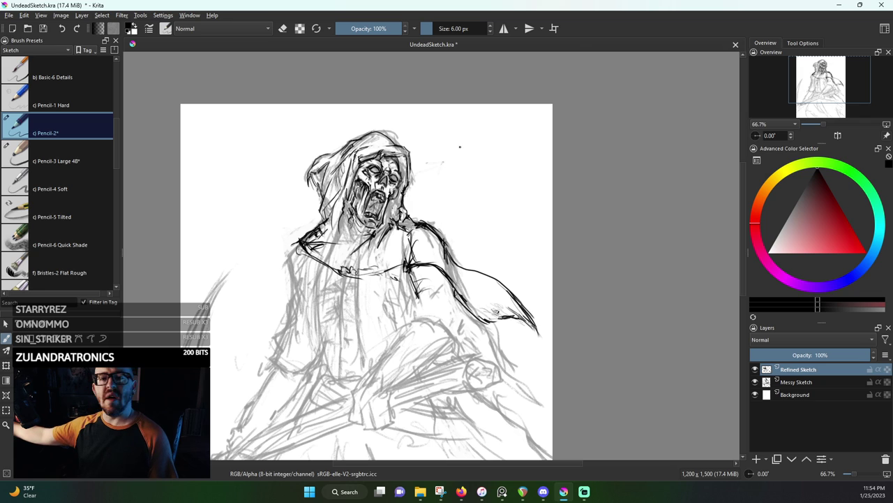
# Reinforce the cape's lower edge across the chest, and draw the far arm's inner contour to the elbow and along the top of the forearm
pyautogui.moveTo(308, 253)
pyautogui.mouseDown()
pyautogui.moveTo(363, 279)
pyautogui.moveTo(428, 270)
pyautogui.moveTo(424, 286)
pyautogui.mouseUp()
pyautogui.moveTo(413, 269)
pyautogui.mouseDown()
pyautogui.moveTo(431, 306)
pyautogui.moveTo(439, 297)
pyautogui.moveTo(425, 319)
pyautogui.mouseUp()
pyautogui.moveTo(415, 278); pyautogui.dragTo(428, 324)
pyautogui.moveTo(452, 291)
pyautogui.mouseDown()
pyautogui.moveTo(447, 335)
pyautogui.moveTo(425, 325)
pyautogui.moveTo(393, 358)
pyautogui.mouseUp()
pyautogui.moveTo(418, 328)
pyautogui.mouseDown()
pyautogui.moveTo(375, 380)
pyautogui.moveTo(410, 337)
pyautogui.mouseUp()
# Draw the far arm's outer contour down around the elbow and the forearm's underside toward the weapon, strengthening the inner elbow
pyautogui.moveTo(450, 303); pyautogui.dragTo(453, 321)
pyautogui.moveTo(443, 284)
pyautogui.mouseDown()
pyautogui.moveTo(445, 352)
pyautogui.moveTo(450, 347)
pyautogui.mouseUp()
pyautogui.moveTo(453, 338); pyautogui.dragTo(447, 353)
pyautogui.moveTo(450, 296)
pyautogui.mouseDown()
pyautogui.moveTo(447, 328)
pyautogui.moveTo(406, 343)
pyautogui.moveTo(392, 363)
pyautogui.moveTo(433, 359)
pyautogui.moveTo(386, 387)
pyautogui.moveTo(398, 385)
pyautogui.mouseUp()
pyautogui.moveTo(443, 349); pyautogui.dragTo(401, 386)
pyautogui.moveTo(419, 325); pyautogui.dragTo(404, 338)
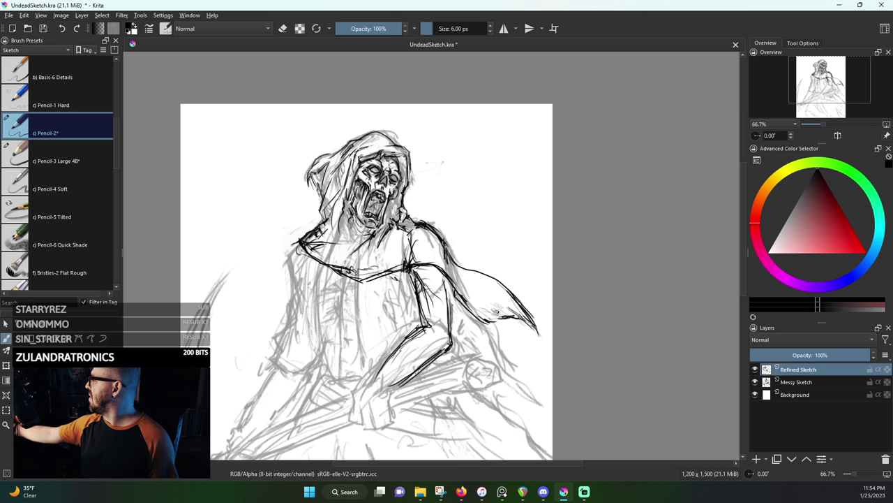
# Check the refined lines with the Messy Sketch layer briefly hidden, and draw the cloak's trailing edge below the cape's tip
pyautogui.click(755, 381)
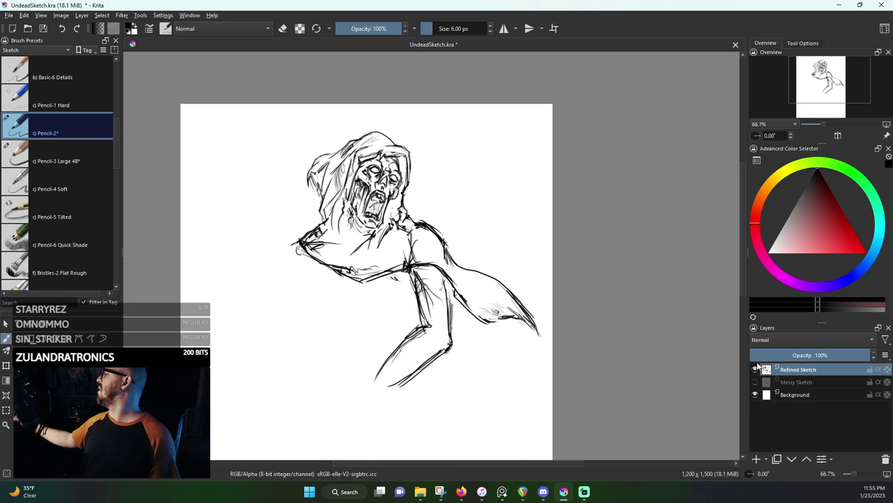
pyautogui.click(756, 382)
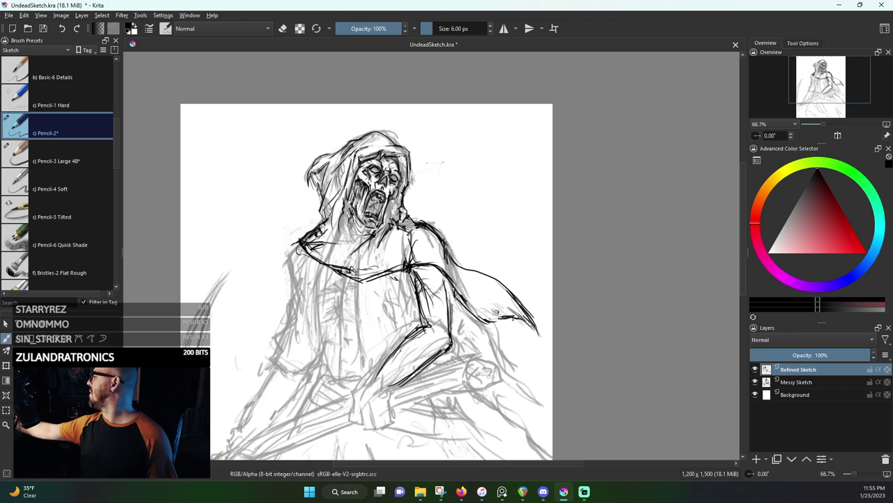
pyautogui.moveTo(512, 319); pyautogui.dragTo(553, 378)
pyautogui.moveTo(509, 323); pyautogui.dragTo(536, 365)
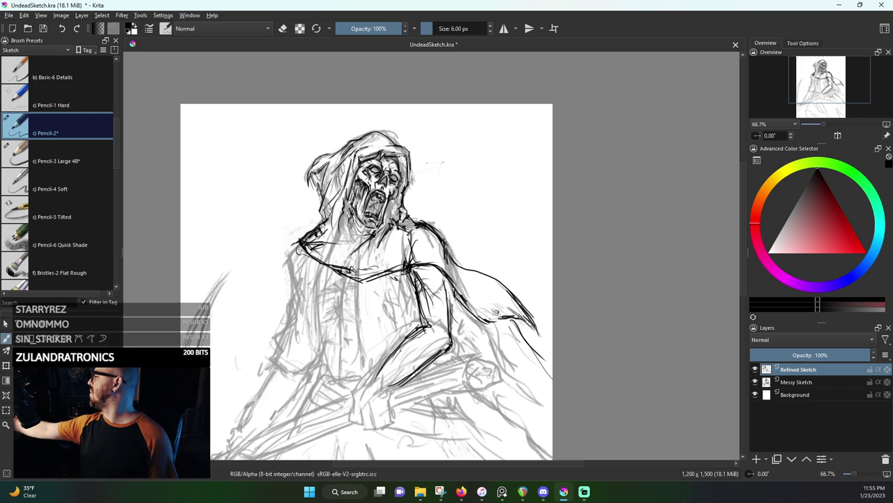
# Draw the fold lines beneath the cape's chest edge, running diagonally across the torso toward the far arm's inner elbow
pyautogui.moveTo(362, 282); pyautogui.dragTo(397, 285)
pyautogui.moveTo(362, 278); pyautogui.dragTo(411, 280)
pyautogui.moveTo(393, 284); pyautogui.dragTo(364, 289)
pyautogui.moveTo(375, 288); pyautogui.dragTo(409, 315)
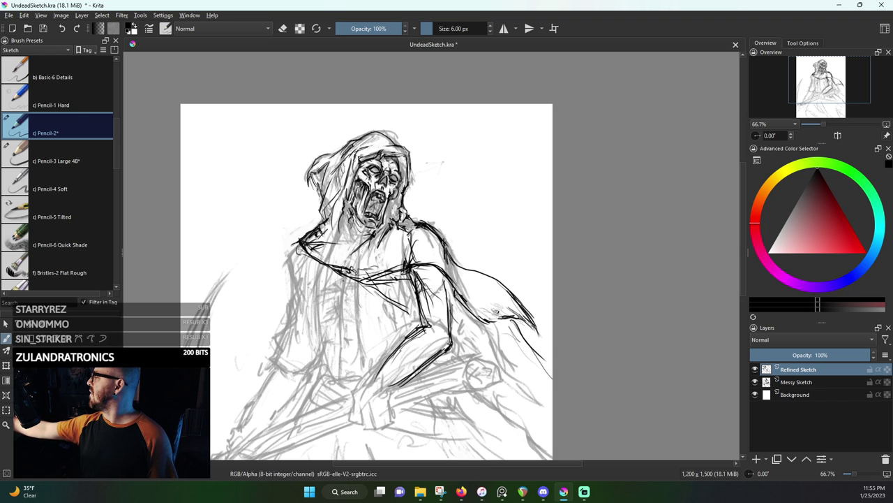
pyautogui.moveTo(337, 277); pyautogui.dragTo(399, 345)
pyautogui.moveTo(366, 306); pyautogui.dragTo(392, 337)
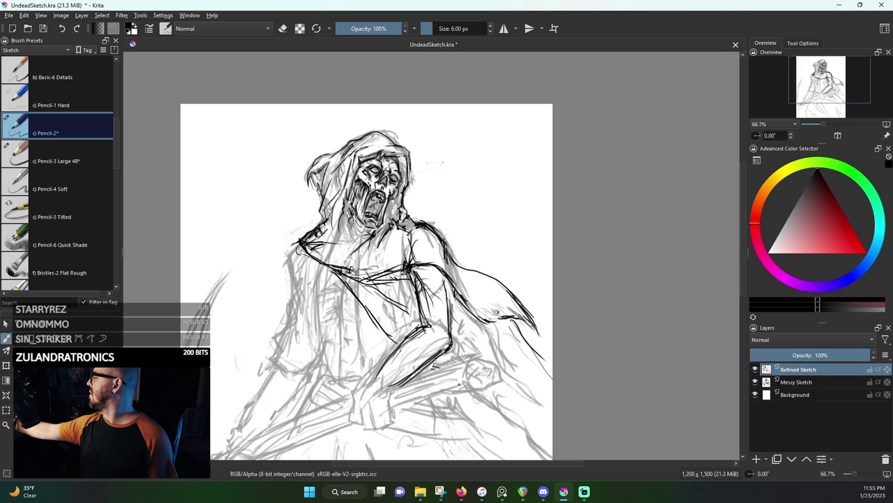
# Draw the cloak's lower edge from below the elbow to the canvas edge, and long flowing folds below the cape's tip
pyautogui.moveTo(464, 387); pyautogui.dragTo(553, 453)
pyautogui.moveTo(512, 331); pyautogui.dragTo(536, 377)
pyautogui.moveTo(532, 374); pyautogui.dragTo(553, 409)
pyautogui.moveTo(511, 352); pyautogui.dragTo(534, 384)
pyautogui.moveTo(508, 329); pyautogui.dragTo(548, 437)
pyautogui.moveTo(518, 389)
pyautogui.mouseDown()
pyautogui.moveTo(551, 440)
pyautogui.moveTo(549, 451)
pyautogui.mouseUp()
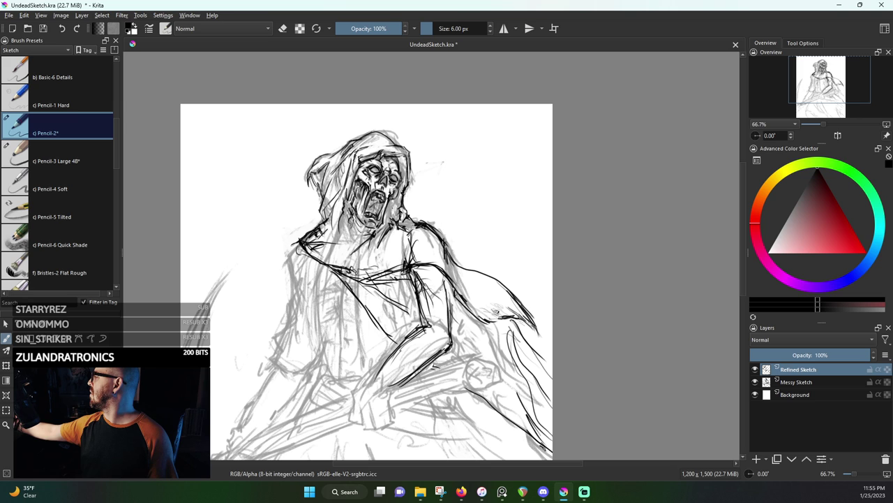
# Hide the Messy Sketch layer, and erase the stray lines inside the far upper arm and across its shoulder
pyautogui.click(754, 381)
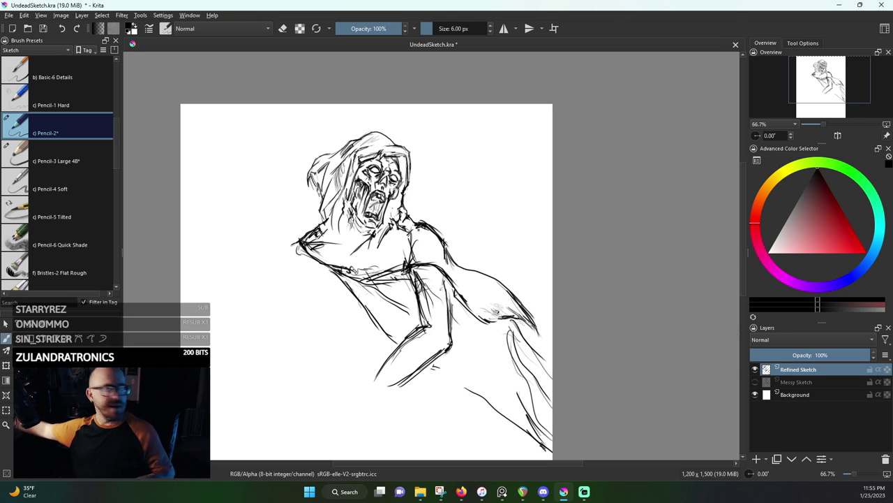
pyautogui.press('e')
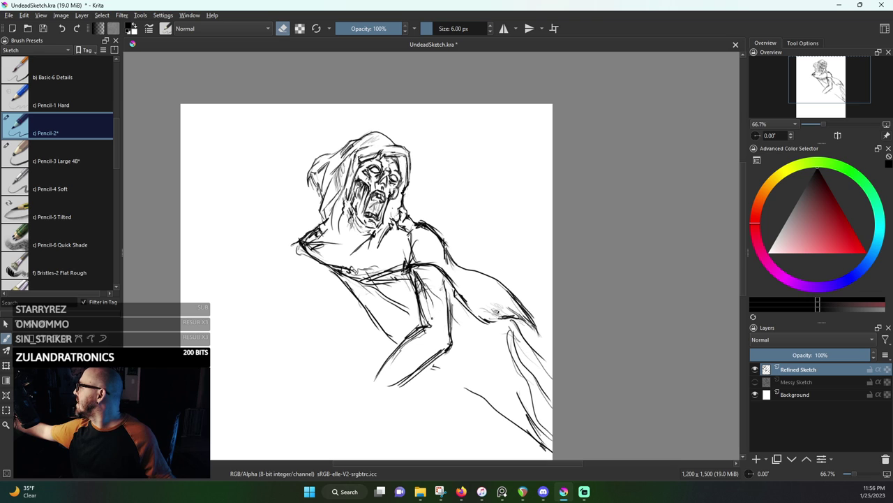
pyautogui.moveTo(427, 292); pyautogui.dragTo(423, 288)
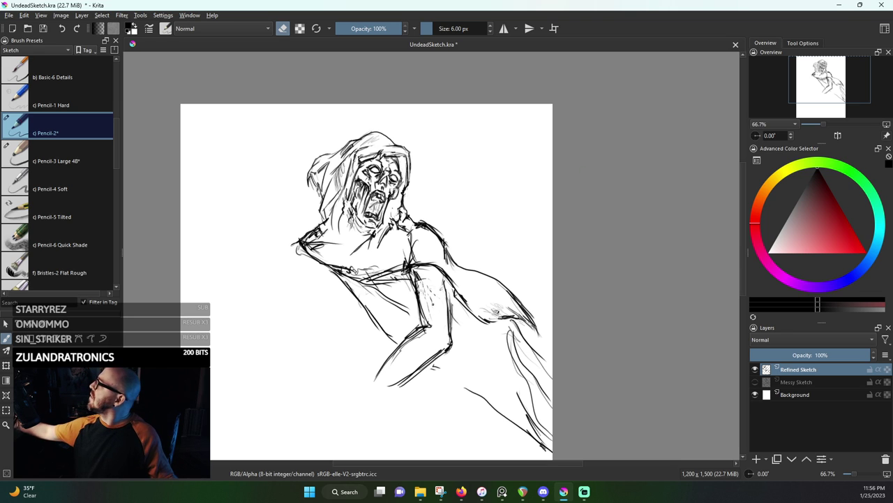
pyautogui.moveTo(424, 310); pyautogui.dragTo(421, 320)
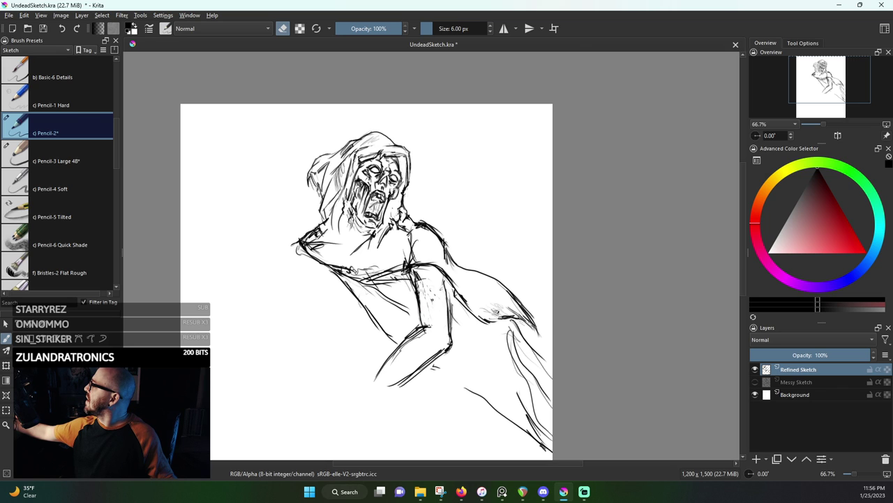
pyautogui.moveTo(415, 259)
pyautogui.mouseDown()
pyautogui.moveTo(417, 235)
pyautogui.moveTo(411, 260)
pyautogui.mouseUp()
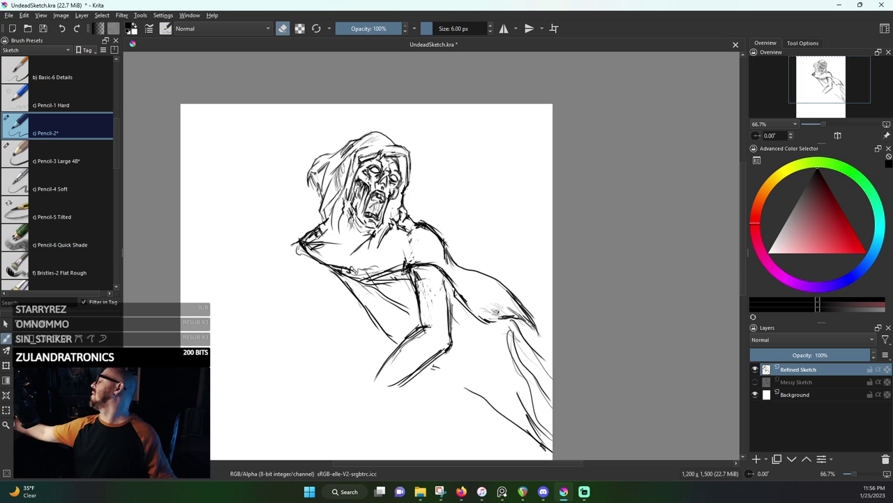
# Draw cloak folds behind and below the far elbow, add a torso fold, and reinforce the upper arm's outer contour
pyautogui.press('e')
pyautogui.moveTo(434, 363)
pyautogui.mouseDown()
pyautogui.moveTo(514, 408)
pyautogui.moveTo(498, 393)
pyautogui.moveTo(518, 382)
pyautogui.moveTo(459, 323)
pyautogui.mouseUp()
pyautogui.moveTo(412, 305)
pyautogui.mouseDown()
pyautogui.moveTo(366, 285)
pyautogui.moveTo(382, 285)
pyautogui.mouseUp()
pyautogui.moveTo(473, 324); pyautogui.dragTo(456, 312)
pyautogui.moveTo(473, 345)
pyautogui.mouseDown()
pyautogui.moveTo(447, 291)
pyautogui.moveTo(448, 311)
pyautogui.mouseUp()
pyautogui.moveTo(444, 280); pyautogui.dragTo(448, 308)
pyautogui.moveTo(444, 272); pyautogui.dragTo(449, 299)
pyautogui.press('e')
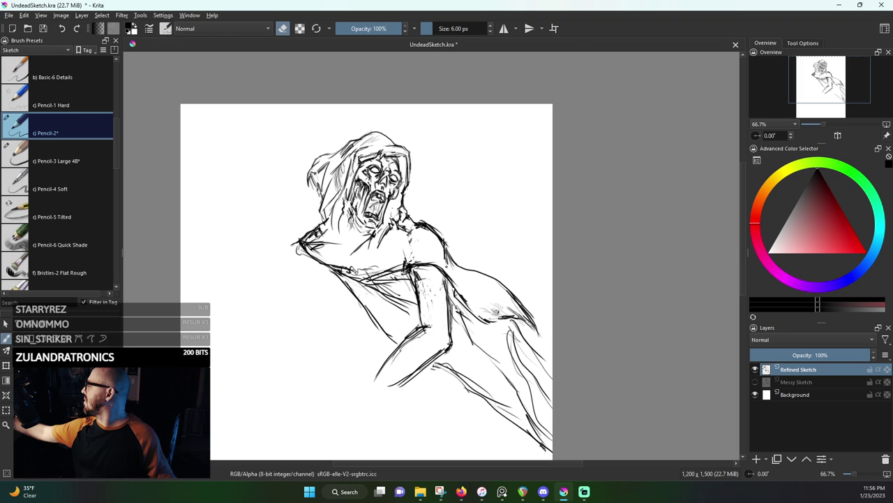
pyautogui.moveTo(447, 248); pyautogui.dragTo(444, 268)
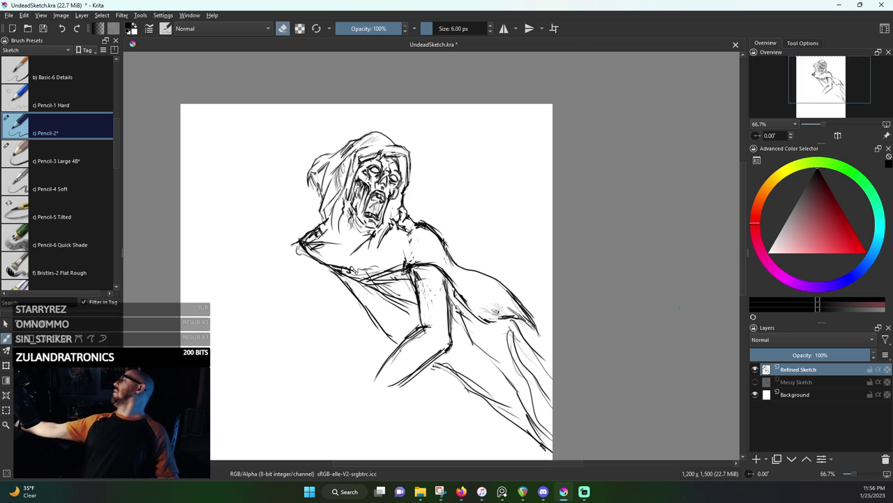
pyautogui.hotkey('ctrl', 'z')
pyautogui.press('e')
# Draw an inner fold down the cape from the far shoulder, and extend the cape's upper edge to the canvas edge
pyautogui.moveTo(455, 264)
pyautogui.mouseDown()
pyautogui.moveTo(483, 301)
pyautogui.moveTo(498, 304)
pyautogui.mouseUp()
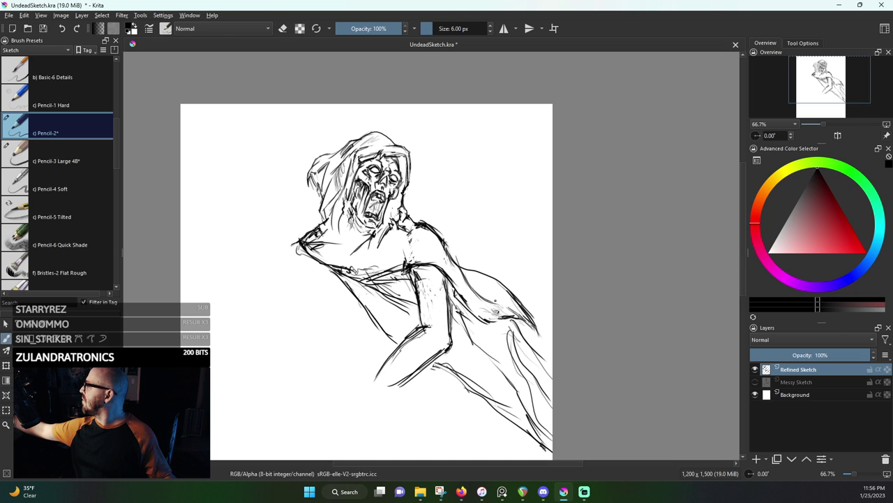
pyautogui.moveTo(474, 272)
pyautogui.mouseDown()
pyautogui.moveTo(551, 318)
pyautogui.moveTo(539, 324)
pyautogui.mouseUp()
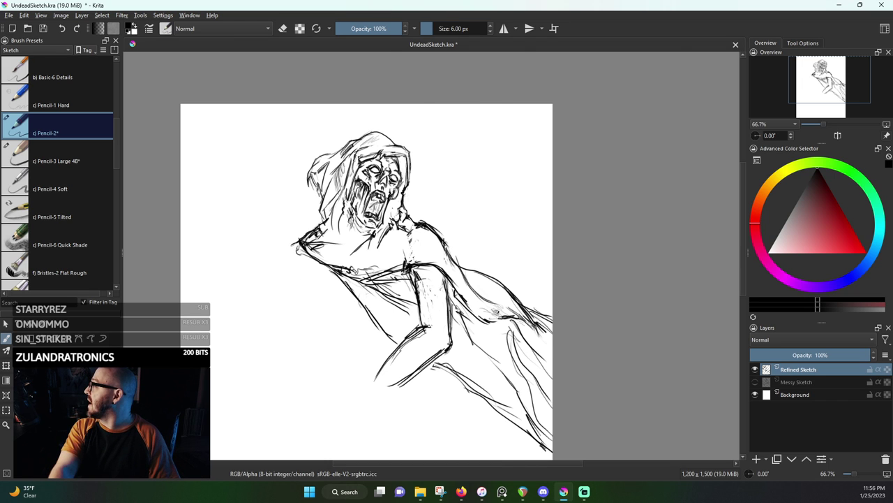
# Erase the excess lines and dark marks around the cloak's near shoulder corner and collar below the hood
pyautogui.scroll(2, 294, 231)
pyautogui.scroll(-2, 310, 236)
pyautogui.scroll(1, 356, 249)
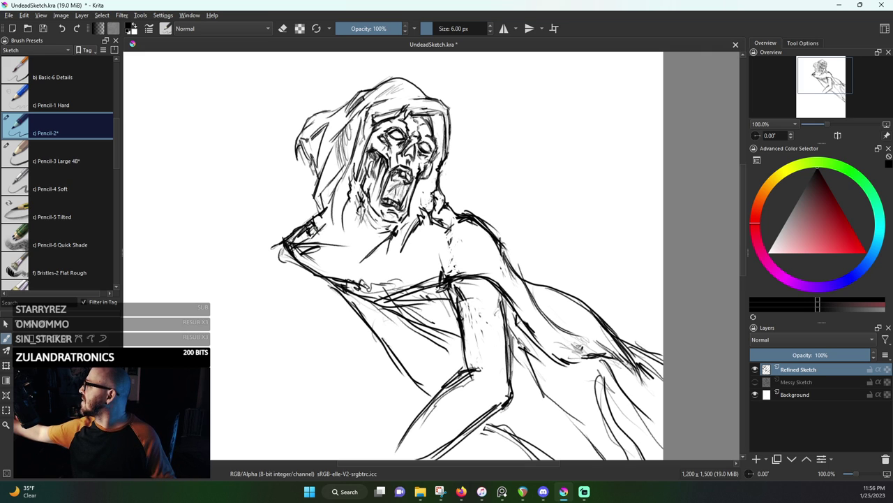
pyautogui.press('e')
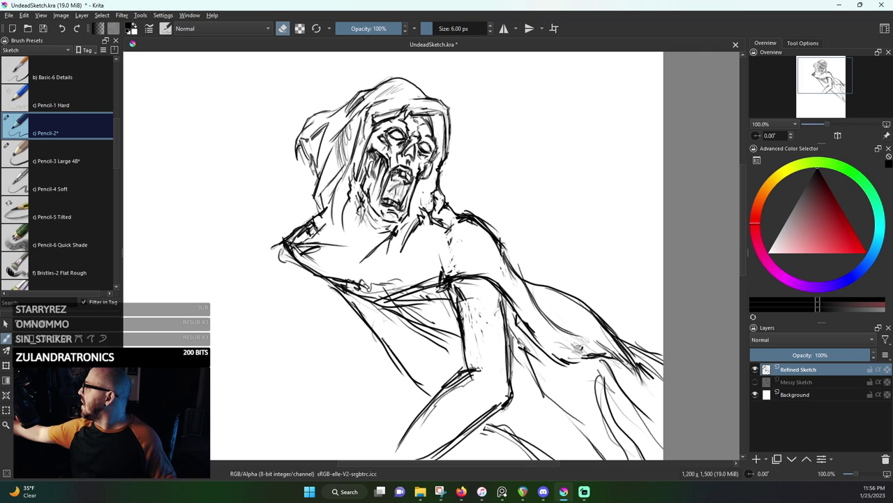
pyautogui.moveTo(293, 246); pyautogui.dragTo(310, 225)
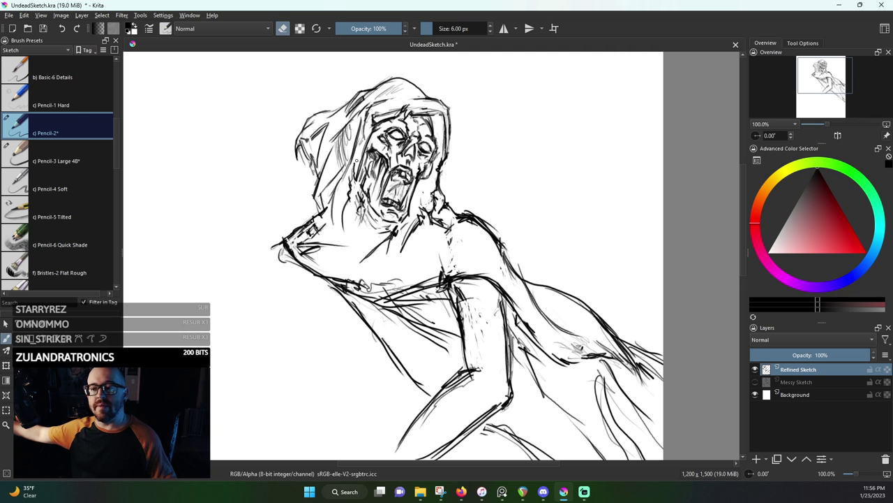
pyautogui.moveTo(286, 263)
pyautogui.mouseDown()
pyautogui.moveTo(281, 257)
pyautogui.moveTo(300, 261)
pyautogui.moveTo(293, 250)
pyautogui.mouseUp()
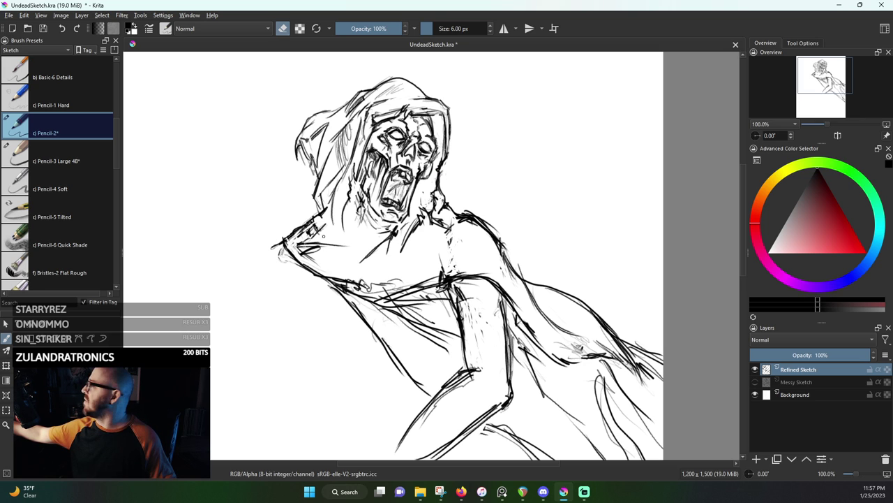
pyautogui.moveTo(297, 241); pyautogui.dragTo(315, 250)
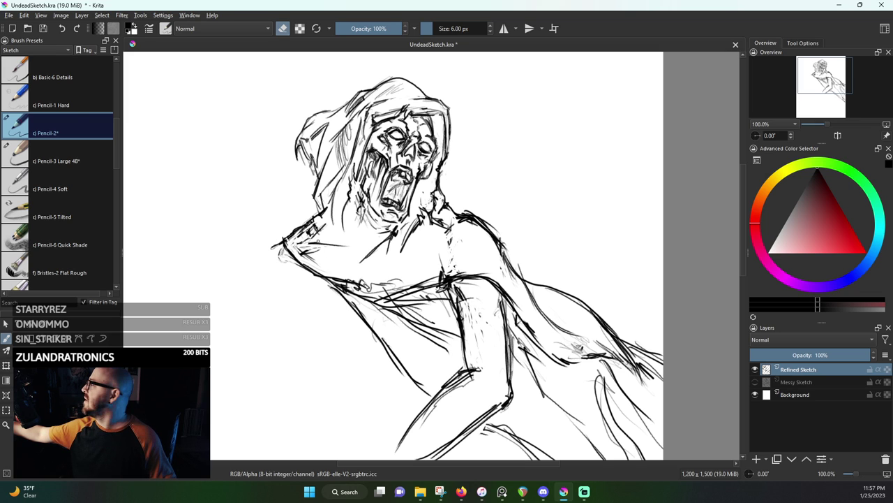
pyautogui.moveTo(327, 207)
pyautogui.mouseDown()
pyautogui.moveTo(320, 215)
pyautogui.moveTo(325, 209)
pyautogui.mouseUp()
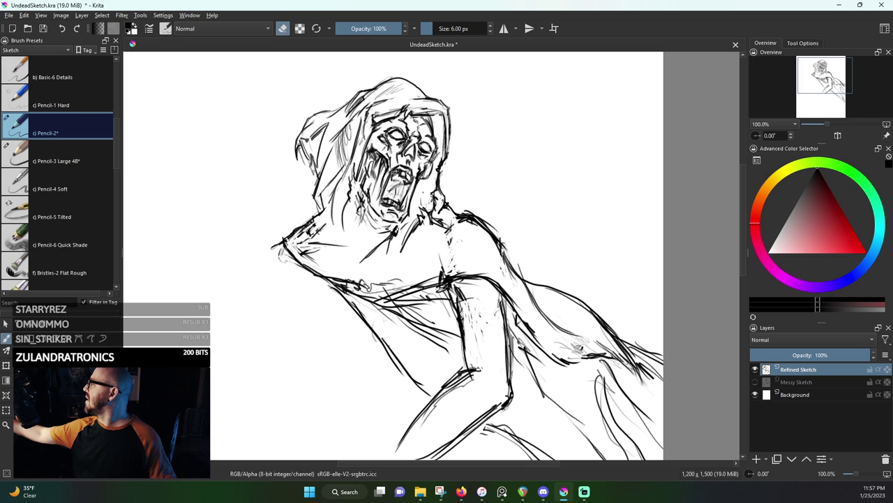
# Draw the cloth folds falling from the hood's near side beside the jaw down toward the collar
pyautogui.press('e')
pyautogui.moveTo(379, 243); pyautogui.dragTo(353, 274)
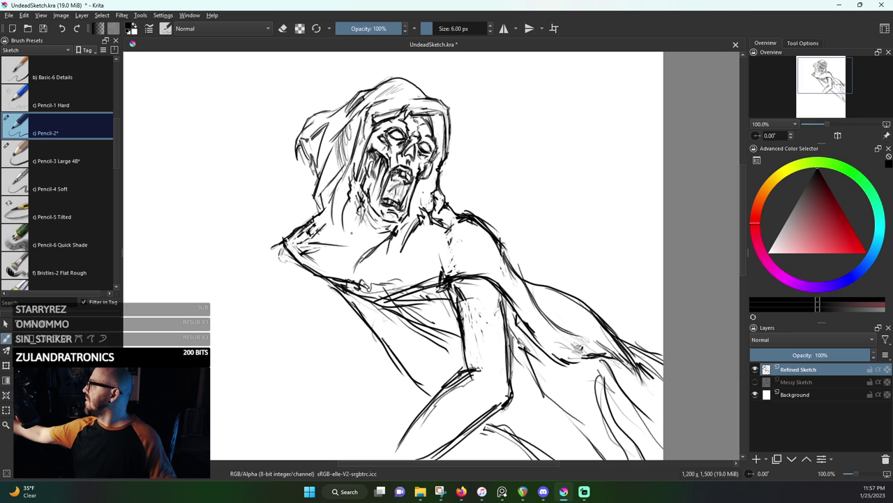
pyautogui.moveTo(350, 223); pyautogui.dragTo(345, 244)
pyautogui.moveTo(347, 216); pyautogui.dragTo(339, 267)
pyautogui.moveTo(350, 200); pyautogui.dragTo(344, 247)
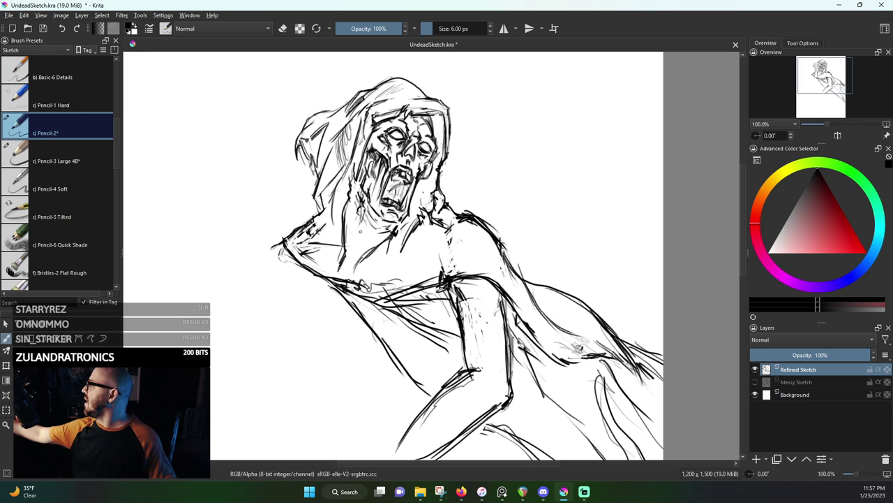
pyautogui.moveTo(363, 210)
pyautogui.mouseDown()
pyautogui.moveTo(350, 228)
pyautogui.moveTo(350, 255)
pyautogui.moveTo(349, 233)
pyautogui.mouseUp()
pyautogui.moveTo(359, 222); pyautogui.dragTo(351, 236)
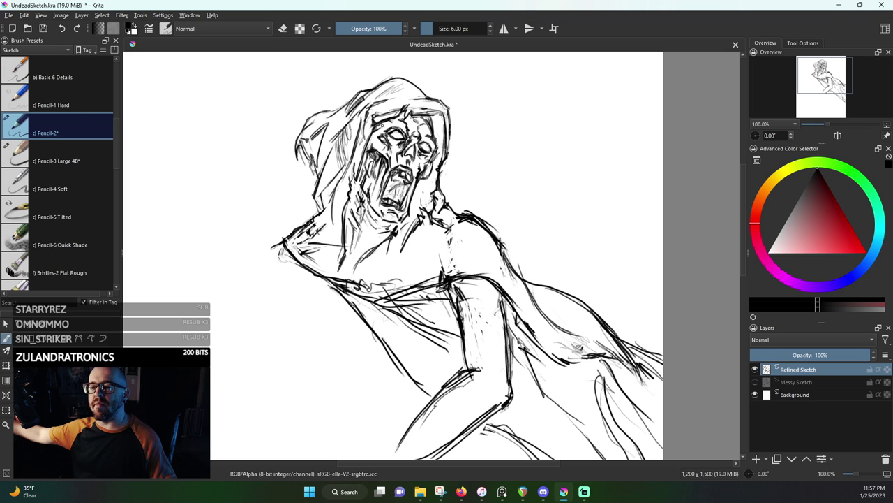
# Add short shading strokes and creases to the neck cloth directly beneath the open jaw
pyautogui.moveTo(376, 238)
pyautogui.mouseDown()
pyautogui.moveTo(364, 241)
pyautogui.moveTo(371, 237)
pyautogui.mouseUp()
pyautogui.moveTo(385, 236); pyautogui.dragTo(373, 242)
pyautogui.moveTo(384, 239); pyautogui.dragTo(373, 244)
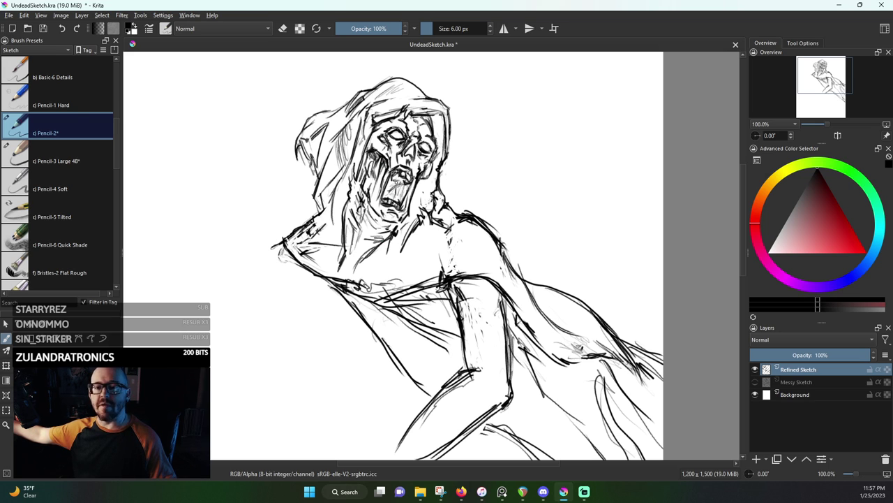
pyautogui.moveTo(382, 227); pyautogui.dragTo(363, 233)
pyautogui.moveTo(377, 226); pyautogui.dragTo(361, 232)
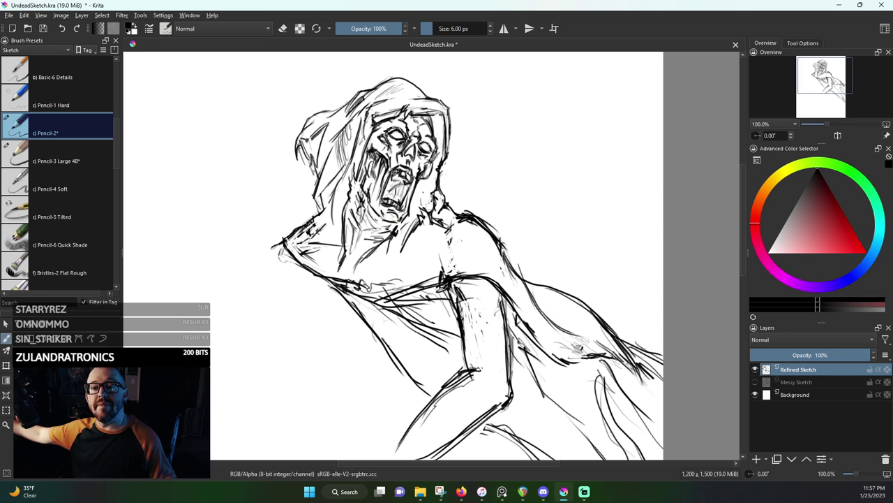
pyautogui.moveTo(409, 221); pyautogui.dragTo(396, 223)
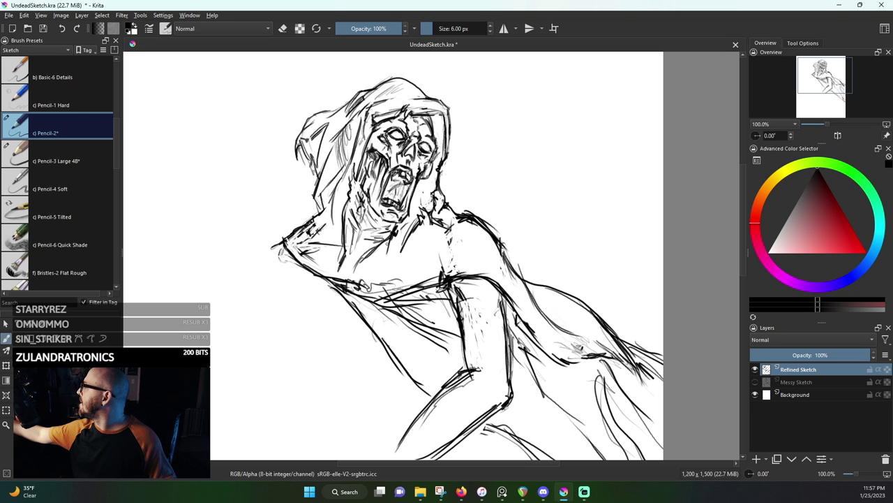
# Extend the neck folds down onto the chest, and strengthen the outline along the back of the hood
pyautogui.moveTo(388, 240); pyautogui.dragTo(379, 262)
pyautogui.moveTo(395, 232); pyautogui.dragTo(380, 262)
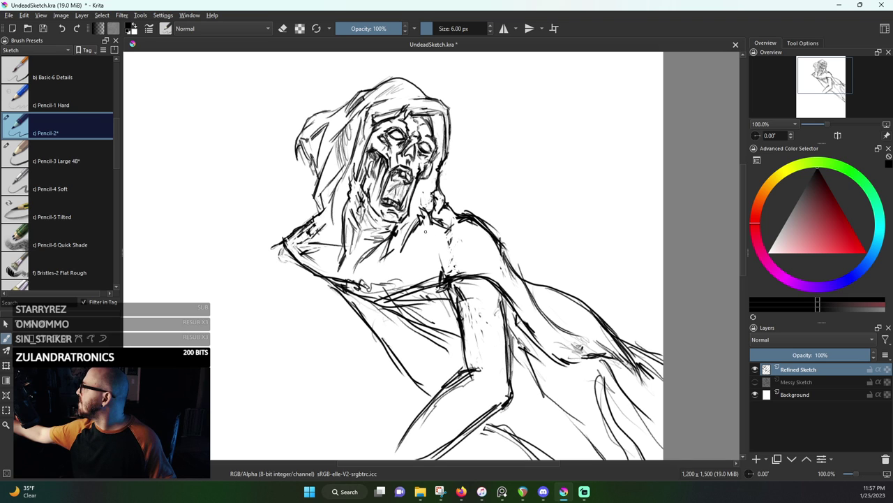
pyautogui.moveTo(414, 230)
pyautogui.mouseDown()
pyautogui.moveTo(394, 276)
pyautogui.moveTo(409, 234)
pyautogui.mouseUp()
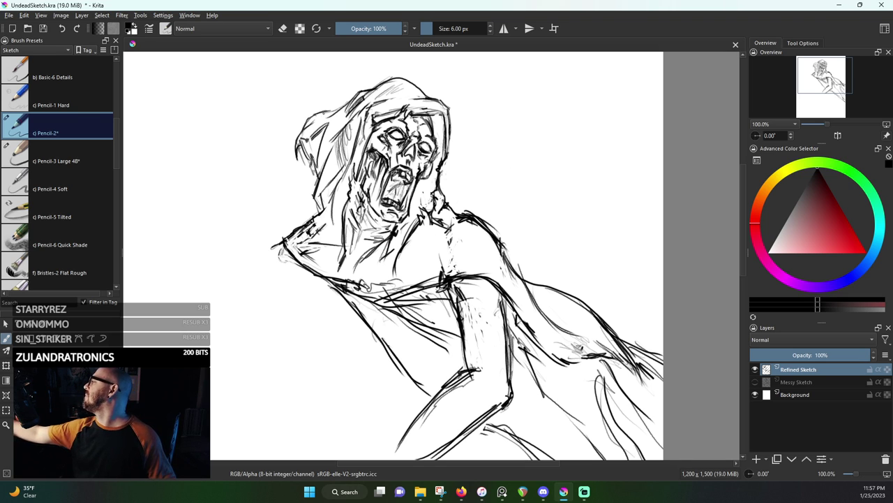
pyautogui.moveTo(324, 113); pyautogui.dragTo(349, 101)
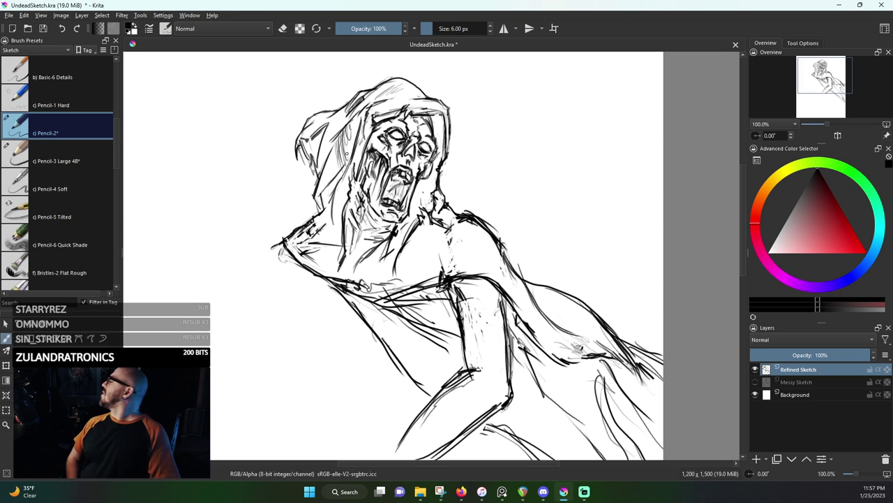
# Add a new paint layer directly above the Background layer
pyautogui.scroll(-2, 374, 209)
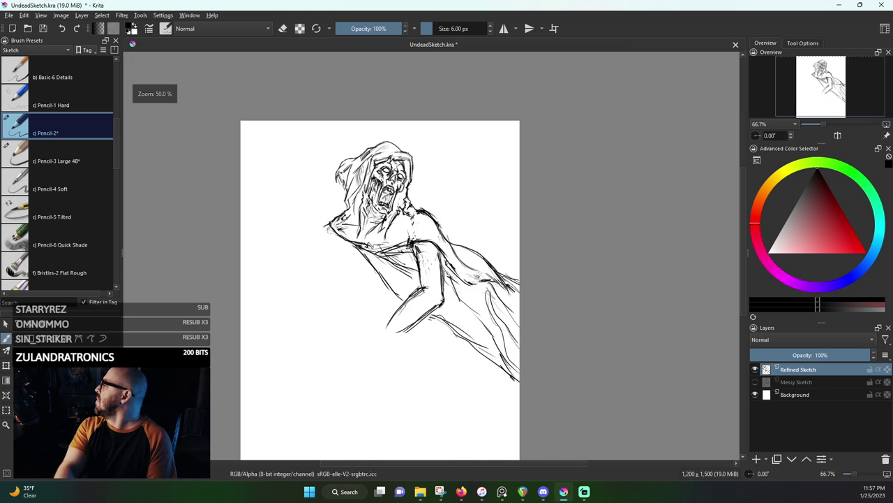
pyautogui.scroll(3, 431, 199)
pyautogui.press('-')
pyautogui.press('-')
pyautogui.press('-')
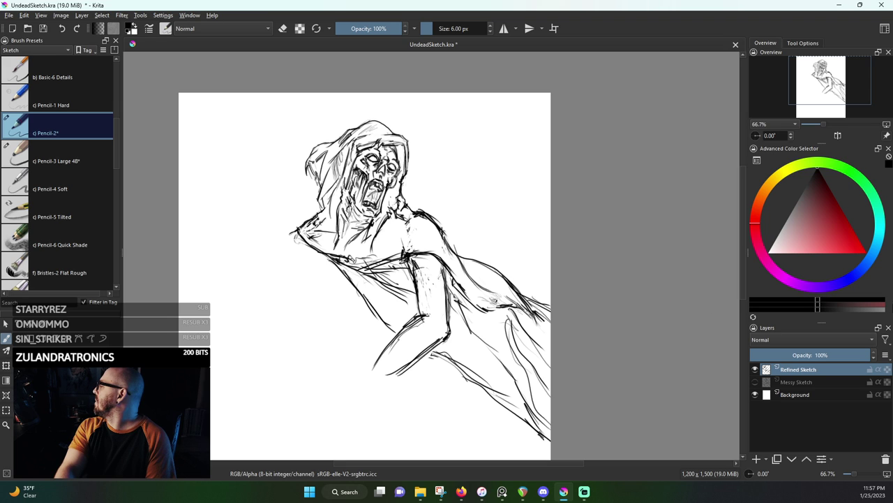
pyautogui.click(804, 394)
pyautogui.click(761, 460)
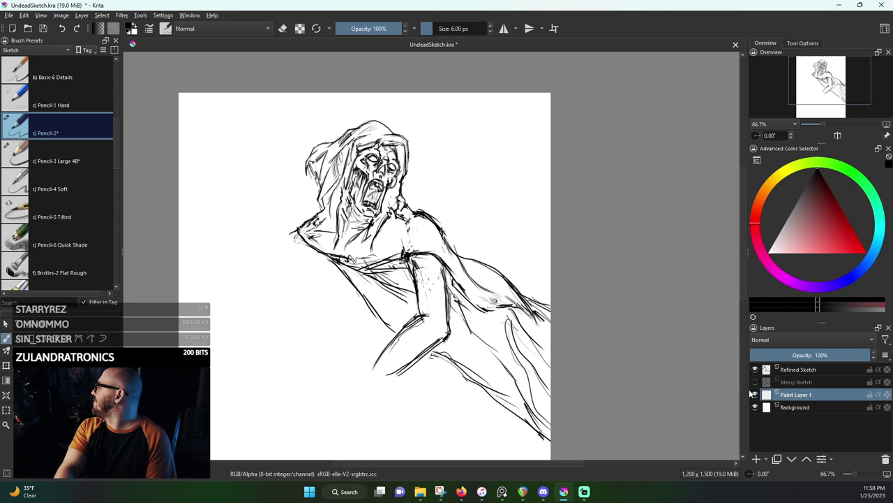
# Show the Messy Sketch layer and set both the Messy Sketch and Refined Sketch layers to Multiply blending mode
pyautogui.click(755, 383)
pyautogui.click(789, 383)
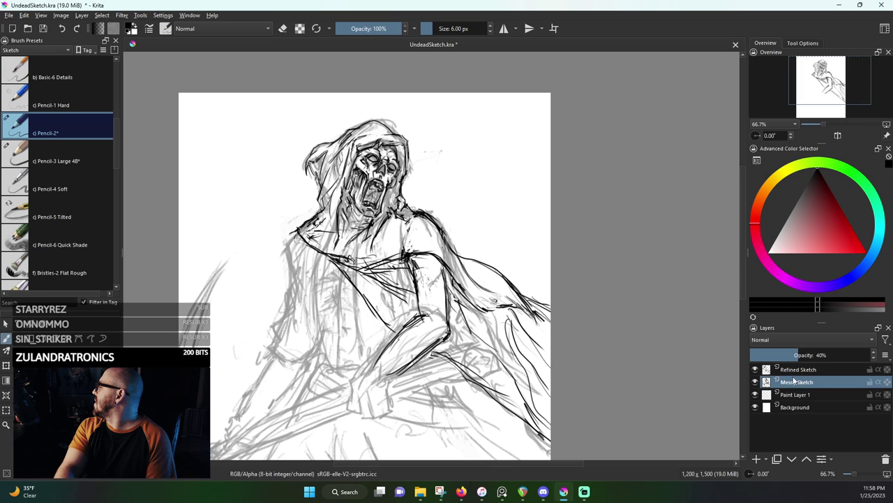
pyautogui.click(800, 338)
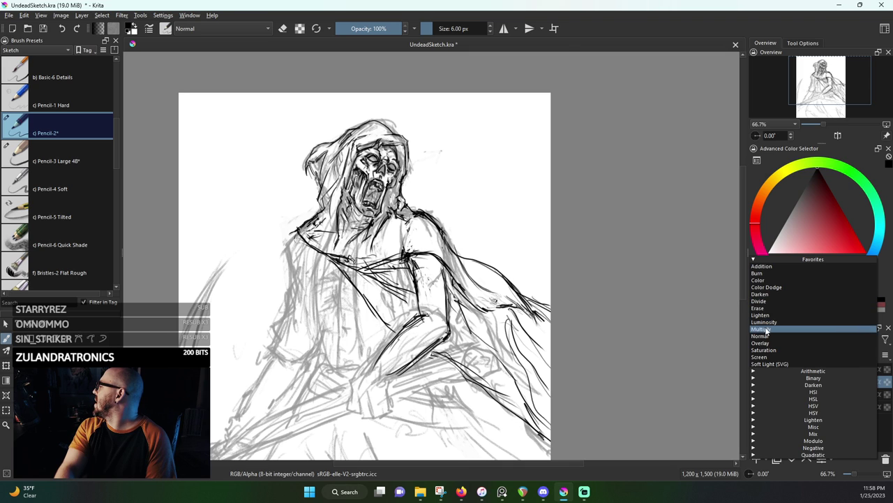
pyautogui.click(766, 329)
pyautogui.click(789, 369)
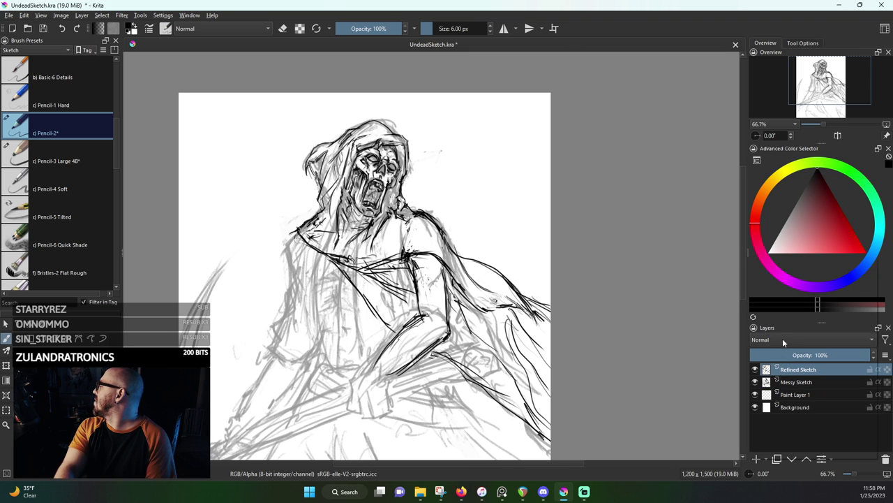
pyautogui.click(782, 339)
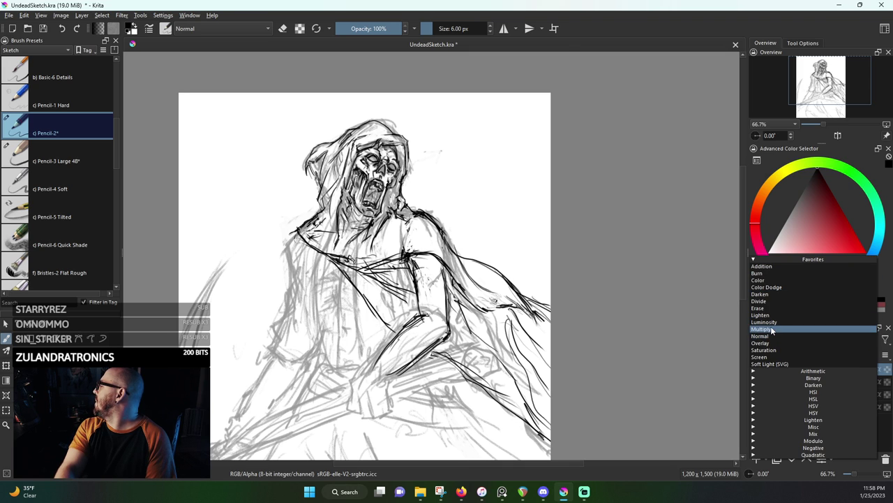
pyautogui.click(771, 328)
# Fill Paint Layer 1 with a flat neutral mid-grey beneath the sketch layers
pyautogui.click(789, 395)
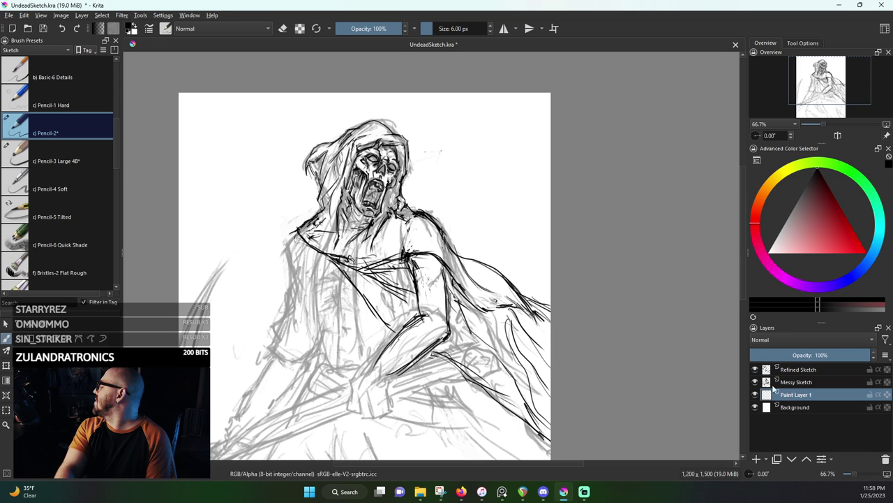
pyautogui.press('-')
pyautogui.click(801, 202)
pyautogui.moveTo(800, 199); pyautogui.dragTo(769, 212)
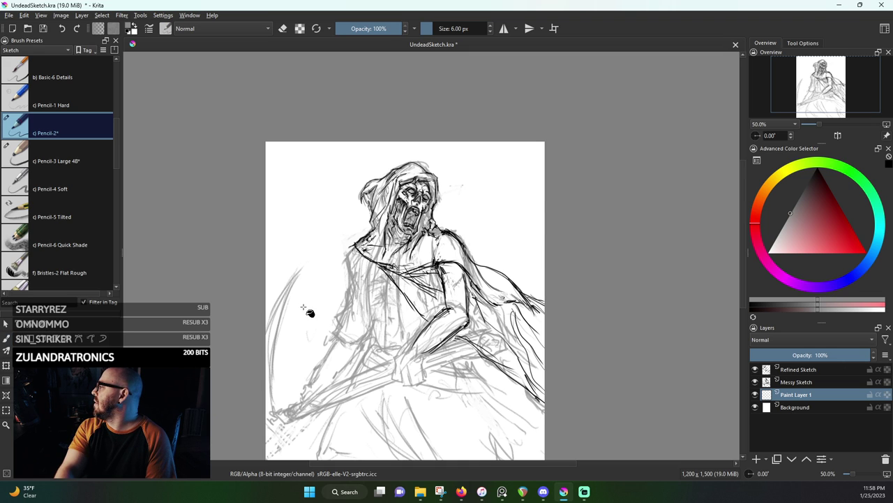
pyautogui.press('BackSpace')
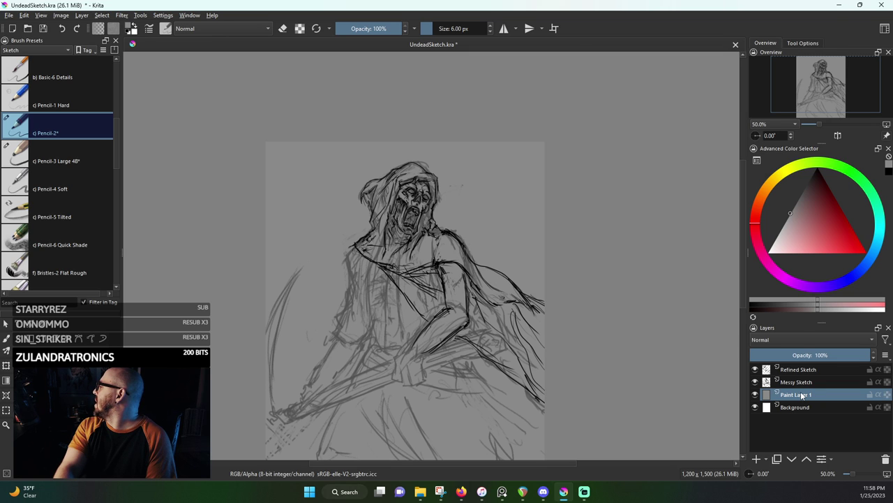
# Add a new paint layer directly above the grey-filled layer, and rename the filled layer Grey
pyautogui.click(756, 458)
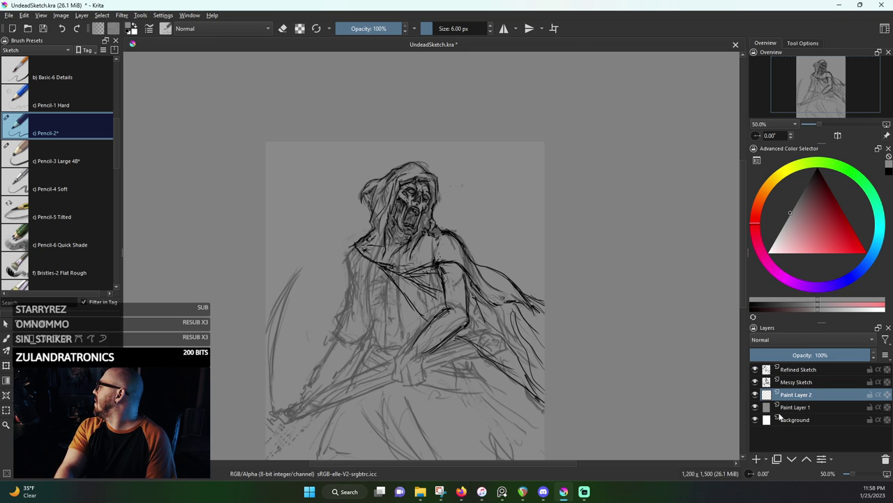
pyautogui.doubleClick(788, 408)
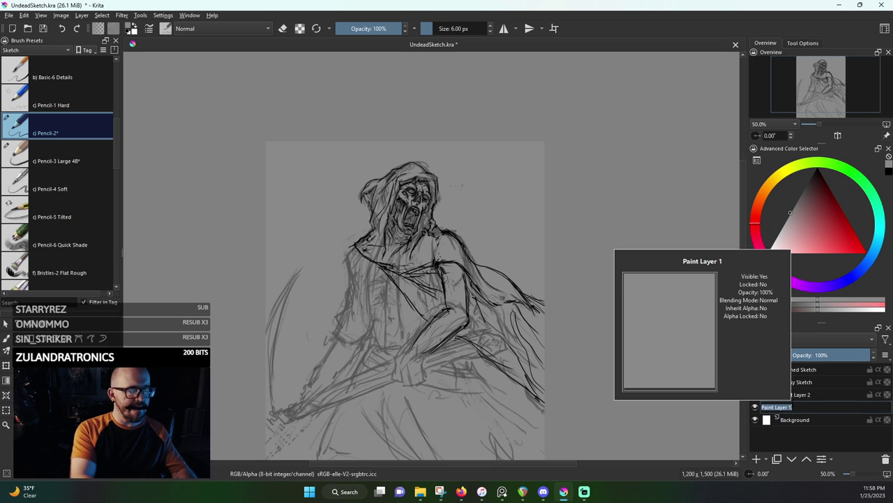
pyautogui.write('Grey')
pyautogui.press('Return')
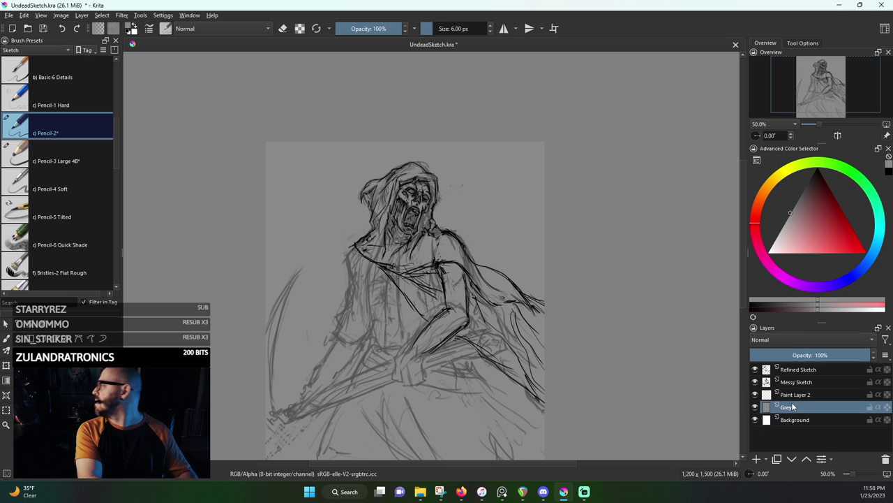
# Rename the new empty paint layer above Grey as Values 1
pyautogui.click(797, 395)
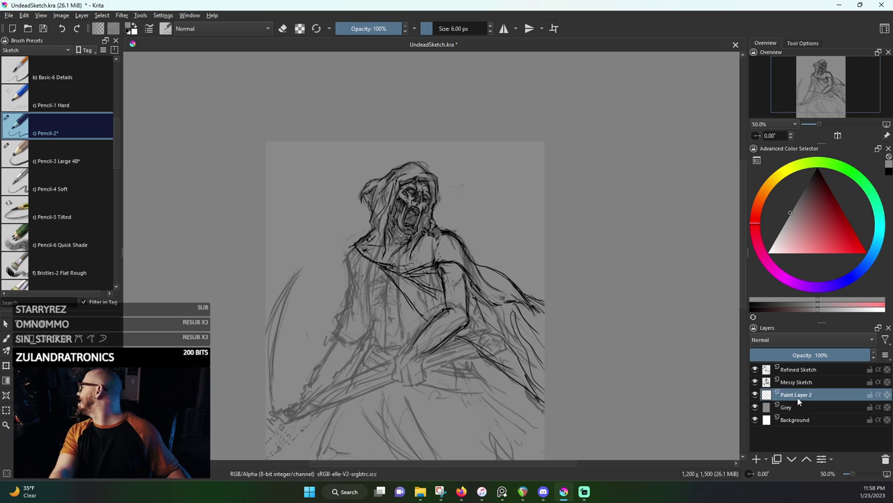
pyautogui.doubleClick(803, 395)
pyautogui.write('Valu')
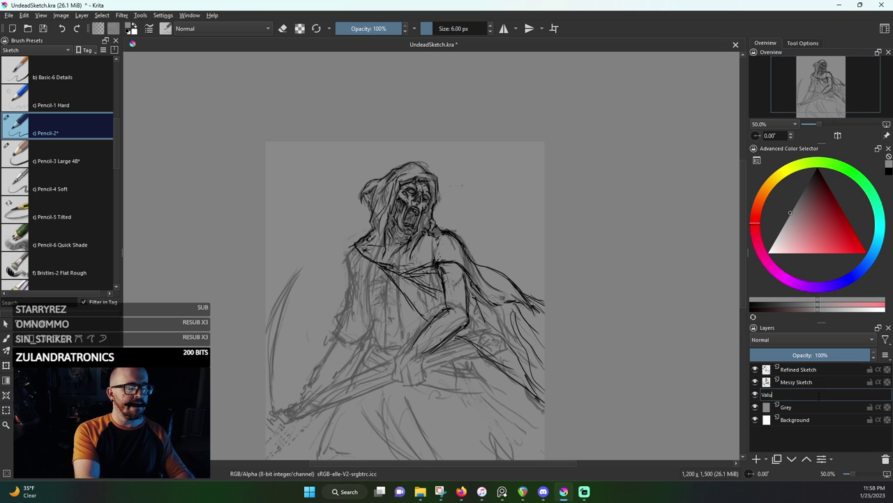
pyautogui.write('es 1')
pyautogui.press('Return')
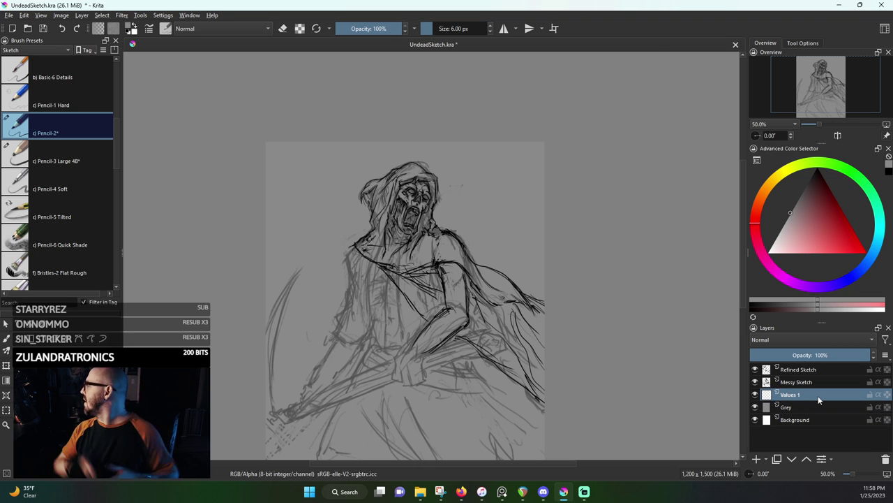
pyautogui.scroll(2, 479, 186)
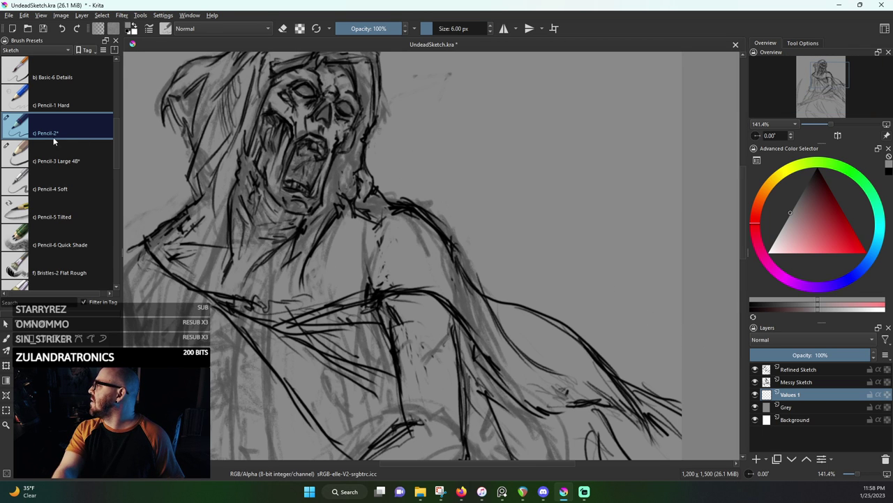
# Filter the brush presets by the Paint tag and select the Wet Bristles brush
pyautogui.click(49, 50)
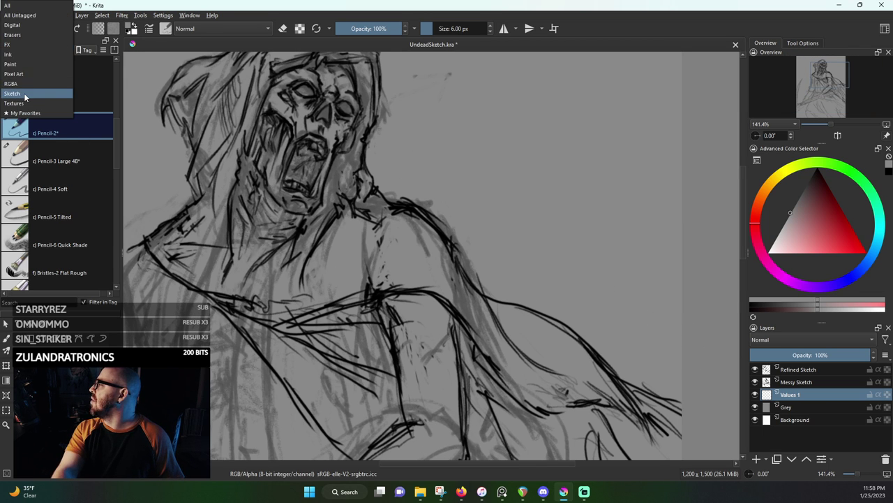
pyautogui.click(21, 66)
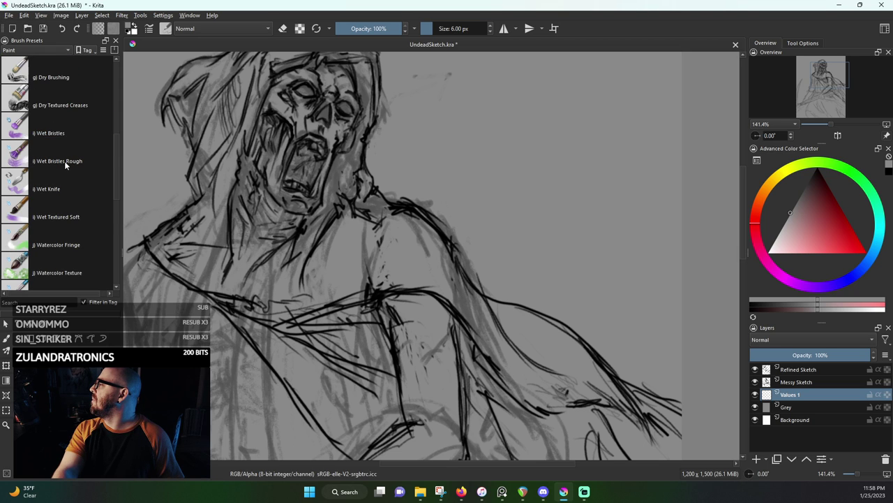
pyautogui.scroll(-3, 64, 161)
pyautogui.scroll(3, 65, 161)
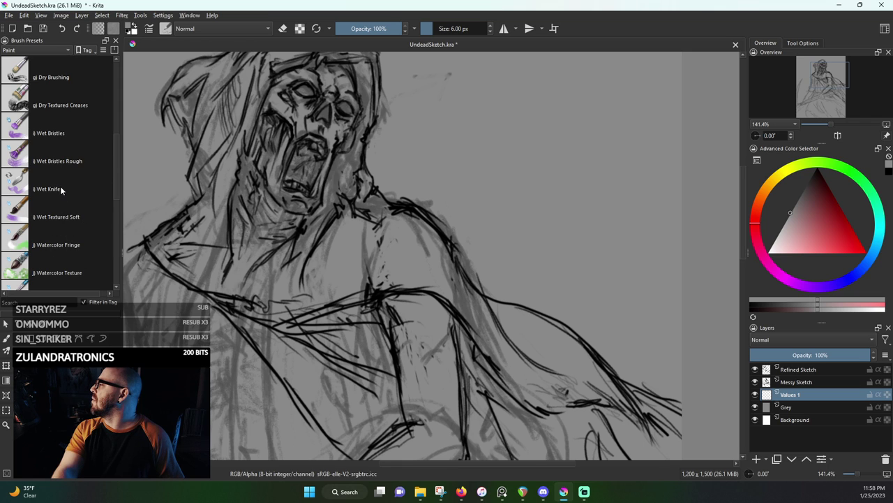
pyautogui.scroll(3, 60, 185)
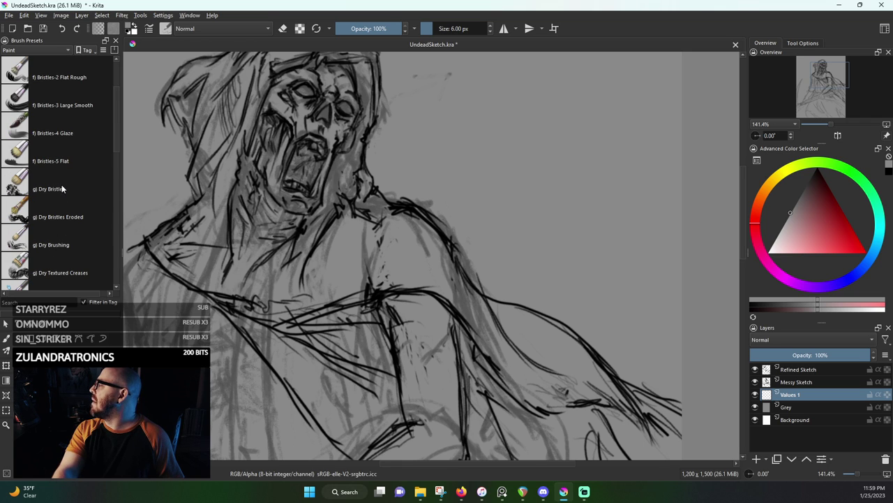
pyautogui.moveTo(63, 189)
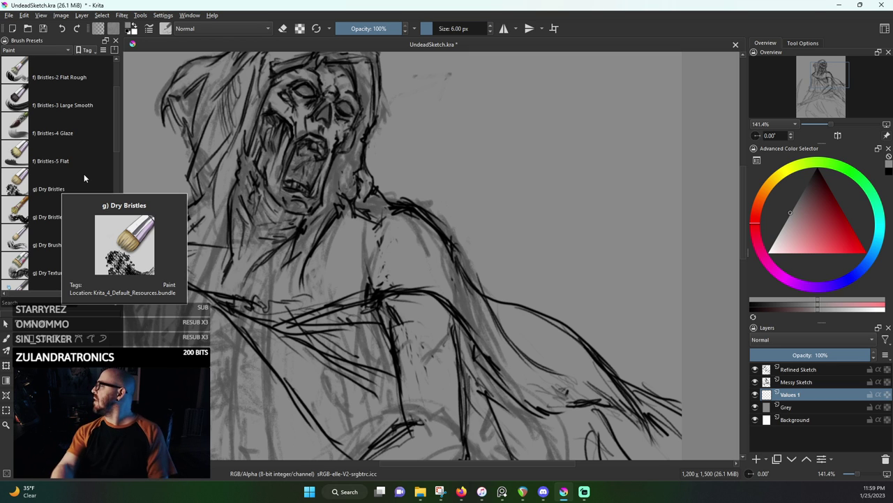
pyautogui.scroll(-3, 400, 200)
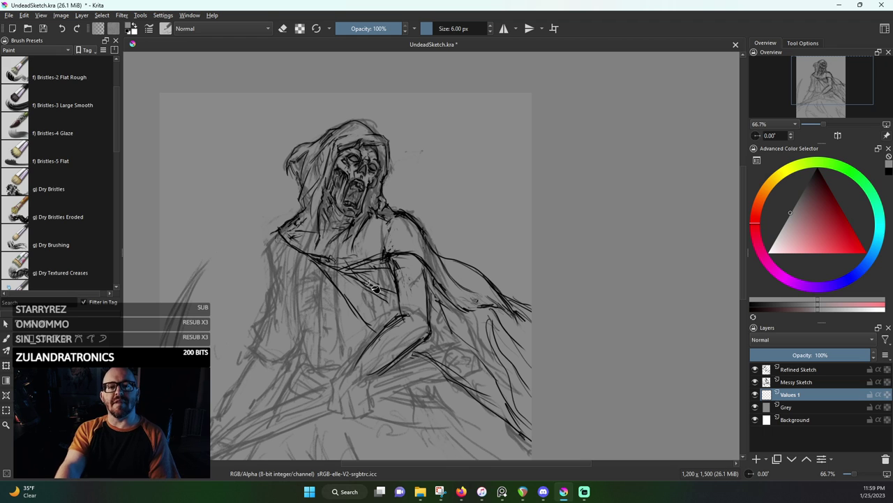
pyautogui.scroll(2, 344, 269)
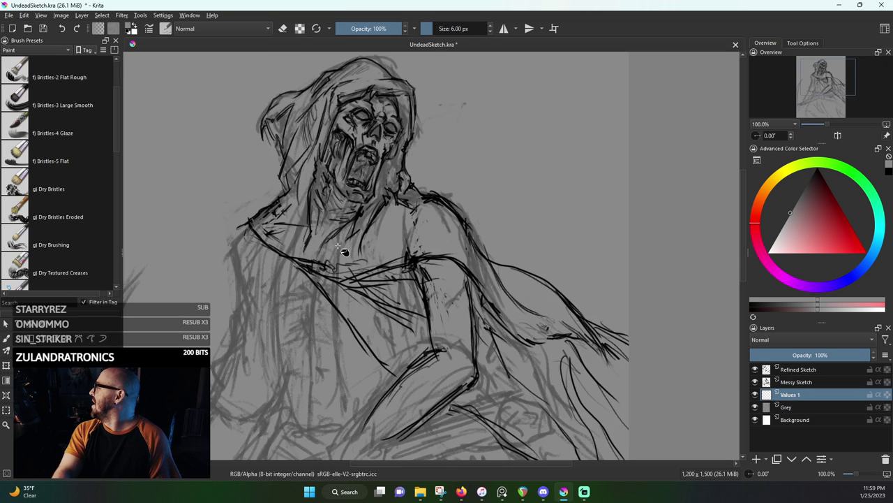
pyautogui.scroll(-4, 345, 251)
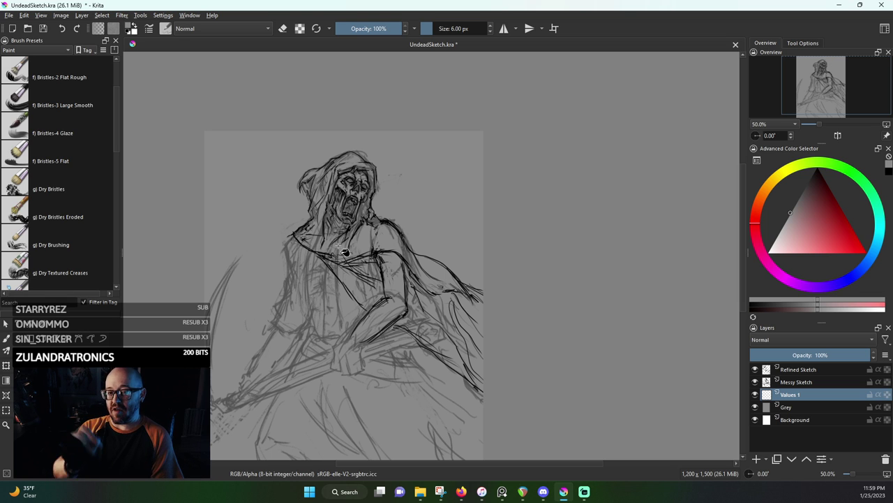
pyautogui.scroll(4, 344, 252)
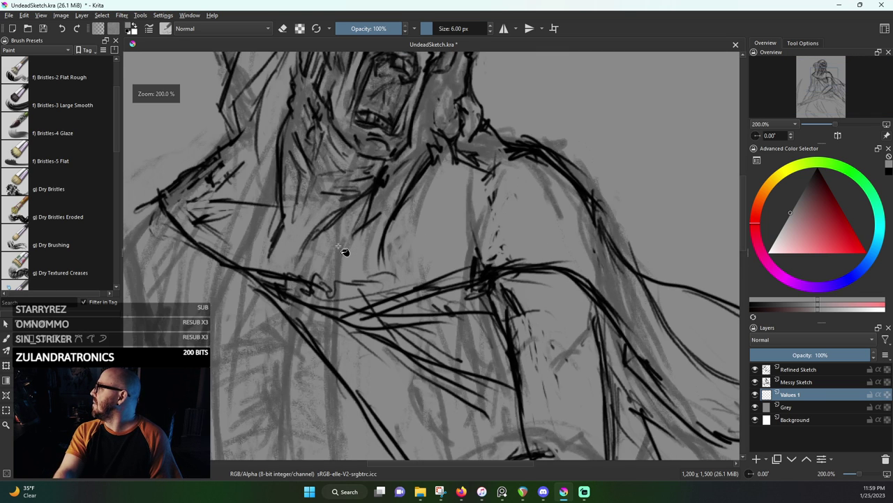
pyautogui.scroll(-2, 344, 252)
pyautogui.scroll(-3, 65, 172)
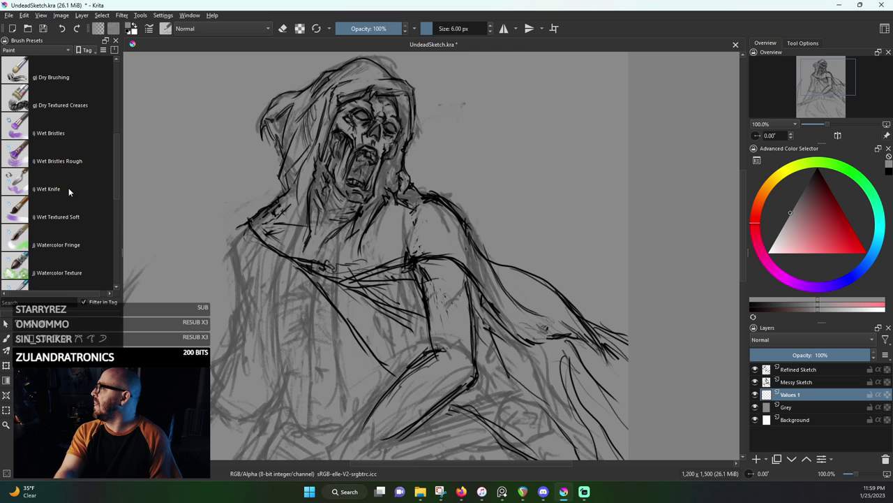
pyautogui.click(58, 134)
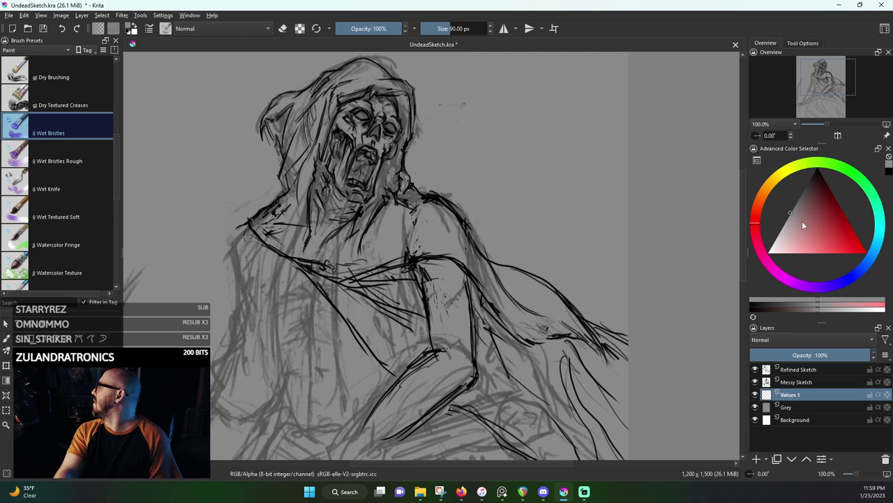
# Choose a dark grey and block in the hooded figure's head, torso, arm and cloak on the Values 1 layer with a 68 px brush
pyautogui.moveTo(802, 222); pyautogui.dragTo(799, 187)
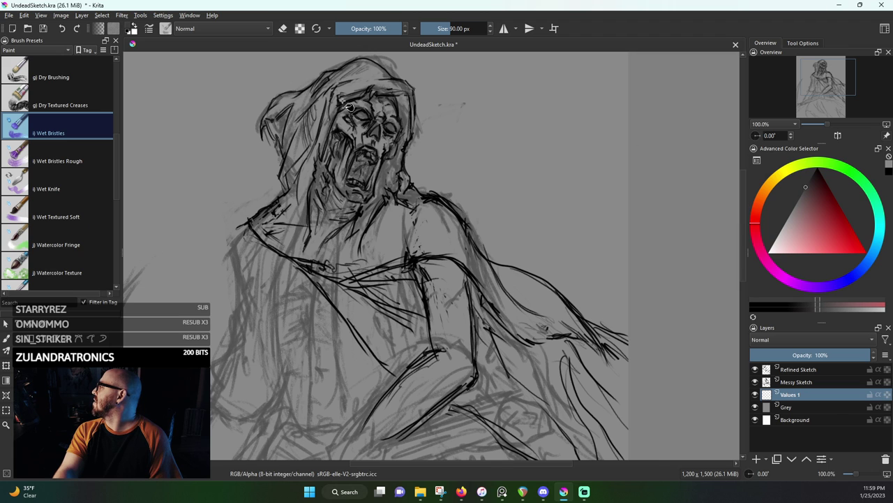
pyautogui.scroll(1, 343, 101)
pyautogui.scroll(-1, 342, 101)
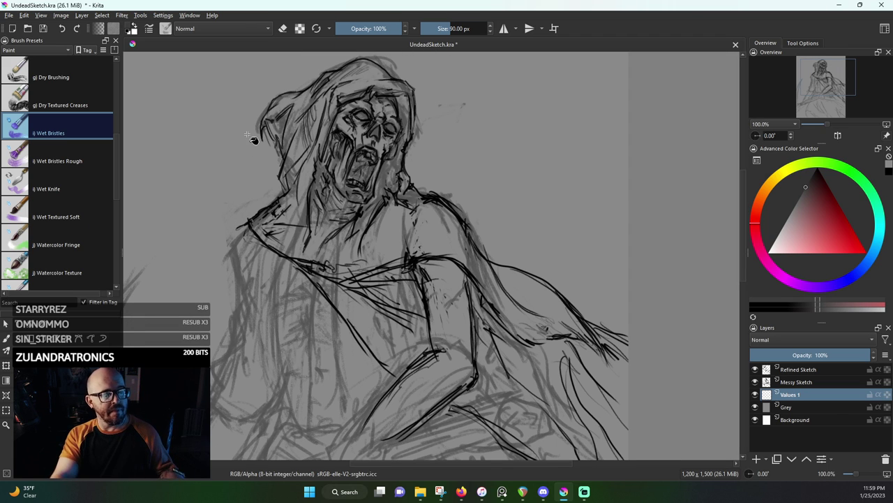
pyautogui.press('b')
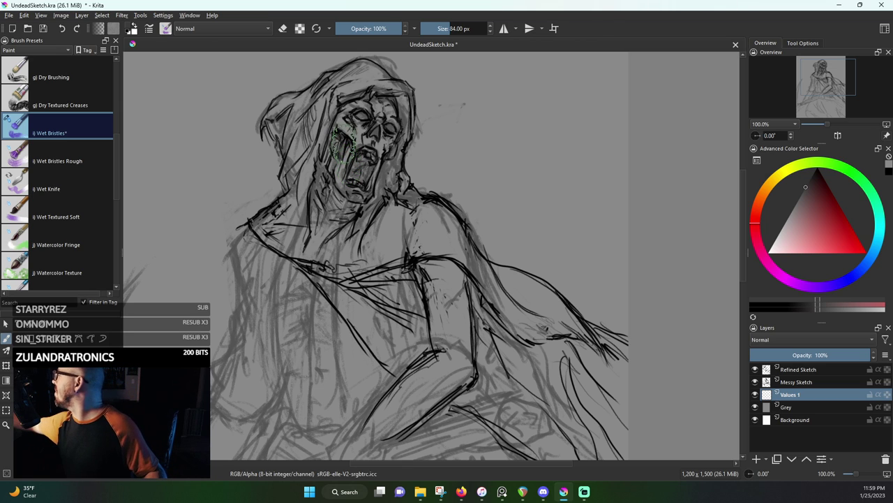
pyautogui.press('[')
pyautogui.press(']')
pyautogui.moveTo(343, 145)
pyautogui.mouseDown()
pyautogui.moveTo(332, 201)
pyautogui.moveTo(336, 119)
pyautogui.moveTo(308, 189)
pyautogui.moveTo(289, 176)
pyautogui.moveTo(319, 95)
pyautogui.moveTo(312, 146)
pyautogui.moveTo(327, 121)
pyautogui.moveTo(308, 126)
pyautogui.moveTo(291, 147)
pyautogui.moveTo(277, 123)
pyautogui.moveTo(283, 108)
pyautogui.moveTo(277, 121)
pyautogui.moveTo(325, 88)
pyautogui.moveTo(363, 76)
pyautogui.moveTo(381, 84)
pyautogui.moveTo(364, 72)
pyautogui.moveTo(387, 106)
pyautogui.moveTo(403, 103)
pyautogui.moveTo(398, 86)
pyautogui.moveTo(393, 166)
pyautogui.moveTo(387, 171)
pyautogui.moveTo(384, 102)
pyautogui.moveTo(378, 115)
pyautogui.moveTo(381, 107)
pyautogui.moveTo(386, 120)
pyautogui.moveTo(345, 138)
pyautogui.moveTo(325, 252)
pyautogui.moveTo(363, 150)
pyautogui.moveTo(302, 296)
pyautogui.moveTo(296, 277)
pyautogui.moveTo(312, 202)
pyautogui.moveTo(270, 233)
pyautogui.moveTo(265, 226)
pyautogui.moveTo(300, 238)
pyautogui.moveTo(260, 232)
pyautogui.moveTo(261, 255)
pyautogui.moveTo(300, 289)
pyautogui.moveTo(327, 233)
pyautogui.moveTo(316, 258)
pyautogui.moveTo(396, 363)
pyautogui.moveTo(430, 336)
pyautogui.moveTo(416, 341)
pyautogui.moveTo(411, 265)
pyautogui.moveTo(412, 317)
pyautogui.moveTo(404, 327)
pyautogui.moveTo(381, 295)
pyautogui.moveTo(381, 312)
pyautogui.moveTo(368, 301)
pyautogui.moveTo(333, 212)
pyautogui.moveTo(350, 202)
pyautogui.moveTo(389, 253)
pyautogui.moveTo(407, 247)
pyautogui.moveTo(333, 205)
pyautogui.moveTo(380, 231)
pyautogui.moveTo(413, 200)
pyautogui.moveTo(430, 258)
pyautogui.moveTo(436, 210)
pyautogui.moveTo(465, 256)
pyautogui.moveTo(433, 279)
pyautogui.moveTo(451, 363)
pyautogui.moveTo(469, 325)
pyautogui.moveTo(450, 300)
pyautogui.moveTo(453, 369)
pyautogui.moveTo(429, 386)
pyautogui.moveTo(412, 419)
pyautogui.moveTo(465, 369)
pyautogui.moveTo(475, 328)
pyautogui.moveTo(511, 388)
pyautogui.moveTo(499, 413)
pyautogui.moveTo(583, 447)
pyautogui.moveTo(562, 328)
pyautogui.moveTo(603, 370)
pyautogui.moveTo(531, 279)
pyautogui.moveTo(479, 264)
pyautogui.moveTo(492, 293)
pyautogui.moveTo(565, 355)
pyautogui.moveTo(538, 295)
pyautogui.moveTo(504, 279)
pyautogui.moveTo(519, 355)
pyautogui.moveTo(489, 321)
pyautogui.moveTo(502, 399)
pyautogui.moveTo(468, 305)
pyautogui.mouseUp()
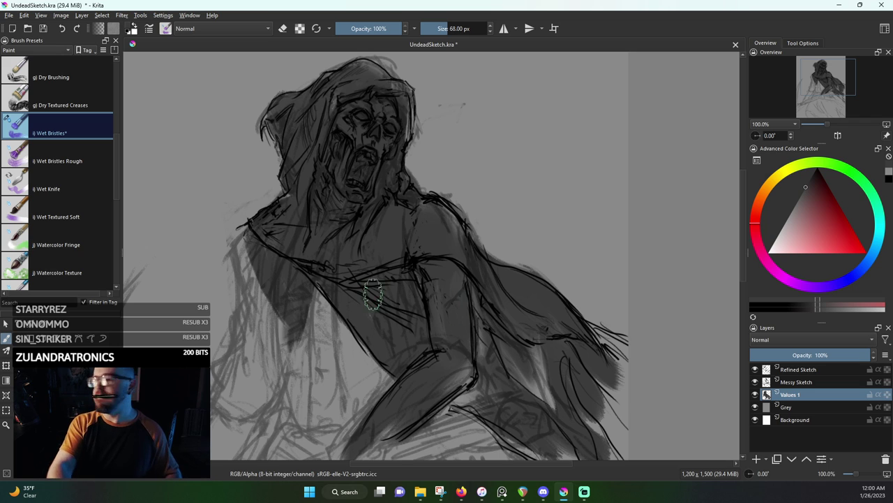
# Toggle the Messy Sketch layer's visibility to compare the blocked-in values with and without it
pyautogui.press('-')
pyautogui.press('+')
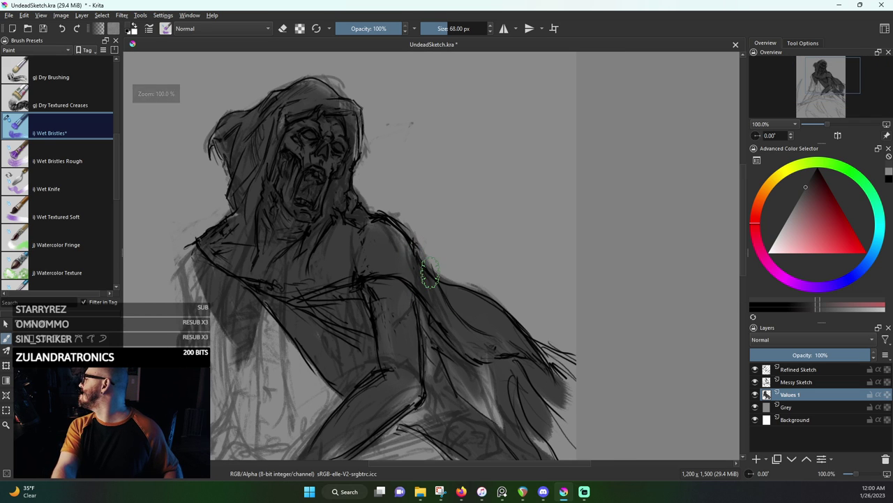
pyautogui.click(755, 382)
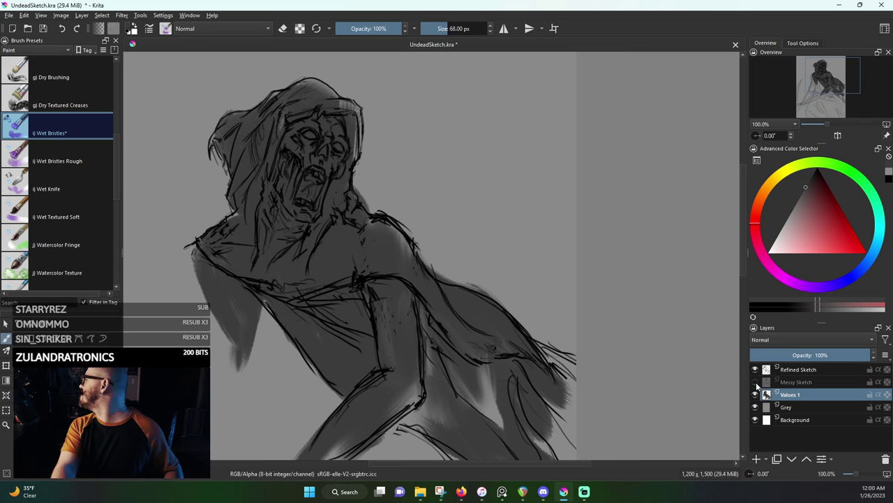
pyautogui.click(755, 382)
pyautogui.click(755, 381)
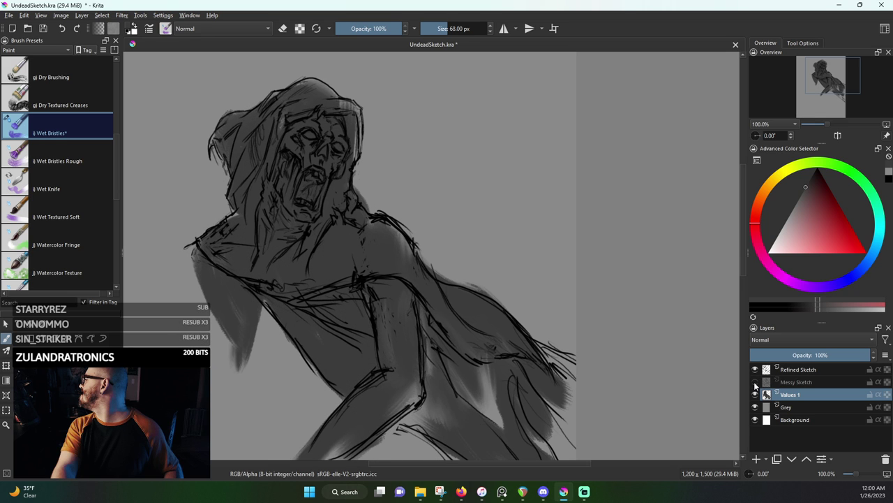
pyautogui.click(754, 382)
# Reduce the brush to 16 px, sample the grey beside the jaw, darken it and shade the hood's interior beside the face
pyautogui.scroll(1, 261, 230)
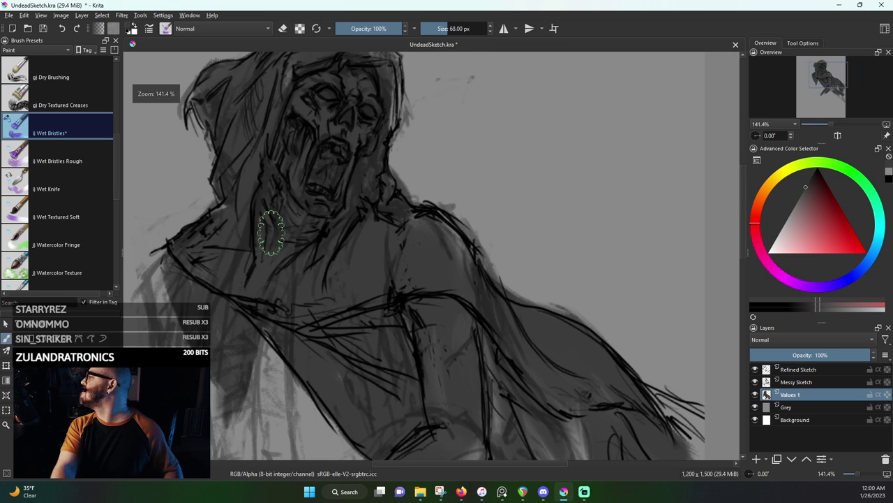
pyautogui.moveTo(316, 150)
pyautogui.mouseDown()
pyautogui.moveTo(330, 209)
pyautogui.moveTo(301, 209)
pyautogui.mouseUp()
pyautogui.scroll(1, 331, 209)
pyautogui.press('[')
pyautogui.press('[')
pyautogui.press('[')
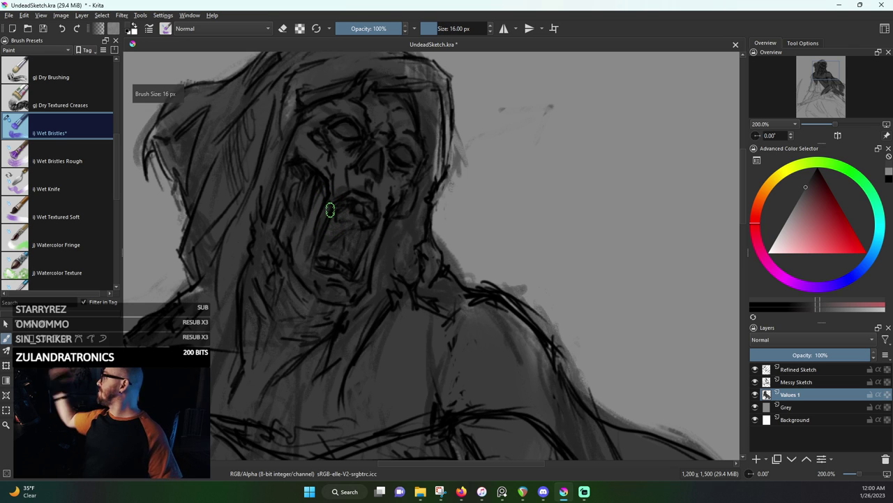
pyautogui.keyDown('ctrl'); pyautogui.click(397, 232); pyautogui.keyUp('ctrl')
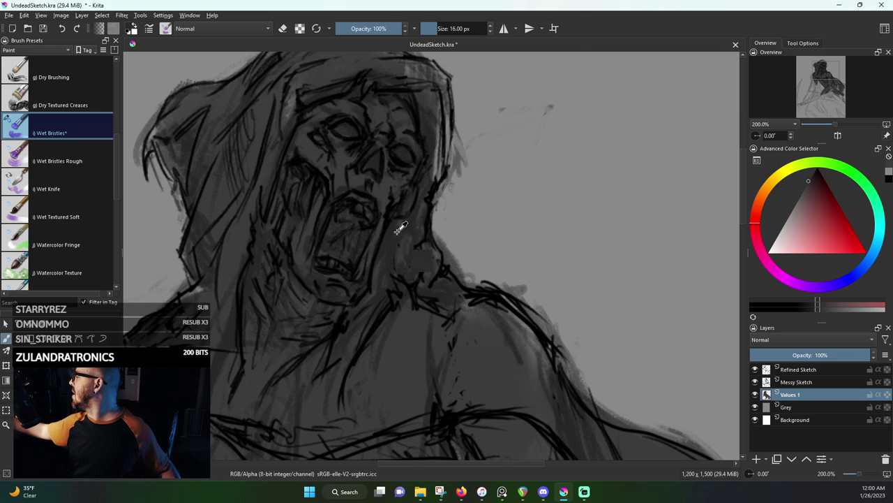
pyautogui.click(796, 310)
pyautogui.moveTo(798, 312); pyautogui.dragTo(812, 311)
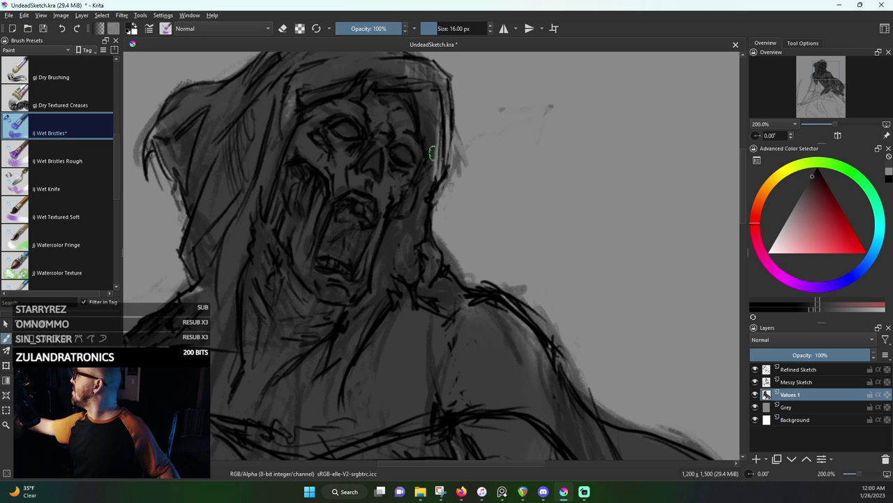
pyautogui.moveTo(418, 67)
pyautogui.mouseDown()
pyautogui.moveTo(429, 120)
pyautogui.moveTo(422, 142)
pyautogui.moveTo(412, 97)
pyautogui.moveTo(425, 126)
pyautogui.moveTo(415, 102)
pyautogui.moveTo(433, 102)
pyautogui.moveTo(434, 151)
pyautogui.moveTo(433, 102)
pyautogui.moveTo(429, 201)
pyautogui.moveTo(422, 192)
pyautogui.moveTo(390, 233)
pyautogui.moveTo(397, 226)
pyautogui.moveTo(397, 247)
pyautogui.moveTo(392, 235)
pyautogui.moveTo(412, 230)
pyautogui.moveTo(427, 195)
pyautogui.mouseUp()
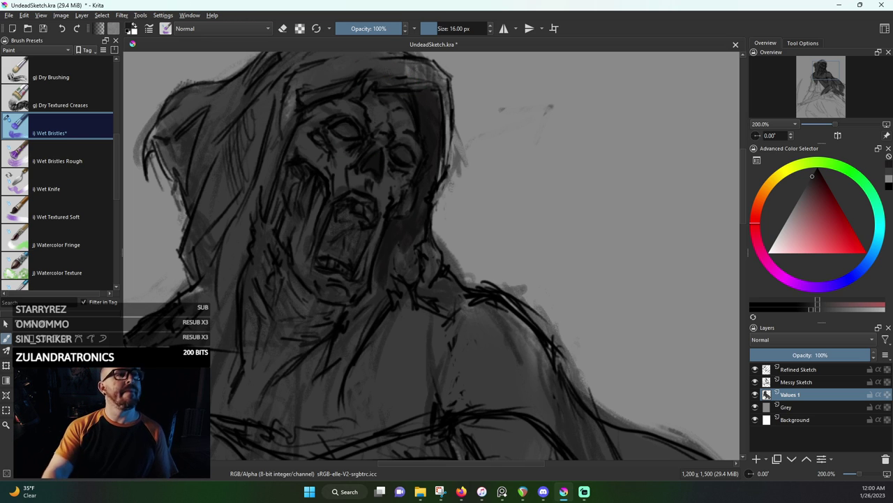
# Bring up the hooded skull reference image, examine the light and shadow on its face, and move it out of the way
pyautogui.moveTo(244, 0); pyautogui.dragTo(283, 202)
pyautogui.scroll(4, 291, 137)
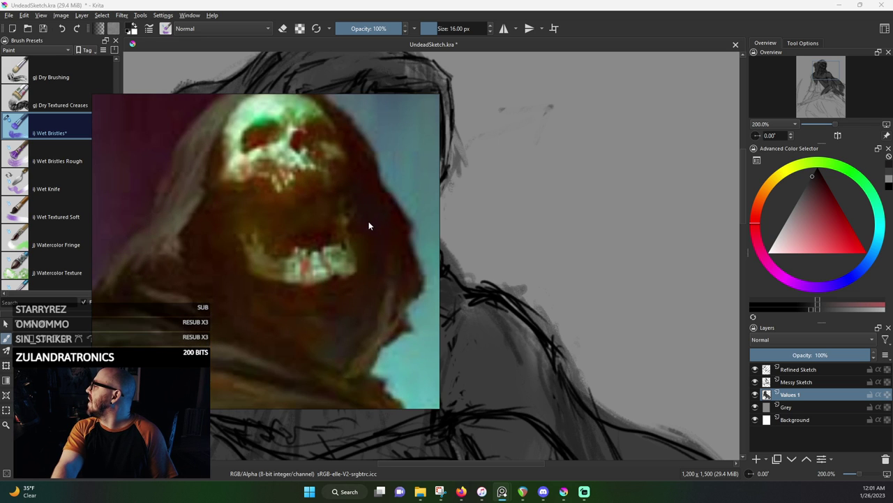
pyautogui.moveTo(296, 321); pyautogui.dragTo(0, 328)
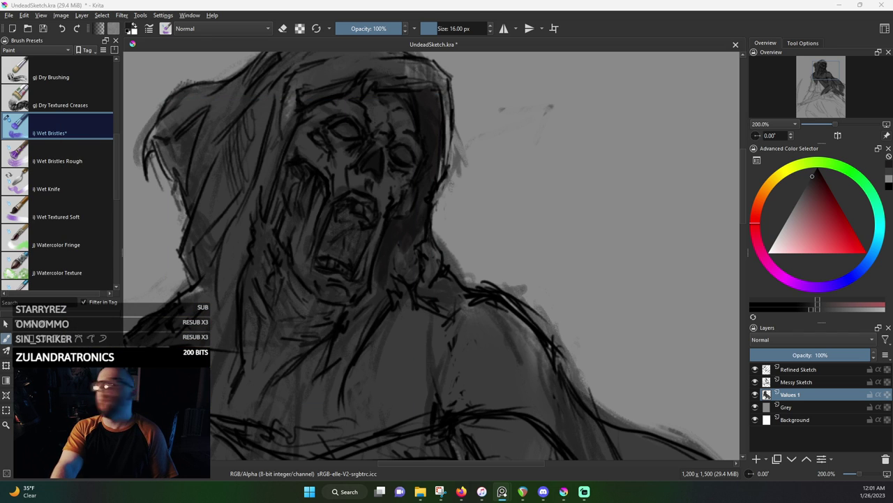
pyautogui.click(250, 8)
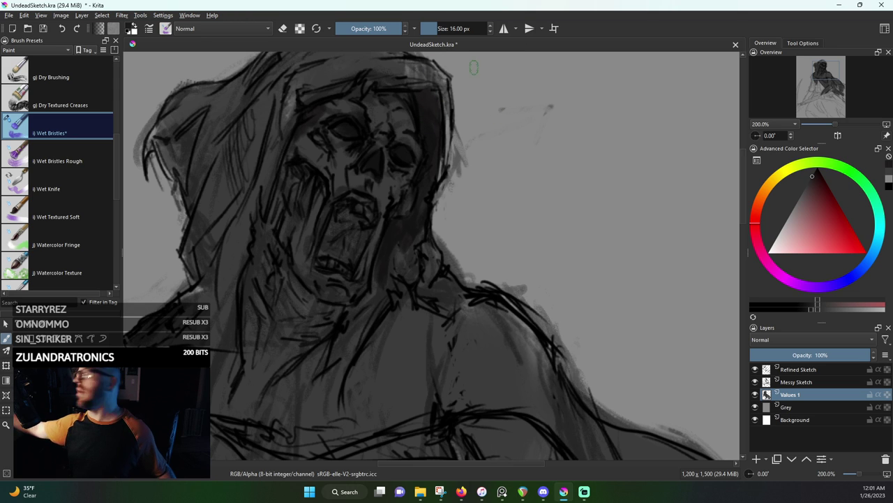
# Choose a near-white grey and paint a thin highlight along the nose with a 13 px brush
pyautogui.moveTo(799, 206); pyautogui.dragTo(775, 239)
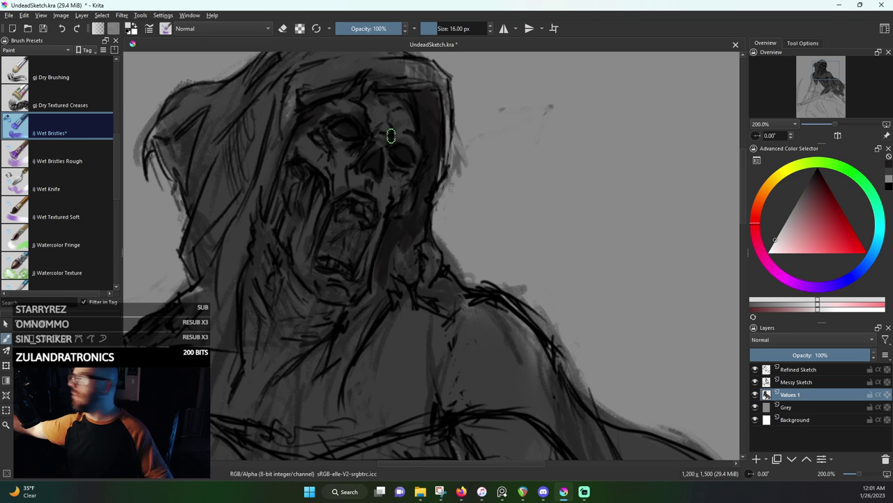
pyautogui.press('[')
pyautogui.moveTo(381, 145)
pyautogui.mouseDown()
pyautogui.moveTo(387, 169)
pyautogui.moveTo(383, 147)
pyautogui.mouseUp()
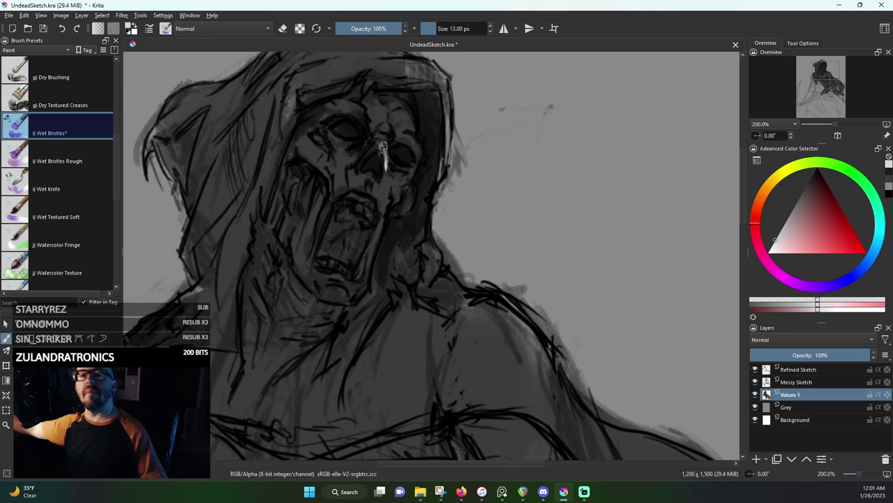
# Paint near-white highlights on the forehead and both eyeballs at 15 px, and around the outer eye socket's rim at 13 px
pyautogui.press(']')
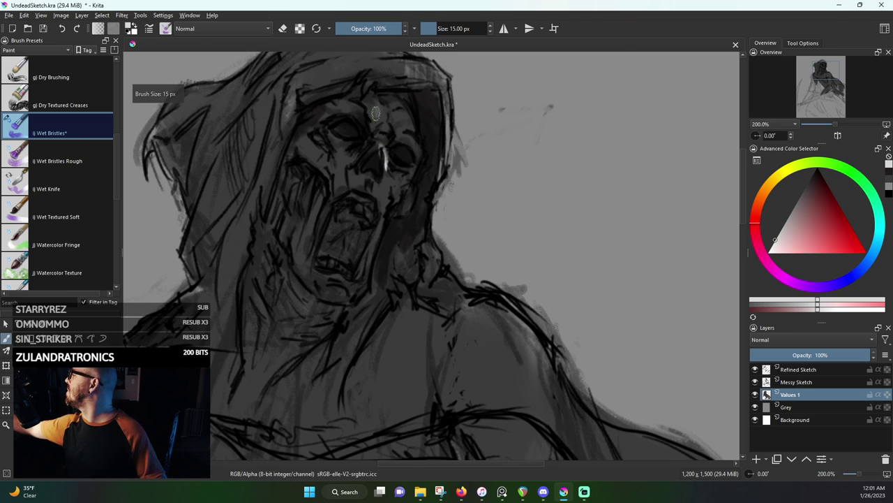
pyautogui.moveTo(376, 113)
pyautogui.mouseDown()
pyautogui.moveTo(370, 99)
pyautogui.moveTo(375, 117)
pyautogui.mouseUp()
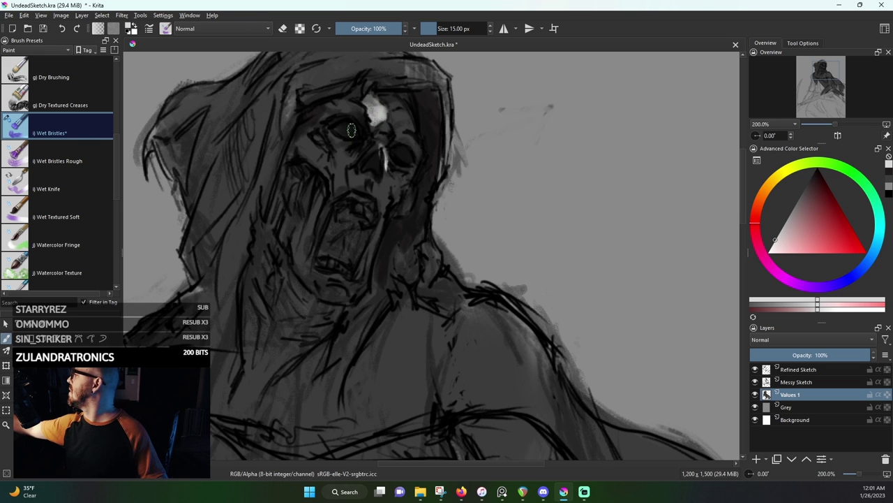
pyautogui.moveTo(342, 129)
pyautogui.mouseDown()
pyautogui.moveTo(350, 135)
pyautogui.moveTo(347, 123)
pyautogui.mouseUp()
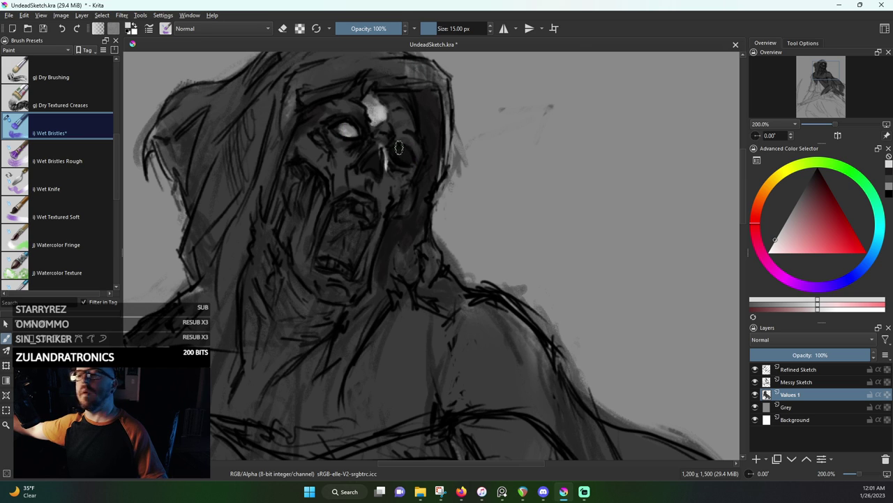
pyautogui.moveTo(395, 152); pyautogui.dragTo(405, 156)
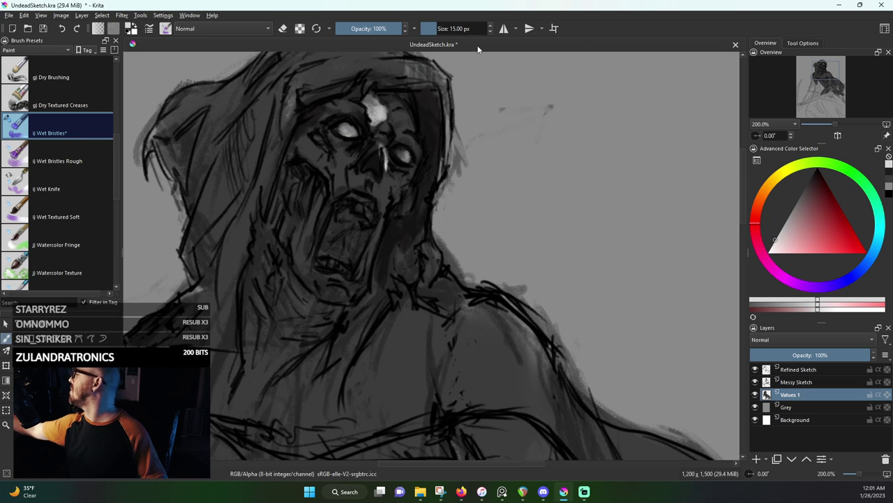
pyautogui.press('[')
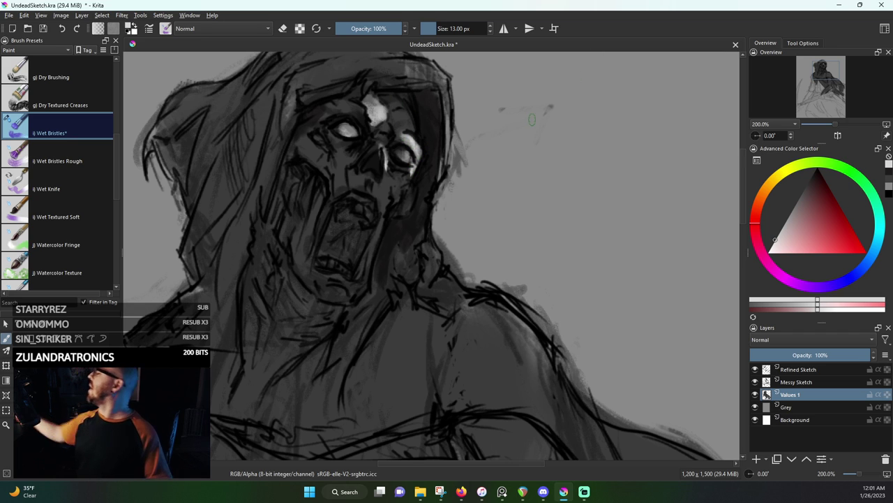
# Sketch a small near-white tilted cylinder with a flat four-sided base on the empty background beside the hood
pyautogui.moveTo(603, 93)
pyautogui.mouseDown()
pyautogui.moveTo(609, 82)
pyautogui.moveTo(612, 92)
pyautogui.moveTo(573, 131)
pyautogui.mouseUp()
pyautogui.moveTo(564, 99)
pyautogui.mouseDown()
pyautogui.moveTo(547, 109)
pyautogui.moveTo(538, 149)
pyautogui.mouseUp()
pyautogui.moveTo(590, 124)
pyautogui.mouseDown()
pyautogui.moveTo(578, 161)
pyautogui.moveTo(580, 150)
pyautogui.moveTo(530, 149)
pyautogui.mouseUp()
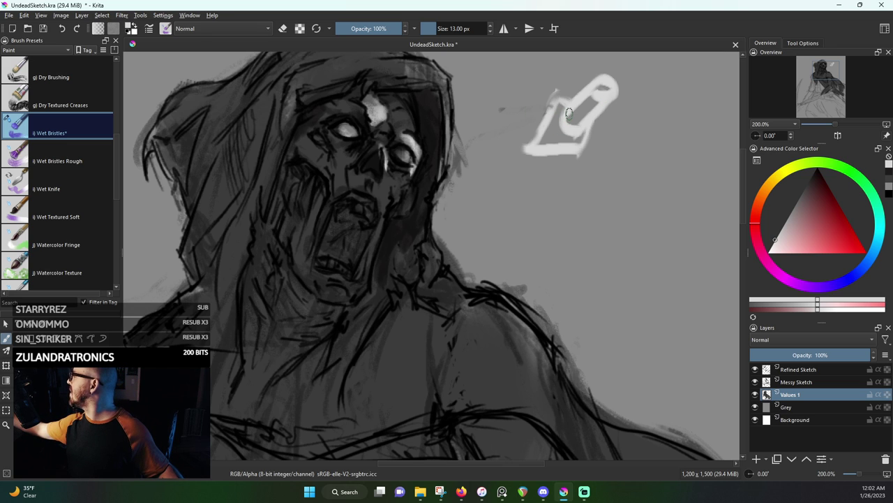
# Undo all the strokes of the tilted cylinder and its base on the background beside the hood
pyautogui.hotkey('ctrl', 'z')
pyautogui.hotkey('ctrl', 'z')
pyautogui.hotkey('ctrl', 'z')
pyautogui.hotkey('ctrl', 'z')
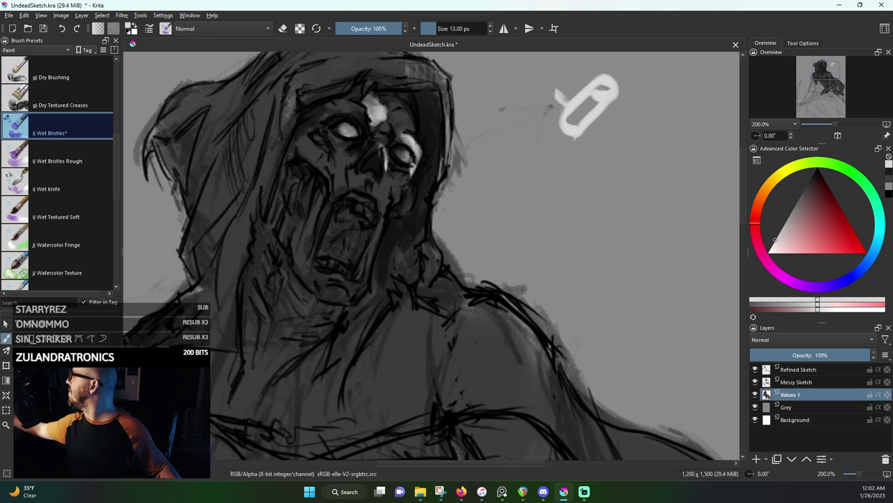
pyautogui.hotkey('ctrl', 'z')
pyautogui.hotkey('ctrl', 'z')
pyautogui.hotkey('ctrl', 'z')
pyautogui.hotkey('ctrl', 'z')
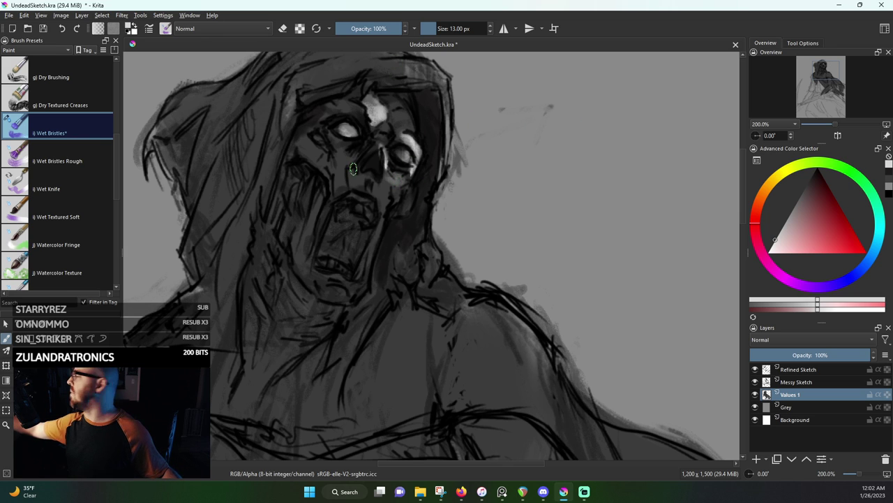
# Paint near-white highlights with the 13 px brush on the cheekbone, around the eye socket and over the opposite brow
pyautogui.moveTo(353, 169)
pyautogui.mouseDown()
pyautogui.moveTo(324, 139)
pyautogui.moveTo(334, 176)
pyautogui.moveTo(325, 165)
pyautogui.mouseUp()
pyautogui.moveTo(330, 160); pyautogui.dragTo(303, 129)
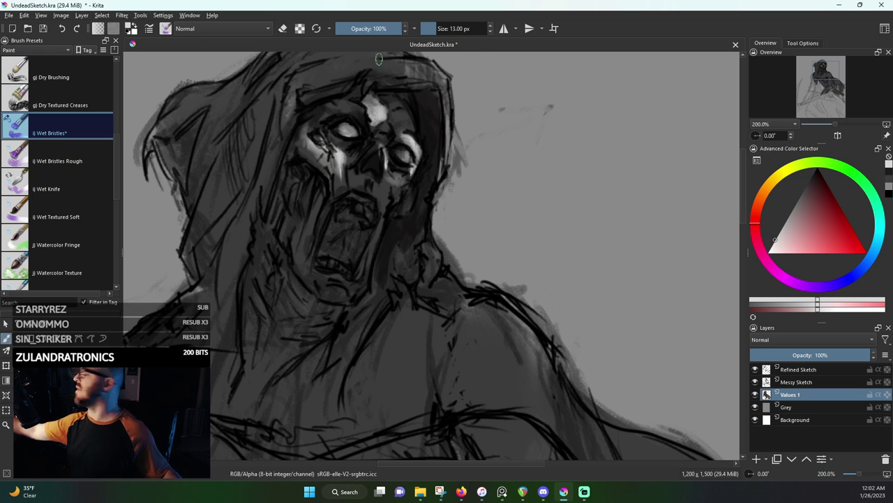
pyautogui.moveTo(412, 125)
pyautogui.mouseDown()
pyautogui.moveTo(394, 120)
pyautogui.moveTo(398, 132)
pyautogui.moveTo(409, 129)
pyautogui.mouseUp()
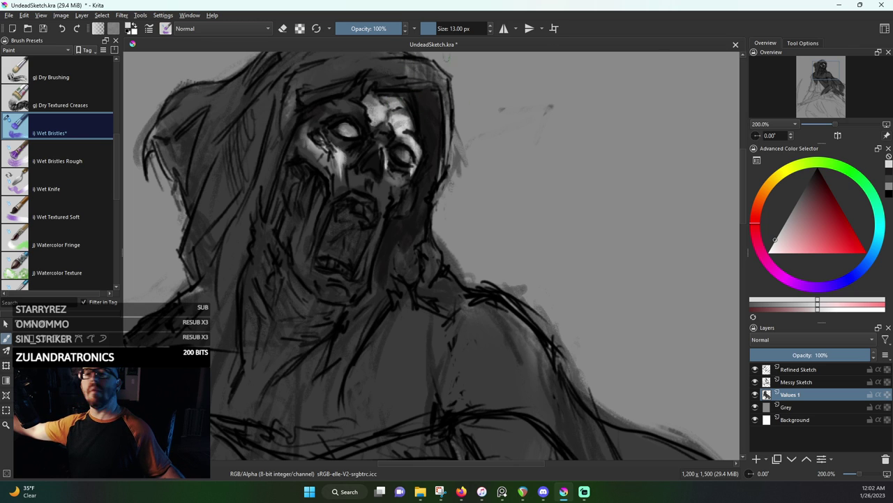
# Paint near-white 13 px highlights across the hood's front band, over its crown and down its side folds
pyautogui.moveTo(437, 90)
pyautogui.mouseDown()
pyautogui.moveTo(446, 131)
pyautogui.moveTo(355, 112)
pyautogui.mouseUp()
pyautogui.moveTo(431, 108); pyautogui.dragTo(354, 108)
pyautogui.moveTo(401, 95); pyautogui.dragTo(374, 95)
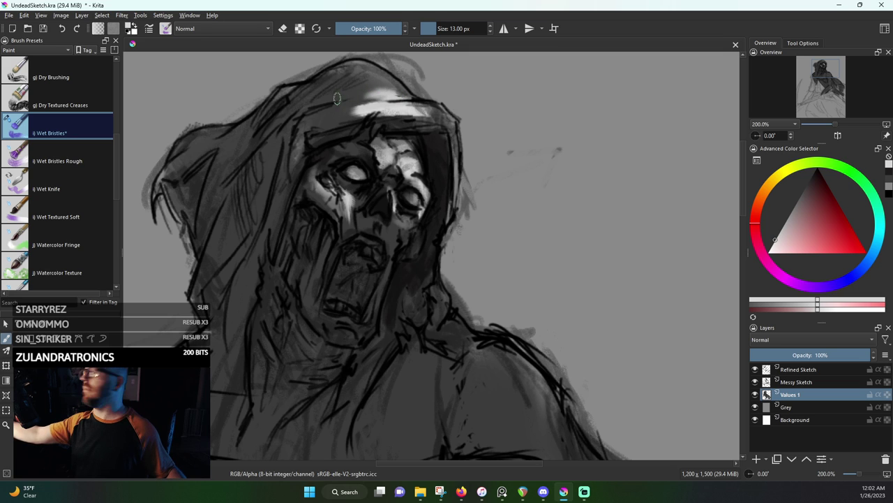
pyautogui.moveTo(318, 74)
pyautogui.mouseDown()
pyautogui.moveTo(199, 208)
pyautogui.moveTo(309, 93)
pyautogui.moveTo(349, 68)
pyautogui.moveTo(250, 147)
pyautogui.moveTo(342, 84)
pyautogui.moveTo(294, 107)
pyautogui.moveTo(365, 78)
pyautogui.moveTo(257, 129)
pyautogui.moveTo(311, 88)
pyautogui.moveTo(226, 159)
pyautogui.moveTo(214, 136)
pyautogui.moveTo(185, 176)
pyautogui.moveTo(197, 137)
pyautogui.moveTo(175, 153)
pyautogui.moveTo(206, 128)
pyautogui.moveTo(188, 145)
pyautogui.moveTo(269, 117)
pyautogui.mouseUp()
pyautogui.moveTo(345, 87); pyautogui.dragTo(373, 63)
pyautogui.moveTo(227, 162)
pyautogui.mouseDown()
pyautogui.moveTo(195, 261)
pyautogui.moveTo(241, 134)
pyautogui.moveTo(188, 254)
pyautogui.moveTo(209, 231)
pyautogui.moveTo(201, 254)
pyautogui.moveTo(225, 150)
pyautogui.moveTo(198, 249)
pyautogui.moveTo(206, 245)
pyautogui.moveTo(214, 278)
pyautogui.mouseUp()
pyautogui.moveTo(233, 240)
pyautogui.mouseDown()
pyautogui.moveTo(213, 262)
pyautogui.moveTo(217, 246)
pyautogui.moveTo(202, 294)
pyautogui.mouseUp()
# Choose a very dark grey and shade the folds on the lower side of the hood
pyautogui.click(807, 183)
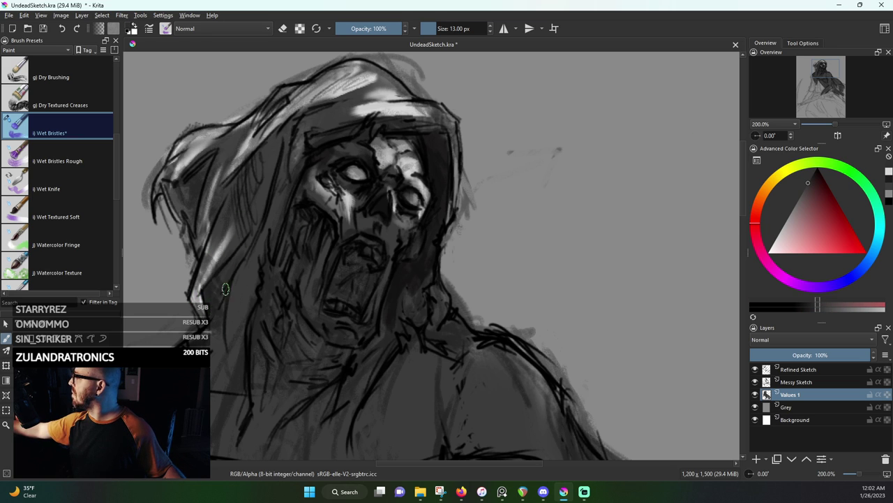
pyautogui.click(807, 308)
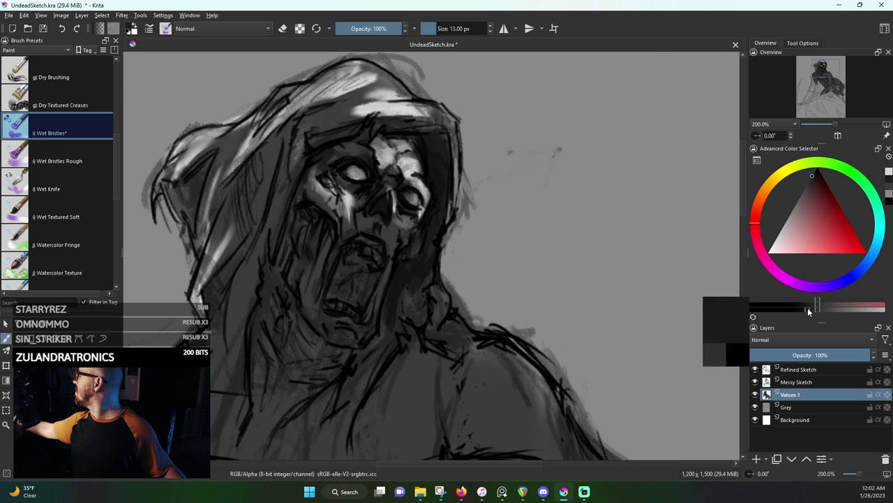
pyautogui.moveTo(210, 293)
pyautogui.mouseDown()
pyautogui.moveTo(259, 233)
pyautogui.moveTo(257, 223)
pyautogui.mouseUp()
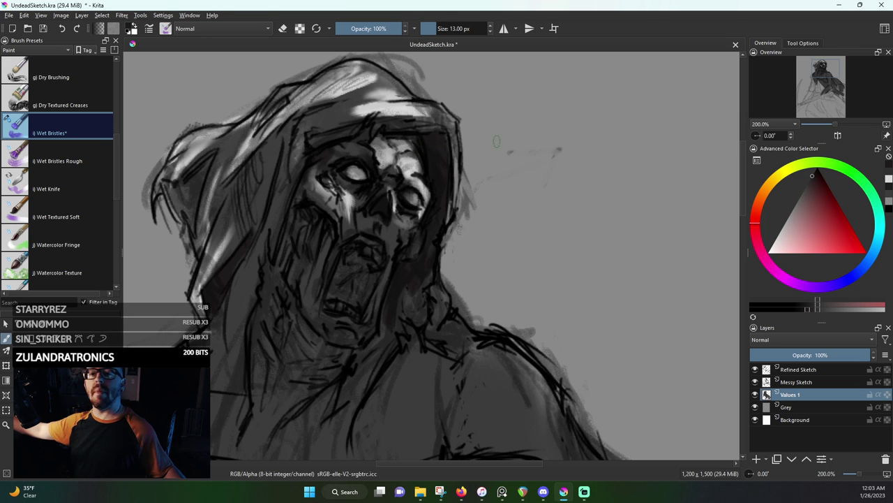
# Choose a light grey and paint highlights on the brow, the hood's crown and the hood's edge down toward the neck
pyautogui.moveTo(793, 216); pyautogui.dragTo(779, 232)
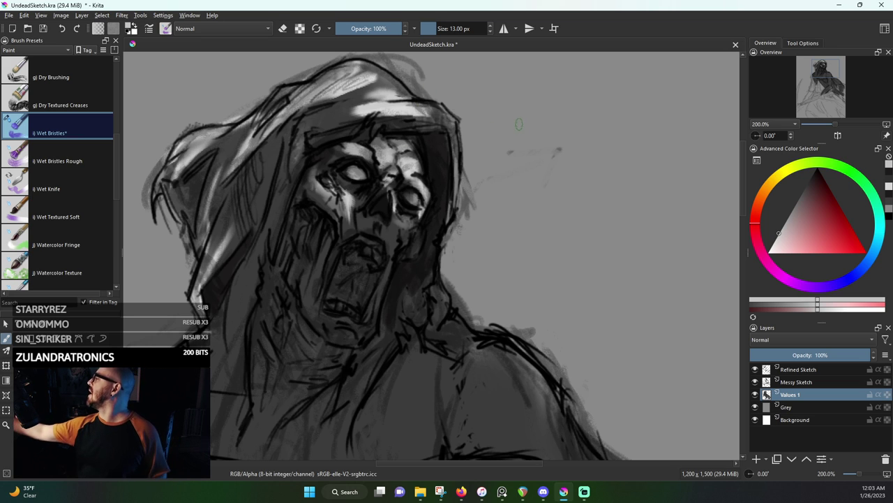
pyautogui.moveTo(377, 93)
pyautogui.mouseDown()
pyautogui.moveTo(365, 65)
pyautogui.moveTo(342, 82)
pyautogui.moveTo(353, 64)
pyautogui.mouseUp()
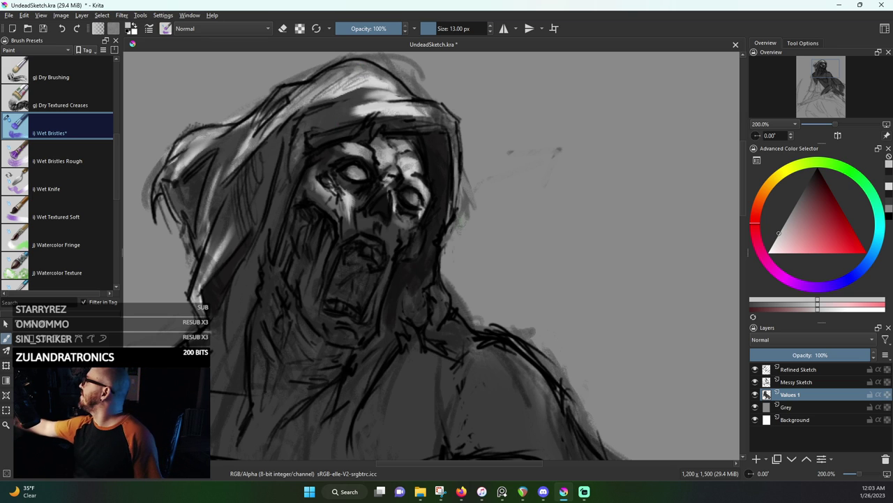
pyautogui.moveTo(442, 302)
pyautogui.mouseDown()
pyautogui.moveTo(431, 323)
pyautogui.moveTo(440, 308)
pyautogui.moveTo(420, 358)
pyautogui.moveTo(443, 308)
pyautogui.mouseUp()
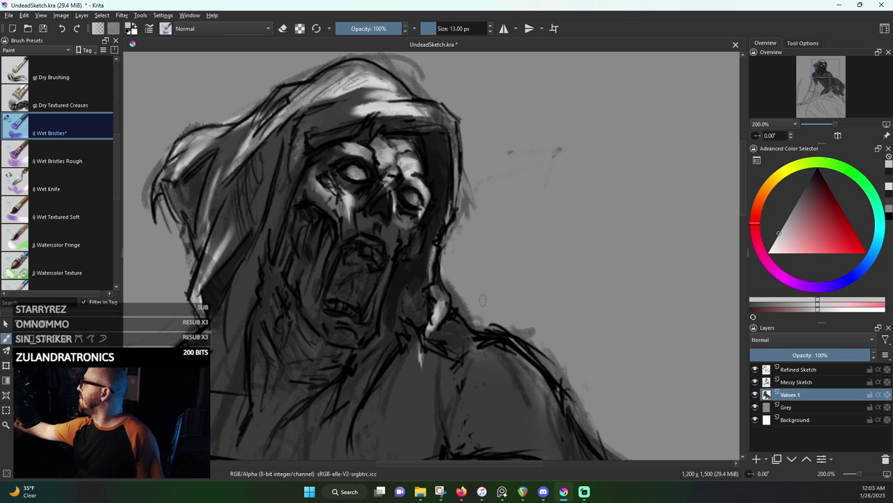
# Enlarge the brush to 18 px and paint broad light grey highlights over the shoulder beside the neck
pyautogui.press(']')
pyautogui.press(']')
pyautogui.press(']')
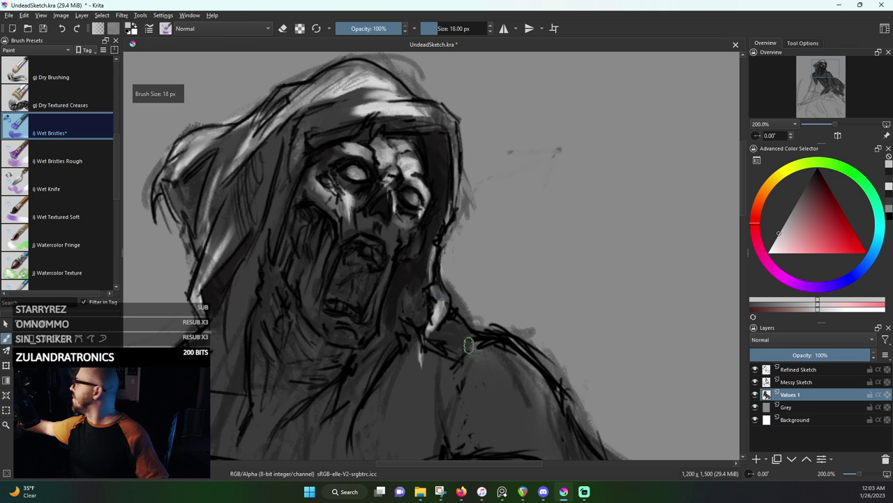
pyautogui.moveTo(454, 349)
pyautogui.mouseDown()
pyautogui.moveTo(449, 316)
pyautogui.moveTo(454, 354)
pyautogui.moveTo(474, 362)
pyautogui.moveTo(482, 349)
pyautogui.moveTo(507, 365)
pyautogui.moveTo(500, 343)
pyautogui.moveTo(569, 423)
pyautogui.moveTo(483, 345)
pyautogui.moveTo(474, 378)
pyautogui.moveTo(511, 393)
pyautogui.moveTo(478, 382)
pyautogui.moveTo(457, 396)
pyautogui.moveTo(499, 362)
pyautogui.moveTo(449, 416)
pyautogui.moveTo(454, 376)
pyautogui.moveTo(450, 382)
pyautogui.moveTo(475, 372)
pyautogui.moveTo(514, 408)
pyautogui.moveTo(525, 410)
pyautogui.moveTo(519, 392)
pyautogui.moveTo(538, 402)
pyautogui.moveTo(494, 346)
pyautogui.mouseUp()
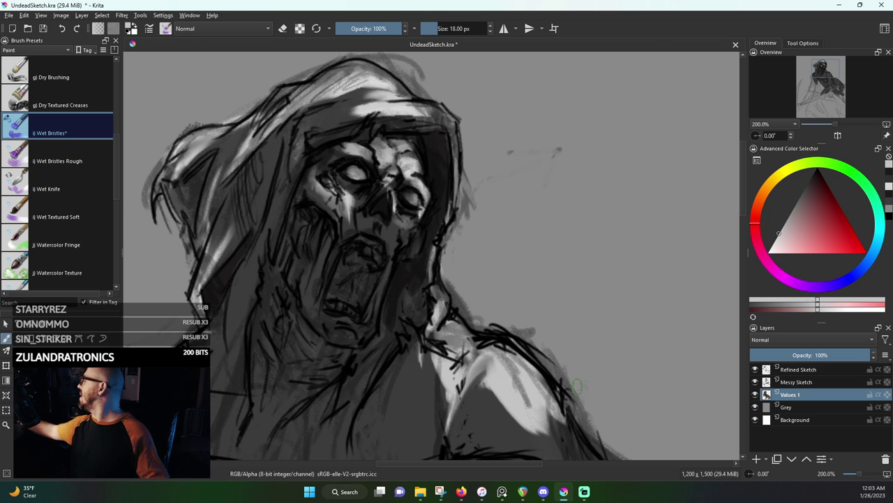
# Paint light grey highlights down the sunken cheek and along the hood's inner edge and draped fold toward the chest
pyautogui.press('1')
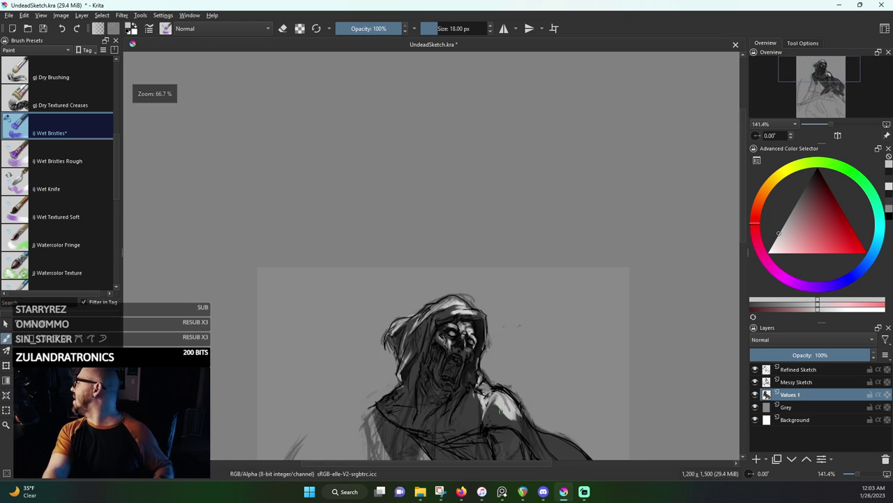
pyautogui.scroll(-1, 513, 223)
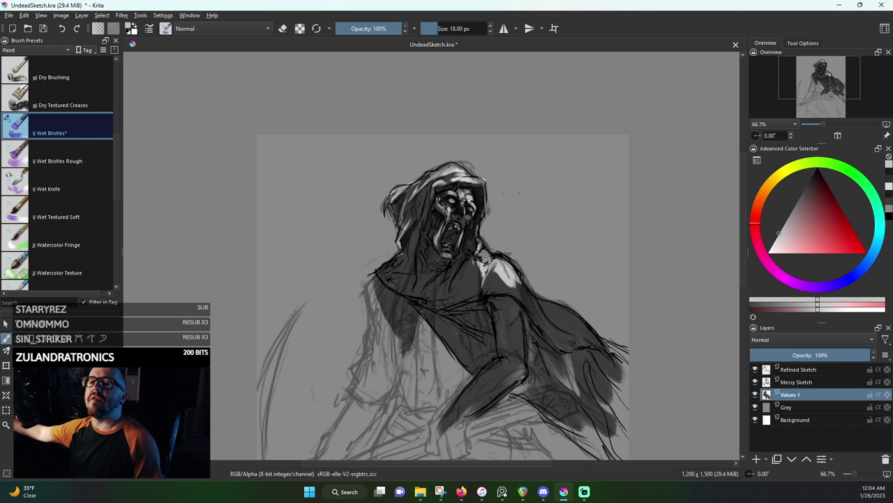
pyautogui.moveTo(437, 237); pyautogui.dragTo(435, 202)
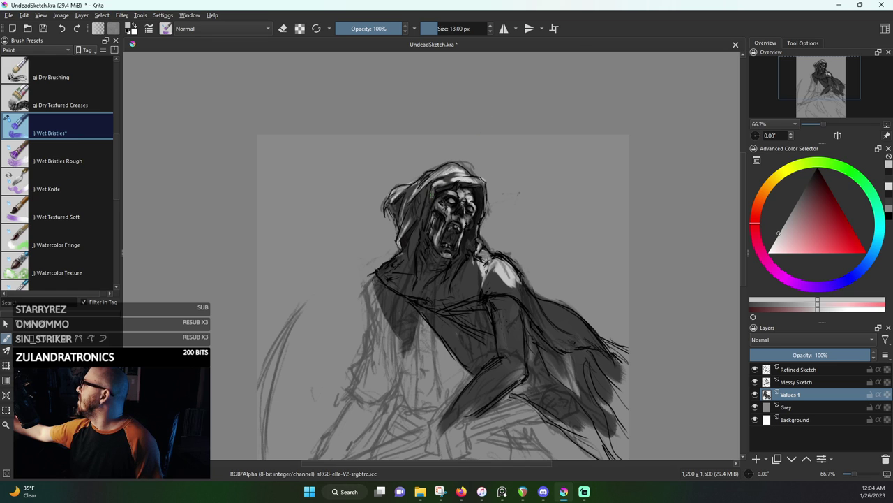
pyautogui.moveTo(429, 201); pyautogui.dragTo(421, 224)
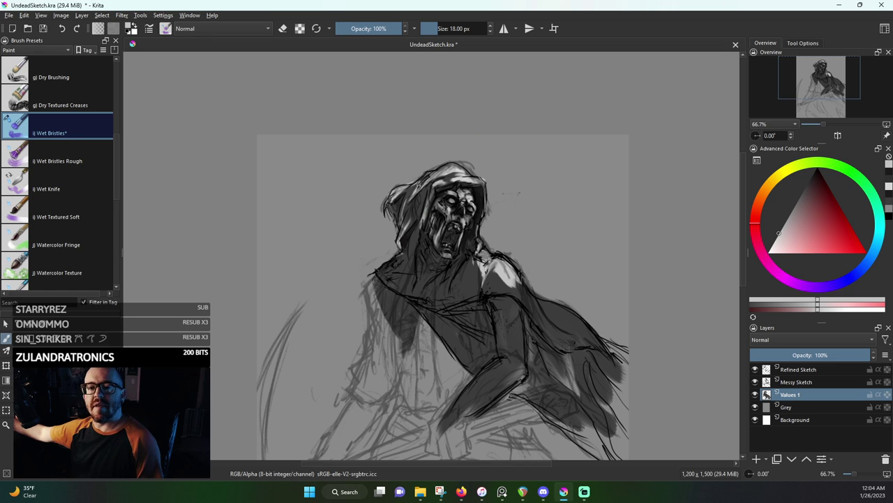
pyautogui.moveTo(422, 230); pyautogui.dragTo(413, 244)
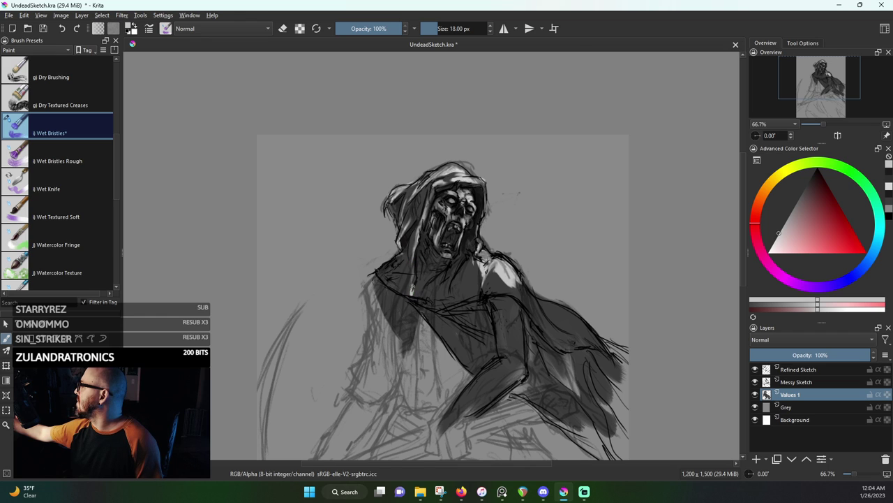
# Paint light grey highlights on the collar edge, the hood's lower side and the cloak trailing from the shoulder
pyautogui.moveTo(391, 278); pyautogui.dragTo(380, 266)
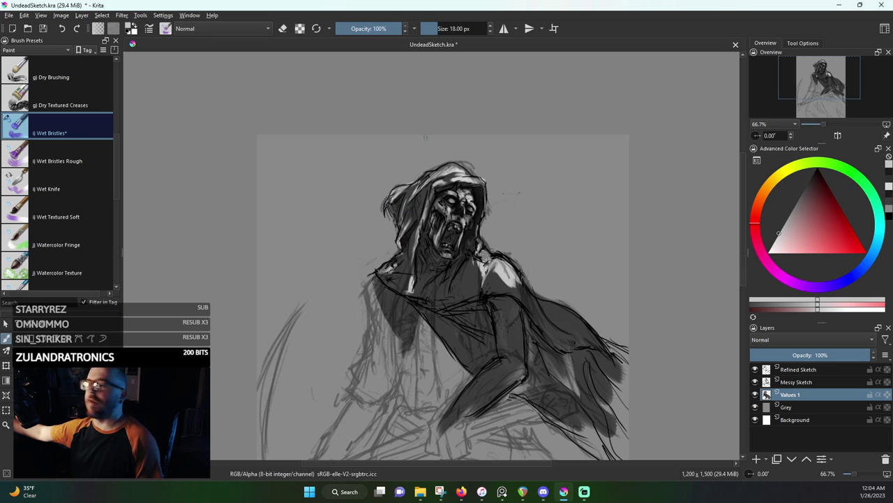
pyautogui.moveTo(401, 239)
pyautogui.mouseDown()
pyautogui.moveTo(411, 210)
pyautogui.moveTo(401, 241)
pyautogui.mouseUp()
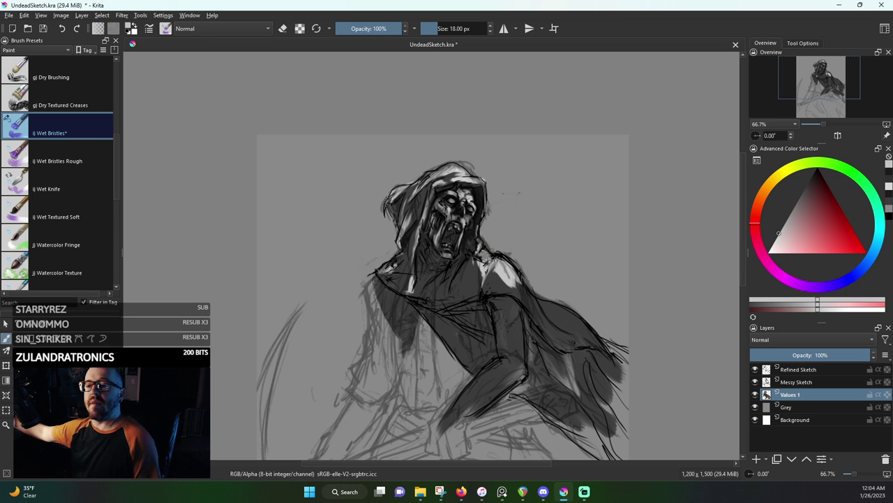
pyautogui.moveTo(556, 323)
pyautogui.mouseDown()
pyautogui.moveTo(539, 300)
pyautogui.moveTo(584, 340)
pyautogui.moveTo(543, 305)
pyautogui.moveTo(580, 324)
pyautogui.moveTo(552, 314)
pyautogui.mouseUp()
pyautogui.moveTo(520, 285)
pyautogui.mouseDown()
pyautogui.moveTo(550, 325)
pyautogui.moveTo(492, 275)
pyautogui.moveTo(494, 282)
pyautogui.moveTo(493, 271)
pyautogui.mouseUp()
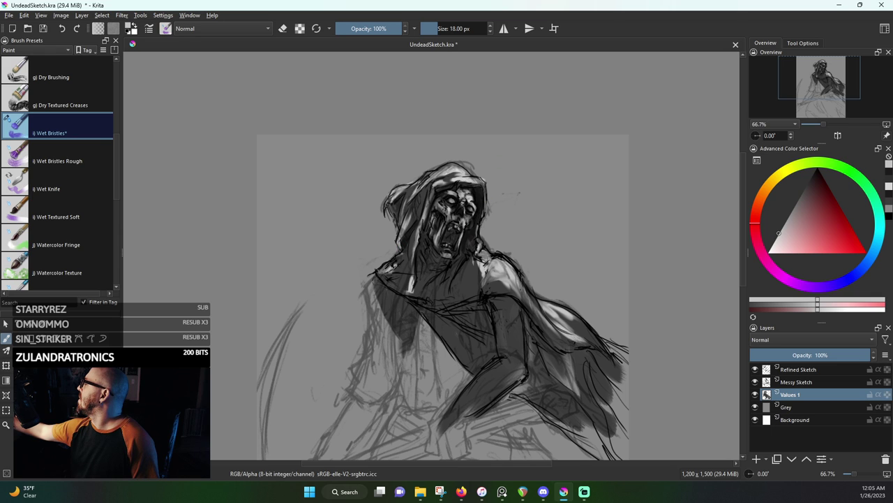
# Choose a near-black grey and darken the inside of the open mouth
pyautogui.click(809, 178)
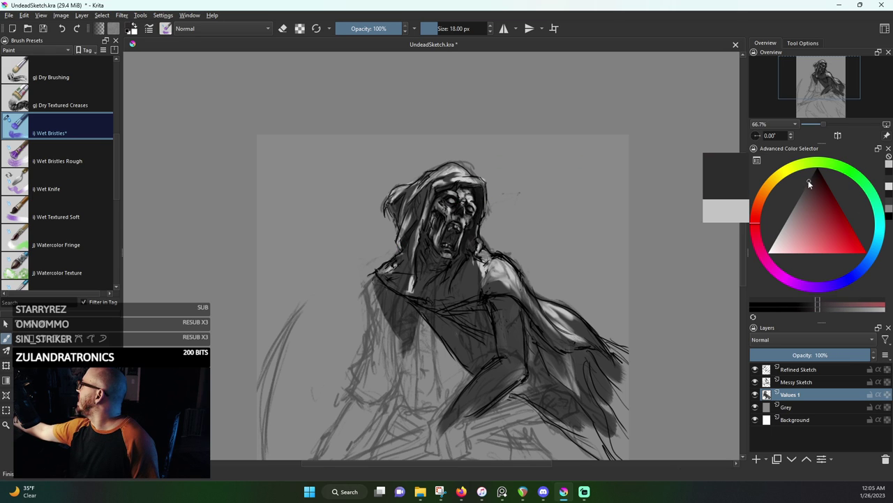
pyautogui.click(811, 312)
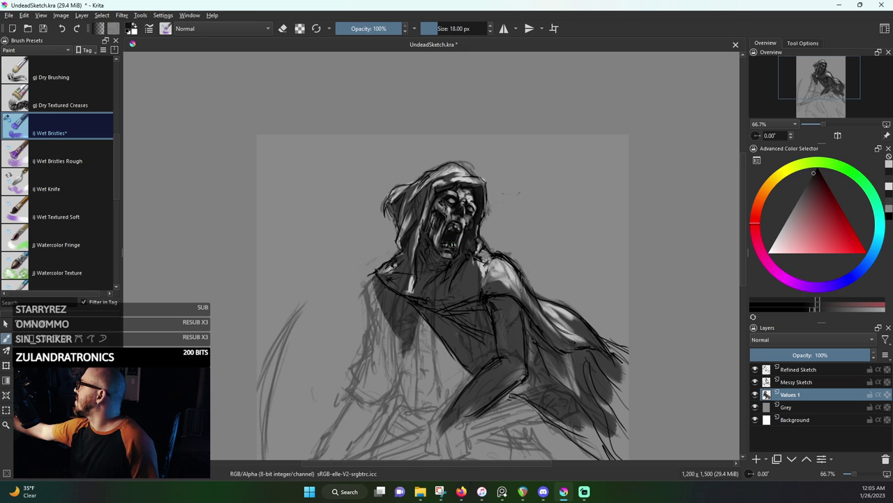
pyautogui.moveTo(455, 241); pyautogui.dragTo(454, 230)
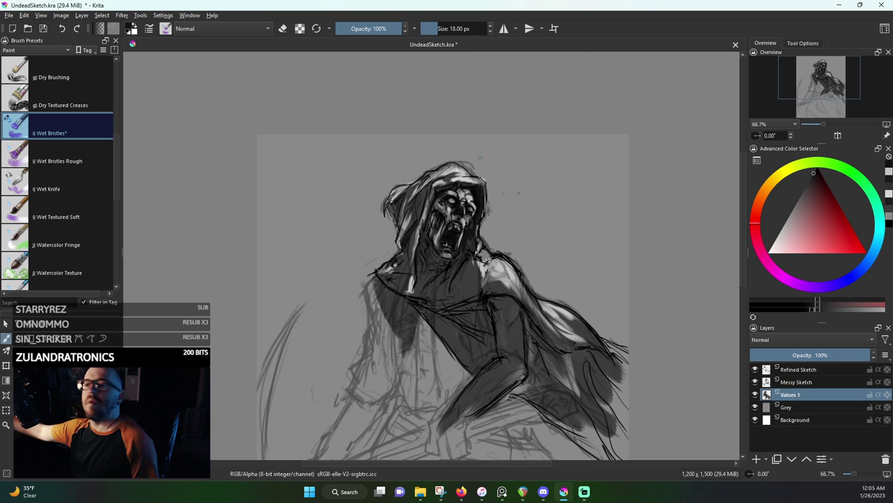
# Choose a dark grey, switch to a medium-light grey, and blend midtones over the shoulder and down the trailing cloak
pyautogui.click(804, 189)
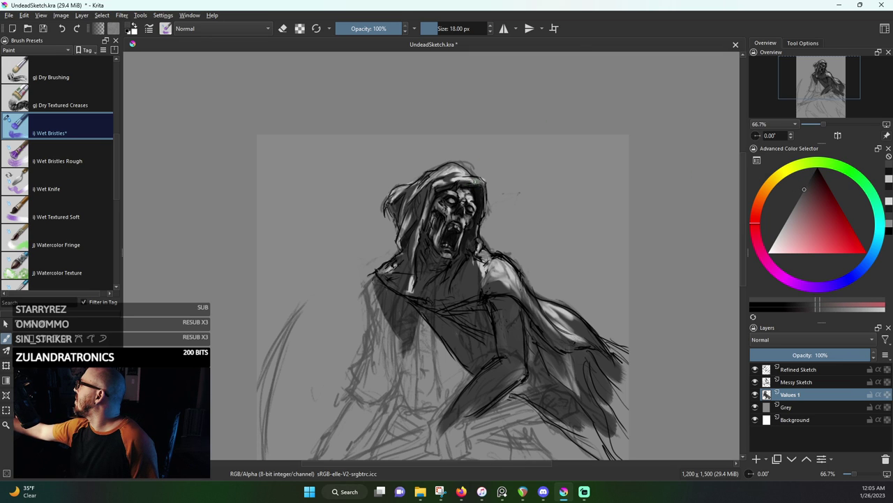
pyautogui.click(784, 223)
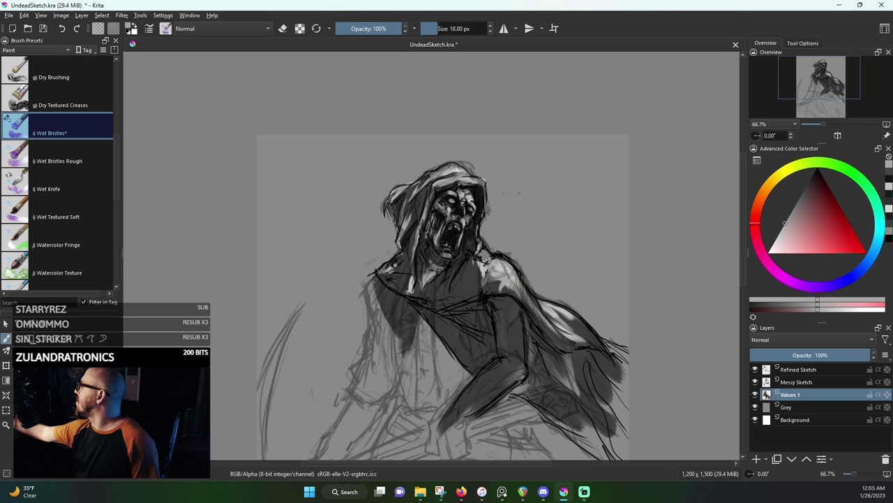
pyautogui.moveTo(518, 286)
pyautogui.mouseDown()
pyautogui.moveTo(555, 336)
pyautogui.moveTo(617, 359)
pyautogui.mouseUp()
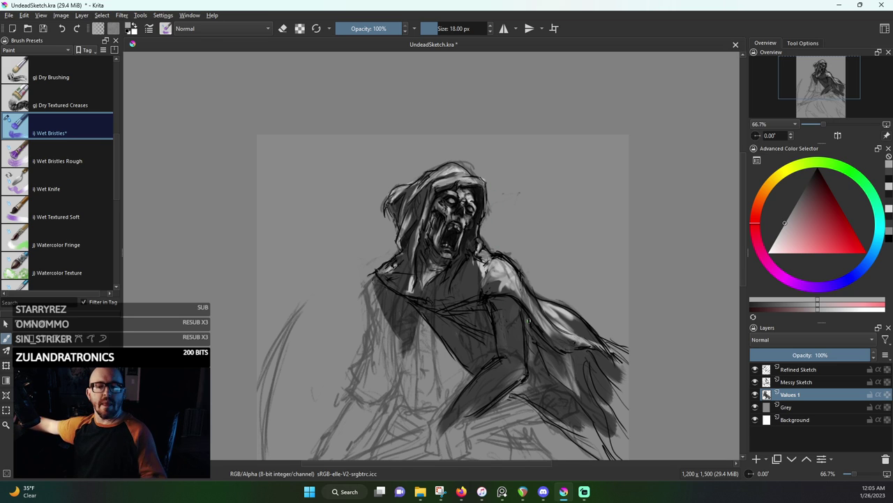
# Enlarge the brush to 28 px and paint medium-light grey highlights along the bent forearm and upper arm
pyautogui.press(']')
pyautogui.press(']')
pyautogui.press(']')
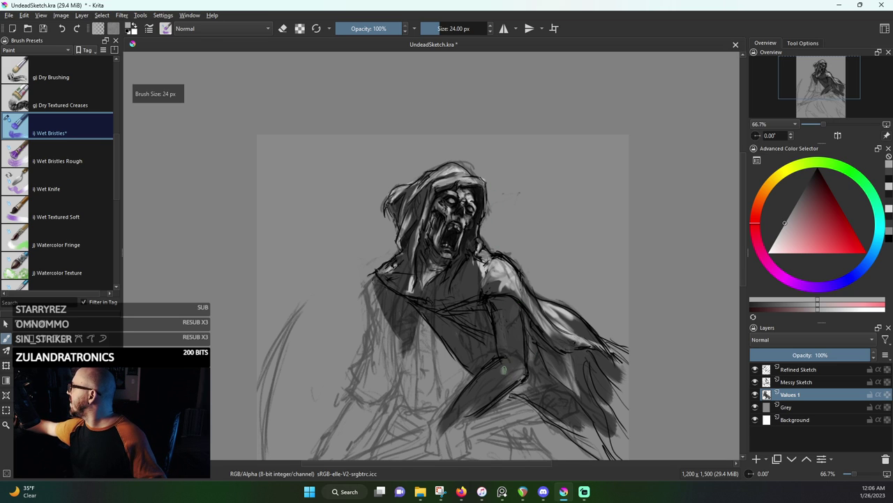
pyautogui.press(']')
pyautogui.press(']')
pyautogui.moveTo(500, 367)
pyautogui.mouseDown()
pyautogui.moveTo(449, 422)
pyautogui.moveTo(489, 391)
pyautogui.moveTo(472, 409)
pyautogui.mouseUp()
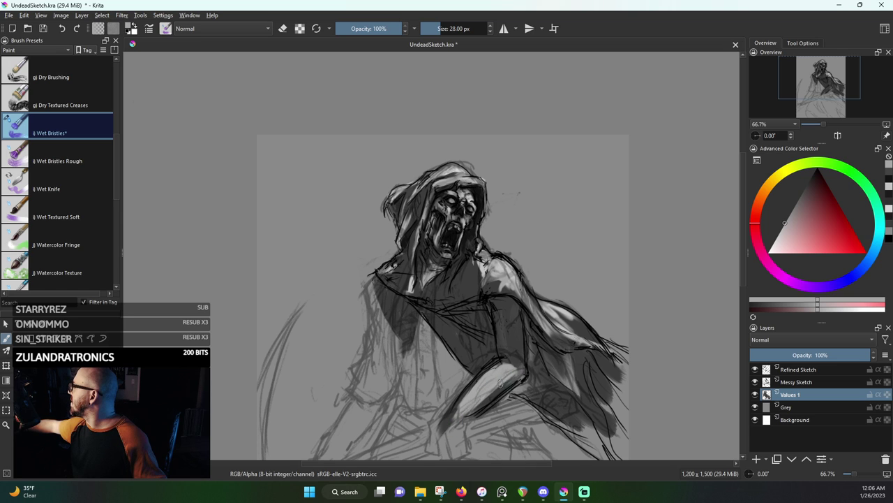
pyautogui.moveTo(511, 371); pyautogui.dragTo(475, 408)
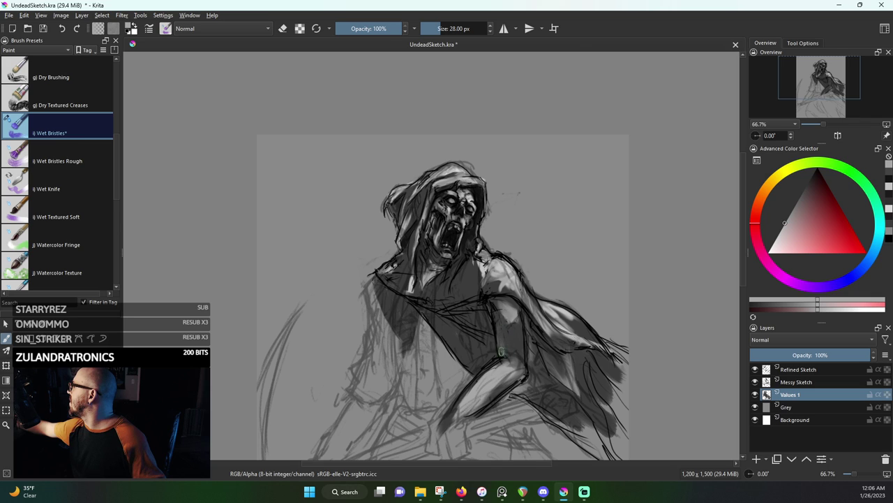
pyautogui.moveTo(508, 355); pyautogui.dragTo(498, 342)
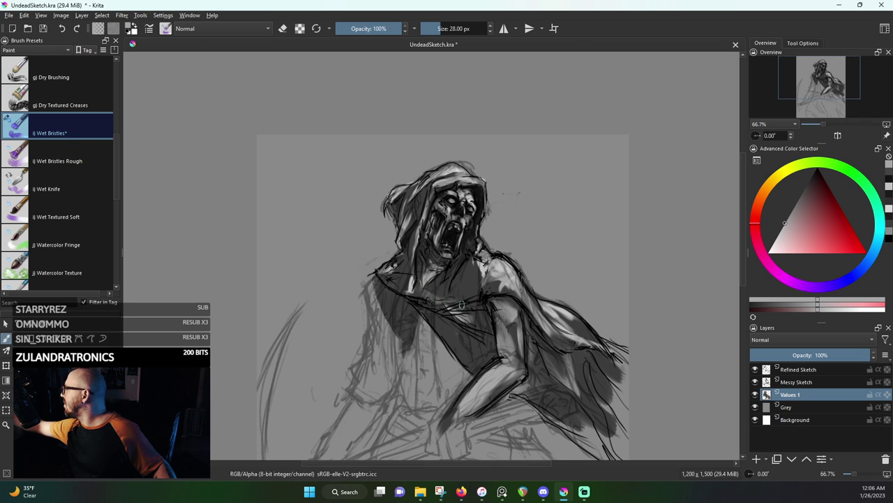
# Sample the near-black inside the hood and paint shadows on the torso below the chest wrap and on the chest beside the shoulder
pyautogui.keyDown('ctrl'); pyautogui.click(478, 194); pyautogui.keyUp('ctrl')
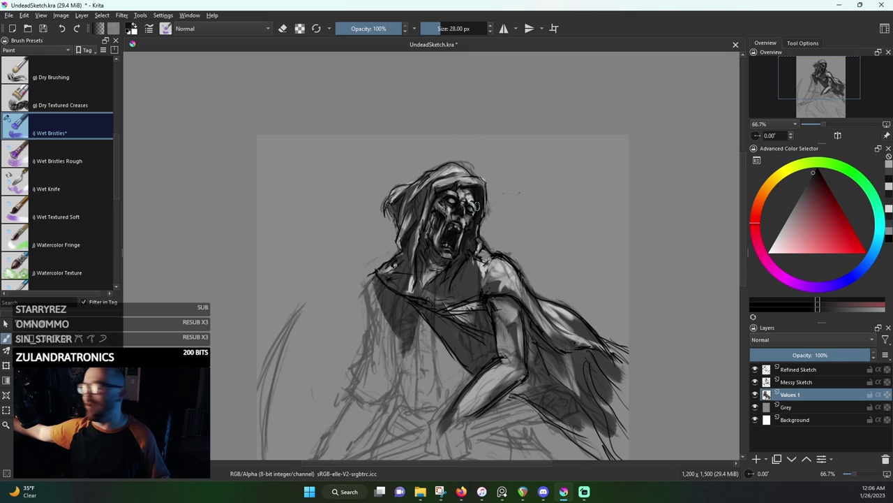
pyautogui.moveTo(453, 314)
pyautogui.mouseDown()
pyautogui.moveTo(493, 312)
pyautogui.moveTo(441, 315)
pyautogui.moveTo(448, 322)
pyautogui.moveTo(411, 301)
pyautogui.moveTo(487, 353)
pyautogui.moveTo(479, 333)
pyautogui.mouseUp()
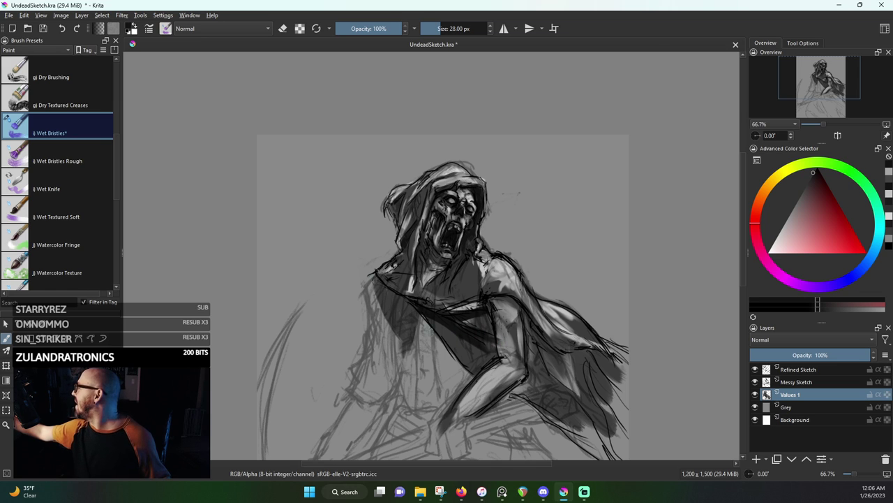
pyautogui.moveTo(428, 317)
pyautogui.mouseDown()
pyautogui.moveTo(466, 348)
pyautogui.moveTo(492, 330)
pyautogui.mouseUp()
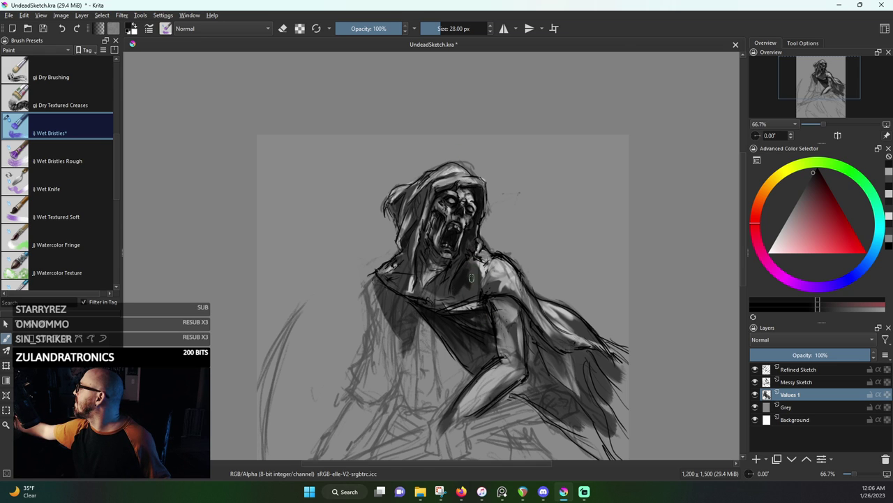
pyautogui.moveTo(471, 278); pyautogui.dragTo(475, 260)
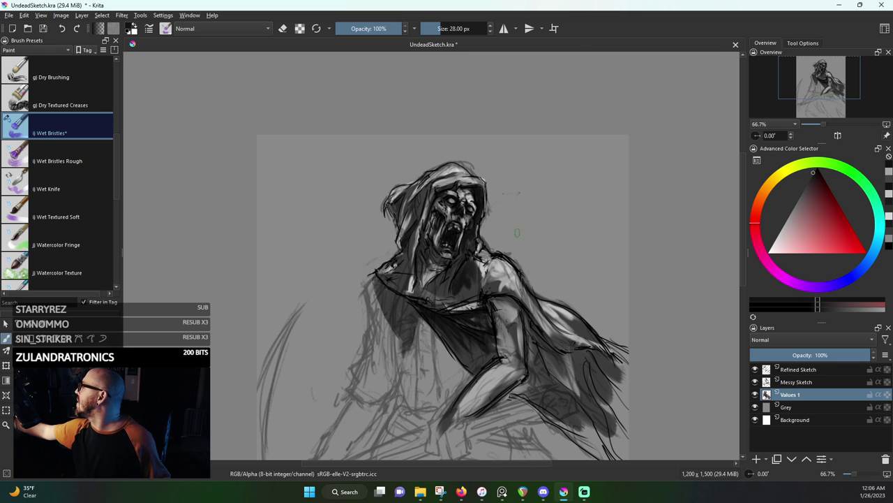
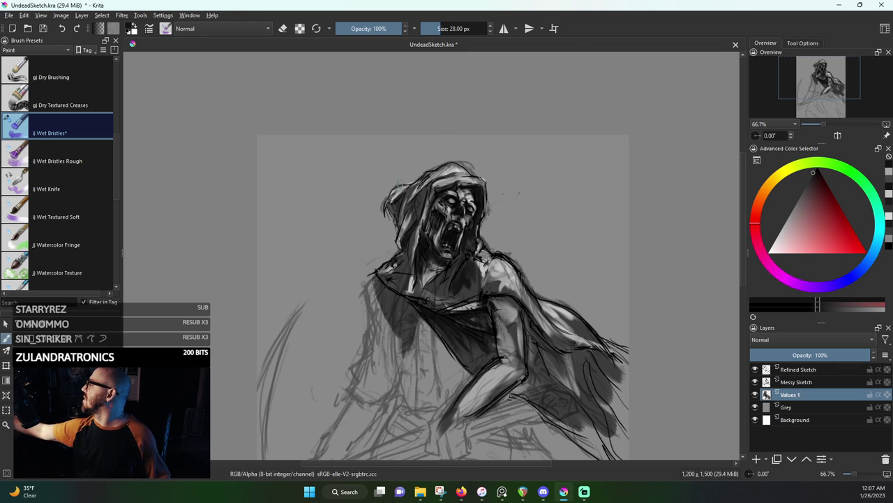
# Sample a light grey from the hood and brighten the rim above the face
pyautogui.keyDown('ctrl'); pyautogui.click(481, 173); pyautogui.keyUp('ctrl')
pyautogui.keyDown('ctrl'); pyautogui.click(480, 183); pyautogui.keyUp('ctrl')
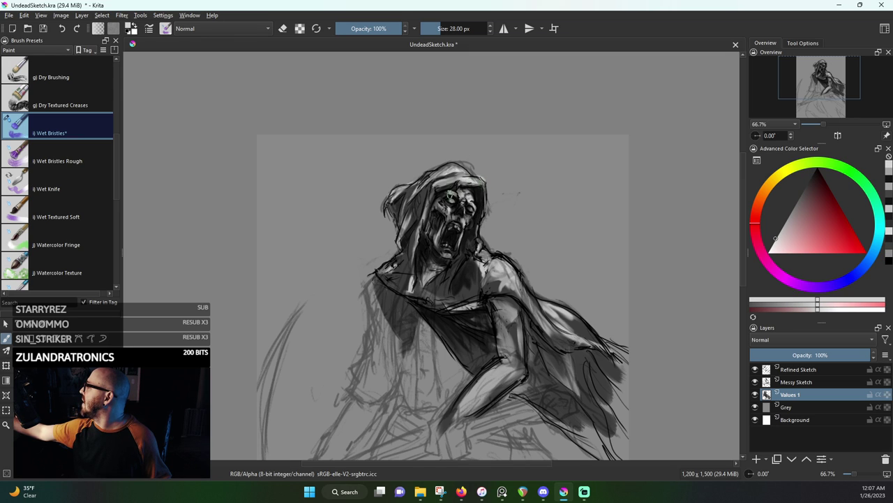
pyautogui.moveTo(465, 180); pyautogui.dragTo(446, 183)
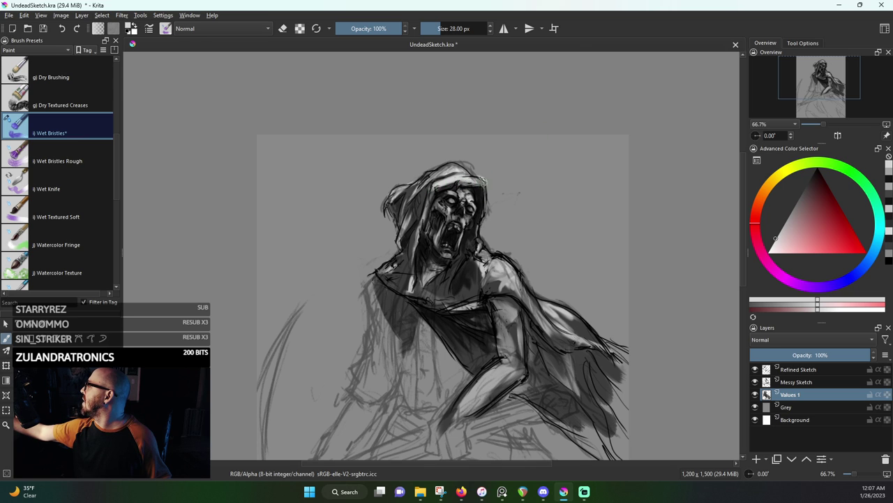
# Choose a near-black grey and paint dark background strokes behind the top and front edge of the hood
pyautogui.keyDown('ctrl'); pyautogui.click(514, 197); pyautogui.keyUp('ctrl')
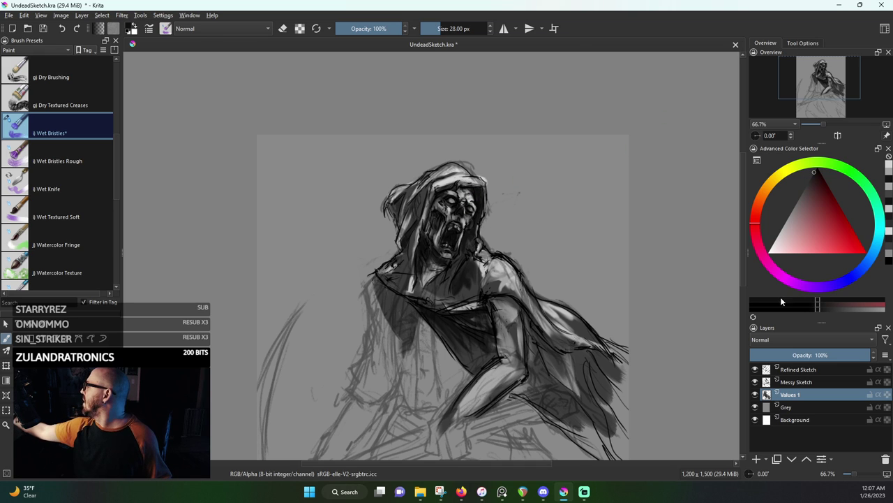
pyautogui.click(813, 309)
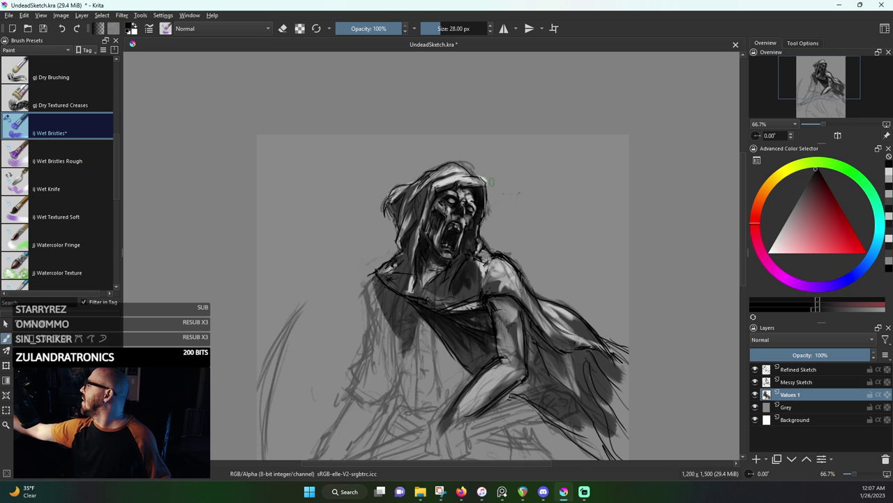
pyautogui.moveTo(478, 172)
pyautogui.mouseDown()
pyautogui.moveTo(469, 154)
pyautogui.moveTo(491, 183)
pyautogui.moveTo(496, 174)
pyautogui.moveTo(490, 210)
pyautogui.moveTo(491, 189)
pyautogui.mouseUp()
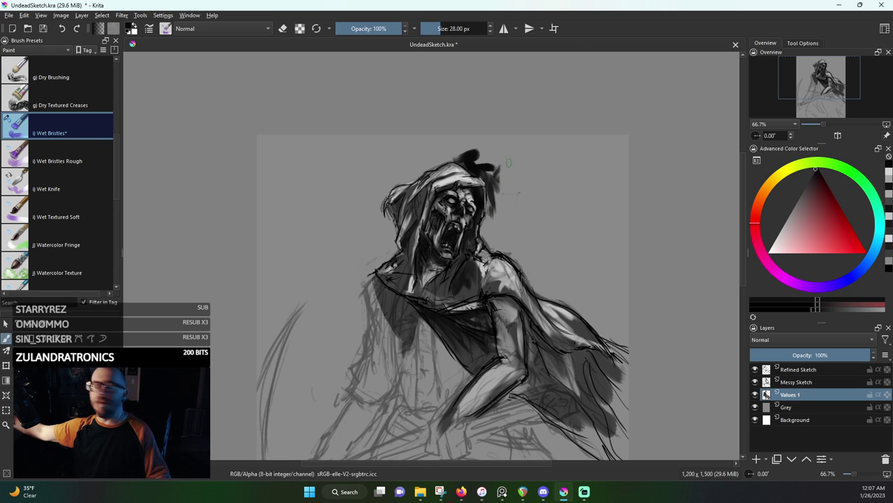
# Enlarge the brush to 47 px, darken the background along the head, shoulder and cloak, and add a light grey patch beyond the cloak
pyautogui.press(']')
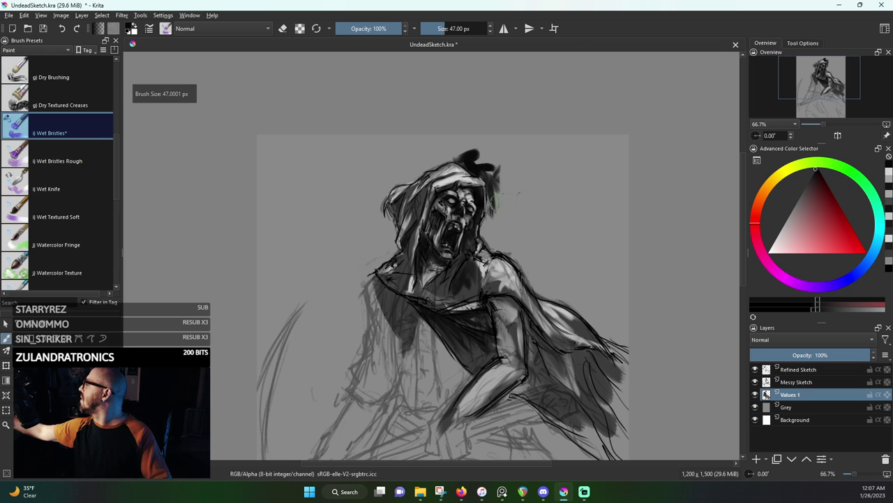
pyautogui.moveTo(498, 196)
pyautogui.mouseDown()
pyautogui.moveTo(499, 162)
pyautogui.moveTo(474, 165)
pyautogui.moveTo(473, 148)
pyautogui.moveTo(516, 183)
pyautogui.moveTo(484, 228)
pyautogui.moveTo(497, 250)
pyautogui.moveTo(528, 263)
pyautogui.moveTo(514, 256)
pyautogui.moveTo(527, 274)
pyautogui.moveTo(504, 250)
pyautogui.mouseUp()
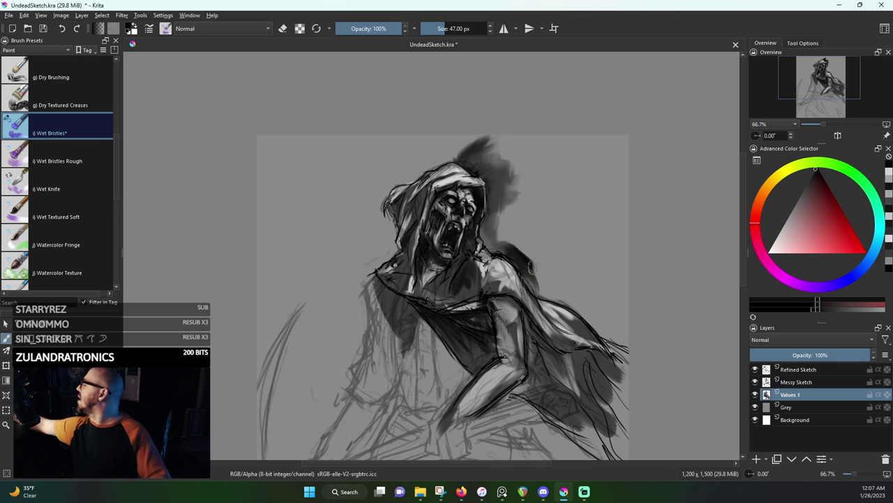
pyautogui.moveTo(536, 294)
pyautogui.mouseDown()
pyautogui.moveTo(580, 309)
pyautogui.moveTo(567, 285)
pyautogui.moveTo(569, 317)
pyautogui.moveTo(597, 320)
pyautogui.moveTo(596, 331)
pyautogui.moveTo(614, 336)
pyautogui.moveTo(571, 301)
pyautogui.moveTo(606, 343)
pyautogui.moveTo(619, 337)
pyautogui.moveTo(609, 317)
pyautogui.moveTo(628, 326)
pyautogui.moveTo(619, 338)
pyautogui.moveTo(639, 345)
pyautogui.moveTo(605, 323)
pyautogui.moveTo(632, 302)
pyautogui.moveTo(605, 332)
pyautogui.mouseUp()
pyautogui.keyDown('ctrl'); pyautogui.click(567, 315); pyautogui.keyUp('ctrl')
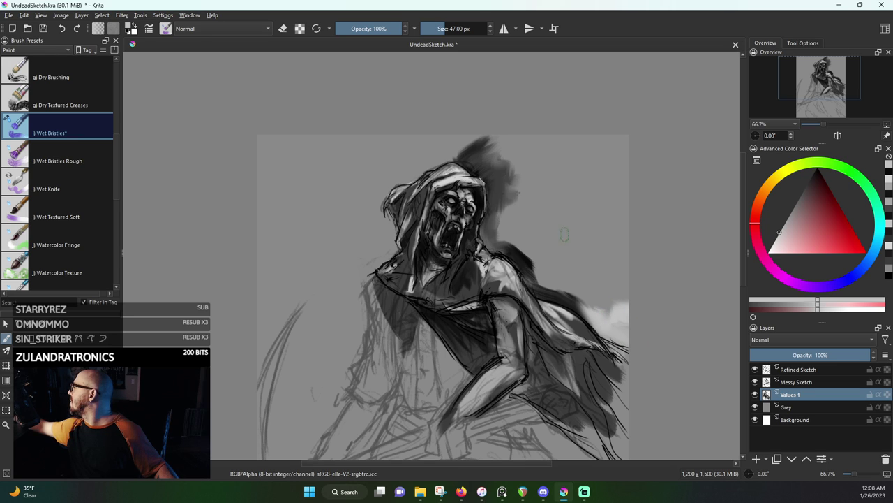
# Sample greys from the canvas and fill the background between the hood's front edge and the shoulder with dark, feathered strokes
pyautogui.keyDown('ctrl'); pyautogui.click(492, 220); pyautogui.keyUp('ctrl')
pyautogui.moveTo(493, 221)
pyautogui.mouseDown()
pyautogui.moveTo(497, 237)
pyautogui.moveTo(510, 213)
pyautogui.moveTo(499, 223)
pyautogui.moveTo(531, 241)
pyautogui.moveTo(498, 252)
pyautogui.mouseUp()
pyautogui.keyDown('ctrl'); pyautogui.click(516, 251); pyautogui.keyUp('ctrl')
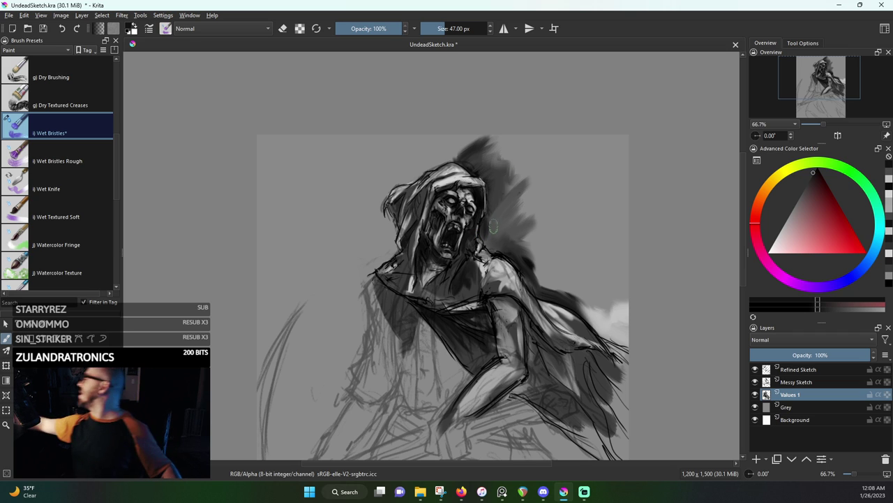
pyautogui.keyDown('ctrl'); pyautogui.click(492, 225); pyautogui.keyUp('ctrl')
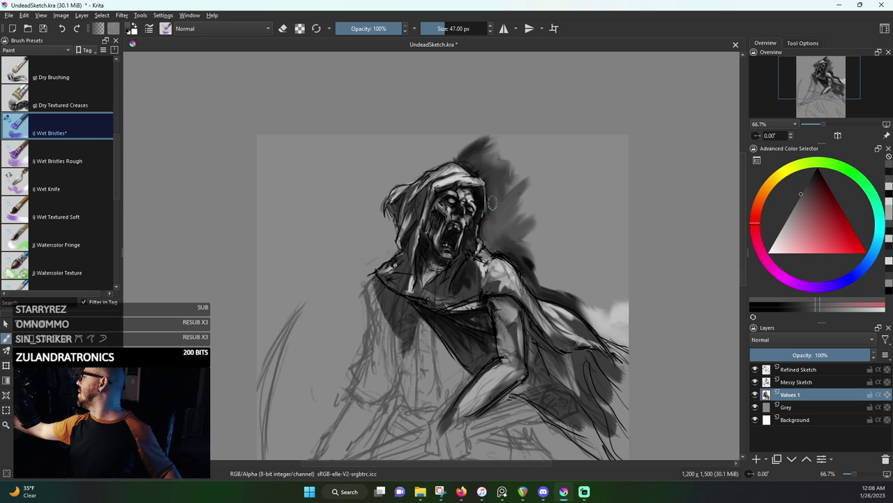
# Sample the dark grey behind the hood and spread it over the top of the head and down above the trailing cloak
pyautogui.keyDown('ctrl'); pyautogui.click(467, 154); pyautogui.keyUp('ctrl')
pyautogui.moveTo(465, 153)
pyautogui.mouseDown()
pyautogui.moveTo(413, 171)
pyautogui.moveTo(430, 162)
pyautogui.moveTo(427, 180)
pyautogui.moveTo(420, 148)
pyautogui.moveTo(500, 130)
pyautogui.moveTo(480, 159)
pyautogui.moveTo(512, 138)
pyautogui.moveTo(525, 194)
pyautogui.moveTo(535, 176)
pyautogui.mouseUp()
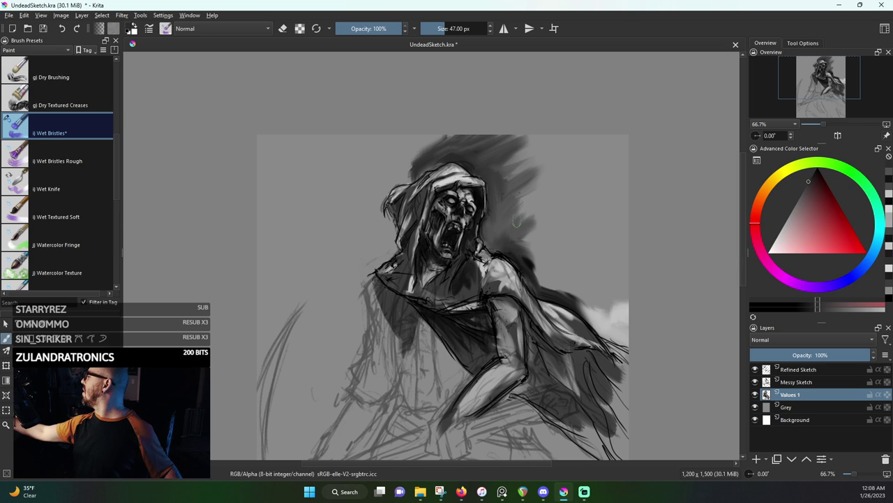
pyautogui.moveTo(518, 227)
pyautogui.mouseDown()
pyautogui.moveTo(527, 251)
pyautogui.moveTo(557, 280)
pyautogui.moveTo(531, 264)
pyautogui.moveTo(543, 282)
pyautogui.moveTo(585, 301)
pyautogui.mouseUp()
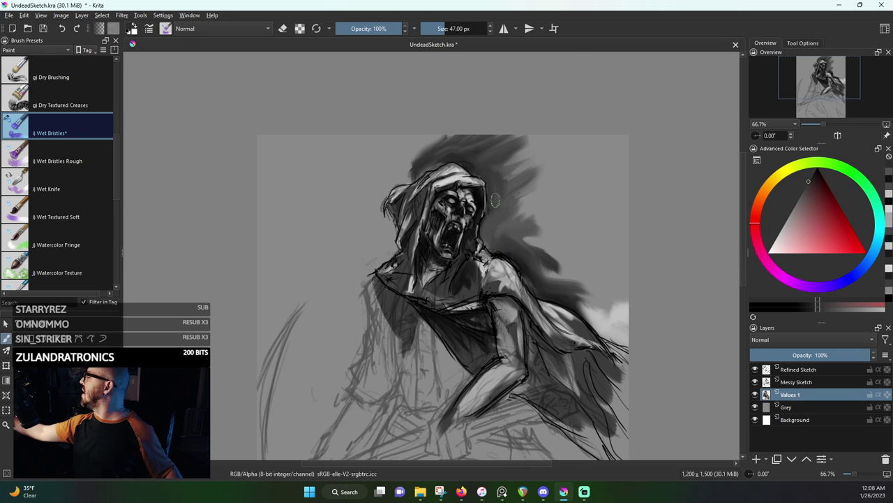
# Resample dark greys and blend the background beside the face and directly above the hood
pyautogui.keyDown('ctrl'); pyautogui.click(528, 277); pyautogui.keyUp('ctrl')
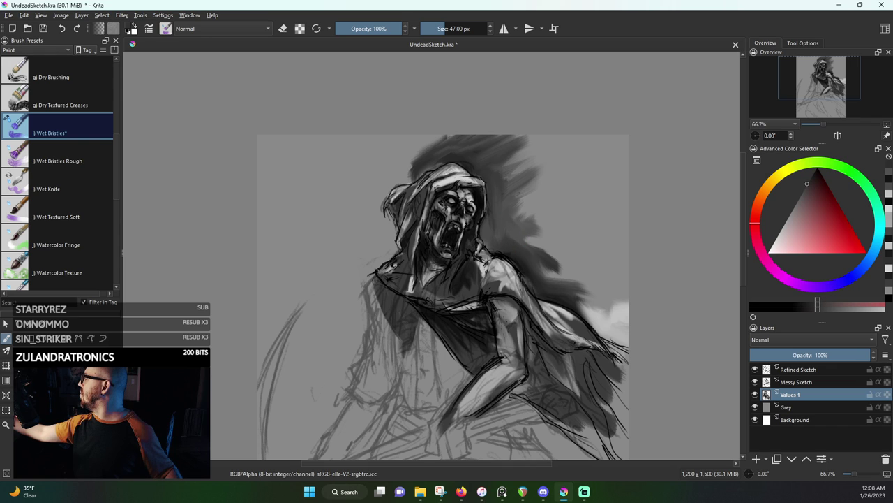
pyautogui.moveTo(489, 216)
pyautogui.mouseDown()
pyautogui.moveTo(489, 243)
pyautogui.moveTo(499, 211)
pyautogui.mouseUp()
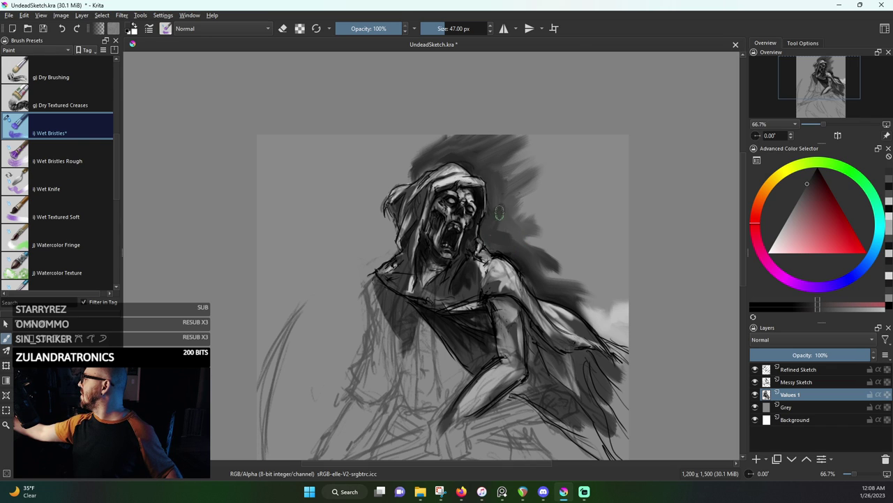
pyautogui.keyDown('ctrl'); pyautogui.click(471, 167); pyautogui.keyUp('ctrl')
pyautogui.moveTo(471, 165)
pyautogui.mouseDown()
pyautogui.moveTo(480, 169)
pyautogui.moveTo(455, 155)
pyautogui.moveTo(432, 166)
pyautogui.moveTo(436, 140)
pyautogui.moveTo(441, 150)
pyautogui.mouseUp()
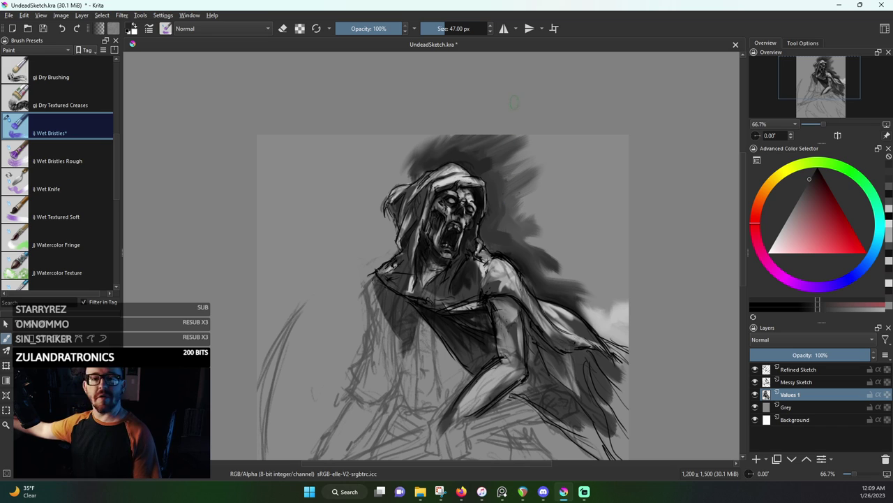
# Extend the dark grey background around the back of the hood and deepen it beside the face
pyautogui.moveTo(430, 166); pyautogui.dragTo(468, 134)
pyautogui.moveTo(397, 160)
pyautogui.mouseDown()
pyautogui.moveTo(429, 148)
pyautogui.moveTo(408, 160)
pyautogui.moveTo(418, 146)
pyautogui.moveTo(382, 157)
pyautogui.moveTo(409, 138)
pyautogui.moveTo(418, 165)
pyautogui.moveTo(432, 159)
pyautogui.moveTo(413, 173)
pyautogui.moveTo(367, 161)
pyautogui.moveTo(384, 209)
pyautogui.mouseUp()
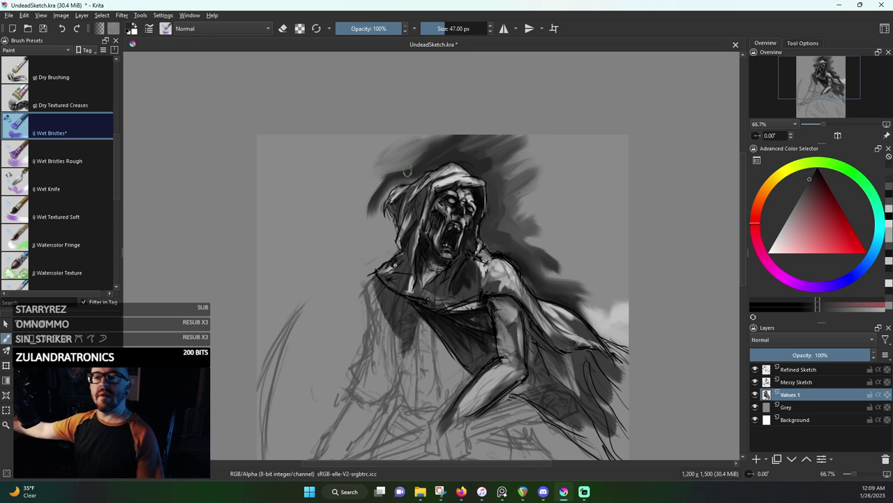
pyautogui.moveTo(403, 180)
pyautogui.mouseDown()
pyautogui.moveTo(388, 181)
pyautogui.moveTo(427, 170)
pyautogui.mouseUp()
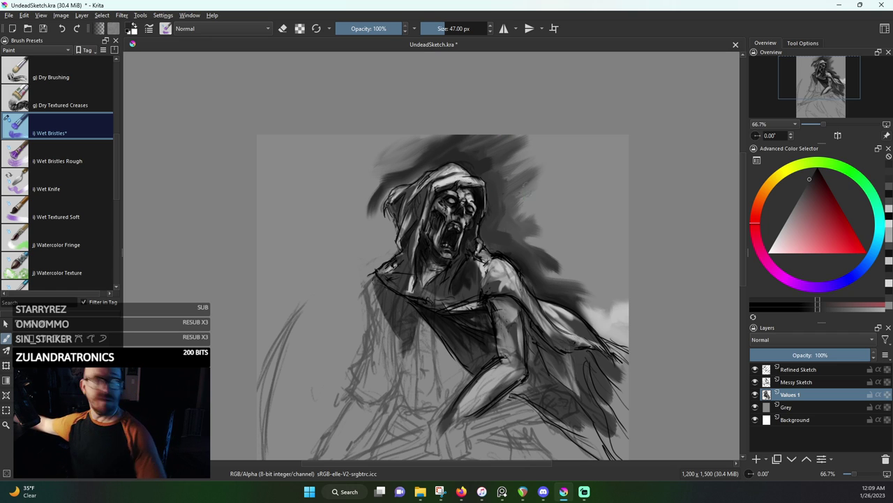
pyautogui.moveTo(500, 234)
pyautogui.mouseDown()
pyautogui.moveTo(549, 203)
pyautogui.moveTo(510, 220)
pyautogui.moveTo(520, 185)
pyautogui.moveTo(504, 195)
pyautogui.moveTo(516, 171)
pyautogui.moveTo(493, 170)
pyautogui.moveTo(532, 126)
pyautogui.moveTo(504, 150)
pyautogui.moveTo(540, 143)
pyautogui.moveTo(484, 166)
pyautogui.moveTo(496, 210)
pyautogui.mouseUp()
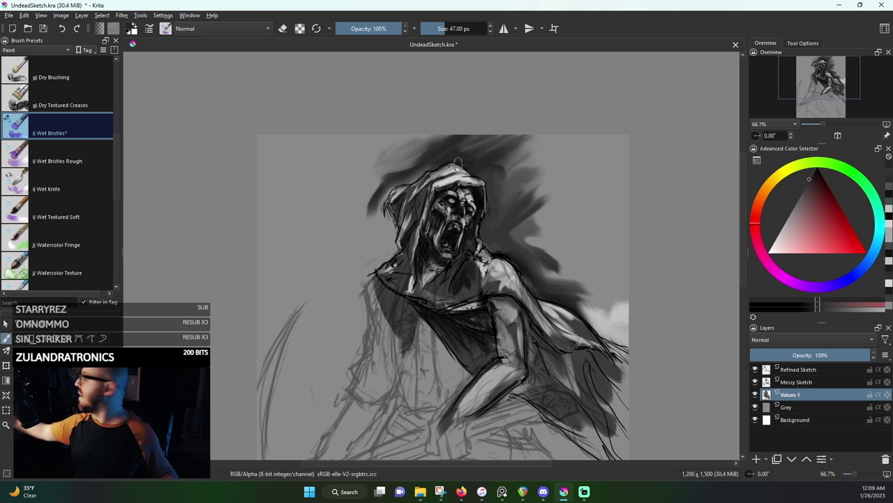
# Examine the hood, face and surrounding dark background up close and at reduced size
pyautogui.scroll(2, 620, 156)
pyautogui.scroll(-1, 210, 239)
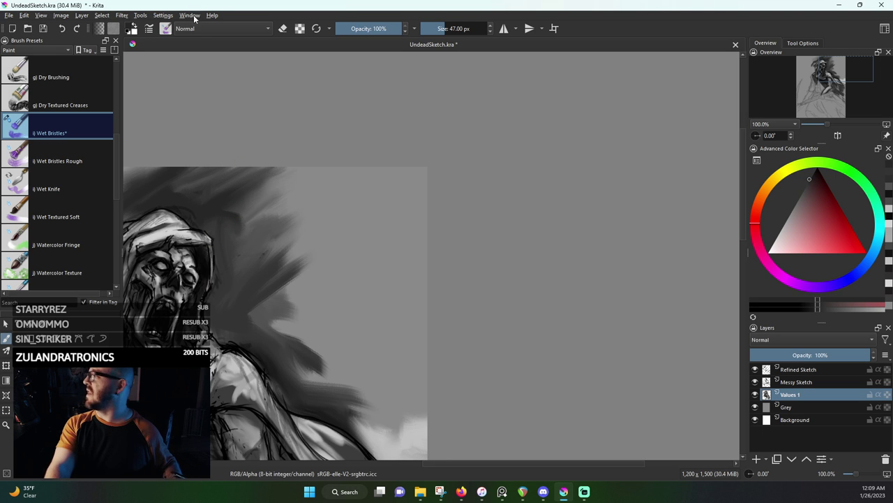
pyautogui.scroll(2, 319, 175)
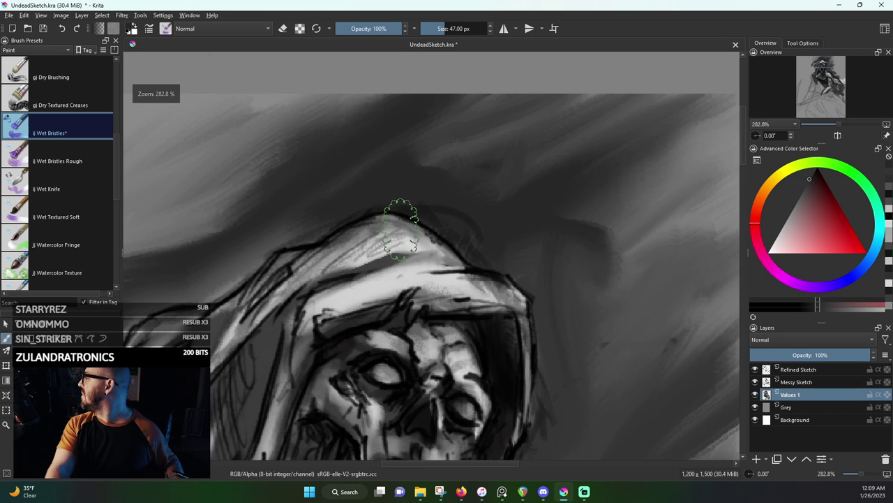
pyautogui.scroll(-1, 418, 209)
pyautogui.scroll(1, 481, 291)
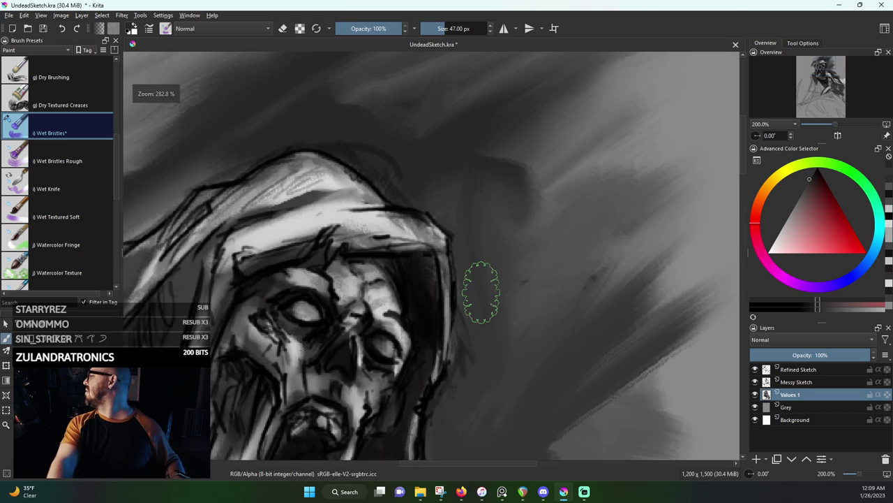
pyautogui.scroll(-1, 480, 292)
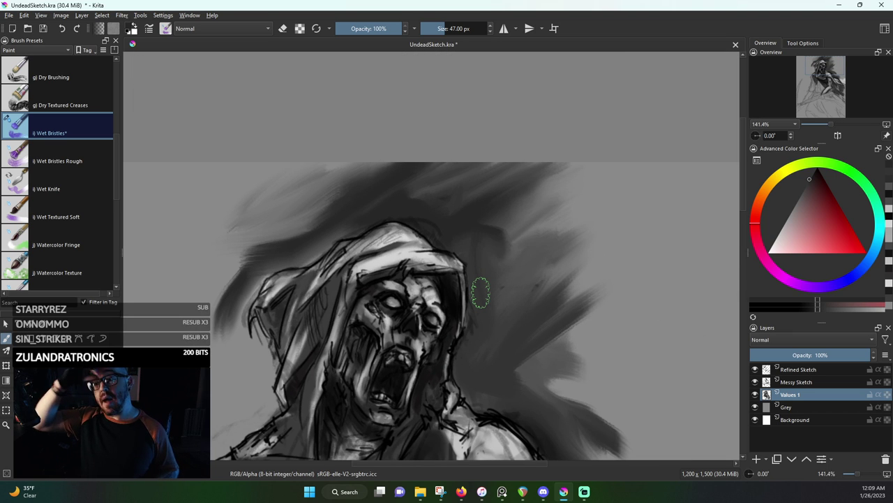
pyautogui.scroll(-2, 481, 293)
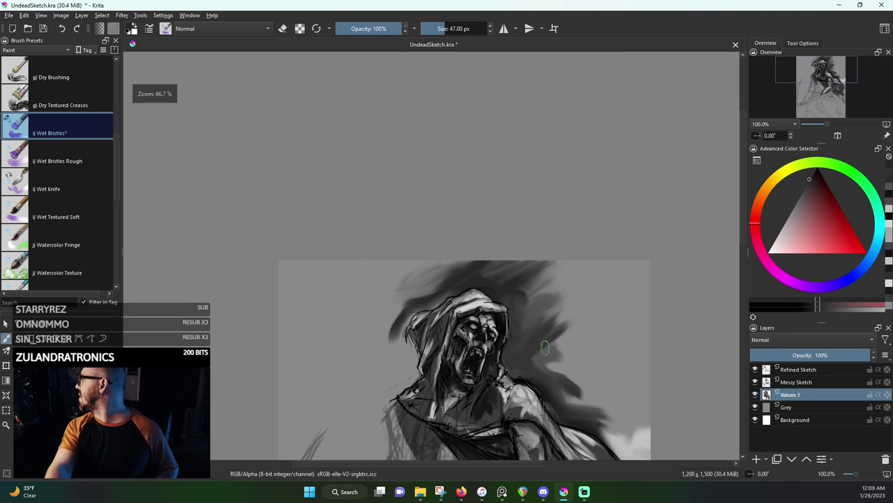
pyautogui.moveTo(510, 342); pyautogui.dragTo(498, 202)
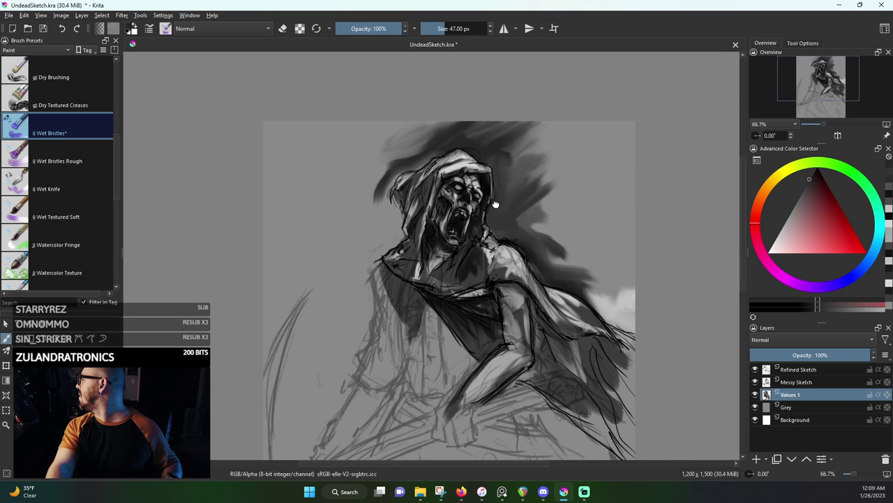
pyautogui.scroll(1, 514, 219)
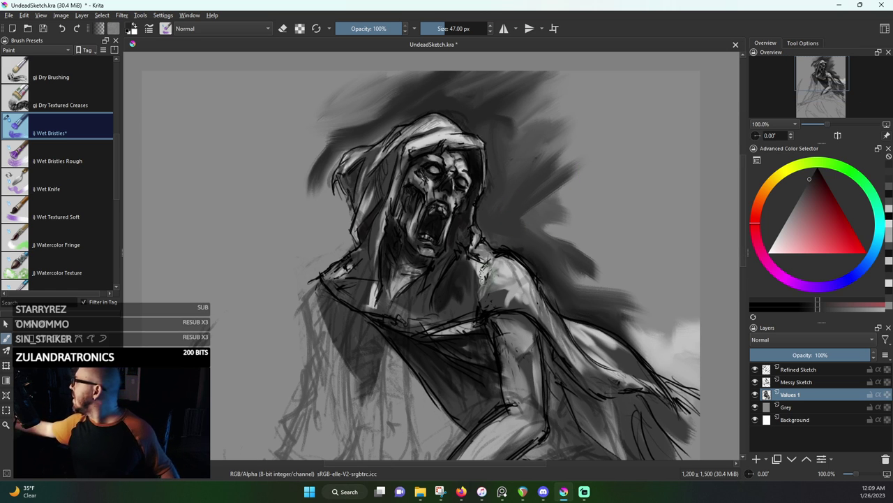
# Sample greys from the shoulder and paint light strokes over the shoulder's top and diagonally across the upper chest
pyautogui.keyDown('ctrl'); pyautogui.click(482, 271); pyautogui.keyUp('ctrl')
pyautogui.moveTo(478, 270)
pyautogui.mouseDown()
pyautogui.moveTo(447, 316)
pyautogui.moveTo(448, 291)
pyautogui.moveTo(478, 259)
pyautogui.mouseUp()
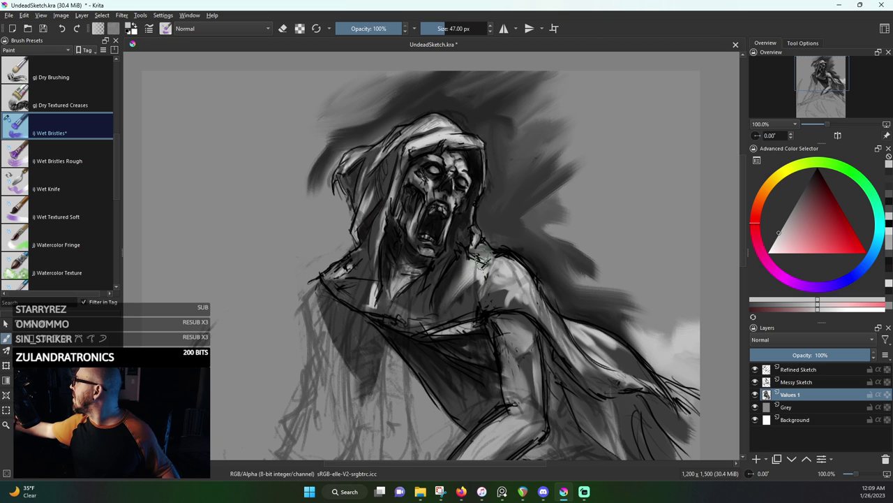
pyautogui.keyDown('ctrl'); pyautogui.click(487, 304); pyautogui.keyUp('ctrl')
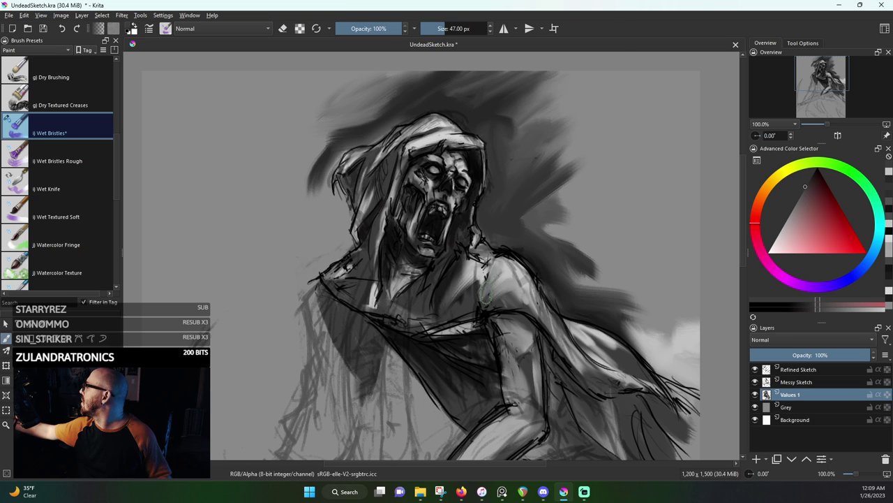
pyautogui.keyDown('ctrl'); pyautogui.click(491, 281); pyautogui.keyUp('ctrl')
pyautogui.moveTo(487, 280)
pyautogui.mouseDown()
pyautogui.moveTo(463, 303)
pyautogui.moveTo(475, 277)
pyautogui.moveTo(440, 312)
pyautogui.mouseUp()
# Shade the chest below the neck with a darker grey and add light grey strokes at the base of the neck
pyautogui.keyDown('ctrl'); pyautogui.click(485, 304); pyautogui.keyUp('ctrl')
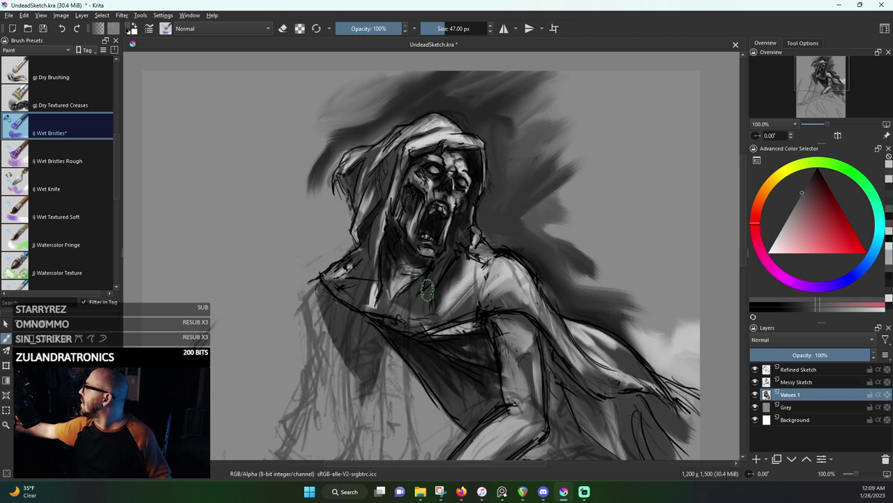
pyautogui.moveTo(453, 266); pyautogui.dragTo(416, 307)
pyautogui.keyDown('ctrl'); pyautogui.click(461, 272); pyautogui.keyUp('ctrl')
pyautogui.moveTo(454, 271)
pyautogui.mouseDown()
pyautogui.moveTo(397, 310)
pyautogui.moveTo(430, 277)
pyautogui.moveTo(423, 282)
pyautogui.mouseUp()
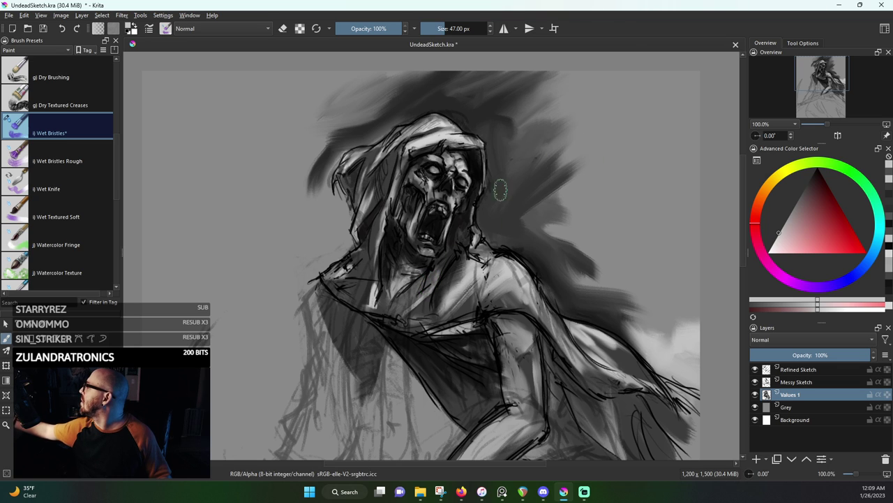
# Sample near-black from inside the hood, reduce the brush to 35 px, and darken the hood's interior and the hollow beside the cheek
pyautogui.keyDown('ctrl'); pyautogui.click(477, 162); pyautogui.keyUp('ctrl')
pyautogui.moveTo(476, 162); pyautogui.dragTo(471, 155)
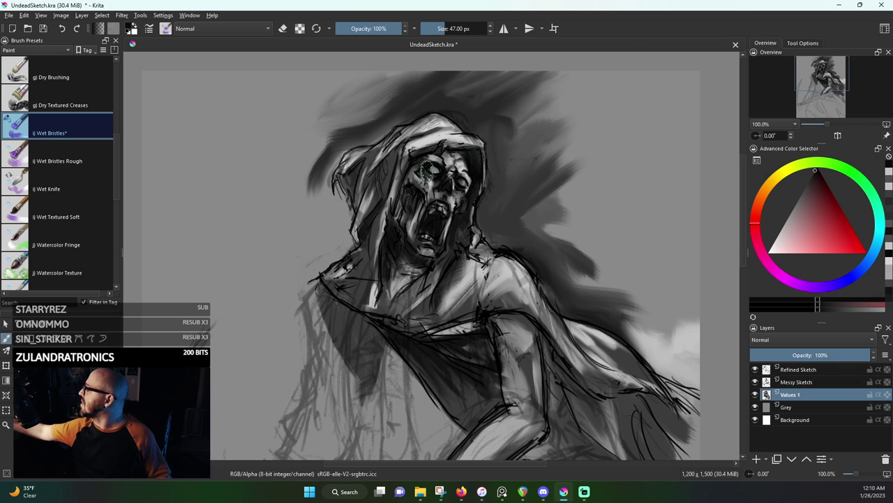
pyautogui.press('[')
pyautogui.press('[')
pyautogui.press('[')
pyautogui.press('[')
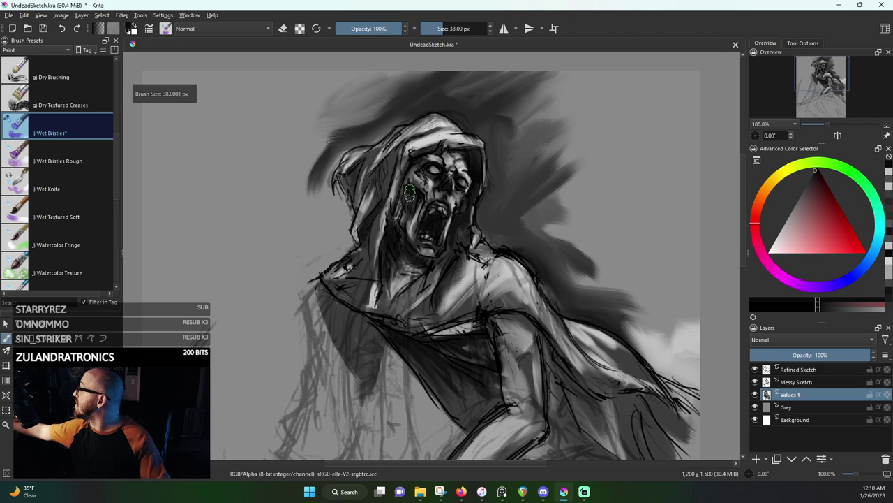
pyautogui.moveTo(412, 202)
pyautogui.mouseDown()
pyautogui.moveTo(409, 220)
pyautogui.moveTo(406, 183)
pyautogui.mouseUp()
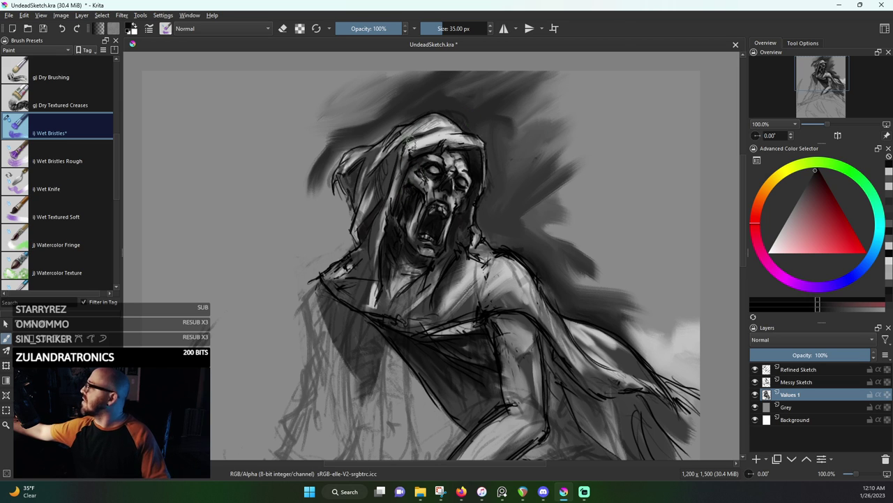
# Reduce the brush to 32 px and paint near-black shadows in the hood's side folds and along the chest wrap's upper edge
pyautogui.press('[')
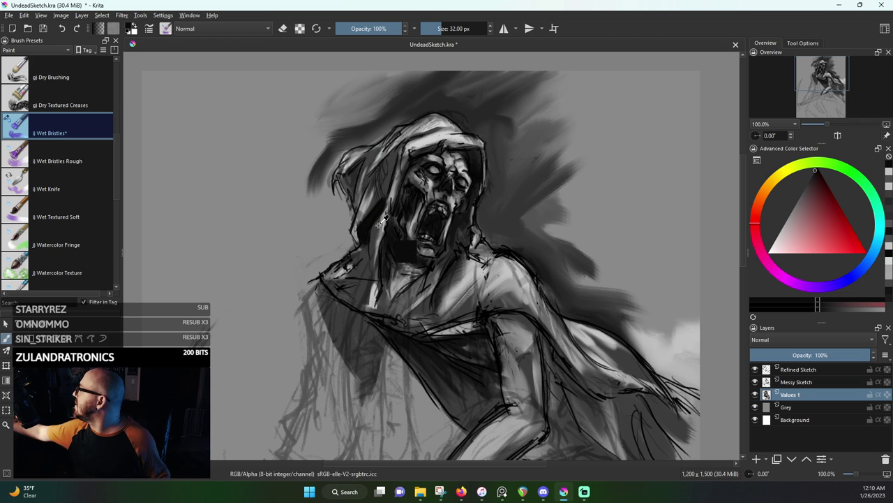
pyautogui.keyDown('ctrl'); pyautogui.click(407, 251); pyautogui.keyUp('ctrl')
pyautogui.moveTo(374, 237); pyautogui.dragTo(385, 188)
pyautogui.keyDown('ctrl'); pyautogui.click(384, 203); pyautogui.keyUp('ctrl')
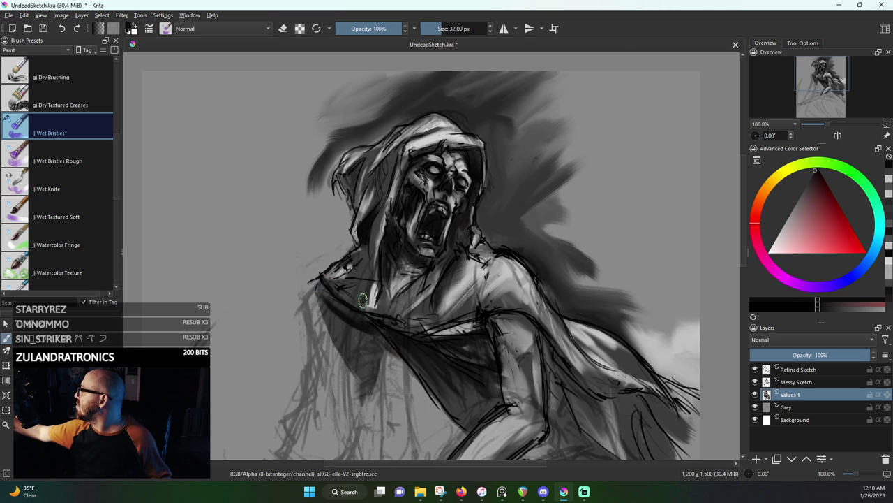
# Paint near-black along the chest wrap's upper edge and darken the background beside the hood's rear fold with a sampled dark grey
pyautogui.keyDown('ctrl'); pyautogui.click(402, 356); pyautogui.keyUp('ctrl')
pyautogui.moveTo(322, 285)
pyautogui.mouseDown()
pyautogui.moveTo(375, 331)
pyautogui.moveTo(328, 290)
pyautogui.mouseUp()
pyautogui.keyDown('ctrl'); pyautogui.click(376, 334); pyautogui.keyUp('ctrl')
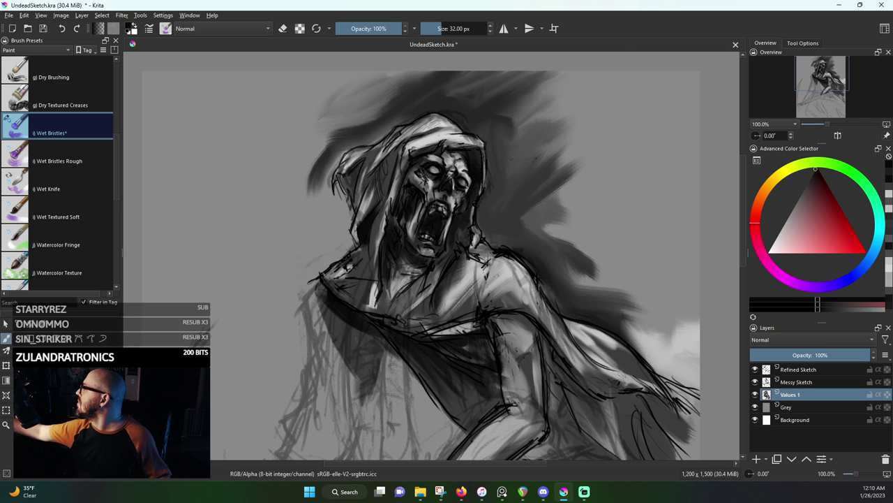
pyautogui.keyDown('ctrl'); pyautogui.click(356, 137); pyautogui.keyUp('ctrl')
pyautogui.moveTo(356, 137)
pyautogui.mouseDown()
pyautogui.moveTo(331, 183)
pyautogui.moveTo(342, 148)
pyautogui.moveTo(331, 172)
pyautogui.moveTo(336, 157)
pyautogui.moveTo(326, 183)
pyautogui.mouseUp()
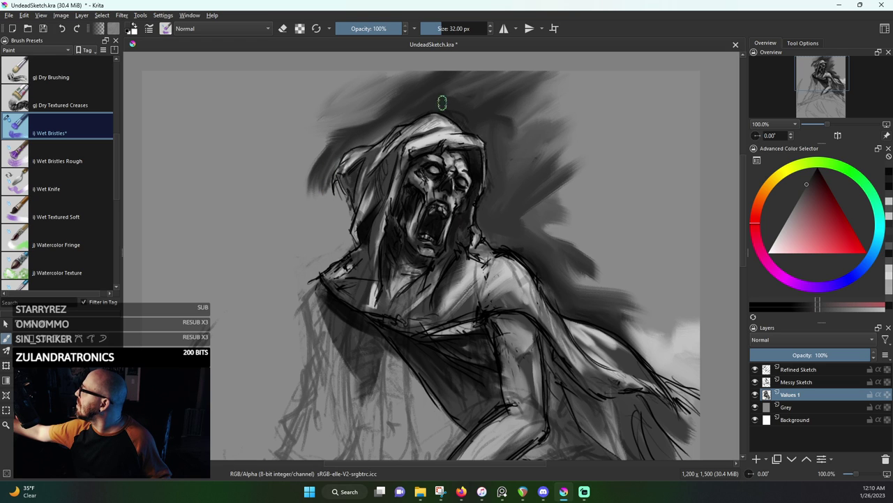
# Sample light and dark greys from the hood and shade the folds along its side and crown
pyautogui.keyDown('ctrl'); pyautogui.click(446, 158); pyautogui.keyUp('ctrl')
pyautogui.moveTo(362, 153)
pyautogui.mouseDown()
pyautogui.moveTo(346, 157)
pyautogui.moveTo(389, 139)
pyautogui.mouseUp()
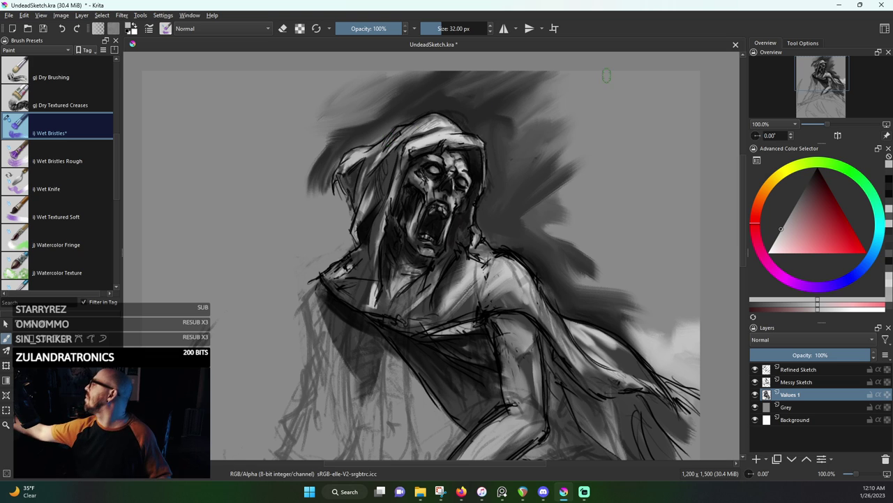
pyautogui.keyDown('ctrl'); pyautogui.click(388, 183); pyautogui.keyUp('ctrl')
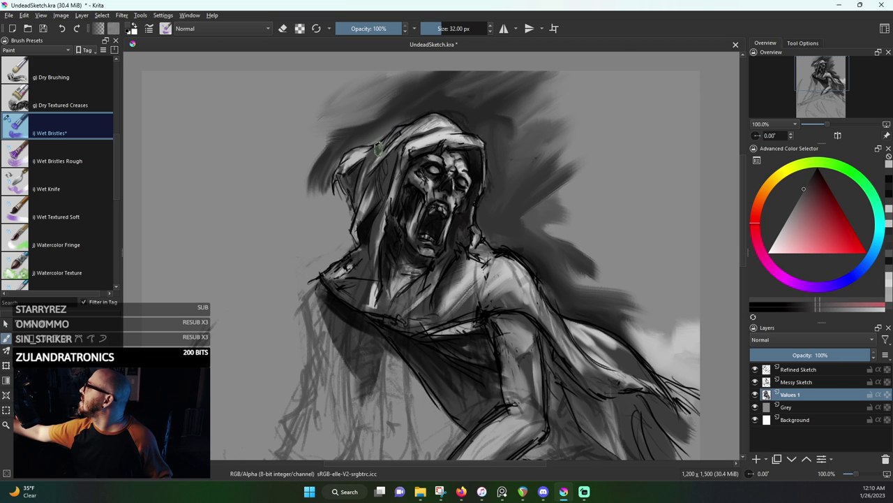
pyautogui.keyDown('ctrl'); pyautogui.click(390, 169); pyautogui.keyUp('ctrl')
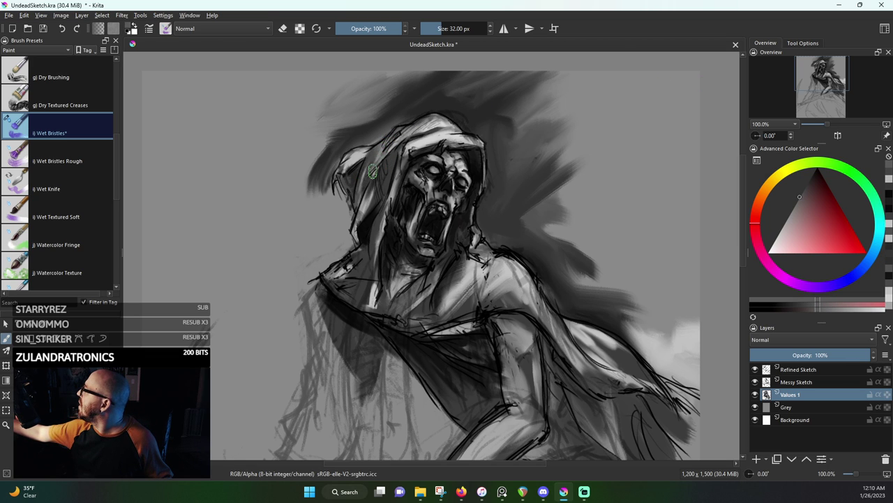
pyautogui.keyDown('ctrl'); pyautogui.click(412, 143); pyautogui.keyUp('ctrl')
pyautogui.keyDown('ctrl'); pyautogui.click(412, 143); pyautogui.keyUp('ctrl')
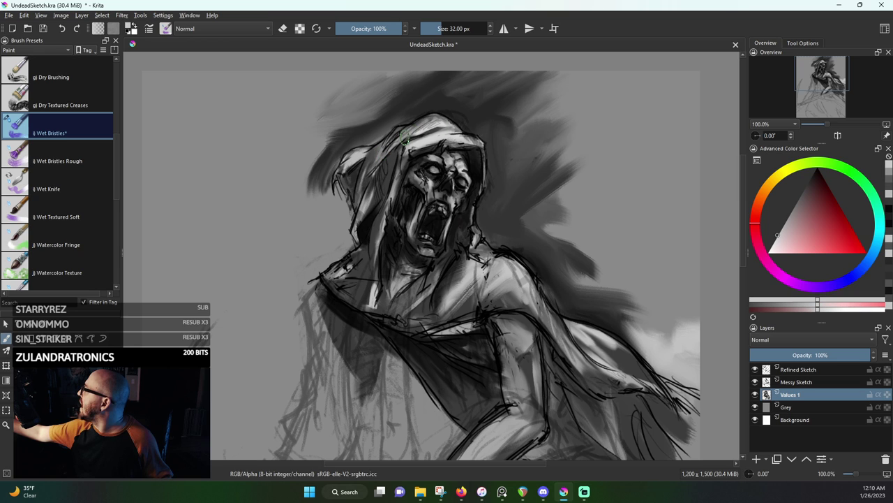
# Sample dark and light greys around the hood to refine its crown and darken the background along its front edge
pyautogui.keyDown('ctrl'); pyautogui.click(466, 106); pyautogui.keyUp('ctrl')
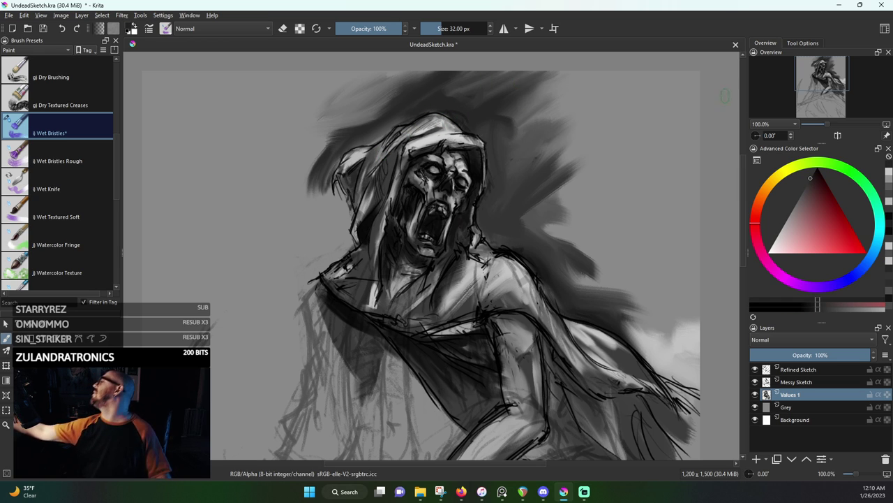
pyautogui.keyDown('ctrl'); pyautogui.click(413, 140); pyautogui.keyUp('ctrl')
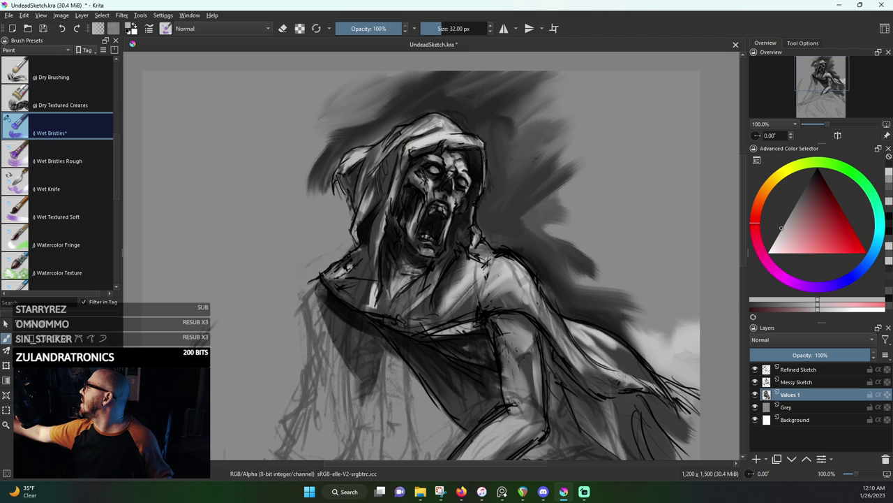
pyautogui.keyDown('ctrl'); pyautogui.click(406, 143); pyautogui.keyUp('ctrl')
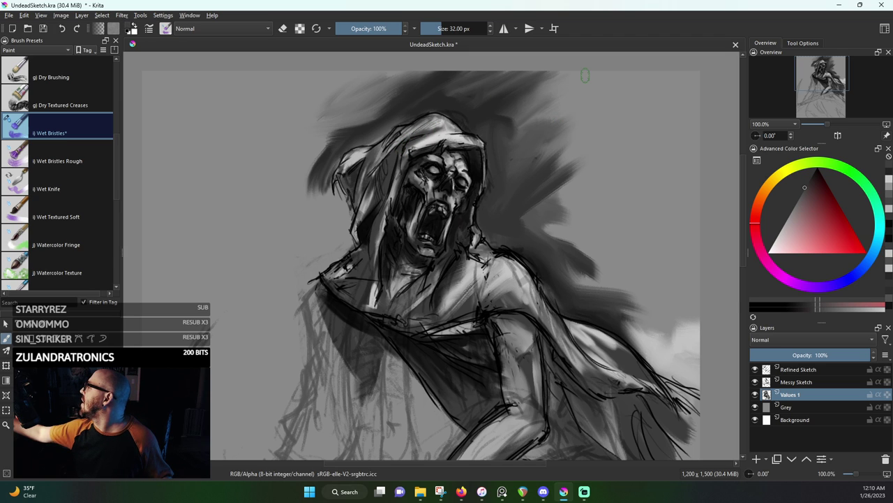
pyautogui.keyDown('ctrl'); pyautogui.click(488, 170); pyautogui.keyUp('ctrl')
pyautogui.moveTo(488, 174); pyautogui.dragTo(480, 216)
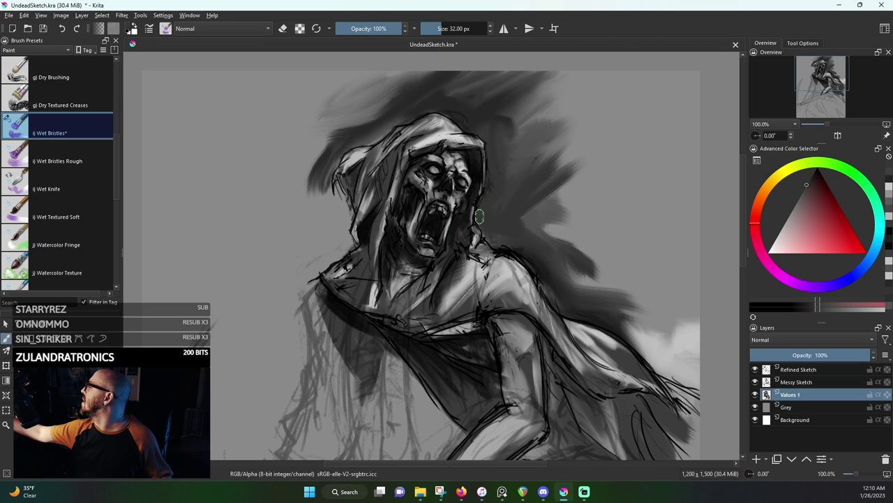
# Sample a light grey from the chest, reduce the brush to 14 px, and lighten the hood's front edge beside the jaw
pyautogui.keyDown('ctrl'); pyautogui.click(471, 275); pyautogui.keyUp('ctrl')
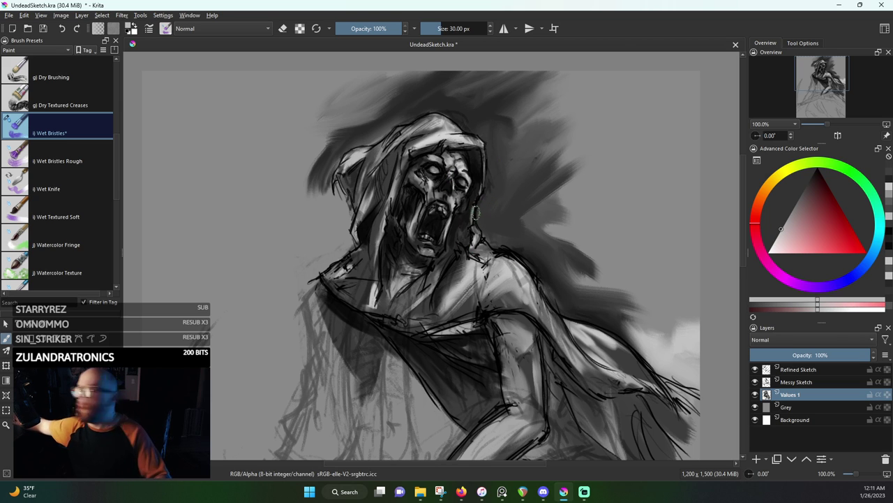
pyautogui.press('[')
pyautogui.press('[')
pyautogui.press('[')
pyautogui.moveTo(472, 216); pyautogui.dragTo(473, 203)
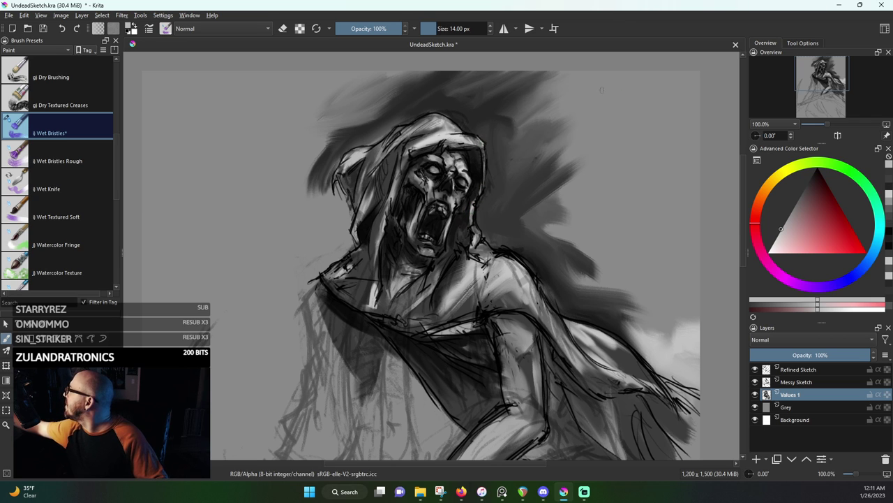
# Pick near-white, paint highlights on the hood's brim and down the nose, and reduce the brush to 10 px
pyautogui.click(778, 243)
pyautogui.click(769, 252)
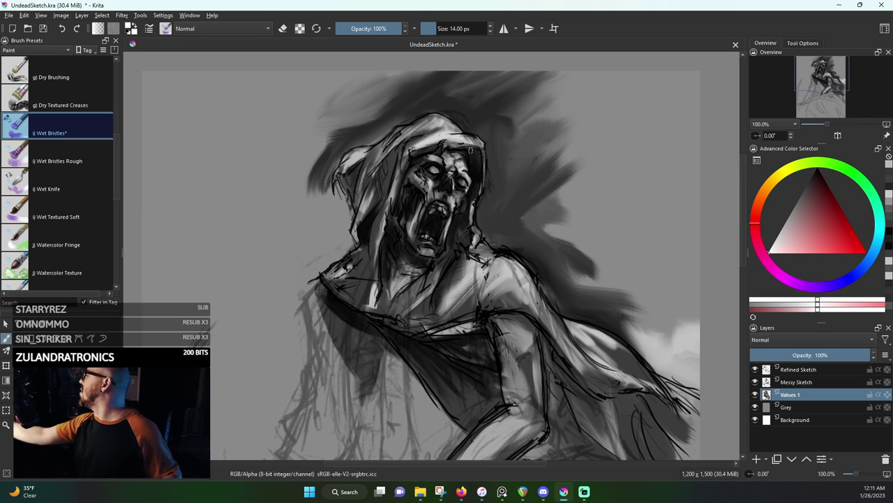
pyautogui.moveTo(462, 143); pyautogui.dragTo(441, 139)
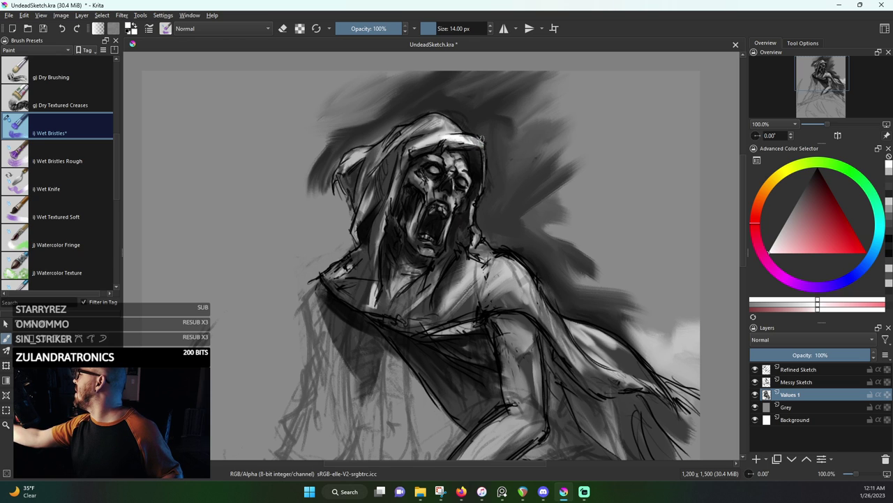
pyautogui.moveTo(465, 170); pyautogui.dragTo(459, 176)
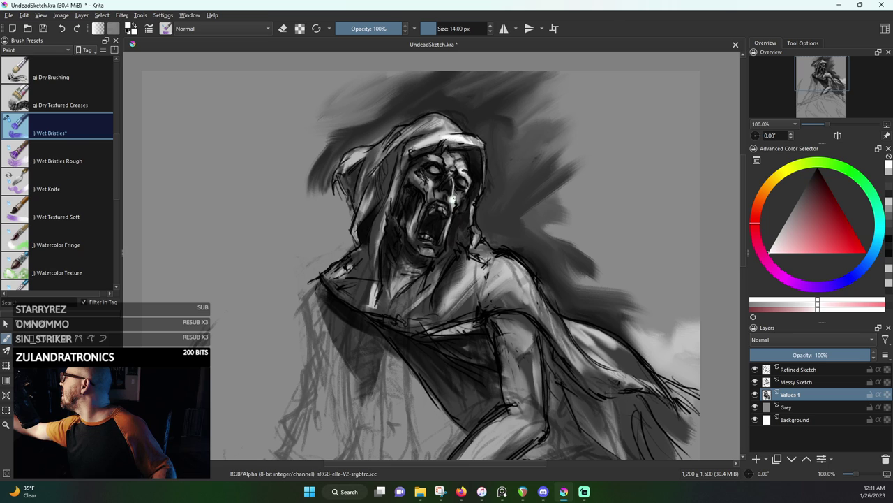
pyautogui.press('[')
pyautogui.press('[')
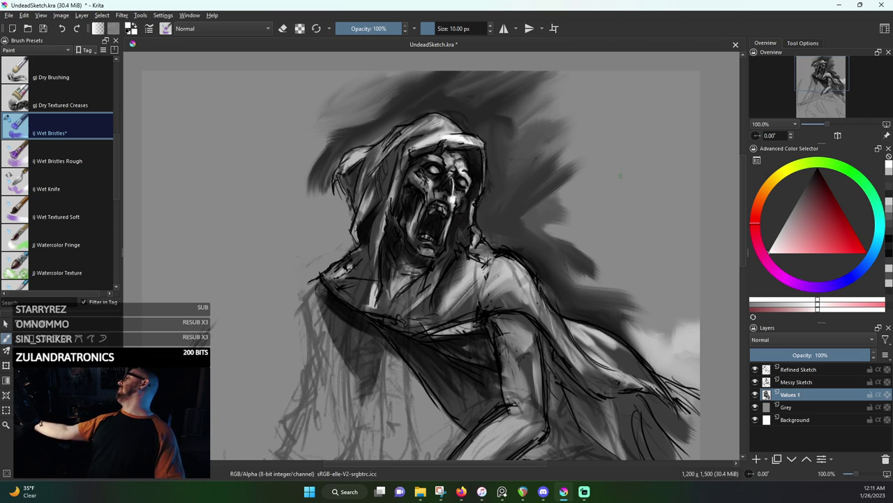
# Sample near-black and dark greys from the face and hood, and refine the shading inside and around the open mouth
pyautogui.keyDown('ctrl'); pyautogui.click(475, 174); pyautogui.keyUp('ctrl')
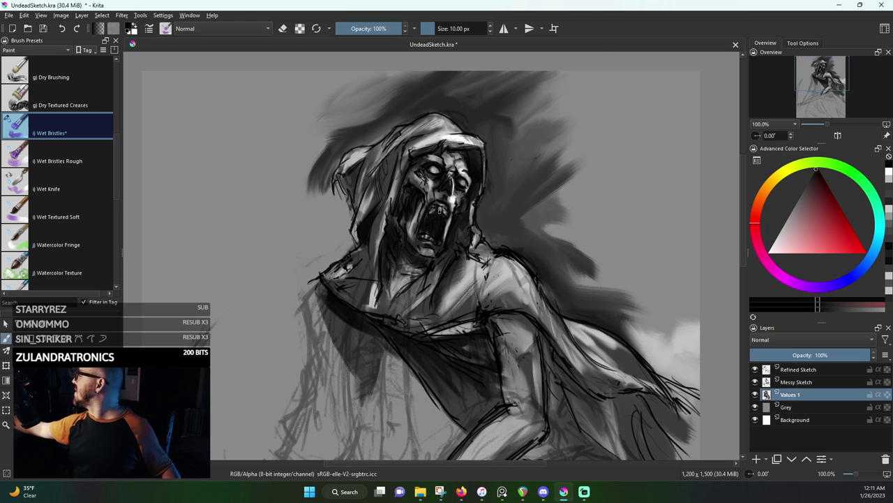
pyautogui.keyDown('ctrl'); pyautogui.click(417, 168); pyautogui.keyUp('ctrl')
pyautogui.keyDown('ctrl'); pyautogui.click(413, 207); pyautogui.keyUp('ctrl')
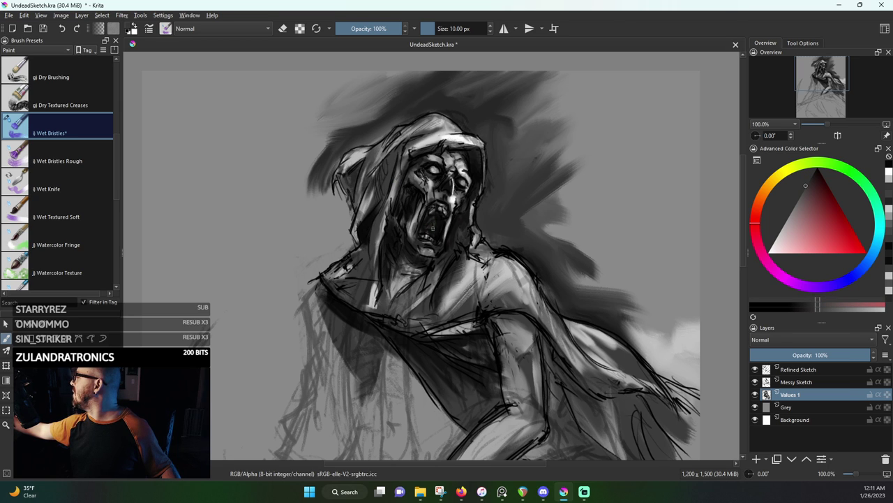
pyautogui.click(438, 226)
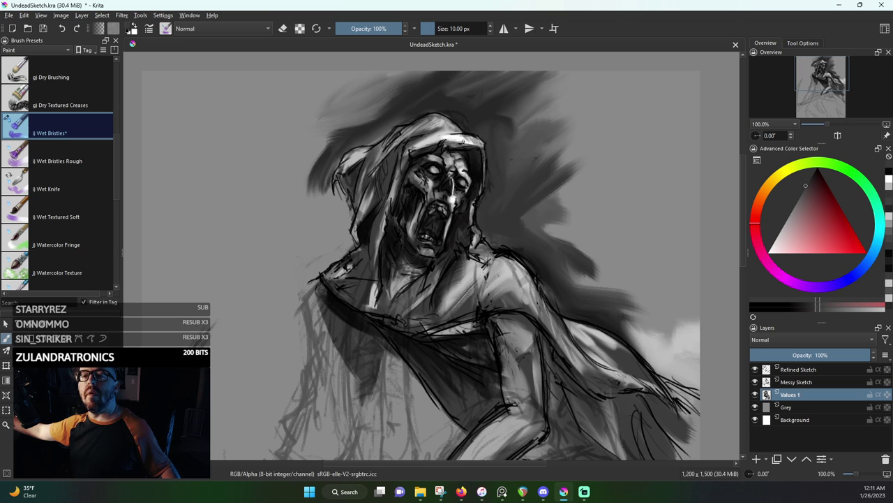
pyautogui.keyDown('ctrl'); pyautogui.click(479, 203); pyautogui.keyUp('ctrl')
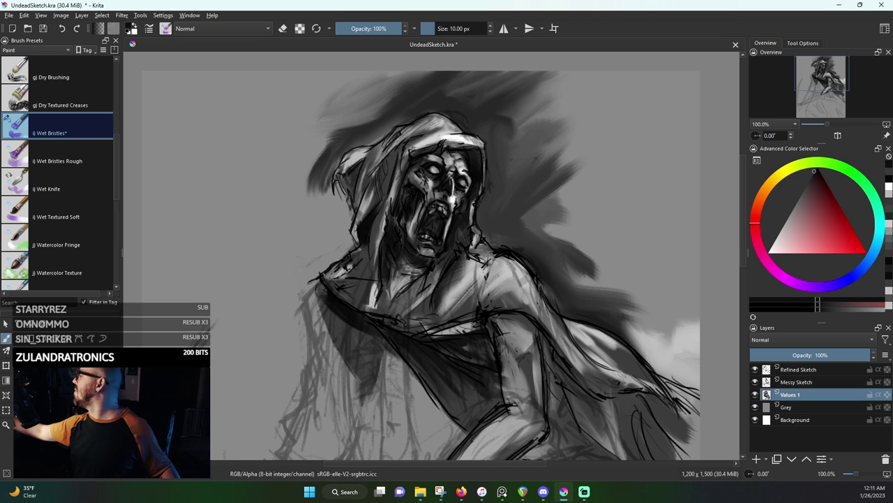
# Lighten the brush colour and sample light greys from the hood for strokes on its crown and brim
pyautogui.press('l')
pyautogui.press('l')
pyautogui.press('l')
pyautogui.press('l')
pyautogui.press('l')
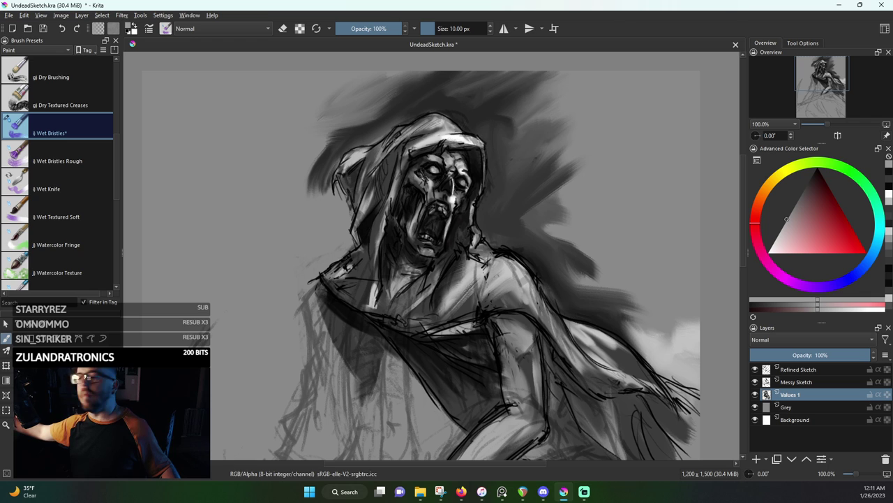
pyautogui.press('l')
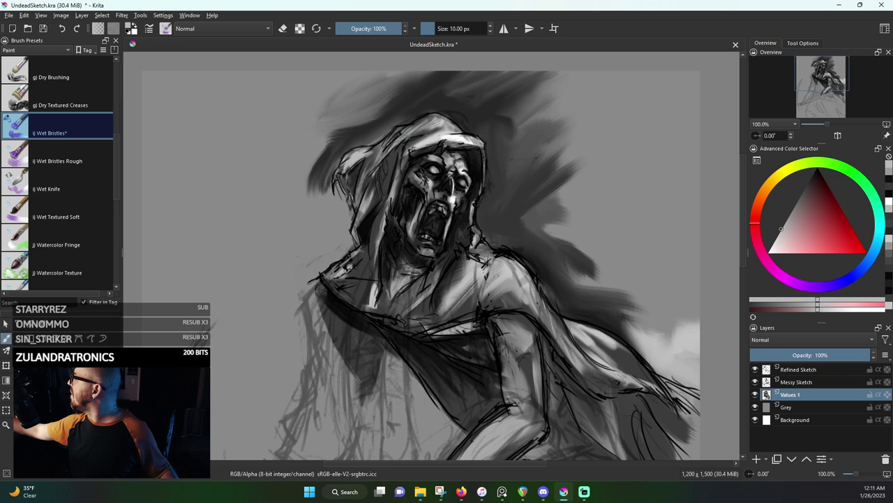
pyautogui.keyDown('ctrl'); pyautogui.click(438, 125); pyautogui.keyUp('ctrl')
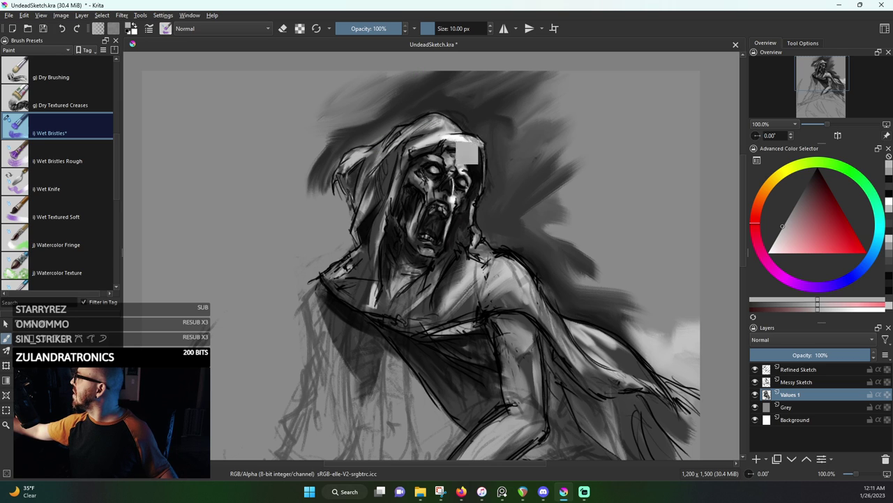
pyautogui.keyDown('ctrl'); pyautogui.click(433, 138); pyautogui.keyUp('ctrl')
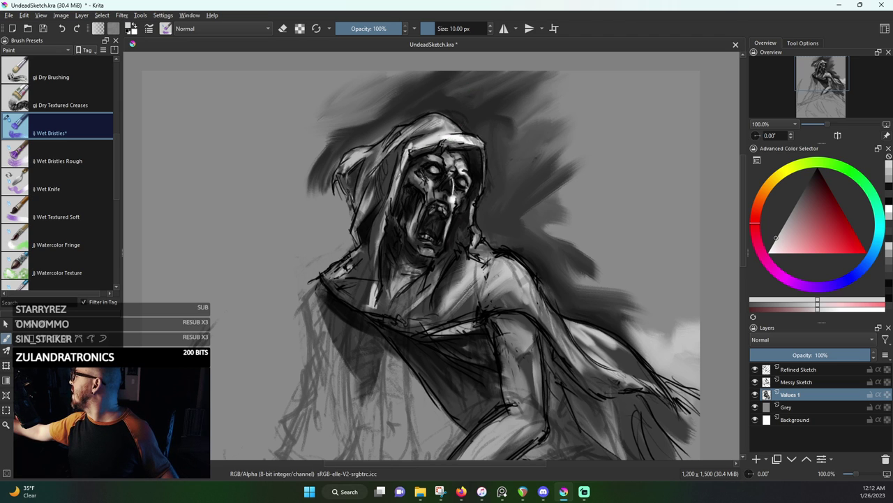
# Sample greys around the forehead and hood brim, and add bright highlight strokes to the hood's crown
pyautogui.keyDown('ctrl'); pyautogui.click(447, 146); pyautogui.keyUp('ctrl')
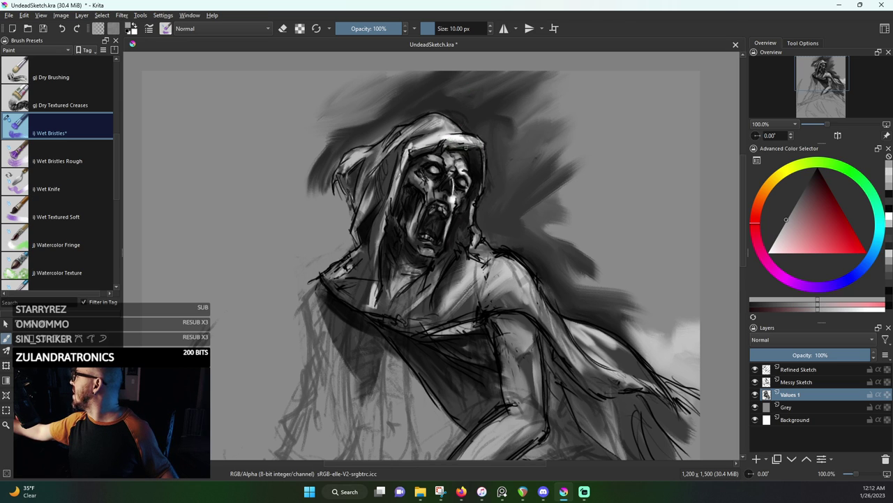
pyautogui.keyDown('ctrl'); pyautogui.click(429, 147); pyautogui.keyUp('ctrl')
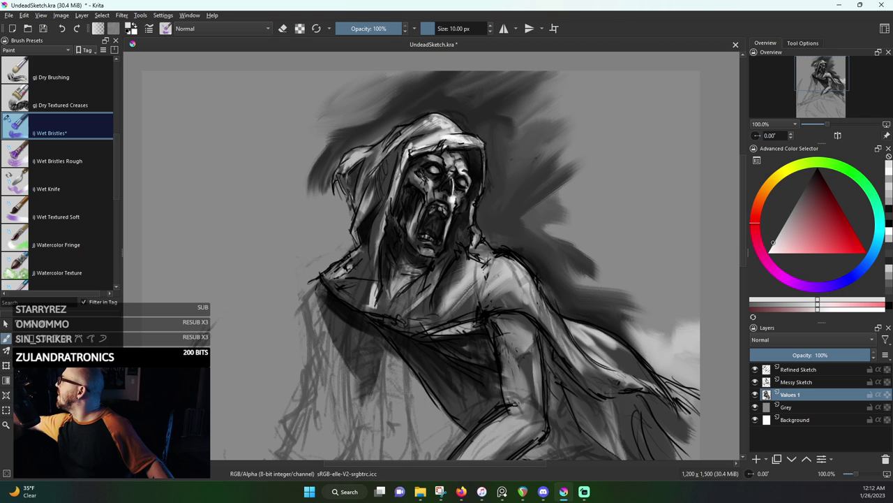
pyautogui.keyDown('ctrl'); pyautogui.click(445, 160); pyautogui.keyUp('ctrl')
pyautogui.keyDown('ctrl'); pyautogui.click(419, 142); pyautogui.keyUp('ctrl')
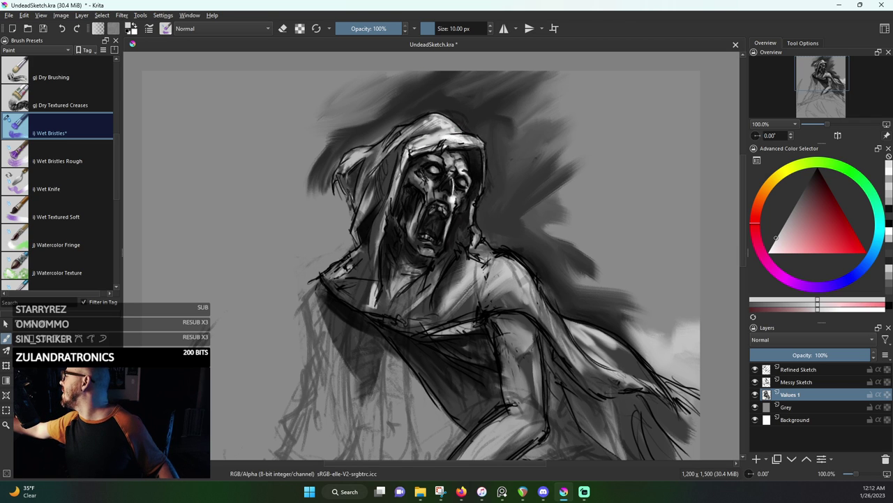
pyautogui.keyDown('ctrl'); pyautogui.click(416, 133); pyautogui.keyUp('ctrl')
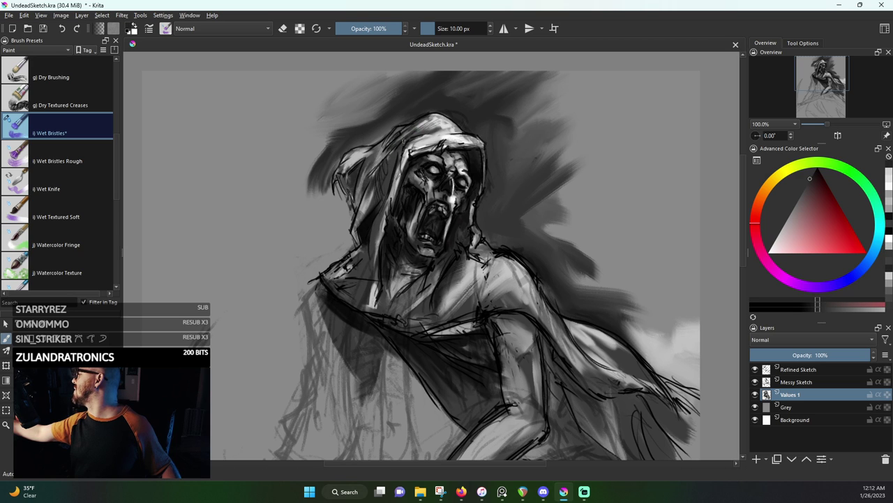
# Darken the hood's crown above the brim with dark grey strokes, enlarging the brush to 15 px
pyautogui.moveTo(403, 140)
pyautogui.mouseDown()
pyautogui.moveTo(433, 122)
pyautogui.moveTo(442, 127)
pyautogui.mouseUp()
pyautogui.press(']')
pyautogui.press(']')
pyautogui.press(']')
pyautogui.press(']')
pyautogui.press(']')
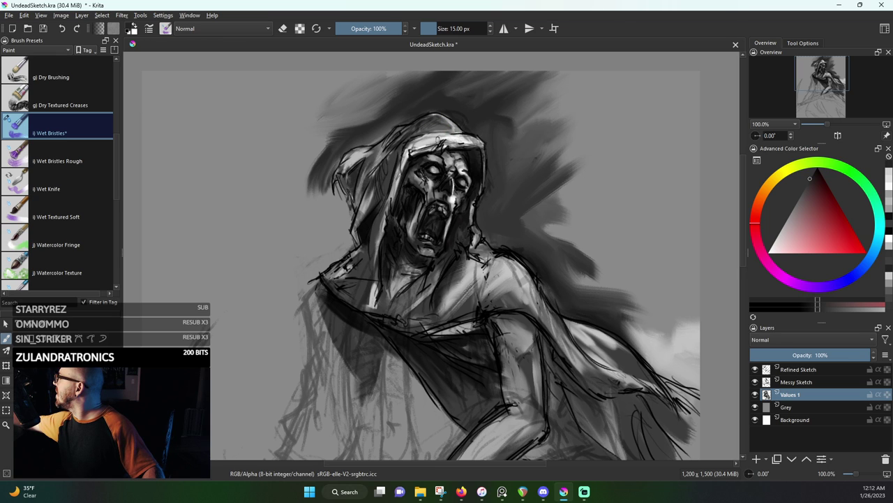
pyautogui.moveTo(416, 152)
pyautogui.mouseDown()
pyautogui.moveTo(438, 148)
pyautogui.moveTo(418, 145)
pyautogui.moveTo(427, 139)
pyautogui.moveTo(441, 144)
pyautogui.moveTo(405, 167)
pyautogui.moveTo(446, 132)
pyautogui.mouseUp()
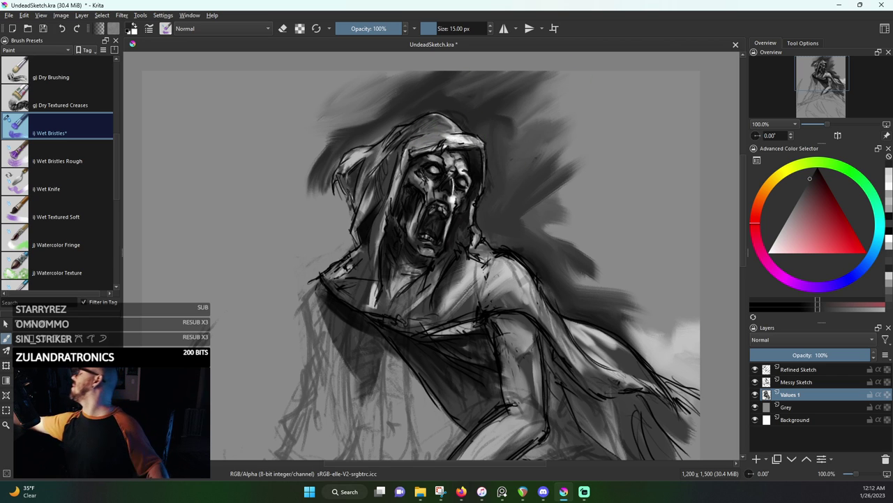
# Sample near-black, near-white and mid grey to refine the cheek shading and the hood's inner edge beside the face
pyautogui.keyDown('ctrl'); pyautogui.click(472, 180); pyautogui.keyUp('ctrl')
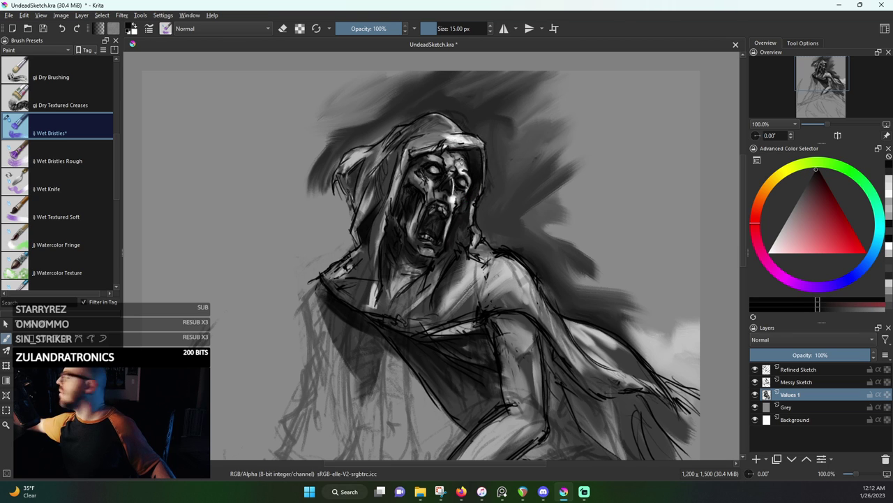
pyautogui.press('ctrl')
pyautogui.keyDown('ctrl'); pyautogui.click(466, 210); pyautogui.keyUp('ctrl')
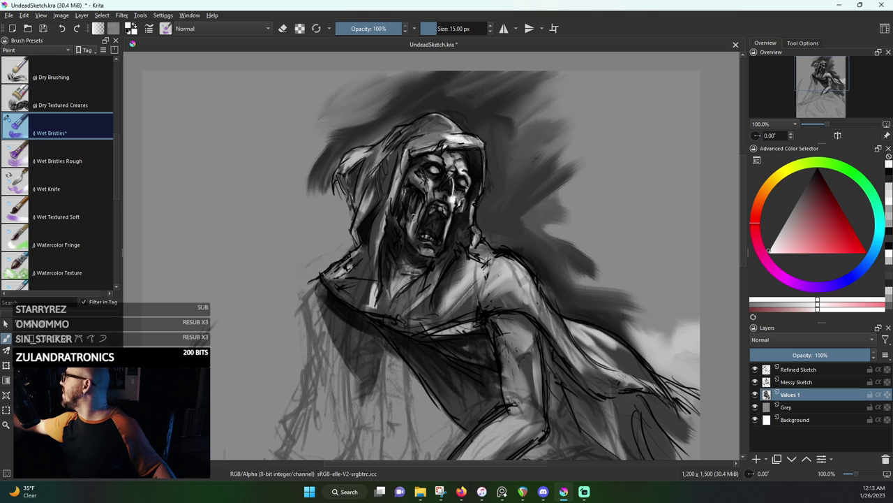
pyautogui.keyDown('ctrl'); pyautogui.click(408, 187); pyautogui.keyUp('ctrl')
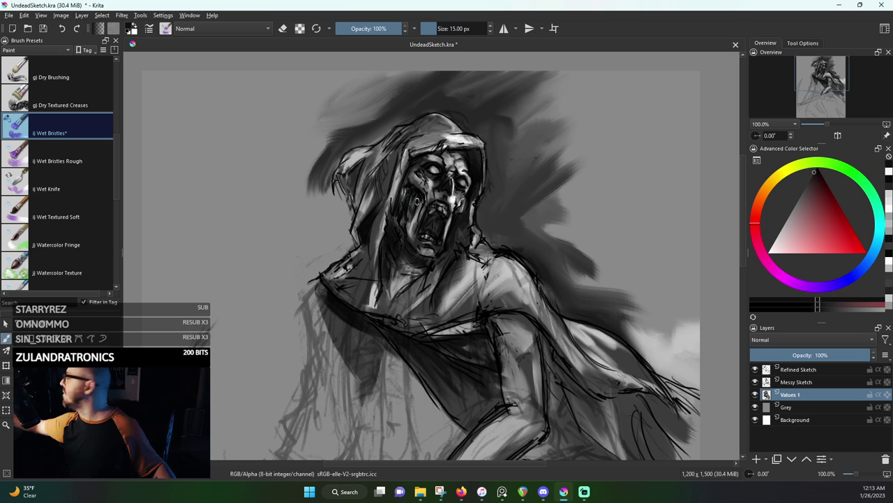
pyautogui.keyDown('ctrl'); pyautogui.click(416, 230); pyautogui.keyUp('ctrl')
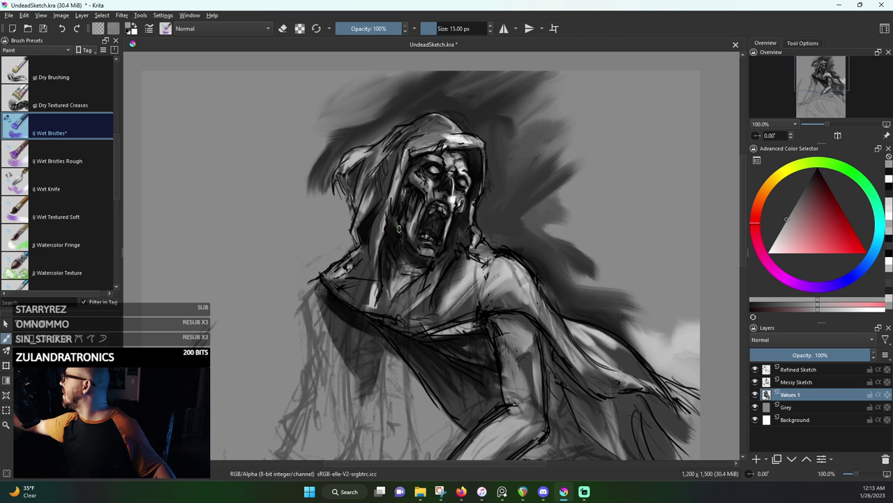
pyautogui.moveTo(398, 228); pyautogui.dragTo(398, 200)
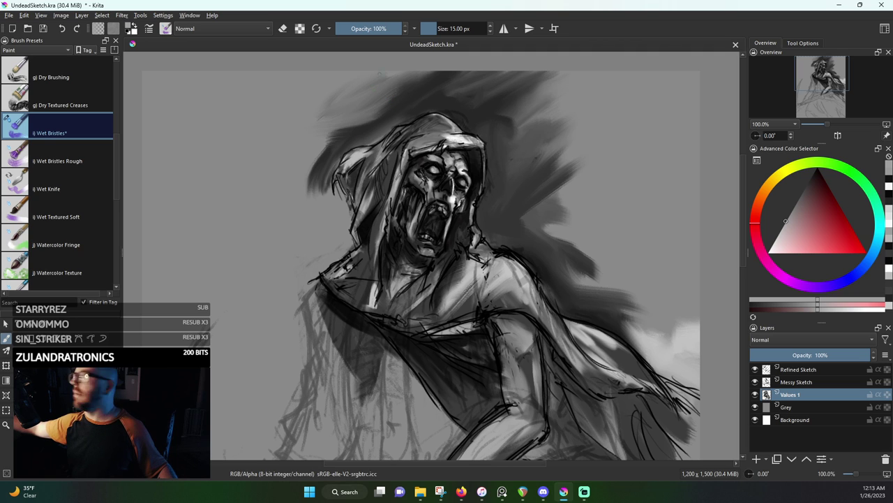
# Sample light grey and near-black from the hood's back folds and refine their shading with a dark stroke
pyautogui.keyDown('ctrl'); pyautogui.click(353, 161); pyautogui.keyUp('ctrl')
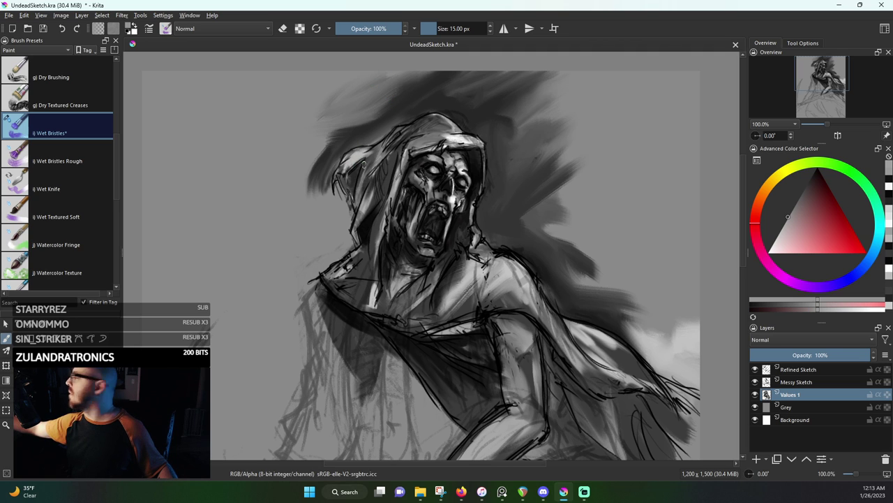
pyautogui.keyDown('ctrl'); pyautogui.click(365, 222); pyautogui.keyUp('ctrl')
pyautogui.moveTo(356, 189)
pyautogui.mouseDown()
pyautogui.moveTo(365, 157)
pyautogui.moveTo(352, 198)
pyautogui.moveTo(359, 208)
pyautogui.moveTo(350, 201)
pyautogui.moveTo(353, 175)
pyautogui.mouseUp()
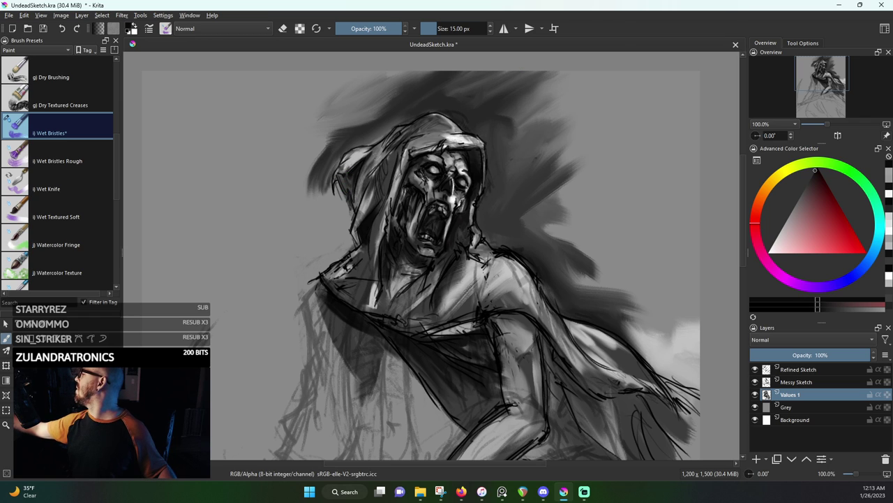
pyautogui.keyDown('ctrl'); pyautogui.click(358, 158); pyautogui.keyUp('ctrl')
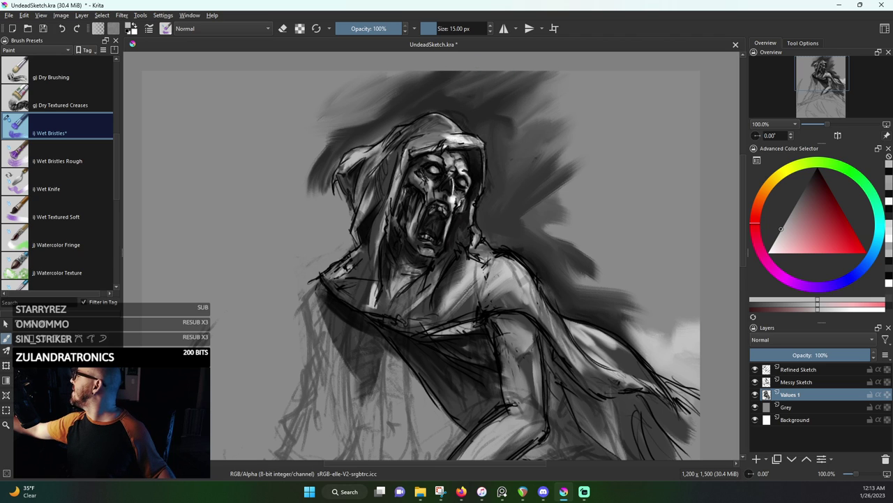
# Touch up the hood's crown with sampled mid grey and darken the neck below the jaw with near-black
pyautogui.keyDown('ctrl'); pyautogui.click(460, 126); pyautogui.keyUp('ctrl')
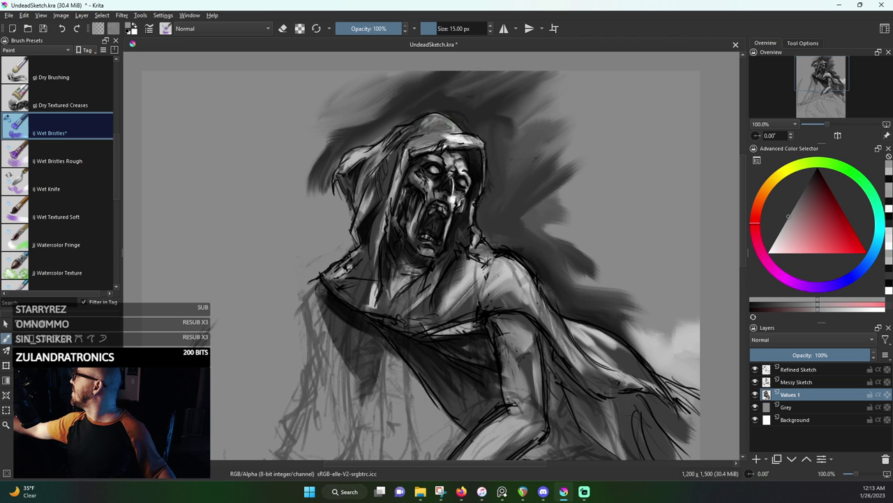
pyautogui.moveTo(448, 124); pyautogui.dragTo(444, 125)
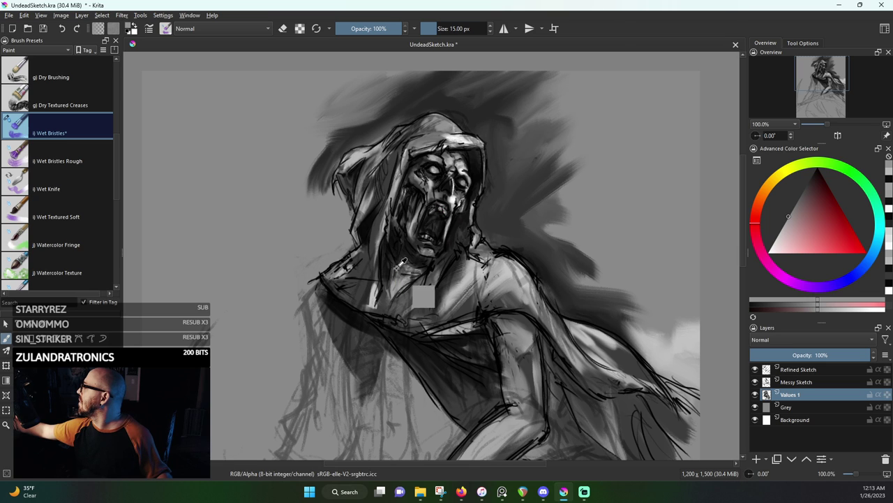
pyautogui.keyDown('ctrl'); pyautogui.click(397, 253); pyautogui.keyUp('ctrl')
pyautogui.moveTo(398, 264); pyautogui.dragTo(394, 283)
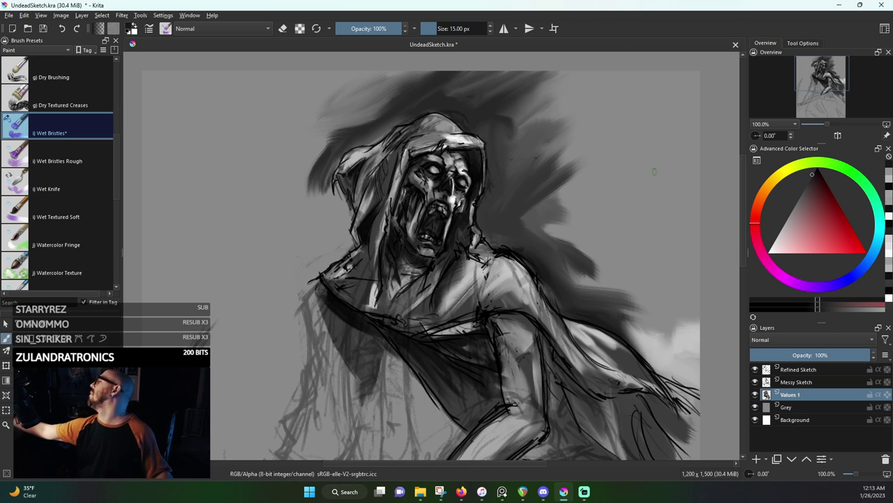
# Paint sampled light grey strokes on the drapery trailing behind the bent leg, and hide the Messy Sketch layer
pyautogui.moveTo(579, 249); pyautogui.dragTo(483, 166)
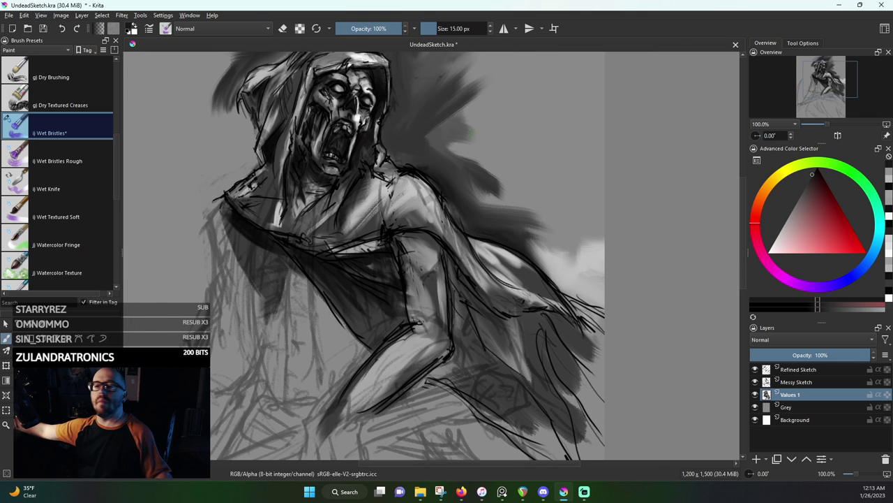
pyautogui.keyDown('ctrl'); pyautogui.click(429, 246); pyautogui.keyUp('ctrl')
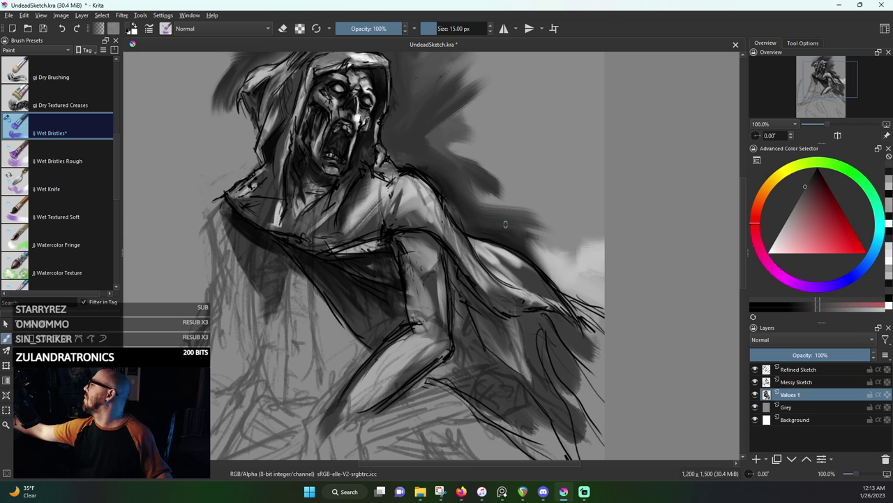
pyautogui.keyDown('ctrl'); pyautogui.click(479, 275); pyautogui.keyUp('ctrl')
pyautogui.moveTo(489, 283)
pyautogui.mouseDown()
pyautogui.moveTo(530, 307)
pyautogui.moveTo(568, 308)
pyautogui.moveTo(502, 283)
pyautogui.moveTo(444, 209)
pyautogui.mouseUp()
pyautogui.moveTo(426, 269); pyautogui.dragTo(482, 361)
pyautogui.moveTo(462, 314); pyautogui.dragTo(501, 384)
pyautogui.moveTo(448, 341); pyautogui.dragTo(491, 378)
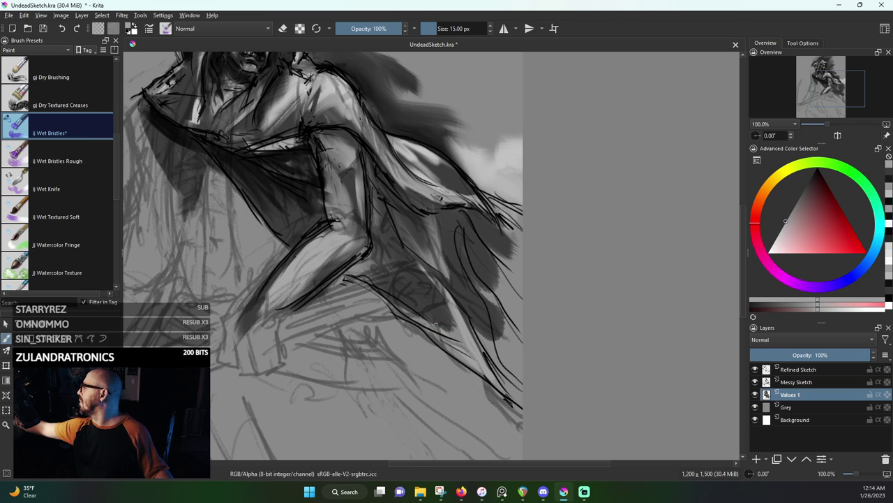
pyautogui.moveTo(435, 325)
pyautogui.mouseDown()
pyautogui.moveTo(395, 294)
pyautogui.moveTo(433, 328)
pyautogui.moveTo(447, 300)
pyautogui.moveTo(409, 252)
pyautogui.moveTo(436, 301)
pyautogui.mouseUp()
pyautogui.click(754, 382)
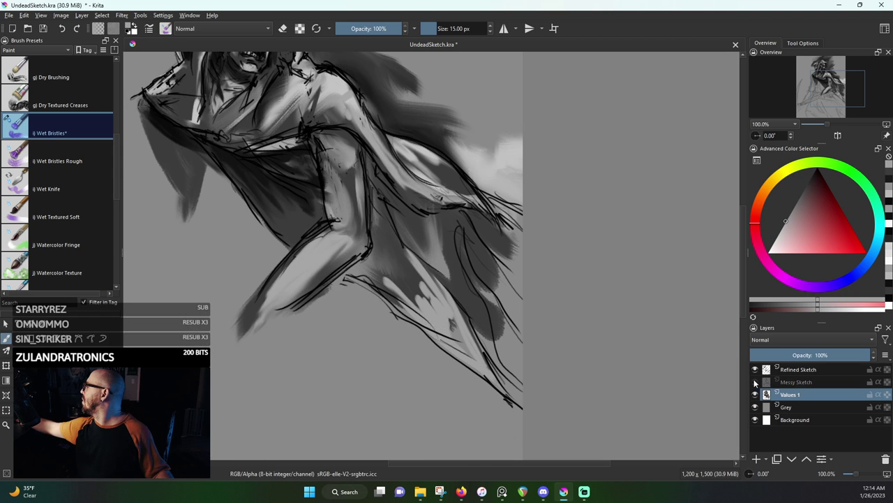
# Lighten the cloth over the back with grey, and deepen the background along the shoulder with a sampled near-black
pyautogui.moveTo(477, 253); pyautogui.dragTo(564, 382)
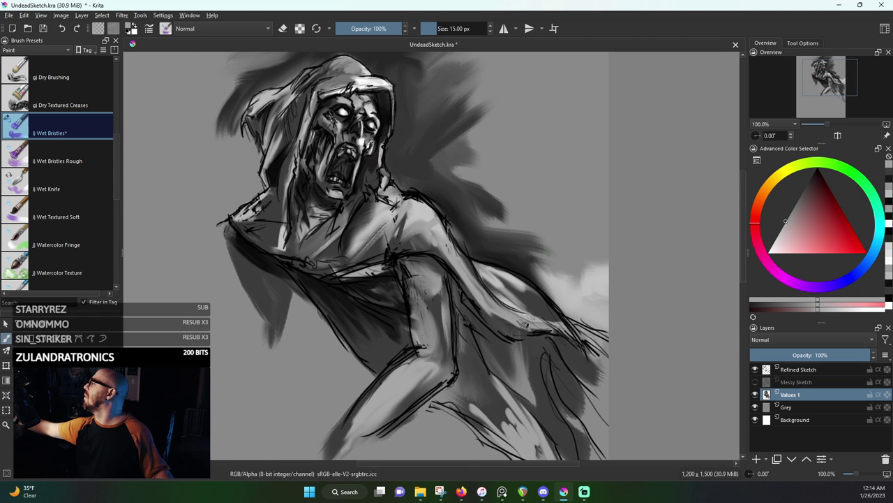
pyautogui.moveTo(519, 285); pyautogui.dragTo(554, 316)
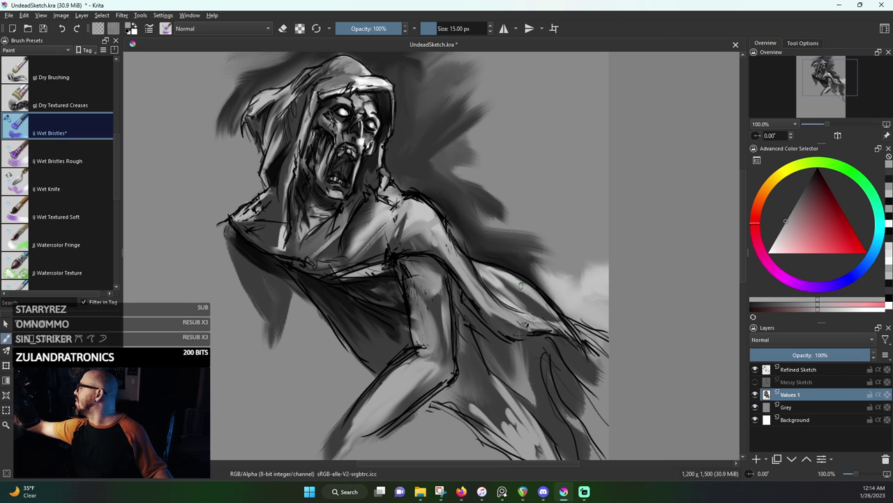
pyautogui.keyDown('ctrl'); pyautogui.click(461, 221); pyautogui.keyUp('ctrl')
pyautogui.keyDown('ctrl'); pyautogui.click(461, 220); pyautogui.keyUp('ctrl')
pyautogui.moveTo(435, 203); pyautogui.dragTo(456, 240)
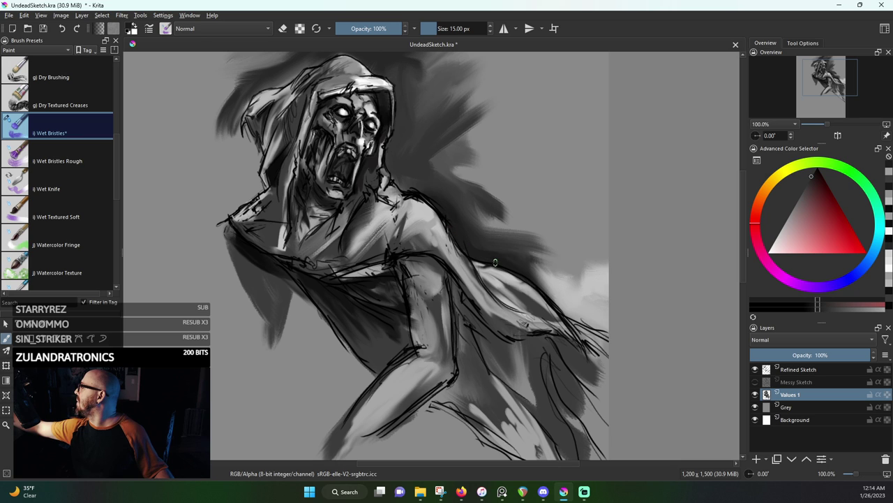
# Sample light and dark greys around the hood's brim and side edge to refine the brim's corner
pyautogui.keyDown('ctrl'); pyautogui.click(385, 178); pyautogui.keyUp('ctrl')
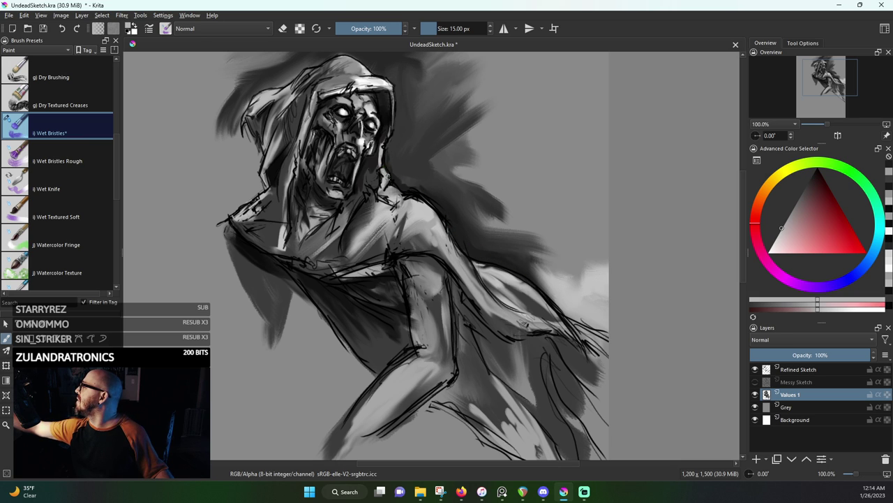
pyautogui.keyDown('ctrl'); pyautogui.click(383, 141); pyautogui.keyUp('ctrl')
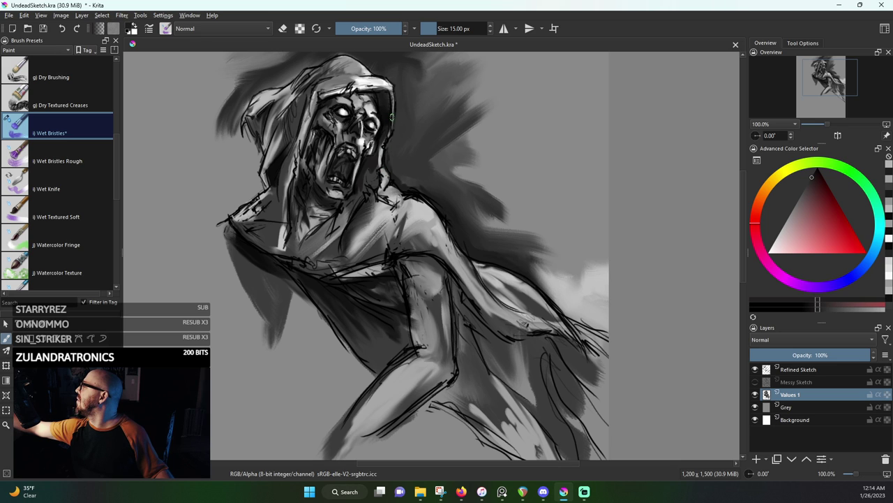
pyautogui.keyDown('ctrl'); pyautogui.click(381, 84); pyautogui.keyUp('ctrl')
pyautogui.moveTo(376, 86)
pyautogui.mouseDown()
pyautogui.moveTo(389, 89)
pyautogui.moveTo(380, 93)
pyautogui.mouseUp()
pyautogui.keyDown('ctrl'); pyautogui.click(379, 96); pyautogui.keyUp('ctrl')
pyautogui.keyDown('ctrl'); pyautogui.click(360, 92); pyautogui.keyUp('ctrl')
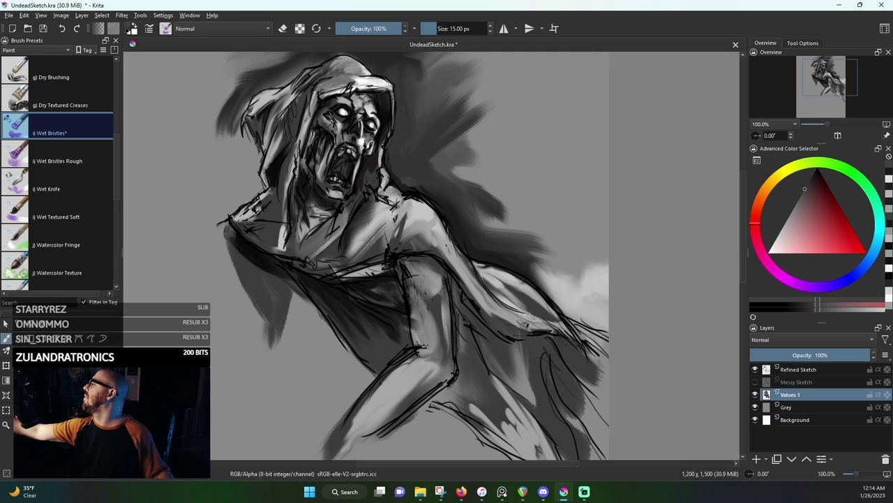
pyautogui.keyDown('ctrl'); pyautogui.click(381, 100); pyautogui.keyUp('ctrl')
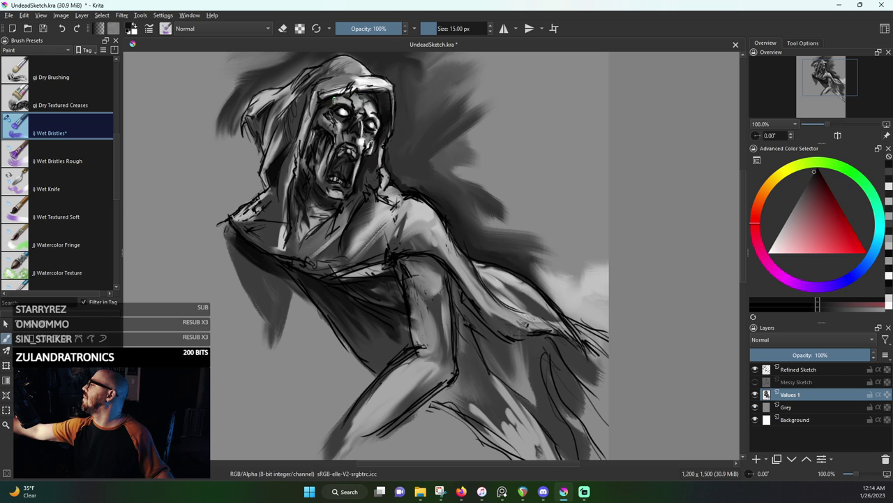
# Darken the forehead and the hood's interior beside the face, sampling greys and near-black from around them
pyautogui.moveTo(335, 100); pyautogui.dragTo(328, 107)
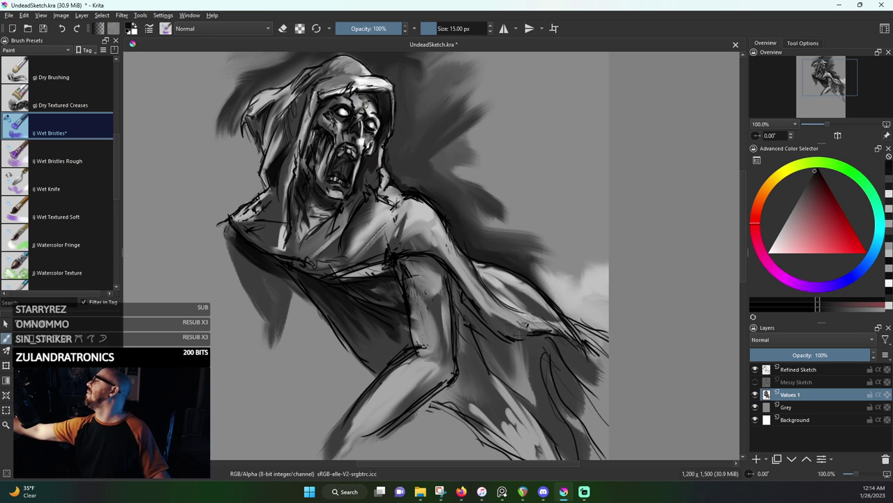
pyautogui.keyDown('ctrl'); pyautogui.click(359, 99); pyautogui.keyUp('ctrl')
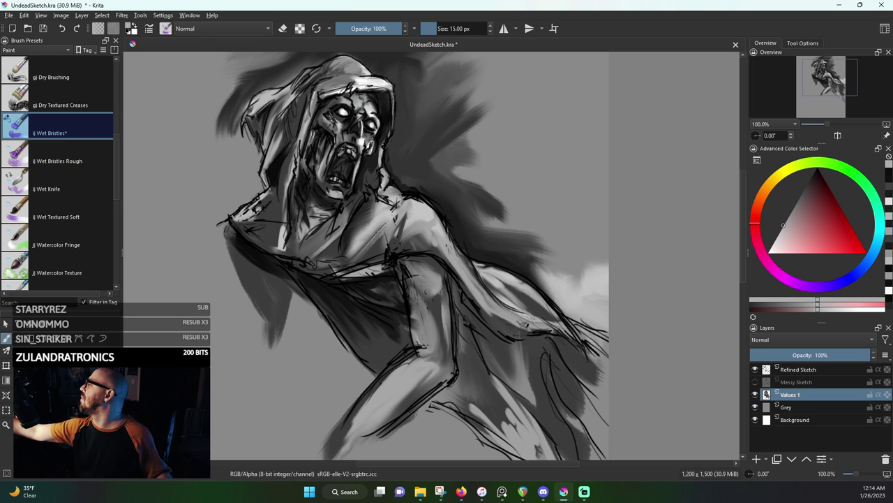
pyautogui.keyDown('ctrl'); pyautogui.click(391, 122); pyautogui.keyUp('ctrl')
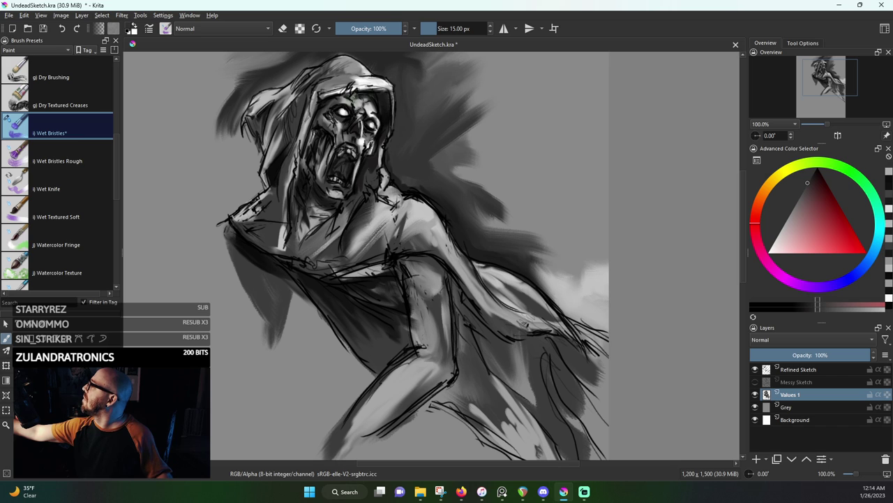
pyautogui.keyDown('ctrl'); pyautogui.click(323, 100); pyautogui.keyUp('ctrl')
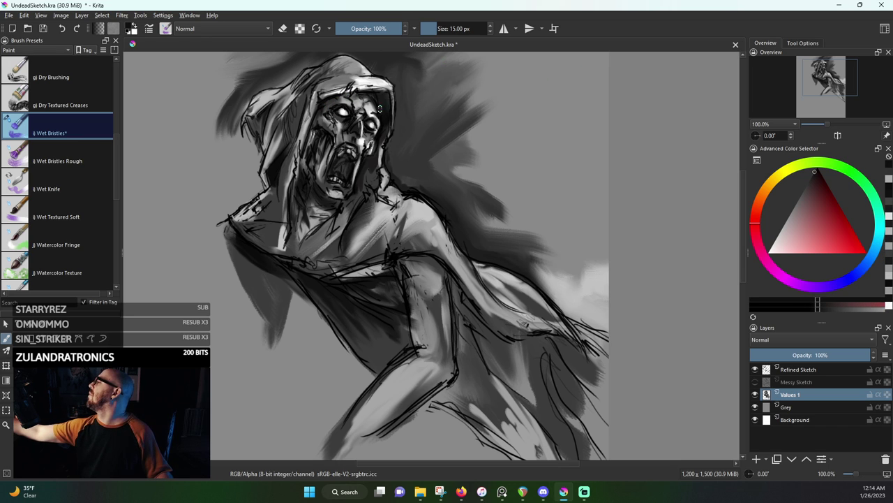
pyautogui.keyDown('ctrl'); pyautogui.click(382, 112); pyautogui.keyUp('ctrl')
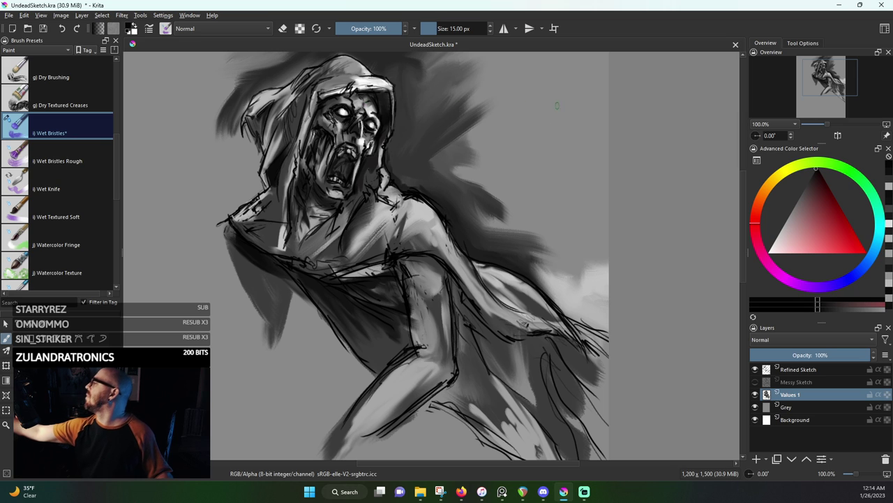
# Deepen the shadow beneath the hood's brim across the top of the forehead with sampled near-black
pyautogui.moveTo(506, 226); pyautogui.dragTo(566, 309)
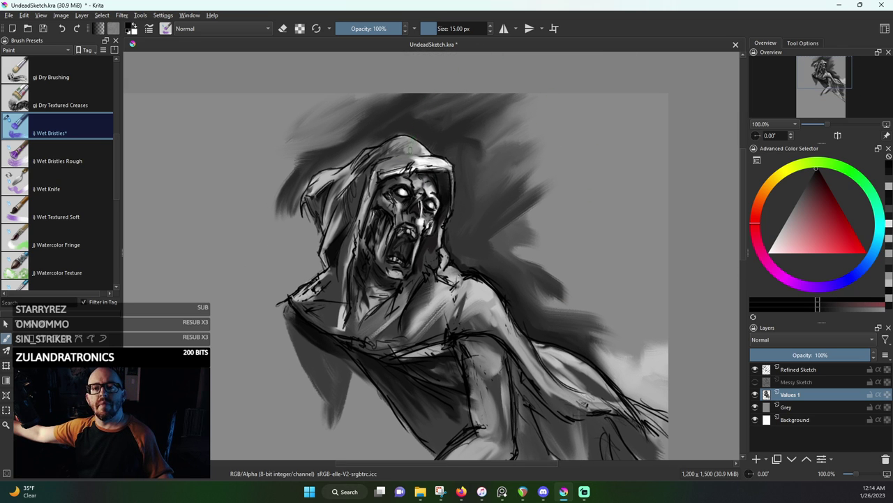
pyautogui.keyDown('ctrl'); pyautogui.click(425, 149); pyautogui.keyUp('ctrl')
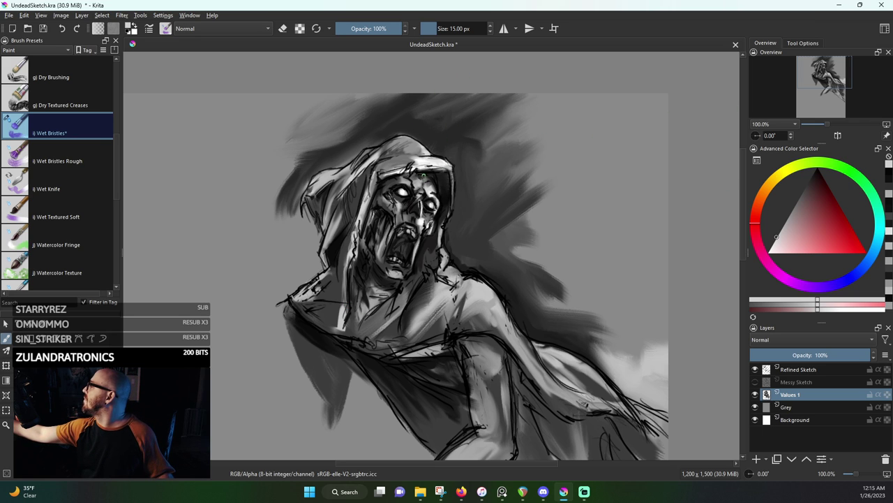
pyautogui.keyDown('ctrl'); pyautogui.click(447, 199); pyautogui.keyUp('ctrl')
pyautogui.keyDown('ctrl'); pyautogui.click(447, 199); pyautogui.keyUp('ctrl')
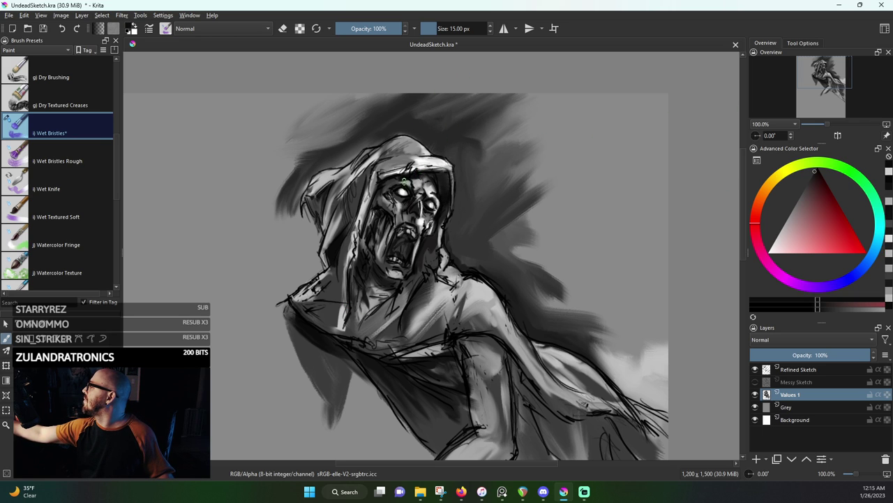
pyautogui.moveTo(400, 177)
pyautogui.mouseDown()
pyautogui.moveTo(384, 183)
pyautogui.moveTo(432, 175)
pyautogui.moveTo(419, 182)
pyautogui.moveTo(434, 185)
pyautogui.mouseUp()
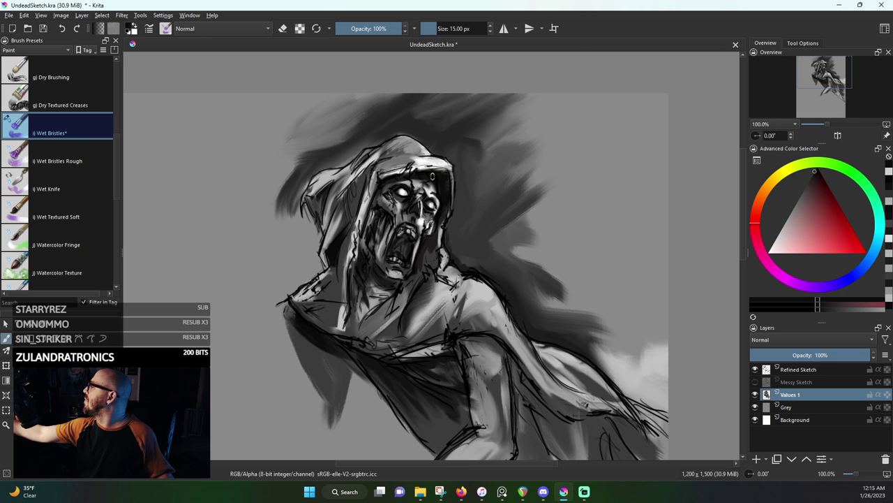
pyautogui.moveTo(432, 176); pyautogui.dragTo(446, 172)
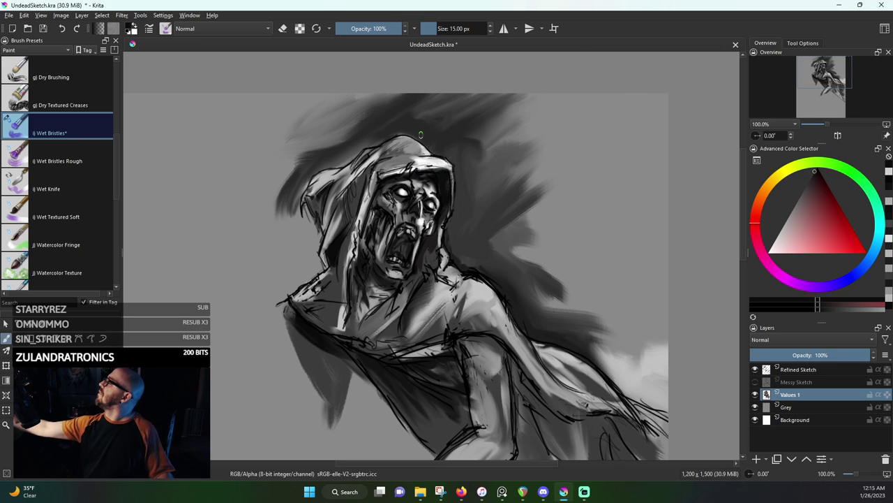
# Brighten the hood's brim with a near-white stroke, and sample dark and mid greys from the crown
pyautogui.keyDown('ctrl'); pyautogui.click(417, 160); pyautogui.keyUp('ctrl')
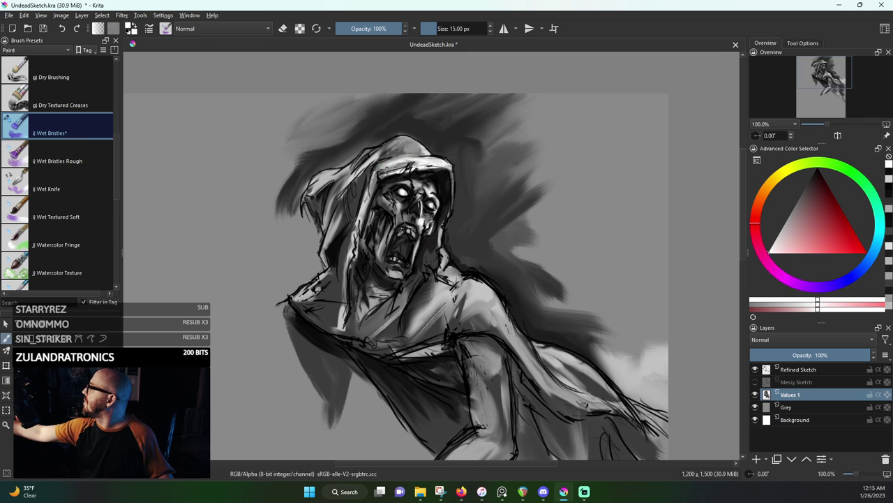
pyautogui.moveTo(383, 170); pyautogui.dragTo(412, 162)
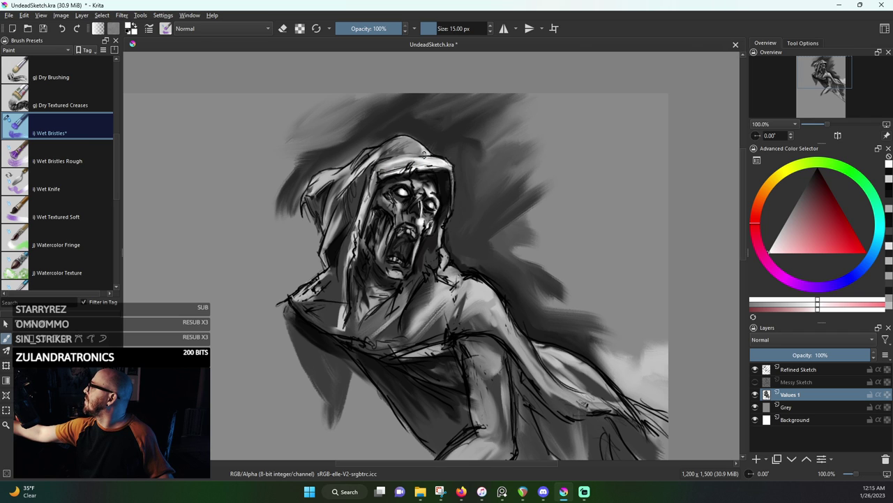
pyautogui.keyDown('ctrl'); pyautogui.click(423, 155); pyautogui.keyUp('ctrl')
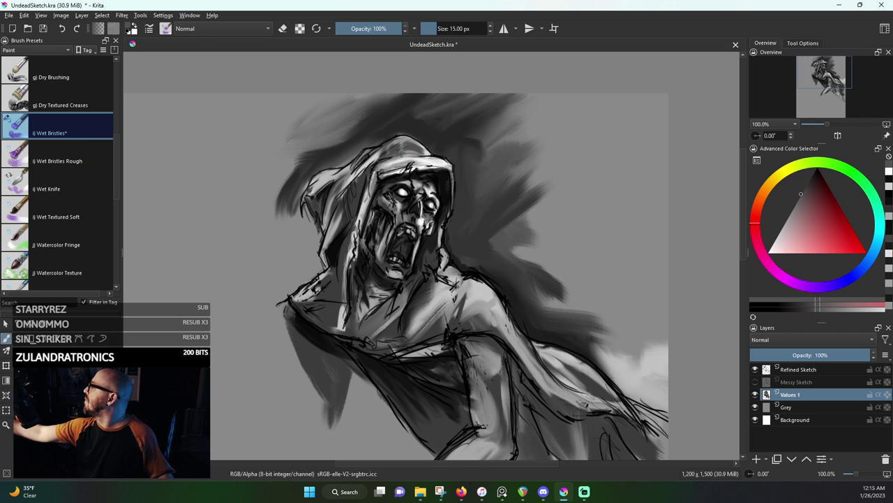
pyautogui.keyDown('ctrl'); pyautogui.click(421, 143); pyautogui.keyUp('ctrl')
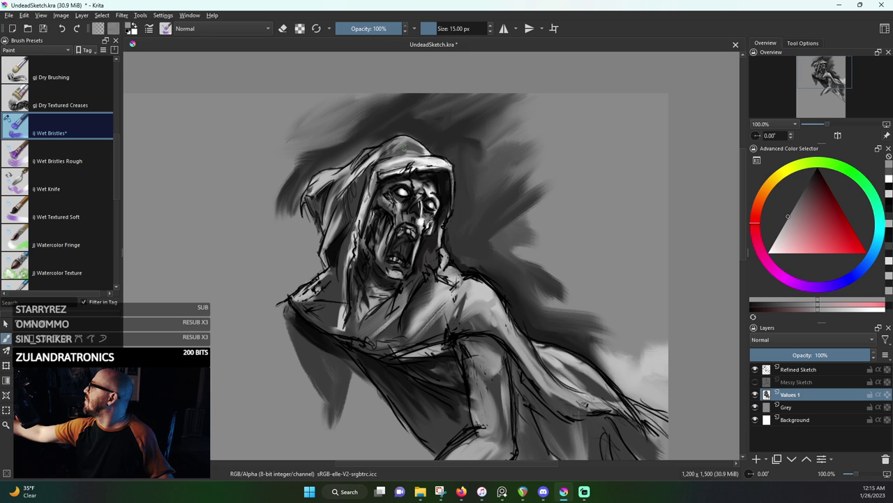
# Reduce the brush to 13 px and refine the hood's crown and upper edge with sampled grey strokes
pyautogui.press('[')
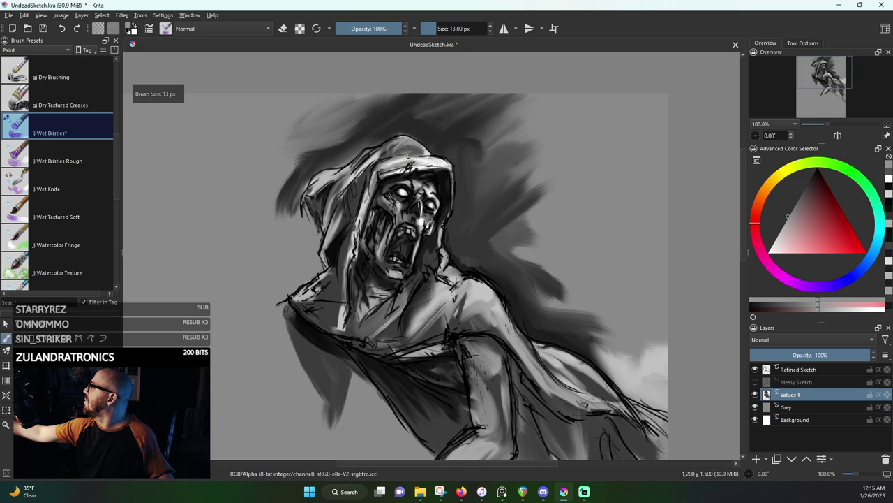
pyautogui.keyDown('ctrl'); pyautogui.click(408, 156); pyautogui.keyUp('ctrl')
pyautogui.moveTo(397, 147); pyautogui.dragTo(374, 167)
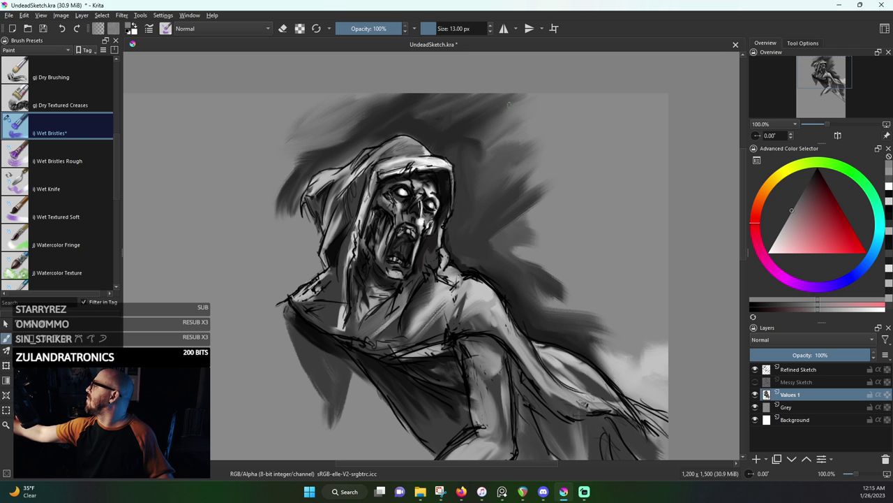
pyautogui.keyDown('ctrl'); pyautogui.click(428, 149); pyautogui.keyUp('ctrl')
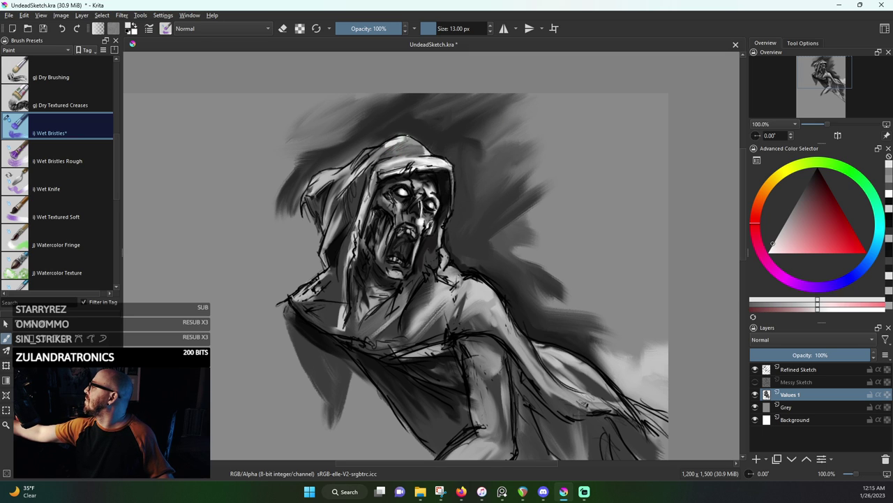
pyautogui.keyDown('ctrl'); pyautogui.click(408, 138); pyautogui.keyUp('ctrl')
pyautogui.moveTo(406, 139); pyautogui.dragTo(399, 140)
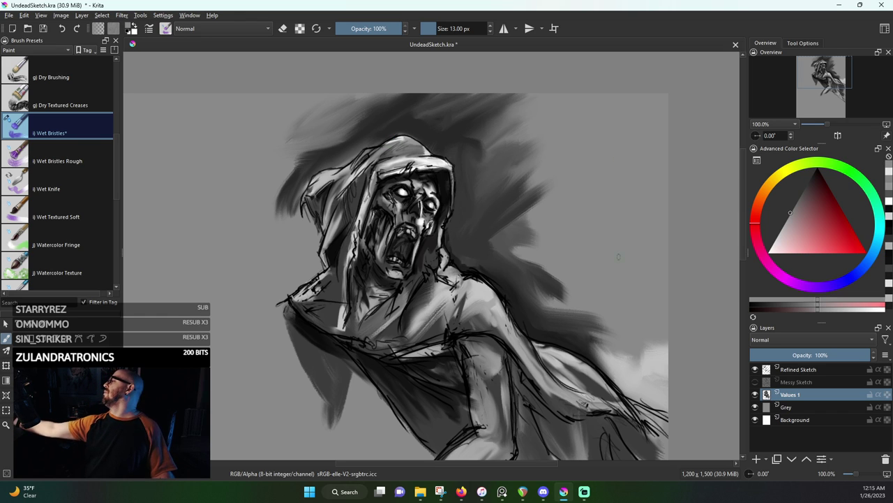
# Sample light and mid greys from the hood's brim, and deepen the fold beside the face with near-black
pyautogui.keyDown('ctrl'); pyautogui.click(419, 148); pyautogui.keyUp('ctrl')
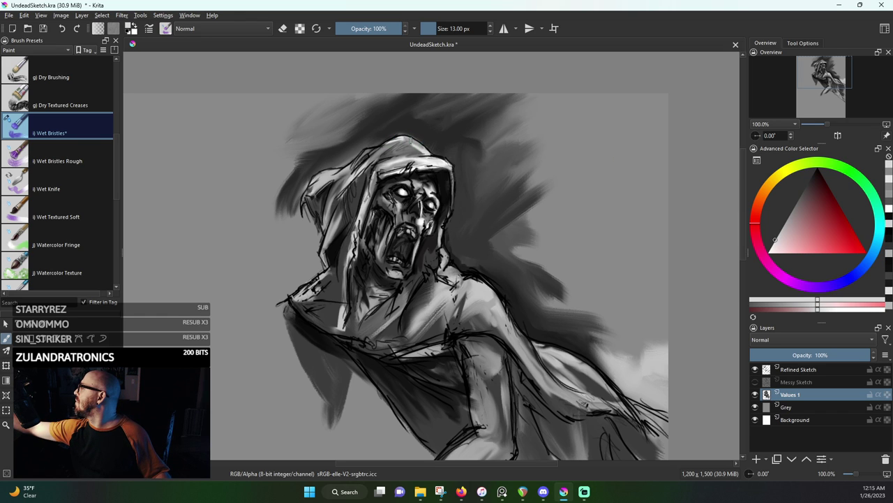
pyautogui.keyDown('ctrl'); pyautogui.click(418, 146); pyautogui.keyUp('ctrl')
pyautogui.keyDown('ctrl'); pyautogui.click(406, 159); pyautogui.keyUp('ctrl')
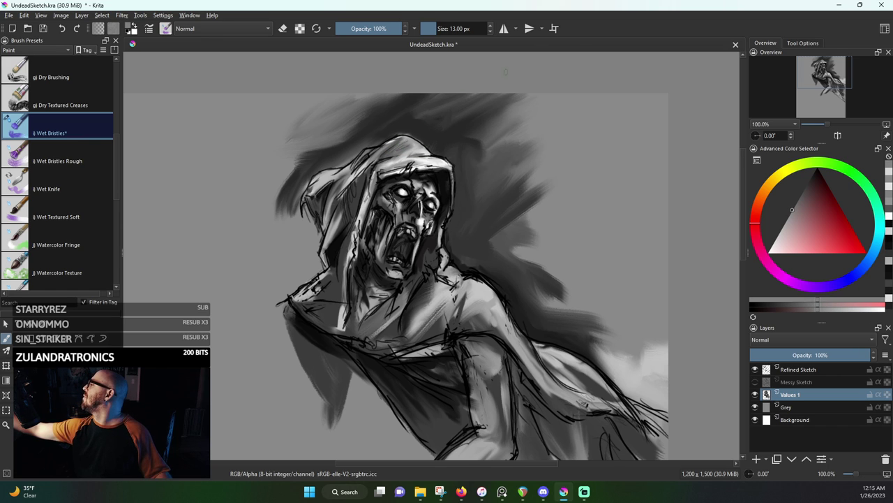
pyautogui.keyDown('ctrl'); pyautogui.click(339, 238); pyautogui.keyUp('ctrl')
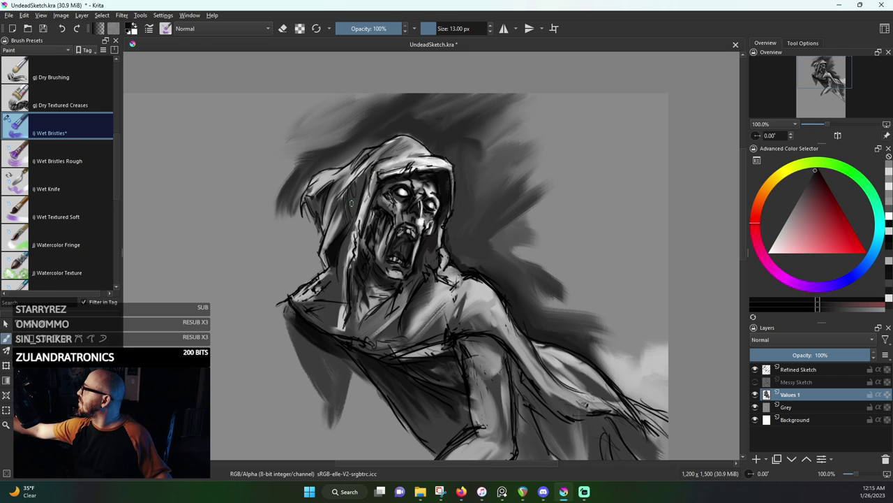
pyautogui.moveTo(353, 201); pyautogui.dragTo(345, 231)
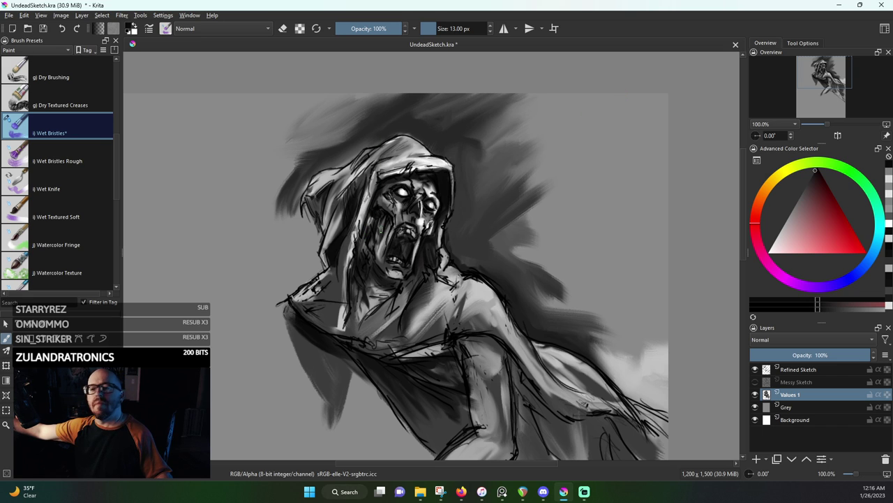
# Touch up the hood's hanging cloth and rear edge with sampled mid and light greys
pyautogui.keyDown('ctrl'); pyautogui.click(372, 214); pyautogui.keyUp('ctrl')
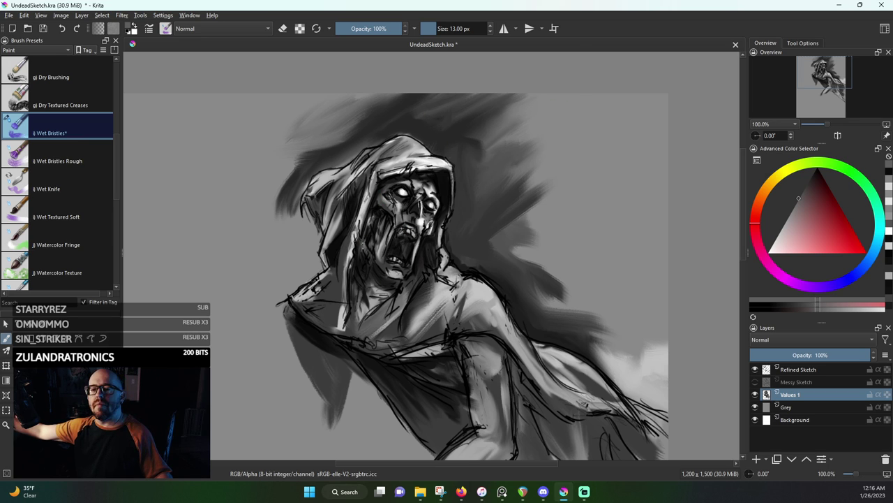
pyautogui.keyDown('ctrl'); pyautogui.click(373, 279); pyautogui.keyUp('ctrl')
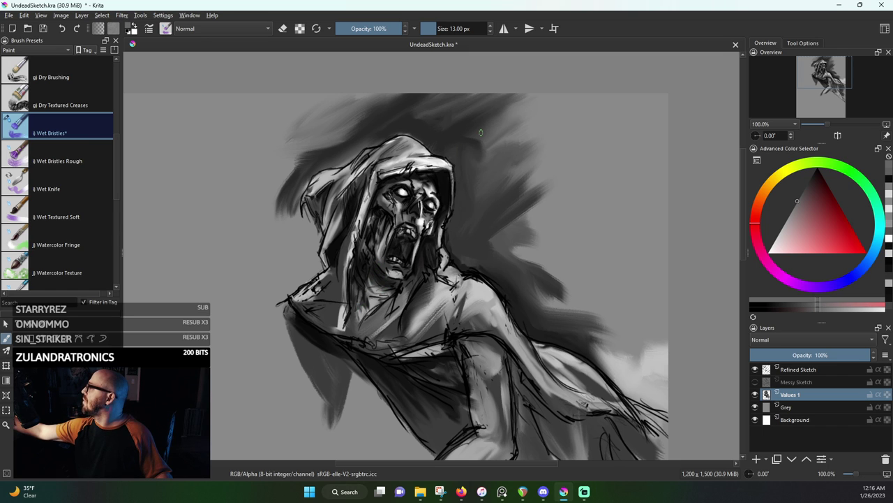
pyautogui.keyDown('ctrl'); pyautogui.click(310, 212); pyautogui.keyUp('ctrl')
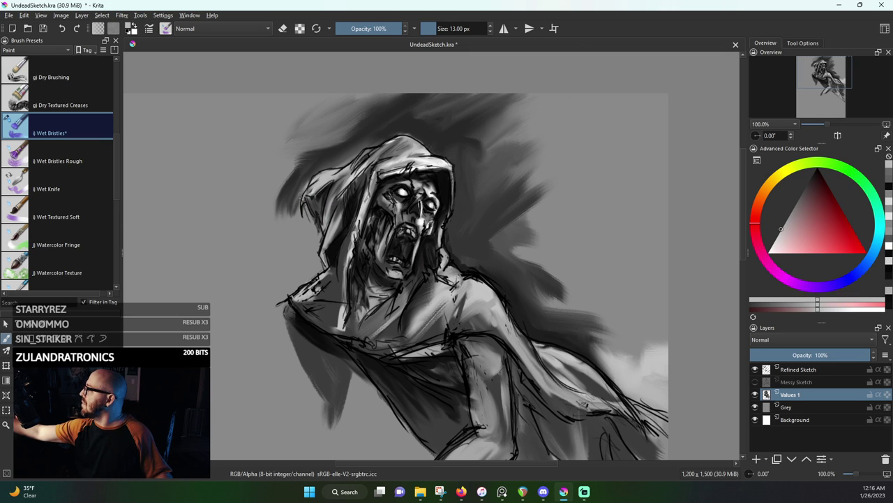
# Enlarge the brush to 28 px and darken the background behind the hood and shoulder with sampled dark grey
pyautogui.keyDown('ctrl'); pyautogui.click(303, 171); pyautogui.keyUp('ctrl')
pyautogui.press(']')
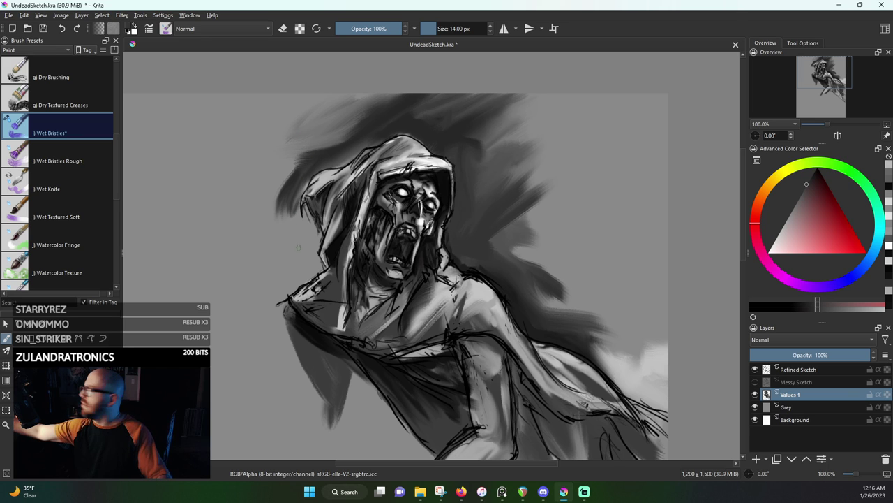
pyautogui.press(']')
pyautogui.press(']')
pyautogui.press(']')
pyautogui.press(']')
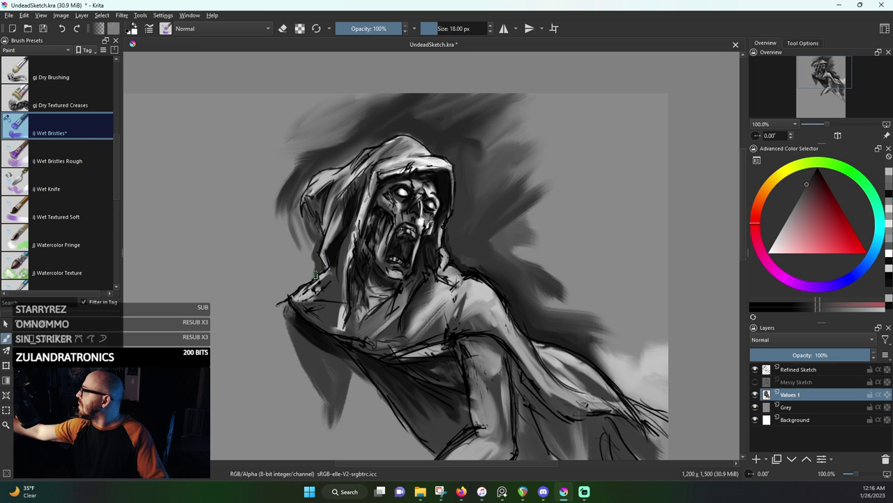
pyautogui.press(']')
pyautogui.press(']')
pyautogui.press(']')
pyautogui.press(']')
pyautogui.moveTo(305, 278)
pyautogui.mouseDown()
pyautogui.moveTo(295, 285)
pyautogui.moveTo(310, 267)
pyautogui.mouseUp()
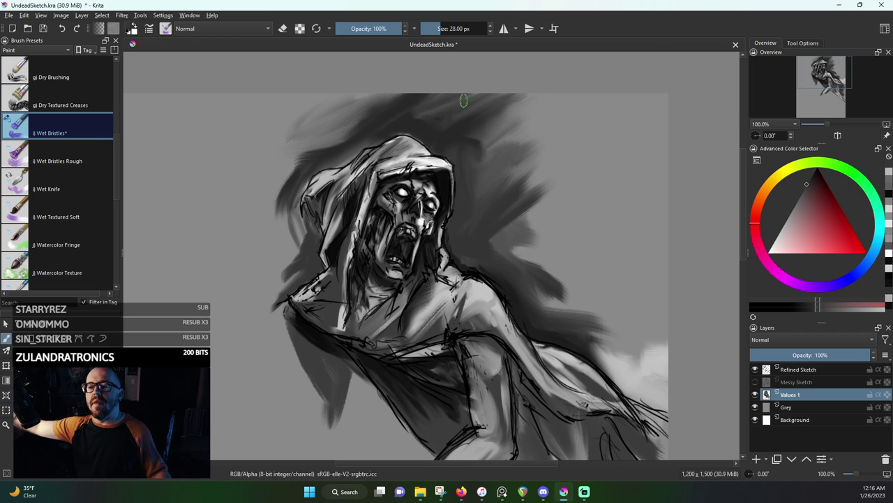
# Switch to the RGBA 02 Thickpaint brush preset and paint textured dark grey around the hood and above the shoulder
pyautogui.click(51, 54)
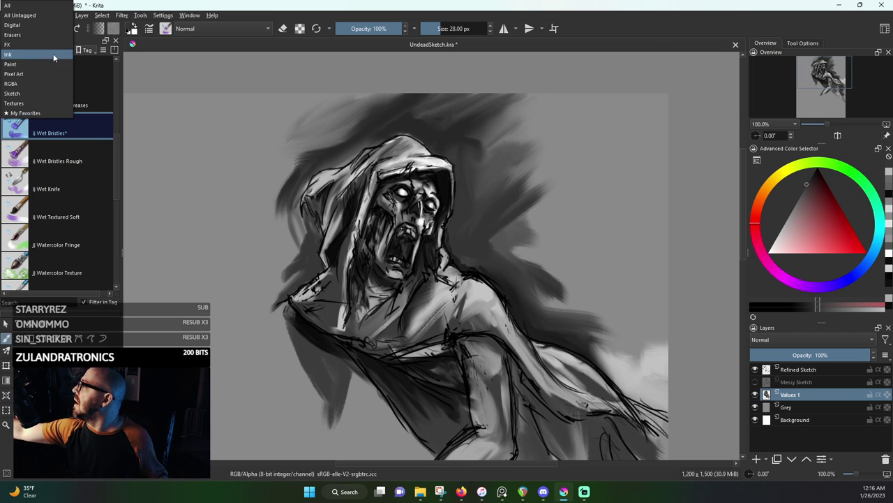
pyautogui.click(41, 77)
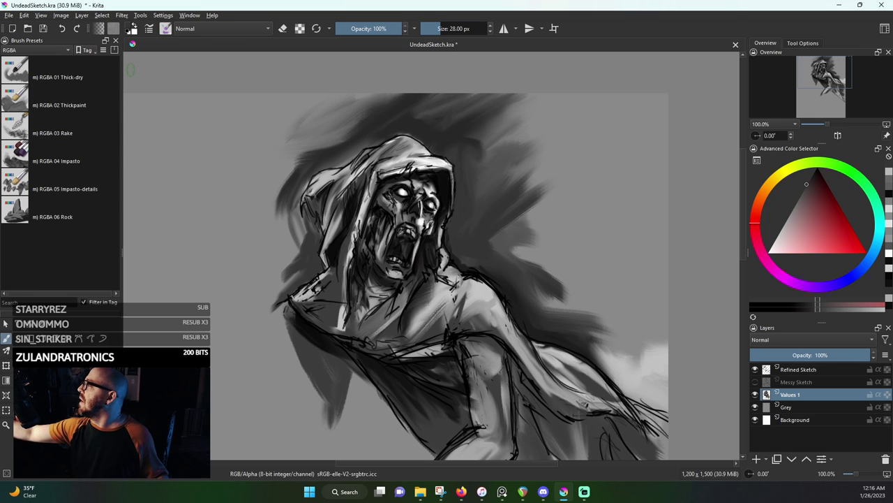
pyautogui.click(92, 106)
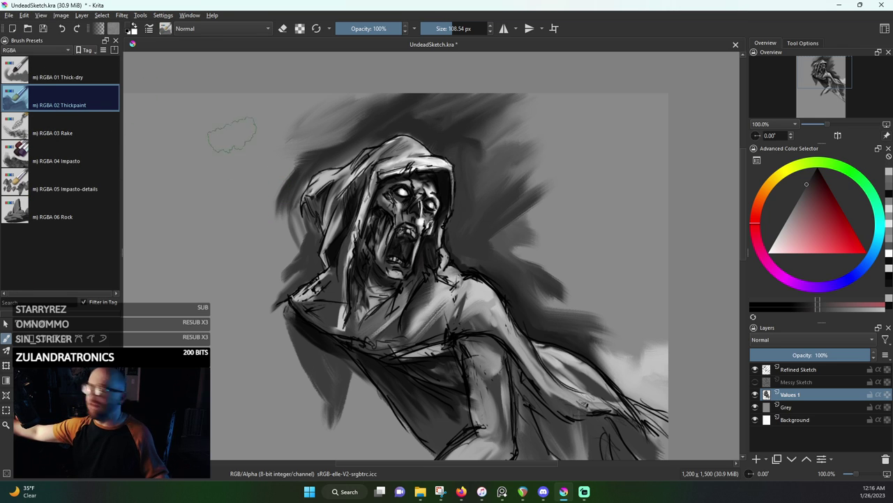
pyautogui.moveTo(297, 142)
pyautogui.mouseDown()
pyautogui.moveTo(273, 195)
pyautogui.moveTo(279, 162)
pyautogui.moveTo(333, 125)
pyautogui.moveTo(320, 148)
pyautogui.moveTo(373, 124)
pyautogui.moveTo(322, 145)
pyautogui.moveTo(382, 112)
pyautogui.moveTo(335, 121)
pyautogui.moveTo(353, 101)
pyautogui.moveTo(379, 108)
pyautogui.moveTo(414, 76)
pyautogui.moveTo(470, 98)
pyautogui.moveTo(440, 98)
pyautogui.moveTo(423, 110)
pyautogui.moveTo(465, 141)
pyautogui.moveTo(451, 117)
pyautogui.moveTo(492, 123)
pyautogui.moveTo(497, 164)
pyautogui.mouseUp()
pyautogui.moveTo(493, 212)
pyautogui.mouseDown()
pyautogui.moveTo(485, 232)
pyautogui.moveTo(498, 236)
pyautogui.moveTo(518, 191)
pyautogui.moveTo(488, 247)
pyautogui.moveTo(510, 257)
pyautogui.moveTo(489, 236)
pyautogui.moveTo(560, 281)
pyautogui.moveTo(506, 240)
pyautogui.moveTo(526, 269)
pyautogui.mouseUp()
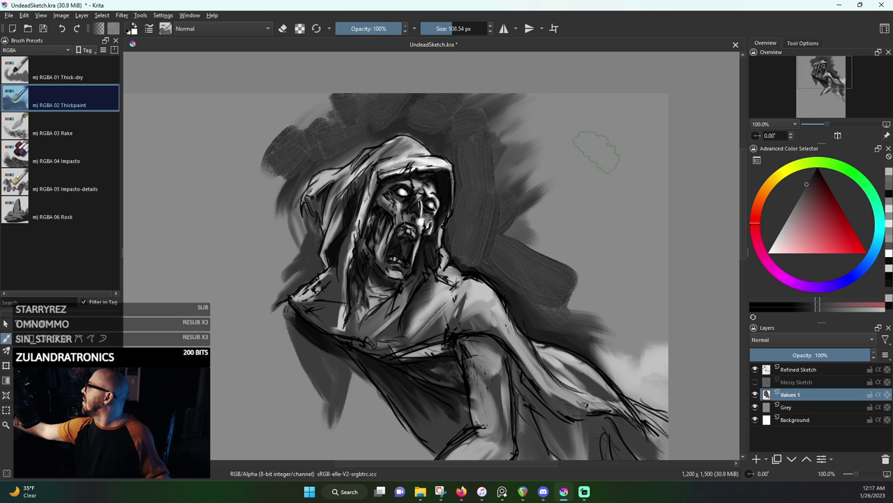
# Extend the background in front of the face and above the cape with sampled greys, adding near-black over the cape
pyautogui.keyDown('ctrl'); pyautogui.click(603, 149); pyautogui.keyUp('ctrl')
pyautogui.moveTo(584, 150)
pyautogui.mouseDown()
pyautogui.moveTo(529, 223)
pyautogui.moveTo(531, 143)
pyautogui.moveTo(500, 195)
pyautogui.moveTo(503, 160)
pyautogui.moveTo(546, 115)
pyautogui.moveTo(505, 119)
pyautogui.mouseUp()
pyautogui.keyDown('ctrl'); pyautogui.click(485, 148); pyautogui.keyUp('ctrl')
pyautogui.moveTo(488, 148)
pyautogui.mouseDown()
pyautogui.moveTo(523, 175)
pyautogui.moveTo(527, 212)
pyautogui.moveTo(503, 250)
pyautogui.mouseUp()
pyautogui.moveTo(531, 209)
pyautogui.mouseDown()
pyautogui.moveTo(600, 304)
pyautogui.moveTo(580, 325)
pyautogui.moveTo(642, 362)
pyautogui.moveTo(657, 410)
pyautogui.moveTo(650, 338)
pyautogui.mouseUp()
pyautogui.keyDown('ctrl'); pyautogui.click(545, 336); pyautogui.keyUp('ctrl')
pyautogui.moveTo(616, 278)
pyautogui.mouseDown()
pyautogui.moveTo(642, 343)
pyautogui.moveTo(527, 283)
pyautogui.moveTo(559, 328)
pyautogui.mouseUp()
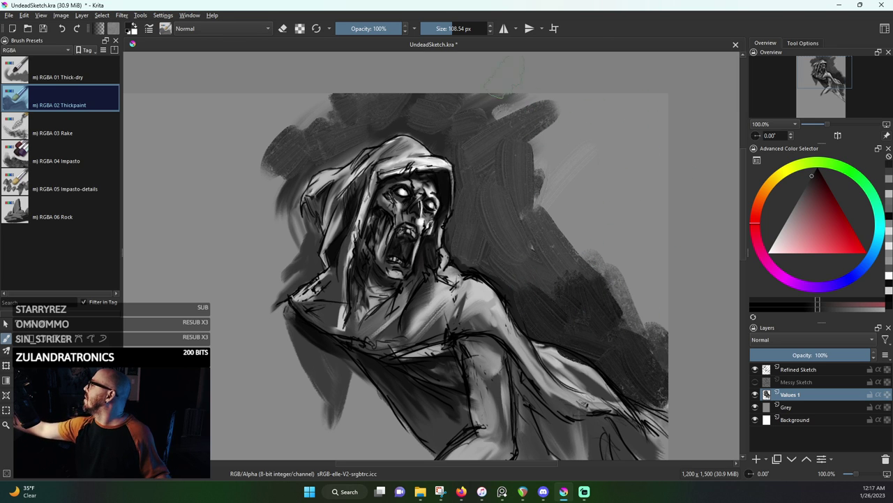
# Carry the dark background strokes to the canvas's right edge and add a light-grey patch beside them
pyautogui.moveTo(534, 166)
pyautogui.mouseDown()
pyautogui.moveTo(652, 110)
pyautogui.moveTo(513, 171)
pyautogui.moveTo(601, 95)
pyautogui.moveTo(551, 165)
pyautogui.moveTo(536, 210)
pyautogui.moveTo(586, 218)
pyautogui.moveTo(548, 194)
pyautogui.moveTo(594, 274)
pyautogui.moveTo(604, 230)
pyautogui.moveTo(611, 283)
pyautogui.mouseUp()
pyautogui.moveTo(618, 195); pyautogui.dragTo(656, 307)
pyautogui.keyDown('ctrl'); pyautogui.click(582, 299); pyautogui.keyUp('ctrl')
pyautogui.moveTo(607, 321)
pyautogui.mouseDown()
pyautogui.moveTo(619, 243)
pyautogui.moveTo(655, 339)
pyautogui.mouseUp()
pyautogui.keyDown('ctrl'); pyautogui.click(638, 217); pyautogui.keyUp('ctrl')
pyautogui.moveTo(625, 241); pyautogui.dragTo(636, 168)
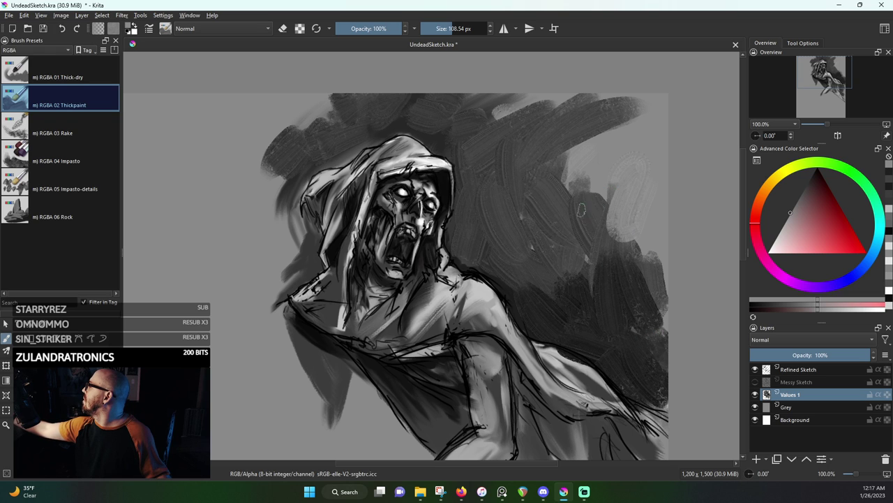
# Lay light-grey strokes across the canvas's upper-right background and break into them with sampled dark grey
pyautogui.moveTo(585, 208)
pyautogui.mouseDown()
pyautogui.moveTo(566, 181)
pyautogui.moveTo(615, 104)
pyautogui.mouseUp()
pyautogui.moveTo(583, 146); pyautogui.dragTo(642, 102)
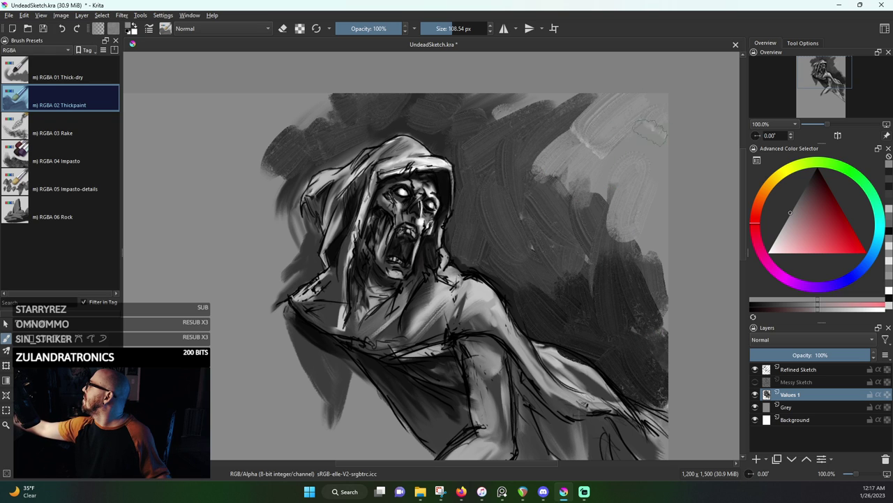
pyautogui.moveTo(602, 157); pyautogui.dragTo(591, 192)
pyautogui.keyDown('ctrl'); pyautogui.click(539, 184); pyautogui.keyUp('ctrl')
pyautogui.moveTo(541, 178)
pyautogui.mouseDown()
pyautogui.moveTo(595, 120)
pyautogui.moveTo(528, 175)
pyautogui.mouseUp()
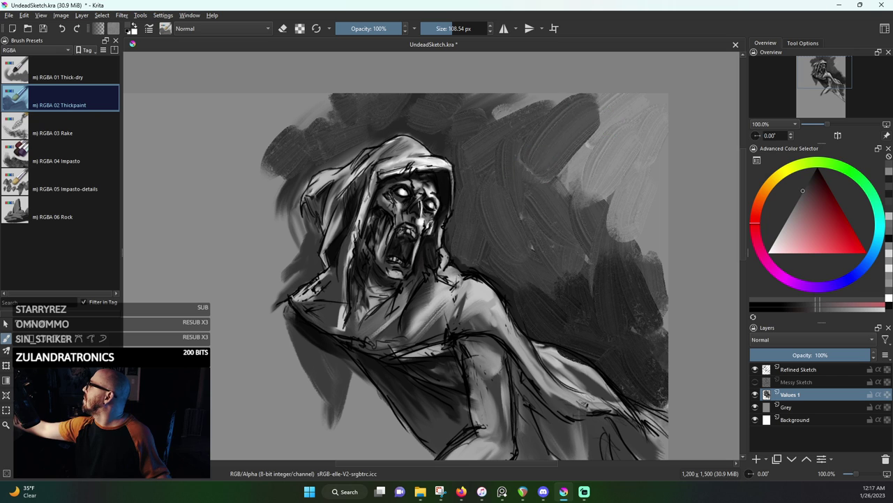
# Extend sampled dark greys along the top of the background and into the light patch's inner edge
pyautogui.keyDown('ctrl'); pyautogui.click(511, 135); pyautogui.keyUp('ctrl')
pyautogui.moveTo(550, 102); pyautogui.dragTo(504, 109)
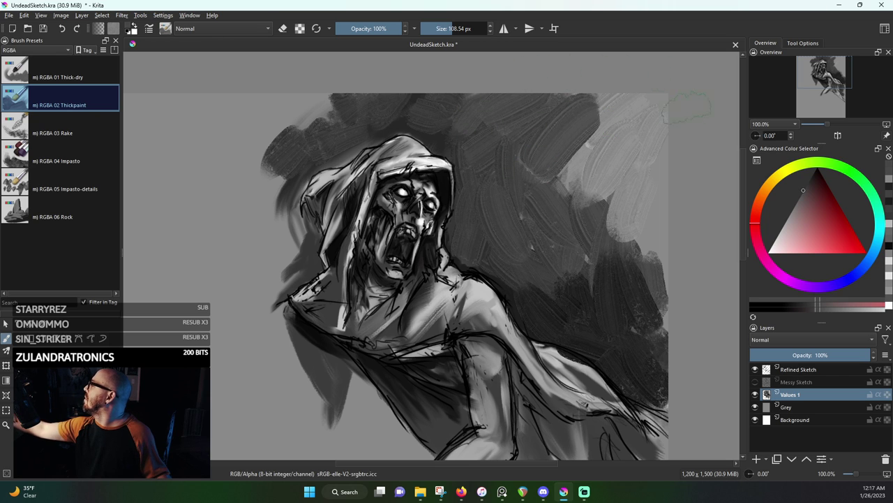
pyautogui.keyDown('ctrl'); pyautogui.click(607, 244); pyautogui.keyUp('ctrl')
pyautogui.moveTo(562, 189); pyautogui.dragTo(606, 132)
pyautogui.moveTo(616, 171); pyautogui.dragTo(611, 196)
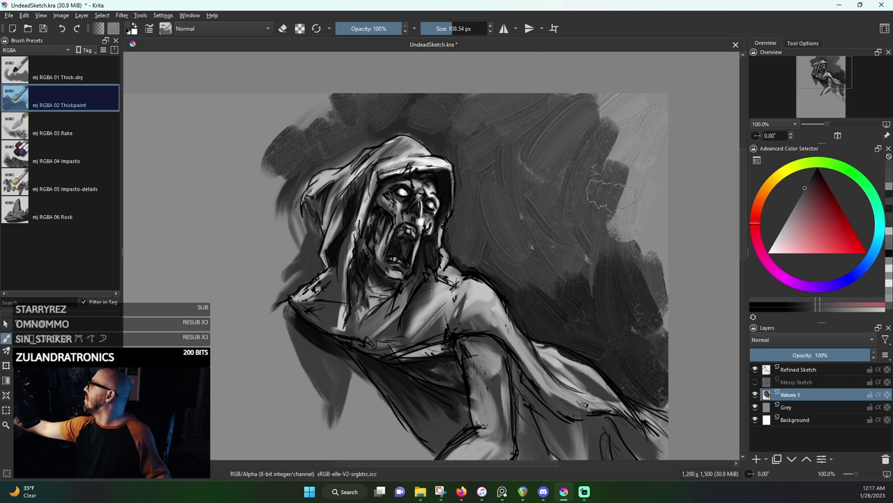
# Sweep sampled light grey across the upper-right background and down along the canvas's right edge
pyautogui.keyDown('ctrl'); pyautogui.click(621, 187); pyautogui.keyUp('ctrl')
pyautogui.moveTo(606, 132)
pyautogui.mouseDown()
pyautogui.moveTo(576, 190)
pyautogui.moveTo(561, 157)
pyautogui.moveTo(541, 171)
pyautogui.mouseUp()
pyautogui.moveTo(565, 136)
pyautogui.mouseDown()
pyautogui.moveTo(601, 140)
pyautogui.moveTo(614, 155)
pyautogui.moveTo(611, 223)
pyautogui.moveTo(649, 286)
pyautogui.moveTo(655, 335)
pyautogui.mouseUp()
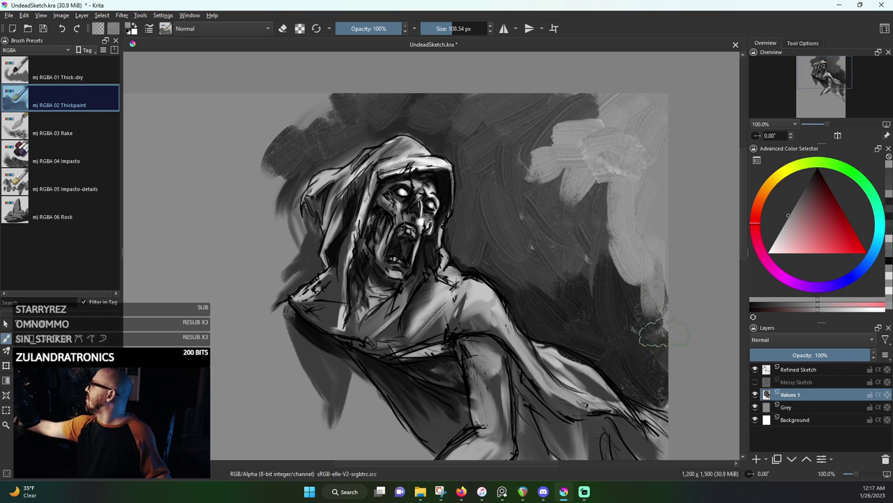
pyautogui.moveTo(585, 120); pyautogui.dragTo(520, 139)
# Paint dark grey back over the light patch's borders and down to the cape, sampling near-black above it
pyautogui.keyDown('ctrl'); pyautogui.click(506, 140); pyautogui.keyUp('ctrl')
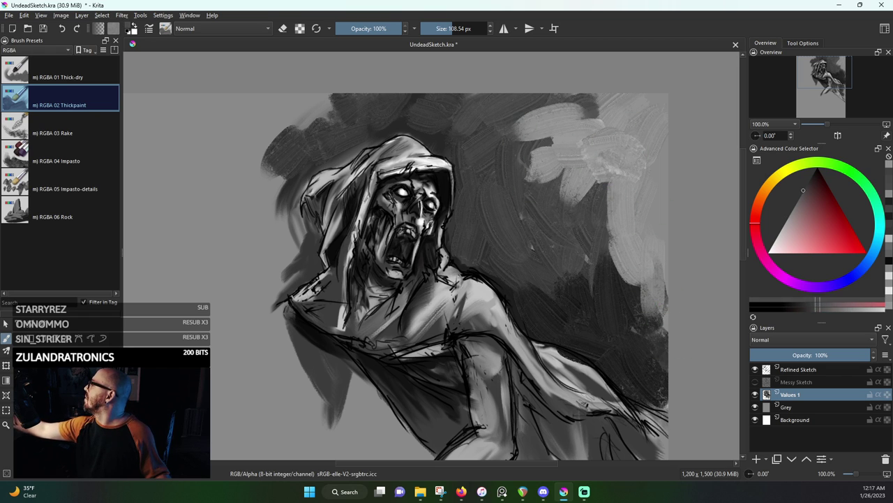
pyautogui.moveTo(573, 112); pyautogui.dragTo(512, 141)
pyautogui.moveTo(599, 105); pyautogui.dragTo(579, 127)
pyautogui.moveTo(579, 150)
pyautogui.mouseDown()
pyautogui.moveTo(543, 150)
pyautogui.moveTo(562, 183)
pyautogui.moveTo(587, 192)
pyautogui.moveTo(635, 314)
pyautogui.mouseUp()
pyautogui.moveTo(607, 265)
pyautogui.mouseDown()
pyautogui.moveTo(652, 321)
pyautogui.moveTo(651, 422)
pyautogui.moveTo(664, 447)
pyautogui.mouseUp()
pyautogui.keyDown('ctrl'); pyautogui.click(648, 324); pyautogui.keyUp('ctrl')
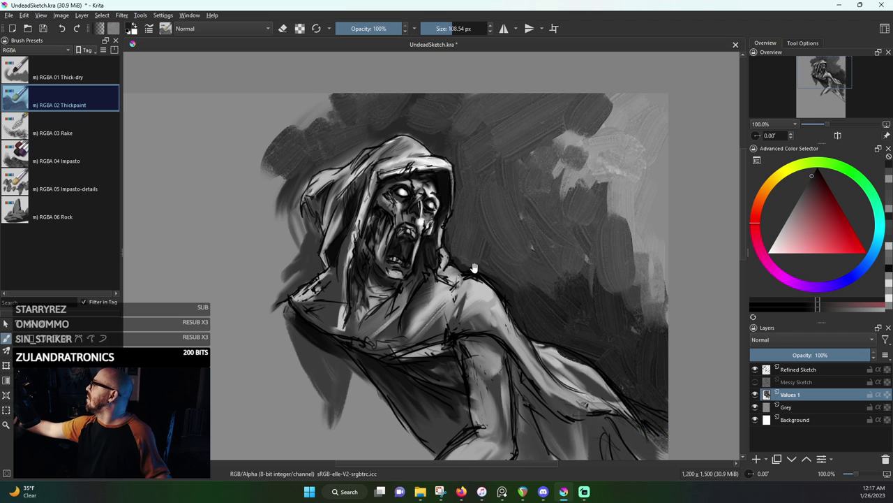
# Fill the background behind the hood with sampled dark-grey strokes out to the canvas's upper-left edge
pyautogui.moveTo(474, 268); pyautogui.dragTo(572, 310)
pyautogui.keyDown('ctrl'); pyautogui.click(384, 189); pyautogui.keyUp('ctrl')
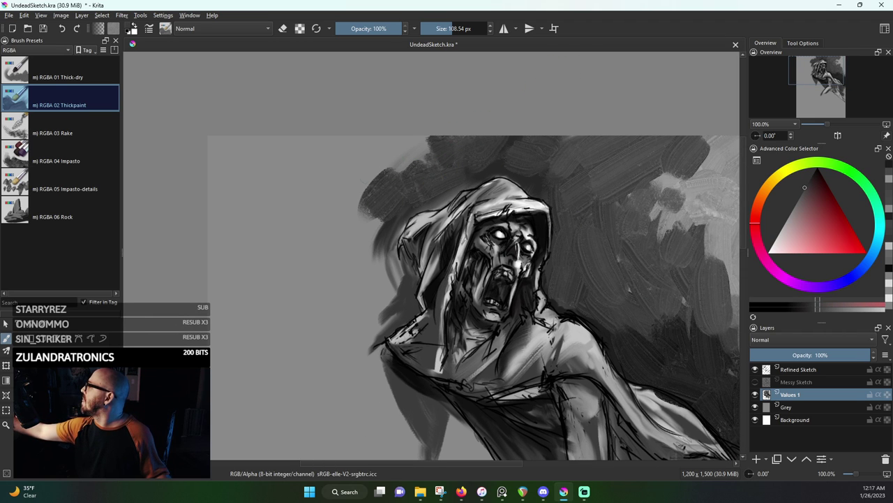
pyautogui.moveTo(380, 157)
pyautogui.mouseDown()
pyautogui.moveTo(330, 220)
pyautogui.moveTo(349, 195)
pyautogui.moveTo(414, 157)
pyautogui.moveTo(411, 138)
pyautogui.moveTo(383, 143)
pyautogui.mouseUp()
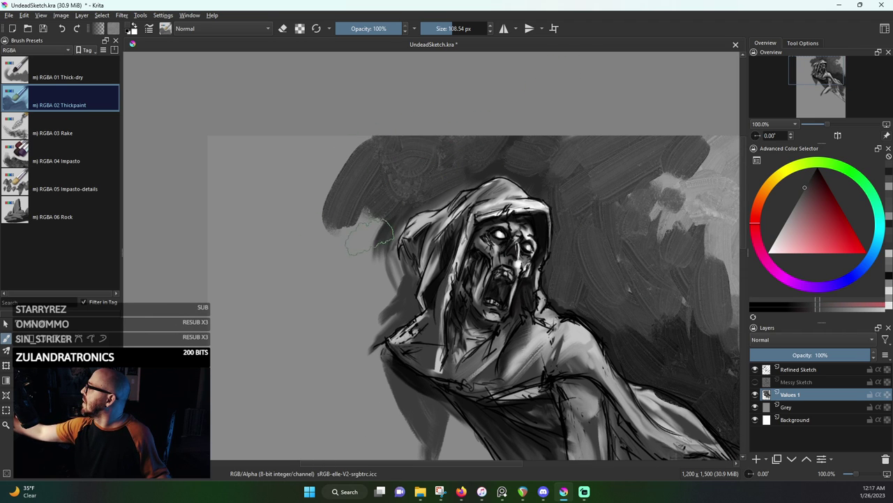
pyautogui.keyDown('ctrl'); pyautogui.click(370, 194); pyautogui.keyUp('ctrl')
pyautogui.moveTo(358, 202); pyautogui.dragTo(300, 307)
pyautogui.moveTo(300, 307)
pyautogui.mouseDown()
pyautogui.moveTo(332, 150)
pyautogui.moveTo(275, 224)
pyautogui.moveTo(276, 157)
pyautogui.moveTo(318, 151)
pyautogui.moveTo(260, 167)
pyautogui.moveTo(199, 307)
pyautogui.mouseUp()
pyautogui.moveTo(265, 245); pyautogui.dragTo(213, 377)
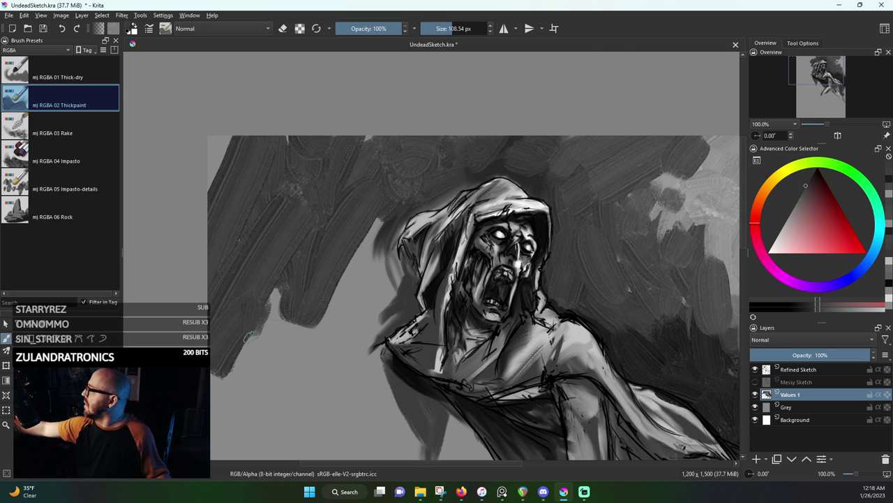
# Extend the dark-grey background downward with slanted strokes beside the back of the hood
pyautogui.moveTo(307, 283); pyautogui.dragTo(258, 366)
pyautogui.moveTo(377, 229); pyautogui.dragTo(279, 375)
pyautogui.moveTo(390, 206)
pyautogui.mouseDown()
pyautogui.moveTo(328, 328)
pyautogui.moveTo(345, 301)
pyautogui.mouseUp()
pyautogui.moveTo(402, 237); pyautogui.dragTo(366, 301)
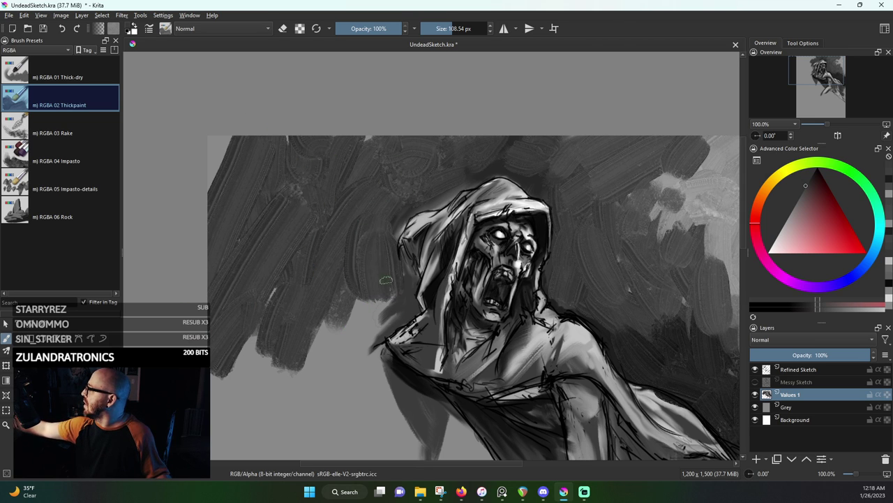
# Cover the remaining light gaps behind the rear shoulder and along the canvas's left edge with dark grey
pyautogui.moveTo(412, 266); pyautogui.dragTo(370, 331)
pyautogui.moveTo(412, 293); pyautogui.dragTo(347, 352)
pyautogui.moveTo(370, 307)
pyautogui.mouseDown()
pyautogui.moveTo(335, 342)
pyautogui.moveTo(335, 366)
pyautogui.mouseUp()
pyautogui.moveTo(338, 328); pyautogui.dragTo(320, 376)
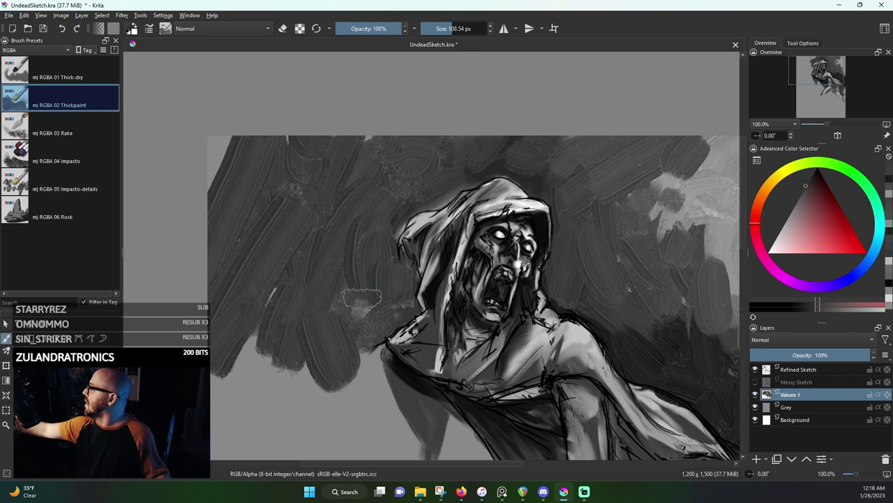
pyautogui.moveTo(374, 300); pyautogui.dragTo(354, 324)
pyautogui.moveTo(258, 346); pyautogui.dragTo(272, 270)
pyautogui.moveTo(222, 143); pyautogui.dragTo(209, 199)
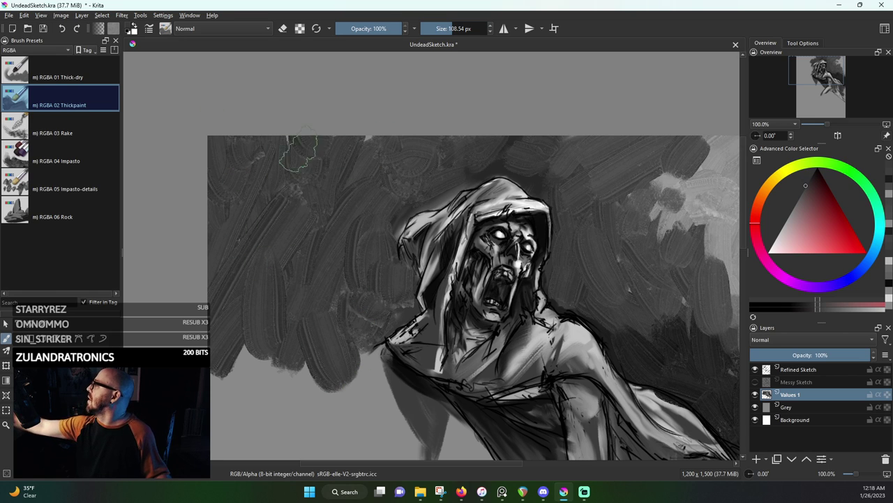
# Sample light grey from the bright background patch and paint broad strokes into the dark area on the canvas's left
pyautogui.moveTo(625, 237); pyautogui.dragTo(577, 130)
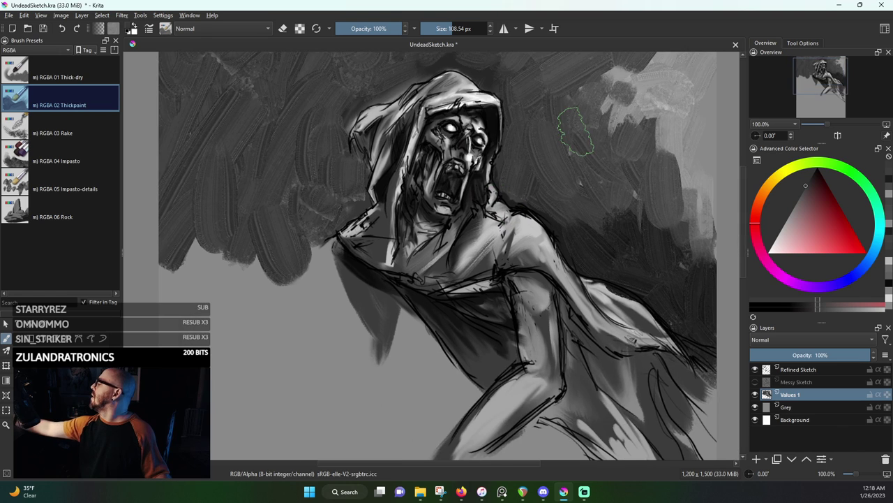
pyautogui.keyDown('ctrl'); pyautogui.click(665, 134); pyautogui.keyUp('ctrl')
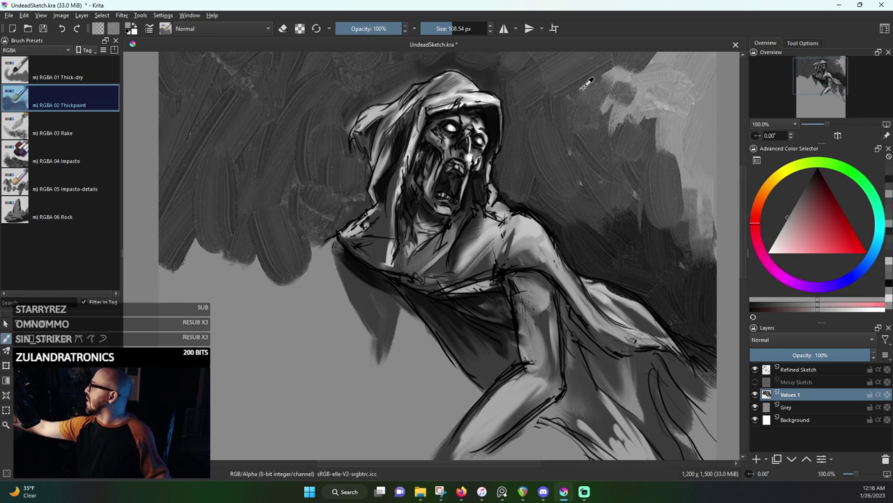
pyautogui.moveTo(252, 122); pyautogui.dragTo(222, 206)
pyautogui.moveTo(203, 178)
pyautogui.mouseDown()
pyautogui.moveTo(183, 209)
pyautogui.moveTo(204, 255)
pyautogui.mouseUp()
pyautogui.moveTo(225, 192); pyautogui.dragTo(264, 277)
# Blend the lower edge of the left background with sampled mid-grey strokes, reducing the brush to 103 px
pyautogui.keyDown('ctrl'); pyautogui.click(265, 312); pyautogui.keyUp('ctrl')
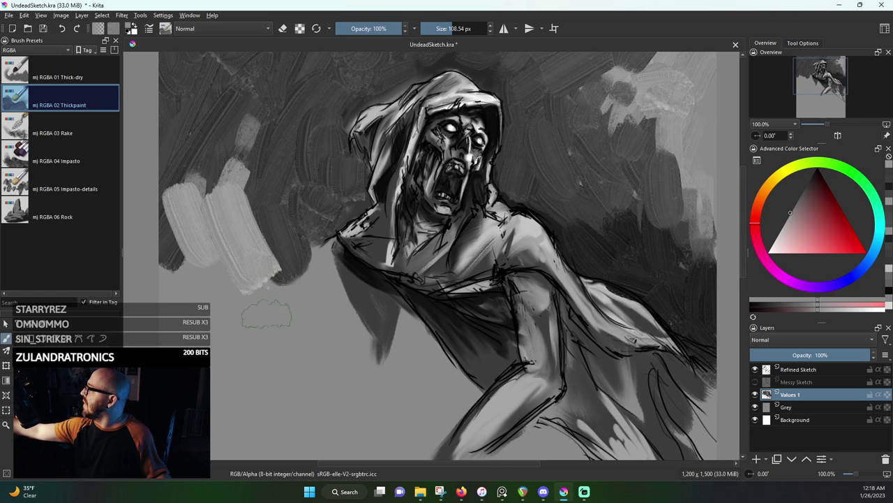
pyautogui.moveTo(242, 206); pyautogui.dragTo(269, 307)
pyautogui.press('[')
pyautogui.moveTo(278, 222); pyautogui.dragTo(283, 278)
pyautogui.moveTo(302, 237); pyautogui.dragTo(302, 287)
pyautogui.moveTo(283, 182)
pyautogui.mouseDown()
pyautogui.moveTo(310, 237)
pyautogui.moveTo(313, 283)
pyautogui.mouseUp()
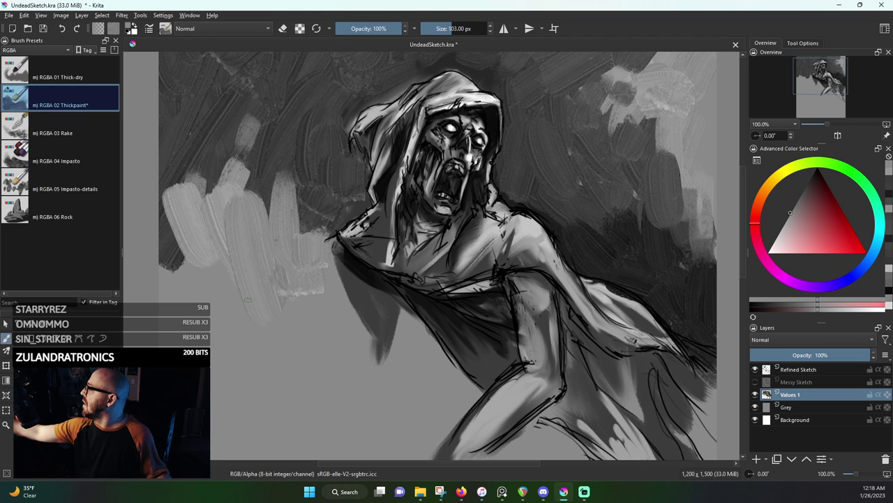
pyautogui.moveTo(179, 240)
pyautogui.mouseDown()
pyautogui.moveTo(167, 278)
pyautogui.moveTo(227, 325)
pyautogui.mouseUp()
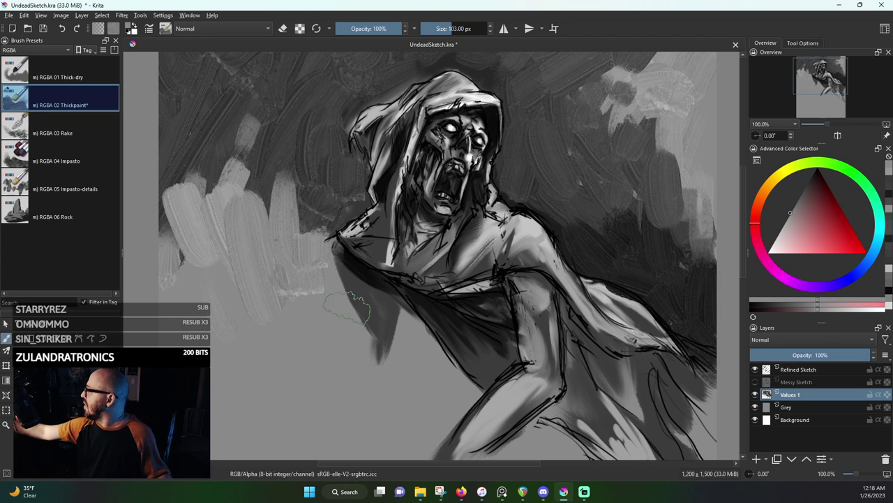
# Sample a near-black tone from the figure and paint broad vertical strokes beneath the chest cloth, beside the torso
pyautogui.keyDown('ctrl'); pyautogui.click(363, 278); pyautogui.keyUp('ctrl')
pyautogui.moveTo(352, 263); pyautogui.dragTo(354, 327)
pyautogui.moveTo(375, 295); pyautogui.dragTo(393, 352)
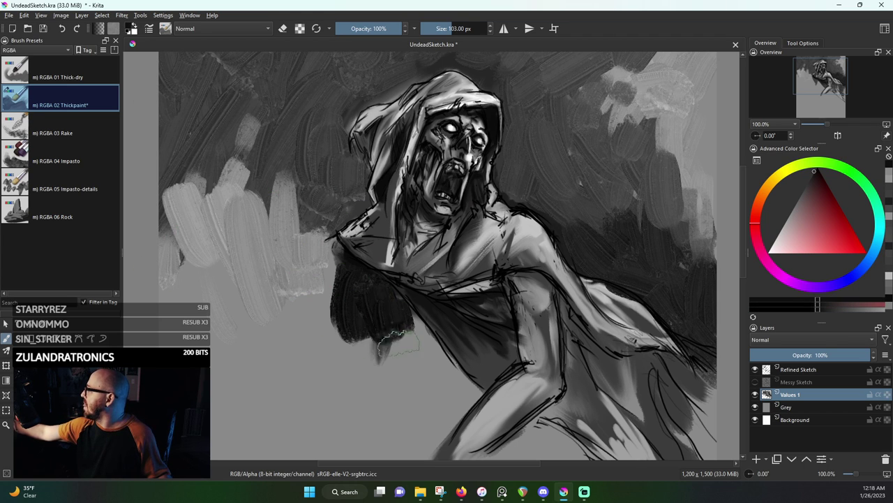
pyautogui.moveTo(404, 293); pyautogui.dragTo(412, 385)
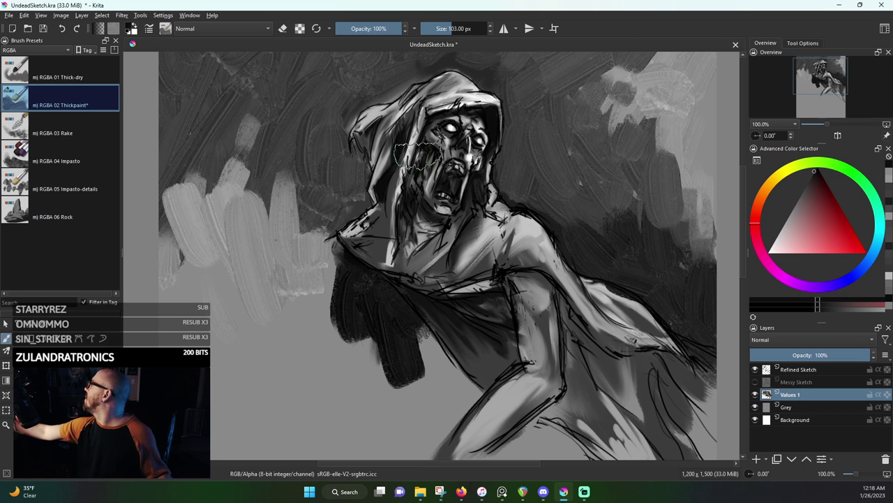
# Sample dark greys from the background and stroke them over the light patch behind the hooded figure's back
pyautogui.moveTo(457, 237); pyautogui.dragTo(434, 301)
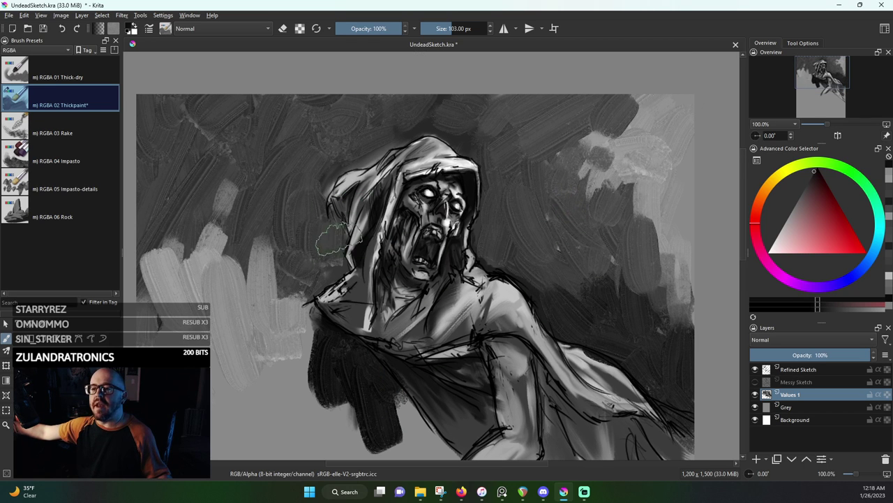
pyautogui.keyDown('ctrl'); pyautogui.click(322, 250); pyautogui.keyUp('ctrl')
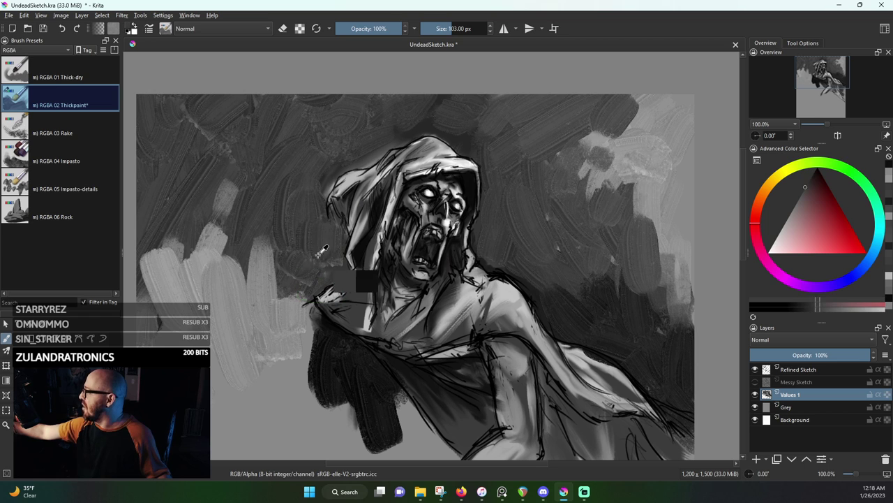
pyautogui.keyDown('ctrl'); pyautogui.click(265, 280); pyautogui.keyUp('ctrl')
pyautogui.moveTo(280, 291); pyautogui.dragTo(274, 274)
pyautogui.moveTo(264, 240); pyautogui.dragTo(246, 282)
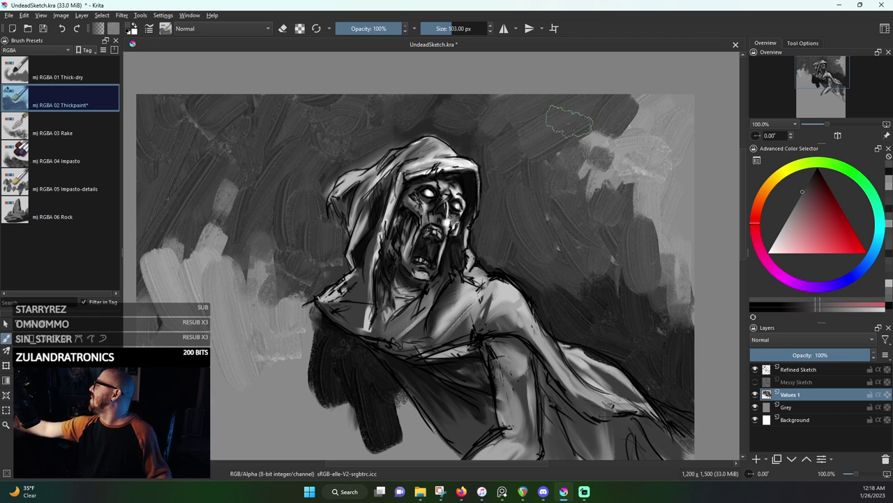
# Sample light grey from the hood, reduce the brush to 38 px and paint a highlight on the hood's crown
pyautogui.keyDown('ctrl'); pyautogui.click(445, 143); pyautogui.keyUp('ctrl')
pyautogui.keyDown('ctrl'); pyautogui.click(442, 147); pyautogui.keyUp('ctrl')
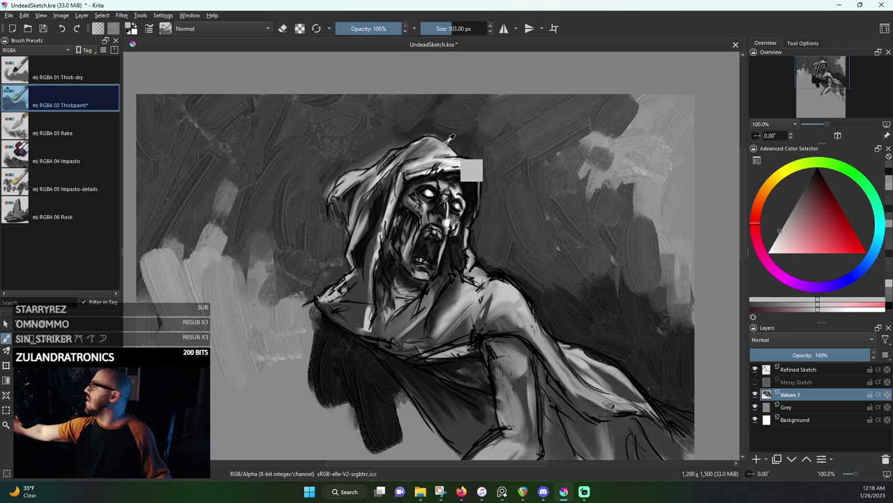
pyautogui.press('[')
pyautogui.press('[')
pyautogui.press('[')
pyautogui.press('[')
pyautogui.press('[')
pyautogui.press('[')
pyautogui.press('[')
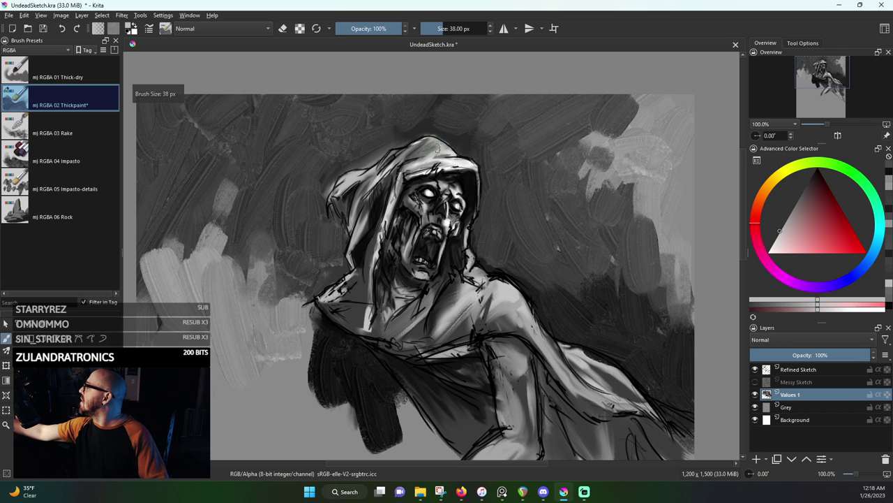
pyautogui.moveTo(438, 148)
pyautogui.mouseDown()
pyautogui.moveTo(419, 156)
pyautogui.moveTo(429, 145)
pyautogui.mouseUp()
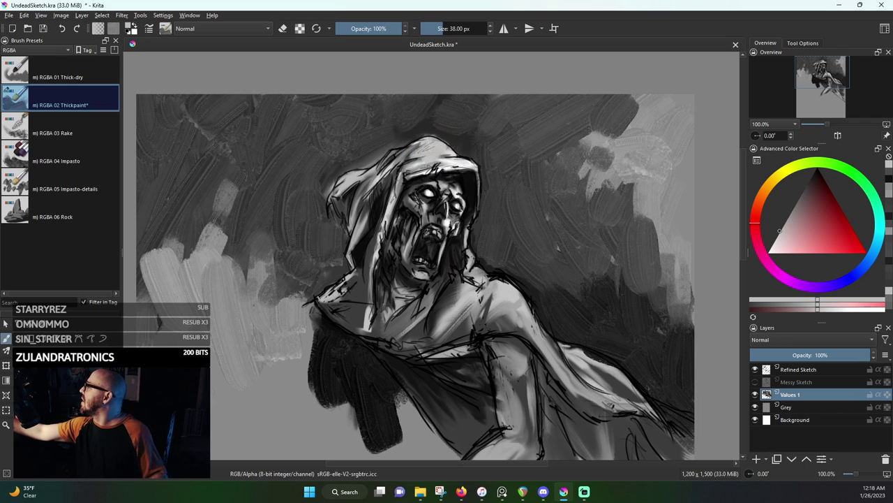
# Model the top and back of the hood with mid-grey and light strokes sampled from its surface
pyautogui.keyDown('ctrl'); pyautogui.click(412, 158); pyautogui.keyUp('ctrl')
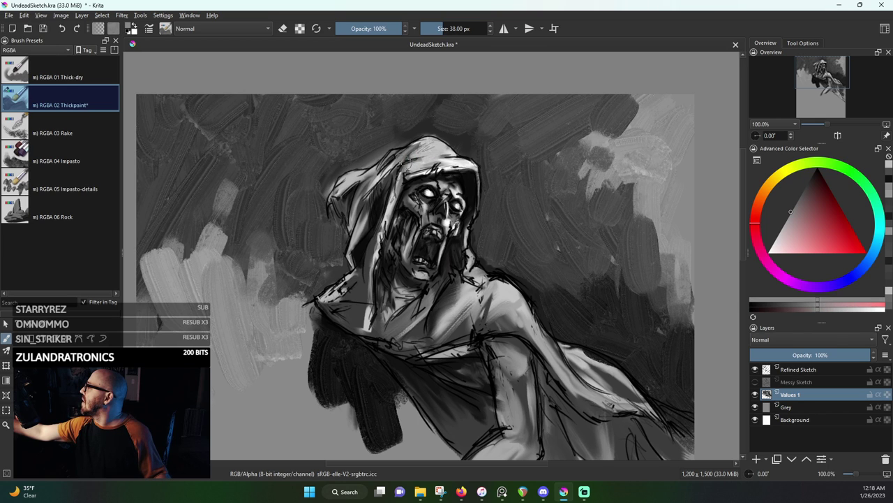
pyautogui.keyDown('ctrl'); pyautogui.click(438, 145); pyautogui.keyUp('ctrl')
pyautogui.click(436, 148)
pyautogui.keyDown('ctrl'); pyautogui.click(434, 153); pyautogui.keyUp('ctrl')
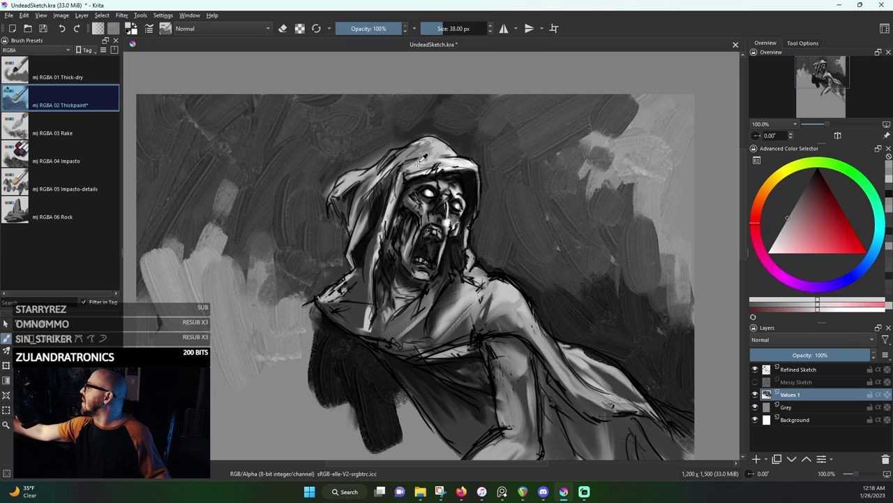
pyautogui.moveTo(434, 148)
pyautogui.mouseDown()
pyautogui.moveTo(379, 210)
pyautogui.moveTo(378, 194)
pyautogui.moveTo(358, 248)
pyautogui.mouseUp()
# Deepen the shadow folds on the side of the hood with sampled near-black, and restate the neighbouring light edge
pyautogui.keyDown('ctrl'); pyautogui.click(391, 175); pyautogui.keyUp('ctrl')
pyautogui.keyDown('ctrl'); pyautogui.click(376, 230); pyautogui.keyUp('ctrl')
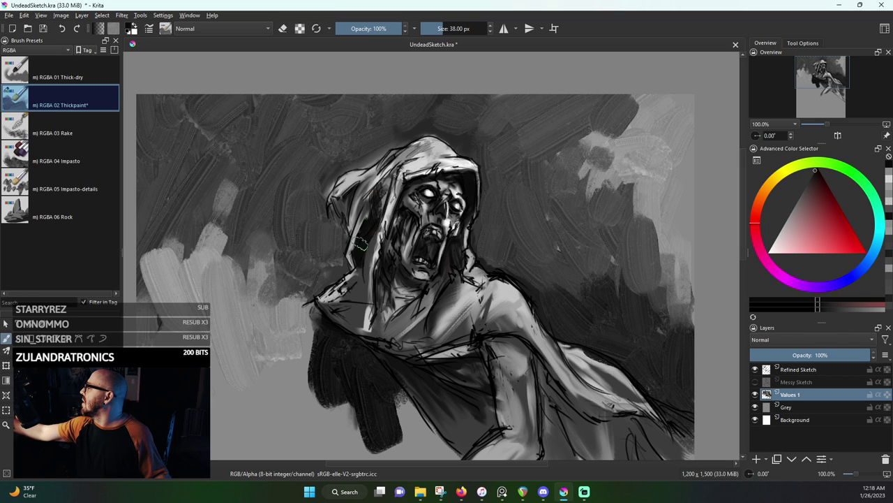
pyautogui.keyDown('ctrl'); pyautogui.click(364, 210); pyautogui.keyUp('ctrl')
pyautogui.moveTo(364, 209)
pyautogui.mouseDown()
pyautogui.moveTo(360, 241)
pyautogui.moveTo(347, 210)
pyautogui.moveTo(381, 243)
pyautogui.moveTo(369, 248)
pyautogui.mouseUp()
pyautogui.keyDown('ctrl'); pyautogui.click(356, 234); pyautogui.keyUp('ctrl')
pyautogui.keyDown('ctrl'); pyautogui.click(349, 203); pyautogui.keyUp('ctrl')
pyautogui.keyDown('ctrl'); pyautogui.click(383, 203); pyautogui.keyUp('ctrl')
pyautogui.keyDown('ctrl'); pyautogui.click(388, 208); pyautogui.keyUp('ctrl')
# Paint light-grey highlights on the collar and both shoulders, and model the upper arm with sampled mid-greys
pyautogui.moveTo(329, 298); pyautogui.dragTo(338, 309)
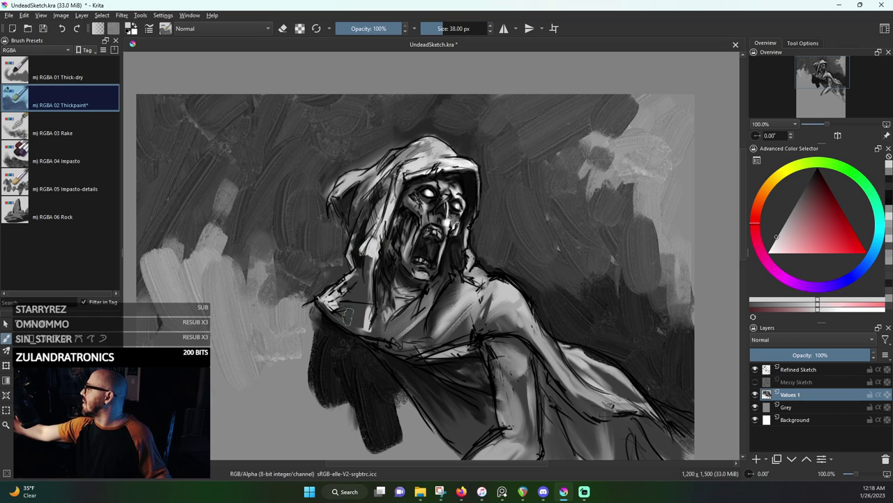
pyautogui.moveTo(504, 300)
pyautogui.mouseDown()
pyautogui.moveTo(499, 290)
pyautogui.moveTo(527, 303)
pyautogui.moveTo(533, 321)
pyautogui.moveTo(491, 286)
pyautogui.mouseUp()
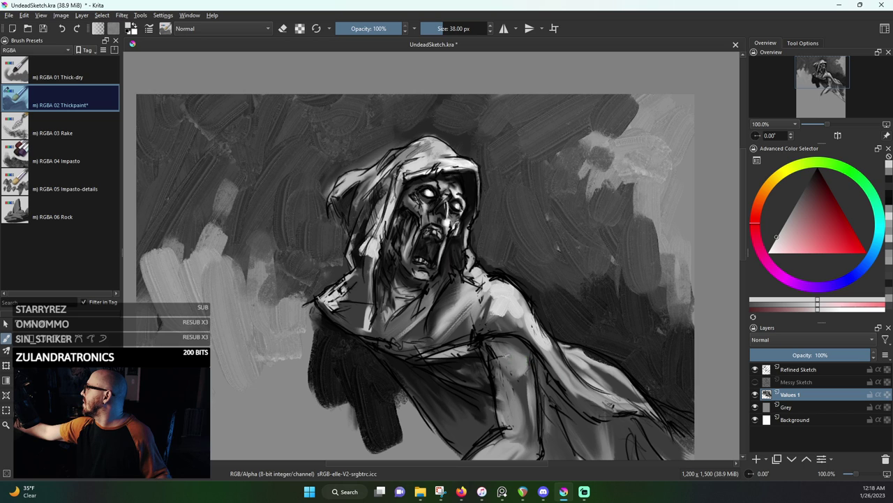
pyautogui.keyDown('ctrl'); pyautogui.click(516, 363); pyautogui.keyUp('ctrl')
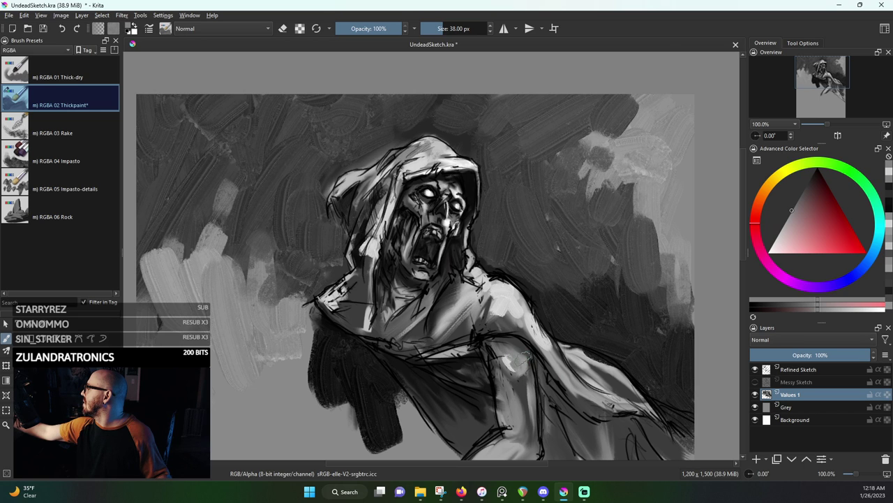
pyautogui.moveTo(513, 316)
pyautogui.mouseDown()
pyautogui.moveTo(511, 262)
pyautogui.moveTo(541, 208)
pyautogui.moveTo(525, 220)
pyautogui.moveTo(517, 264)
pyautogui.moveTo(497, 261)
pyautogui.moveTo(497, 238)
pyautogui.mouseUp()
pyautogui.keyDown('ctrl'); pyautogui.click(498, 199); pyautogui.keyUp('ctrl')
pyautogui.keyDown('ctrl'); pyautogui.click(504, 245); pyautogui.keyUp('ctrl')
pyautogui.keyDown('ctrl'); pyautogui.click(515, 260); pyautogui.keyUp('ctrl')
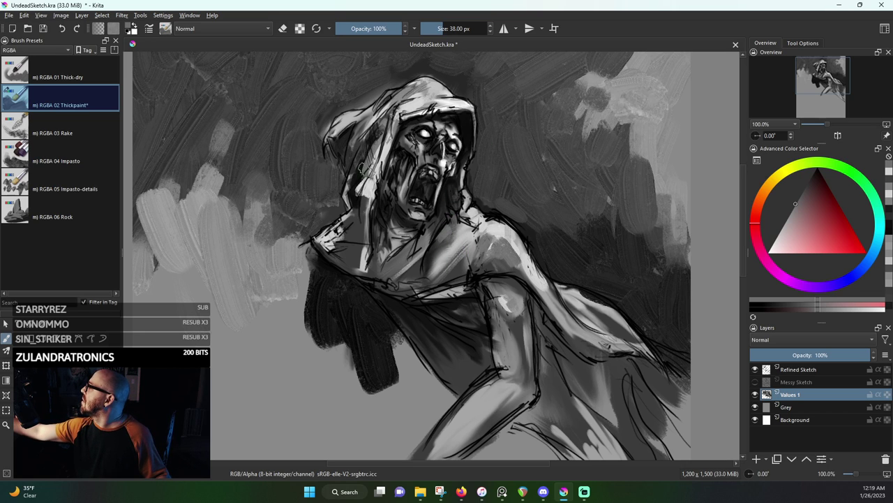
# Rework the hood's lower side and back folds with tones sampled from its light and dark areas
pyautogui.moveTo(362, 168)
pyautogui.mouseDown()
pyautogui.moveTo(382, 113)
pyautogui.moveTo(364, 144)
pyautogui.moveTo(390, 134)
pyautogui.moveTo(385, 111)
pyautogui.moveTo(370, 142)
pyautogui.moveTo(358, 134)
pyautogui.moveTo(361, 148)
pyautogui.moveTo(350, 137)
pyautogui.moveTo(344, 154)
pyautogui.moveTo(343, 144)
pyautogui.moveTo(345, 168)
pyautogui.mouseUp()
pyautogui.keyDown('ctrl'); pyautogui.click(379, 219); pyautogui.keyUp('ctrl')
pyautogui.keyDown('ctrl'); pyautogui.click(384, 114); pyautogui.keyUp('ctrl')
pyautogui.keyDown('ctrl'); pyautogui.click(358, 135); pyautogui.keyUp('ctrl')
pyautogui.keyDown('ctrl'); pyautogui.click(344, 143); pyautogui.keyUp('ctrl')
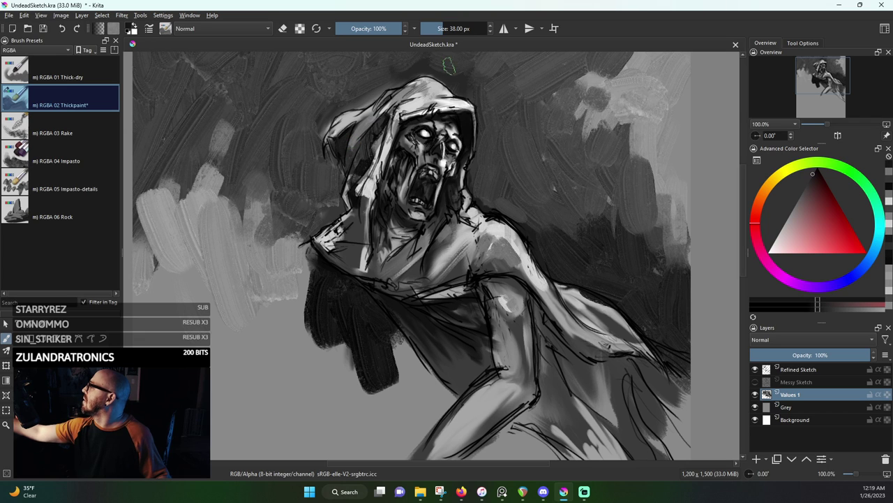
# Stroke sampled dark and mid-grey values down the hood's side from behind the brim toward the neck
pyautogui.keyDown('ctrl'); pyautogui.click(386, 123); pyautogui.keyUp('ctrl')
pyautogui.moveTo(390, 108); pyautogui.dragTo(370, 143)
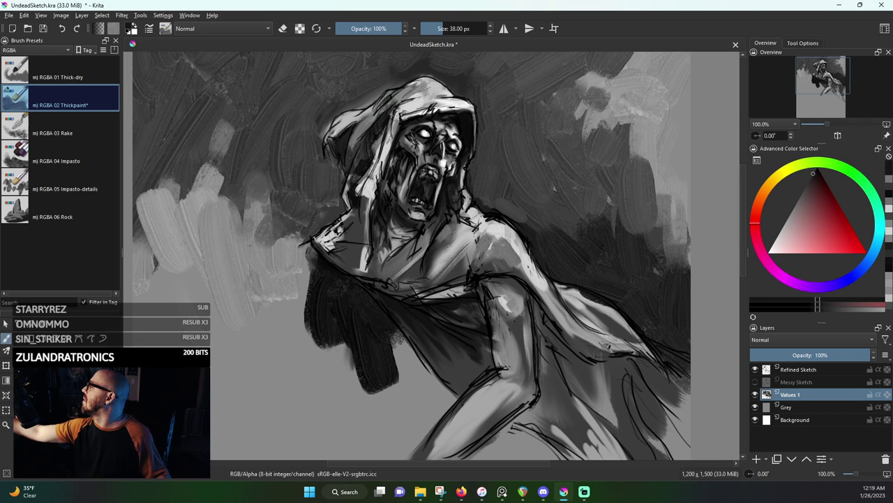
pyautogui.keyDown('ctrl'); pyautogui.click(395, 102); pyautogui.keyUp('ctrl')
pyautogui.moveTo(388, 111); pyautogui.dragTo(362, 167)
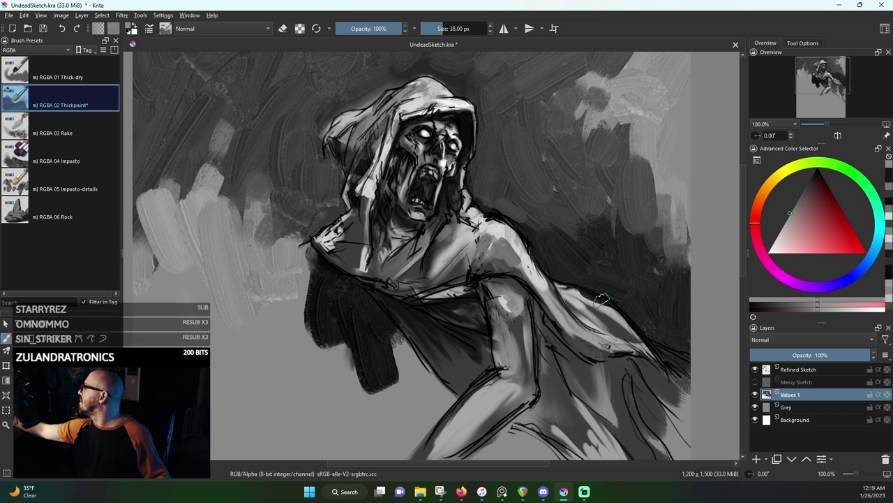
# Fill the trailing drapery behind the shoulder with light grey and paint a dark-grey shadow along its middle
pyautogui.keyDown('ctrl'); pyautogui.click(576, 298); pyautogui.keyUp('ctrl')
pyautogui.moveTo(576, 300); pyautogui.dragTo(631, 333)
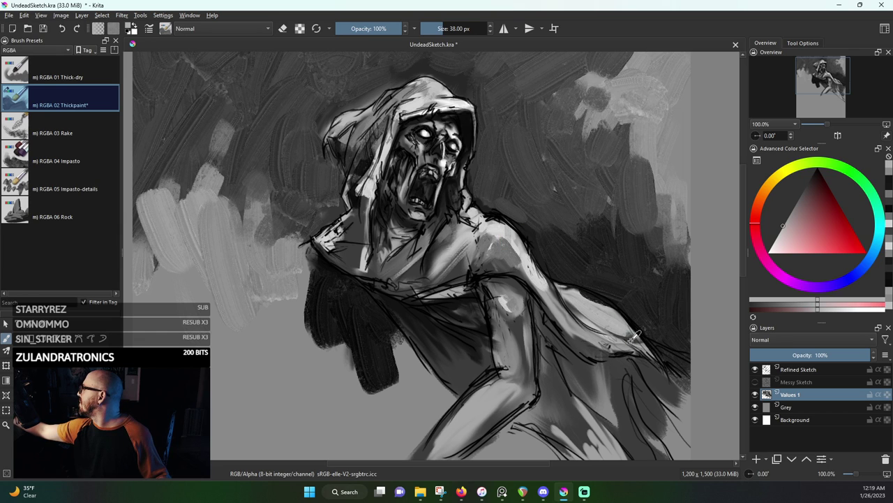
pyautogui.keyDown('ctrl'); pyautogui.click(650, 373); pyautogui.keyUp('ctrl')
pyautogui.moveTo(571, 302)
pyautogui.mouseDown()
pyautogui.moveTo(641, 354)
pyautogui.moveTo(618, 319)
pyautogui.moveTo(655, 360)
pyautogui.mouseUp()
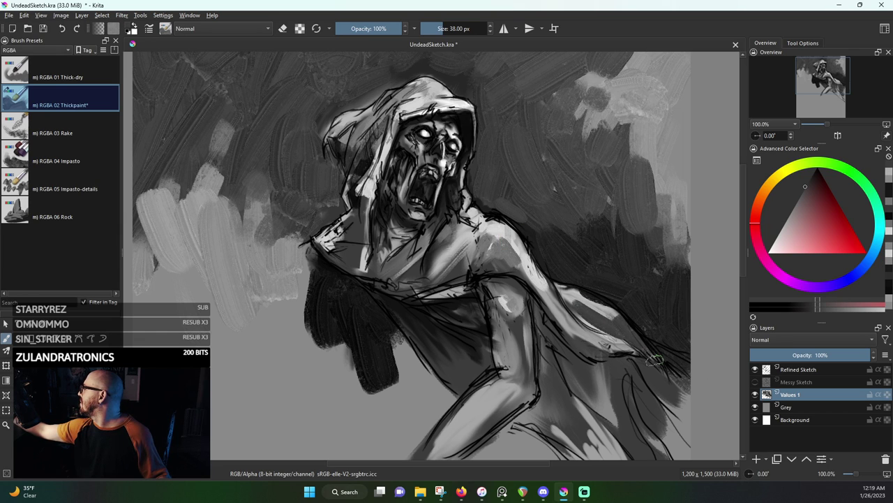
pyautogui.keyDown('ctrl'); pyautogui.click(611, 357); pyautogui.keyUp('ctrl')
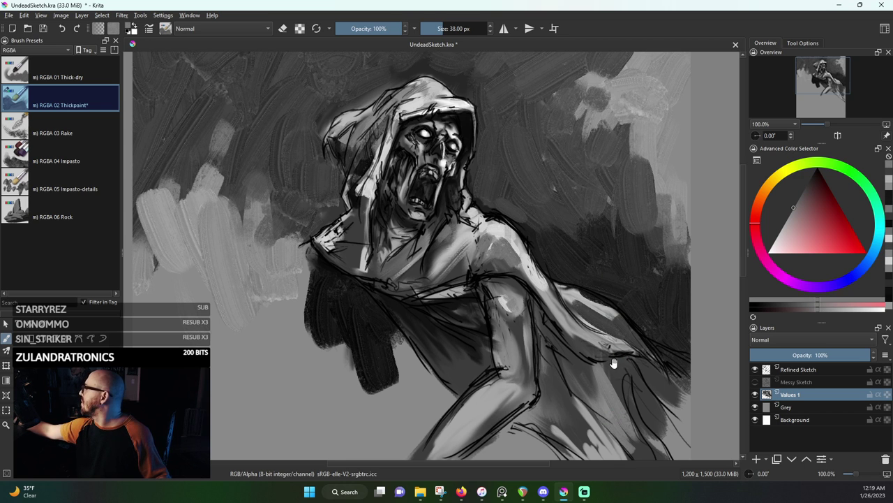
# Paint dark-grey shading along the lower end and underside of the bent forearm, and cover its upper surface with light grey
pyautogui.moveTo(612, 361); pyautogui.dragTo(598, 318)
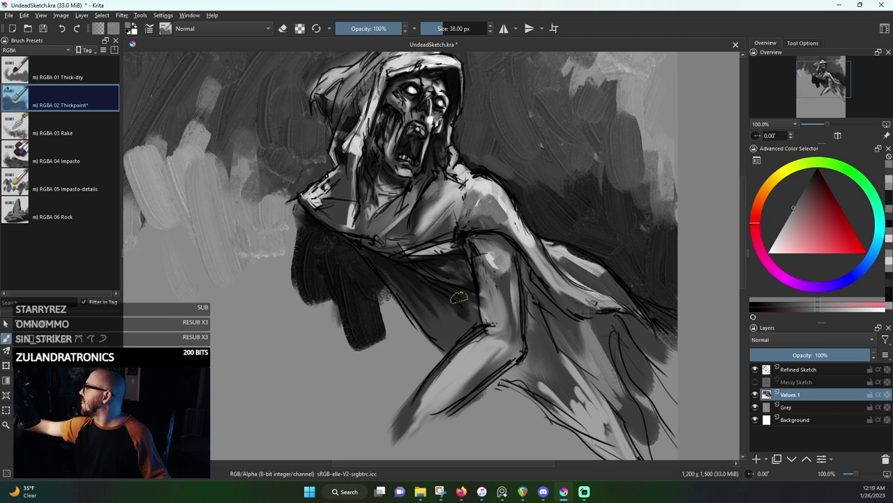
pyautogui.keyDown('ctrl'); pyautogui.click(480, 392); pyautogui.keyUp('ctrl')
pyautogui.moveTo(405, 423); pyautogui.dragTo(461, 394)
pyautogui.keyDown('ctrl'); pyautogui.click(400, 427); pyautogui.keyUp('ctrl')
pyautogui.moveTo(403, 425)
pyautogui.mouseDown()
pyautogui.moveTo(461, 369)
pyautogui.moveTo(440, 407)
pyautogui.moveTo(476, 388)
pyautogui.mouseUp()
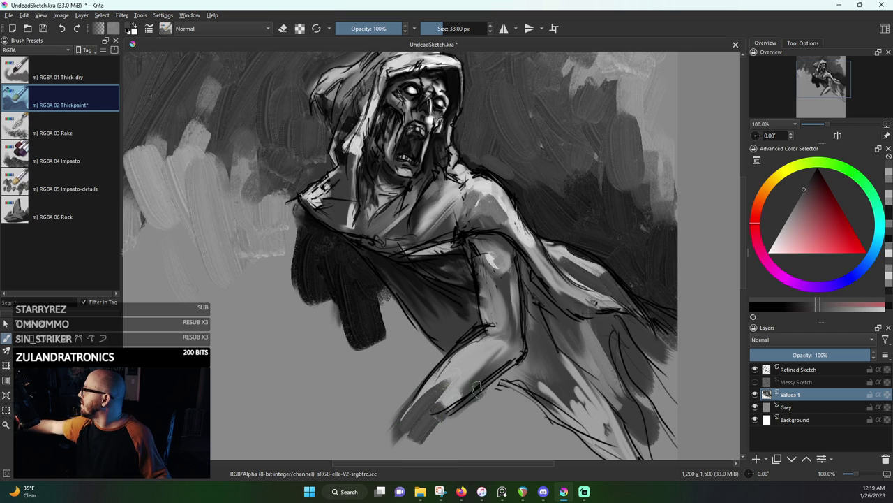
pyautogui.moveTo(436, 438); pyautogui.dragTo(487, 377)
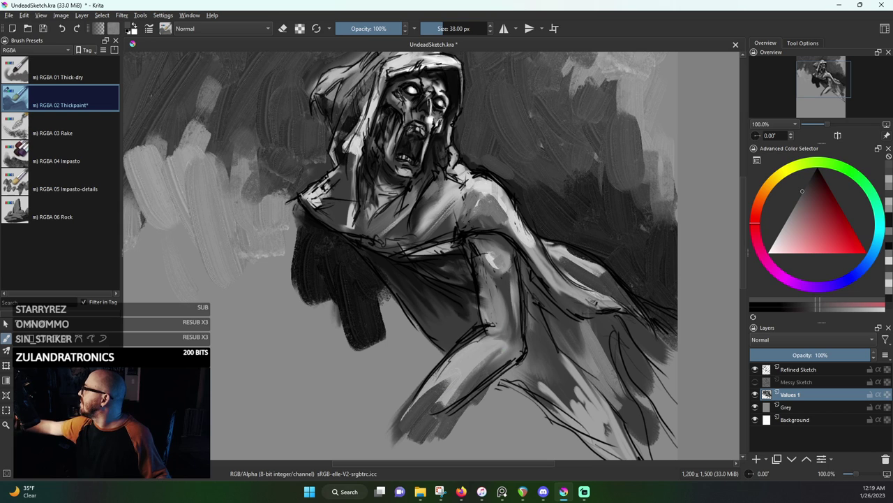
pyautogui.keyDown('ctrl'); pyautogui.click(466, 359); pyautogui.keyUp('ctrl')
pyautogui.moveTo(426, 420)
pyautogui.mouseDown()
pyautogui.moveTo(509, 338)
pyautogui.moveTo(469, 387)
pyautogui.moveTo(515, 353)
pyautogui.mouseUp()
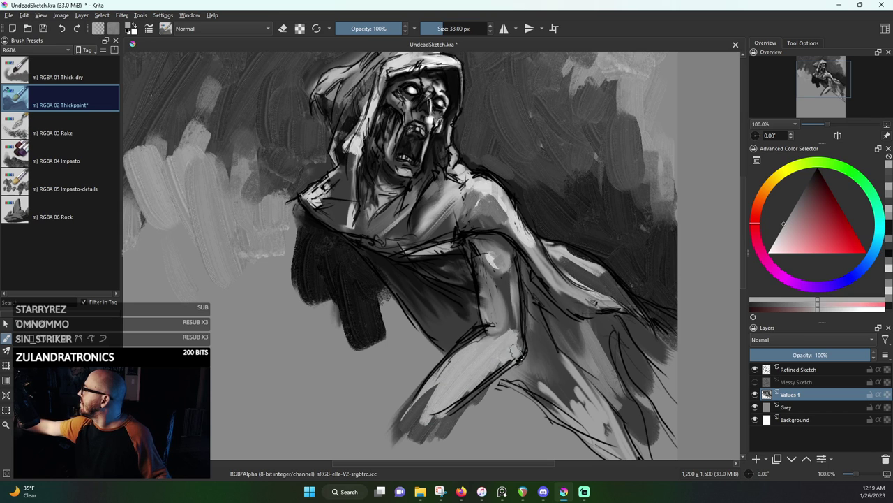
# Shade the upper arm down to the elbow with sampled mid-grey strokes, and pick a darker grey for the forearm's edge
pyautogui.keyDown('ctrl'); pyautogui.click(543, 349); pyautogui.keyUp('ctrl')
pyautogui.moveTo(519, 319)
pyautogui.mouseDown()
pyautogui.moveTo(500, 346)
pyautogui.moveTo(491, 331)
pyautogui.moveTo(501, 323)
pyautogui.moveTo(491, 328)
pyautogui.moveTo(498, 335)
pyautogui.mouseUp()
pyautogui.keyDown('ctrl'); pyautogui.click(495, 295); pyautogui.keyUp('ctrl')
pyautogui.moveTo(493, 273); pyautogui.dragTo(482, 325)
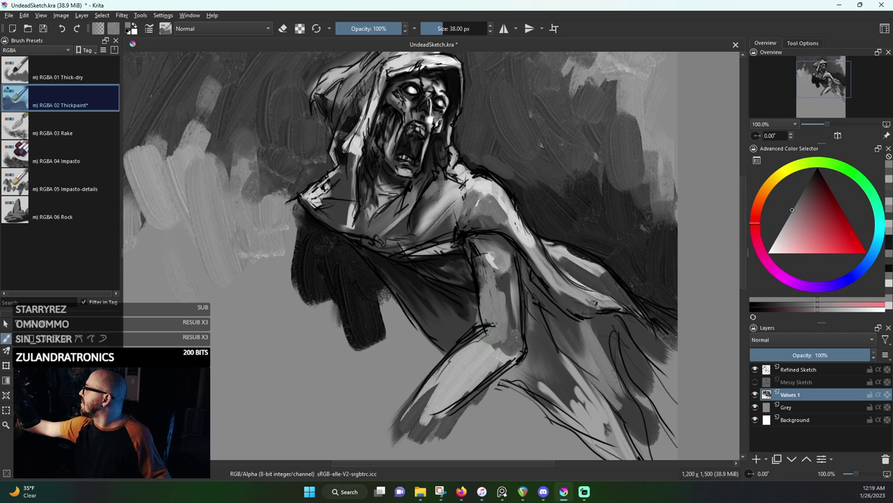
pyautogui.keyDown('ctrl'); pyautogui.click(473, 333); pyautogui.keyUp('ctrl')
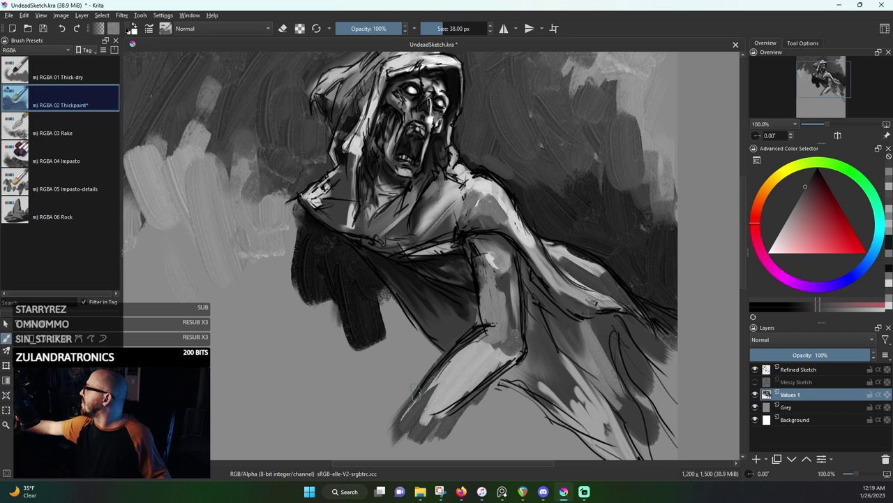
# Darken the cloth between the chest and the bent arm with sampled dark-grey diagonal strokes
pyautogui.keyDown('ctrl'); pyautogui.click(422, 272); pyautogui.keyUp('ctrl')
pyautogui.moveTo(409, 302)
pyautogui.mouseDown()
pyautogui.moveTo(443, 335)
pyautogui.moveTo(444, 305)
pyautogui.moveTo(406, 272)
pyautogui.mouseUp()
pyautogui.keyDown('ctrl'); pyautogui.click(463, 324); pyautogui.keyUp('ctrl')
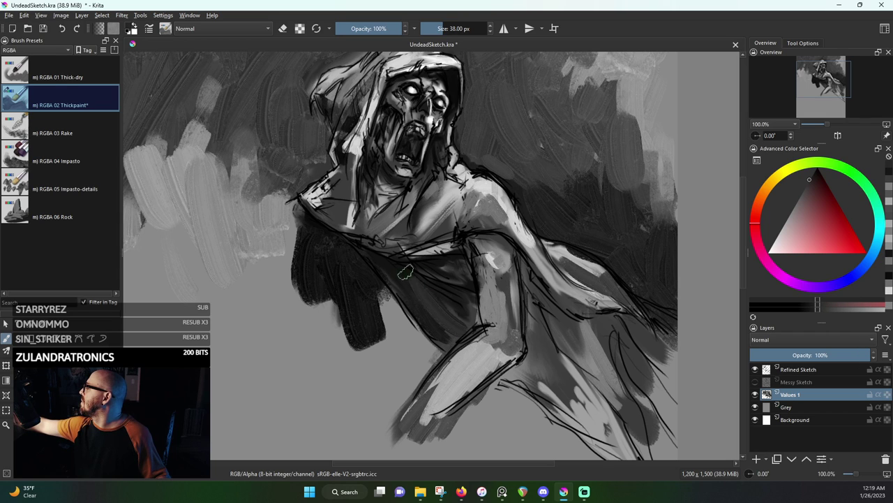
pyautogui.moveTo(468, 314); pyautogui.dragTo(408, 263)
pyautogui.moveTo(437, 327); pyautogui.dragTo(418, 302)
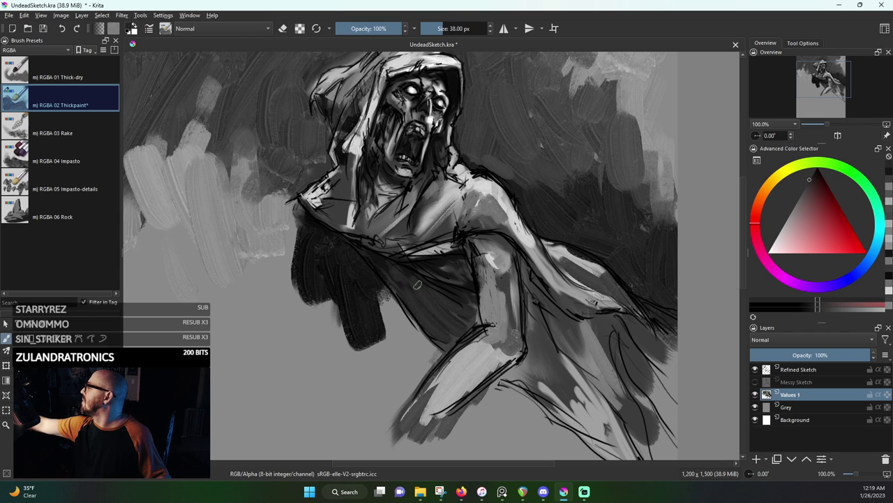
# Darken the chest folds and the cloak's front shoulder below the hood with near-black strokes
pyautogui.moveTo(412, 222); pyautogui.dragTo(391, 238)
pyautogui.moveTo(399, 207)
pyautogui.mouseDown()
pyautogui.moveTo(367, 234)
pyautogui.moveTo(409, 204)
pyautogui.mouseUp()
pyautogui.moveTo(346, 222)
pyautogui.mouseDown()
pyautogui.moveTo(345, 177)
pyautogui.moveTo(336, 172)
pyautogui.moveTo(342, 192)
pyautogui.moveTo(314, 206)
pyautogui.mouseUp()
pyautogui.keyDown('ctrl'); pyautogui.click(342, 151); pyautogui.keyUp('ctrl')
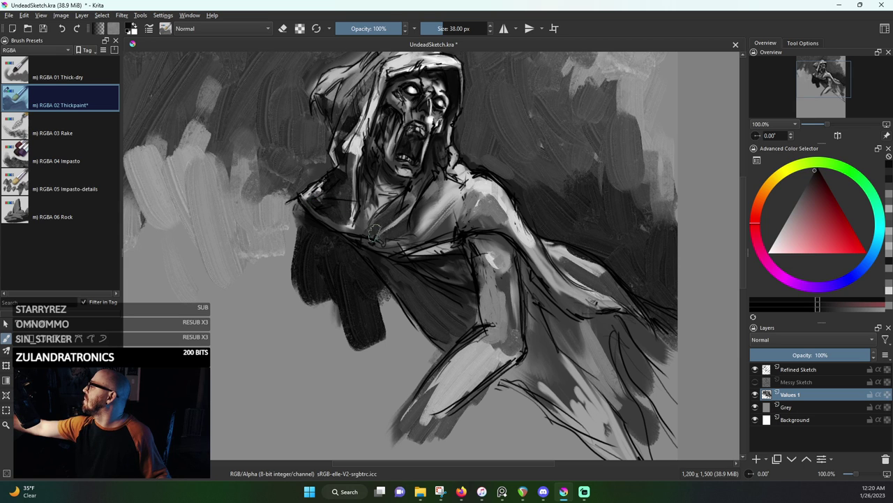
# Hide the Refined Sketch layer so only the painted values show
pyautogui.scroll(3, 383, 236)
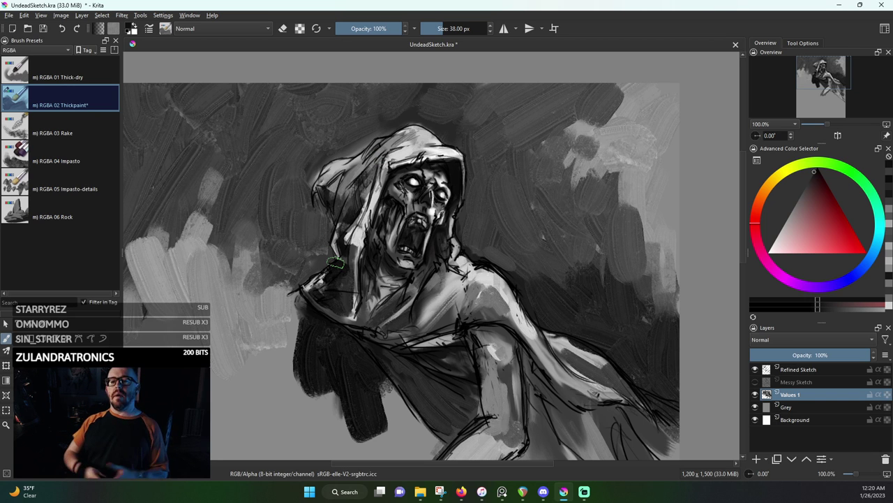
pyautogui.scroll(-3, 330, 269)
pyautogui.scroll(2, 339, 274)
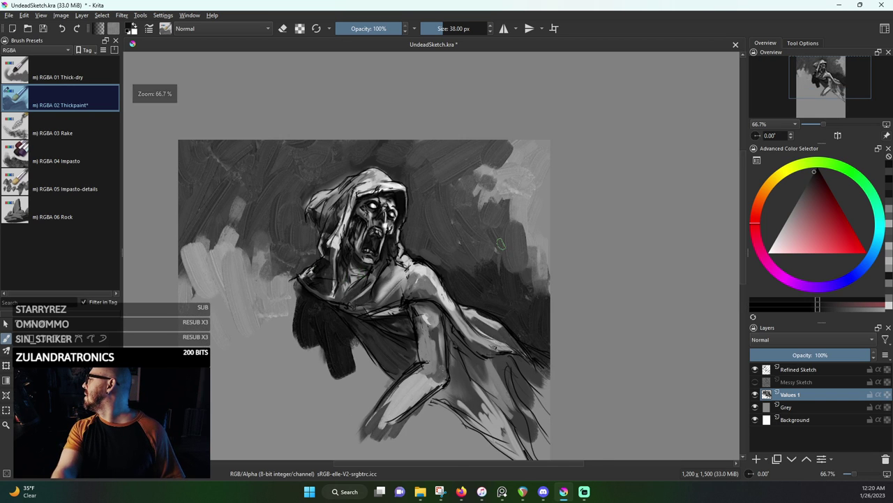
pyautogui.scroll(2, 500, 243)
pyautogui.scroll(-1, 353, 244)
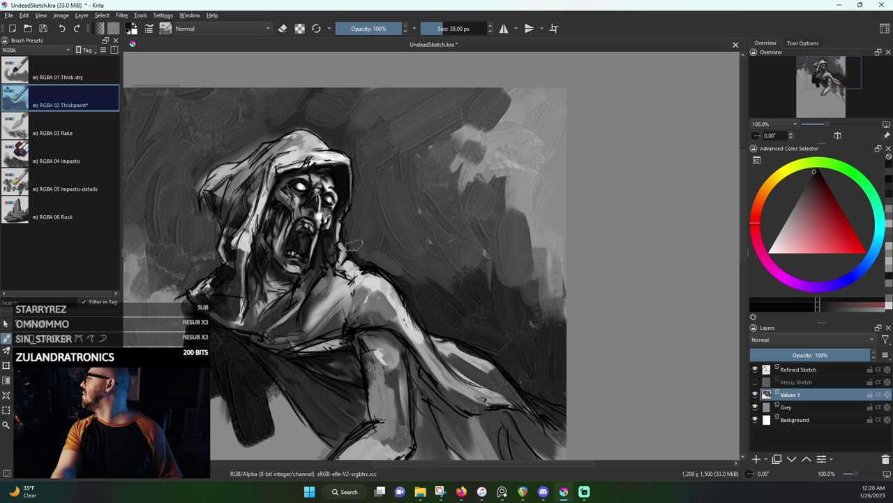
pyautogui.scroll(1, 354, 245)
pyautogui.scroll(-1, 354, 244)
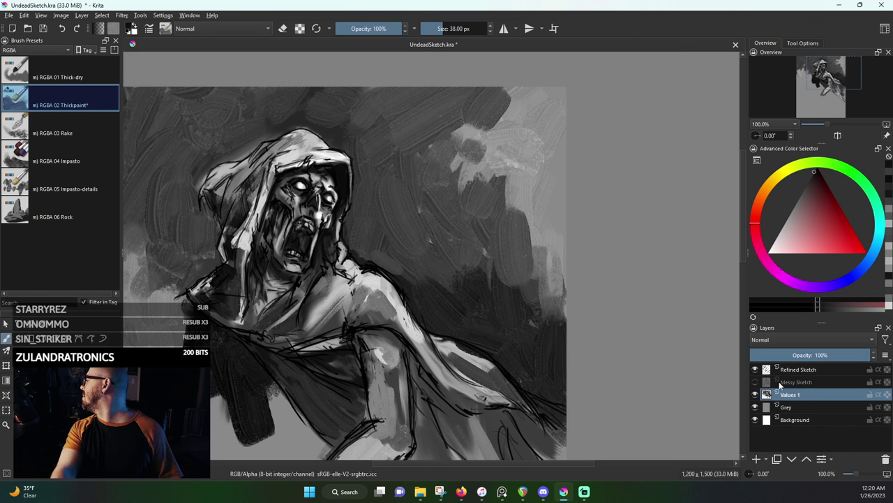
pyautogui.click(754, 369)
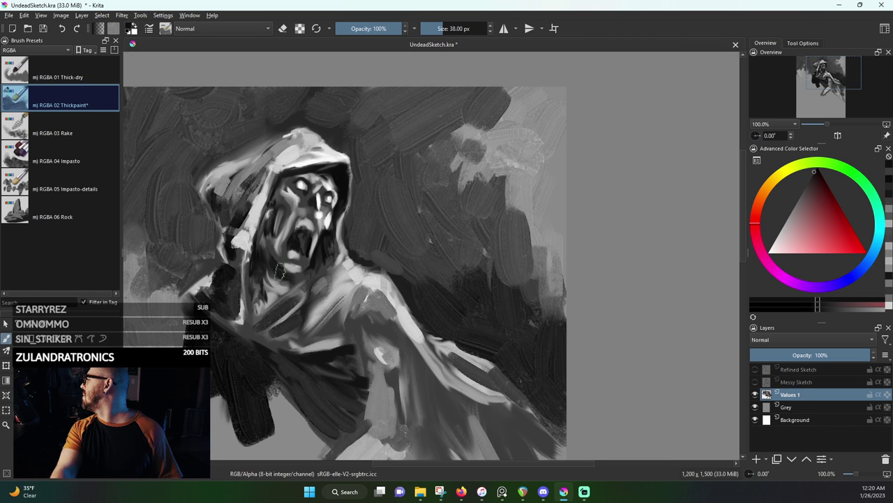
# Examine the hooded figure's painted values near and far with both sketch layers hidden
pyautogui.scroll(-3, 279, 271)
pyautogui.scroll(3, 296, 263)
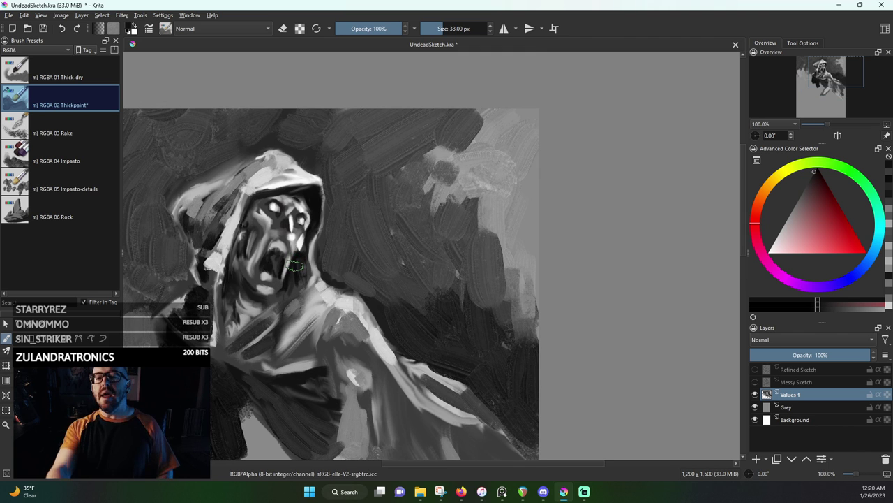
pyautogui.scroll(-1, 242, 255)
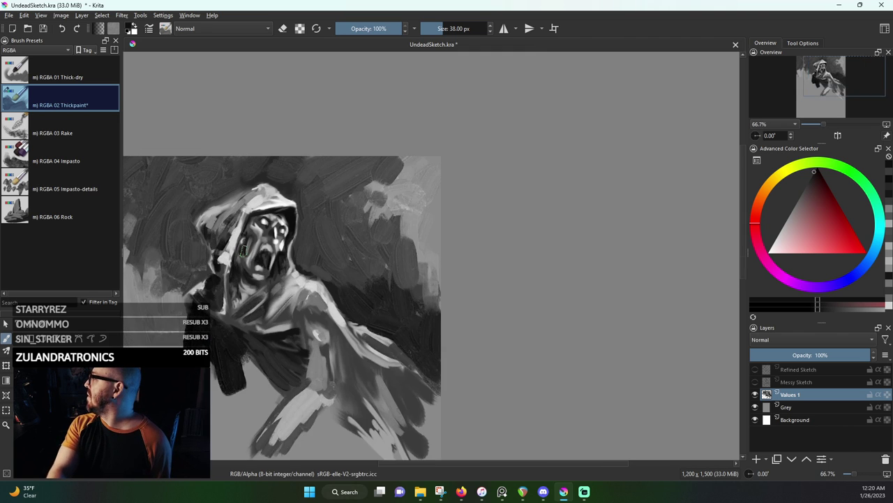
pyautogui.scroll(2, 241, 254)
pyautogui.scroll(1, 242, 255)
pyautogui.scroll(-3, 241, 255)
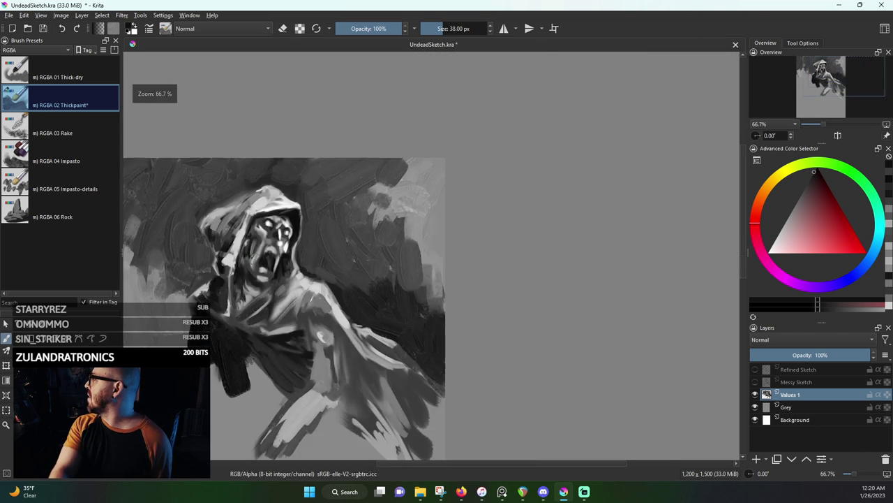
pyautogui.scroll(2, 263, 284)
pyautogui.scroll(-2, 271, 290)
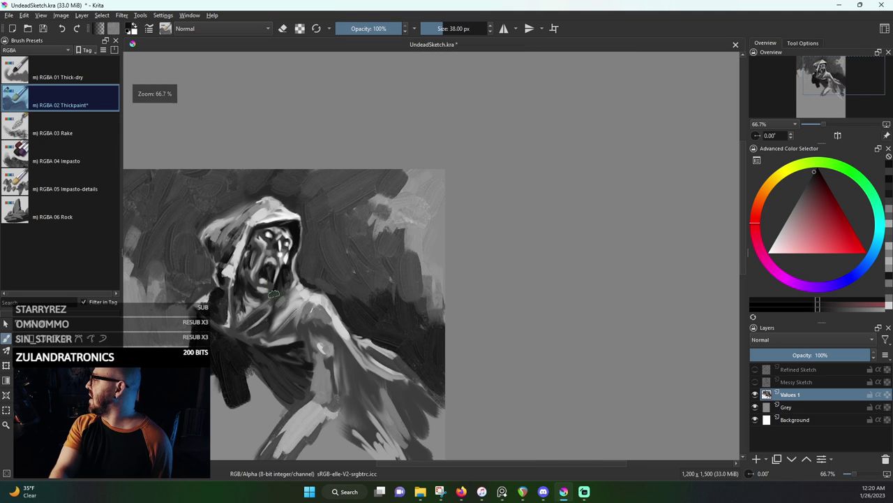
pyautogui.scroll(-1, 276, 297)
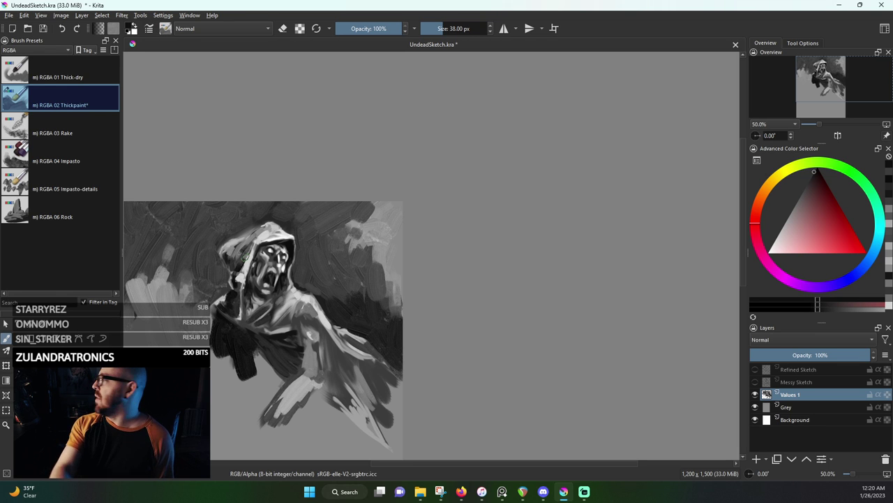
pyautogui.scroll(3, 228, 257)
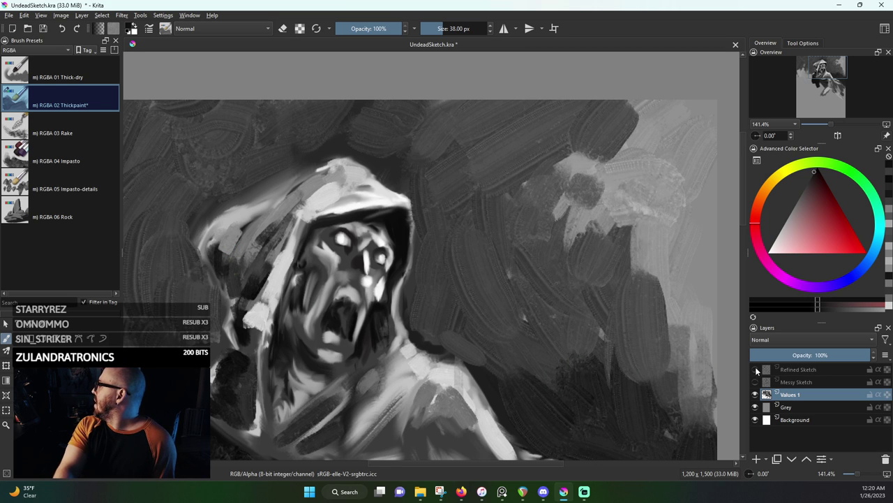
# Show the Refined Sketch layer over the painting, keep Messy Sketch hidden, and lower Refined Sketch's opacity to 63%
pyautogui.moveTo(755, 369); pyautogui.dragTo(752, 390)
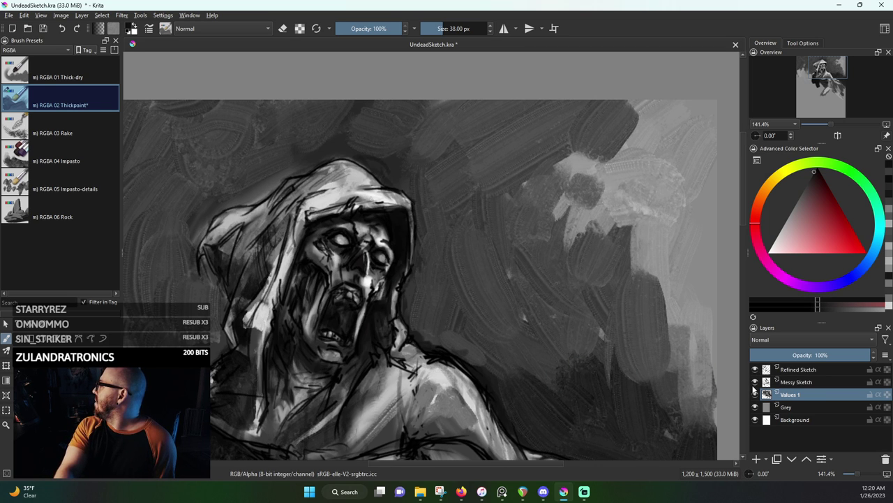
pyautogui.click(754, 384)
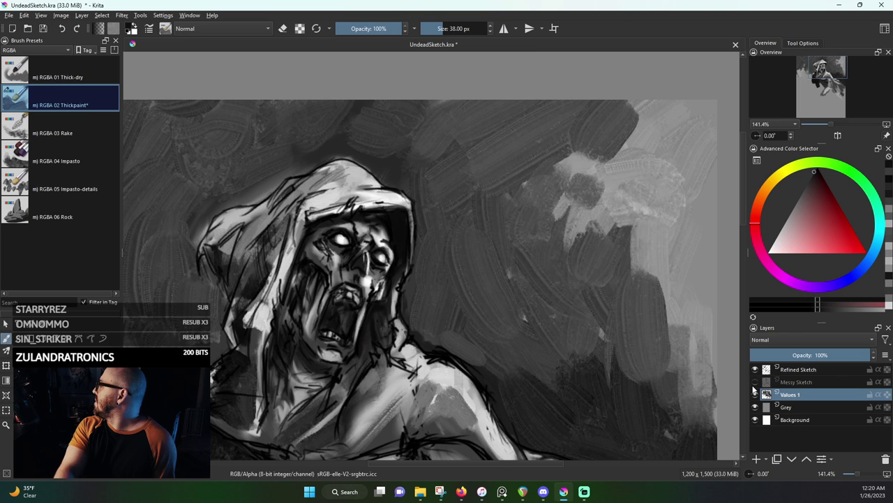
pyautogui.click(796, 370)
pyautogui.moveTo(856, 357); pyautogui.dragTo(831, 355)
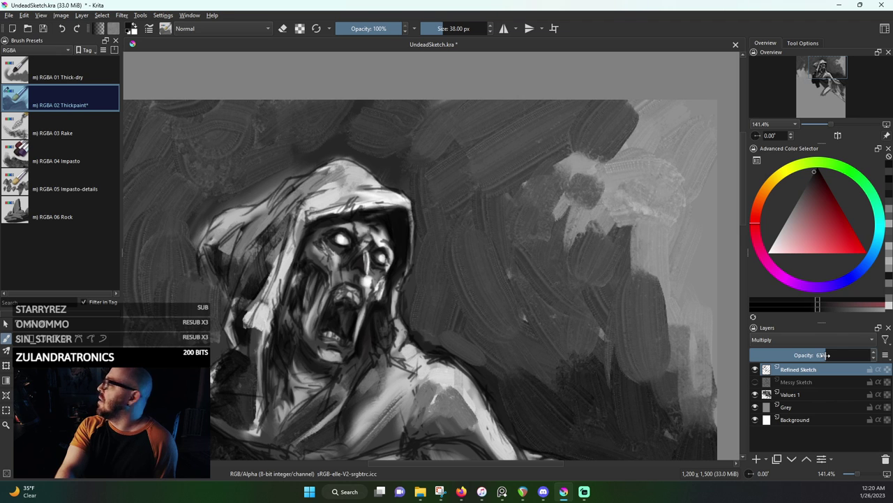
pyautogui.press('1')
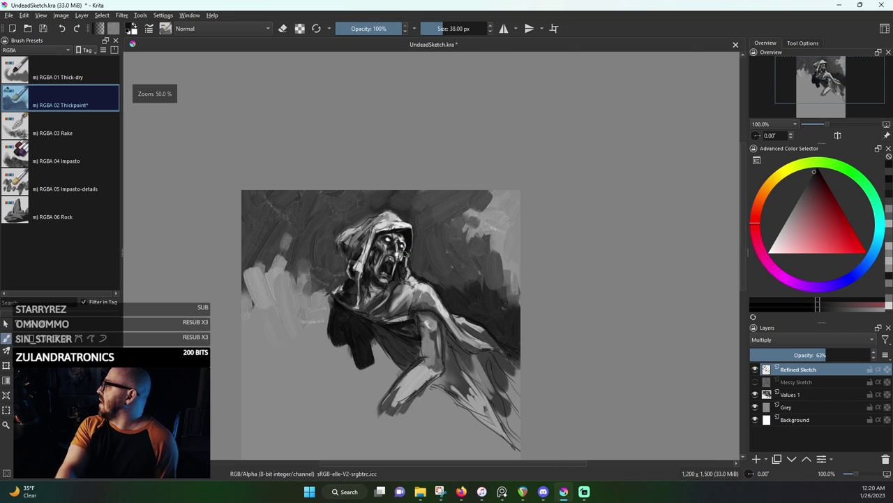
# Examine how the fainter linework sits over the painted face, shoulder and arm, both close up and at full-figure view
pyautogui.scroll(3, 380, 271)
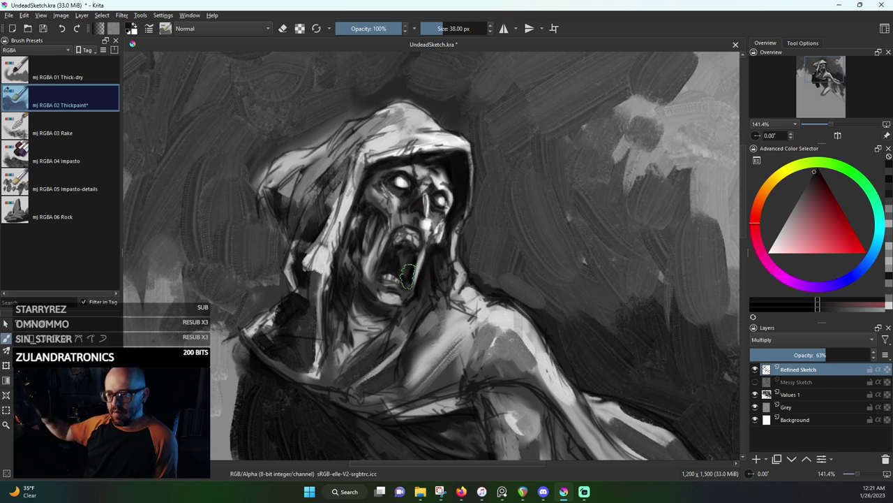
pyautogui.scroll(-2, 408, 277)
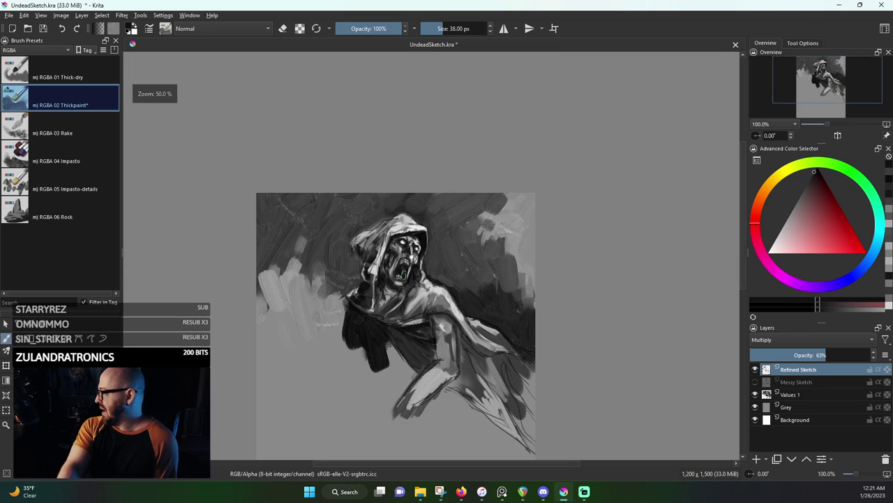
pyautogui.scroll(-1, 410, 280)
pyautogui.scroll(3, 410, 279)
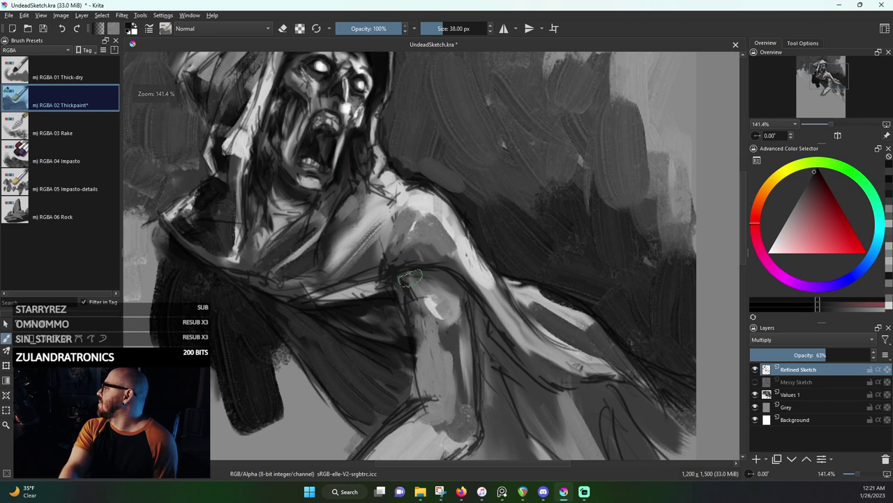
pyautogui.scroll(-2, 361, 152)
pyautogui.scroll(3, 349, 147)
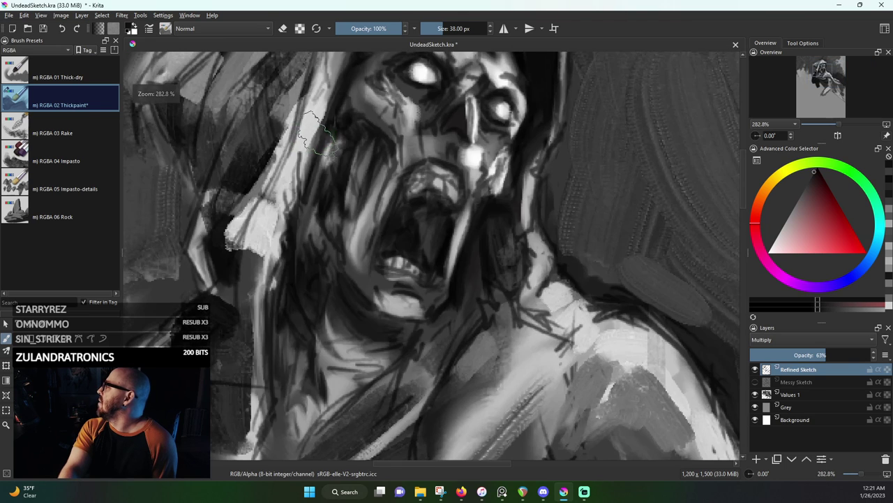
pyautogui.scroll(-1, 318, 136)
pyautogui.scroll(1, 397, 132)
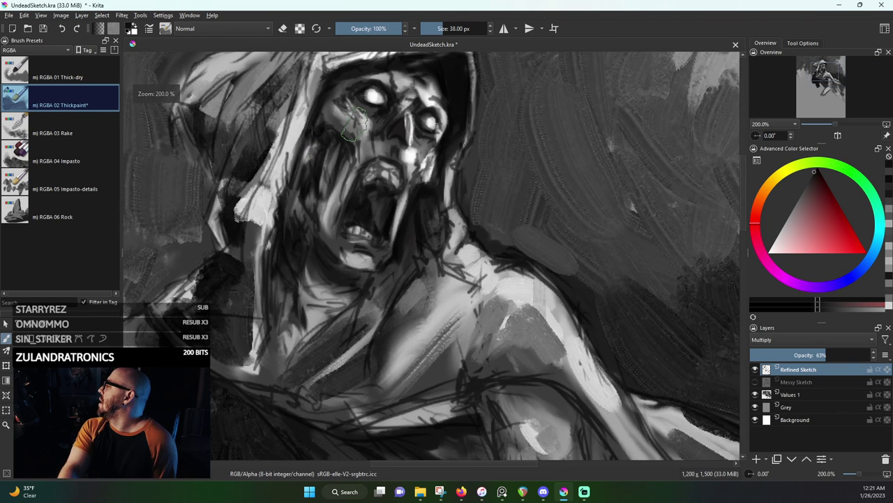
# Raise the Refined Sketch layer's opacity to 84%
pyautogui.scroll(-1, 363, 120)
pyautogui.moveTo(827, 356); pyautogui.dragTo(851, 354)
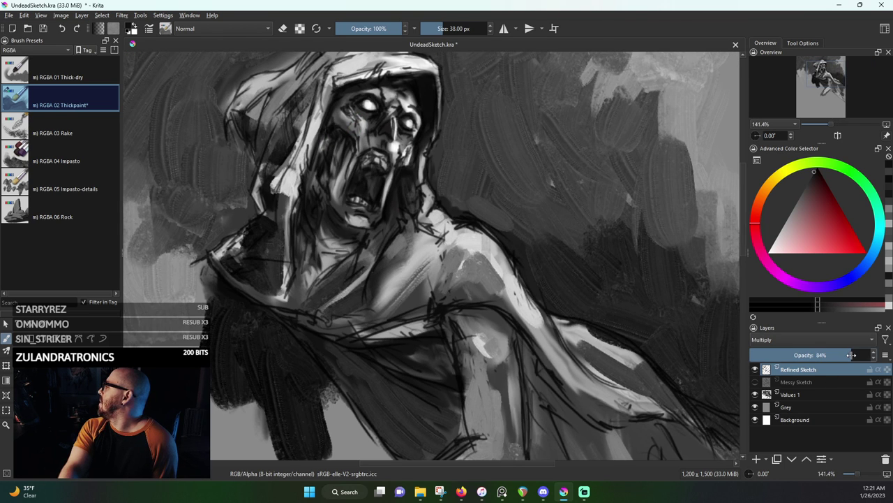
pyautogui.scroll(-2, 481, 299)
pyautogui.scroll(1, 462, 300)
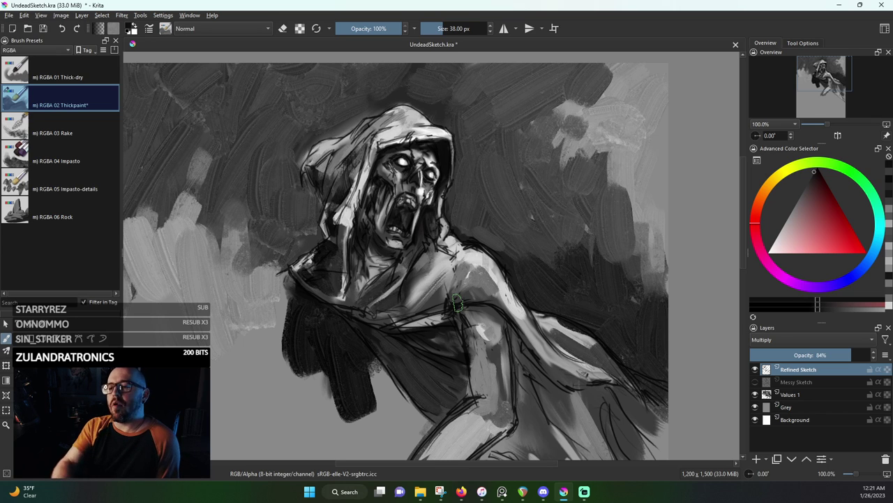
# Show the Messy Sketch layer and hide the Values 1 layer so only the two sketches show over the grey
pyautogui.click(754, 383)
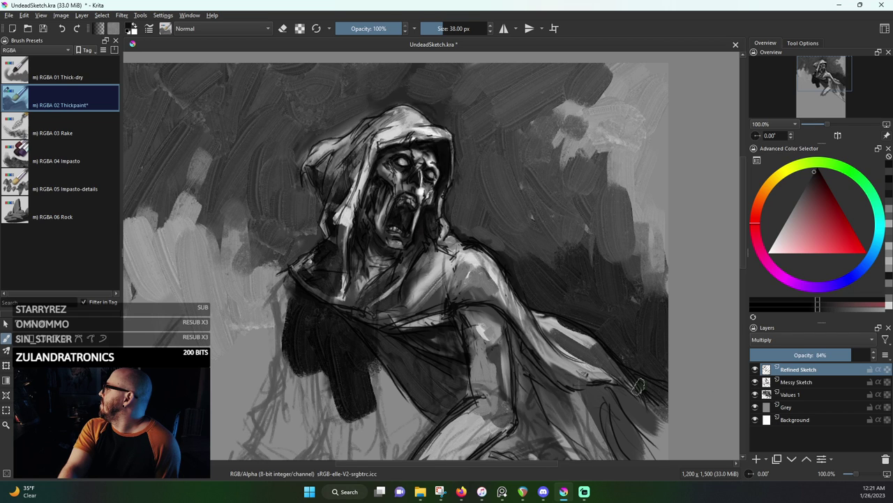
pyautogui.scroll(-2, 587, 382)
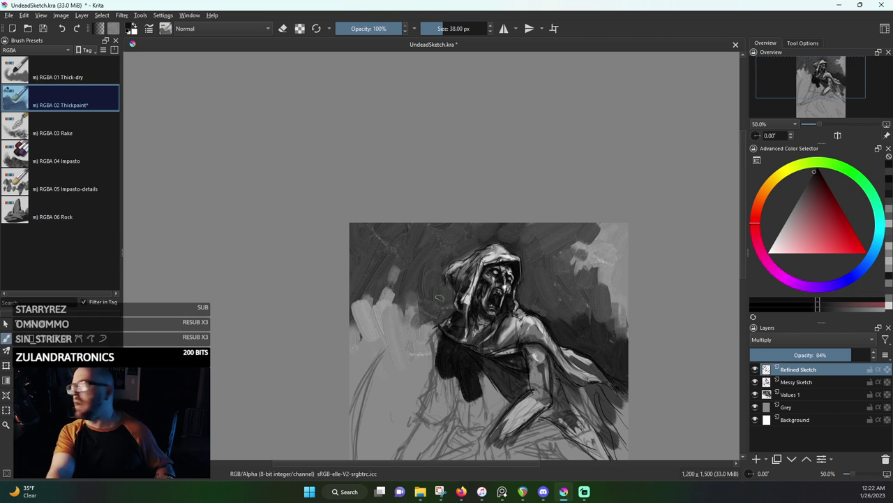
pyautogui.scroll(3, 415, 286)
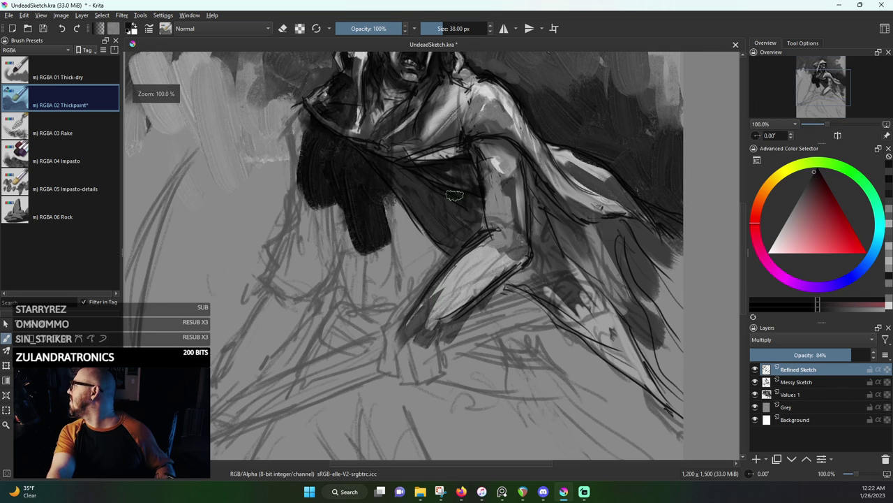
pyautogui.scroll(1, 437, 295)
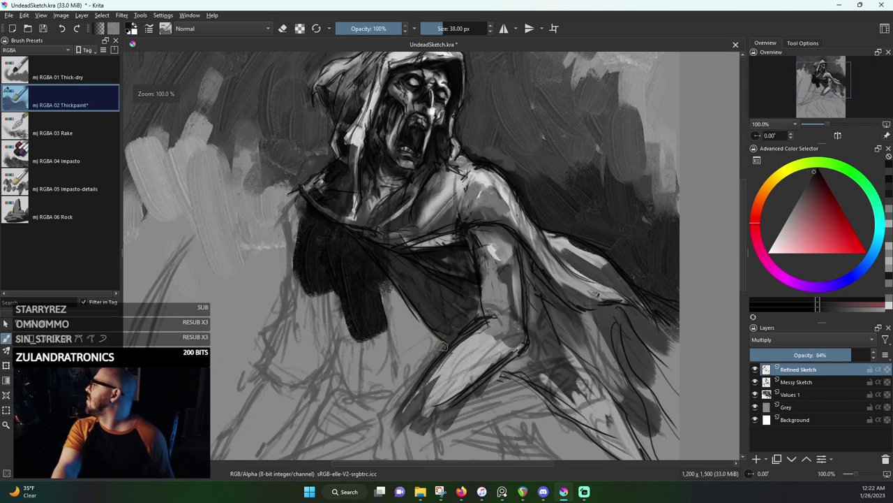
pyautogui.scroll(1, 425, 418)
pyautogui.scroll(-1, 429, 419)
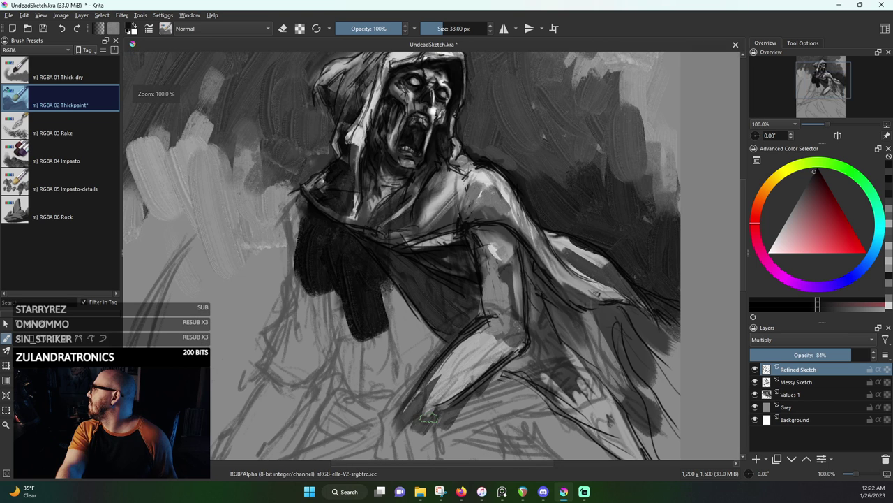
pyautogui.click(792, 395)
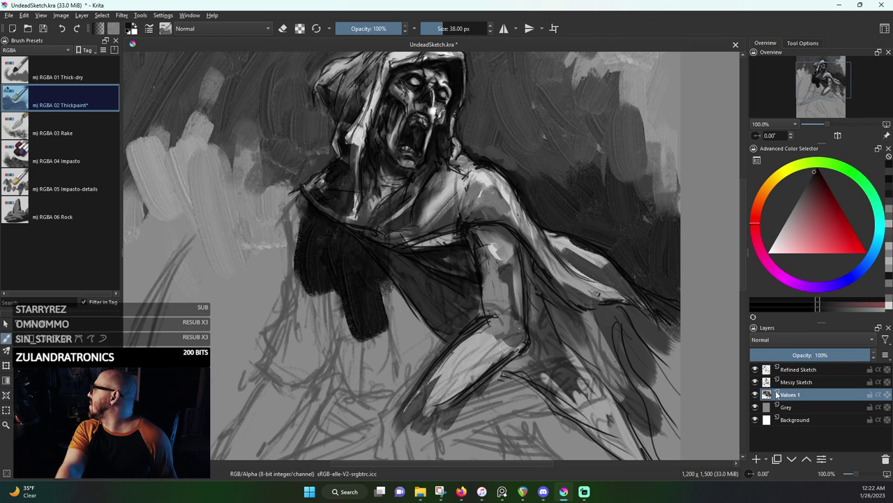
pyautogui.moveTo(841, 354)
pyautogui.mouseDown()
pyautogui.moveTo(800, 354)
pyautogui.moveTo(864, 354)
pyautogui.mouseUp()
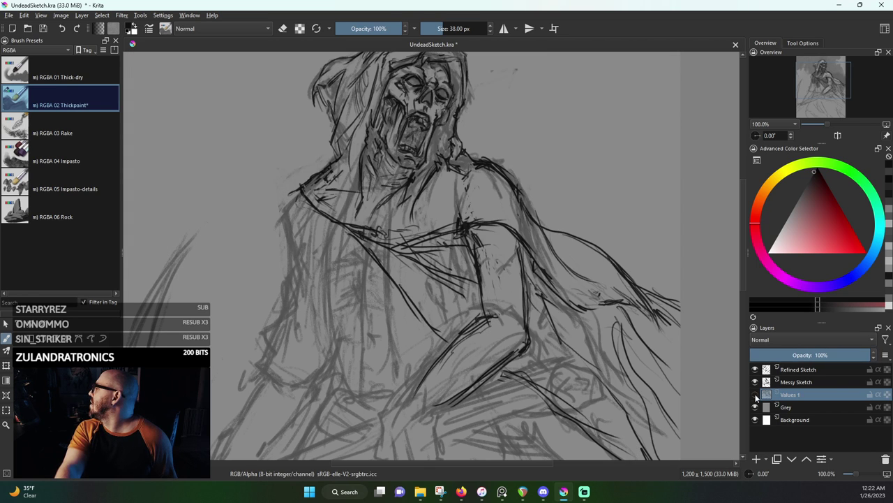
pyautogui.click(756, 395)
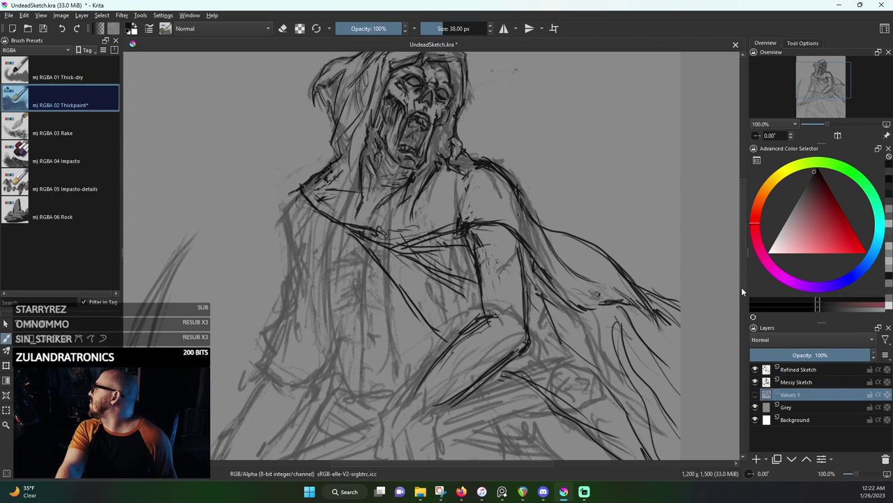
# Reinforce the cloak's shoulder corner and the bent arm's outer contour on the Refined Sketch layer with the Pencil-2 brush at 6 px
pyautogui.click(795, 369)
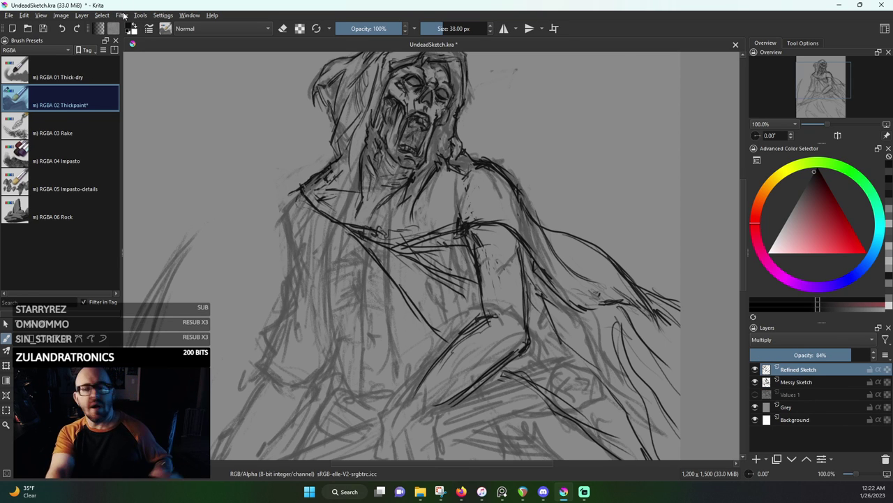
pyautogui.click(44, 50)
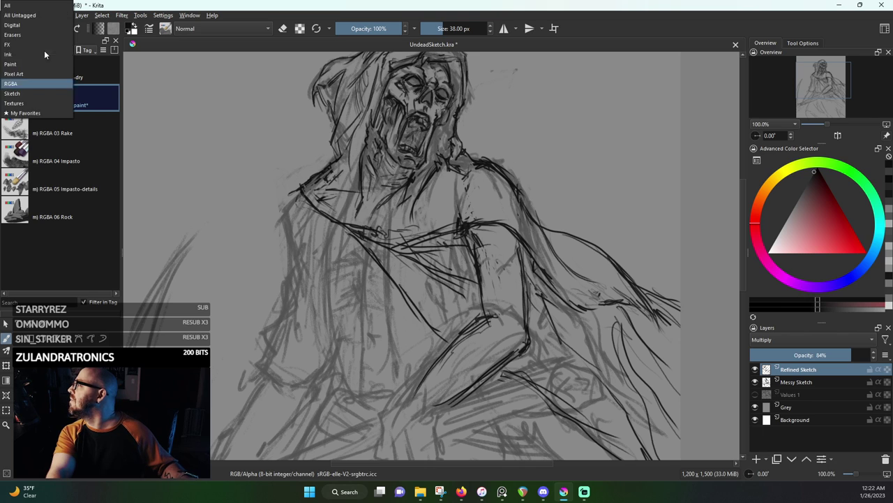
pyautogui.click(31, 95)
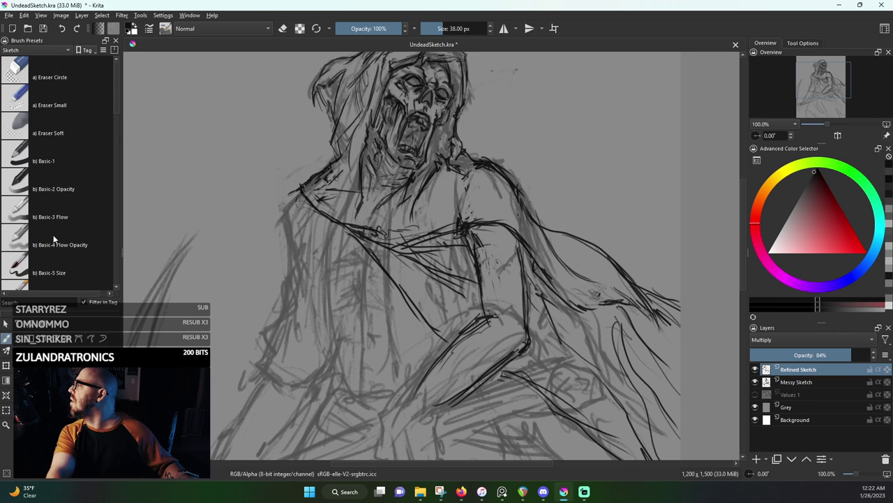
pyautogui.scroll(-5, 54, 240)
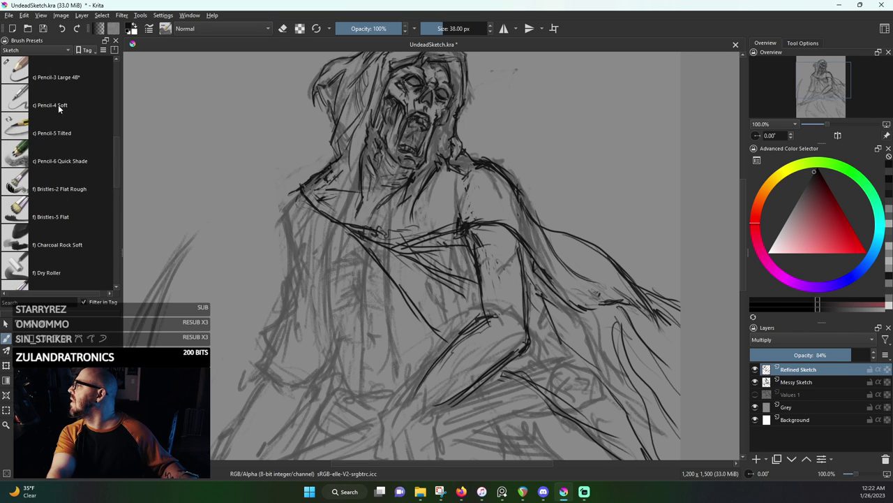
pyautogui.scroll(1, 60, 124)
pyautogui.click(46, 134)
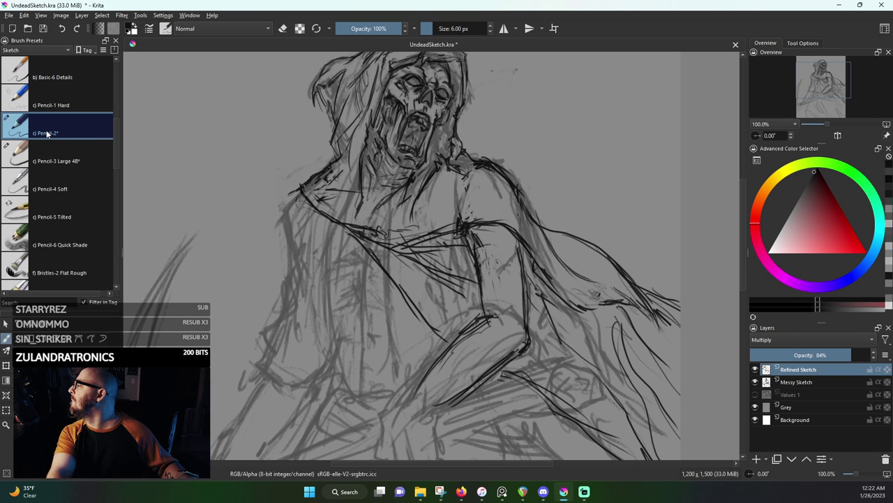
pyautogui.moveTo(60, 165)
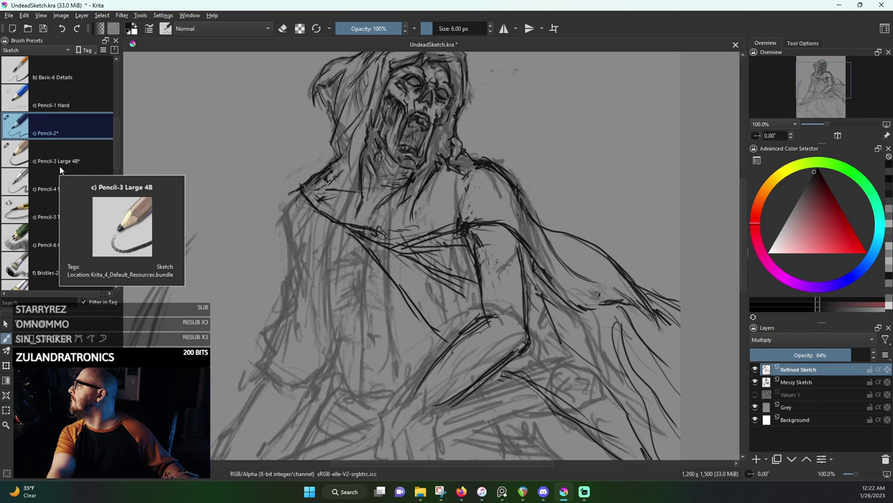
pyautogui.scroll(1, 57, 200)
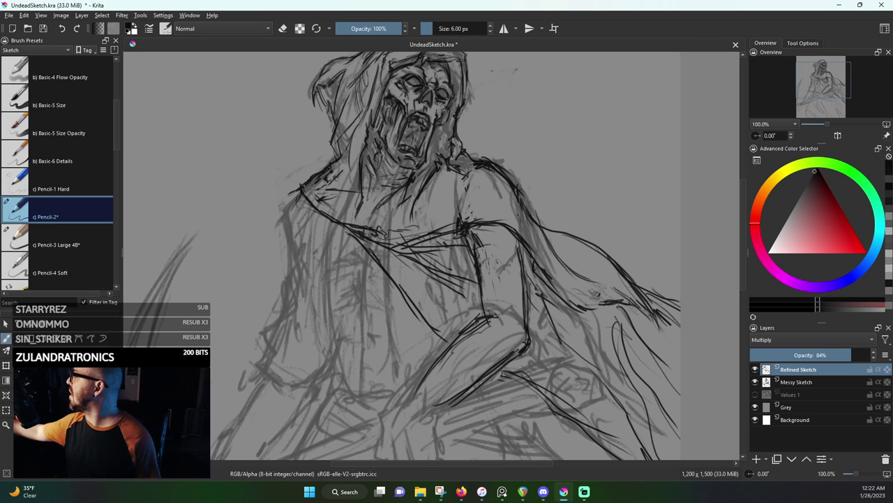
pyautogui.moveTo(303, 194); pyautogui.dragTo(293, 204)
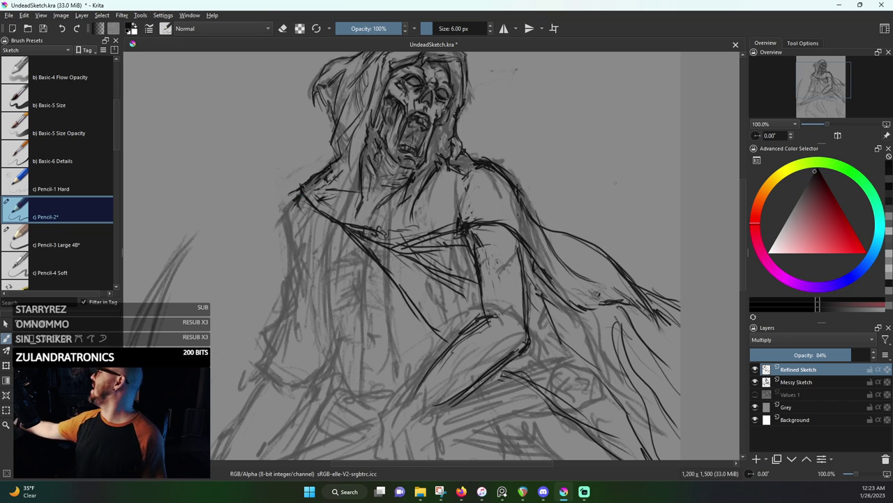
pyautogui.moveTo(529, 232)
pyautogui.mouseDown()
pyautogui.moveTo(509, 268)
pyautogui.moveTo(519, 255)
pyautogui.moveTo(527, 319)
pyautogui.mouseUp()
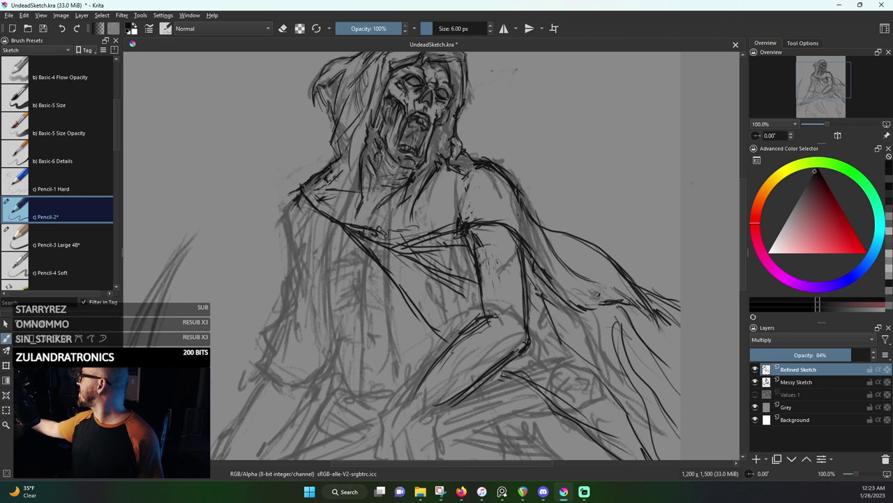
# Lower the Messy Sketch layer's opacity to 23%
pyautogui.click(806, 384)
pyautogui.moveTo(803, 354); pyautogui.dragTo(775, 356)
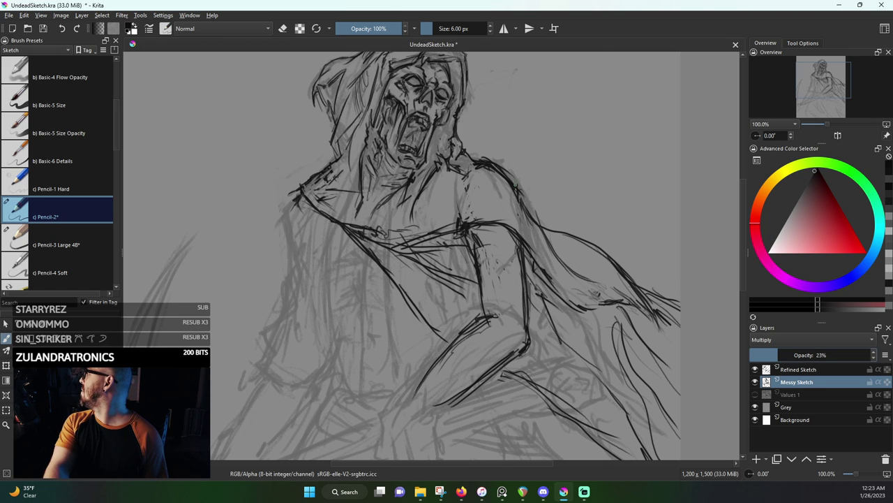
# Save the UndeadSketch.kra drawing with the whole canvas in view
pyautogui.hotkey('ctrl', '-')
pyautogui.hotkey('ctrl', '-')
pyautogui.click(41, 28)
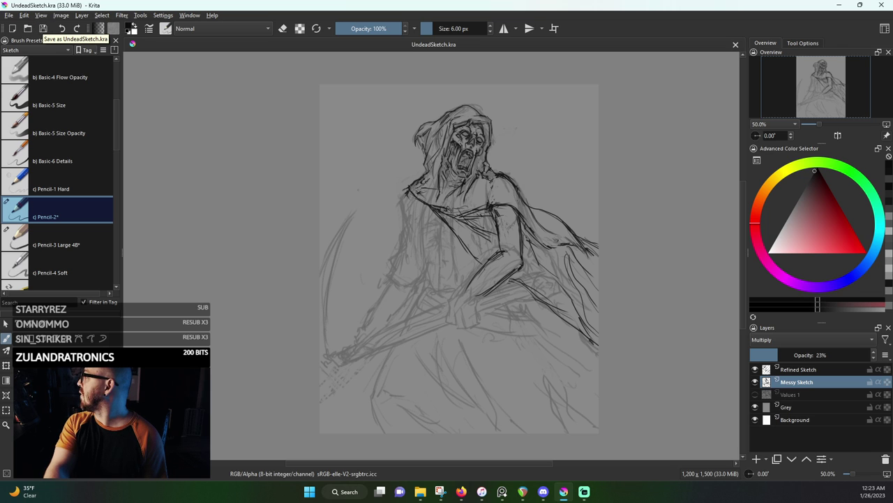
# Erase the excess dark strokes along the inner bend of the elbow on the Refined Sketch layer
pyautogui.scroll(1, 504, 247)
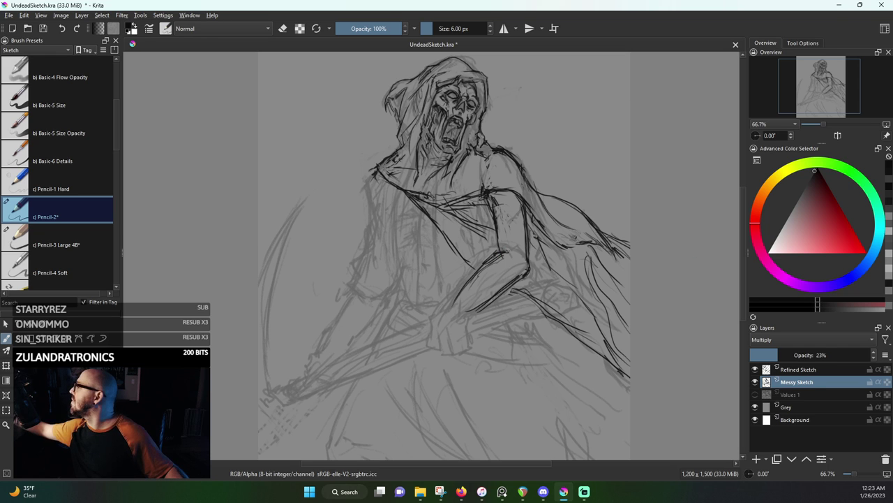
pyautogui.click(800, 370)
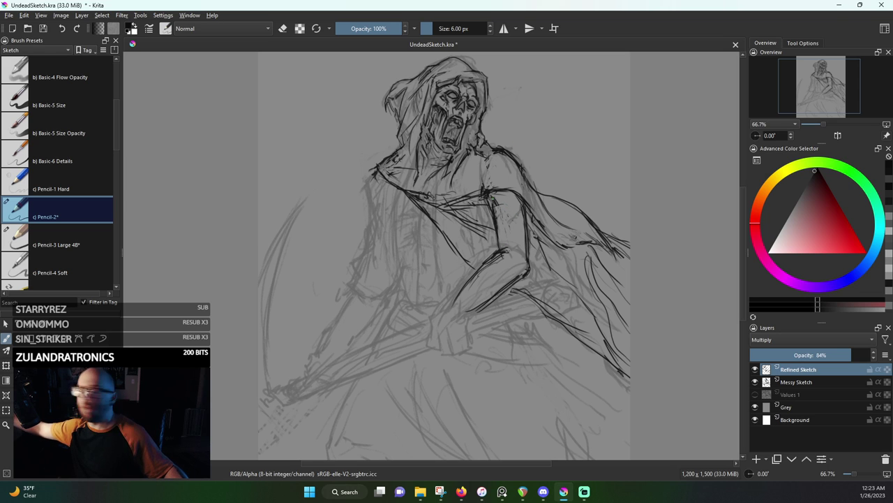
pyautogui.press('e')
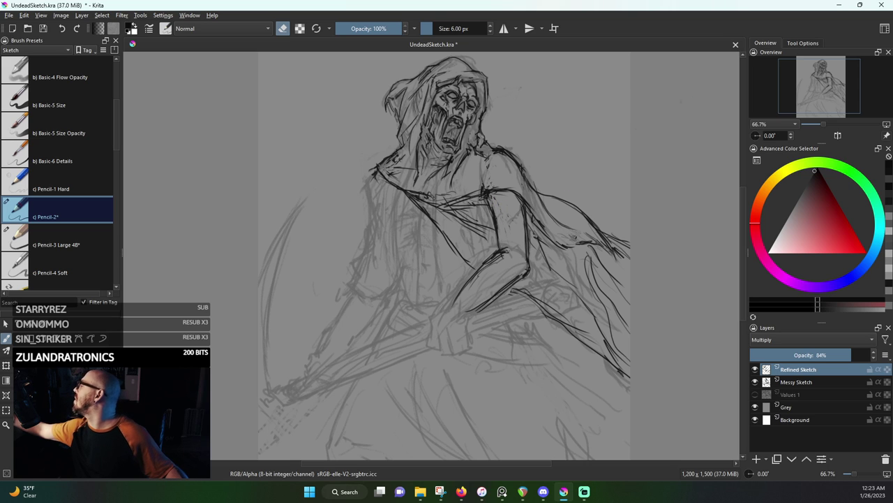
pyautogui.press('e')
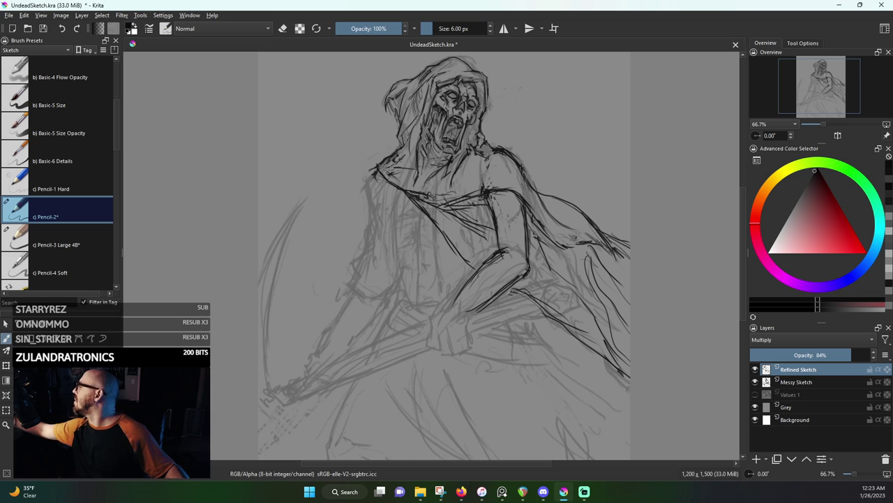
pyautogui.press('e')
pyautogui.moveTo(497, 253)
pyautogui.mouseDown()
pyautogui.moveTo(477, 274)
pyautogui.moveTo(492, 256)
pyautogui.mouseUp()
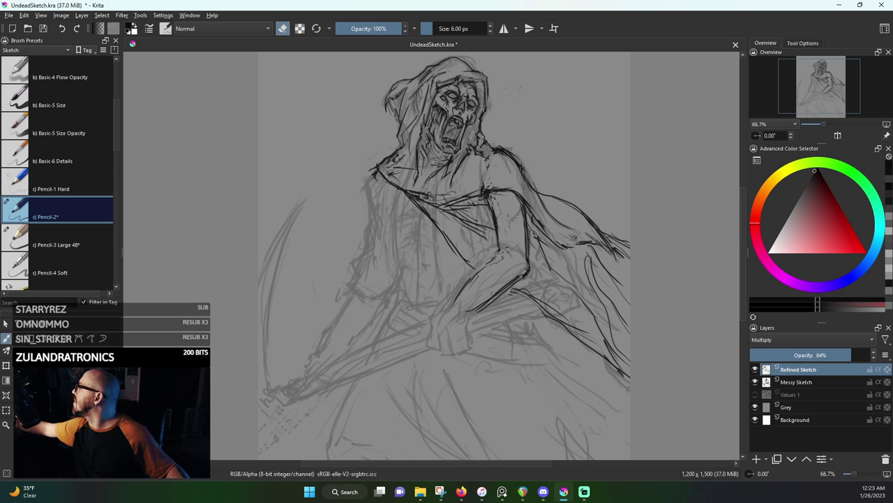
pyautogui.press('e')
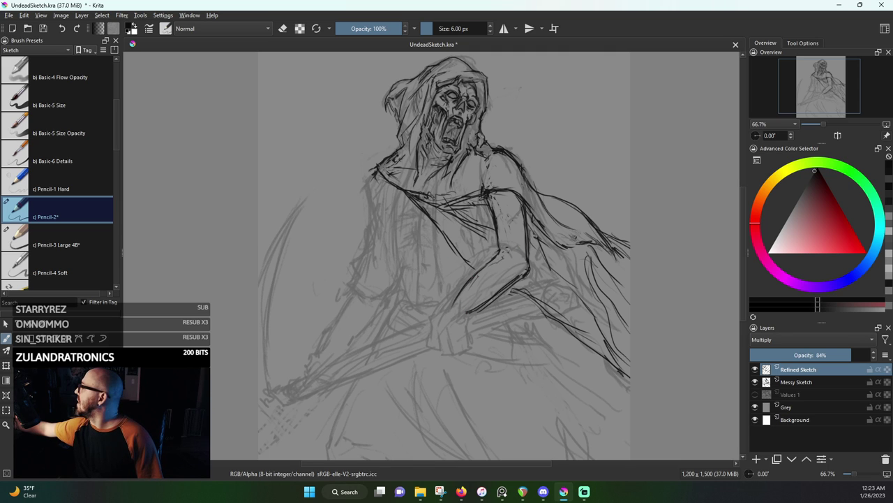
# Draw the wrist and clenched hand at the end of the bent arm with Pencil-2, and clean up the forearm's underside
pyautogui.moveTo(470, 282)
pyautogui.mouseDown()
pyautogui.moveTo(430, 328)
pyautogui.moveTo(437, 357)
pyautogui.mouseUp()
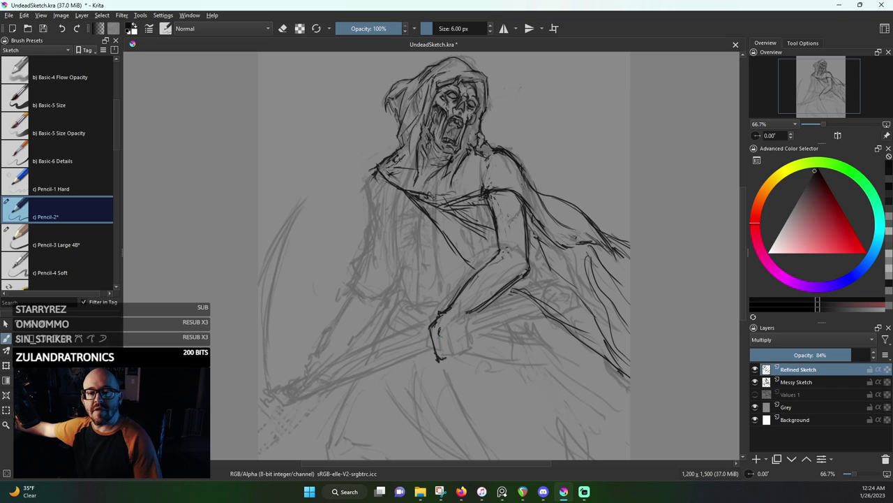
pyautogui.moveTo(441, 337); pyautogui.dragTo(448, 360)
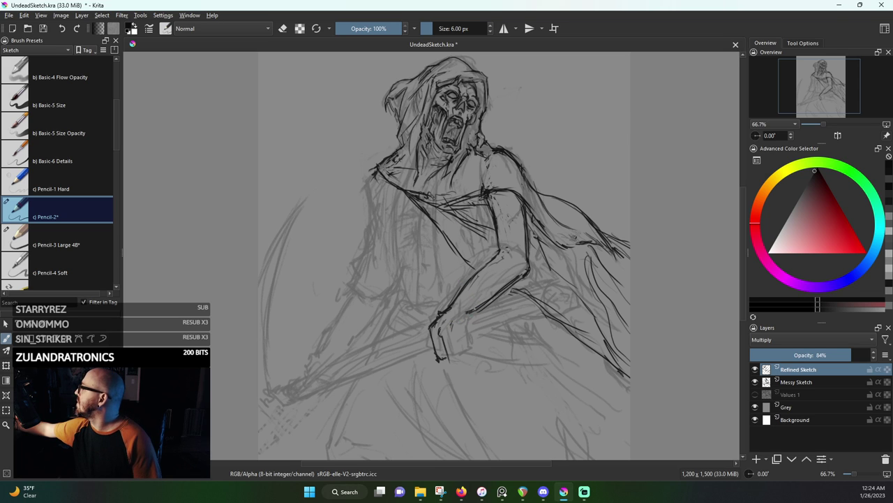
pyautogui.press('e')
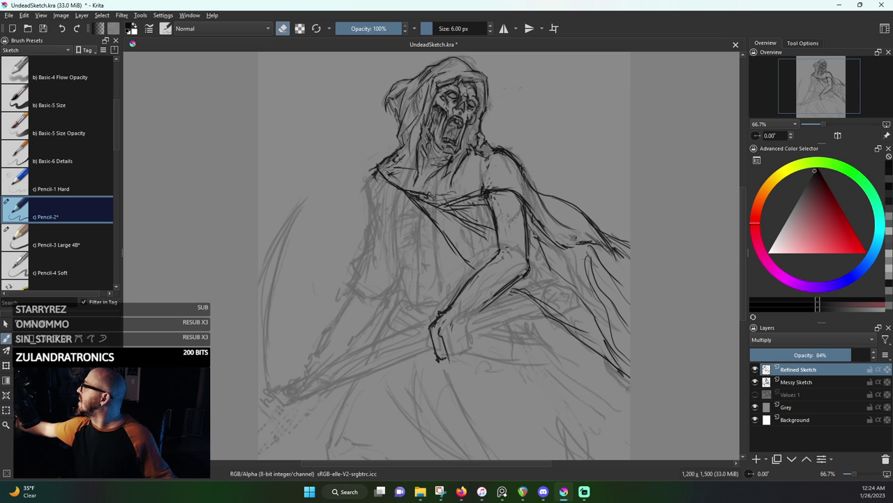
pyautogui.moveTo(488, 304)
pyautogui.mouseDown()
pyautogui.moveTo(520, 282)
pyautogui.moveTo(490, 302)
pyautogui.moveTo(505, 289)
pyautogui.mouseUp()
pyautogui.press('e')
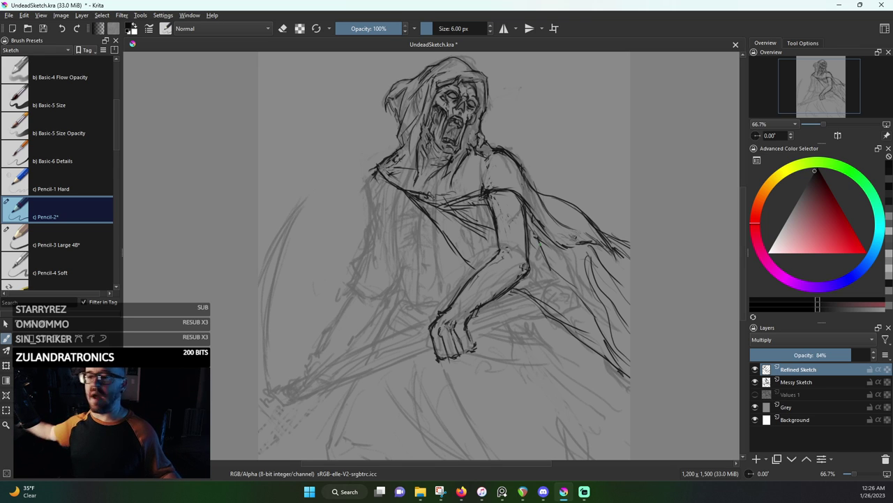
# Define the clenched hand's fingers and knuckles, erasing small parts of the lines between the fingers
pyautogui.press('e')
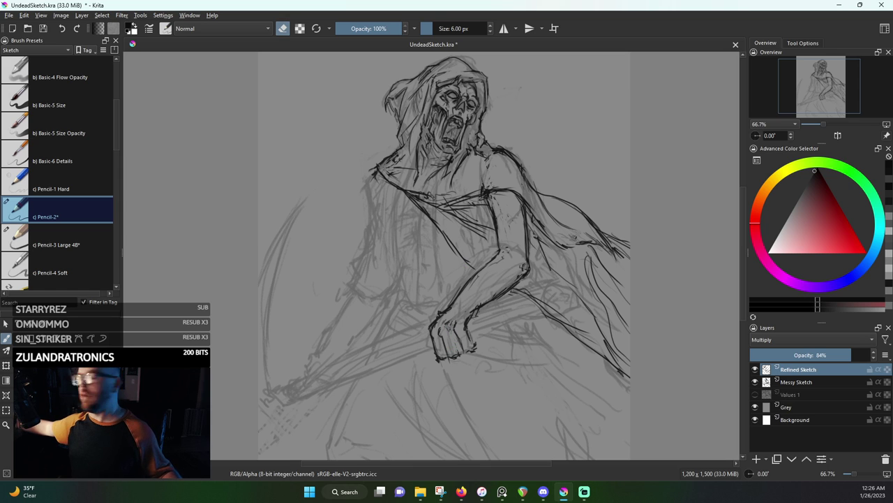
pyautogui.press('e')
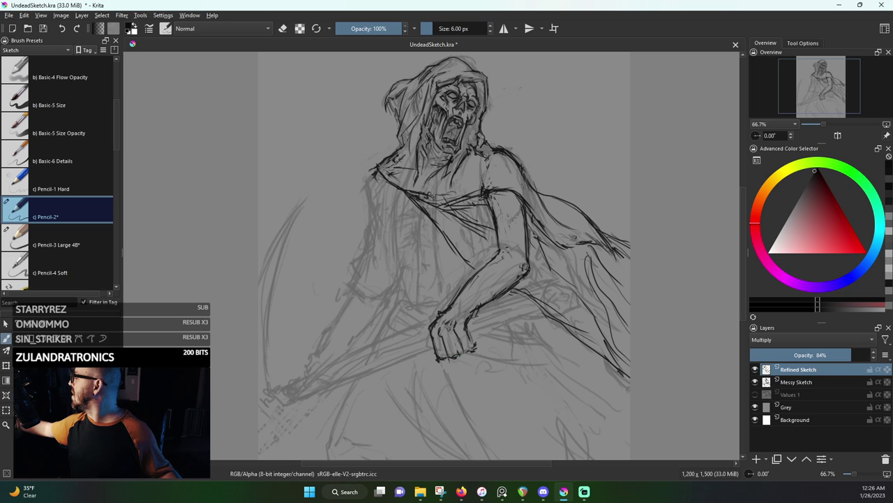
pyautogui.moveTo(454, 345); pyautogui.dragTo(456, 355)
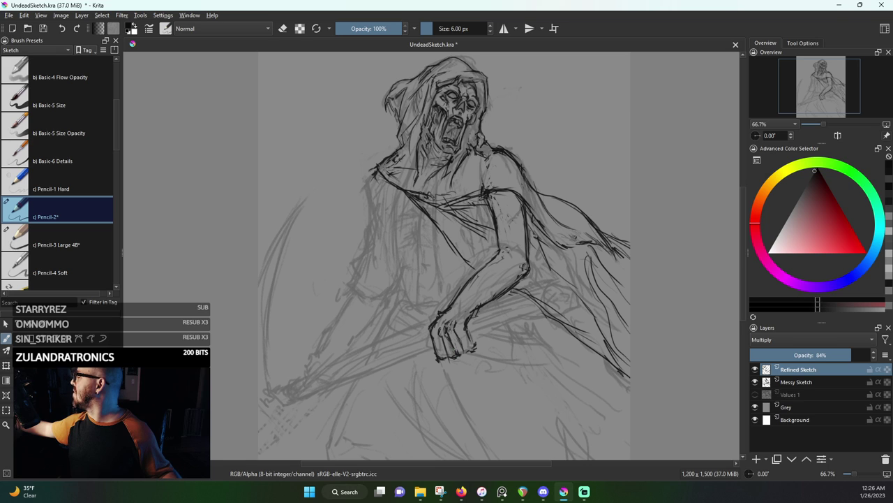
pyautogui.moveTo(457, 355); pyautogui.dragTo(466, 351)
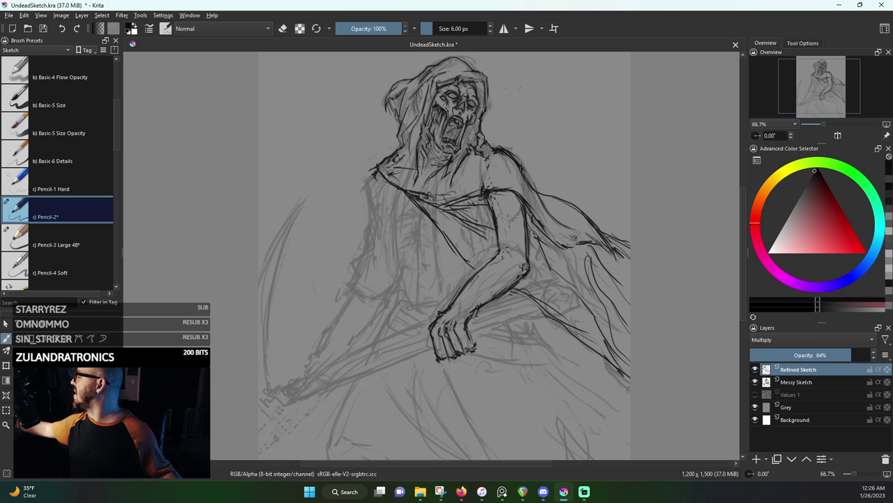
pyautogui.press('e')
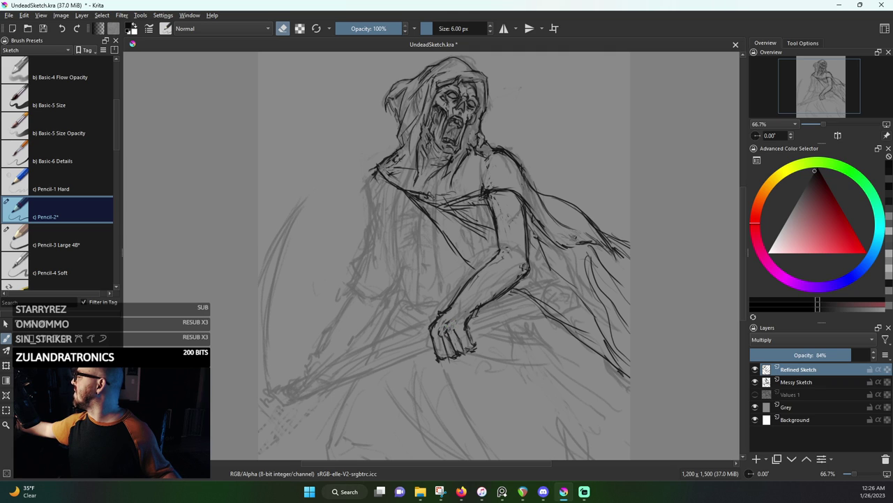
pyautogui.moveTo(444, 340)
pyautogui.mouseDown()
pyautogui.moveTo(446, 352)
pyautogui.moveTo(439, 348)
pyautogui.mouseUp()
pyautogui.press('e')
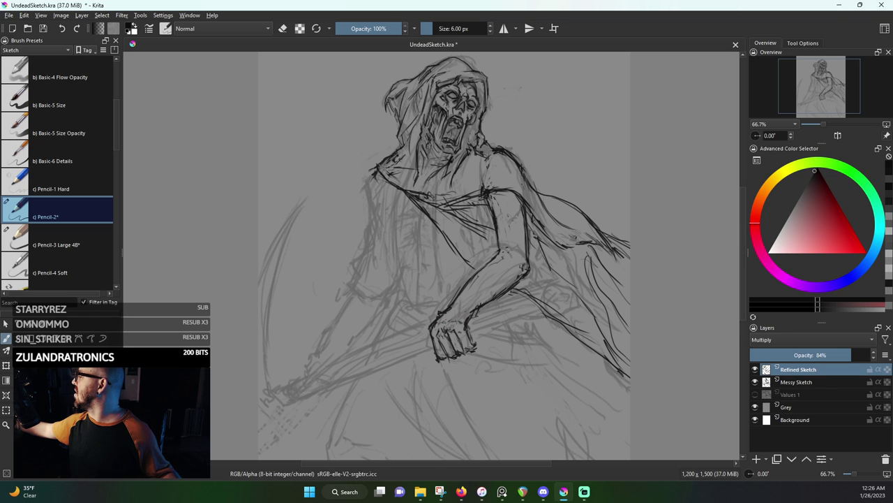
pyautogui.moveTo(470, 334); pyautogui.dragTo(465, 346)
pyautogui.press('e')
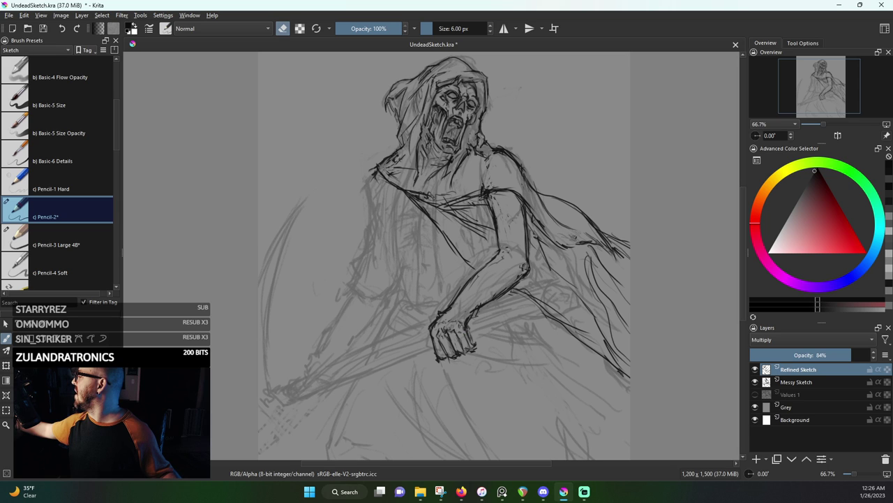
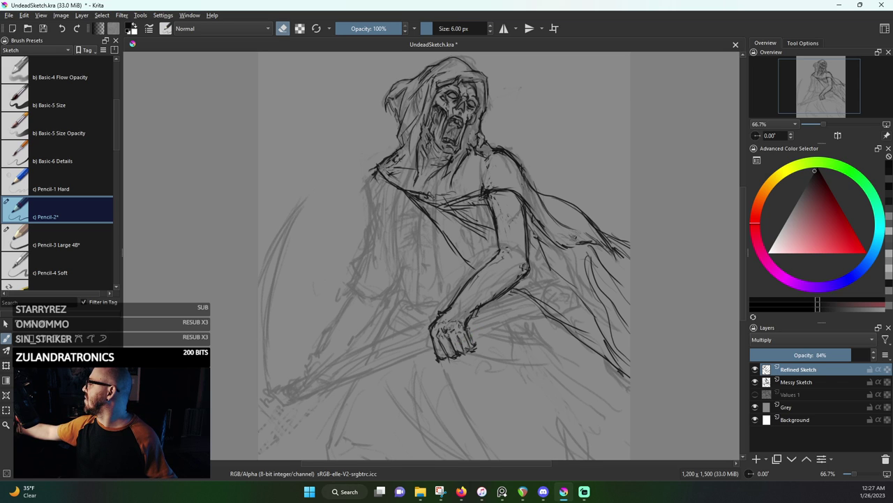
# Refine the outer fingers and knuckles of the fist, and strengthen the contour of the wrist and back of the hand
pyautogui.press('e')
pyautogui.moveTo(475, 354); pyautogui.dragTo(470, 337)
pyautogui.press('e')
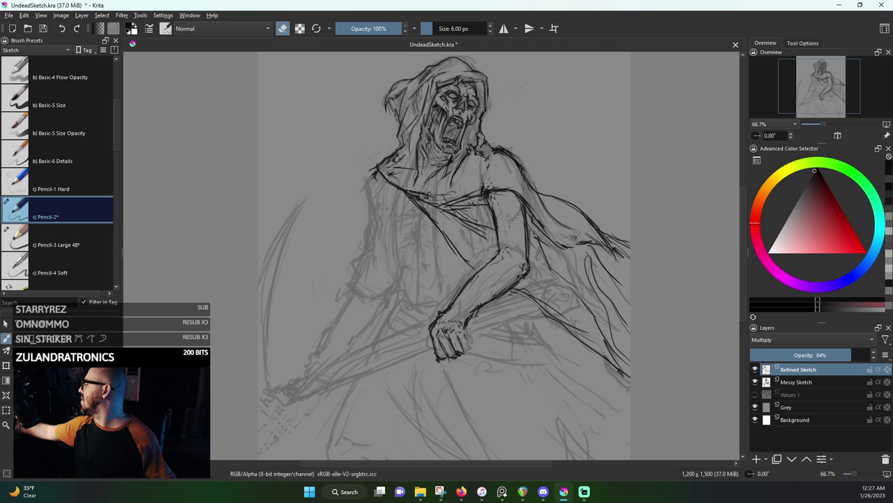
pyautogui.press('e')
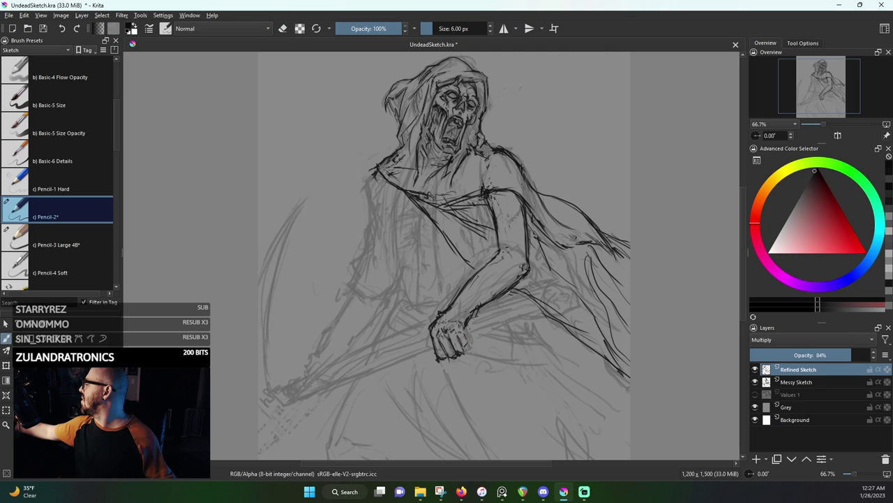
pyautogui.moveTo(468, 342)
pyautogui.mouseDown()
pyautogui.moveTo(462, 349)
pyautogui.moveTo(462, 338)
pyautogui.mouseUp()
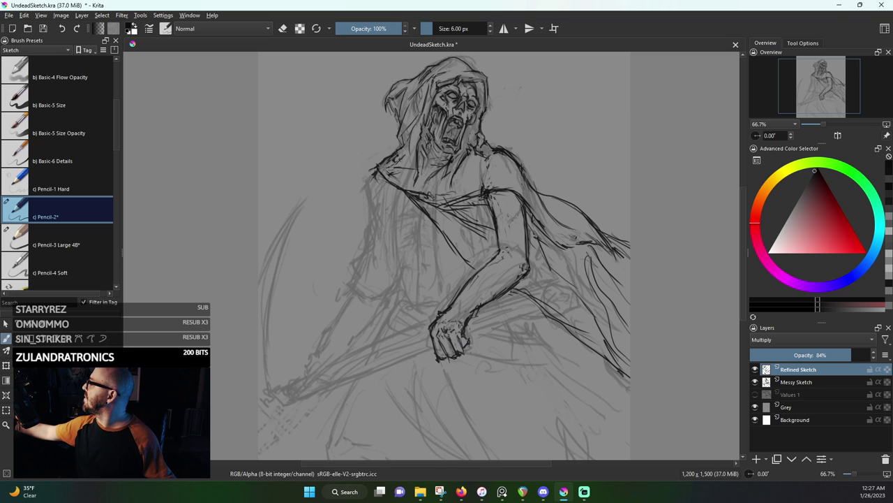
pyautogui.press('e')
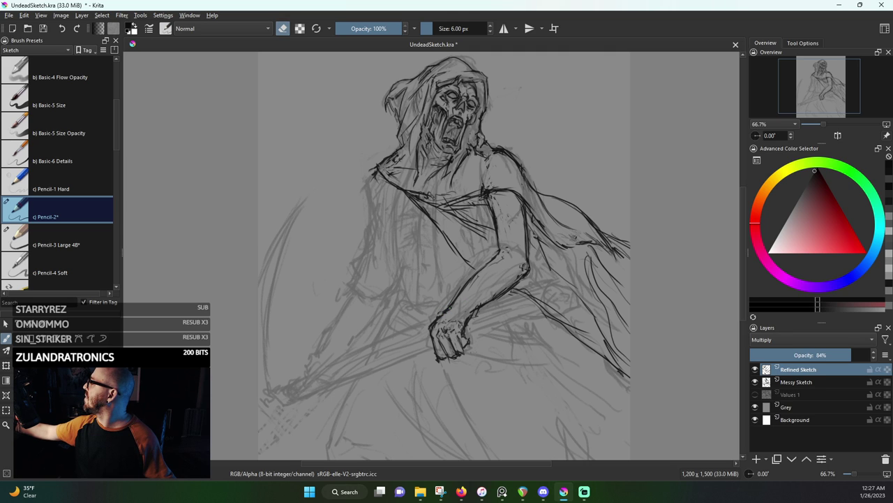
pyautogui.press('e')
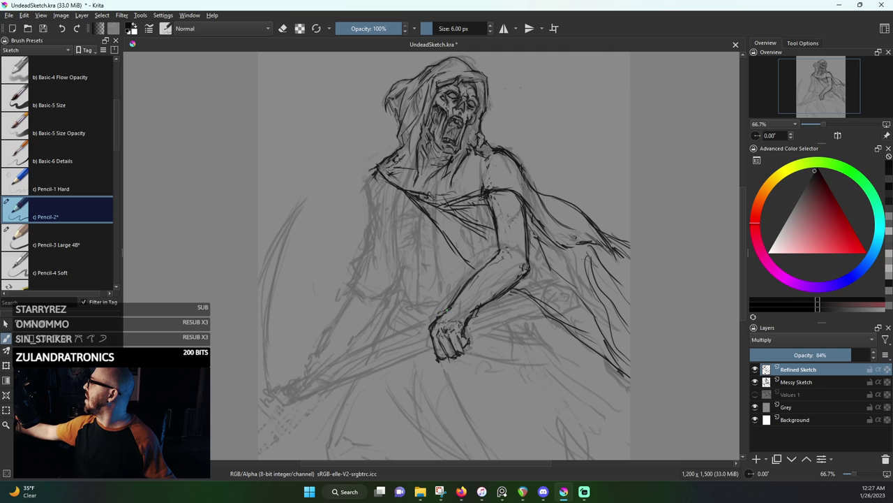
pyautogui.moveTo(433, 317); pyautogui.dragTo(443, 313)
pyautogui.moveTo(465, 327); pyautogui.dragTo(469, 339)
# Erase the heavy, stray line ends along the fist's outer edge and fingertips
pyautogui.press('e')
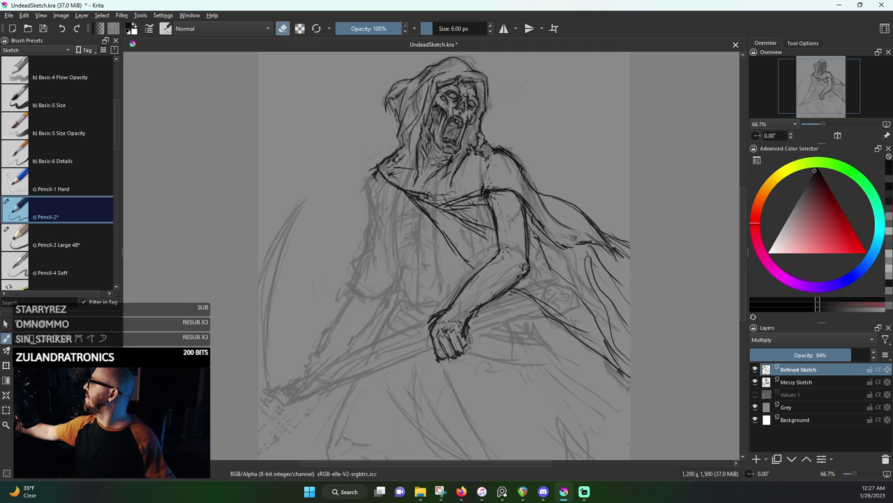
pyautogui.moveTo(467, 325); pyautogui.dragTo(469, 333)
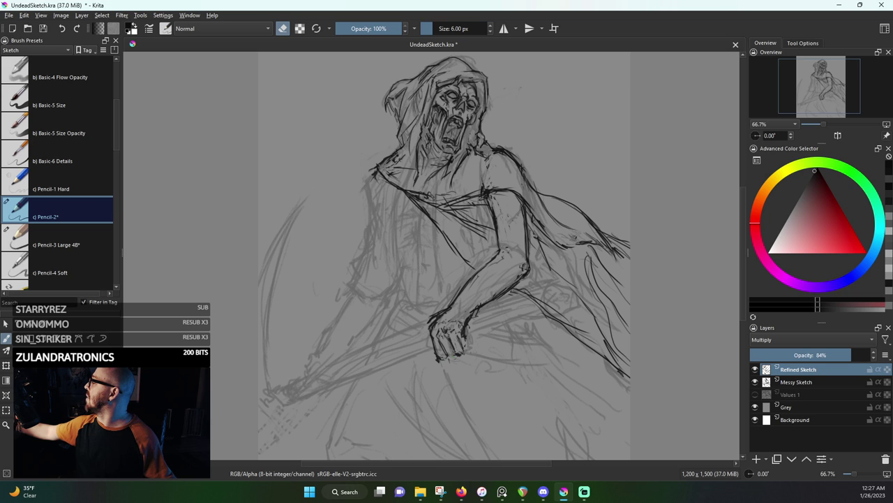
pyautogui.moveTo(444, 355); pyautogui.dragTo(437, 360)
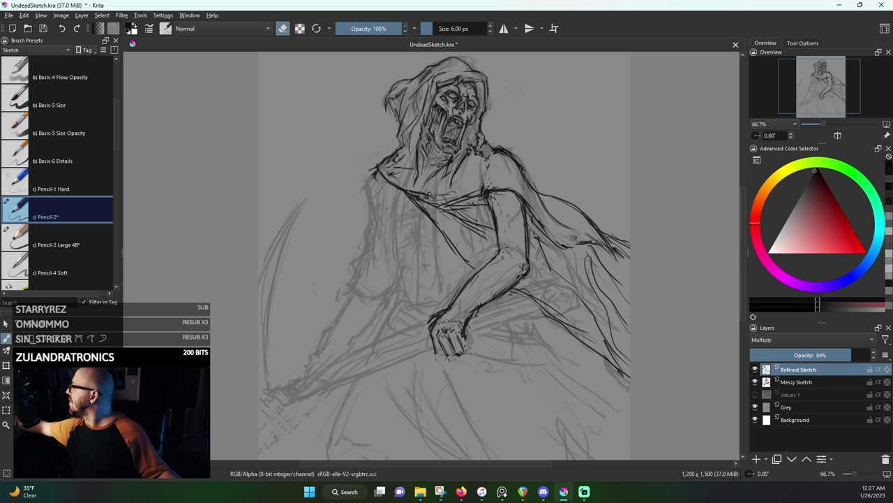
# Draw the scythe shaft's two edges behind the fist and the cloth fold line running out above the shaft
pyautogui.press('e')
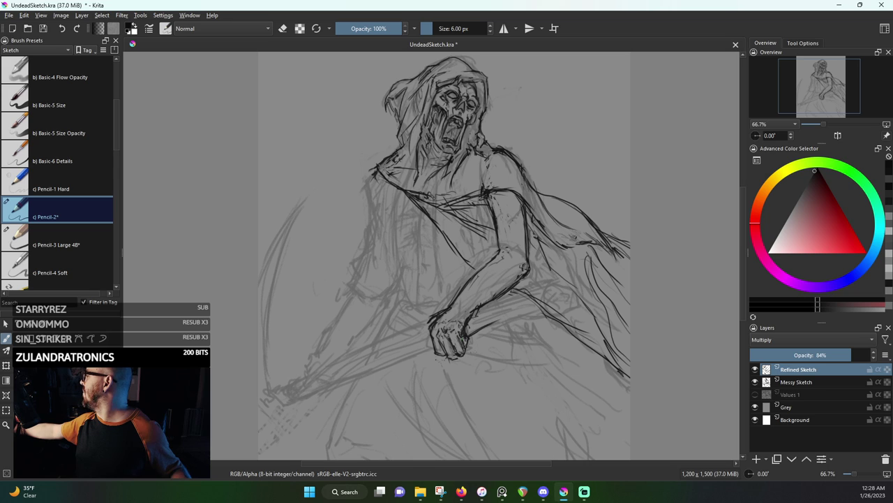
pyautogui.moveTo(480, 329)
pyautogui.mouseDown()
pyautogui.moveTo(538, 307)
pyautogui.moveTo(497, 321)
pyautogui.moveTo(498, 307)
pyautogui.moveTo(529, 291)
pyautogui.mouseUp()
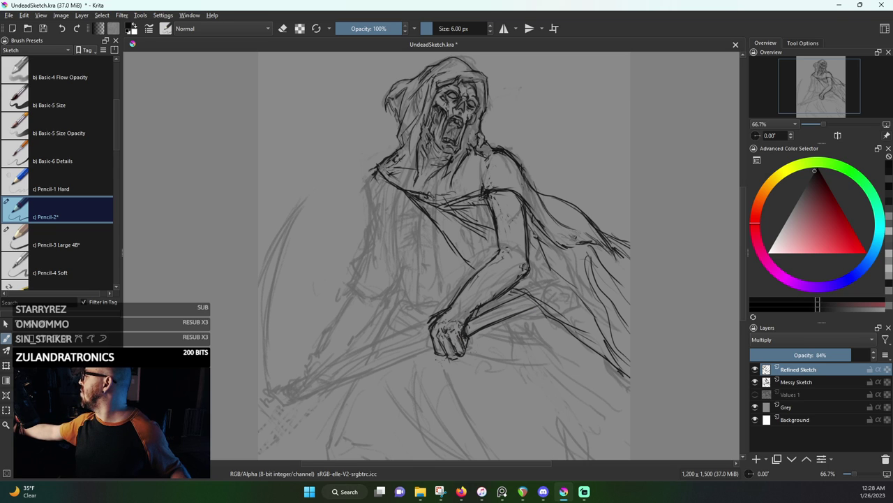
pyautogui.moveTo(479, 318); pyautogui.dragTo(574, 286)
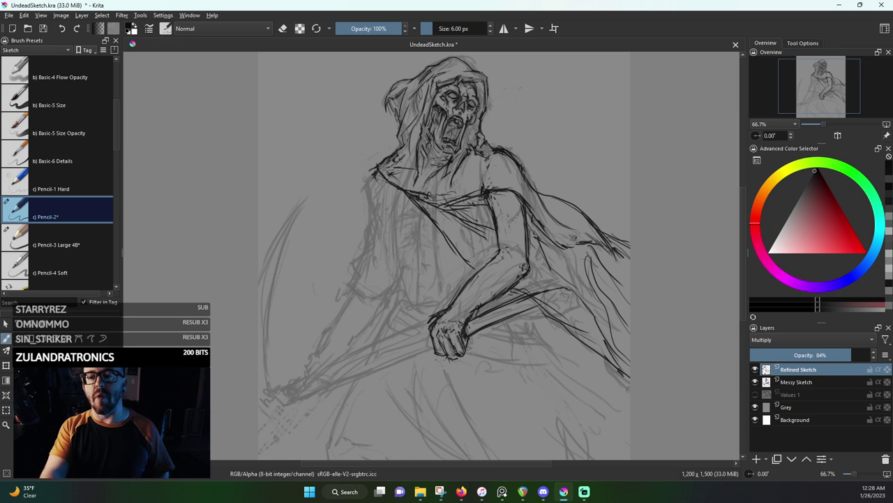
# Bring up the reference board and examine how the green-cloaked reaper's hands grip the staff
pyautogui.moveTo(0, 321)
pyautogui.mouseDown()
pyautogui.moveTo(491, 250)
pyautogui.moveTo(471, 261)
pyautogui.moveTo(547, 195)
pyautogui.moveTo(543, 99)
pyautogui.mouseUp()
pyautogui.scroll(-6, 490, 256)
pyautogui.scroll(-3, 447, 300)
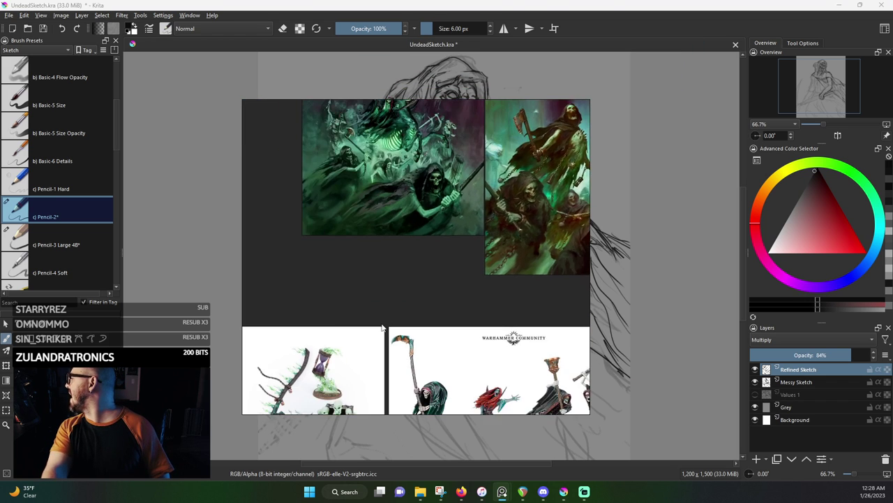
pyautogui.moveTo(370, 377); pyautogui.dragTo(438, 241)
pyautogui.scroll(5, 397, 291)
pyautogui.scroll(-1, 398, 296)
pyautogui.moveTo(472, 273); pyautogui.dragTo(430, 287)
pyautogui.scroll(1, 431, 287)
pyautogui.moveTo(507, 302); pyautogui.dragTo(424, 278)
pyautogui.scroll(5, 432, 277)
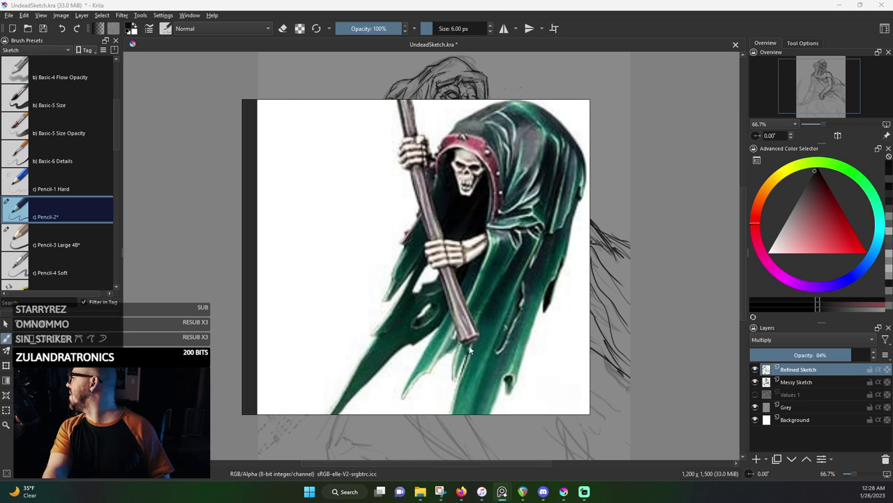
# Move the reference board beside the figure and examine the scythe-wielding miniature's grip on the shaft
pyautogui.scroll(-4, 419, 307)
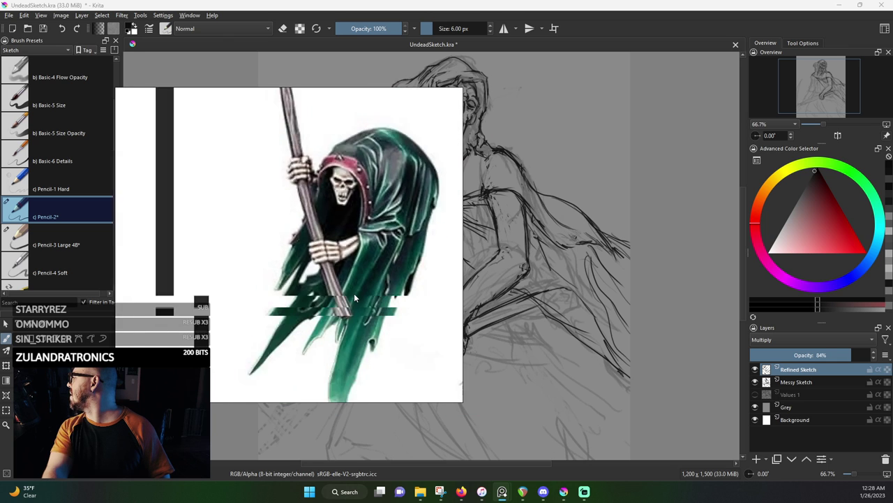
pyautogui.moveTo(409, 291); pyautogui.dragTo(268, 267)
pyautogui.moveTo(273, 269); pyautogui.dragTo(115, 253)
pyautogui.moveTo(282, 271); pyautogui.dragTo(151, 266)
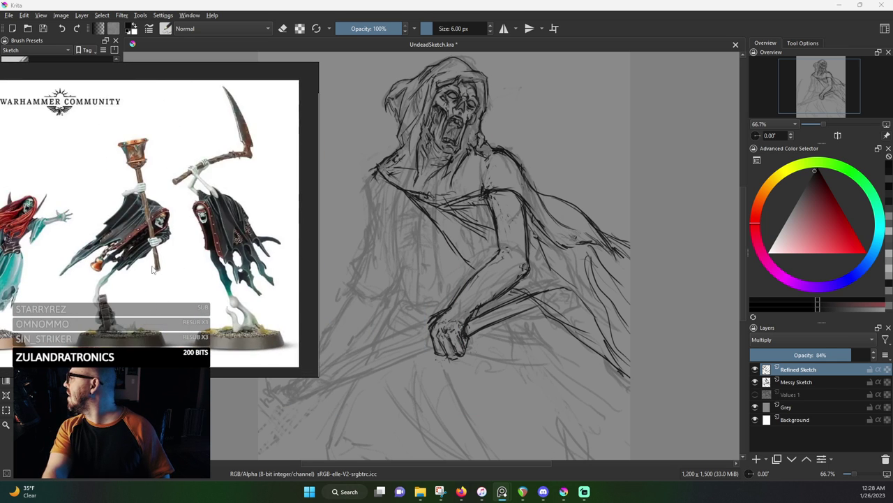
pyautogui.scroll(4, 226, 193)
pyautogui.scroll(3, 229, 170)
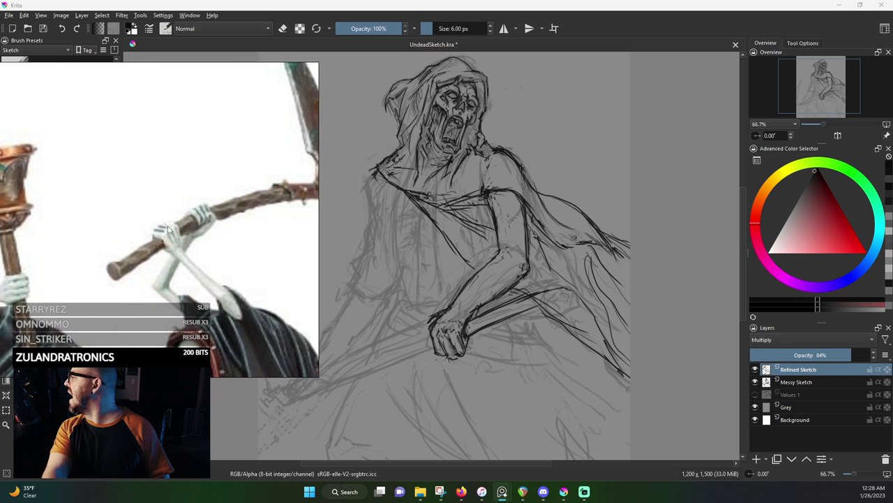
# Rotate the reference image of the four miniatures upside down so the scythe-wielder's arms reach downward
pyautogui.scroll(-5, 159, 259)
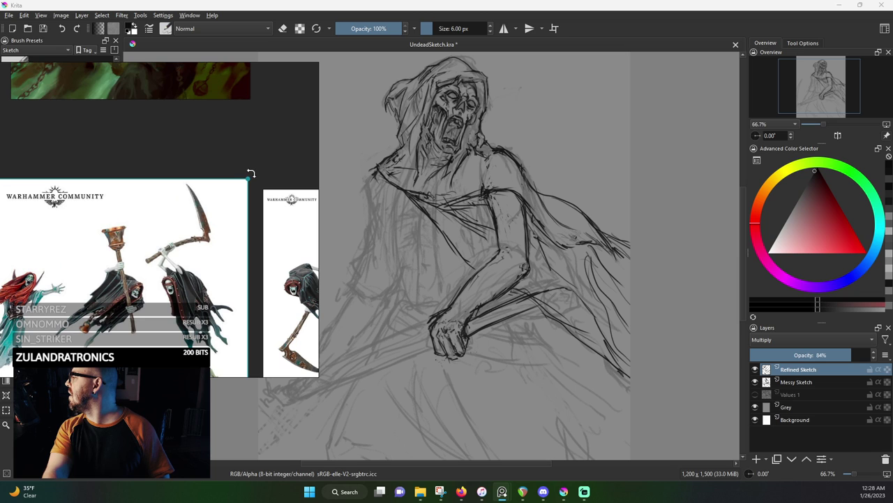
pyautogui.moveTo(251, 173)
pyautogui.mouseDown()
pyautogui.moveTo(202, 124)
pyautogui.moveTo(156, 111)
pyautogui.moveTo(250, 177)
pyautogui.mouseUp()
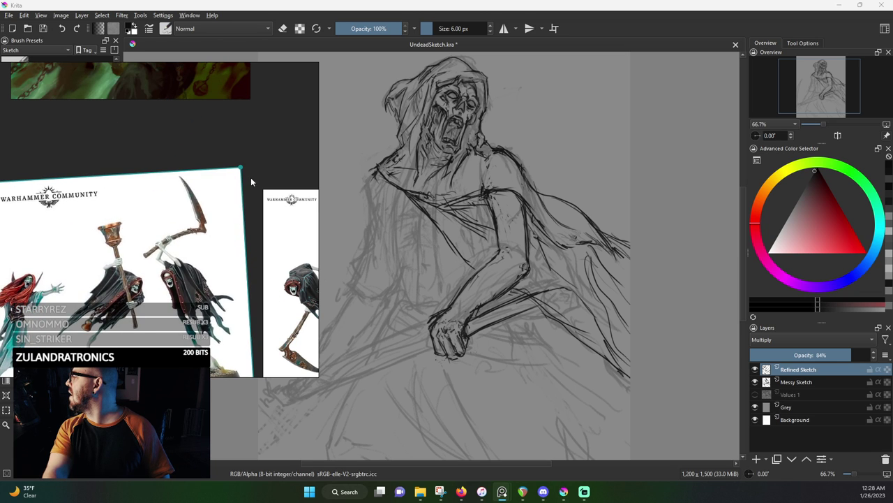
pyautogui.scroll(-3, 178, 199)
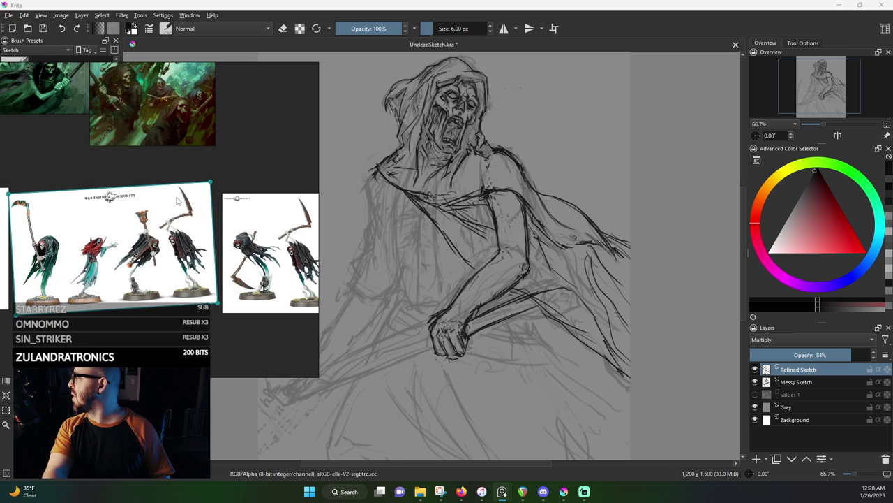
pyautogui.moveTo(184, 165); pyautogui.dragTo(227, 308)
pyautogui.scroll(5, 227, 307)
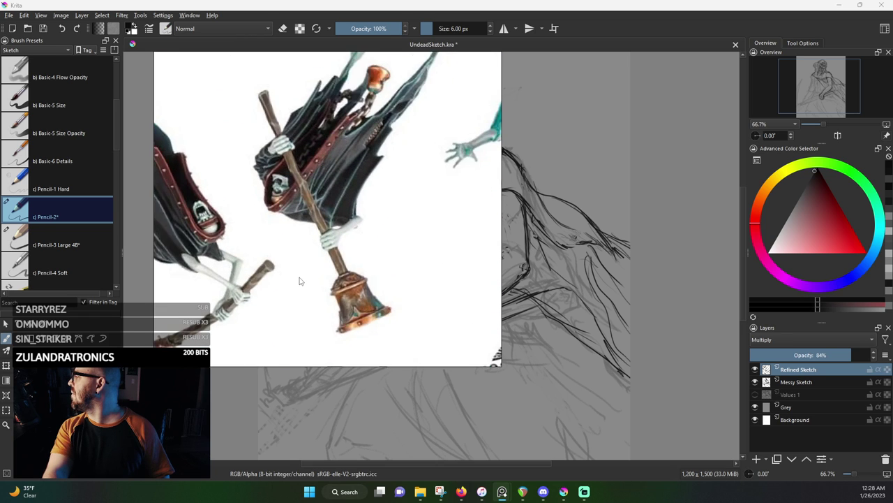
# Fine-tune the upside-down reference image's rotation until its lower edge is nearly level, and examine the miniature's grip on the scythe shaft
pyautogui.scroll(6, 330, 237)
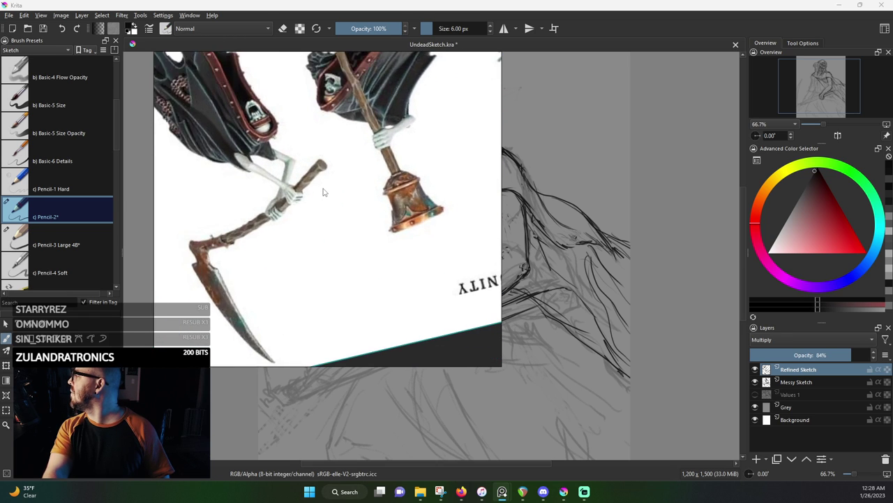
pyautogui.scroll(-2, 373, 178)
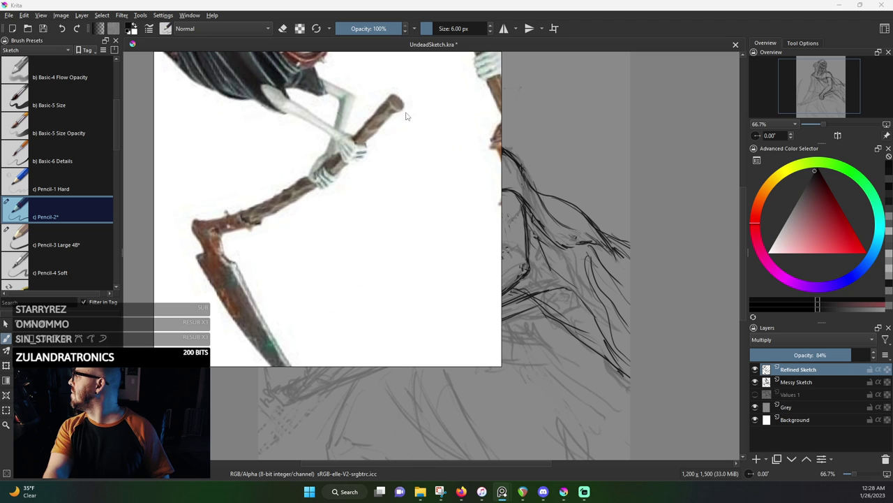
pyautogui.scroll(-2, 412, 115)
pyautogui.scroll(-1, 413, 115)
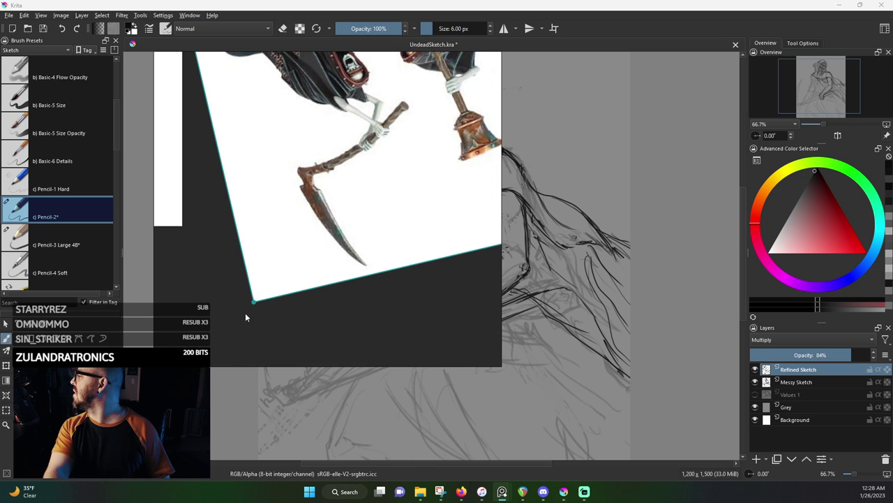
pyautogui.moveTo(247, 305); pyautogui.dragTo(203, 245)
pyautogui.moveTo(359, 112); pyautogui.dragTo(348, 133)
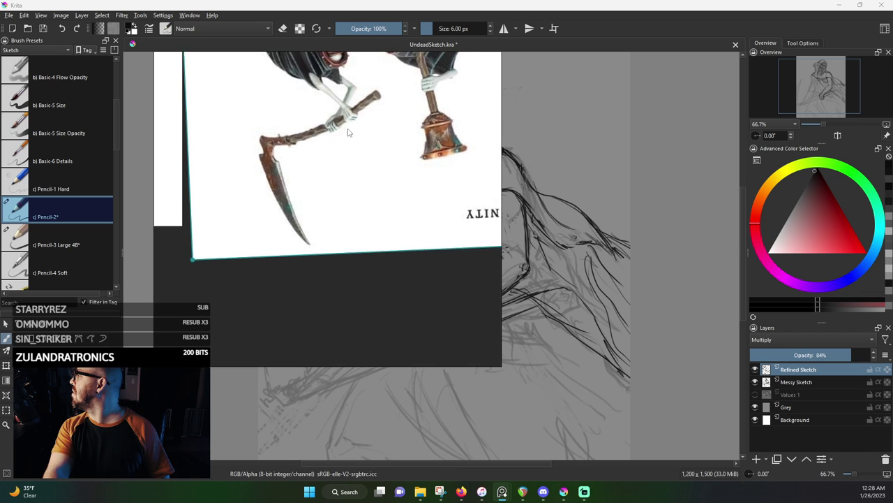
pyautogui.scroll(3, 349, 132)
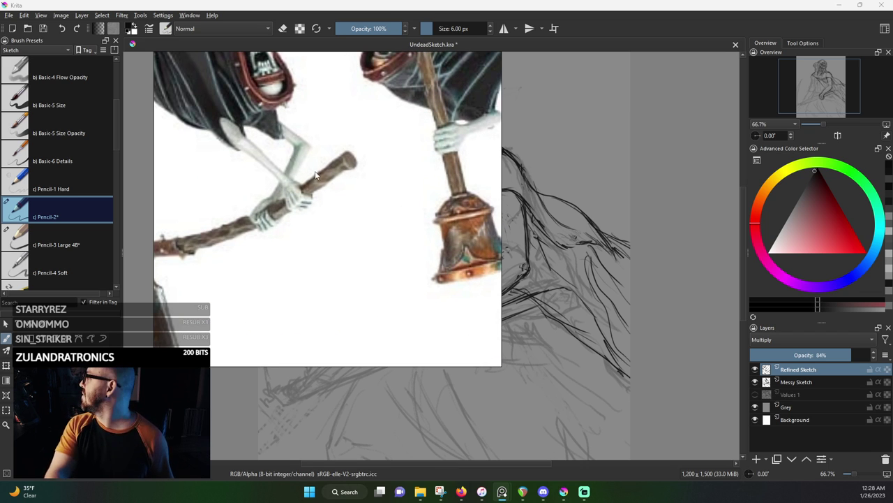
# Open the reference board's options for the rotated miniatures image
pyautogui.rightClick(301, 172)
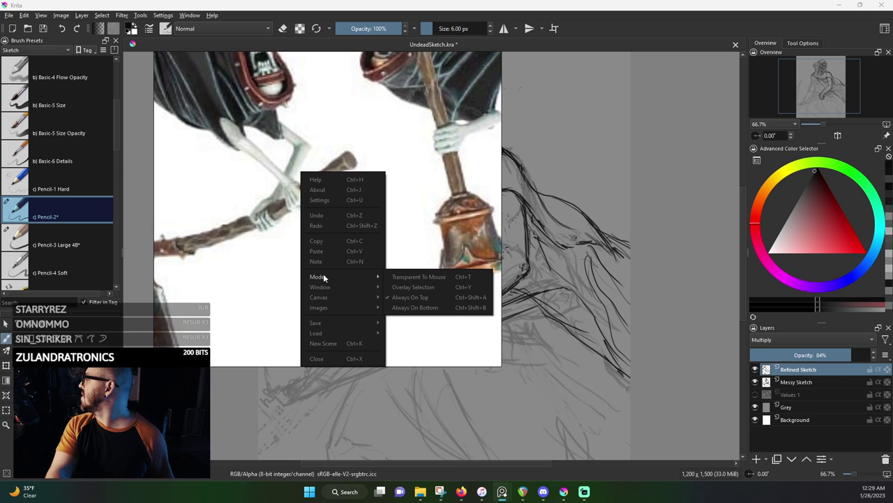
# Shrink the floating reference window to uncover the hooded figure and reframe its image on the skeleton's scythe
pyautogui.click(467, 2)
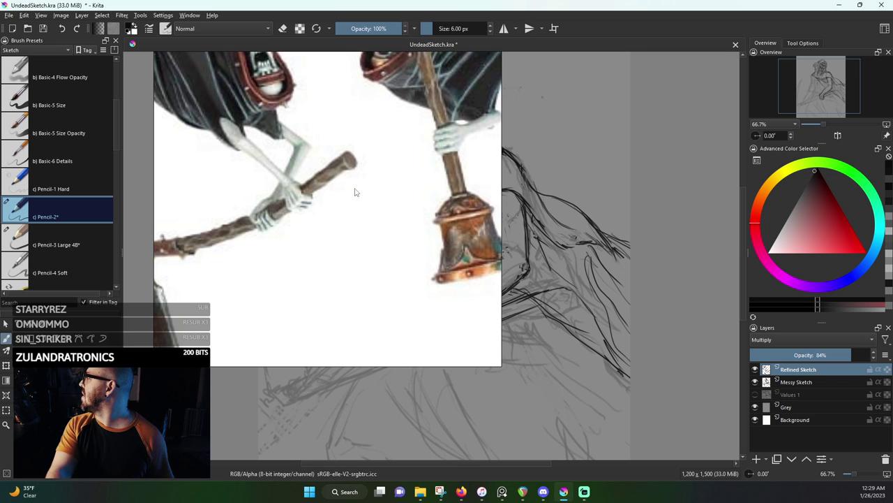
pyautogui.moveTo(501, 181); pyautogui.dragTo(369, 183)
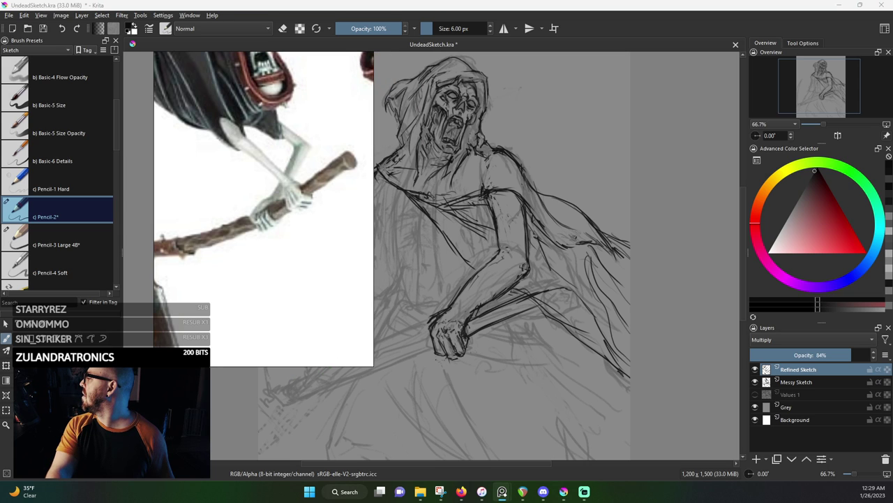
pyautogui.moveTo(334, 366)
pyautogui.mouseDown()
pyautogui.moveTo(342, 256)
pyautogui.moveTo(347, 284)
pyautogui.mouseUp()
pyautogui.scroll(-1, 325, 230)
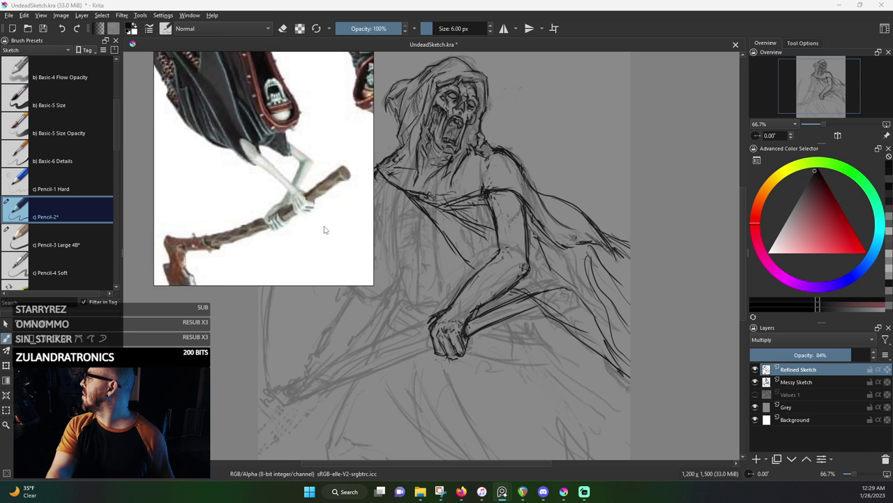
pyautogui.moveTo(325, 230); pyautogui.dragTo(321, 193)
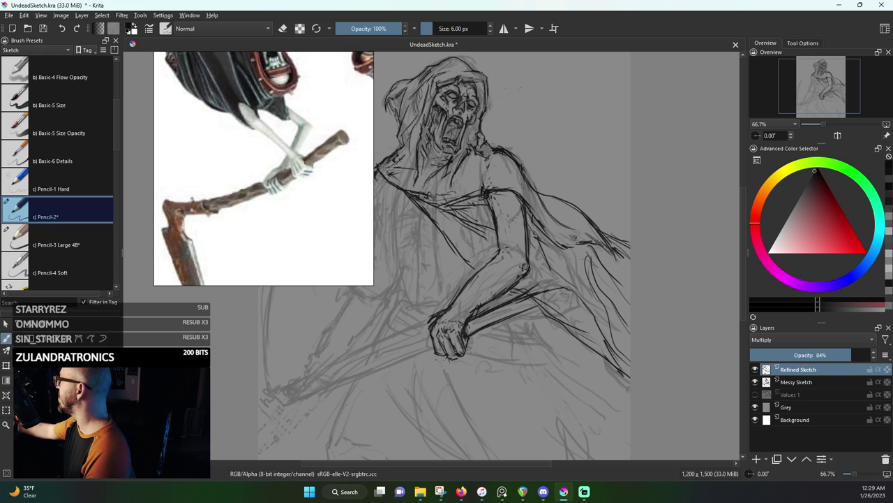
# Draw the rounded butt end of the scythe handle beyond the forearm on the Refined Sketch layer, erase overlapping cloak lines, and compare without the Messy Sketch layer
pyautogui.moveTo(536, 287); pyautogui.dragTo(569, 271)
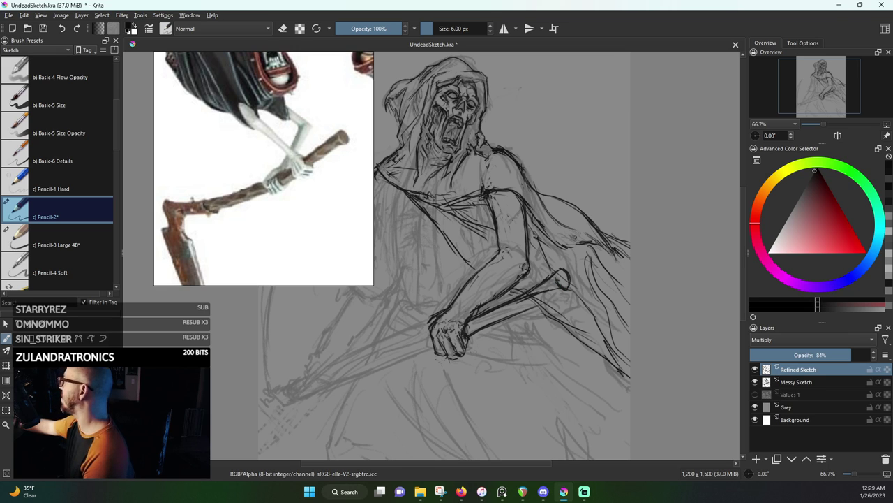
pyautogui.moveTo(552, 293)
pyautogui.mouseDown()
pyautogui.moveTo(565, 287)
pyautogui.moveTo(524, 308)
pyautogui.mouseUp()
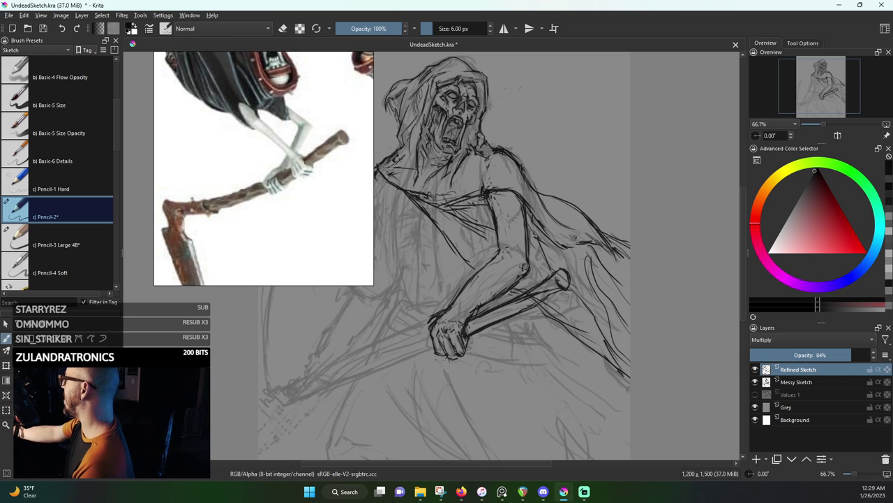
pyautogui.press('e')
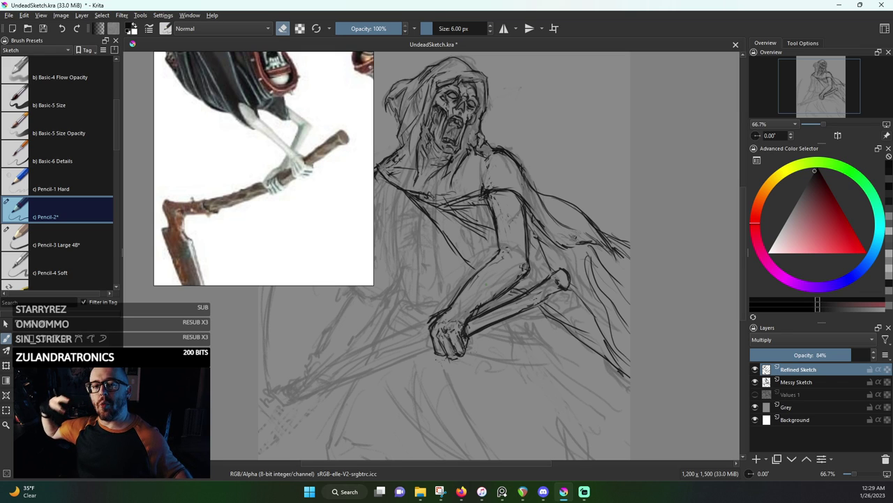
pyautogui.click(754, 382)
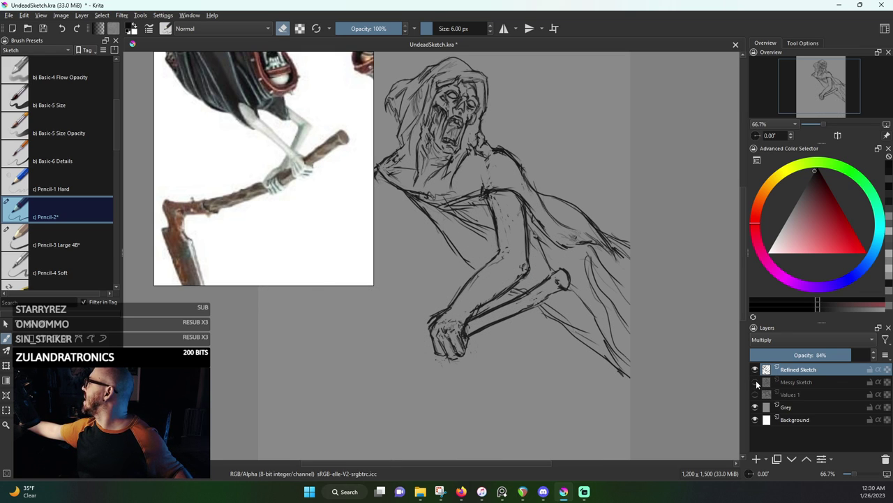
pyautogui.click(755, 382)
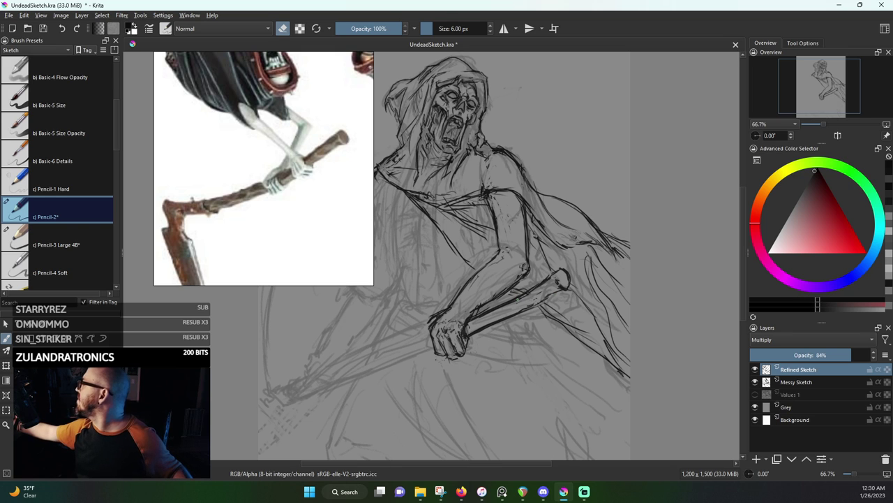
# Draw the upper and lower edges of the scythe shaft from the fist toward the blade with the 6 px pencil
pyautogui.press('e')
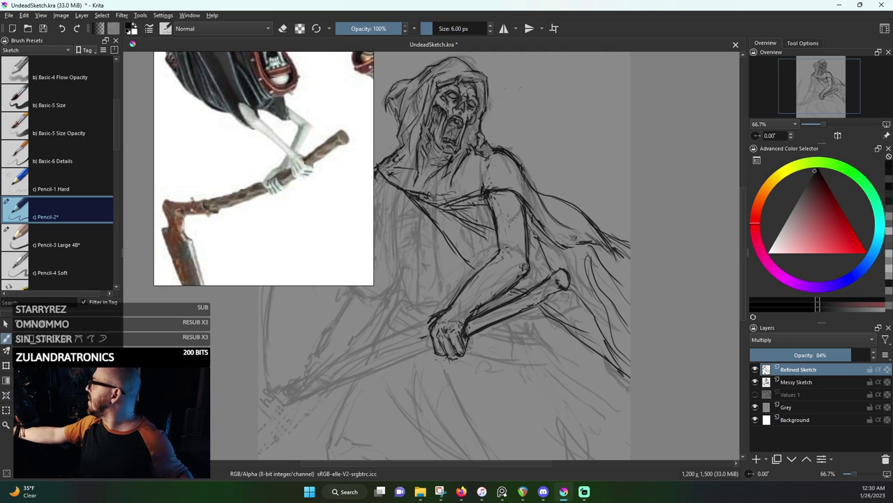
pyautogui.moveTo(421, 338); pyautogui.dragTo(336, 363)
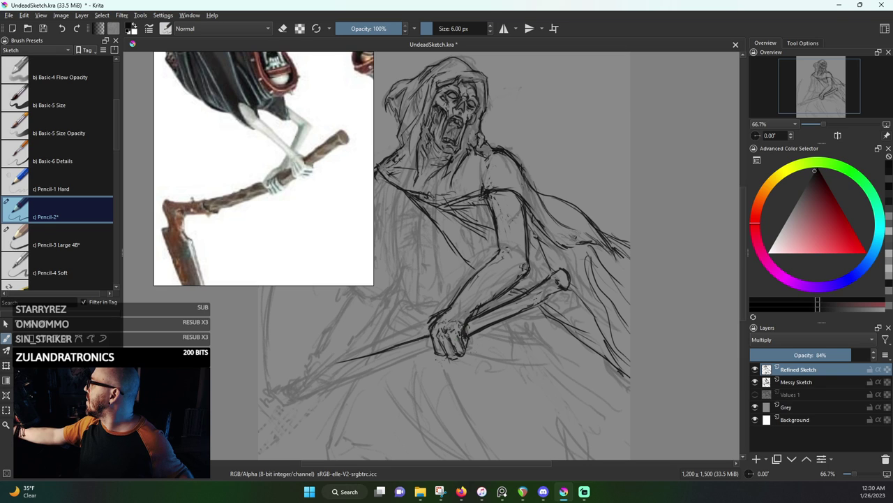
pyautogui.moveTo(427, 350); pyautogui.dragTo(320, 374)
pyautogui.moveTo(344, 370); pyautogui.dragTo(396, 359)
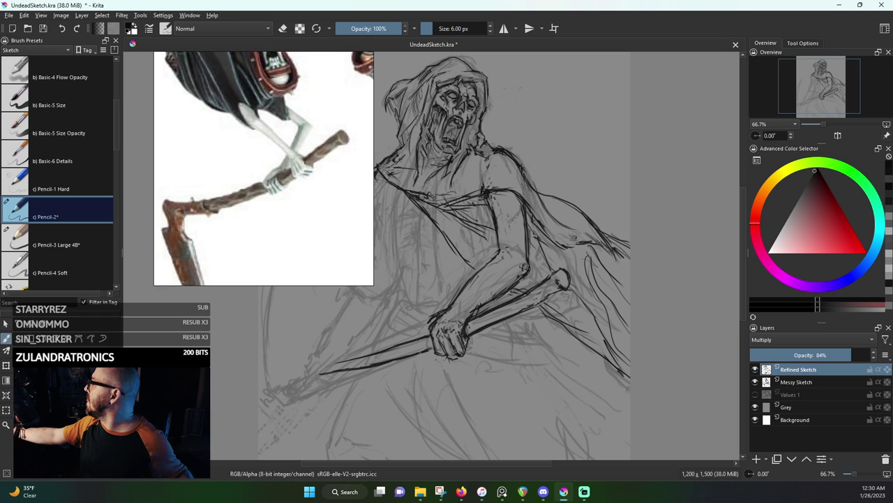
pyautogui.moveTo(418, 354); pyautogui.dragTo(321, 377)
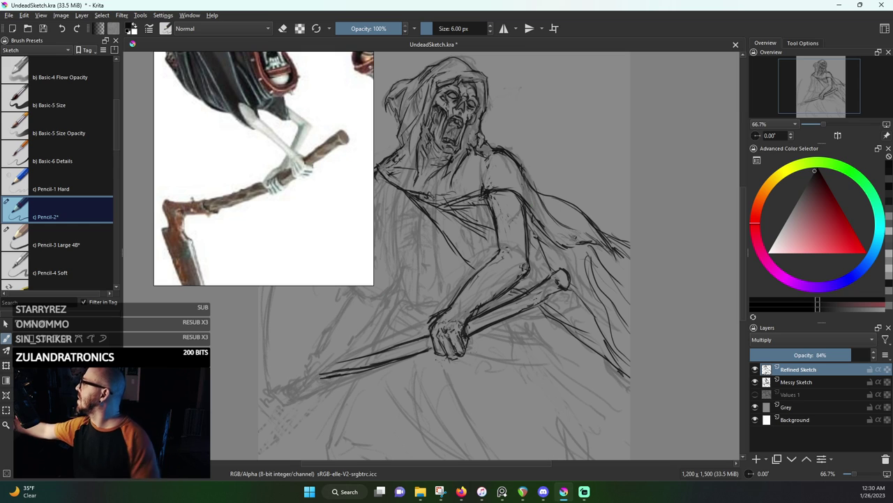
pyautogui.moveTo(367, 354); pyautogui.dragTo(298, 370)
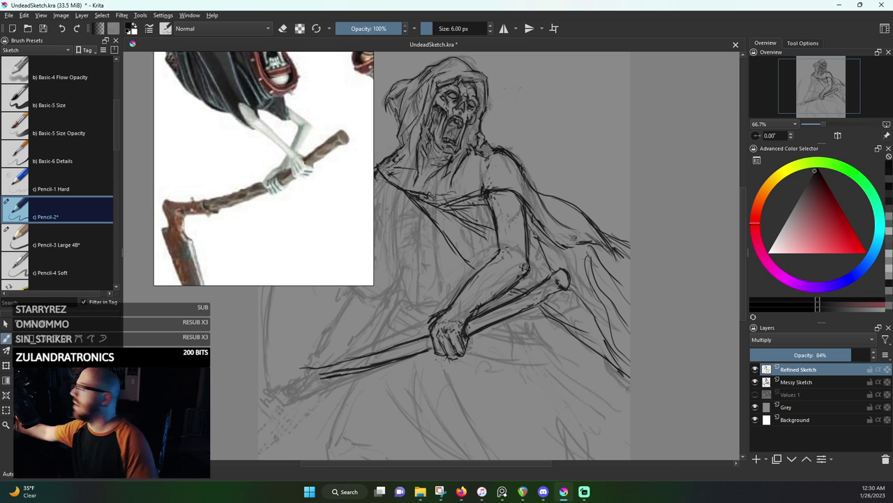
# Draw the collar at the shaft's lower end and the knobbed outline of the blade running down to the canvas edge
pyautogui.moveTo(503, 311)
pyautogui.mouseDown()
pyautogui.moveTo(531, 241)
pyautogui.moveTo(590, 213)
pyautogui.mouseUp()
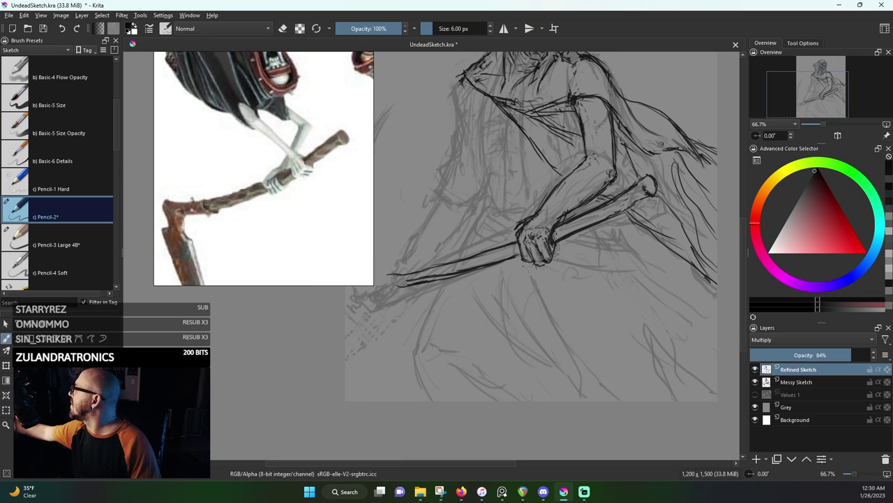
pyautogui.moveTo(408, 285)
pyautogui.mouseDown()
pyautogui.moveTo(385, 279)
pyautogui.moveTo(350, 305)
pyautogui.moveTo(384, 398)
pyautogui.mouseUp()
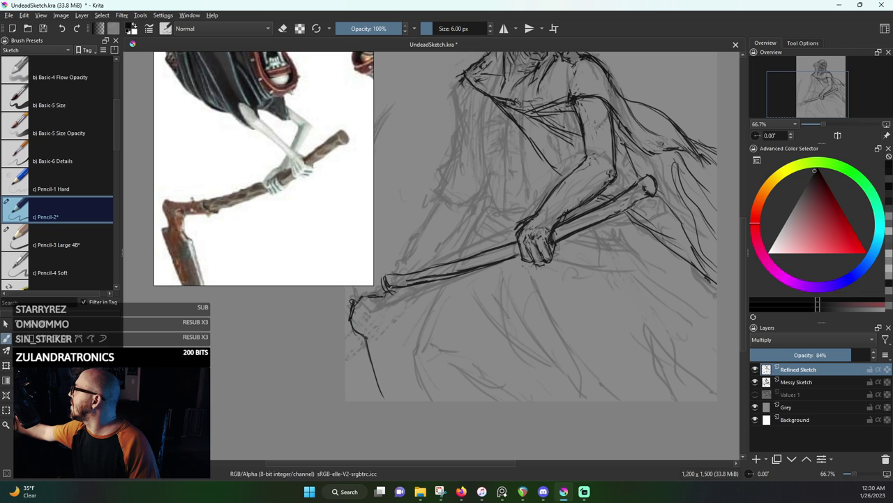
pyautogui.moveTo(368, 339)
pyautogui.mouseDown()
pyautogui.moveTo(385, 401)
pyautogui.moveTo(374, 364)
pyautogui.mouseUp()
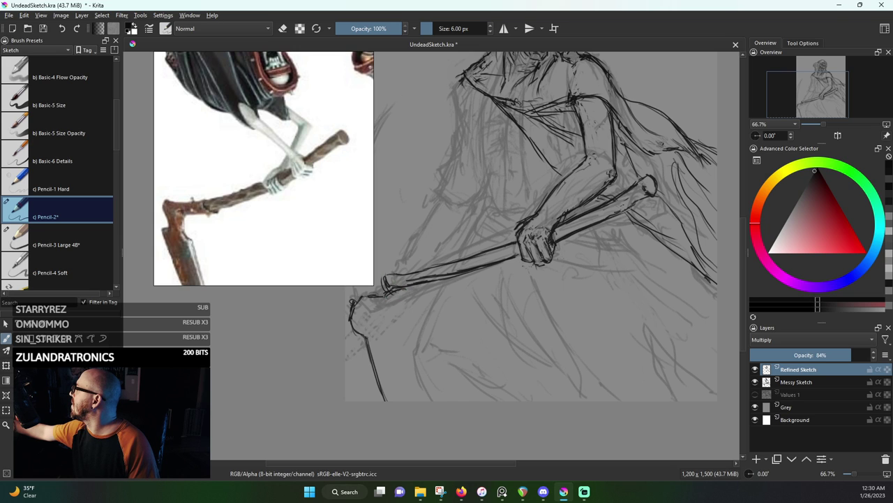
pyautogui.moveTo(385, 277); pyautogui.dragTo(398, 288)
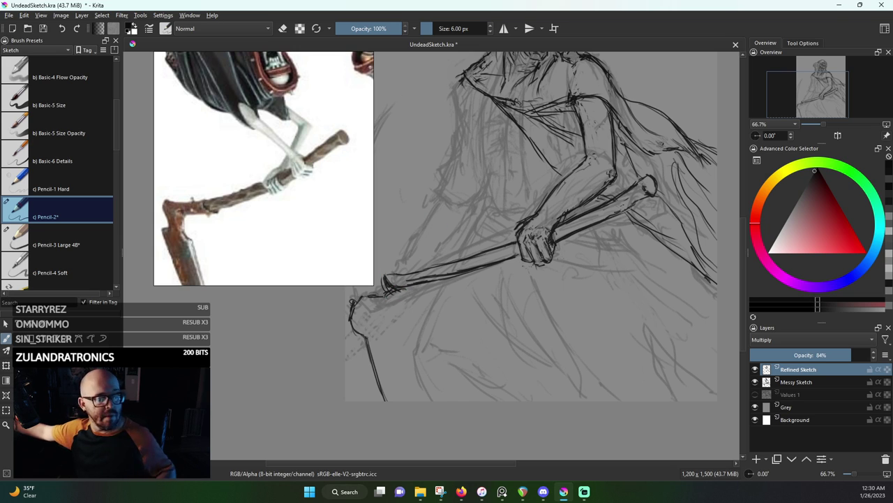
# Extend the scythe head past the collar to the canvas edge and add the blade's inner and outer edge lines
pyautogui.moveTo(444, 267); pyautogui.dragTo(508, 272)
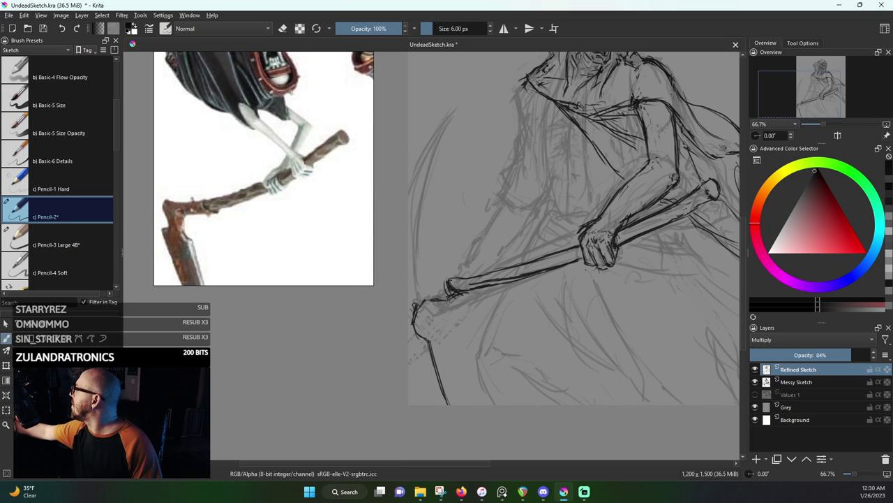
pyautogui.moveTo(447, 281)
pyautogui.mouseDown()
pyautogui.moveTo(408, 283)
pyautogui.moveTo(414, 297)
pyautogui.mouseUp()
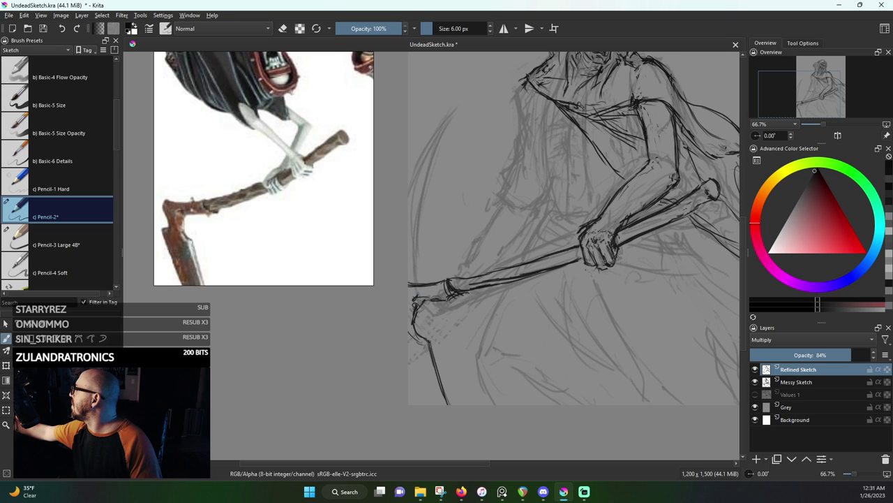
pyautogui.moveTo(422, 343); pyautogui.dragTo(446, 403)
pyautogui.moveTo(426, 360)
pyautogui.mouseDown()
pyautogui.moveTo(446, 403)
pyautogui.moveTo(421, 404)
pyautogui.mouseUp()
pyautogui.moveTo(408, 376); pyautogui.dragTo(423, 400)
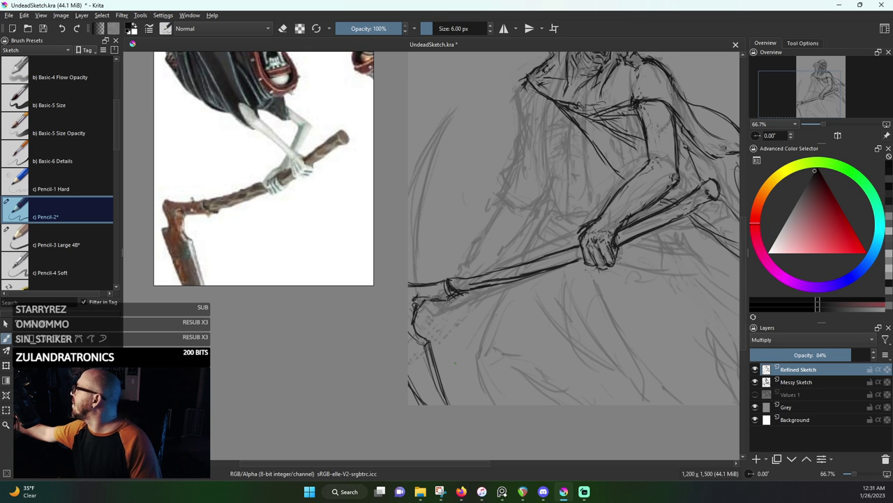
# Hide the Messy Sketch layer and erase the excess line work along the shaft between the collar and the fist
pyautogui.click(755, 382)
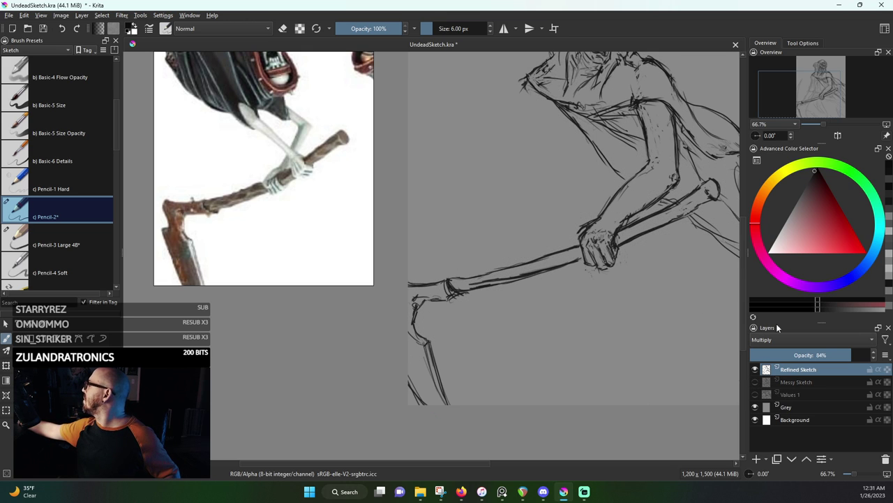
pyautogui.moveTo(668, 289); pyautogui.dragTo(593, 367)
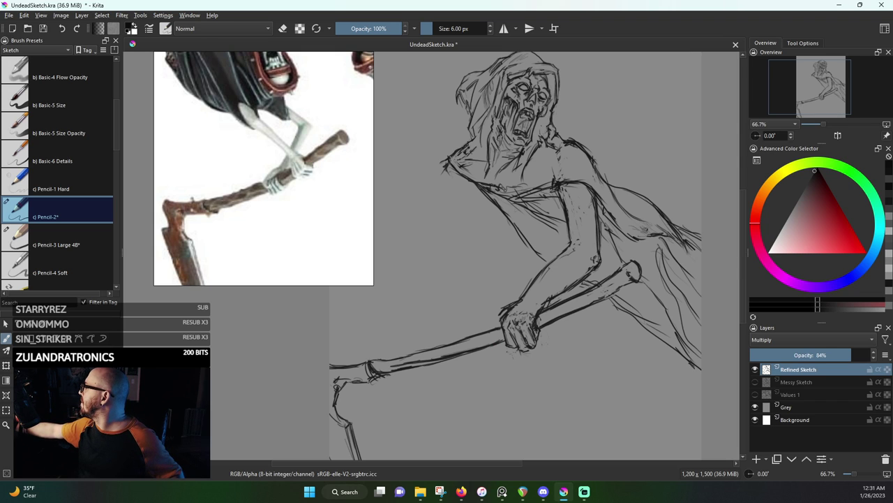
pyautogui.press('e')
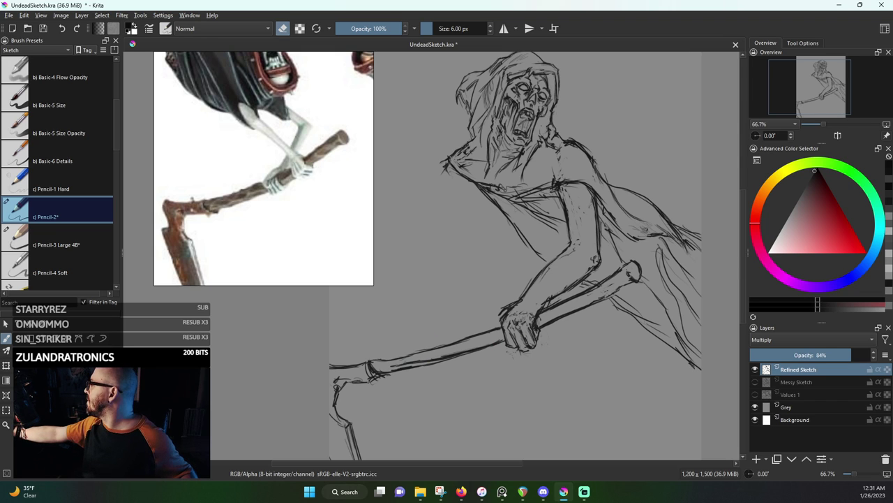
pyautogui.moveTo(392, 366); pyautogui.dragTo(491, 344)
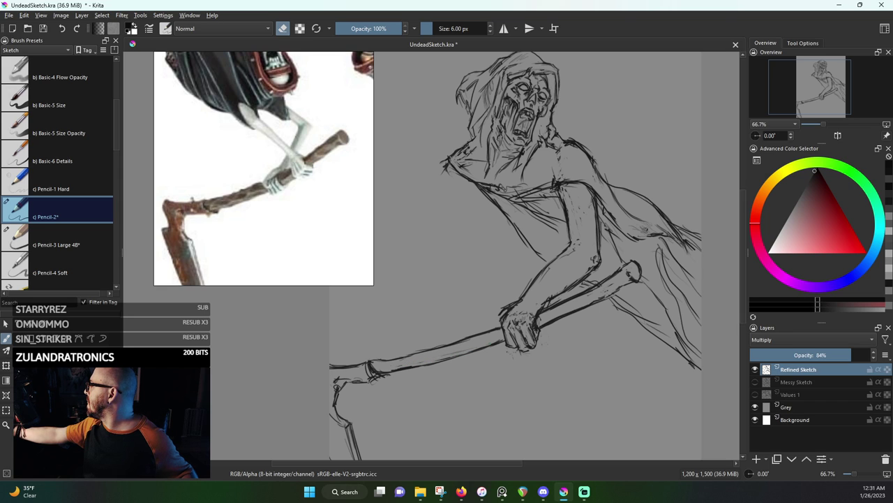
pyautogui.moveTo(388, 371); pyautogui.dragTo(421, 363)
pyautogui.moveTo(440, 360); pyautogui.dragTo(459, 356)
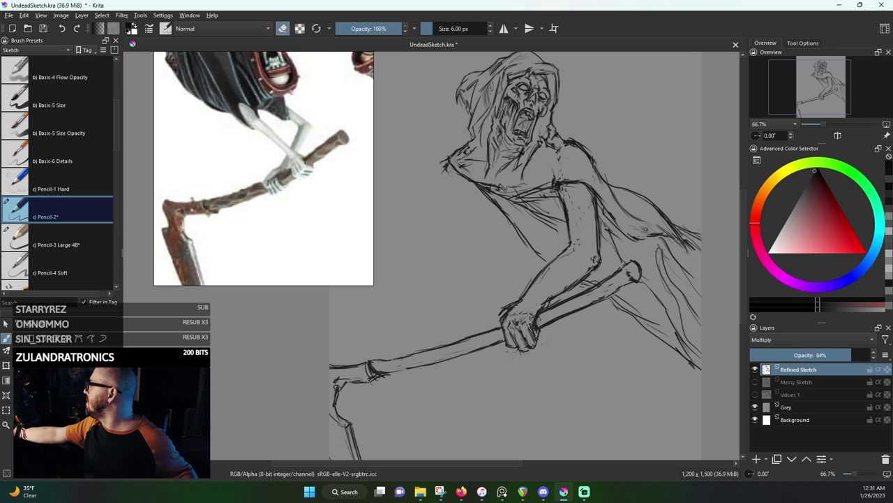
# Refine the collar where the shaft meets the scythe head, alternating short pencil strokes with erasing
pyautogui.press('e')
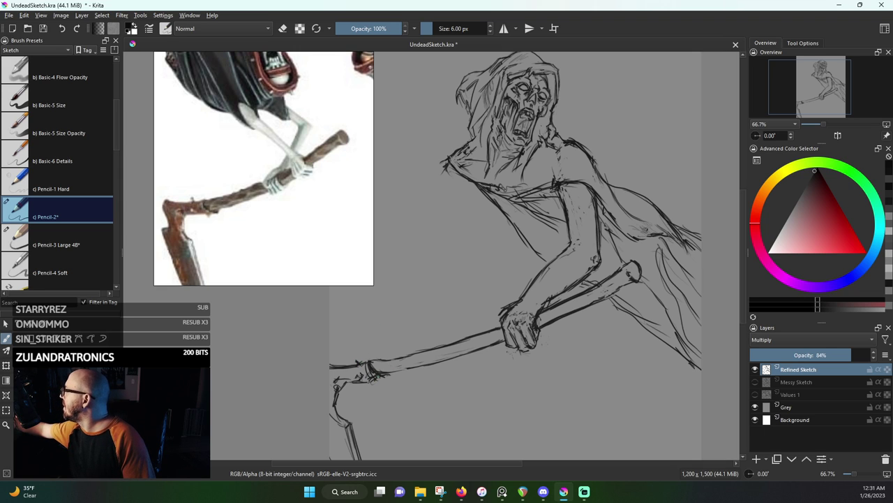
pyautogui.press('e')
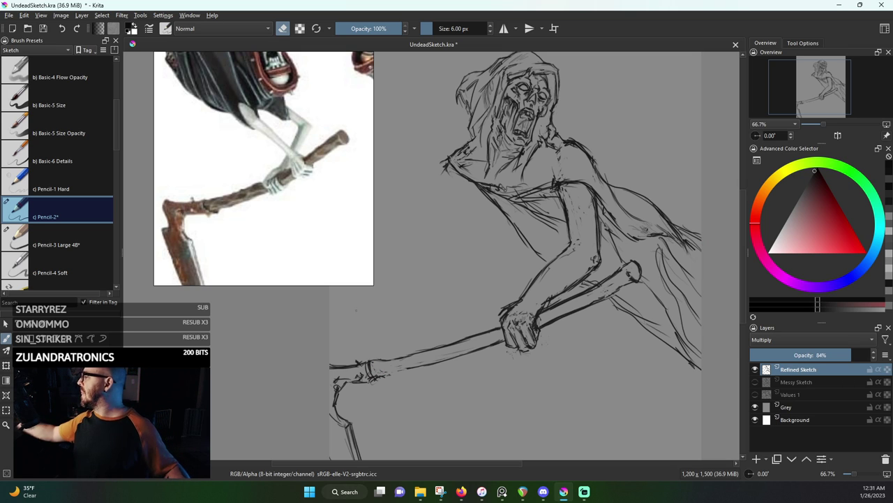
pyautogui.press('e')
pyautogui.moveTo(393, 374); pyautogui.dragTo(419, 368)
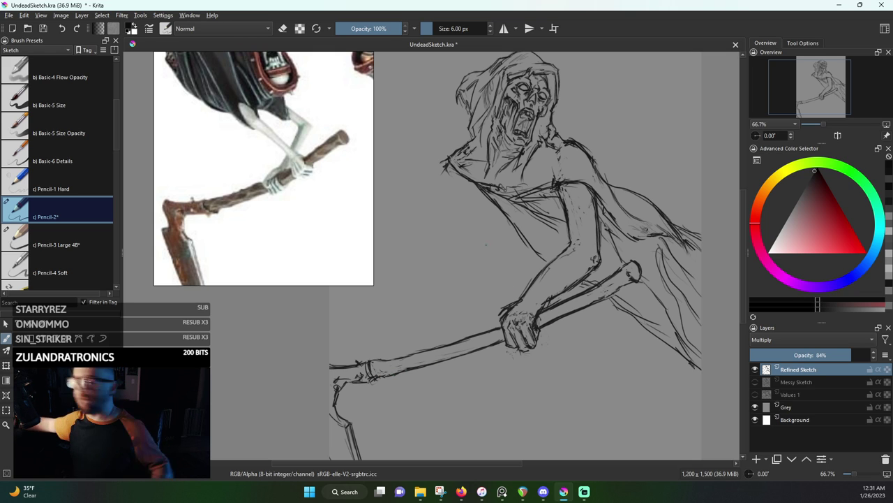
pyautogui.press('e')
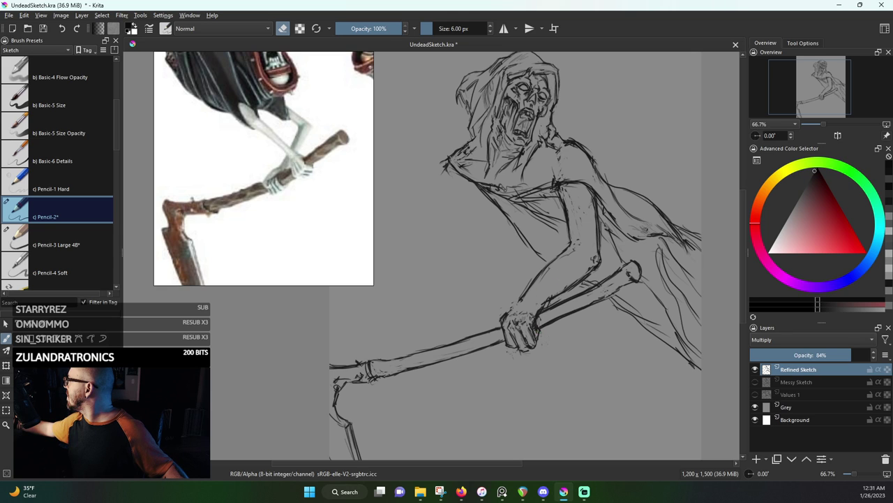
# Touch up the lower edge of the scythe's collar with short pencil strokes and light erasing
pyautogui.press('e')
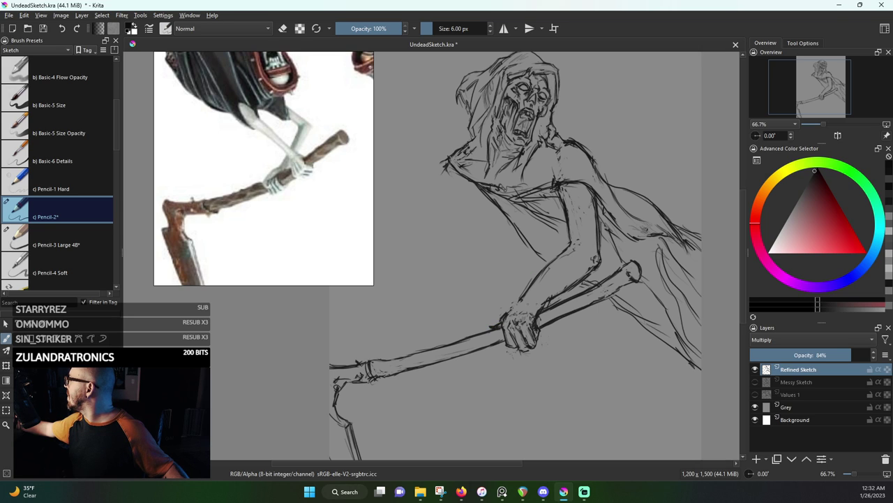
pyautogui.press('e')
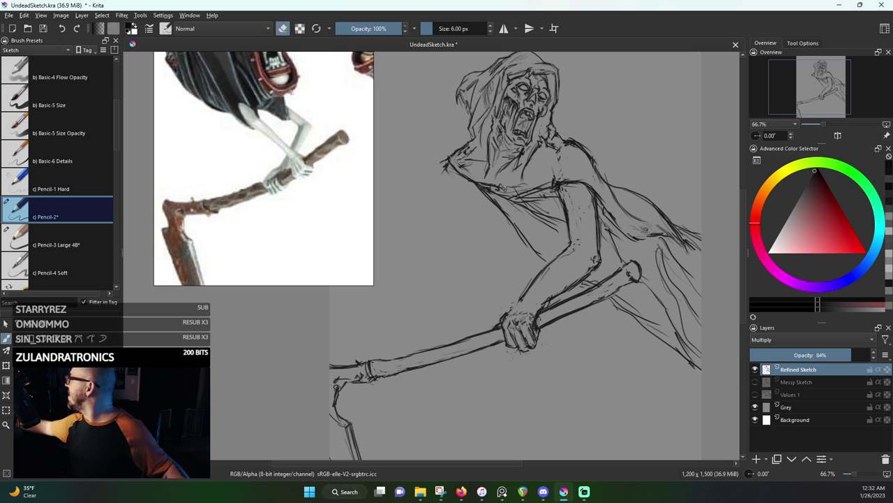
pyautogui.press('e')
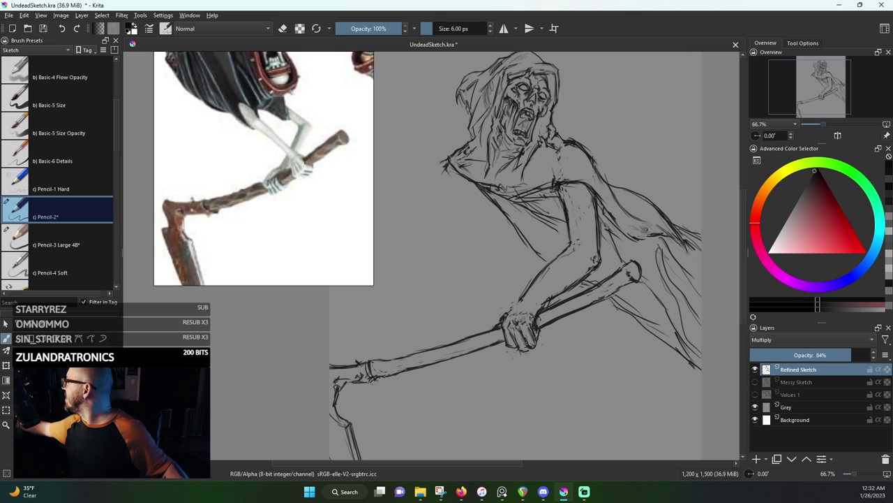
pyautogui.press('e')
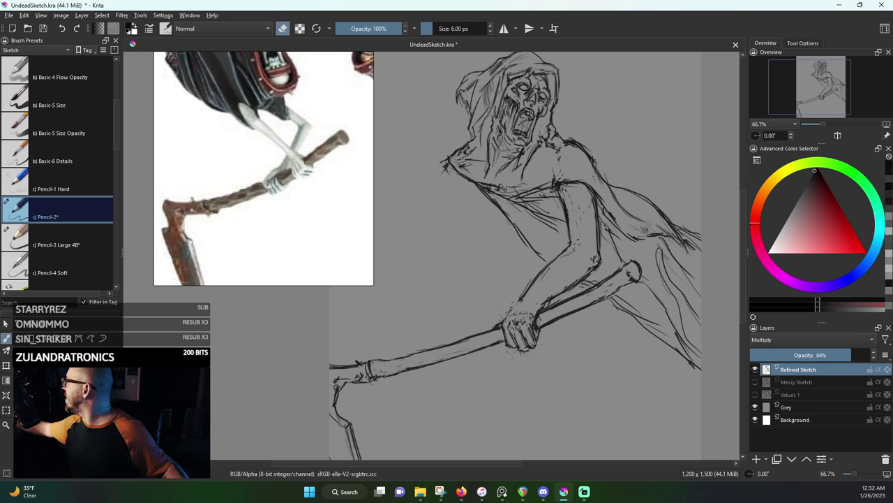
# Refine the line work around the back of the fist and the wrist, alternating short pencil strokes with erasing
pyautogui.press('e')
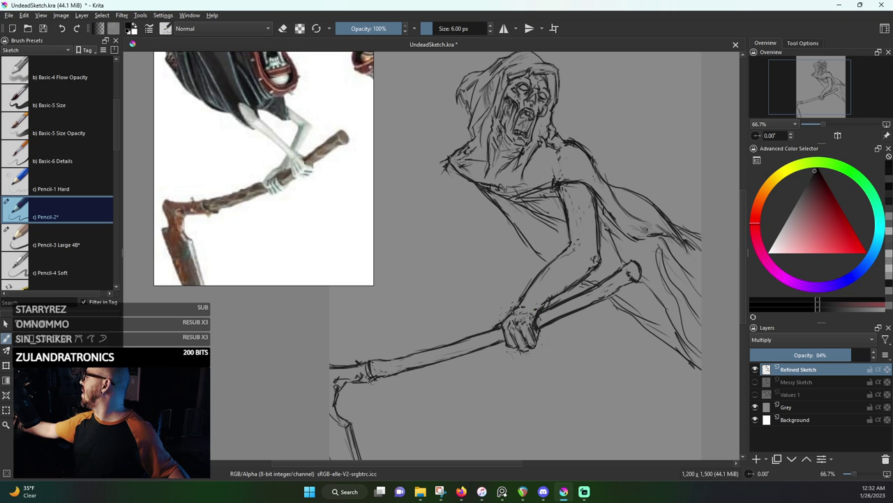
pyautogui.press('e')
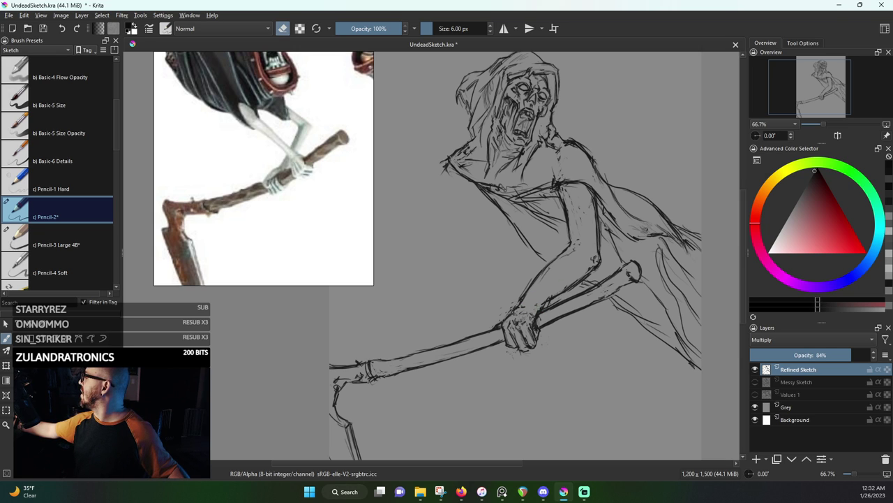
pyautogui.press('e')
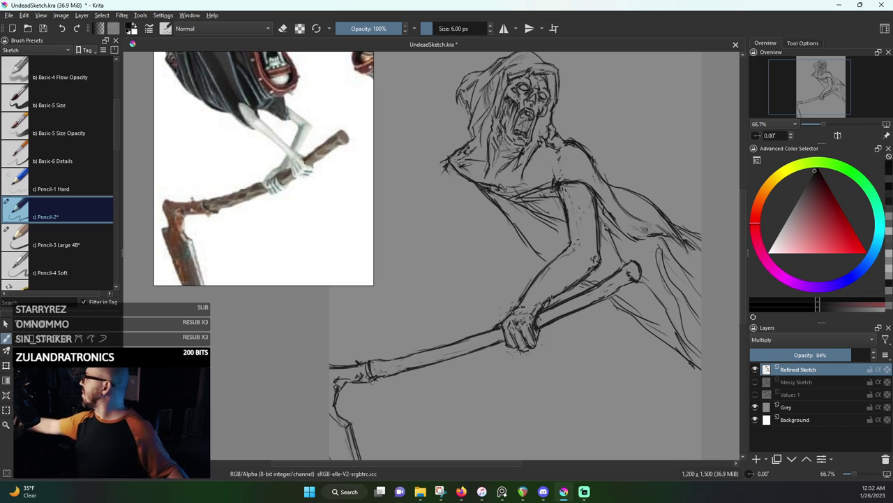
pyautogui.press('e')
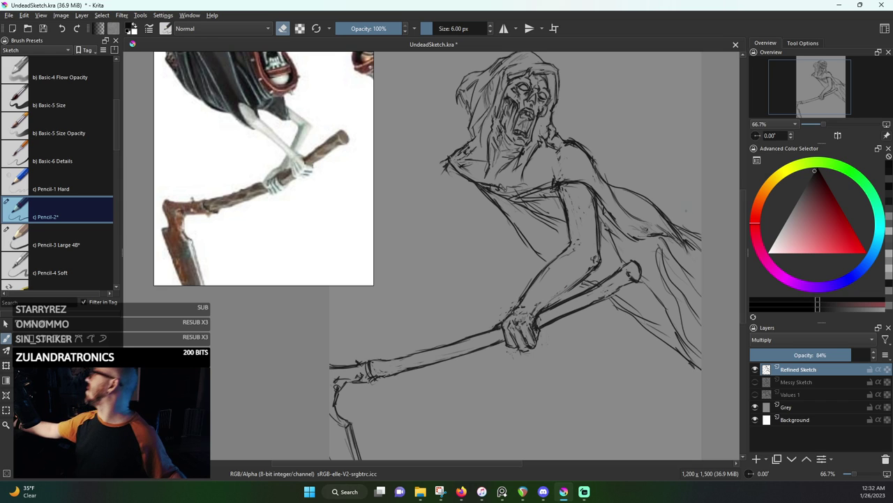
pyautogui.press('e')
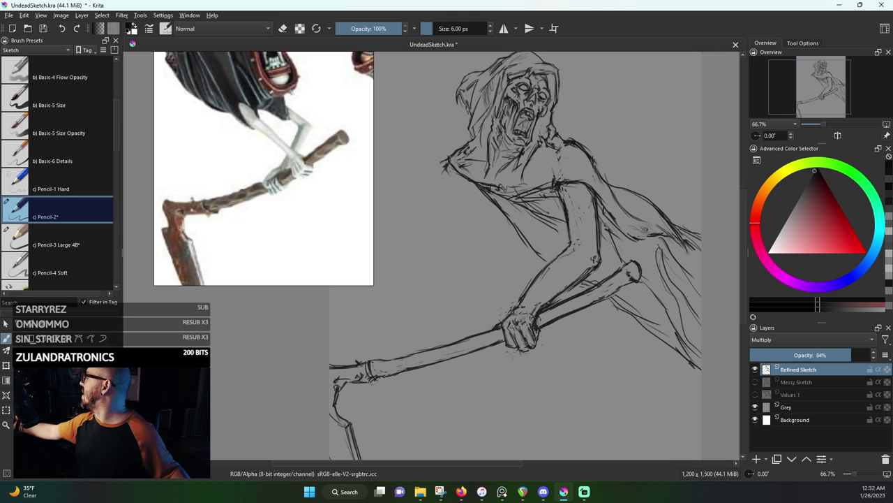
pyautogui.press('e')
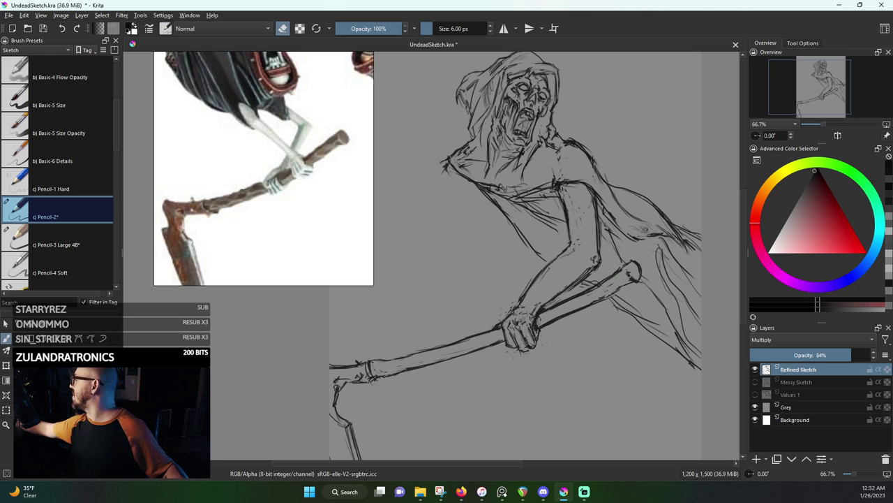
pyautogui.press('e')
pyautogui.press('e')
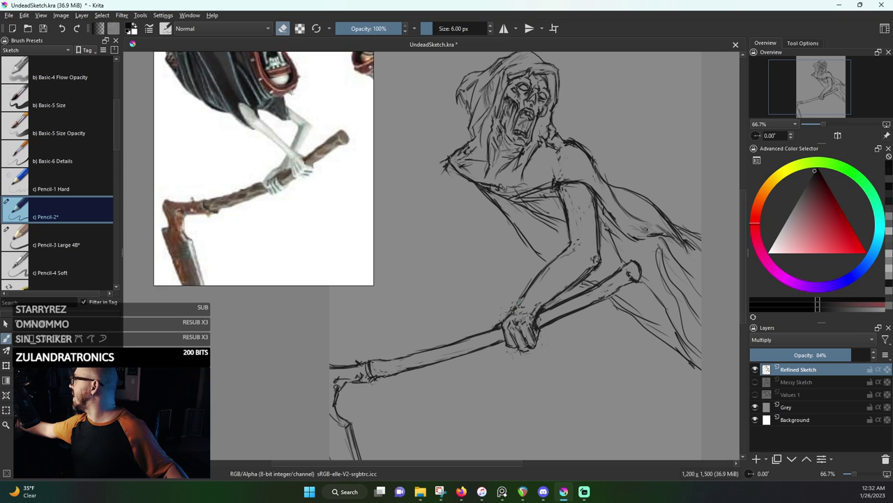
# Erase the forearm's upper contour between elbow and wrist and redraw it as a cleaner, slimmer line down to the fist
pyautogui.moveTo(524, 302); pyautogui.dragTo(526, 288)
pyautogui.moveTo(528, 292); pyautogui.dragTo(561, 253)
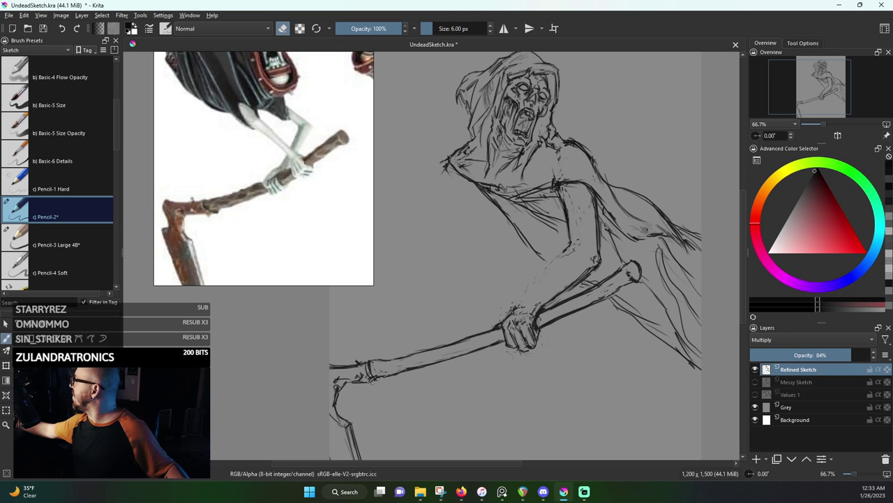
pyautogui.press('e')
pyautogui.moveTo(516, 309)
pyautogui.mouseDown()
pyautogui.moveTo(534, 289)
pyautogui.moveTo(530, 297)
pyautogui.mouseUp()
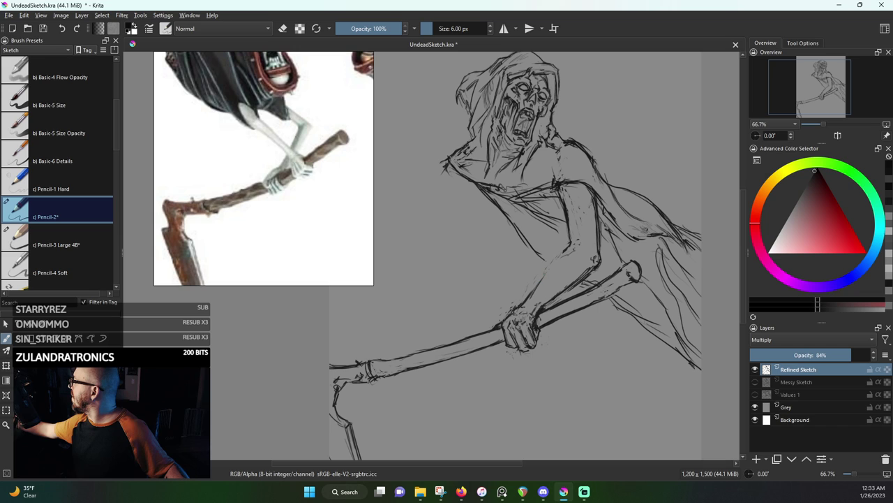
pyautogui.moveTo(553, 262); pyautogui.dragTo(525, 299)
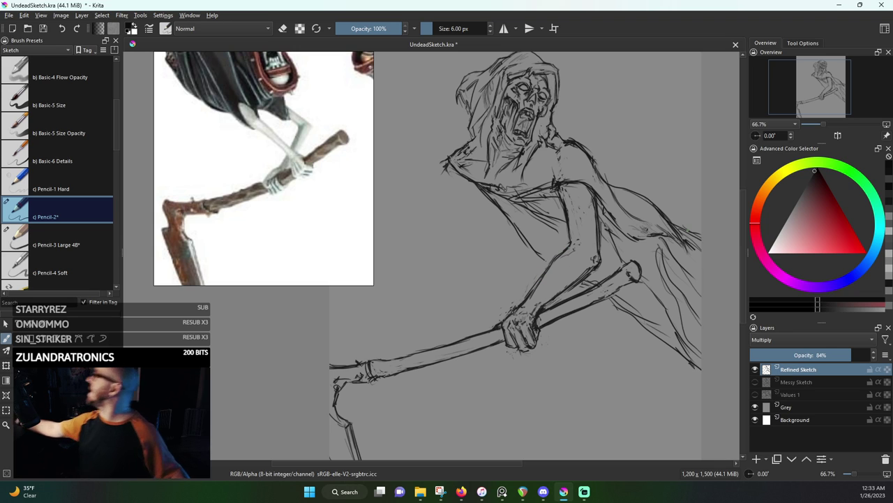
# Rework the elbow and the forearm's lower contour, erasing stray lines and redrawing the outer curve of the elbow
pyautogui.press('e')
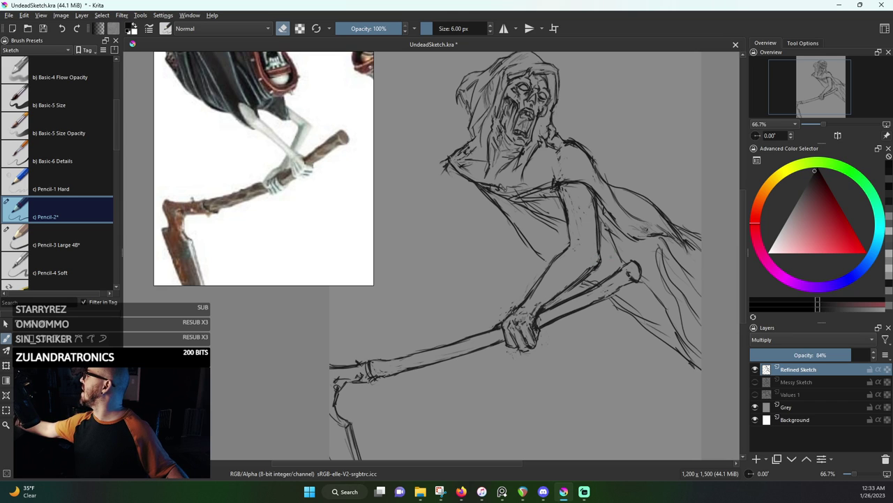
pyautogui.press('e')
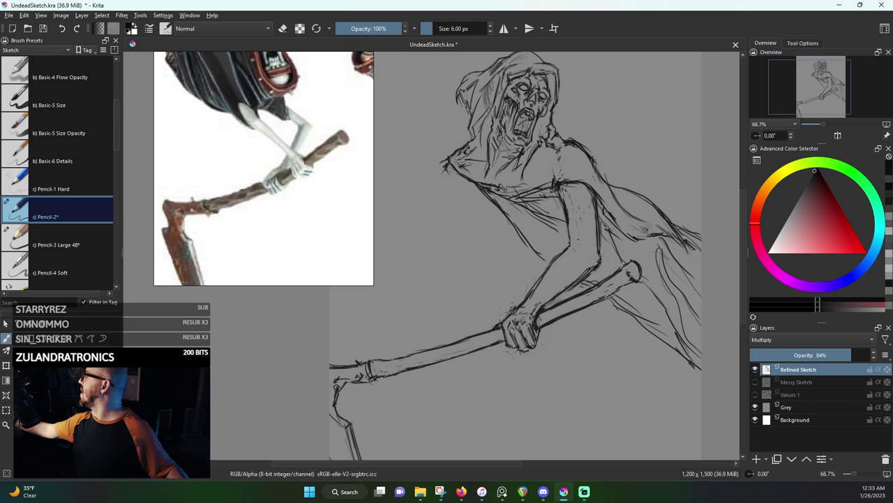
pyautogui.press('e')
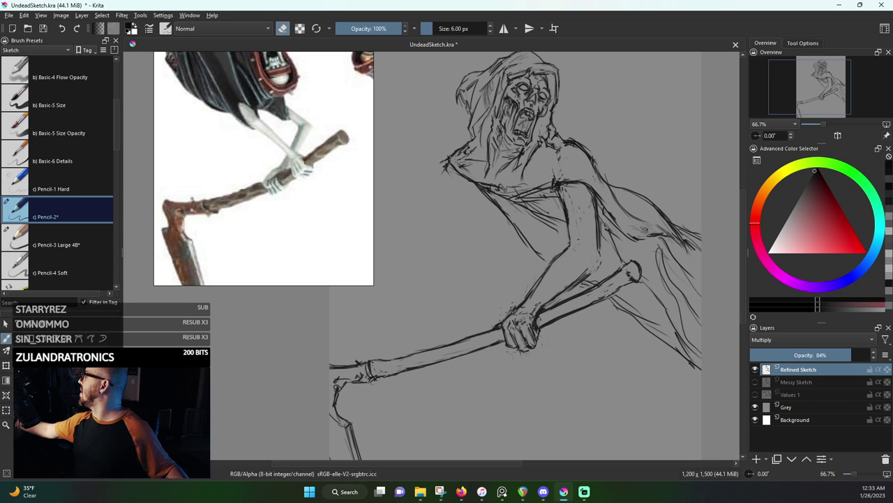
pyautogui.press('e')
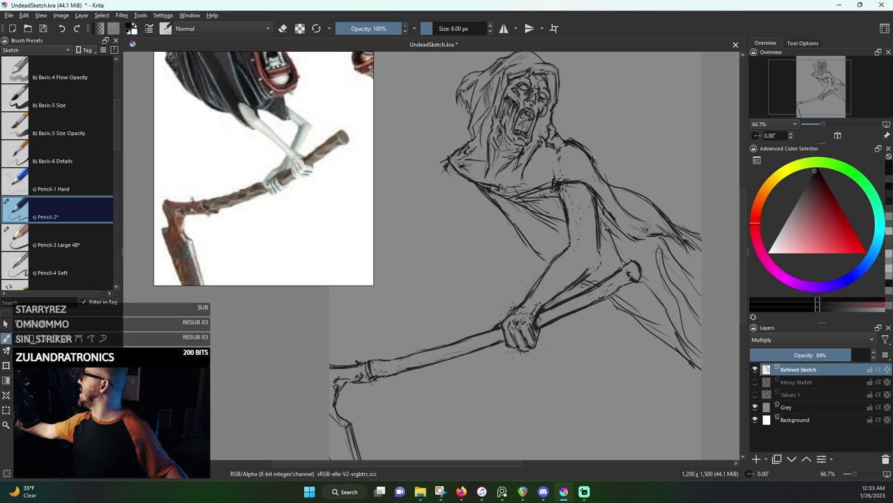
pyautogui.moveTo(582, 278); pyautogui.dragTo(597, 244)
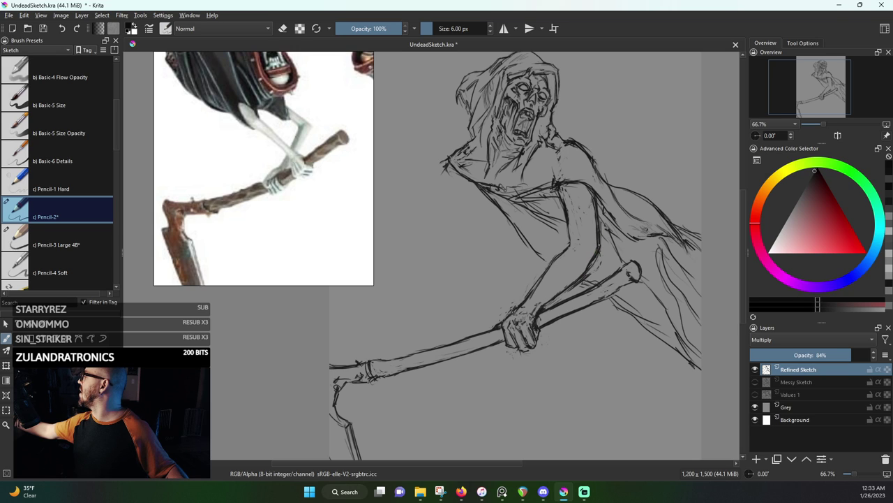
pyautogui.press('e')
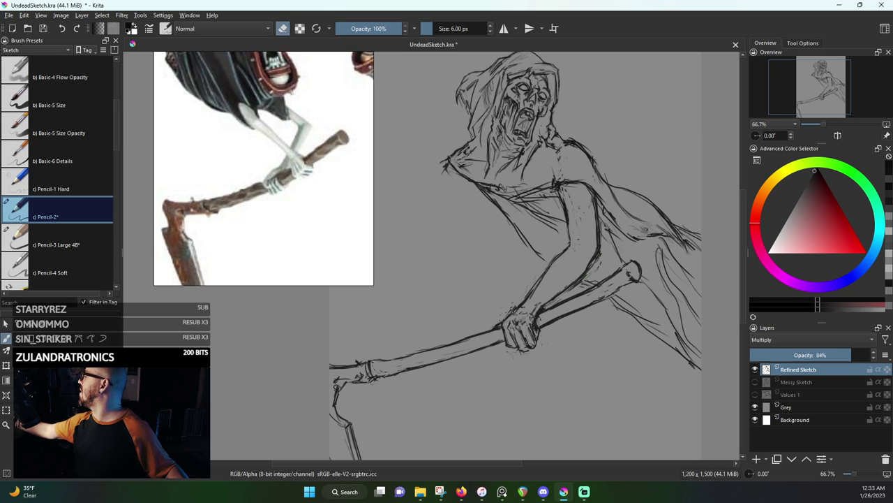
pyautogui.moveTo(572, 288); pyautogui.dragTo(601, 255)
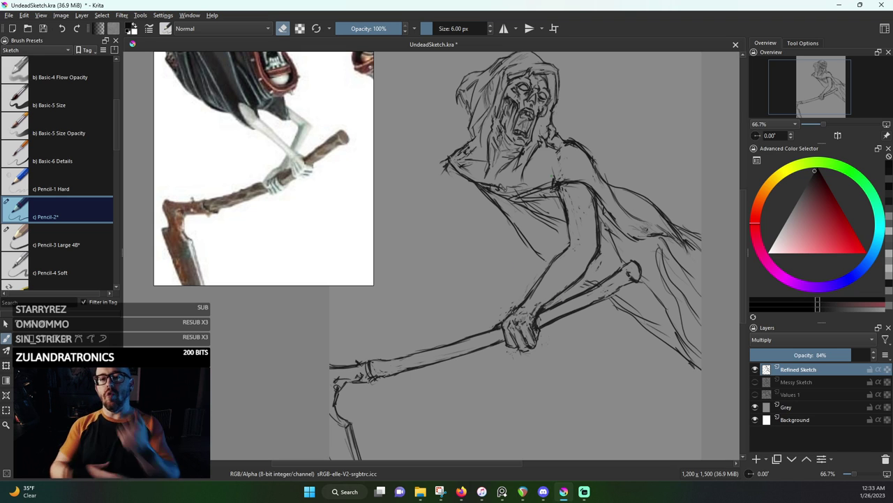
# Examine the hooded skeleton's hands and wrist shackles up close in the green painting on the reference board
pyautogui.scroll(-2, 335, 127)
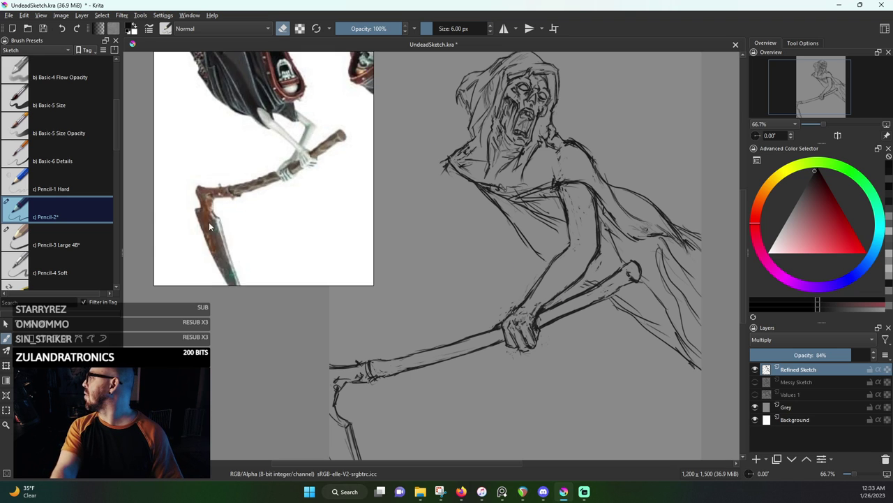
pyautogui.scroll(-3, 209, 226)
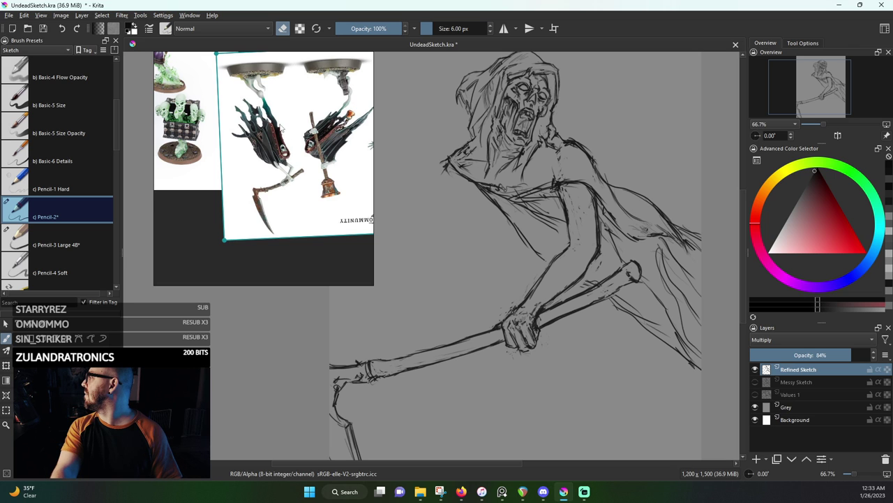
pyautogui.scroll(-3, 264, 126)
pyautogui.moveTo(227, 126); pyautogui.dragTo(182, 201)
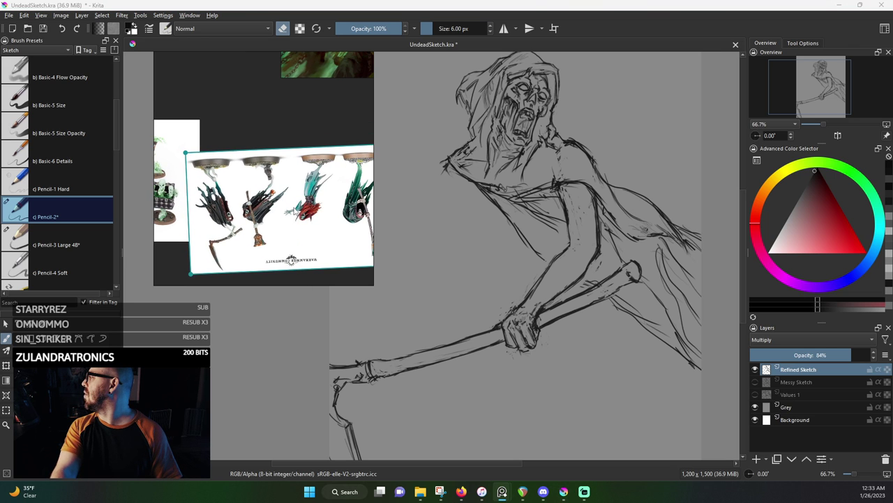
pyautogui.scroll(-2, 299, 143)
pyautogui.moveTo(310, 68); pyautogui.dragTo(255, 165)
pyautogui.scroll(4, 255, 168)
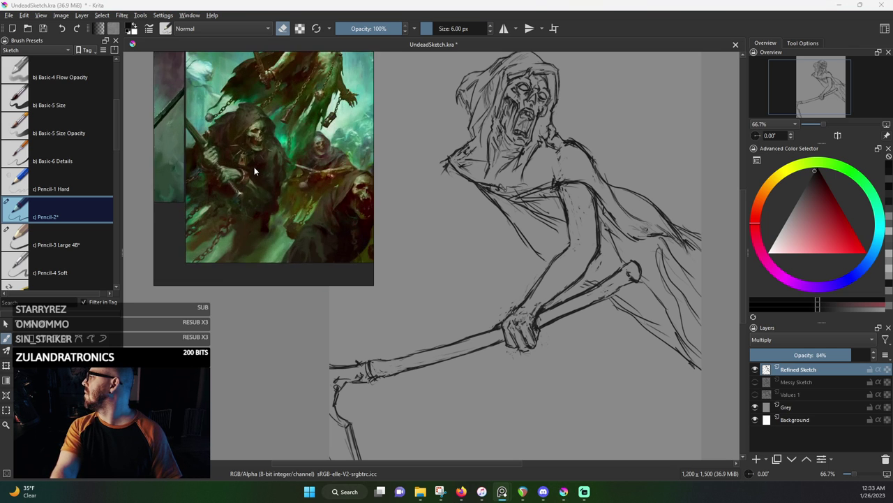
pyautogui.scroll(3, 255, 171)
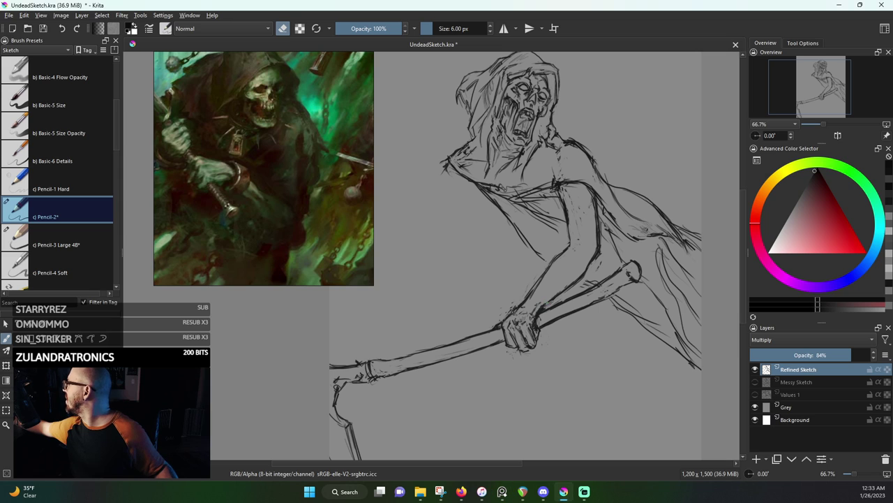
# Draw a shackle-like cuff around the wrist above the fist, with curved lower and upper bands joined at the sides
pyautogui.press('e')
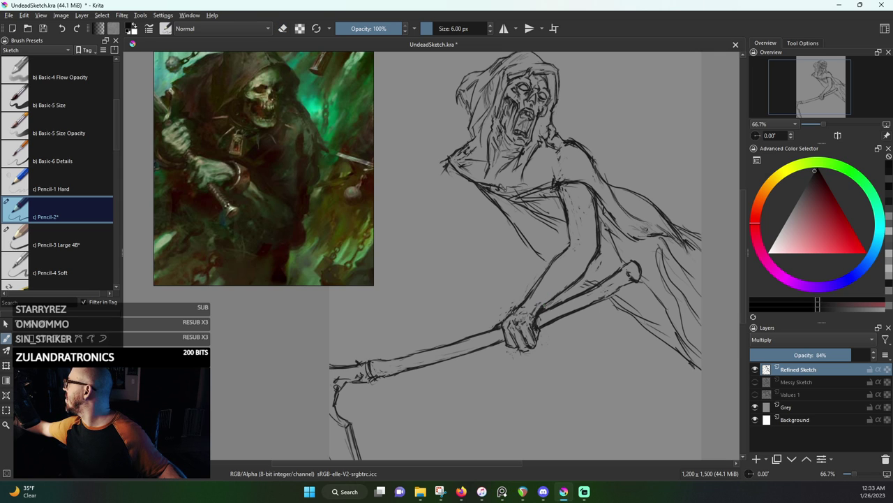
pyautogui.moveTo(530, 304)
pyautogui.mouseDown()
pyautogui.moveTo(543, 299)
pyautogui.moveTo(537, 294)
pyautogui.moveTo(547, 300)
pyautogui.mouseUp()
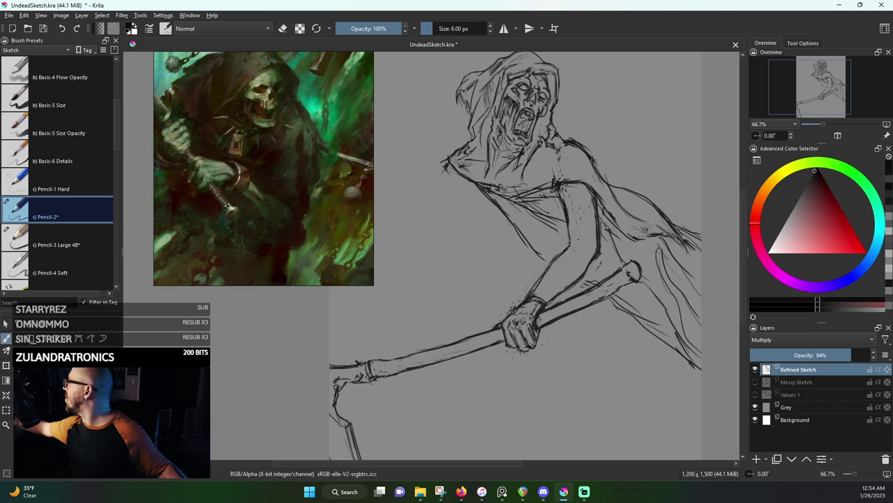
pyautogui.moveTo(518, 299)
pyautogui.mouseDown()
pyautogui.moveTo(527, 287)
pyautogui.moveTo(536, 295)
pyautogui.mouseUp()
pyautogui.press('e')
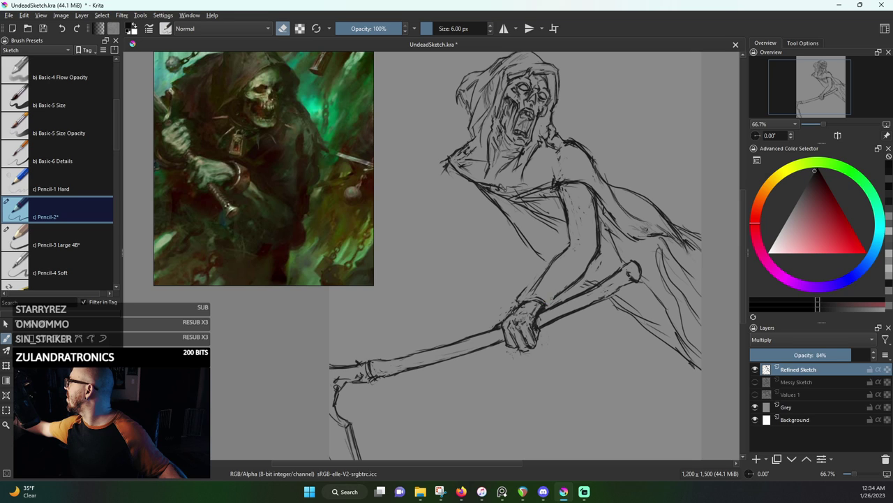
pyautogui.press('e')
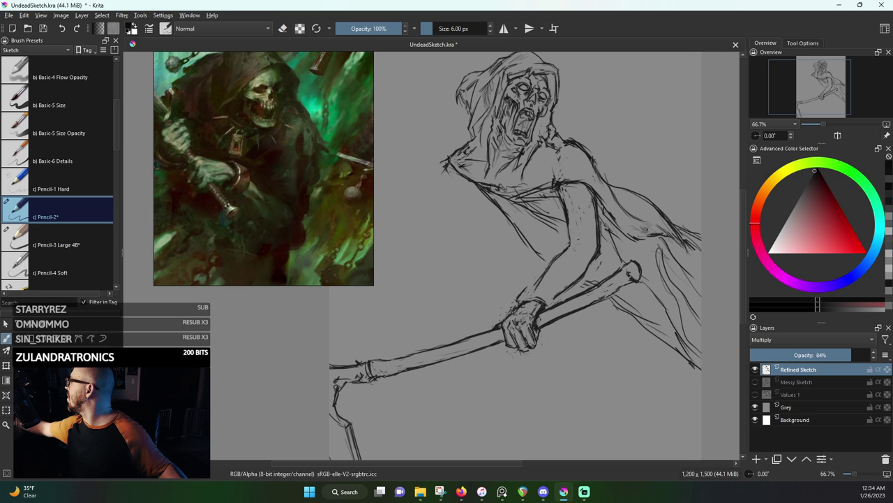
pyautogui.moveTo(530, 286); pyautogui.dragTo(555, 300)
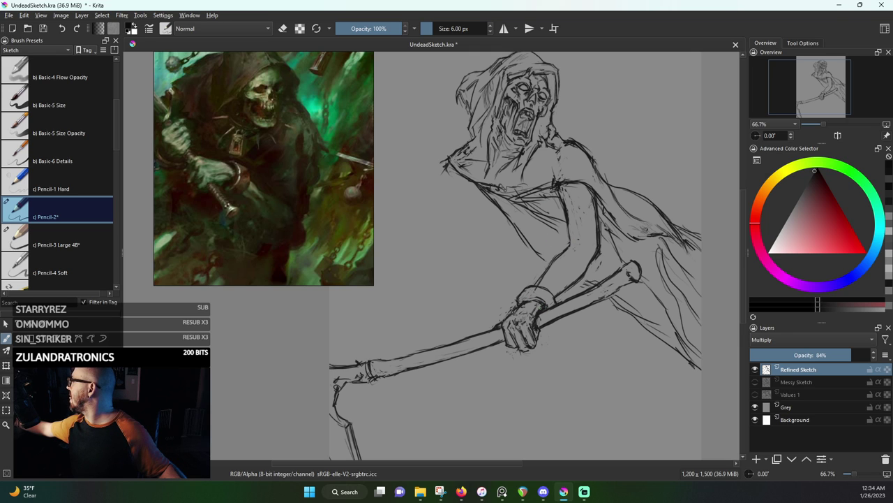
# Clean up the wrist cuff's edges, alternating erasing with short pencil strokes
pyautogui.press('e')
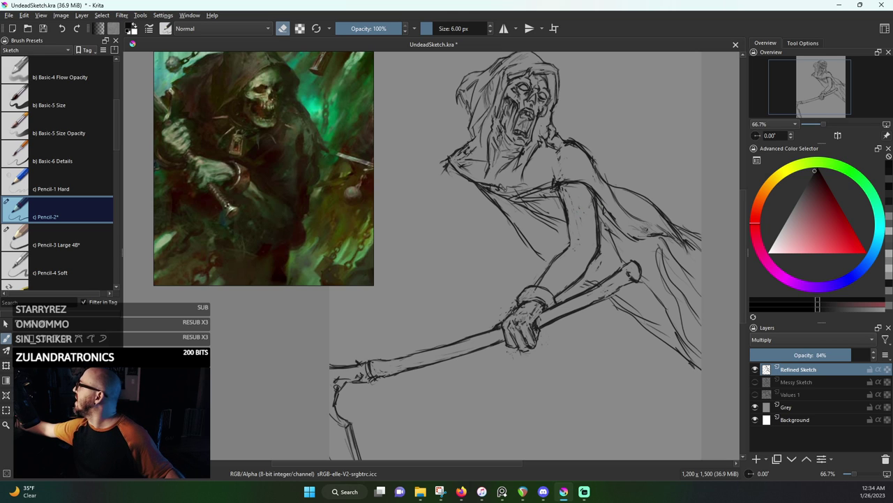
pyautogui.press('e')
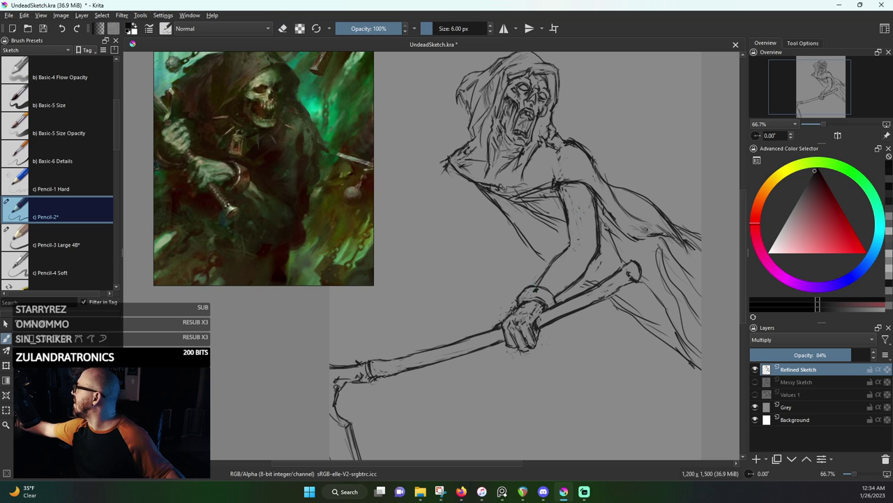
pyautogui.press('e')
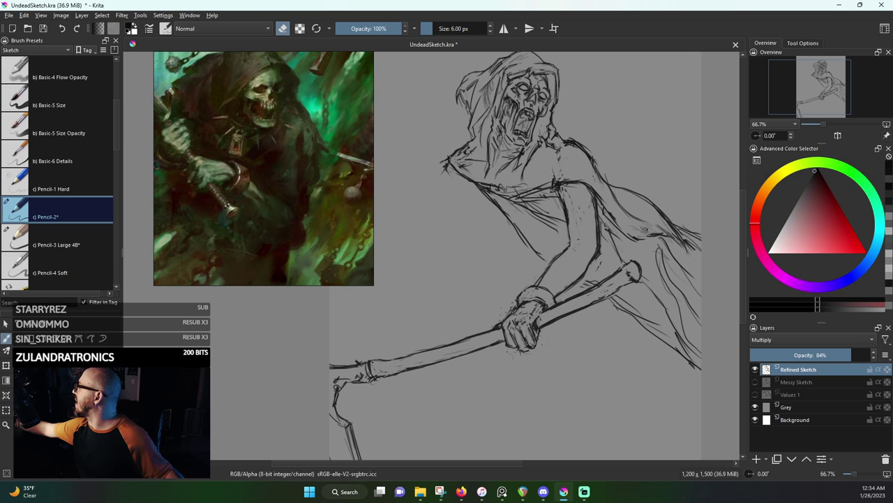
pyautogui.press('e')
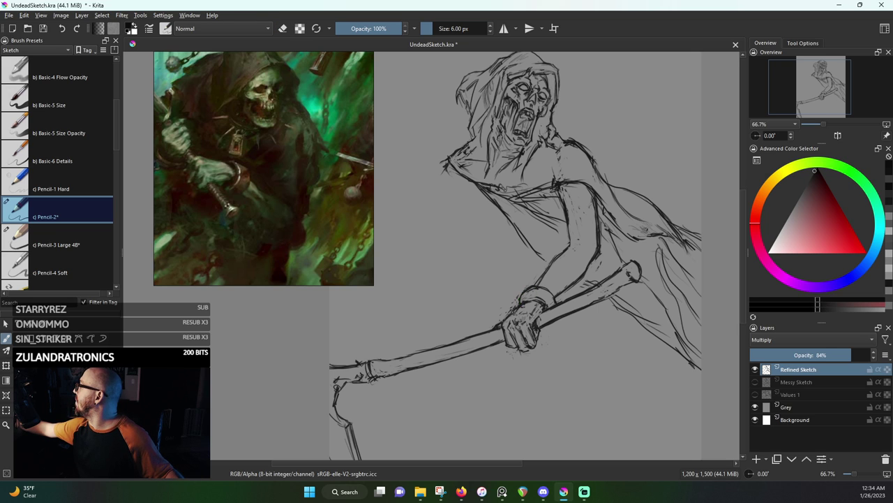
# Erase stray marks along the edge of the fist just below the wrist cuff
pyautogui.moveTo(521, 299); pyautogui.dragTo(533, 288)
pyautogui.hotkey('ctrl', 'z')
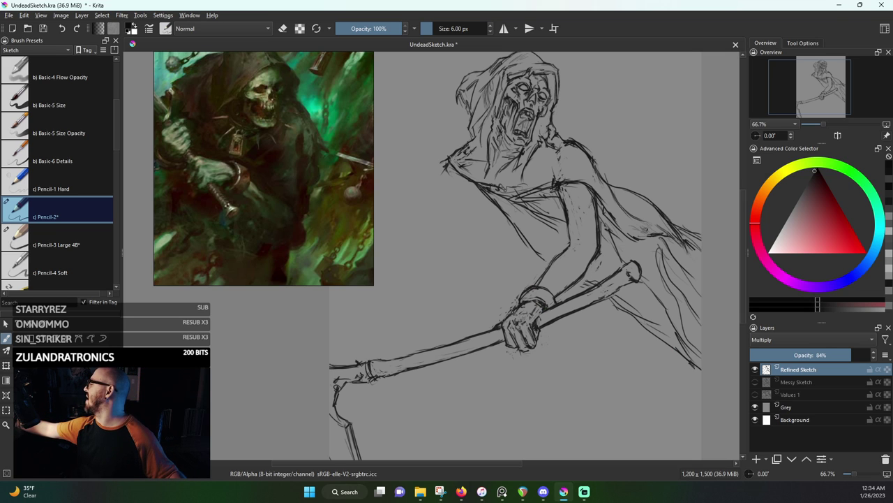
pyautogui.press('e')
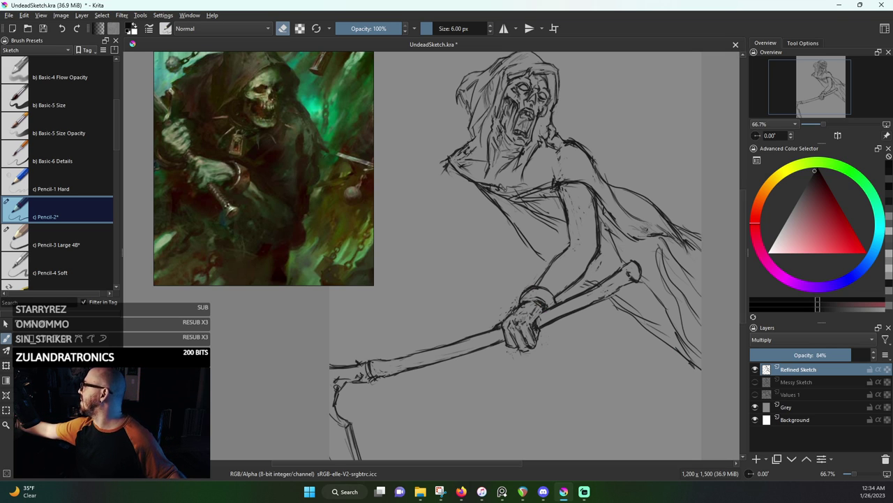
pyautogui.moveTo(506, 307); pyautogui.dragTo(515, 314)
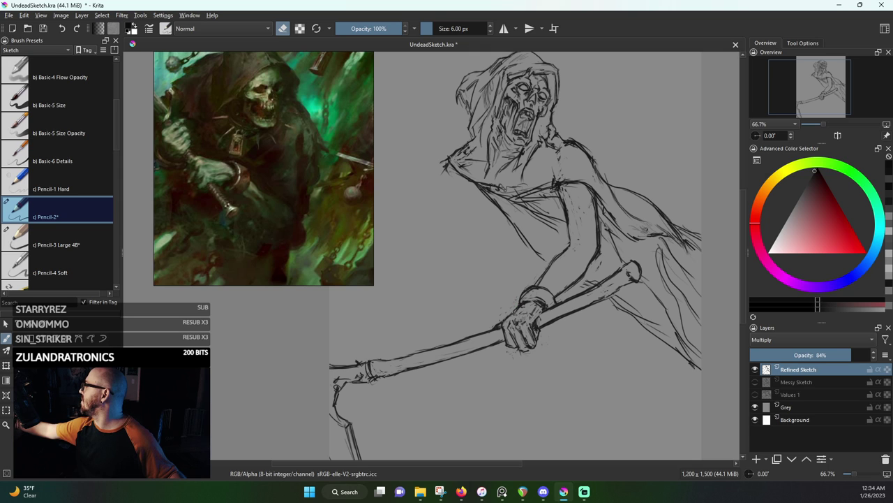
pyautogui.press('e')
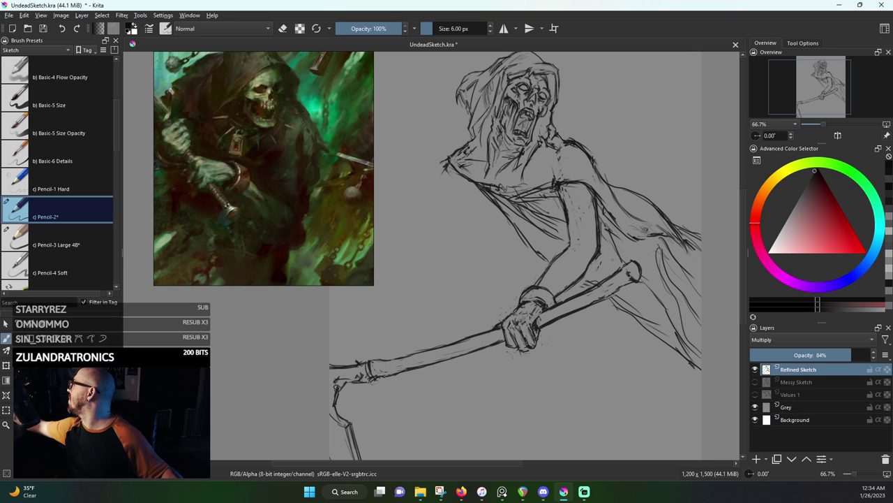
pyautogui.press('e')
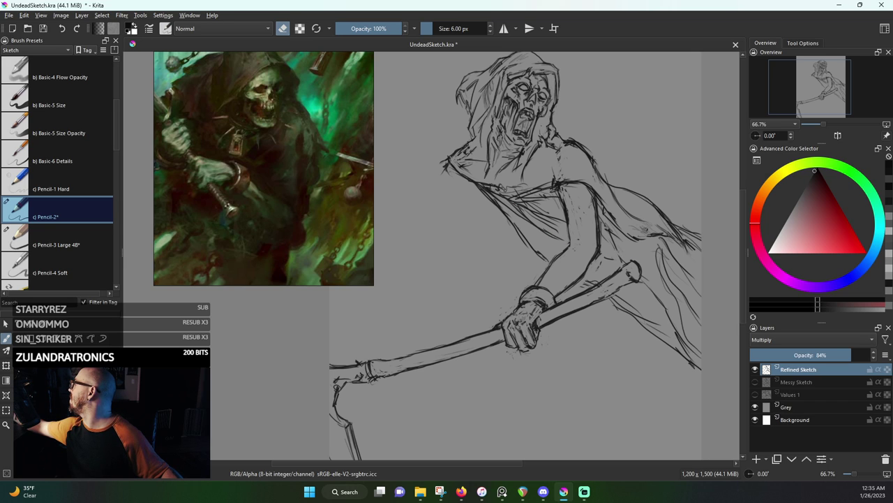
pyautogui.press('e')
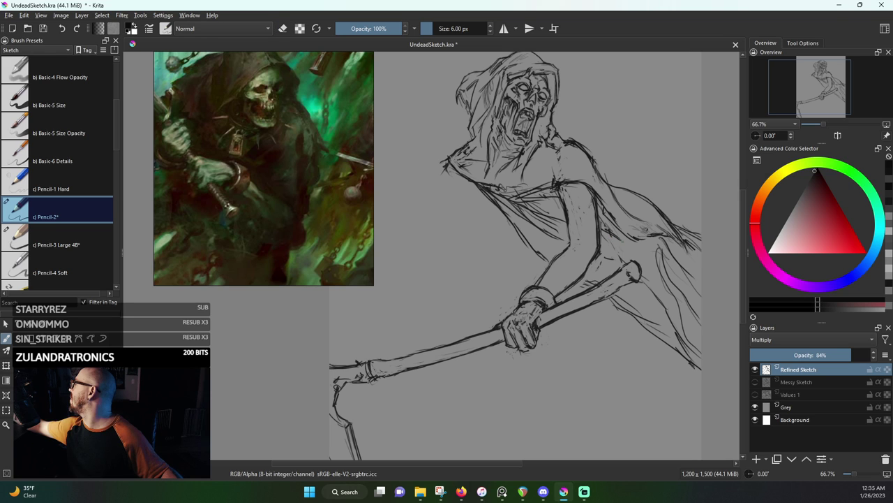
# Reinforce the cloak's contour from the raised shoulder down the figure's back to its trailing end
pyautogui.moveTo(662, 238); pyautogui.dragTo(611, 208)
pyautogui.moveTo(549, 148); pyautogui.dragTo(560, 162)
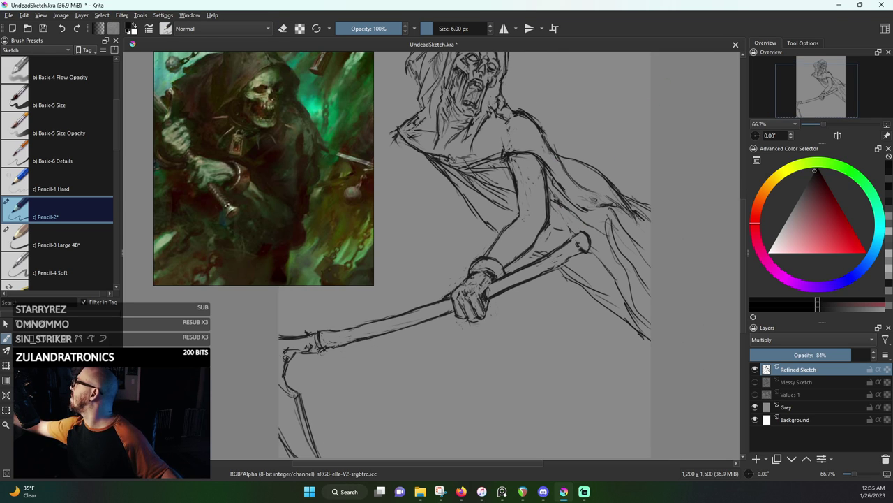
pyautogui.moveTo(542, 131)
pyautogui.mouseDown()
pyautogui.moveTo(572, 179)
pyautogui.moveTo(612, 196)
pyautogui.moveTo(650, 235)
pyautogui.mouseUp()
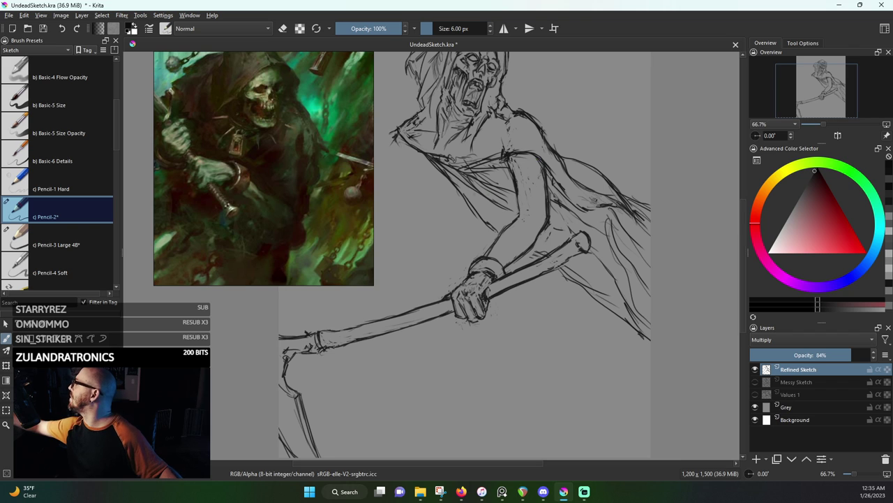
pyautogui.moveTo(547, 161); pyautogui.dragTo(599, 219)
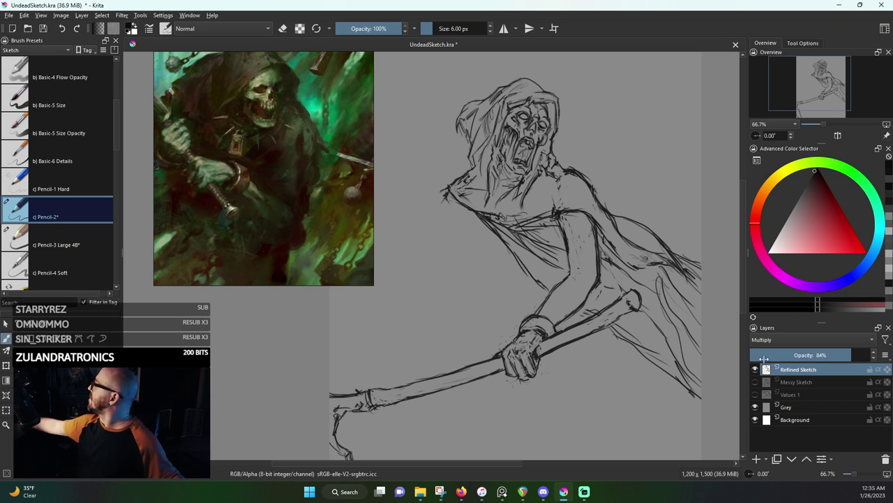
# Show the Messy Sketch layer and trace the far sleeve's outer edge and ragged hem on the Refined Sketch layer
pyautogui.click(754, 382)
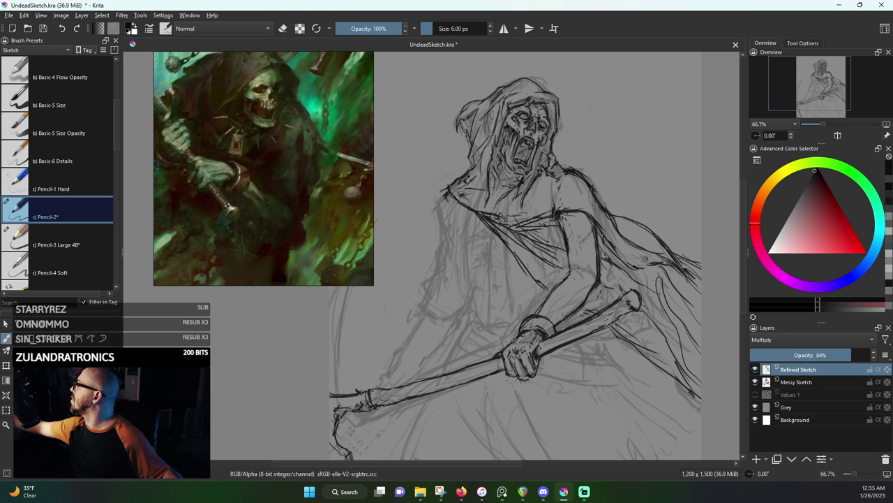
pyautogui.moveTo(450, 191)
pyautogui.mouseDown()
pyautogui.moveTo(446, 269)
pyautogui.moveTo(426, 335)
pyautogui.mouseUp()
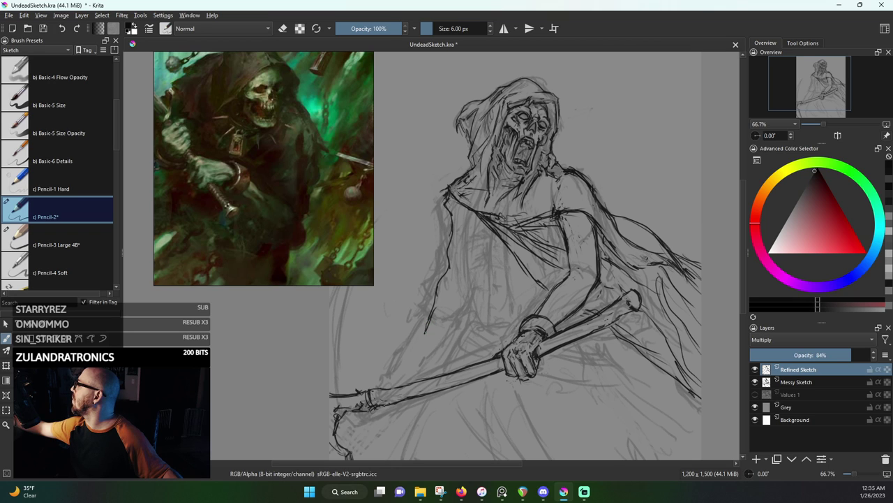
pyautogui.moveTo(448, 296)
pyautogui.mouseDown()
pyautogui.moveTo(426, 334)
pyautogui.moveTo(432, 316)
pyautogui.mouseUp()
pyautogui.moveTo(466, 281); pyautogui.dragTo(449, 293)
pyautogui.moveTo(470, 264); pyautogui.dragTo(464, 277)
pyautogui.moveTo(473, 245); pyautogui.dragTo(470, 260)
# Draw the far sleeve's long inner edge from the collar downward, reinforce where it meets the hem, and hide the Messy Sketch layer
pyautogui.moveTo(471, 217); pyautogui.dragTo(478, 306)
pyautogui.moveTo(472, 240); pyautogui.dragTo(486, 333)
pyautogui.moveTo(469, 211); pyautogui.dragTo(482, 312)
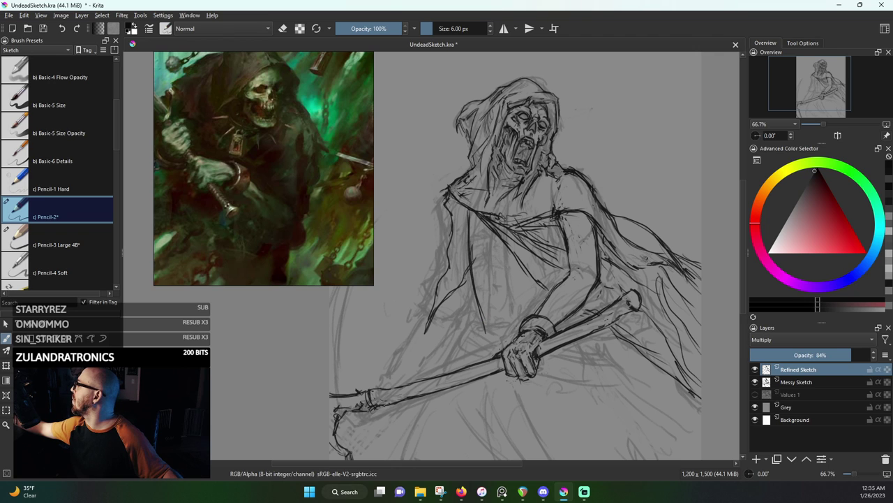
pyautogui.moveTo(473, 269); pyautogui.dragTo(479, 302)
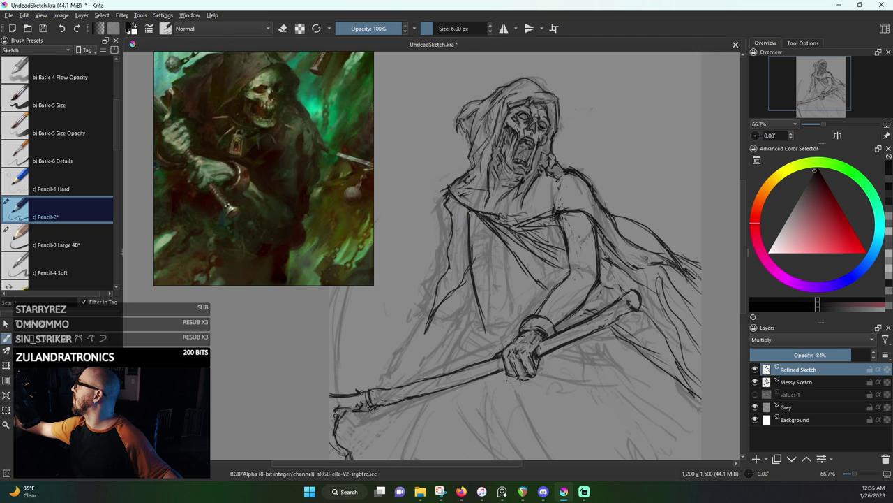
pyautogui.moveTo(471, 212)
pyautogui.mouseDown()
pyautogui.moveTo(472, 276)
pyautogui.moveTo(467, 268)
pyautogui.mouseUp()
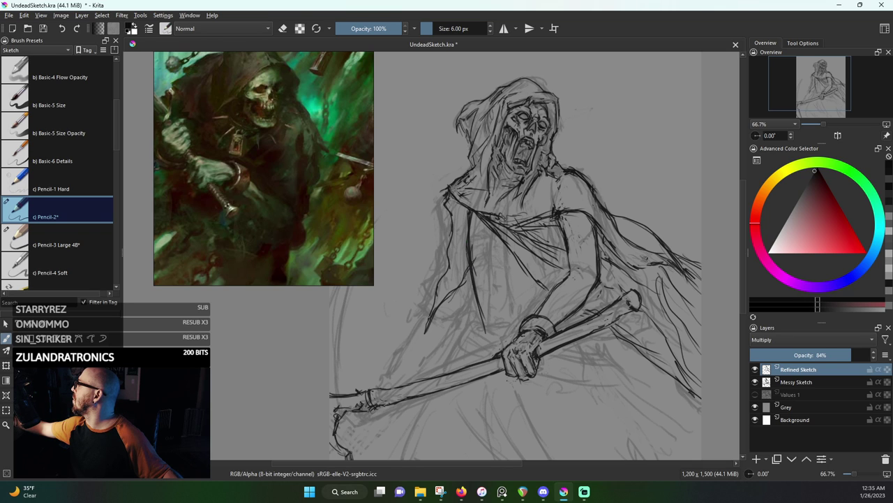
pyautogui.moveTo(446, 298); pyautogui.dragTo(471, 280)
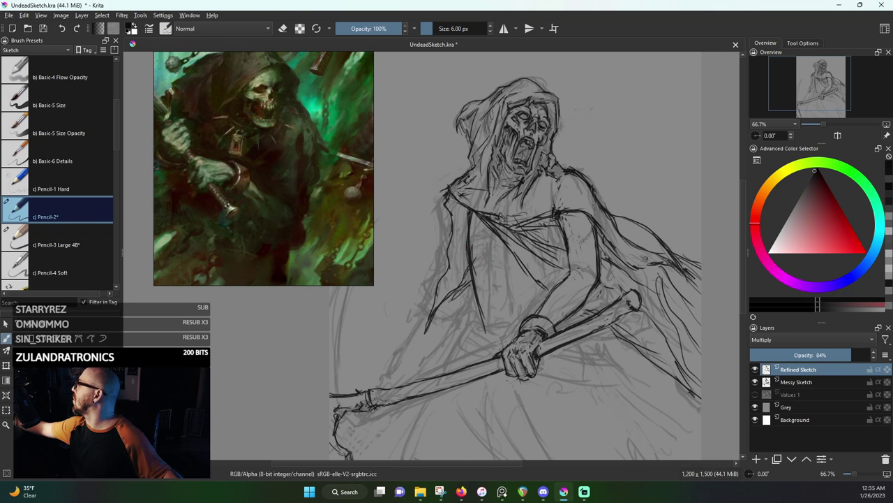
pyautogui.click(754, 382)
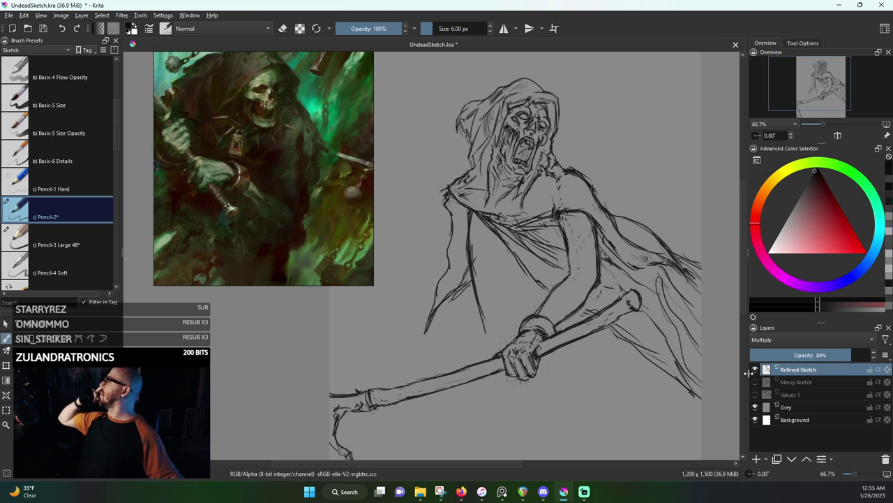
# Compare the refined lines with the Messy Sketch and Values 1 layers by toggling their visibility
pyautogui.click(755, 382)
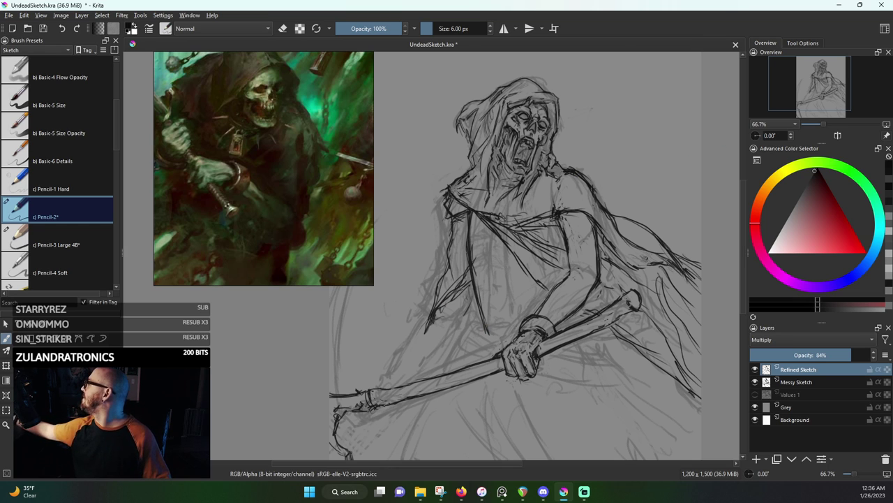
pyautogui.click(755, 395)
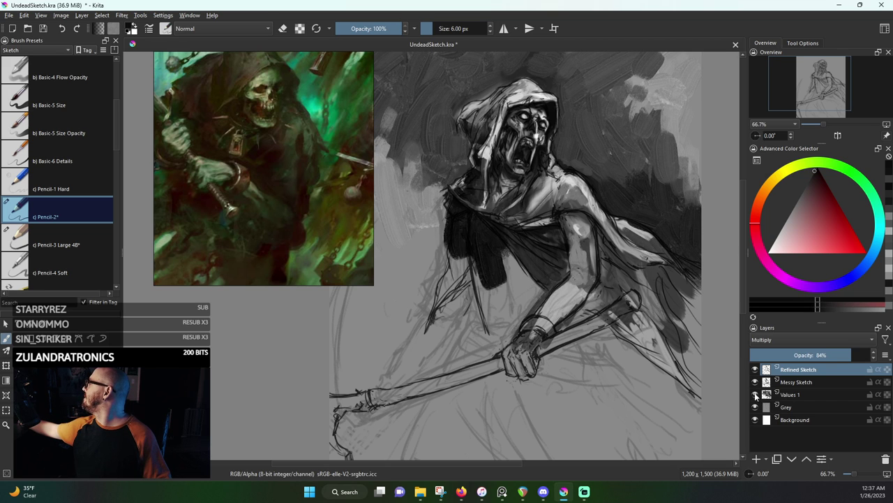
pyautogui.click(756, 395)
pyautogui.click(756, 395)
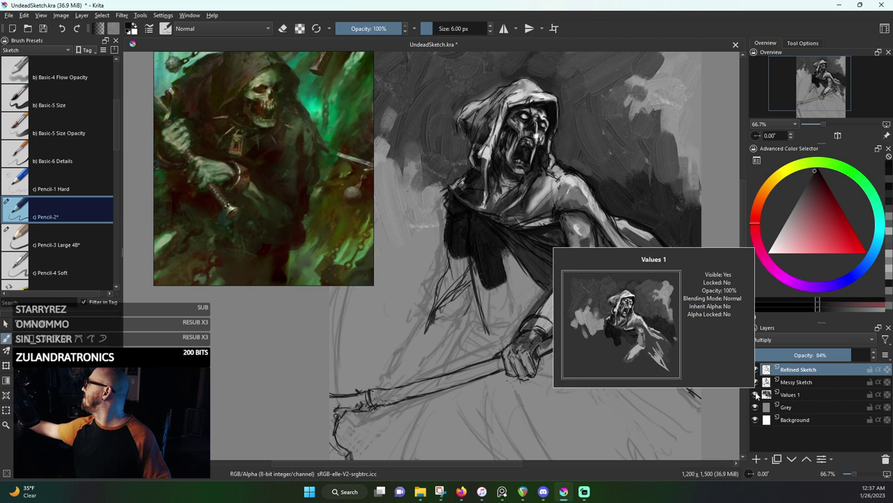
pyautogui.click(755, 395)
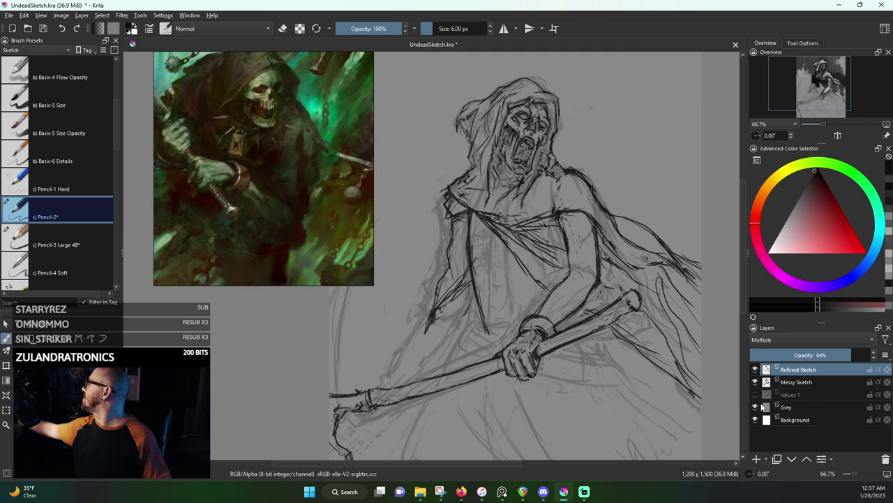
pyautogui.click(756, 382)
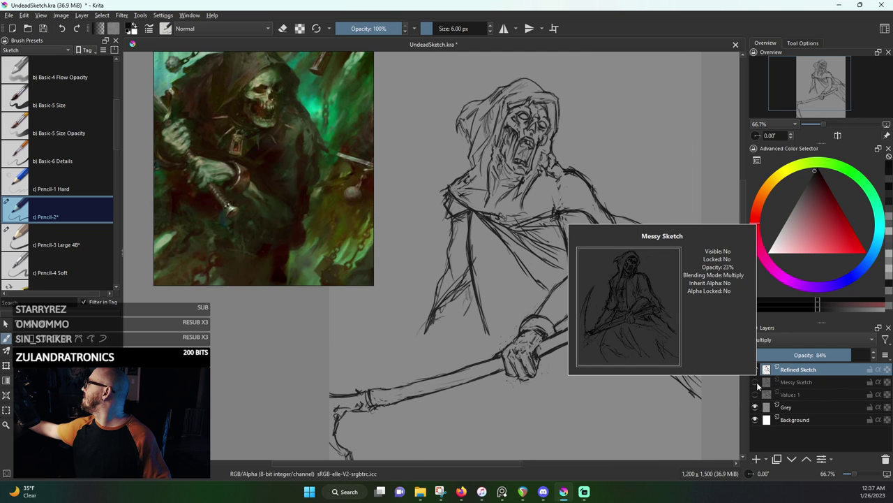
pyautogui.click(758, 383)
pyautogui.click(757, 383)
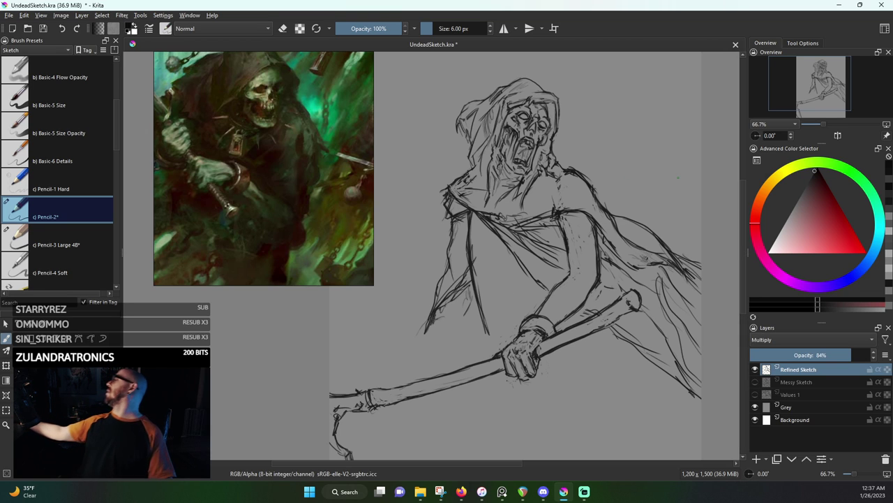
# Thicken the far sleeve's inner edge with hatching and sketch a rough cloth edge across the torso beneath the chest drape
pyautogui.press('e')
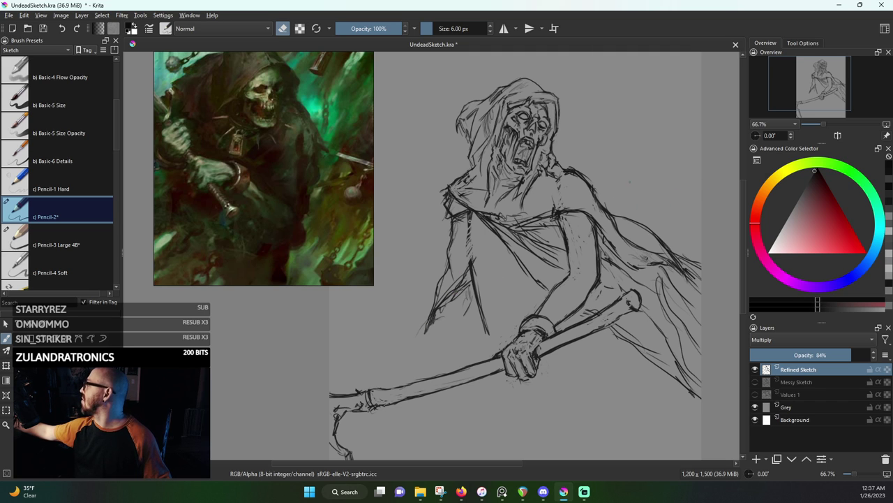
pyautogui.press('e')
pyautogui.moveTo(469, 225); pyautogui.dragTo(492, 325)
pyautogui.moveTo(476, 286); pyautogui.dragTo(489, 318)
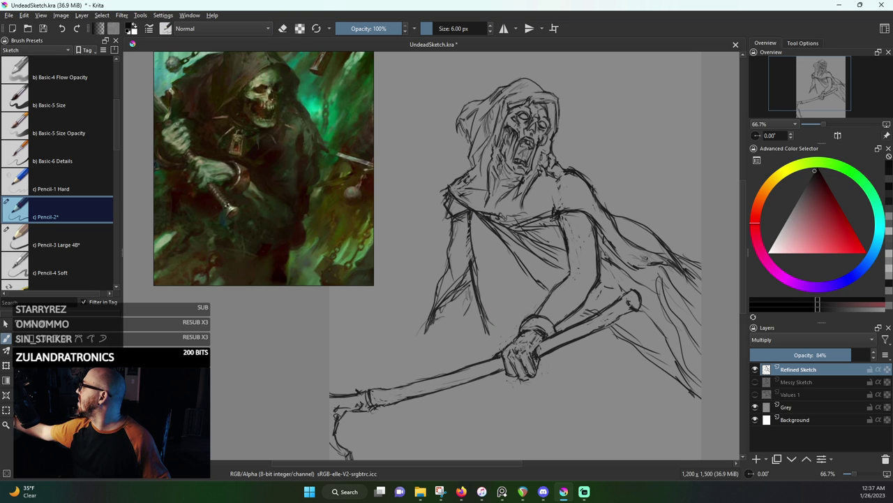
pyautogui.moveTo(476, 286)
pyautogui.mouseDown()
pyautogui.moveTo(486, 264)
pyautogui.moveTo(523, 268)
pyautogui.moveTo(464, 293)
pyautogui.mouseUp()
pyautogui.moveTo(474, 288); pyautogui.dragTo(462, 296)
pyautogui.moveTo(477, 247); pyautogui.dragTo(471, 305)
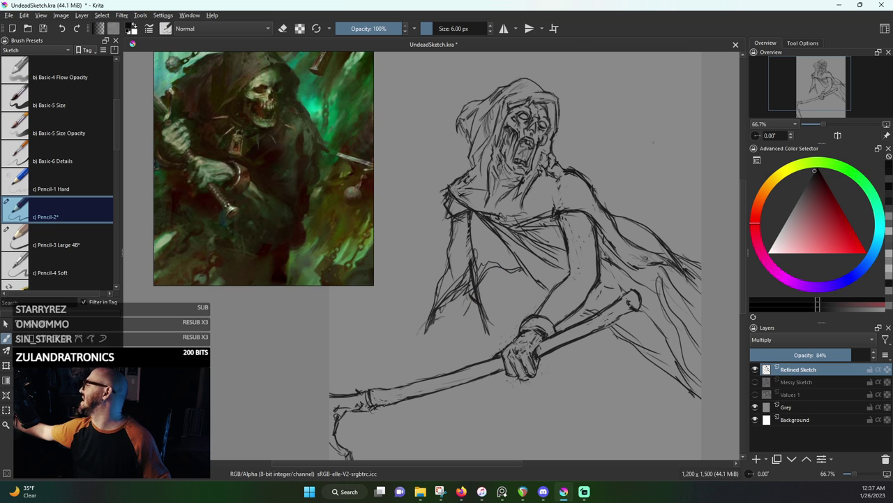
pyautogui.press('e')
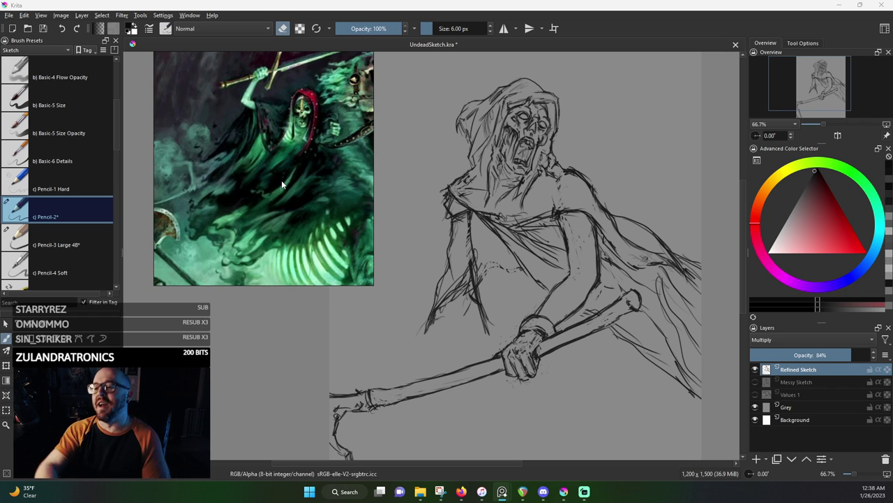
# Examine the lower hooded skeleton's robe and the armoured skeleton's chest in the green battle painting on the reference board
pyautogui.scroll(-3, 260, 187)
pyautogui.scroll(-1, 261, 187)
pyautogui.moveTo(248, 206); pyautogui.dragTo(297, 161)
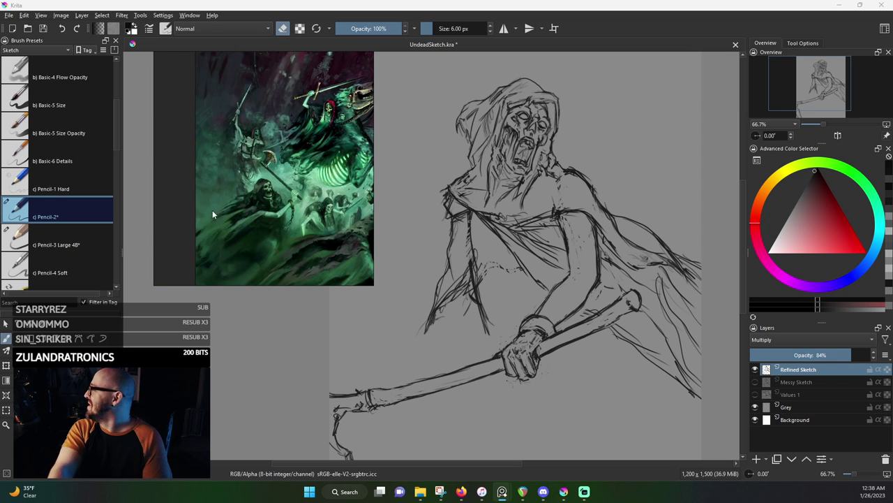
pyautogui.scroll(2, 259, 214)
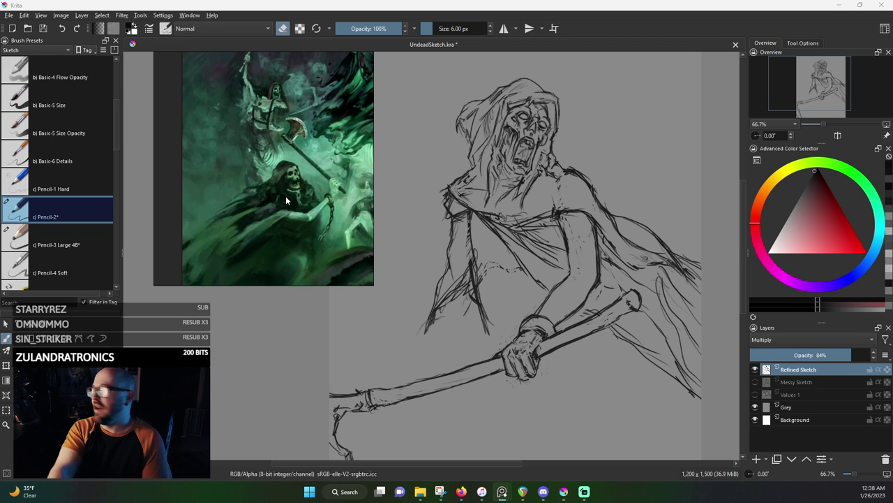
pyautogui.scroll(2, 286, 195)
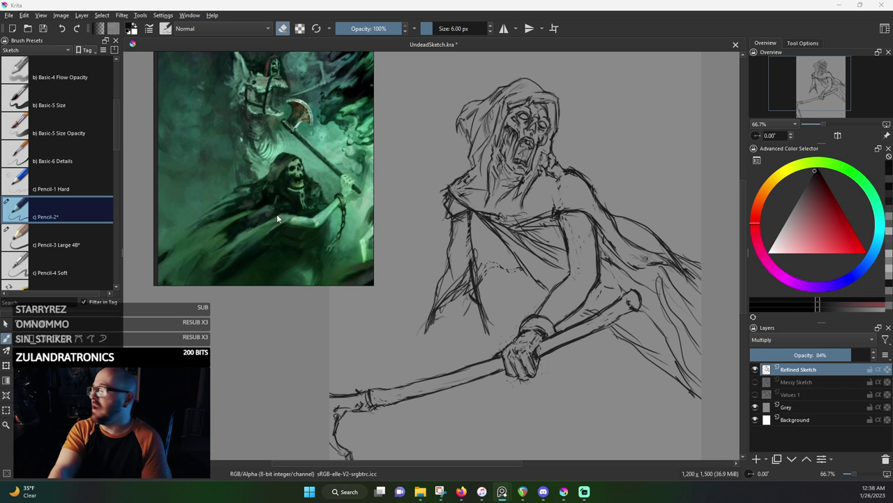
pyautogui.moveTo(279, 97); pyautogui.dragTo(264, 191)
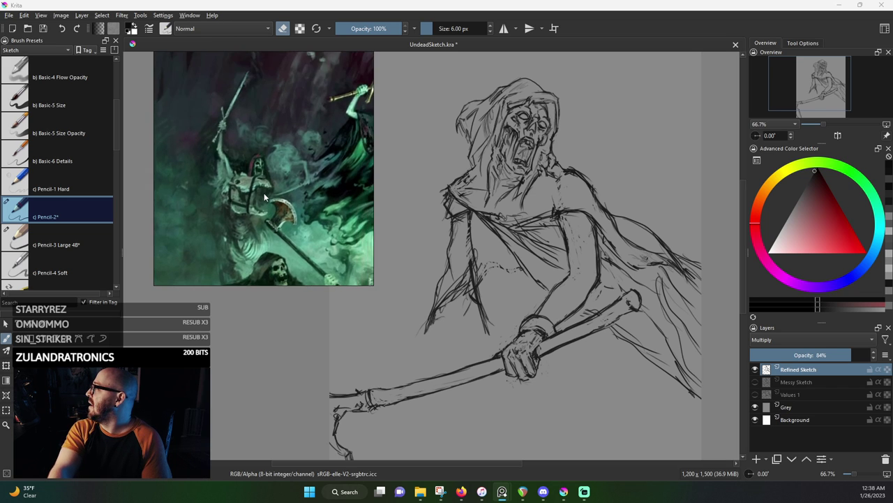
pyautogui.scroll(3, 264, 191)
pyautogui.scroll(2, 264, 195)
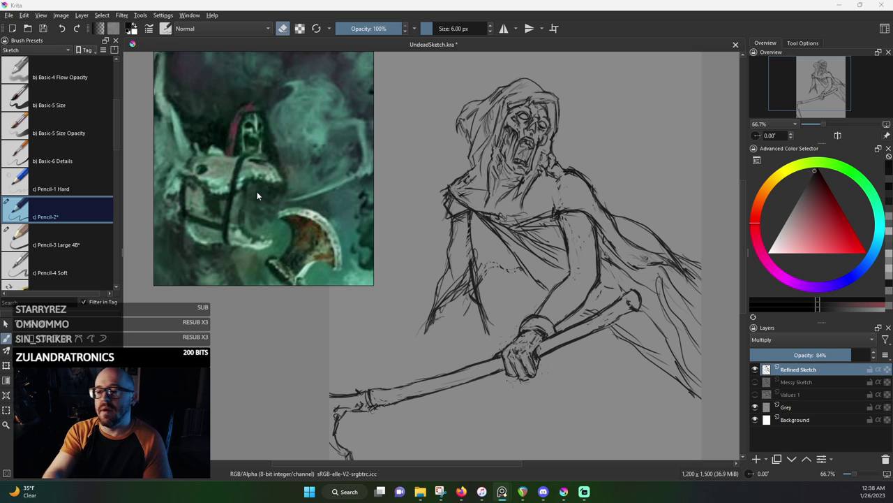
# Examine the red-hooded rider's torn, flowing robes in the reference painting, comparing close-up and full views
pyautogui.scroll(-3, 261, 184)
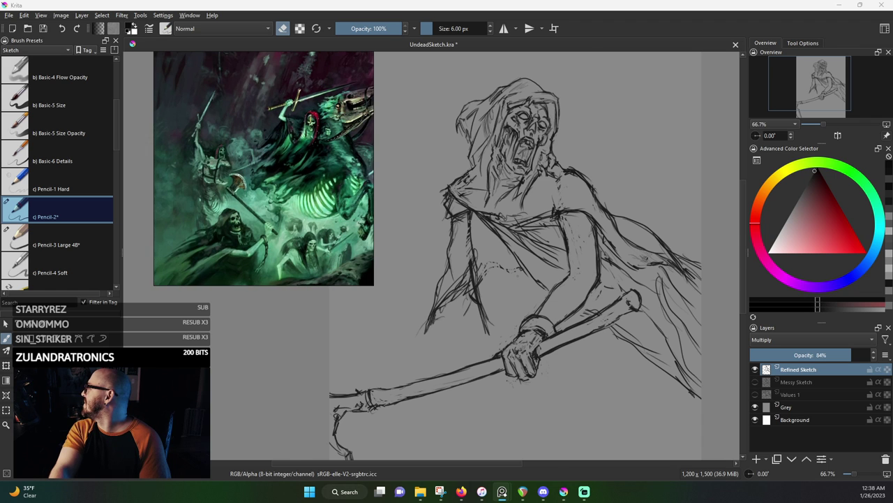
pyautogui.scroll(2, 502, 248)
pyautogui.scroll(-2, 504, 230)
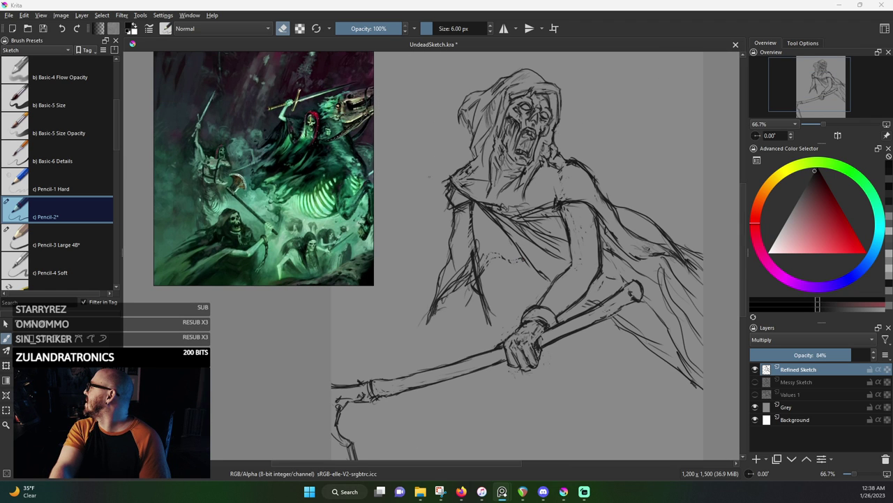
pyautogui.scroll(3, 235, 185)
pyautogui.scroll(-3, 236, 191)
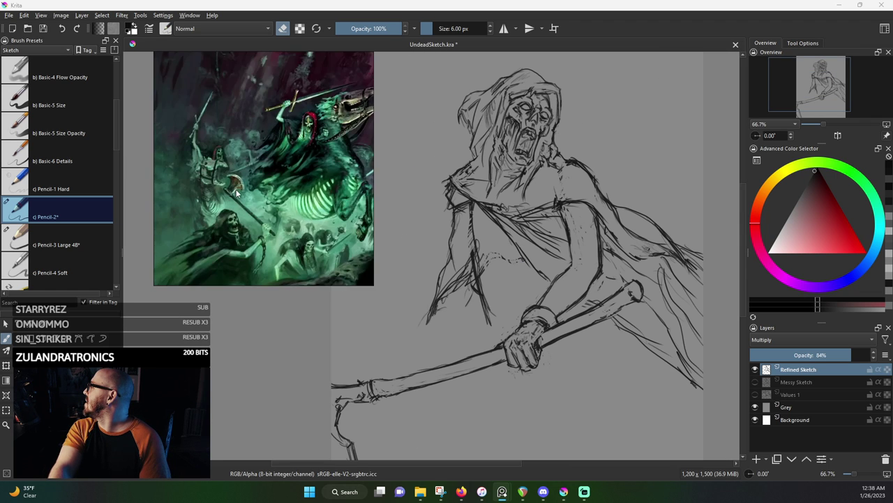
pyautogui.moveTo(277, 163); pyautogui.dragTo(253, 194)
pyautogui.scroll(5, 262, 186)
pyautogui.scroll(-3, 297, 155)
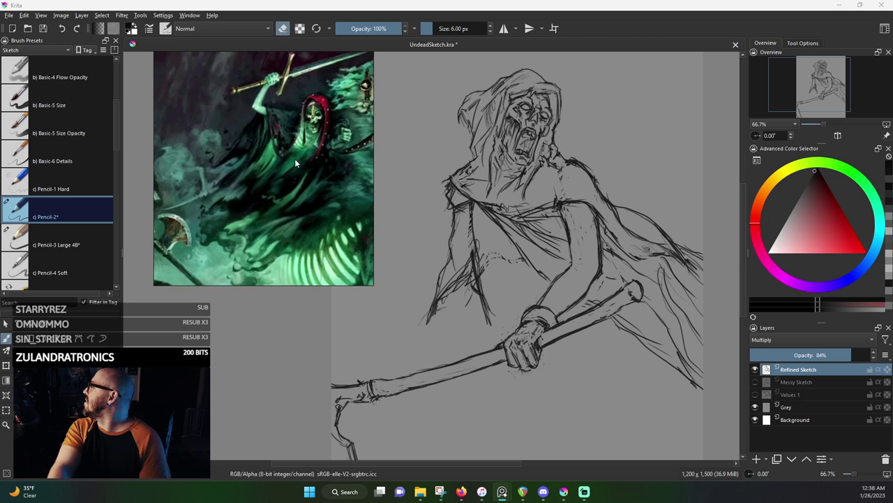
# Compare the red-hooded rider's robes with the billowing green cloak of the armoured figure in the neighbouring teal reference painting
pyautogui.scroll(1, 304, 143)
pyautogui.scroll(-5, 270, 214)
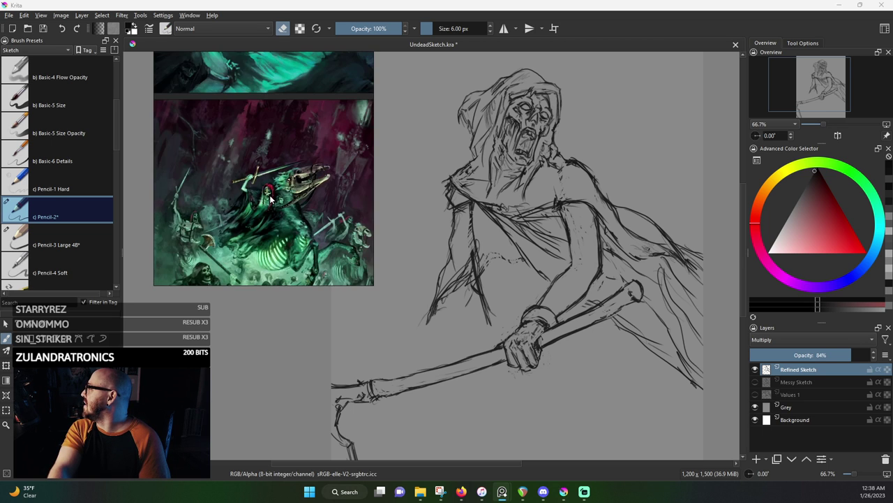
pyautogui.scroll(3, 272, 213)
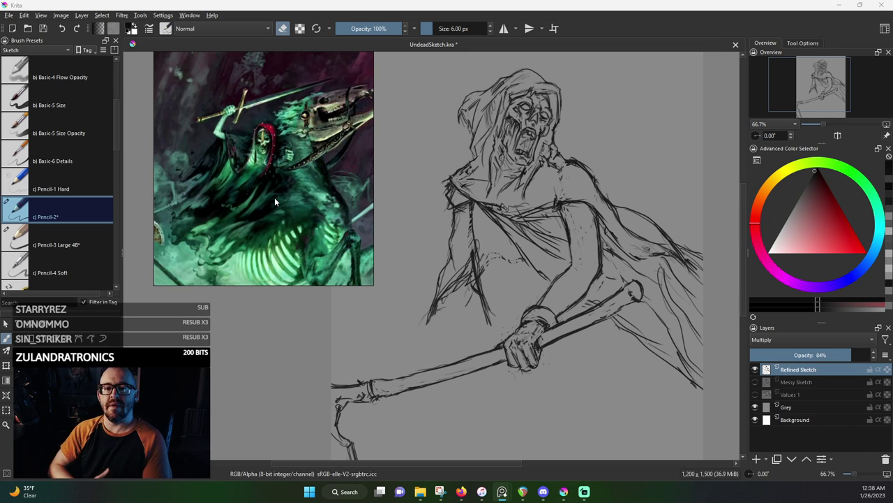
pyautogui.scroll(-5, 265, 192)
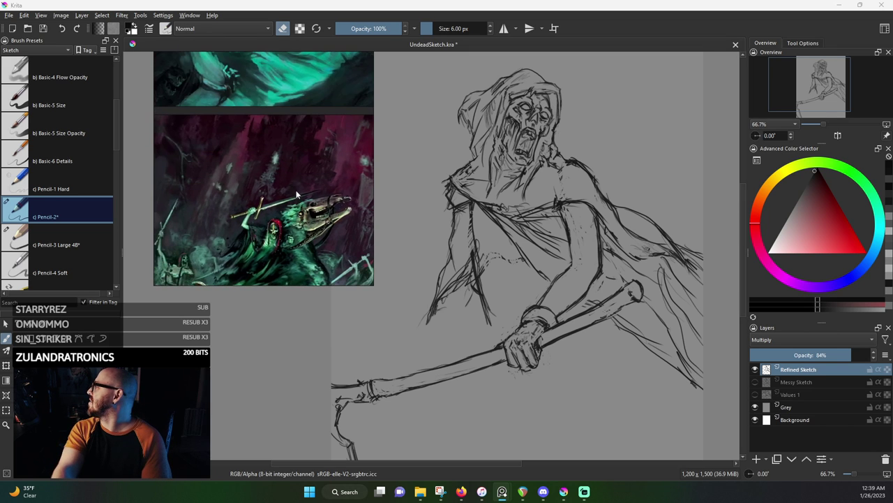
pyautogui.scroll(3, 295, 185)
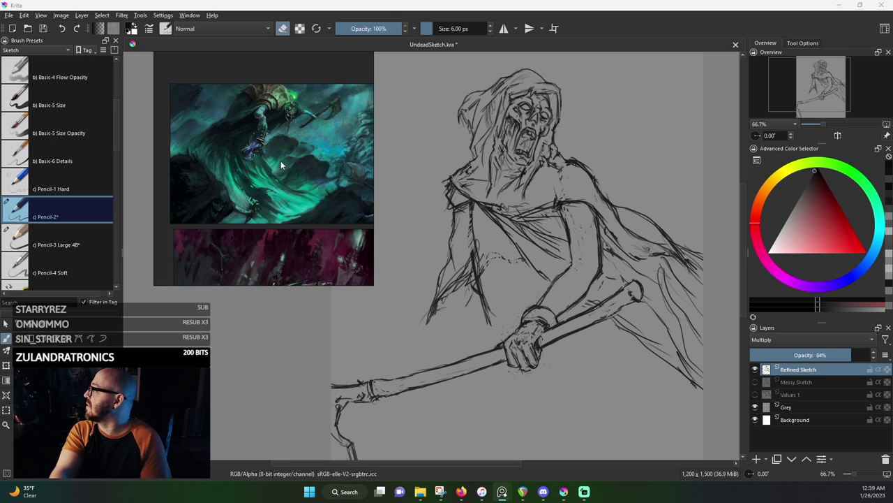
pyautogui.scroll(3, 278, 159)
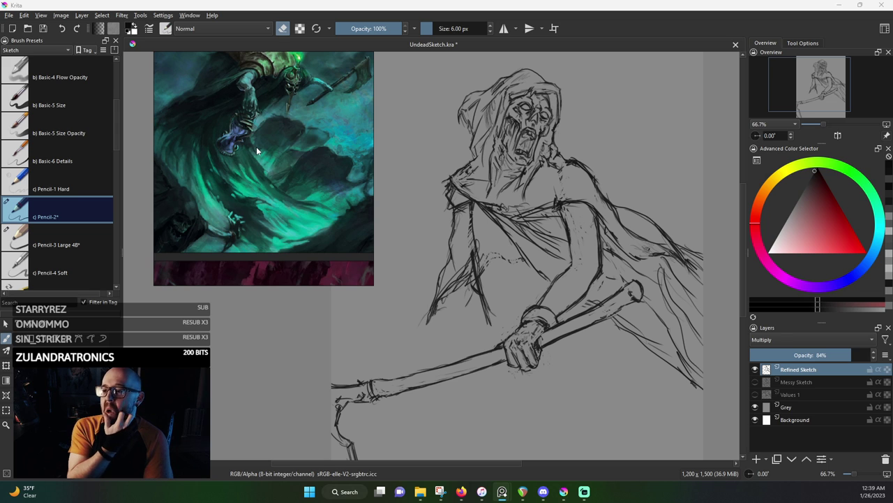
pyautogui.scroll(-2, 256, 146)
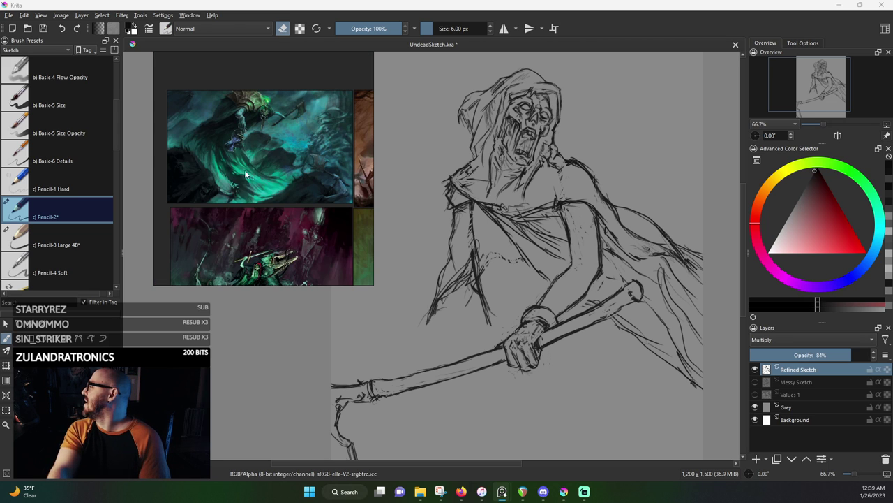
pyautogui.scroll(-1, 157, 172)
# Examine the braided warrior's torso and the spectre's chained keys in the pink-skied battle painting on the reference board
pyautogui.scroll(4, 290, 168)
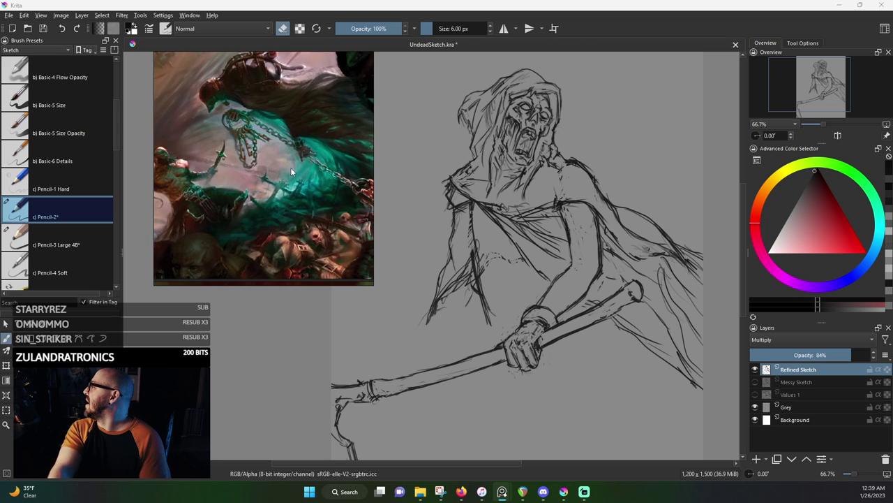
pyautogui.scroll(5, 289, 178)
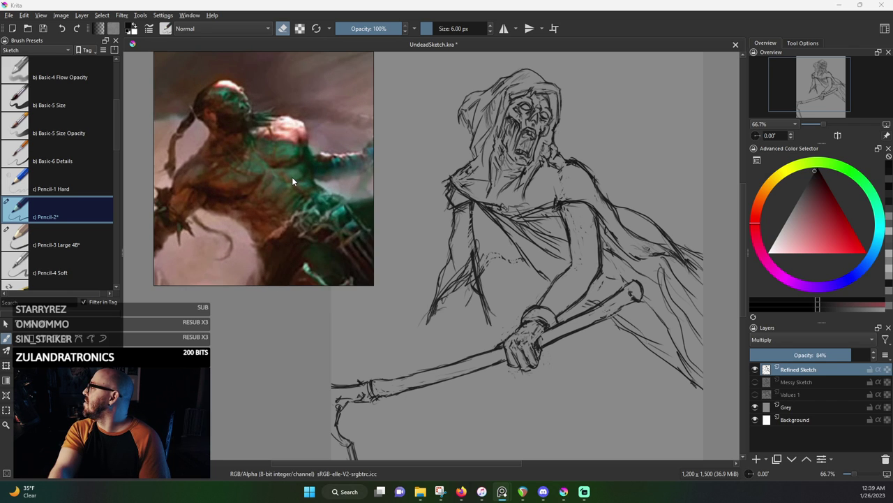
pyautogui.scroll(-3, 292, 177)
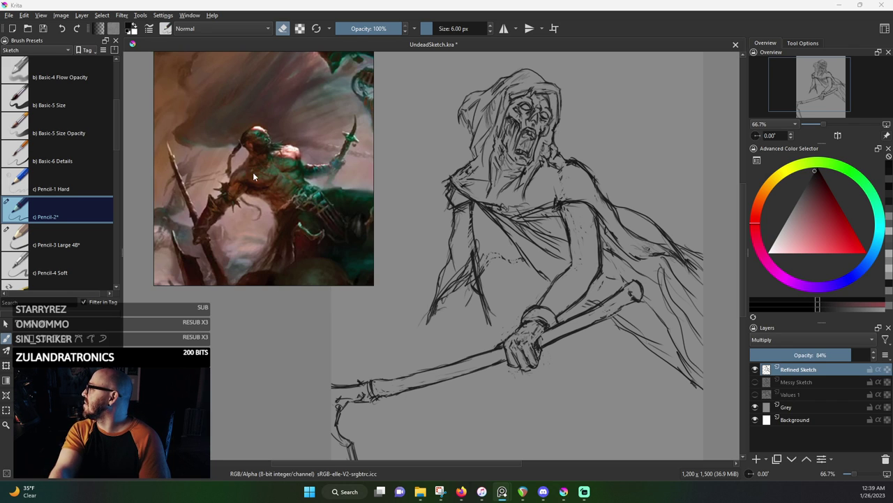
pyautogui.scroll(-3, 258, 180)
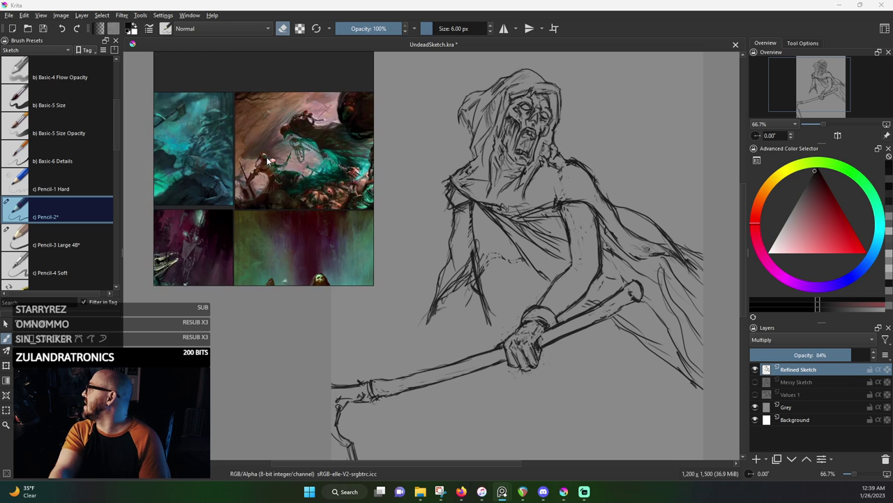
pyautogui.scroll(2, 280, 150)
pyautogui.scroll(2, 283, 148)
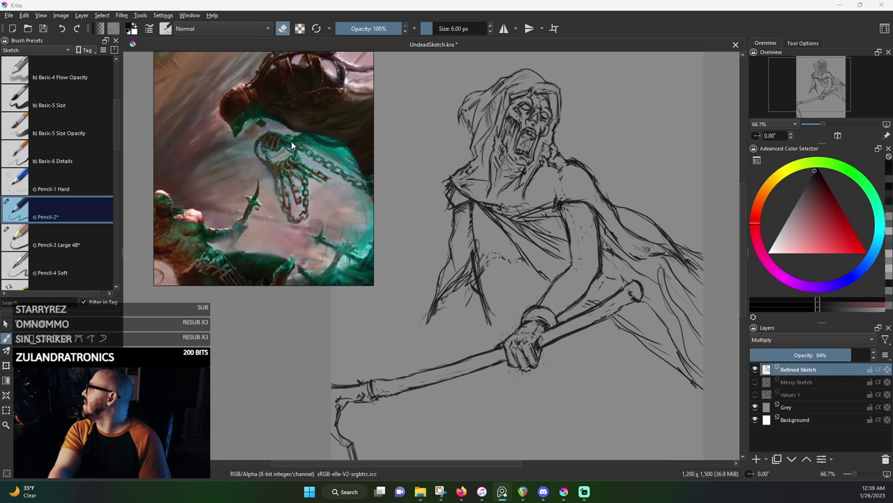
pyautogui.moveTo(292, 140); pyautogui.dragTo(220, 155)
pyautogui.scroll(-3, 243, 152)
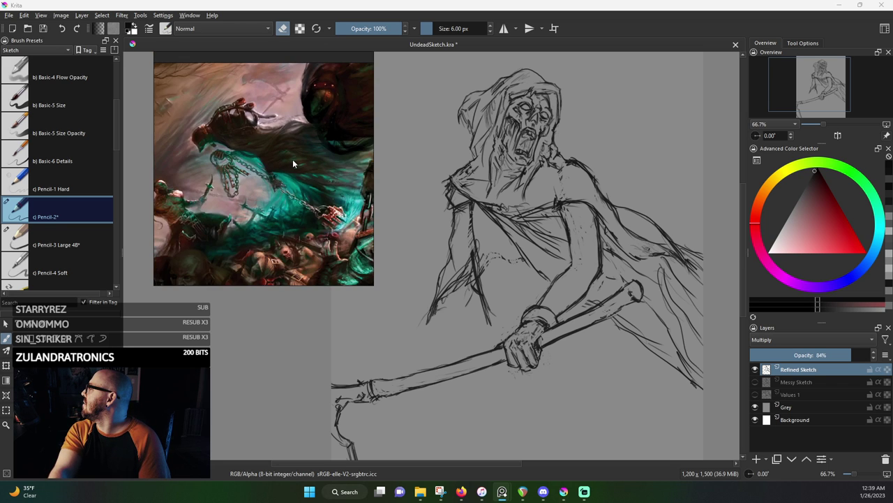
pyautogui.moveTo(293, 160); pyautogui.dragTo(238, 153)
pyautogui.moveTo(262, 195)
pyautogui.mouseDown()
pyautogui.moveTo(279, 160)
pyautogui.moveTo(240, 181)
pyautogui.moveTo(275, 172)
pyautogui.mouseUp()
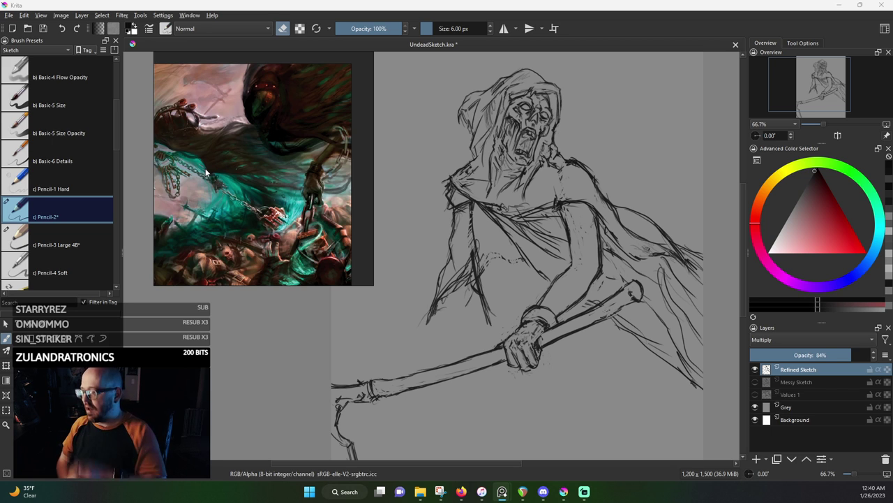
# Study the spectre's hooded head, key ring, chains and dark trailing robe in the pink-skied painting, comparing full and close-up views
pyautogui.scroll(-2, 198, 150)
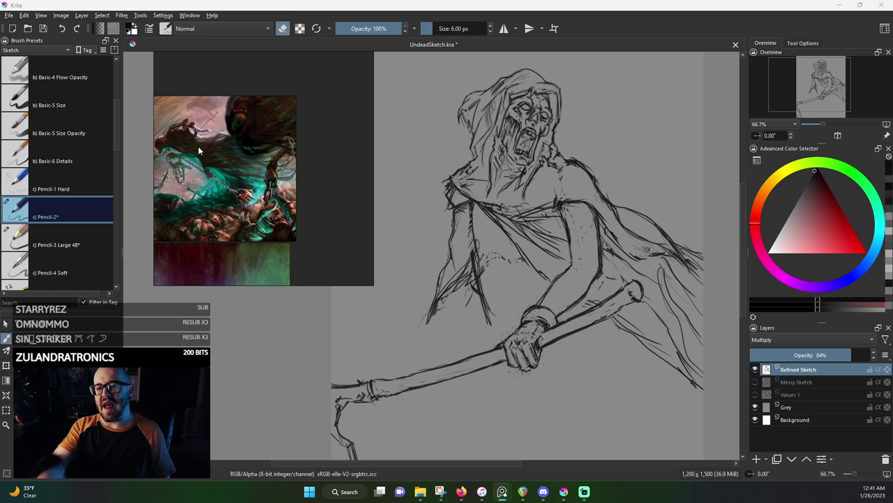
pyautogui.scroll(5, 189, 146)
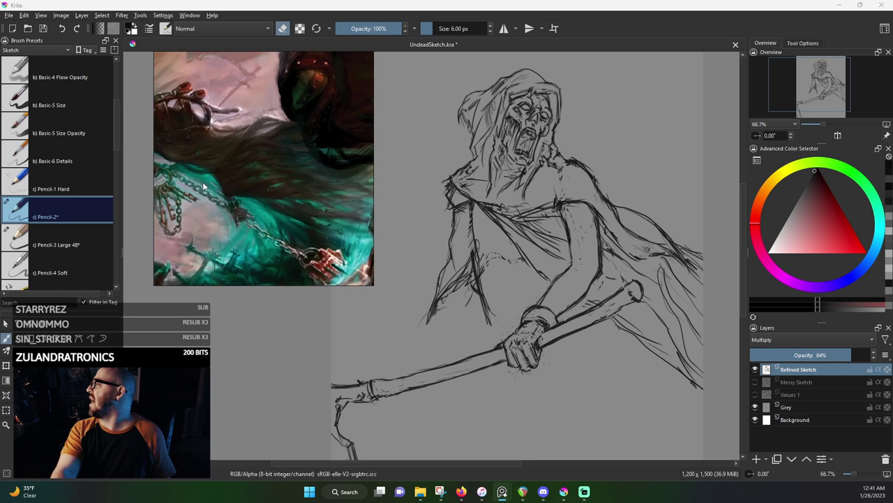
pyautogui.scroll(-5, 203, 187)
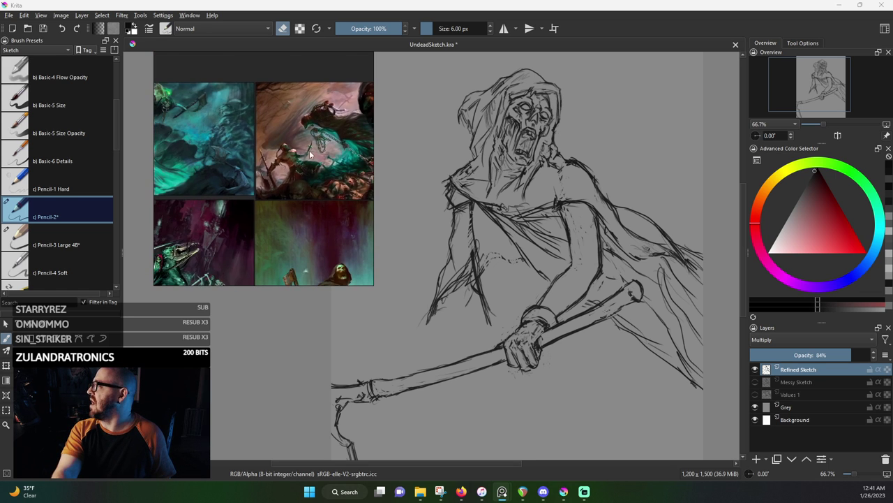
pyautogui.scroll(3, 257, 149)
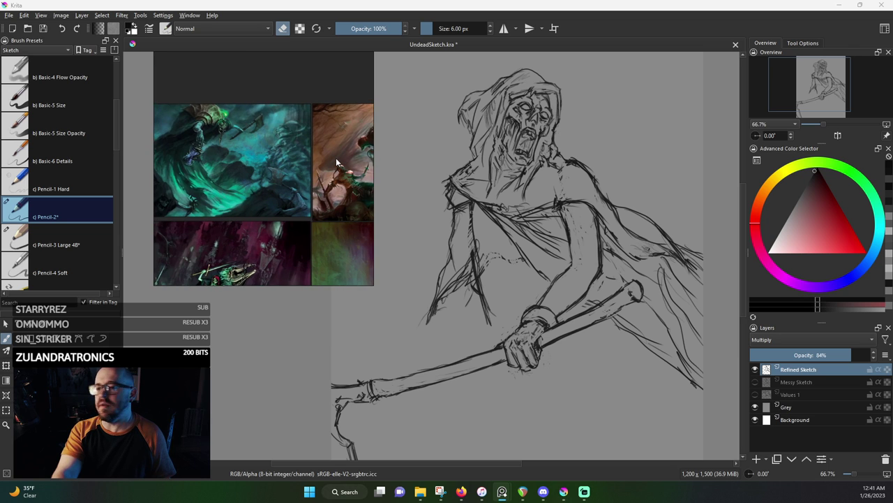
pyautogui.scroll(4, 335, 158)
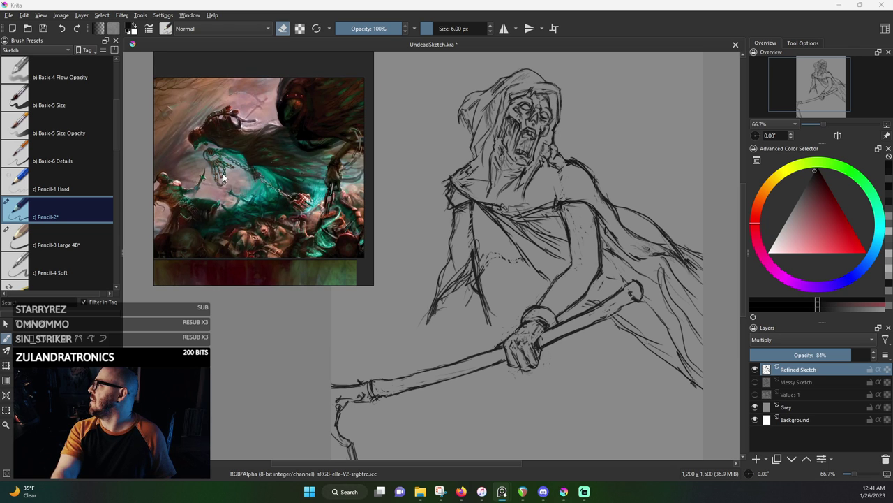
pyautogui.scroll(5, 224, 179)
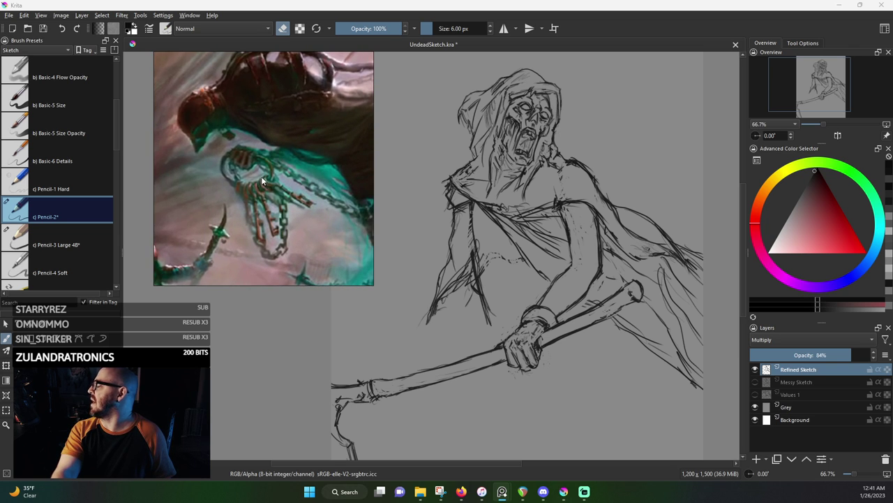
pyautogui.scroll(-2, 258, 268)
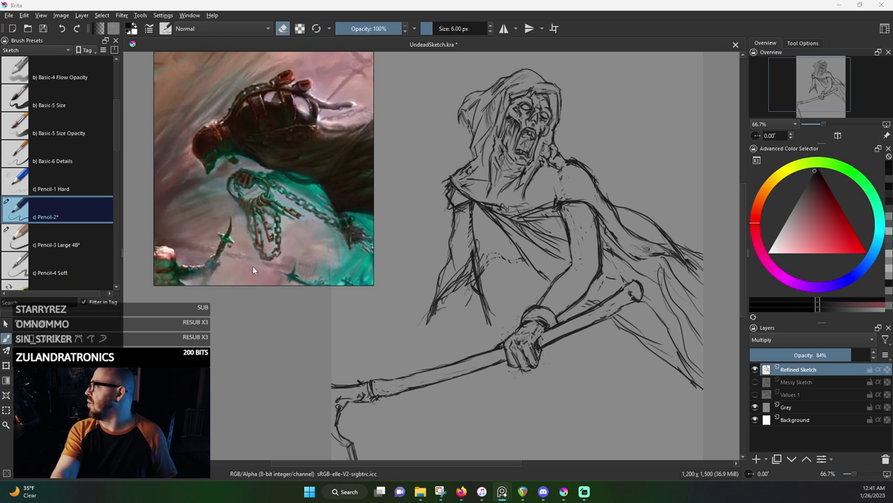
pyautogui.scroll(-2, 257, 229)
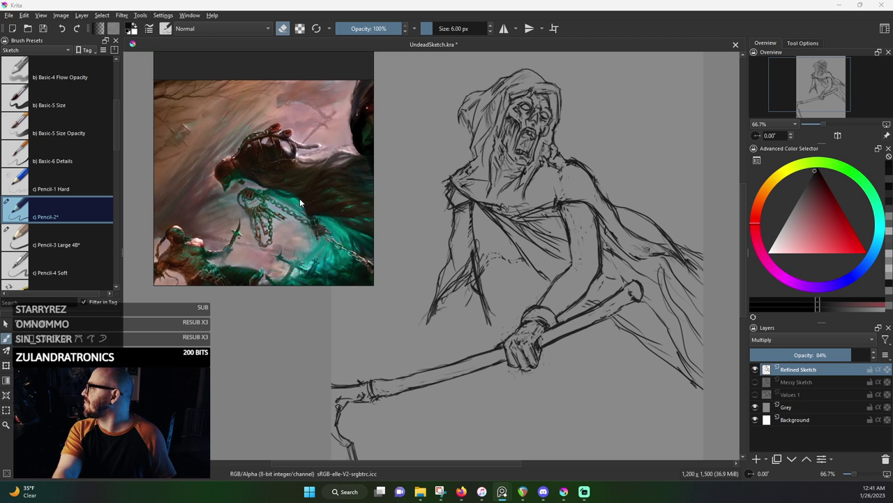
pyautogui.scroll(3, 300, 202)
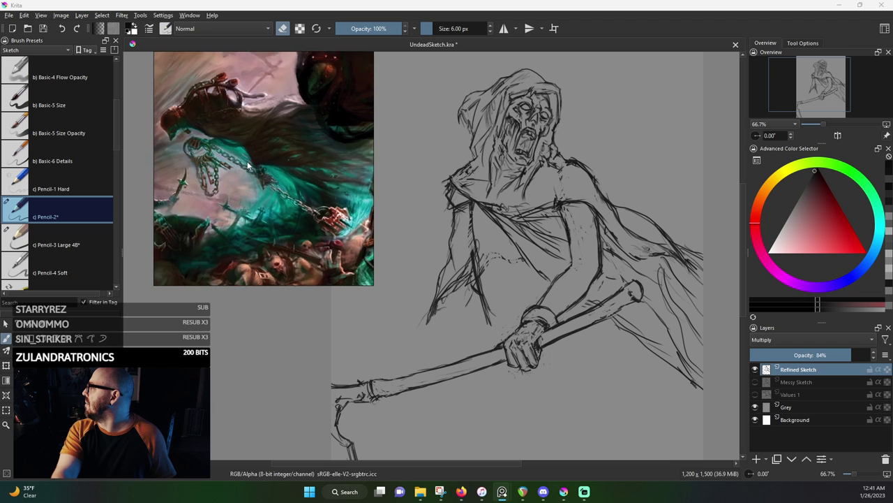
pyautogui.scroll(2, 248, 166)
pyautogui.scroll(4, 254, 152)
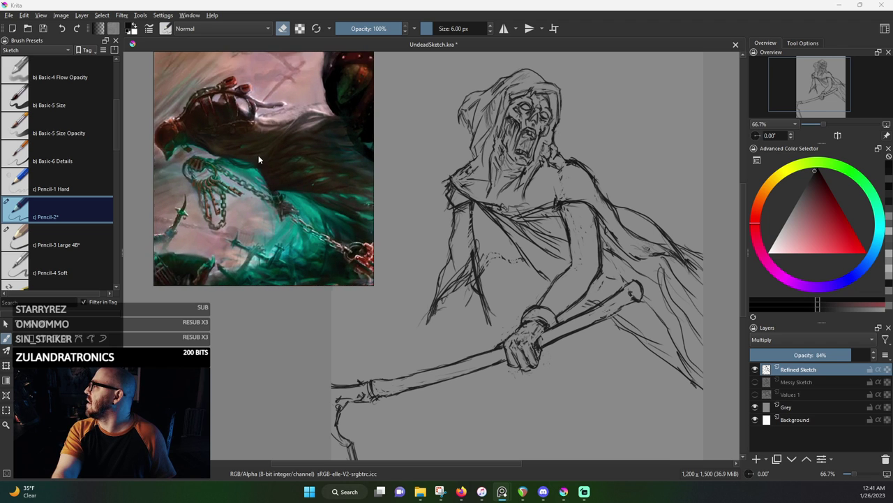
pyautogui.moveTo(243, 155); pyautogui.dragTo(276, 186)
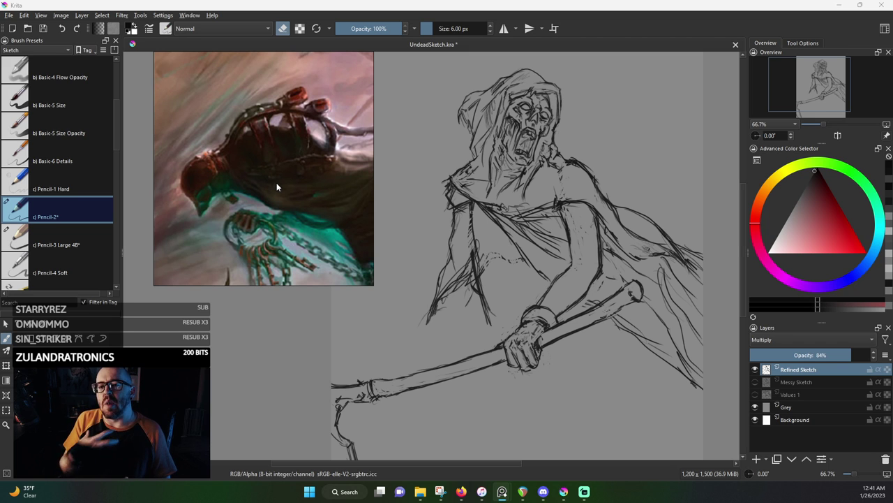
# Inspect the chain-gripping fist and the shackled hand on the far side of the pink-skied painting
pyautogui.scroll(-5, 276, 182)
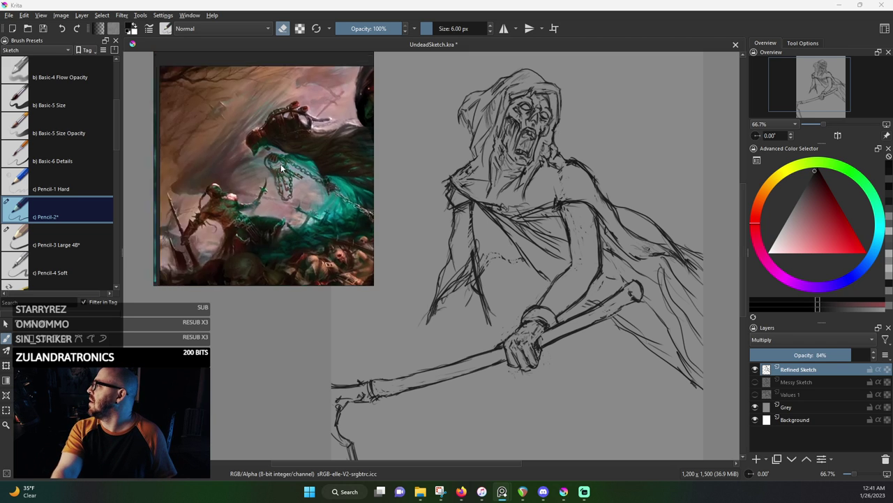
pyautogui.scroll(4, 329, 162)
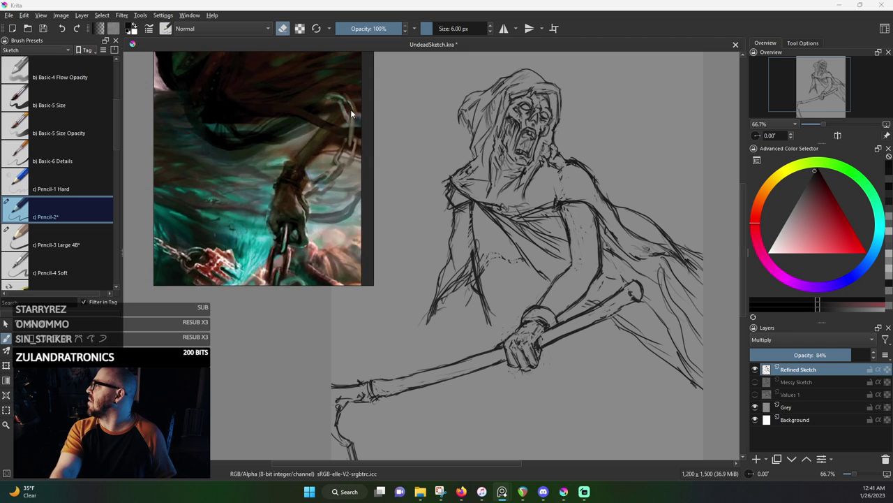
pyautogui.scroll(-3, 312, 187)
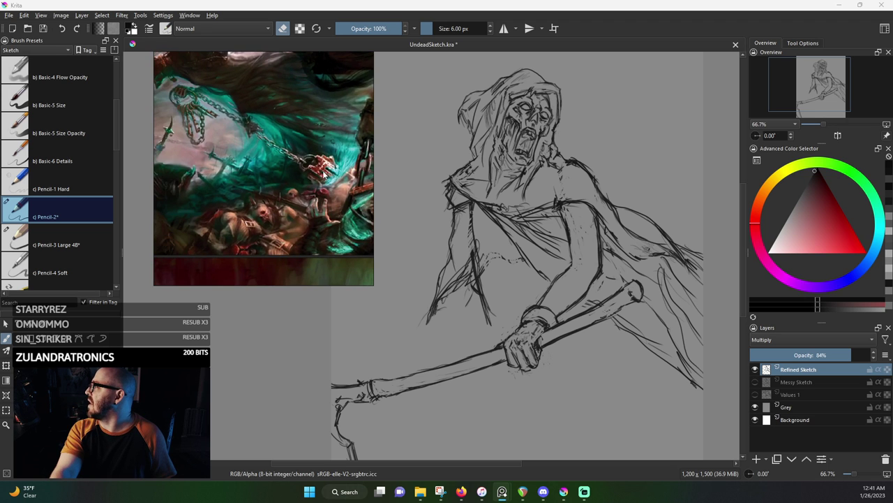
pyautogui.scroll(3, 322, 178)
pyautogui.scroll(-5, 298, 156)
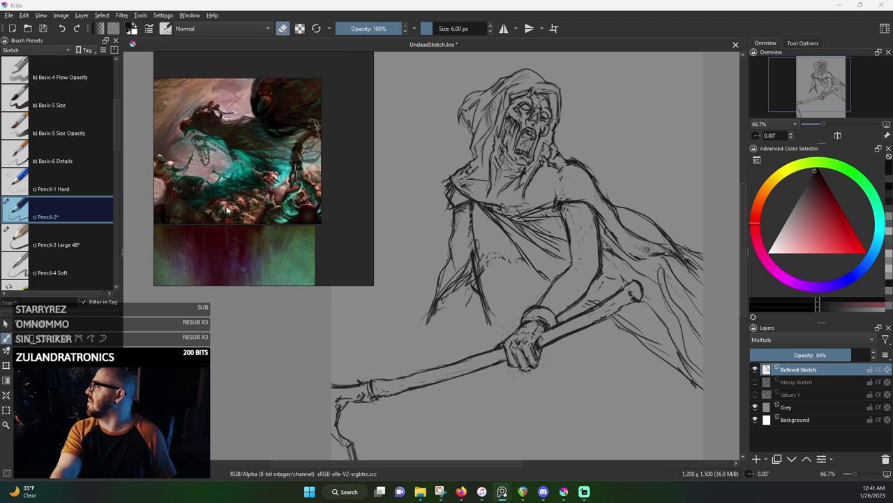
# Examine the hanging chains and weights, and the skeleton's hands and wrist cuff on the weapon grip, in the green hooded-skeleton painting
pyautogui.moveTo(258, 279); pyautogui.dragTo(305, 222)
pyautogui.scroll(8, 304, 221)
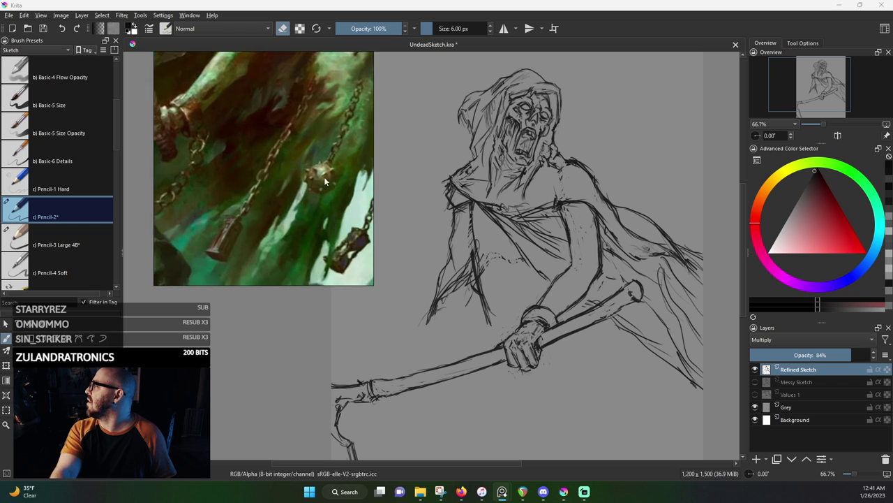
pyautogui.moveTo(228, 233); pyautogui.dragTo(373, 53)
pyautogui.moveTo(265, 191); pyautogui.dragTo(305, 38)
pyautogui.moveTo(231, 182); pyautogui.dragTo(269, 145)
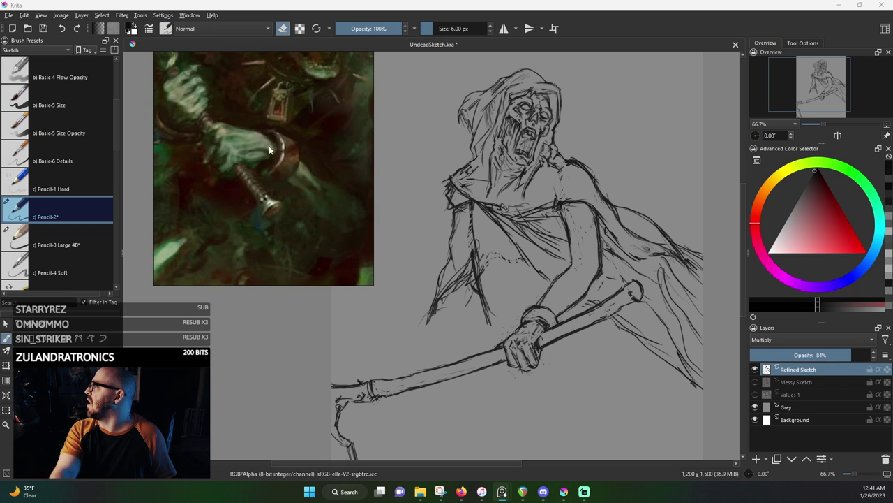
pyautogui.scroll(-1, 269, 164)
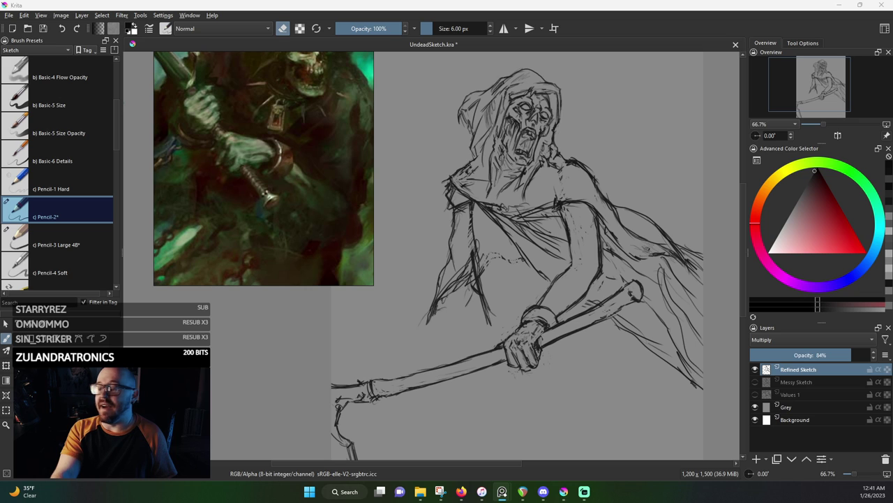
pyautogui.scroll(-3, 124, 103)
pyautogui.scroll(3, 420, 146)
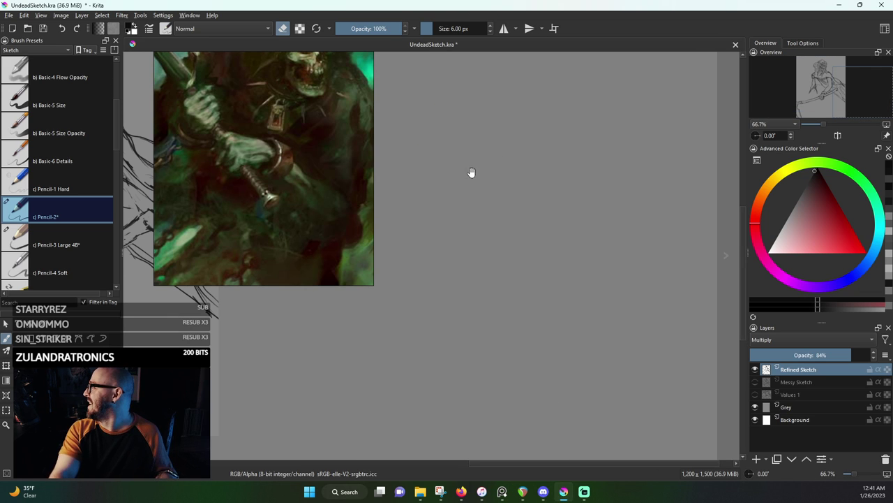
# View the whole sketch at 25% zoom alongside a wider view of the green hooded-skeleton paintings
pyautogui.moveTo(470, 171); pyautogui.dragTo(664, 217)
pyautogui.moveTo(423, 188); pyautogui.dragTo(629, 213)
pyautogui.moveTo(469, 186)
pyautogui.mouseDown()
pyautogui.moveTo(574, 225)
pyautogui.moveTo(571, 214)
pyautogui.mouseUp()
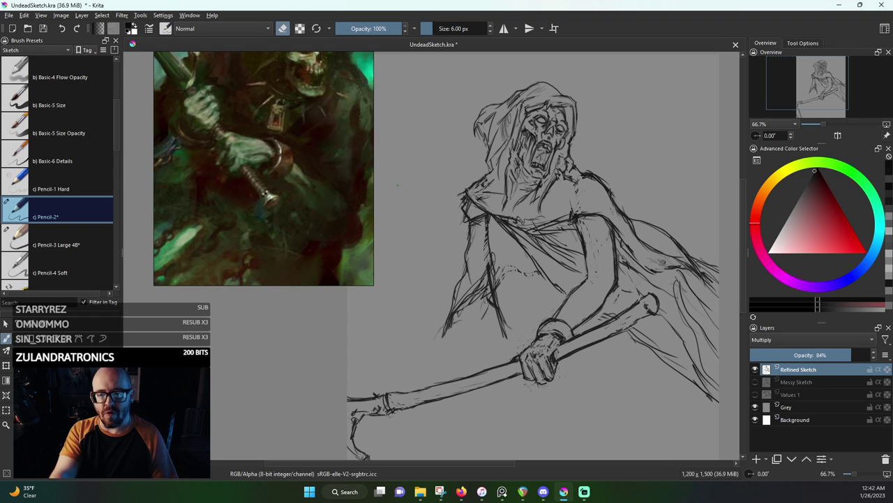
pyautogui.scroll(-3, 398, 185)
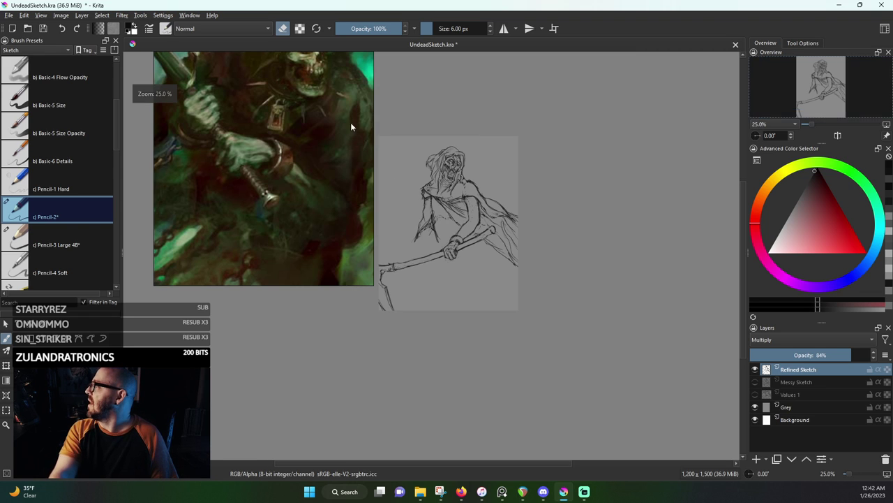
pyautogui.scroll(-4, 301, 150)
pyautogui.moveTo(297, 145); pyautogui.dragTo(301, 256)
pyautogui.scroll(-3, 295, 204)
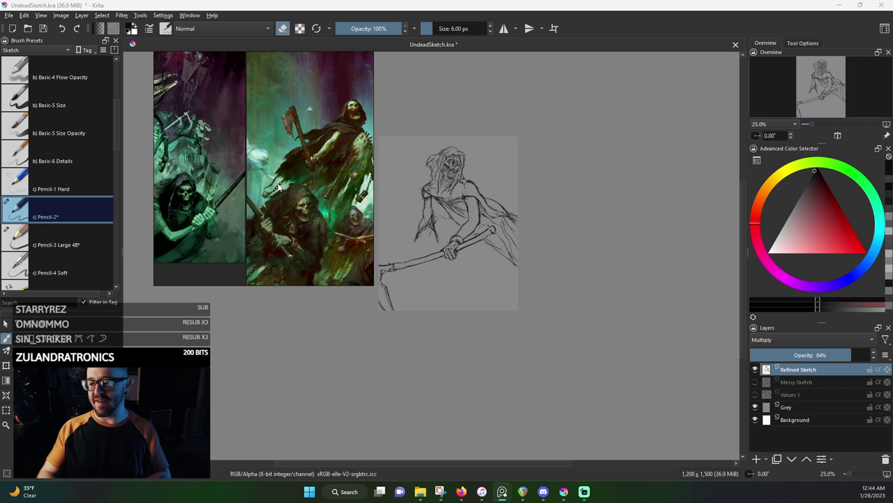
# Enlarge the reference board window and bring its undead paintings and scythe-bearing miniature photos into view
pyautogui.scroll(-2, 228, 190)
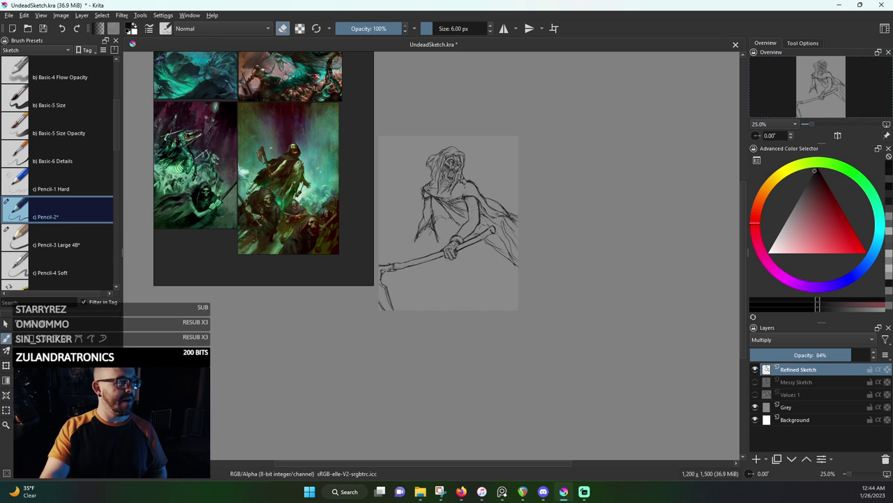
pyautogui.click(461, 491)
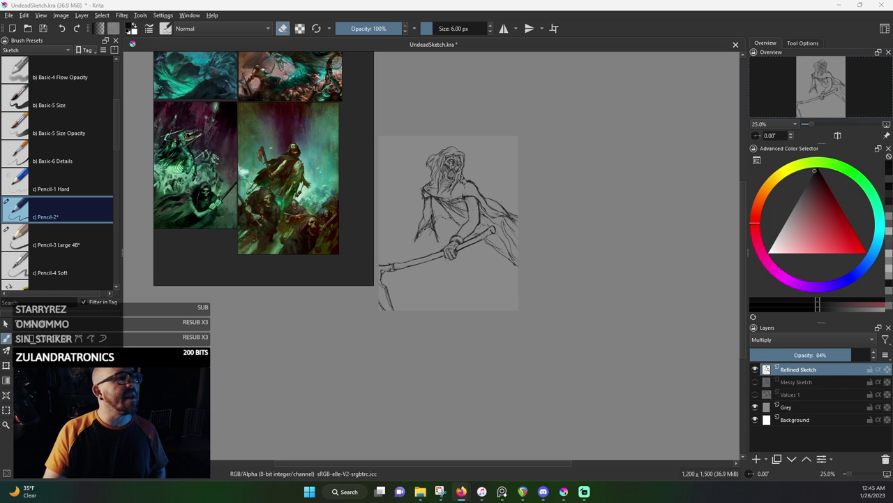
pyautogui.scroll(-3, 314, 199)
pyautogui.scroll(2, 304, 197)
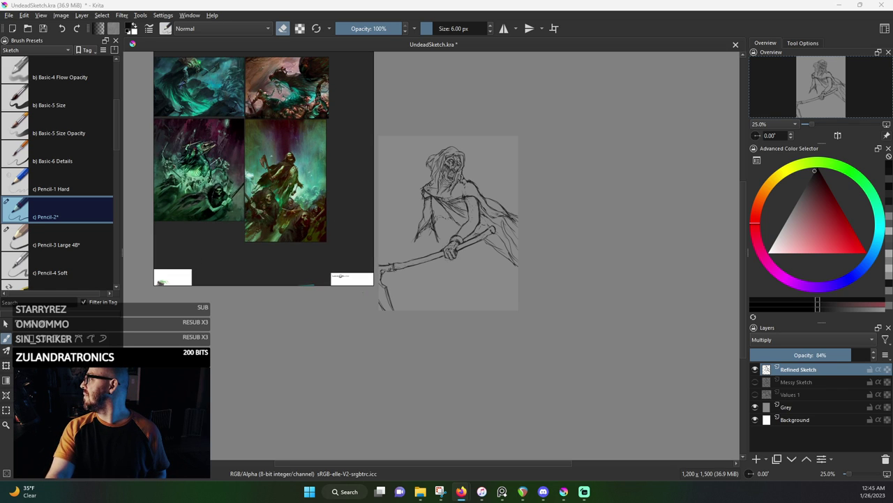
pyautogui.moveTo(374, 285); pyautogui.dragTo(716, 448)
pyautogui.moveTo(578, 314)
pyautogui.mouseDown()
pyautogui.moveTo(517, 311)
pyautogui.moveTo(567, 319)
pyautogui.mouseUp()
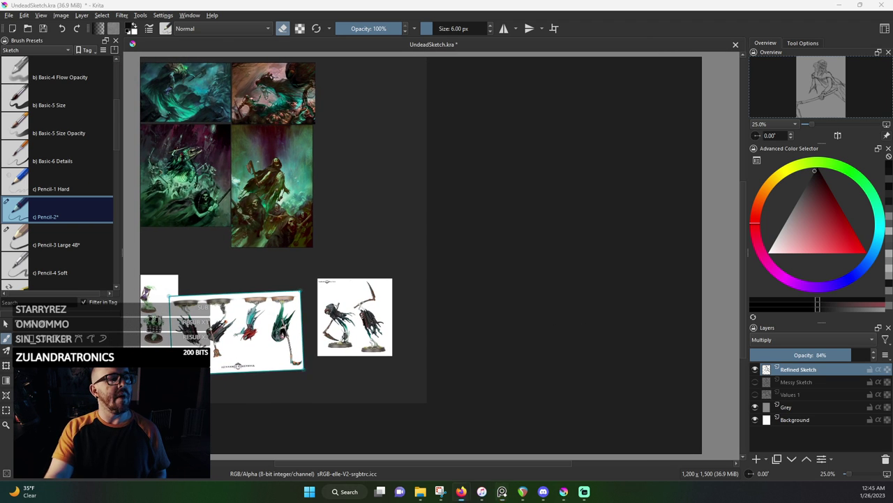
# Add the ink orc battle, the mounted-knights battle and the gothic hall drawing with two armed figures to the reference board from the browser
pyautogui.moveTo(139, 198); pyautogui.dragTo(469, 246)
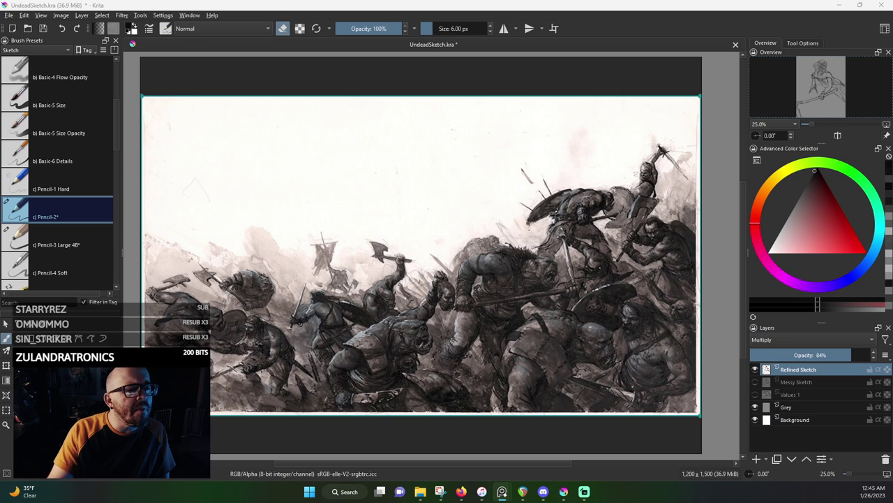
pyautogui.hotkey('alt', 'Tab')
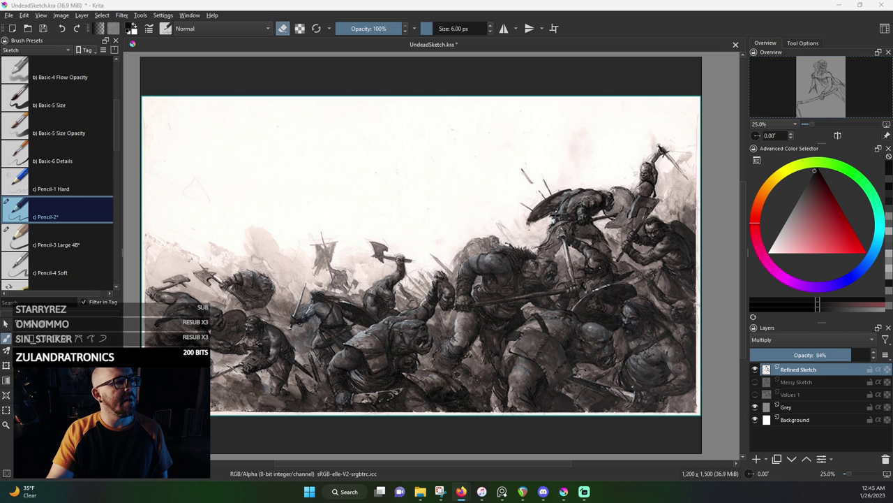
pyautogui.moveTo(405, 343); pyautogui.dragTo(411, 279)
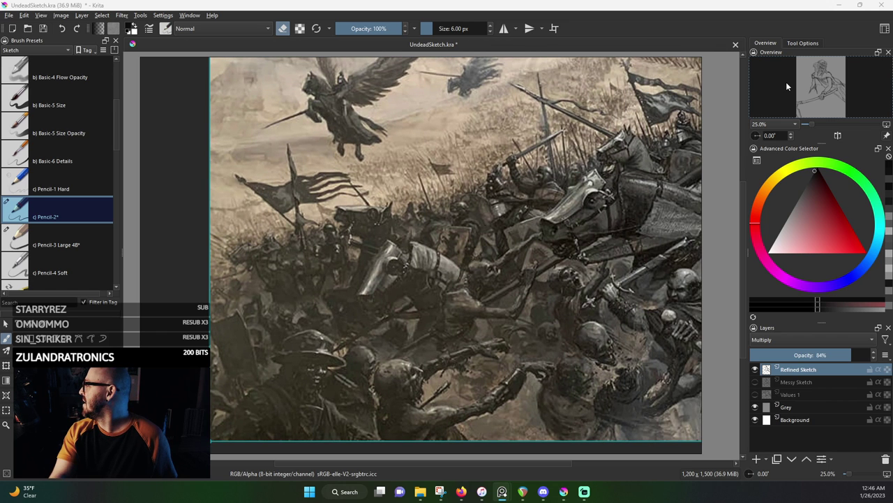
pyautogui.scroll(2, 522, 269)
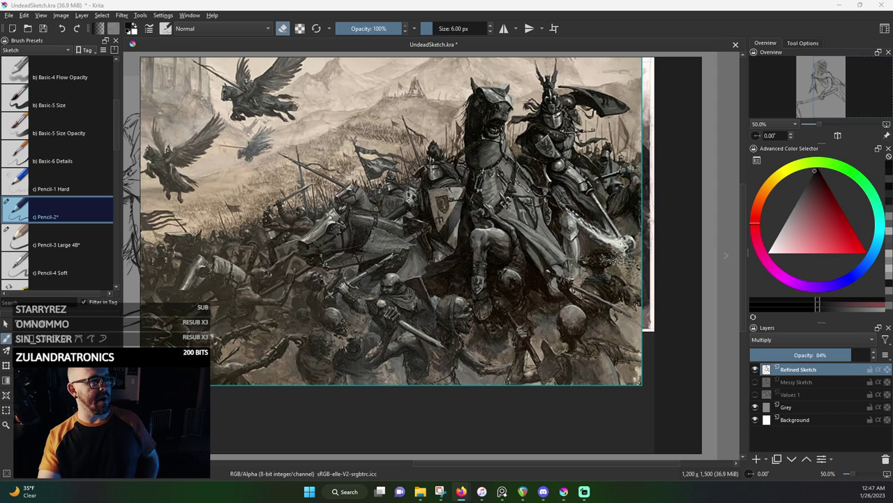
pyautogui.moveTo(0, 317); pyautogui.dragTo(416, 273)
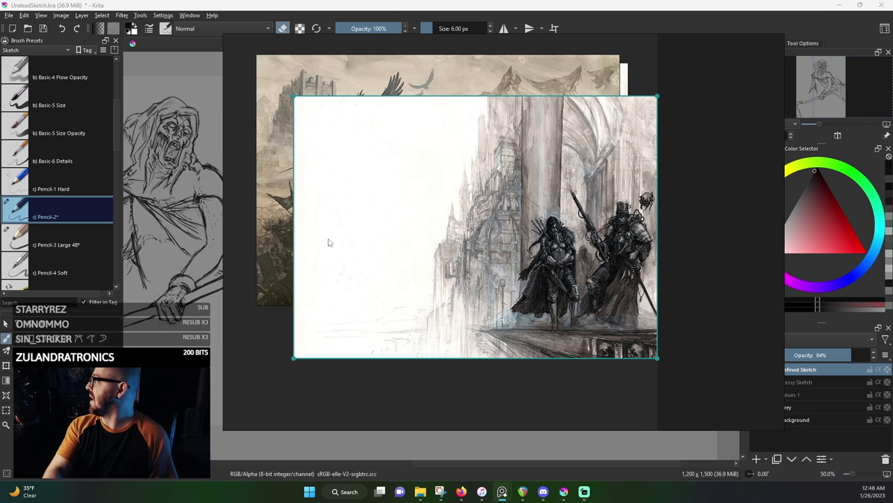
# Examine the two dark cloaked figures and the loose architectural linework in the gothic hall drawing
pyautogui.scroll(4, 447, 222)
pyautogui.moveTo(603, 270); pyautogui.dragTo(427, 202)
pyautogui.scroll(-1, 399, 185)
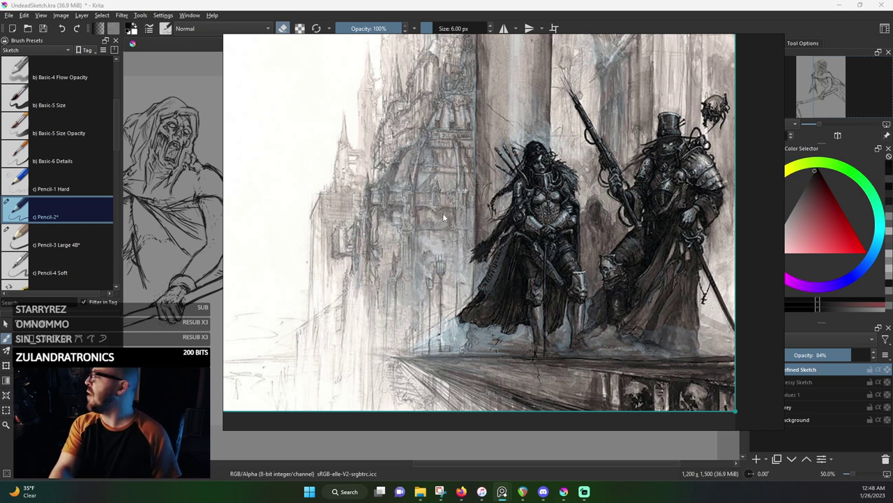
pyautogui.scroll(-2, 419, 212)
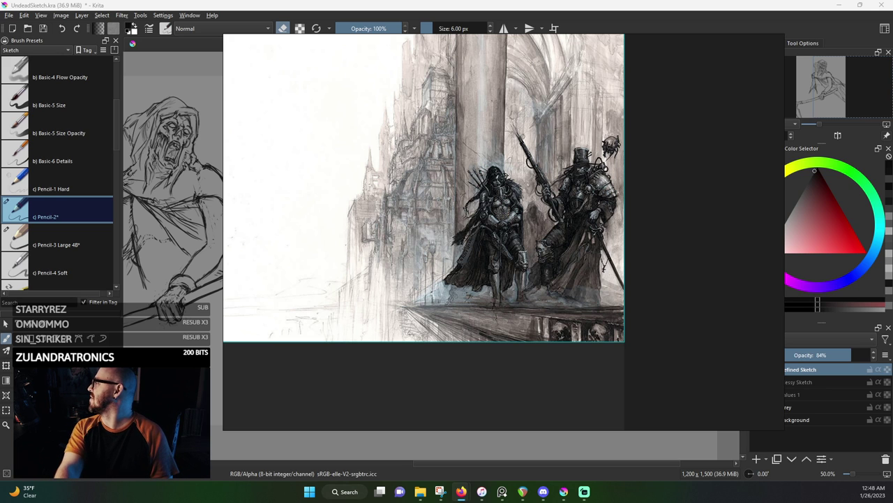
# Move the mounted-knights painting below the ink orc battle on the reference board so both are uncovered
pyautogui.scroll(-6, 387, 222)
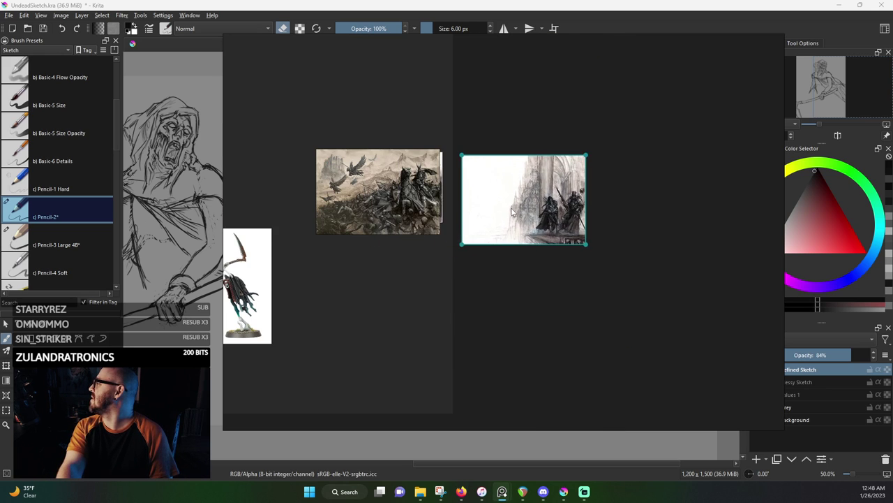
pyautogui.moveTo(408, 198); pyautogui.dragTo(404, 289)
pyautogui.click(400, 200)
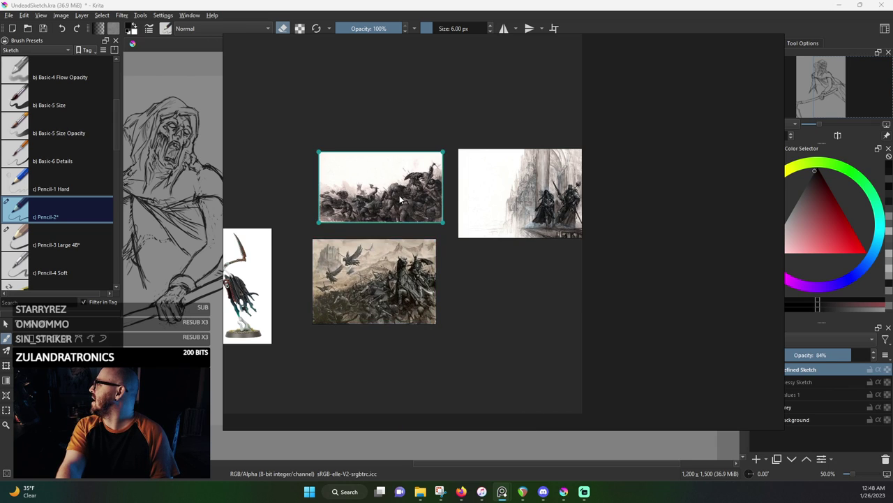
# Study the orc battle painting up close and as a whole, including the tusked orc's head and the severed head held up beside it
pyautogui.doubleClick(399, 200)
pyautogui.scroll(5, 485, 160)
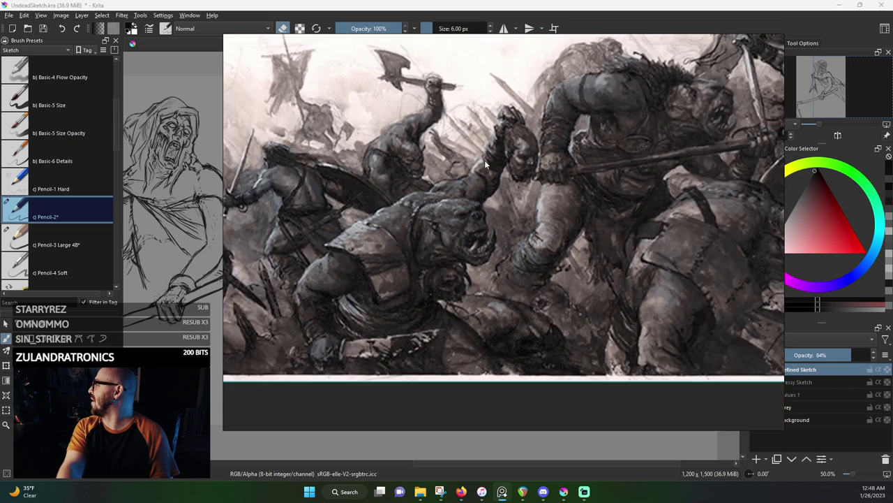
pyautogui.scroll(3, 484, 160)
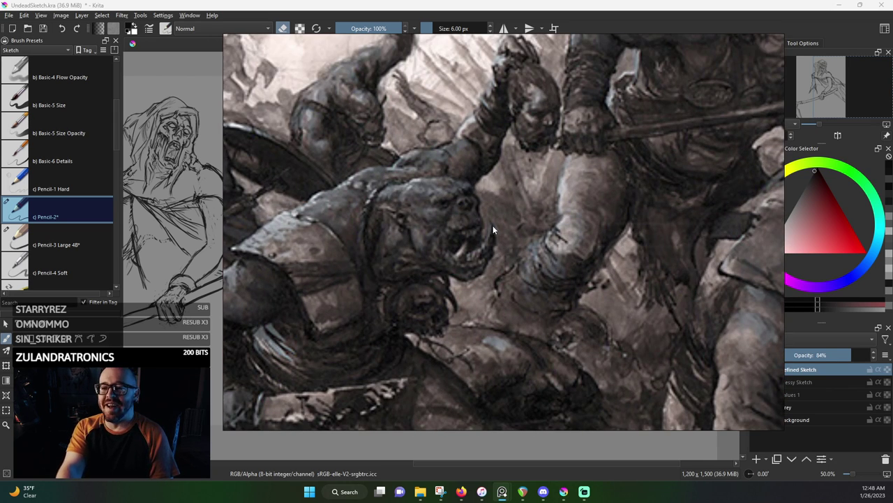
pyautogui.moveTo(492, 226); pyautogui.dragTo(538, 246)
pyautogui.scroll(-2, 562, 195)
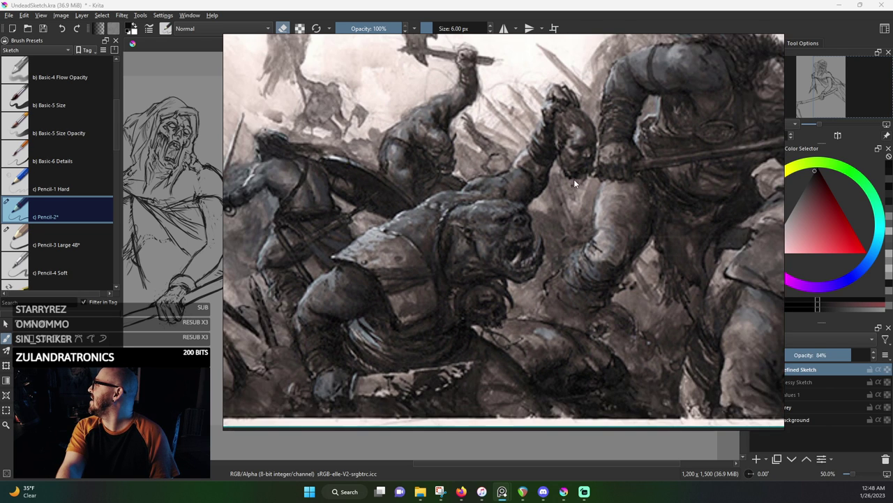
pyautogui.scroll(3, 574, 179)
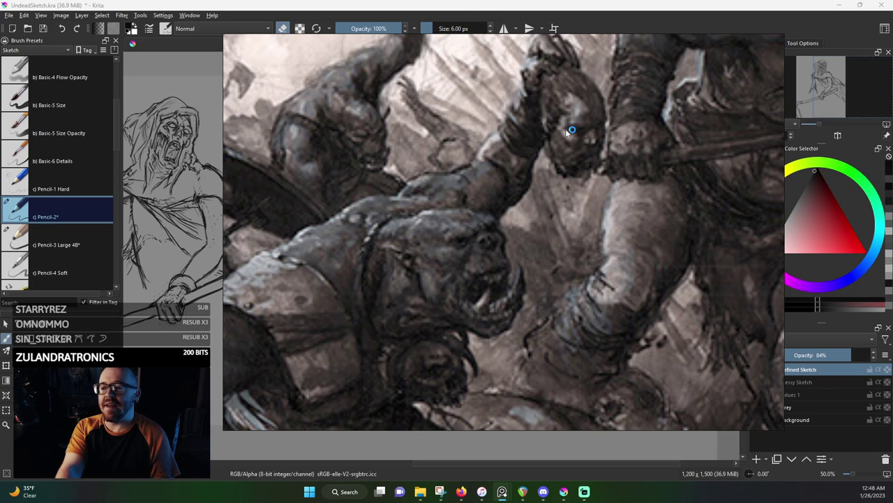
pyautogui.scroll(-6, 570, 133)
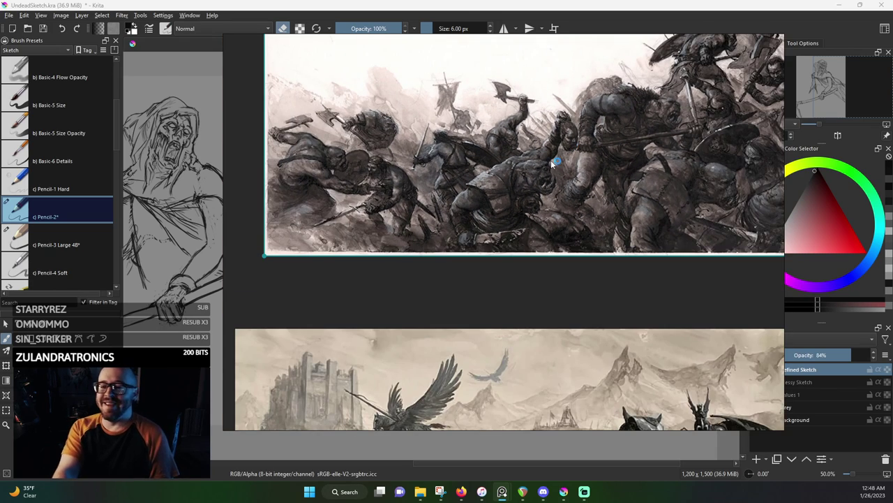
pyautogui.scroll(-2, 544, 178)
pyautogui.scroll(4, 469, 91)
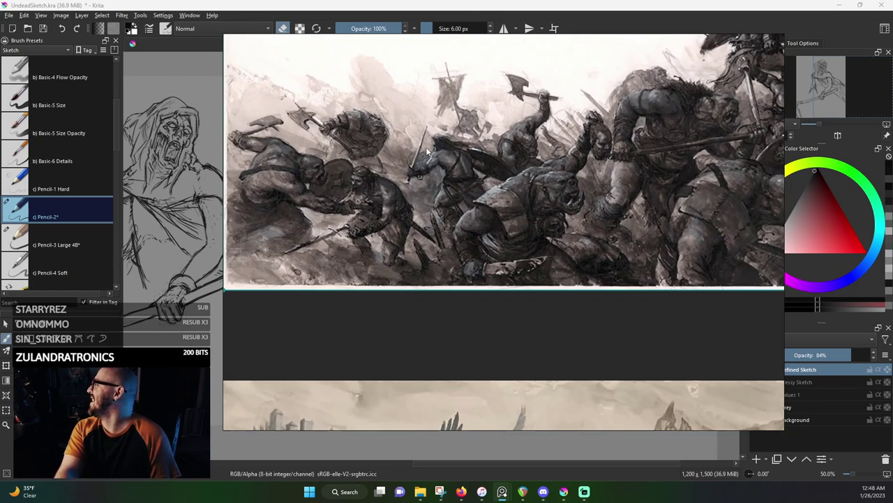
# Minimise the reference board and return to the Krita sketch, centring the figure at 66.7% zoom
pyautogui.hotkey('ctrl', 'm')
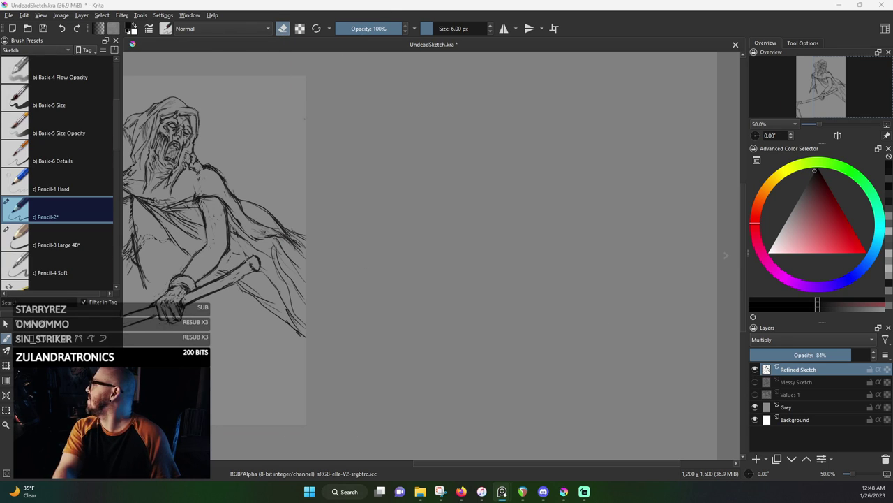
pyautogui.click(347, 12)
pyautogui.rightClick(271, 205)
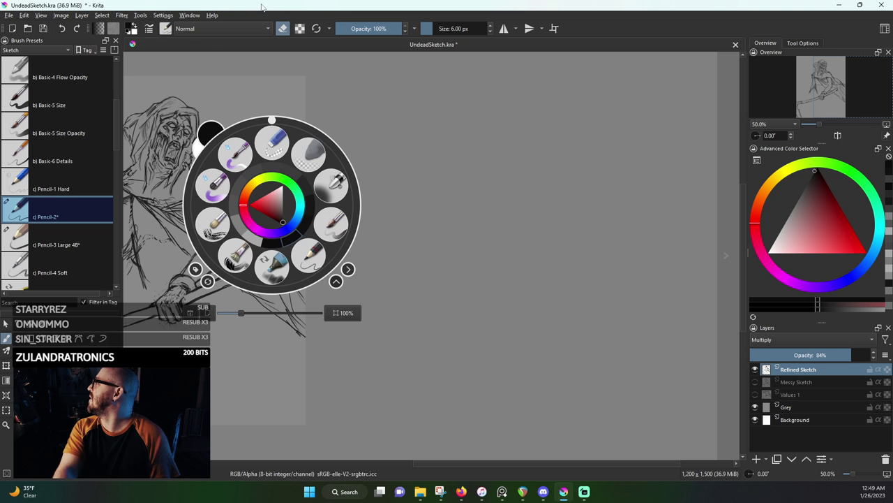
pyautogui.rightClick(298, 194)
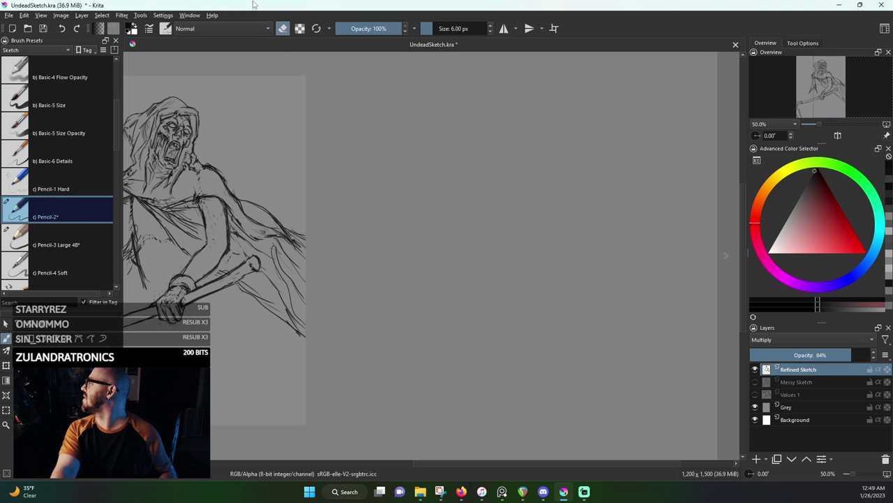
pyautogui.moveTo(293, 201); pyautogui.dragTo(570, 200)
pyautogui.scroll(2, 543, 219)
pyautogui.scroll(-1, 416, 256)
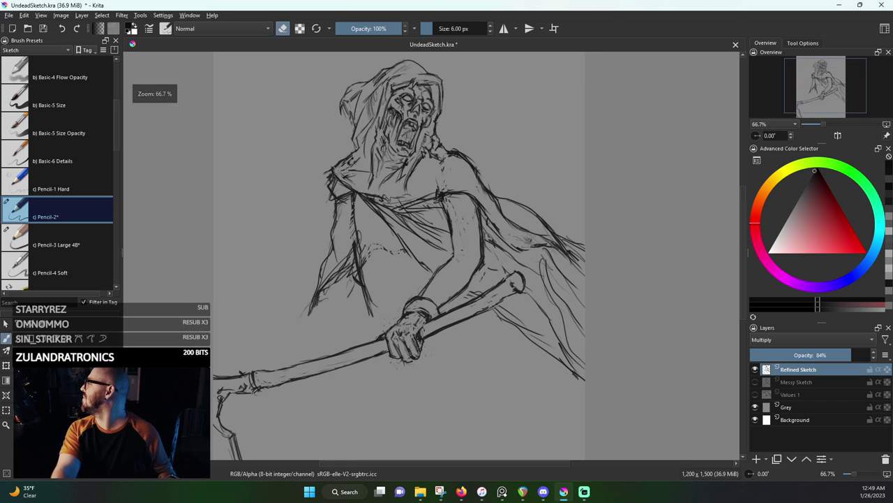
# Show the Messy Sketch layer under the refined lines and clean up the cloak's edge at the shoulder on the hood's trailing side
pyautogui.click(754, 382)
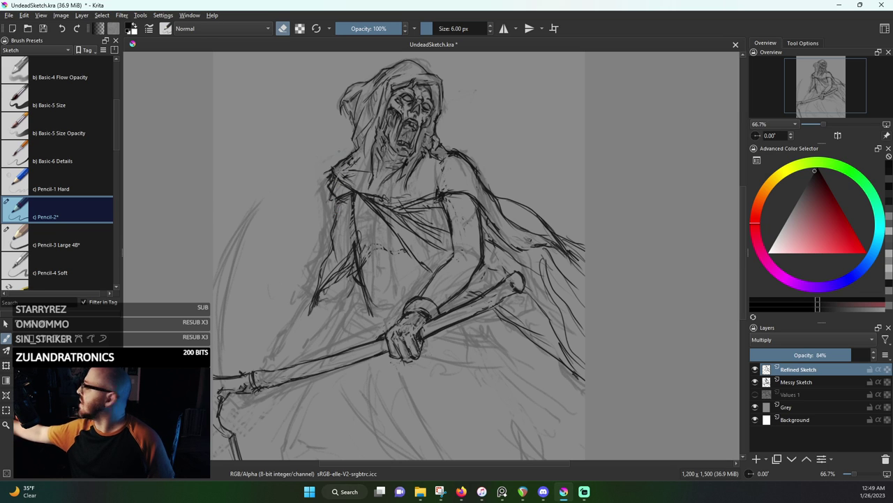
pyautogui.press('e')
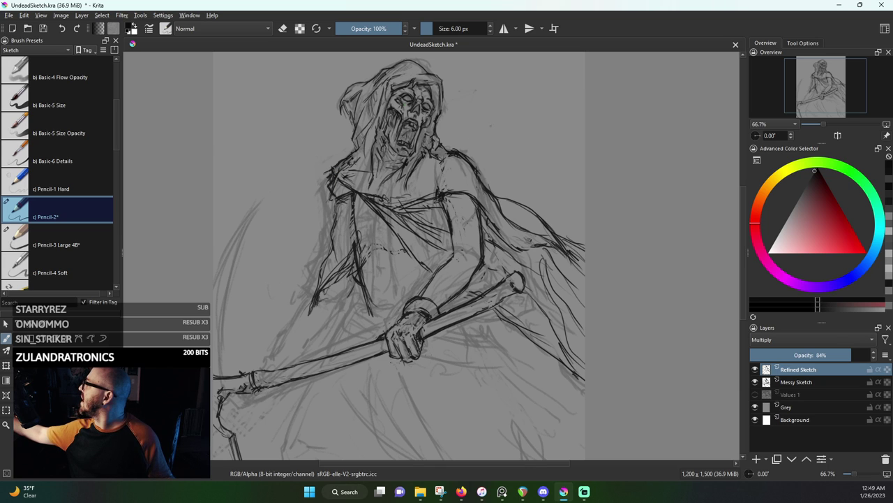
pyautogui.press('e')
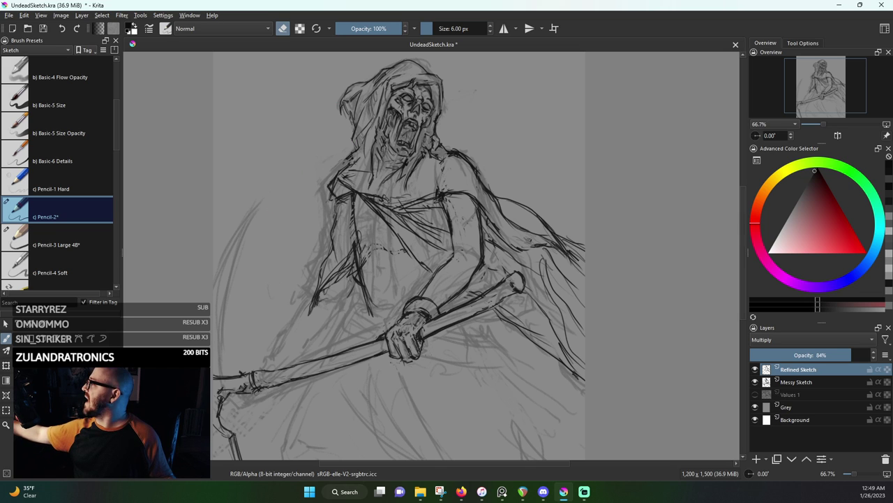
# Compare the sketch with and without the Values 1 layer
pyautogui.click(755, 395)
pyautogui.click(755, 394)
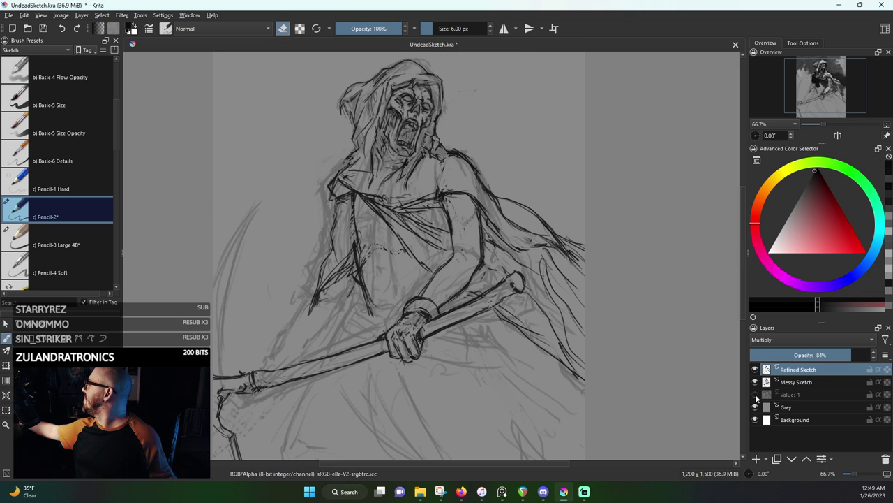
pyautogui.click(755, 394)
pyautogui.click(755, 395)
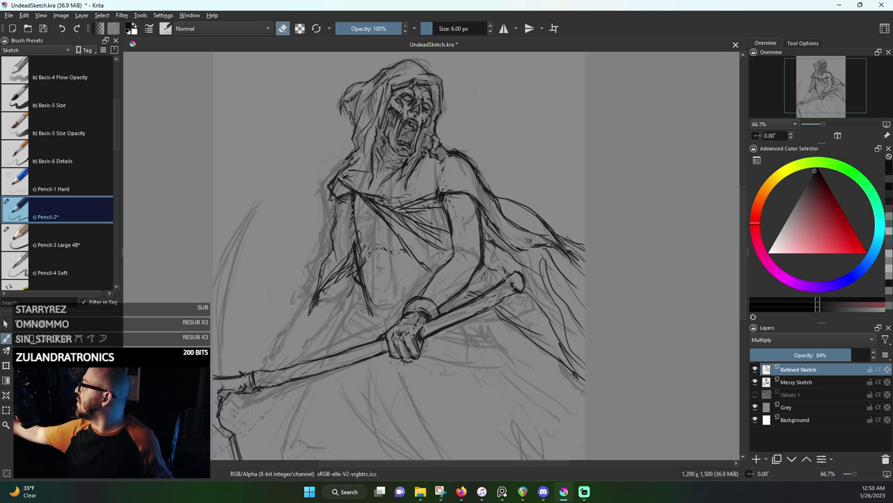
# Touch up the outer edge of the torn sleeve below the far shoulder, alternating between erasing and drawing
pyautogui.press('e')
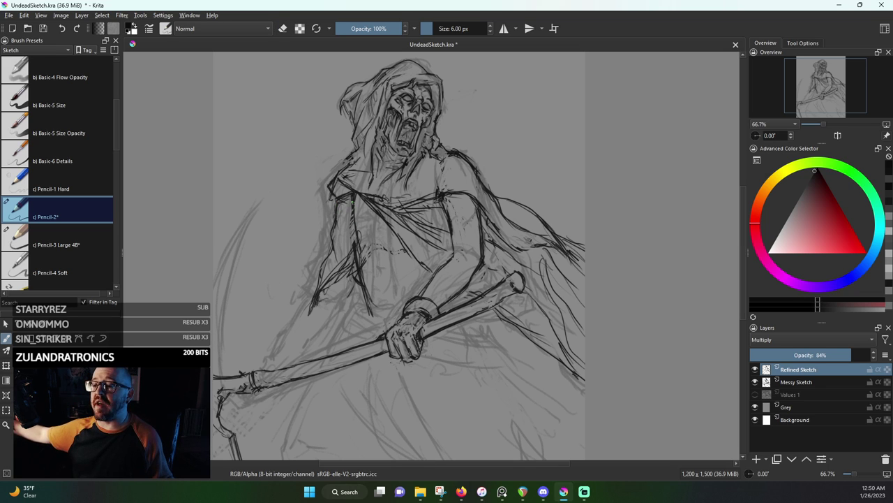
pyautogui.press('e')
pyautogui.moveTo(333, 235); pyautogui.dragTo(332, 224)
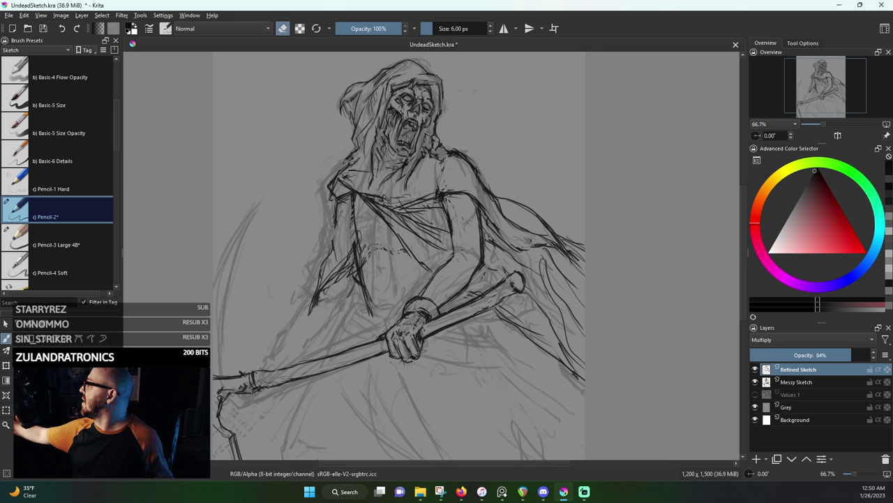
pyautogui.press('e')
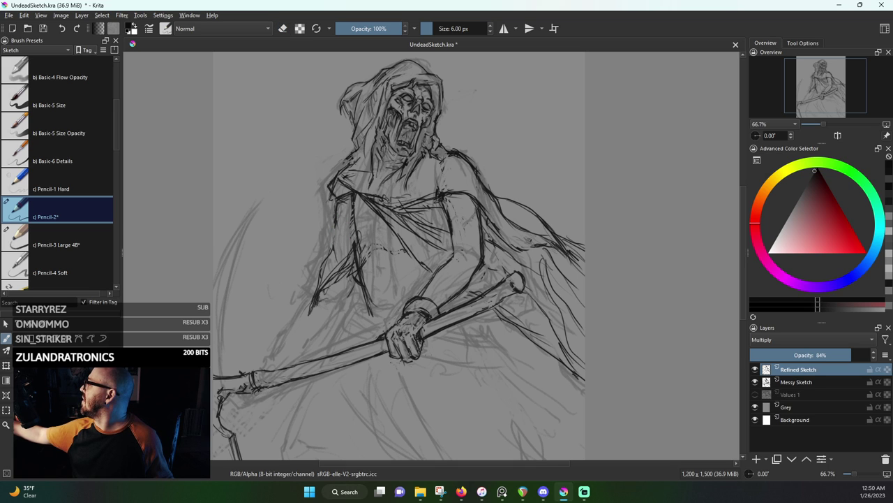
pyautogui.moveTo(336, 240); pyautogui.dragTo(335, 255)
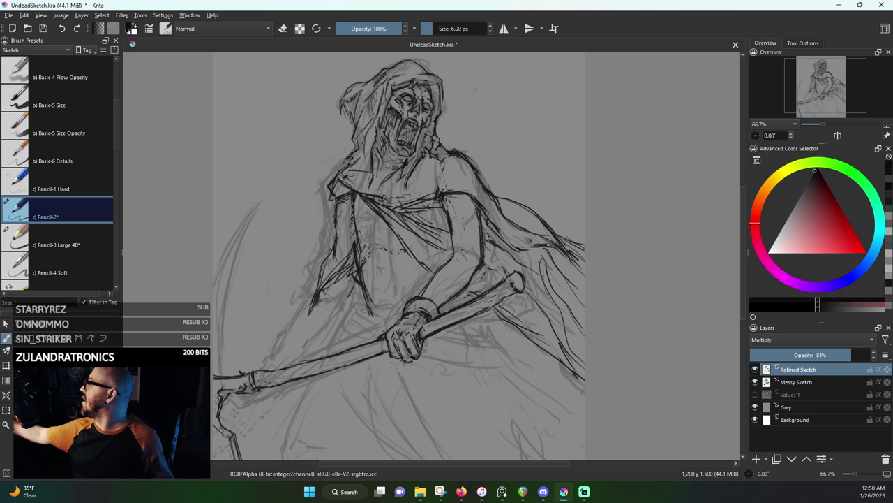
pyautogui.press('e')
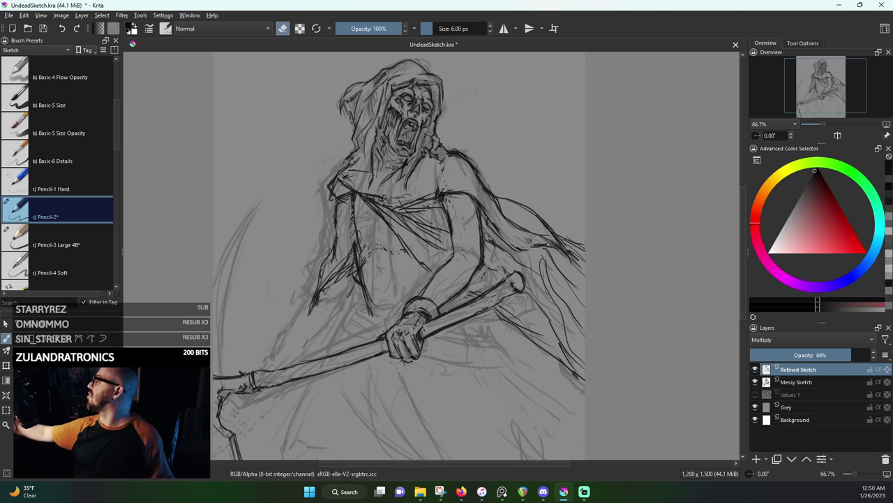
# Draw the outer edge of the torn sleeve, extending it down from its pointed tip toward the scythe handle
pyautogui.press('e')
pyautogui.moveTo(350, 254); pyautogui.dragTo(328, 279)
pyautogui.moveTo(322, 290); pyautogui.dragTo(304, 338)
pyautogui.moveTo(309, 318); pyautogui.dragTo(305, 342)
pyautogui.moveTo(310, 325); pyautogui.dragTo(305, 352)
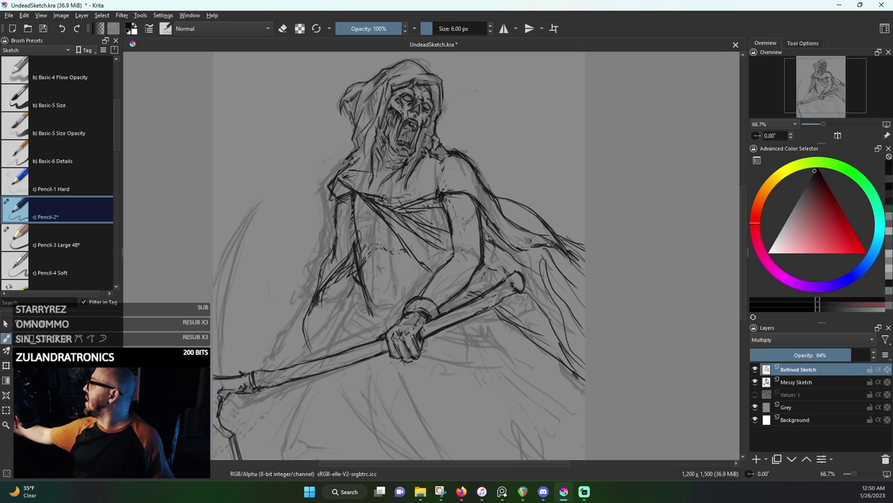
pyautogui.moveTo(317, 303); pyautogui.dragTo(308, 325)
# Draw the torn edge of the lower robe hanging beneath the scythe handle, with short ragged marks at its top
pyautogui.moveTo(310, 324)
pyautogui.mouseDown()
pyautogui.moveTo(307, 358)
pyautogui.moveTo(321, 394)
pyautogui.moveTo(358, 440)
pyautogui.mouseUp()
pyautogui.moveTo(359, 439); pyautogui.dragTo(376, 448)
pyautogui.moveTo(366, 399); pyautogui.dragTo(342, 443)
pyautogui.moveTo(346, 385); pyautogui.dragTo(339, 402)
pyautogui.moveTo(342, 376); pyautogui.dragTo(346, 389)
pyautogui.moveTo(351, 369); pyautogui.dragTo(346, 380)
pyautogui.moveTo(345, 339)
pyautogui.mouseDown()
pyautogui.moveTo(341, 351)
pyautogui.moveTo(359, 339)
pyautogui.mouseUp()
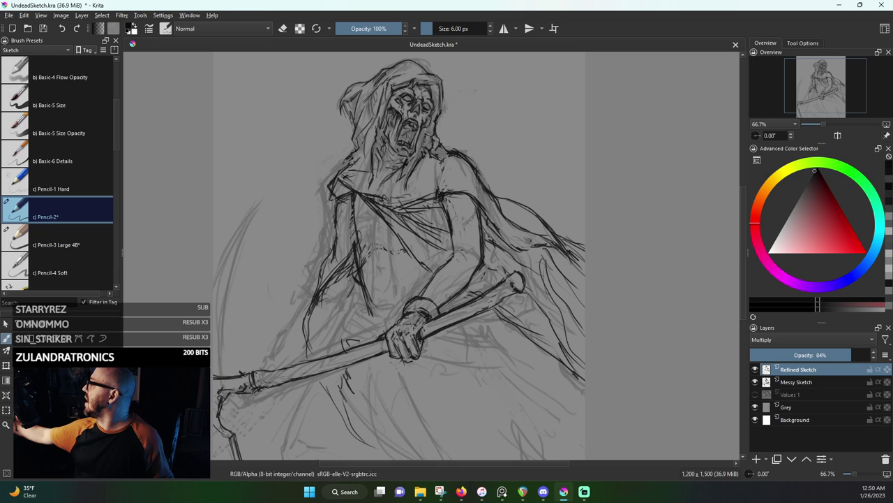
# Draw ragged folds in the torn cloth hanging beside the torso and the long robe edge running from below the gripping hand
pyautogui.moveTo(365, 292); pyautogui.dragTo(373, 308)
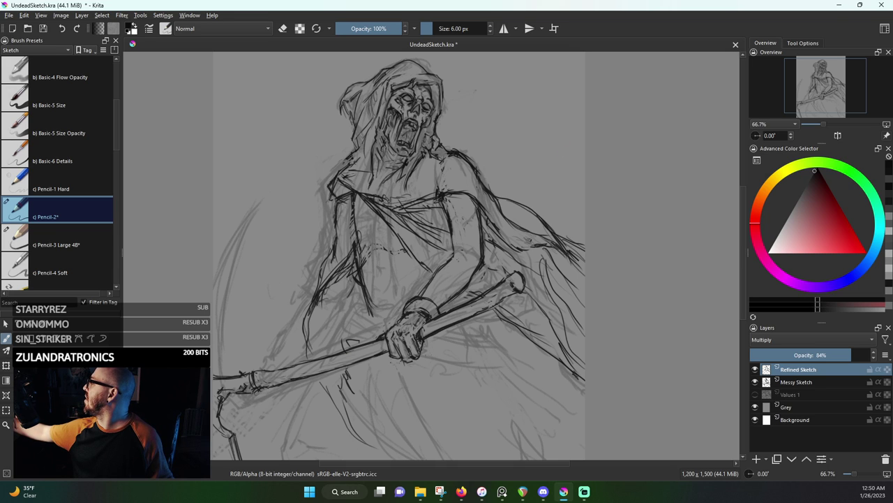
pyautogui.moveTo(363, 275); pyautogui.dragTo(377, 304)
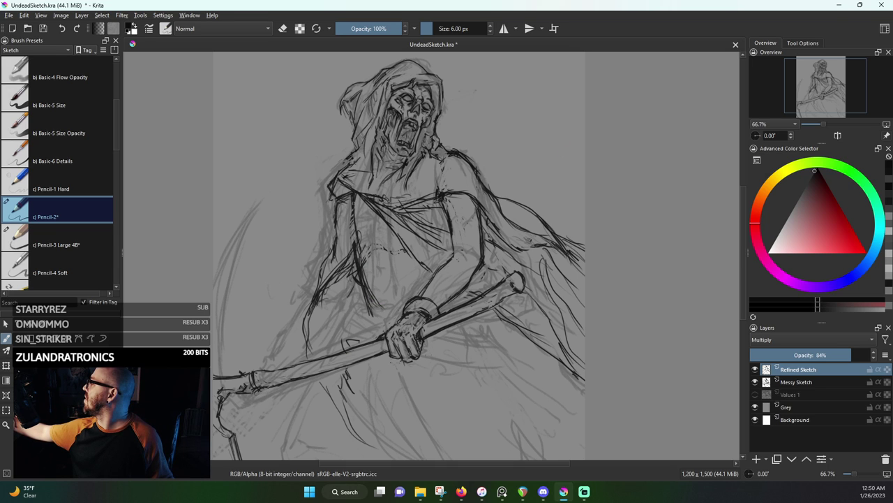
pyautogui.moveTo(460, 254); pyautogui.dragTo(390, 226)
pyautogui.moveTo(287, 212); pyautogui.dragTo(288, 227)
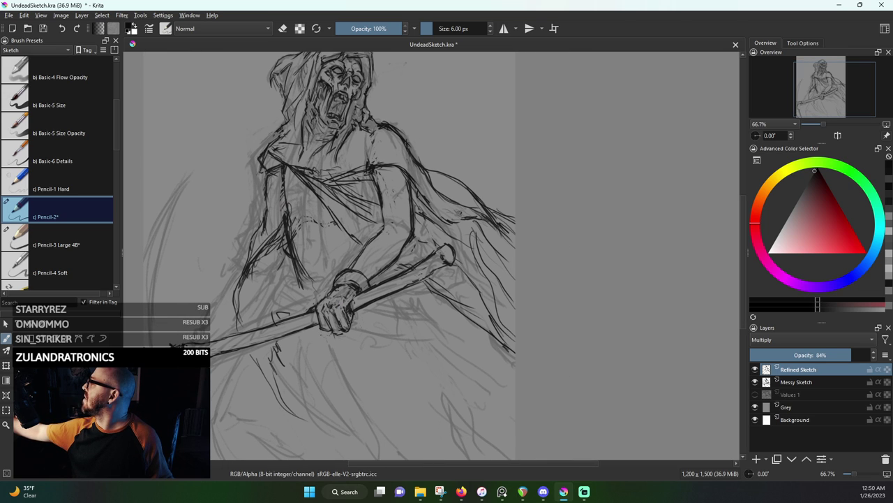
pyautogui.moveTo(282, 192)
pyautogui.mouseDown()
pyautogui.moveTo(286, 264)
pyautogui.moveTo(271, 275)
pyautogui.moveTo(260, 327)
pyautogui.mouseUp()
pyautogui.moveTo(275, 285)
pyautogui.mouseDown()
pyautogui.moveTo(263, 313)
pyautogui.moveTo(274, 307)
pyautogui.mouseUp()
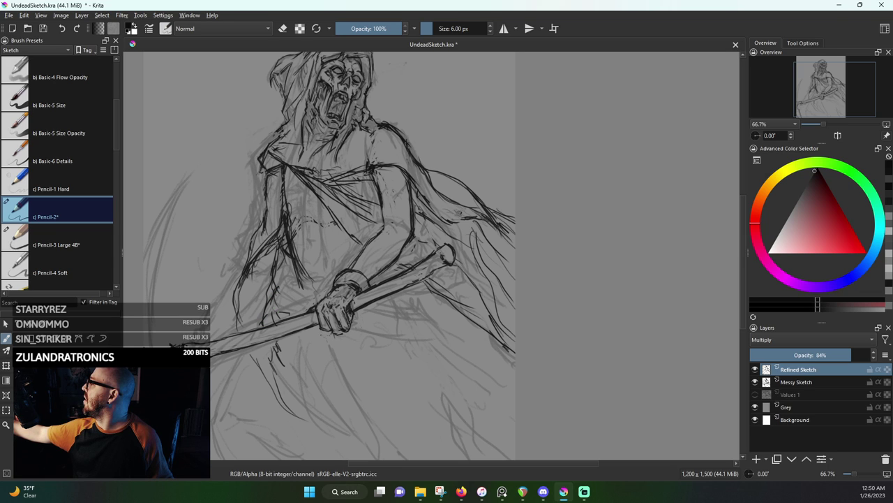
pyautogui.moveTo(311, 257); pyautogui.dragTo(301, 273)
pyautogui.moveTo(308, 214); pyautogui.dragTo(292, 251)
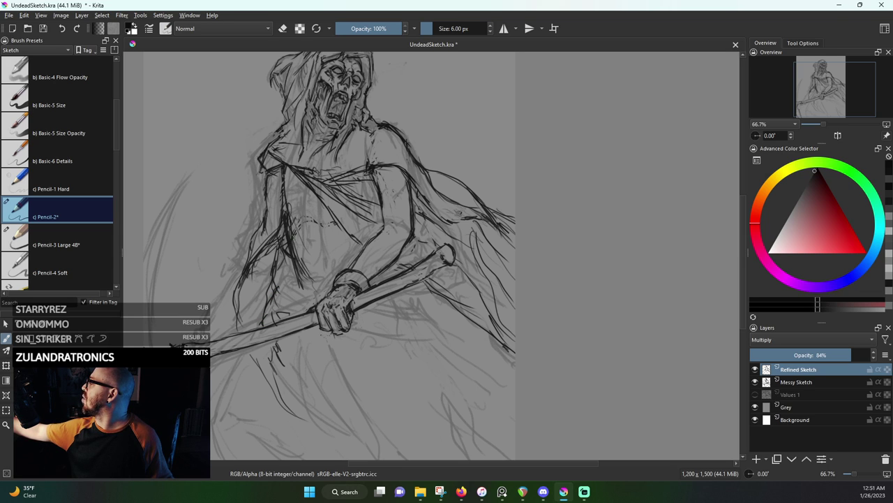
pyautogui.moveTo(290, 216); pyautogui.dragTo(316, 269)
pyautogui.moveTo(298, 234); pyautogui.dragTo(322, 280)
pyautogui.moveTo(373, 304)
pyautogui.mouseDown()
pyautogui.moveTo(399, 336)
pyautogui.moveTo(516, 420)
pyautogui.mouseUp()
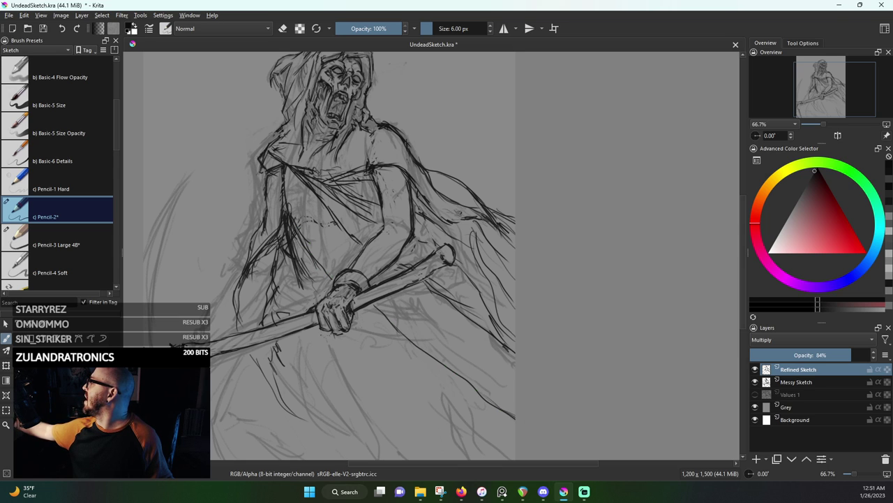
# Hide the Messy Sketch layer and add short strokes to the abdomen beneath the draped cloth
pyautogui.click(754, 382)
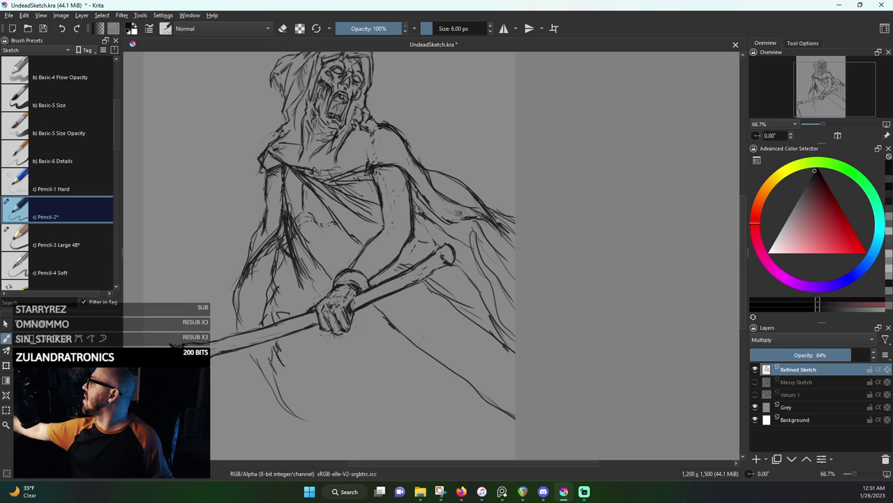
pyautogui.moveTo(333, 234); pyautogui.dragTo(341, 241)
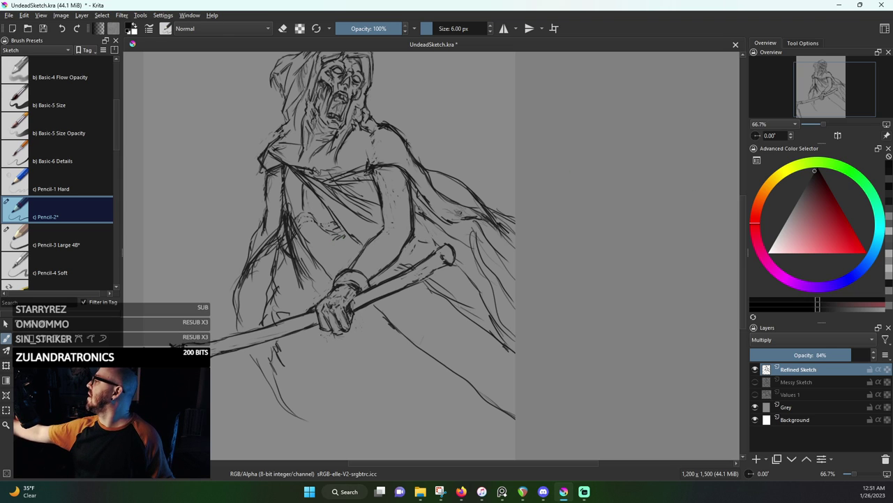
pyautogui.moveTo(285, 171)
pyautogui.mouseDown()
pyautogui.moveTo(285, 201)
pyautogui.moveTo(320, 263)
pyautogui.moveTo(335, 271)
pyautogui.mouseUp()
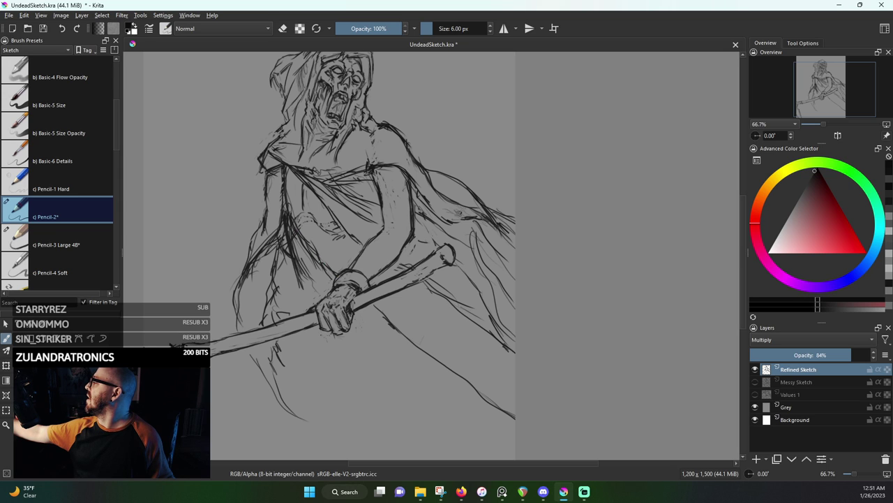
# Reshape the outer edge and torn tip of the far arm's sleeve, alternating between erasing and redrawing the lines
pyautogui.press('e')
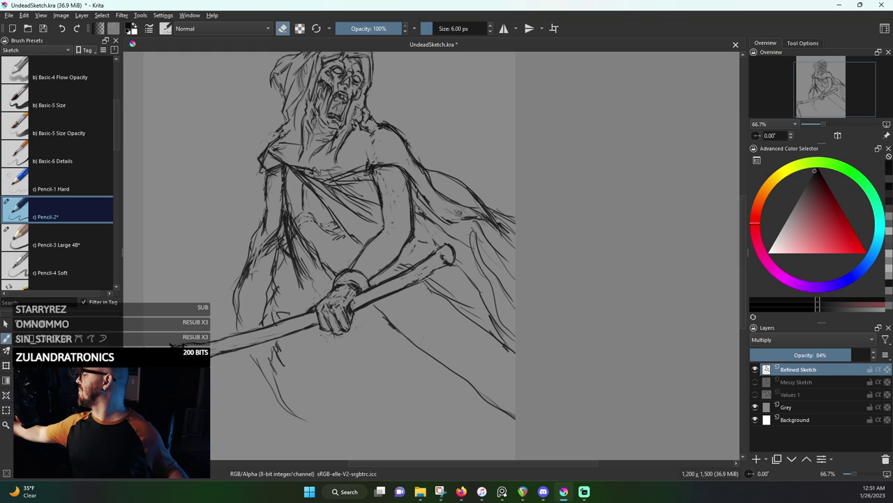
pyautogui.moveTo(263, 250)
pyautogui.mouseDown()
pyautogui.moveTo(277, 230)
pyautogui.moveTo(246, 277)
pyautogui.mouseUp()
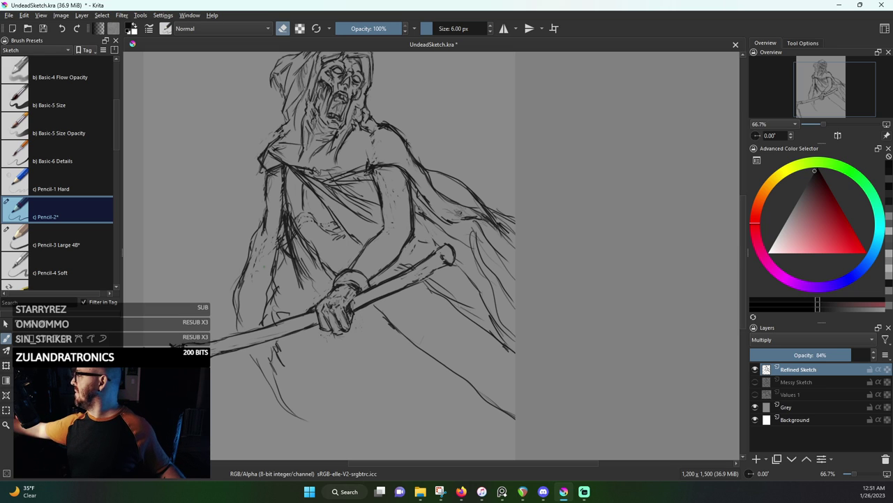
pyautogui.press('e')
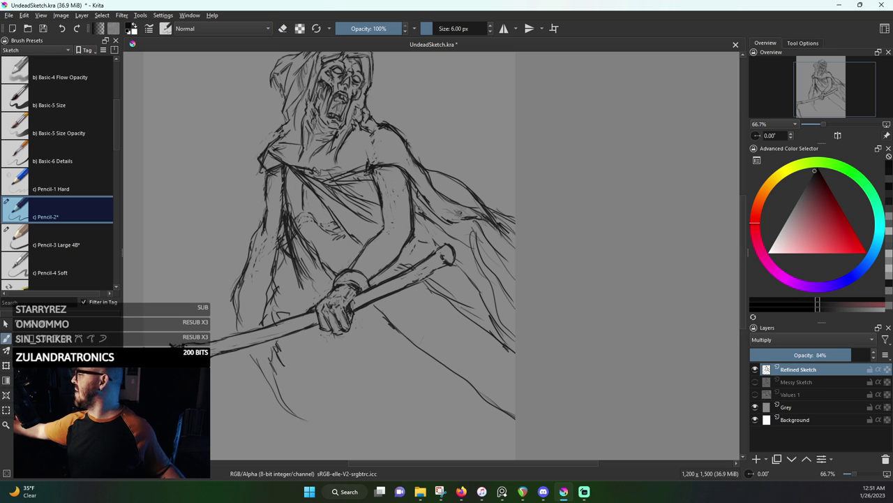
pyautogui.moveTo(244, 276)
pyautogui.mouseDown()
pyautogui.moveTo(236, 290)
pyautogui.moveTo(256, 296)
pyautogui.mouseUp()
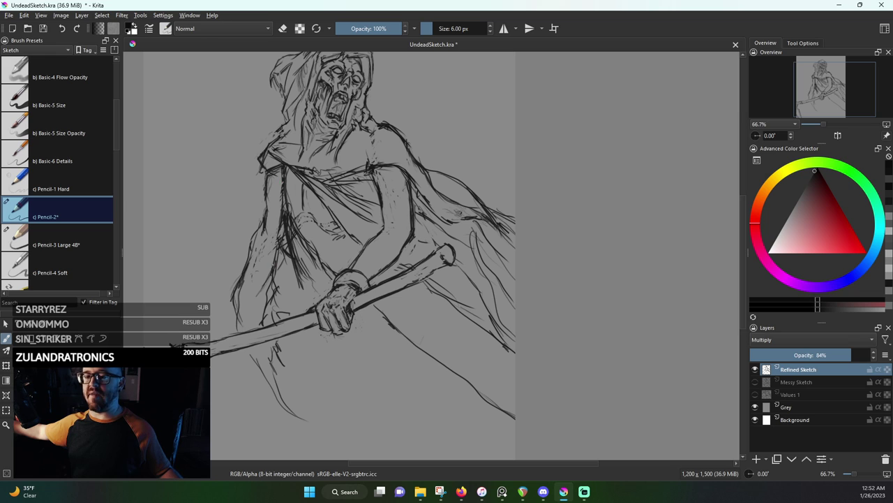
pyautogui.moveTo(268, 278); pyautogui.dragTo(253, 300)
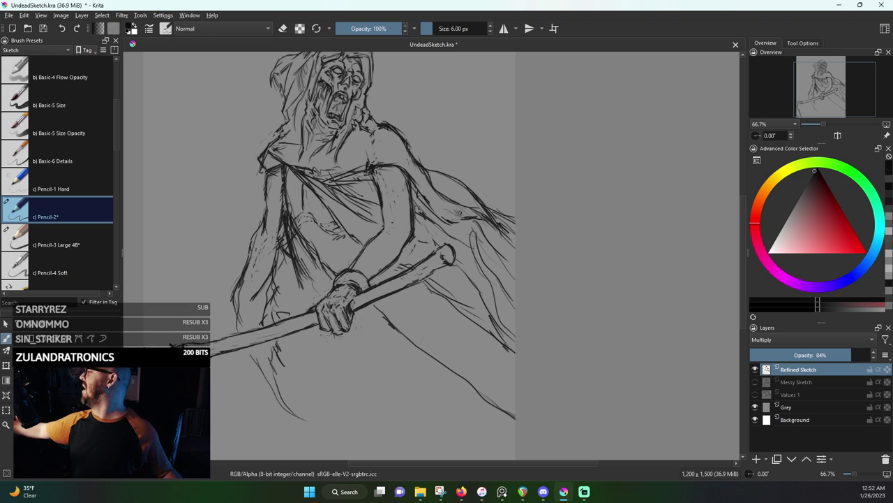
pyautogui.press('e')
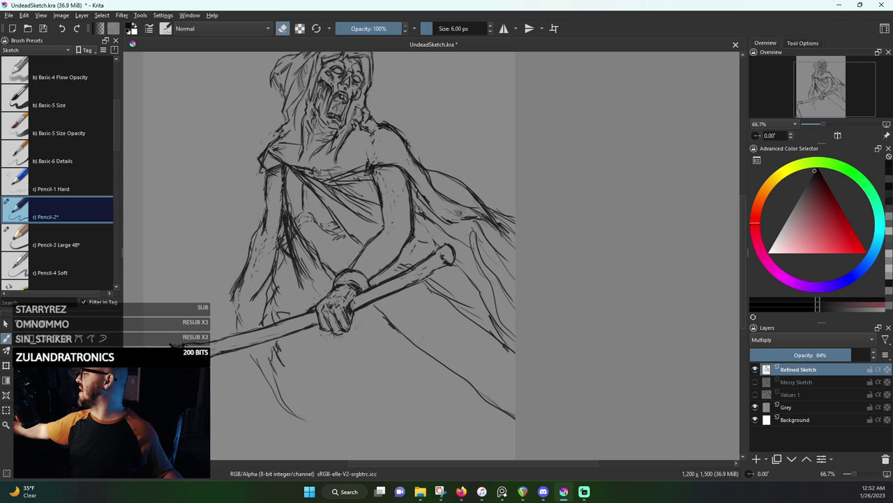
pyautogui.moveTo(237, 305); pyautogui.dragTo(240, 322)
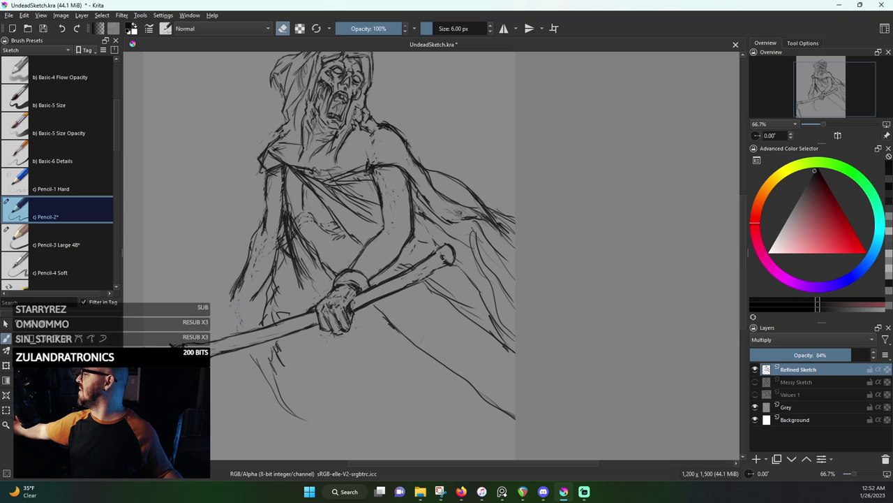
pyautogui.moveTo(245, 276); pyautogui.dragTo(238, 289)
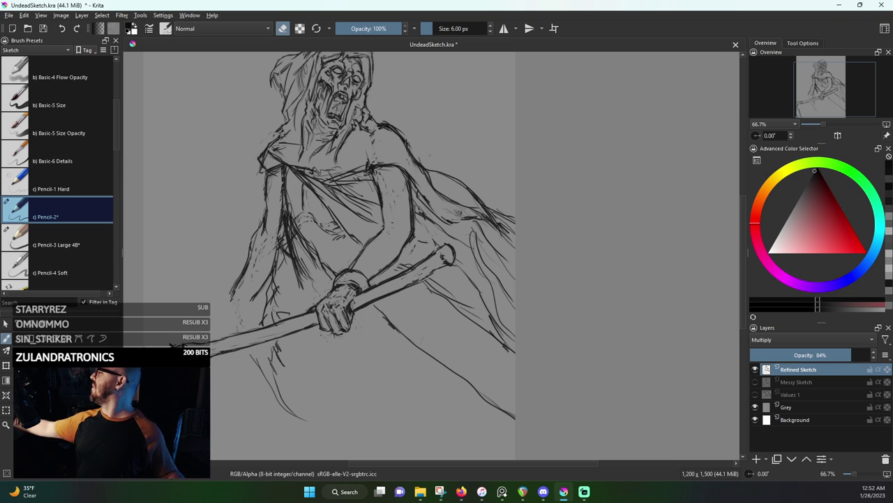
pyautogui.press('e')
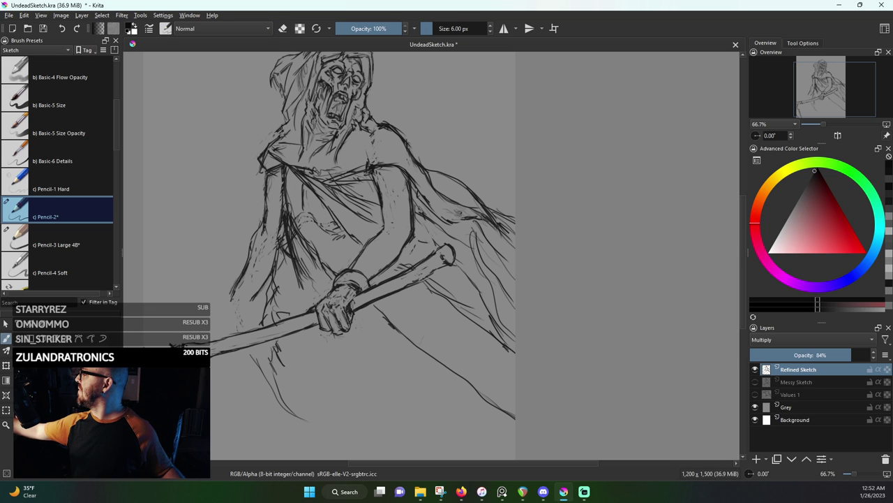
pyautogui.moveTo(259, 234)
pyautogui.mouseDown()
pyautogui.moveTo(251, 253)
pyautogui.moveTo(259, 234)
pyautogui.mouseUp()
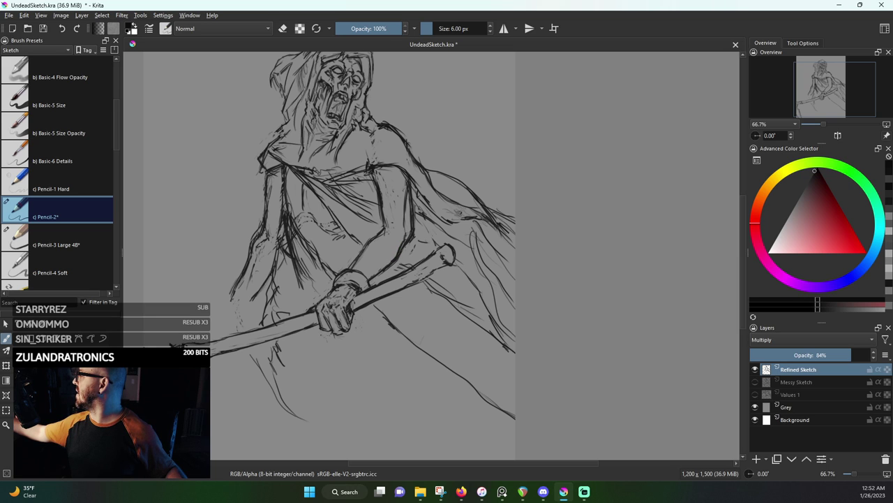
# Erase and redraw the outer contour of the near arm around the elbow
pyautogui.press('e')
pyautogui.moveTo(405, 247)
pyautogui.mouseDown()
pyautogui.moveTo(412, 196)
pyautogui.moveTo(411, 213)
pyautogui.mouseUp()
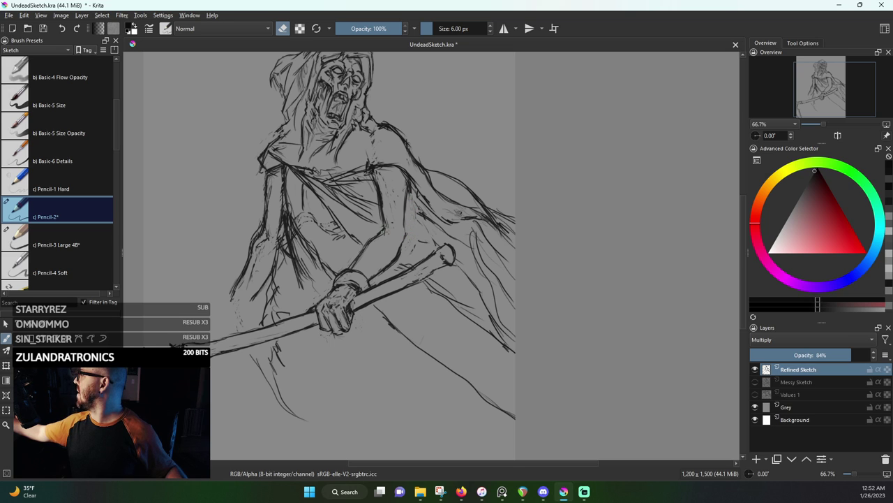
pyautogui.press('e')
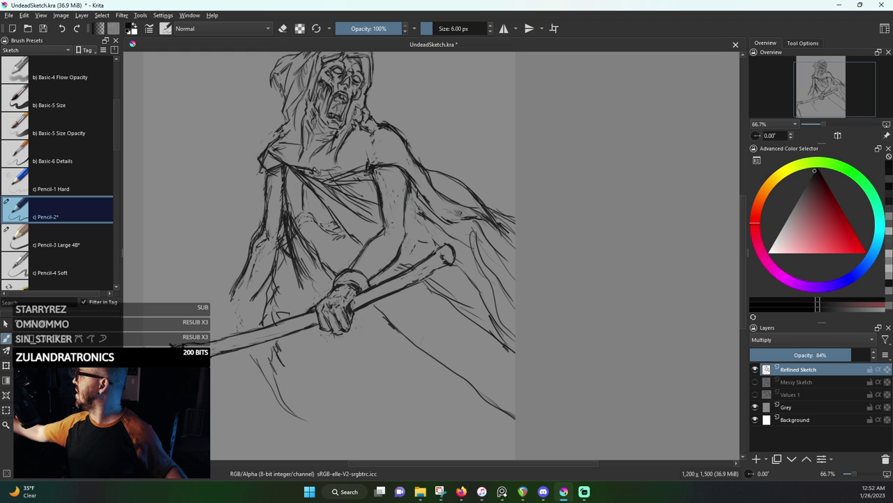
pyautogui.moveTo(406, 216); pyautogui.dragTo(401, 253)
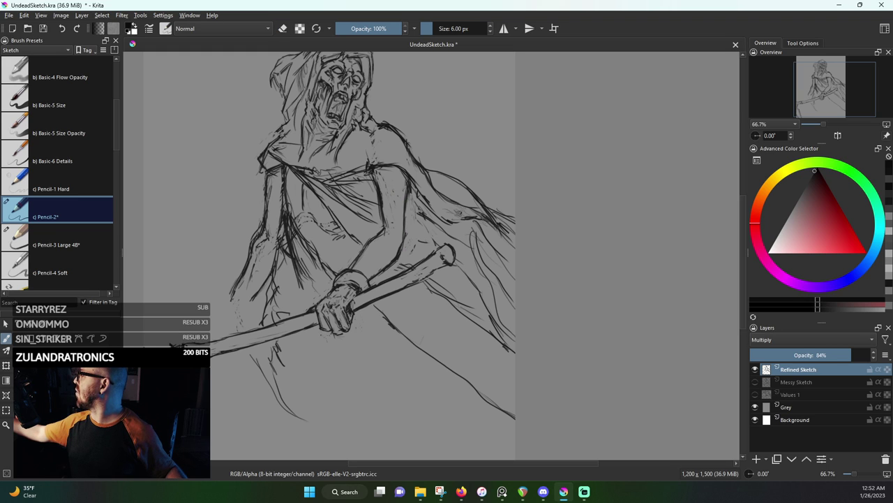
pyautogui.moveTo(409, 222)
pyautogui.mouseDown()
pyautogui.moveTo(403, 240)
pyautogui.moveTo(383, 200)
pyautogui.mouseUp()
pyautogui.press('e')
pyautogui.press('e')
pyautogui.press('e')
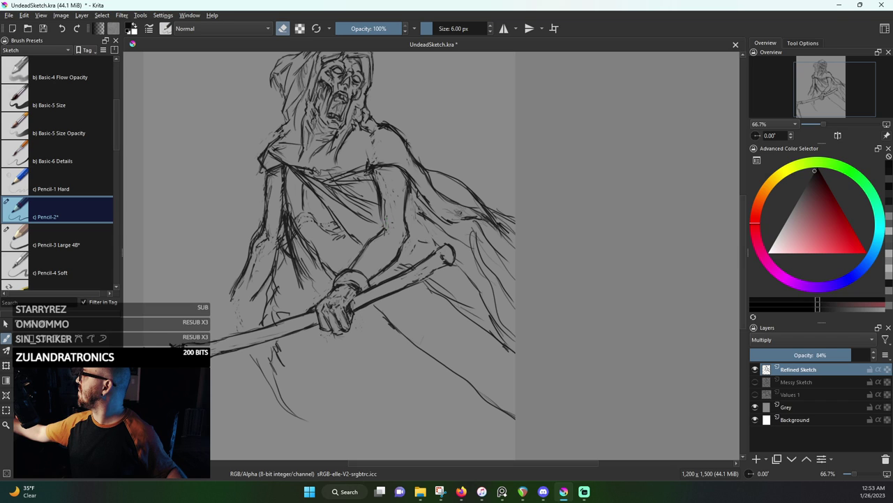
# Rework the cloak's contour over the near shoulder and add fold lines across the collar, erasing and redrawing as needed
pyautogui.press('e')
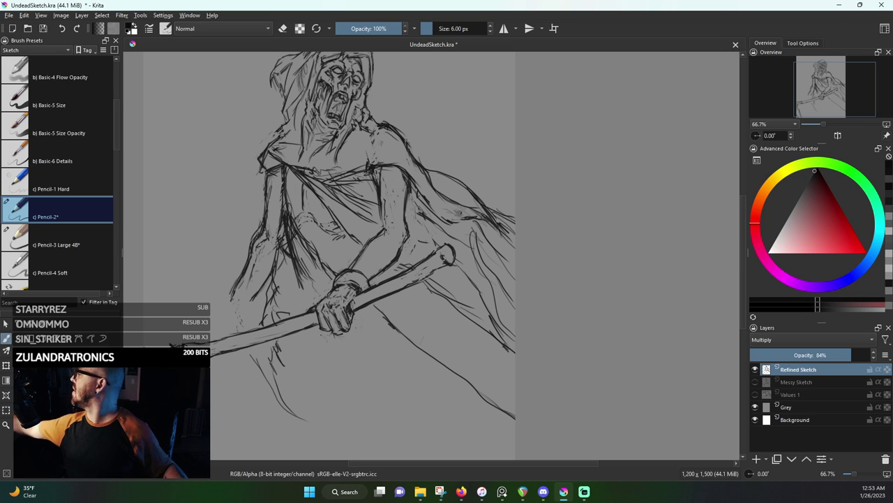
pyautogui.press('e')
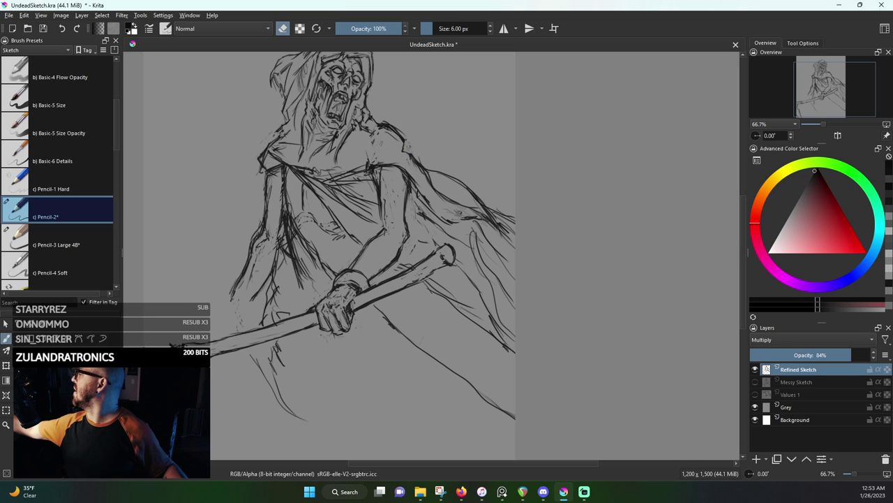
pyautogui.press('e')
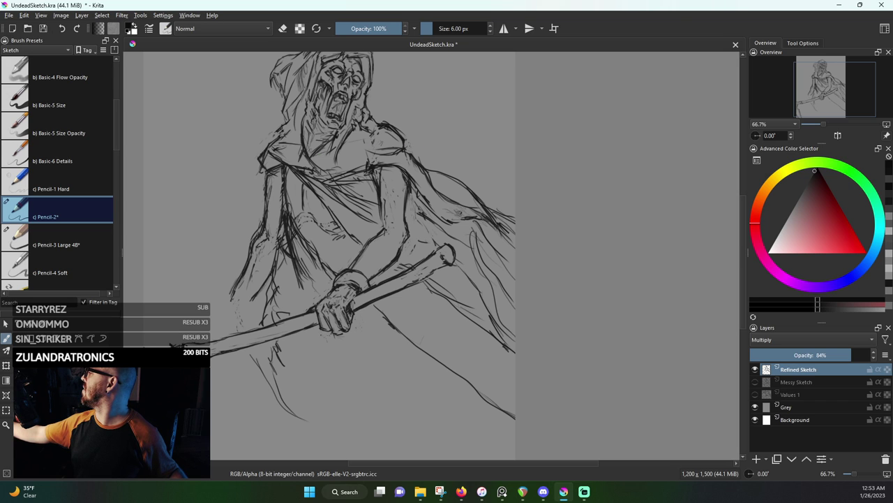
pyautogui.moveTo(312, 150)
pyautogui.mouseDown()
pyautogui.moveTo(328, 157)
pyautogui.moveTo(379, 141)
pyautogui.moveTo(411, 148)
pyautogui.mouseUp()
pyautogui.press('e')
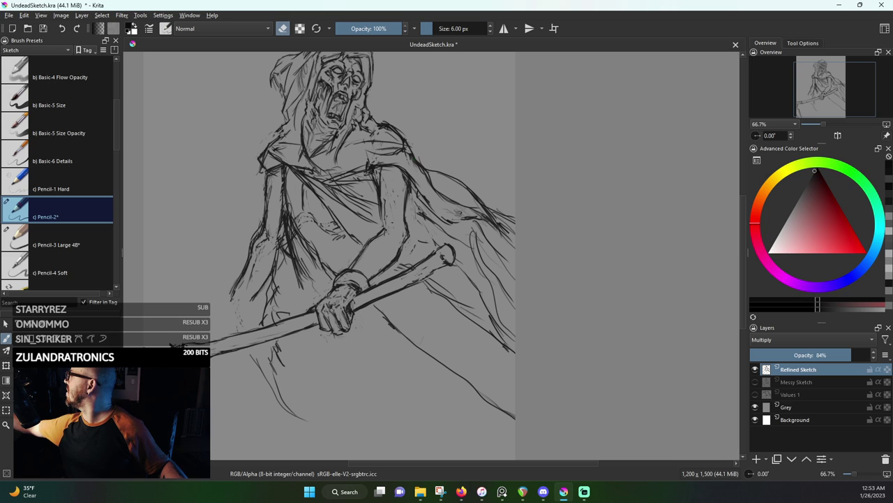
pyautogui.moveTo(404, 139)
pyautogui.mouseDown()
pyautogui.moveTo(372, 153)
pyautogui.moveTo(392, 152)
pyautogui.mouseUp()
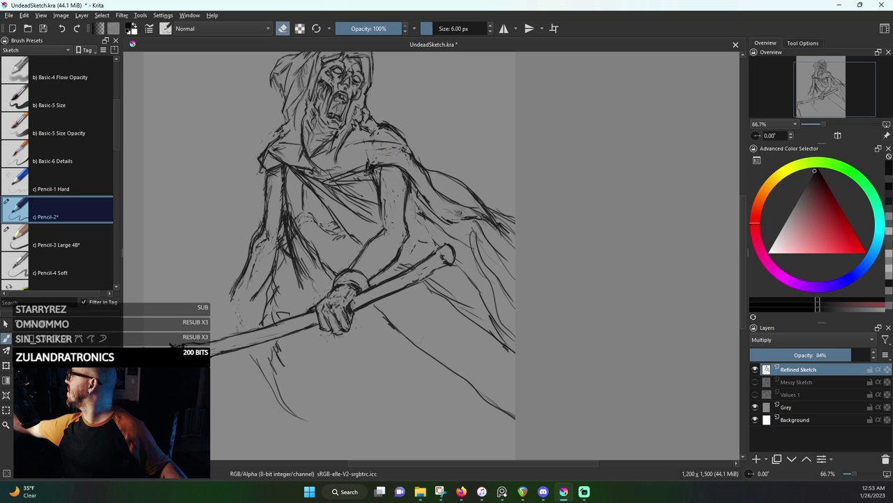
pyautogui.press('e')
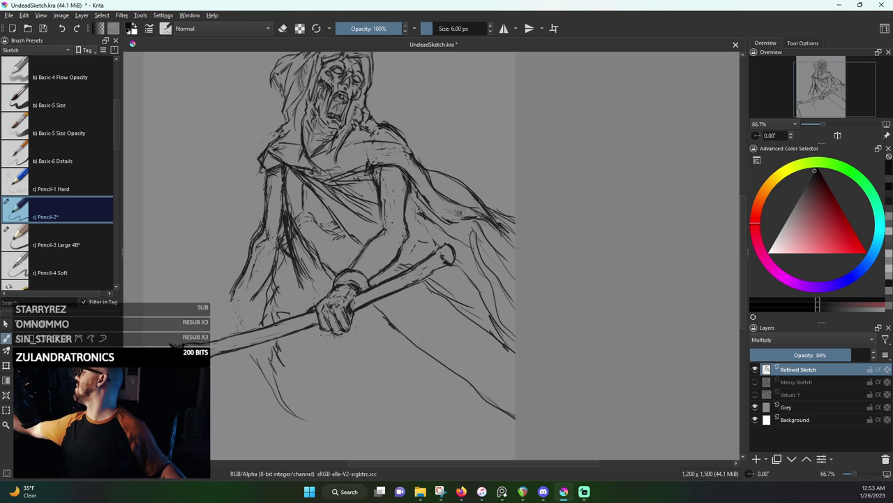
pyautogui.moveTo(406, 144); pyautogui.dragTo(410, 152)
pyautogui.moveTo(453, 184); pyautogui.dragTo(479, 244)
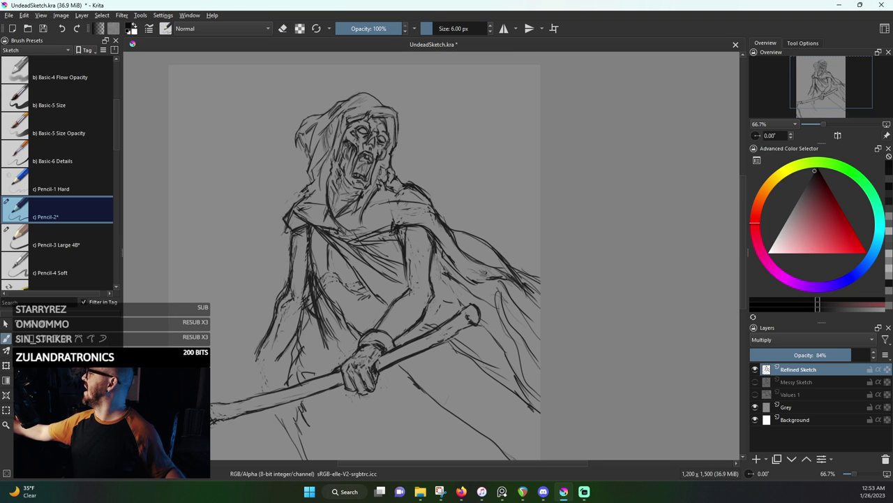
pyautogui.press('e')
pyautogui.moveTo(394, 192); pyautogui.dragTo(398, 200)
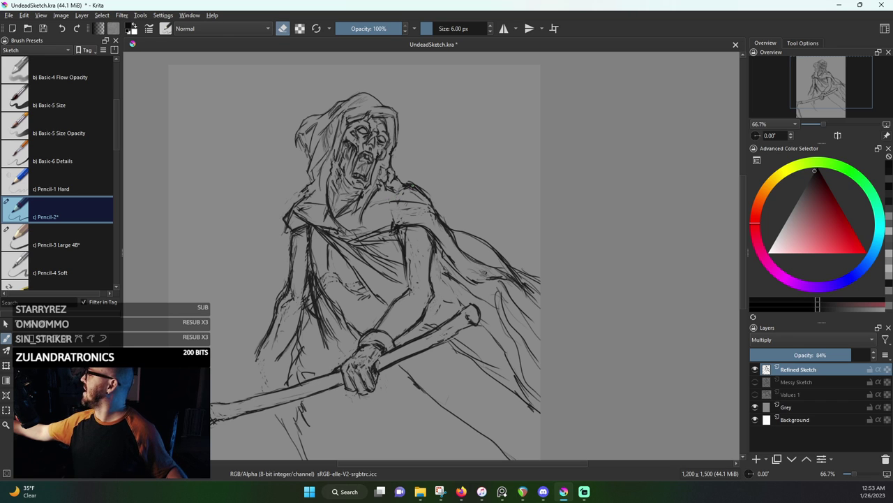
pyautogui.hotkey('ctrl', 'z')
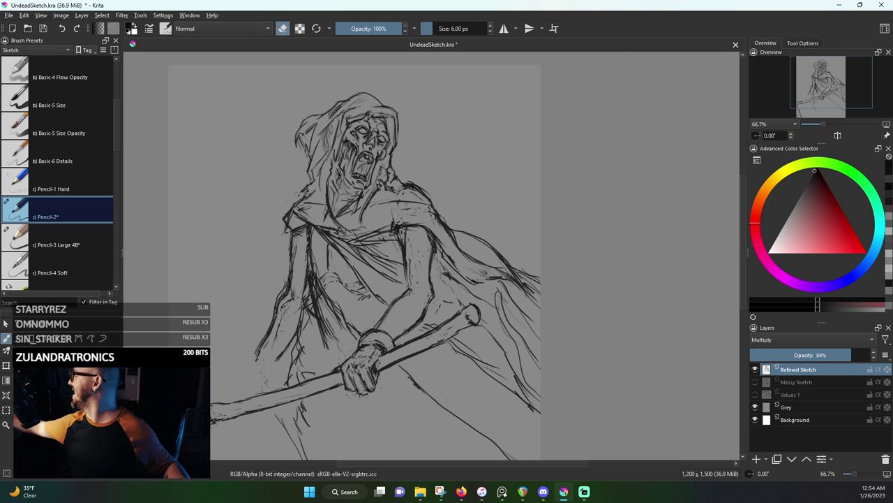
# Add short fold strokes to the cloak on top of the near shoulder and soften them with the eraser
pyautogui.press('e')
pyautogui.moveTo(409, 201); pyautogui.dragTo(418, 207)
pyautogui.press('e')
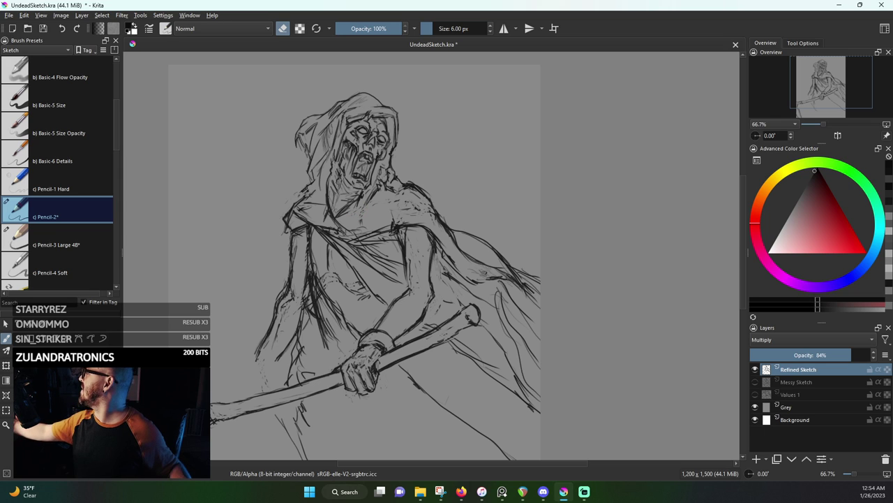
pyautogui.press('e')
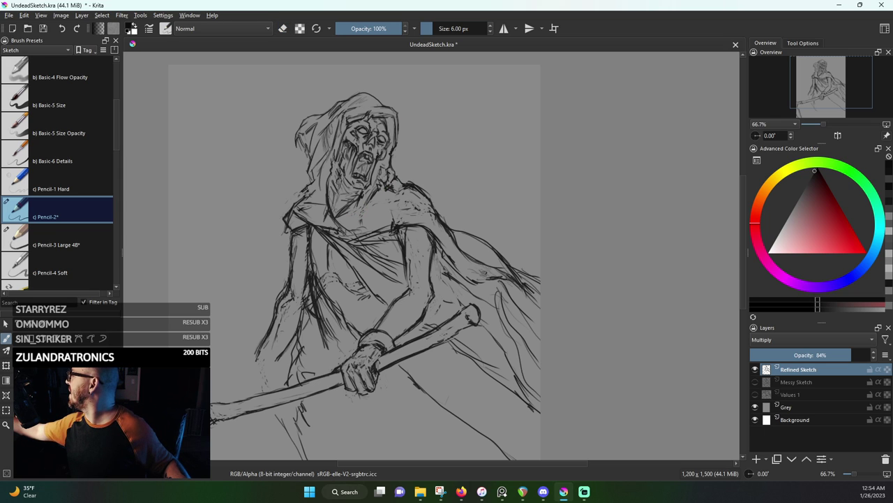
# Clean up the hood's edge beside the jaw and rework the cloak line where it meets the near shoulder, alternating erasing and redrawing
pyautogui.press('e')
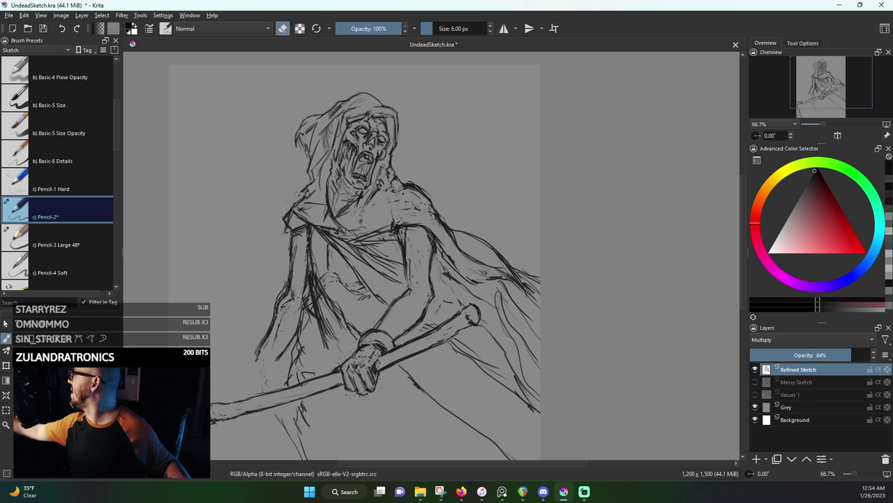
pyautogui.press('e')
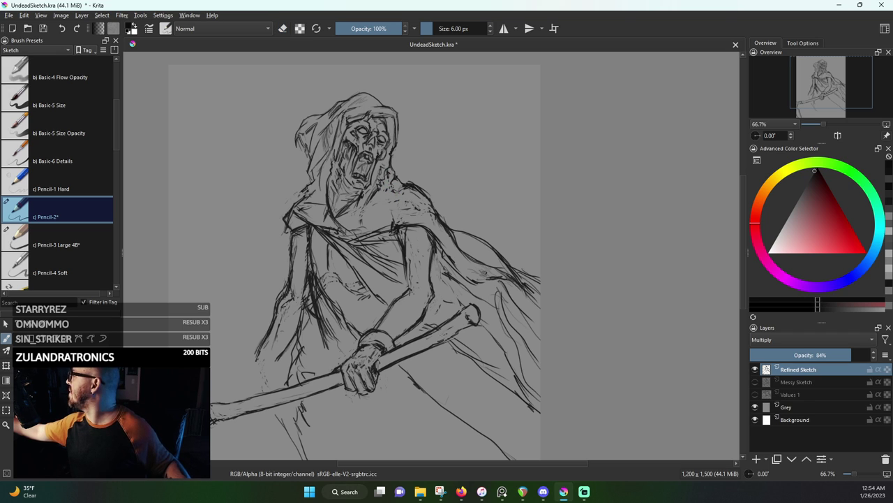
pyautogui.press('e')
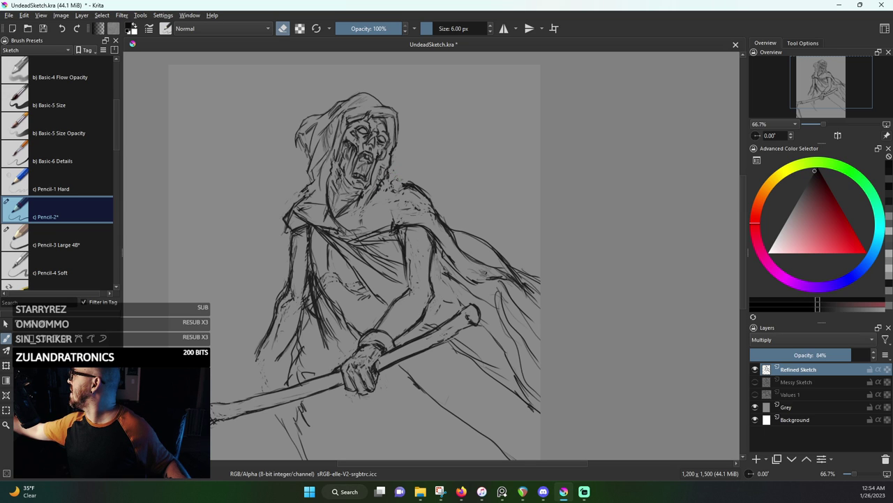
pyautogui.press('e')
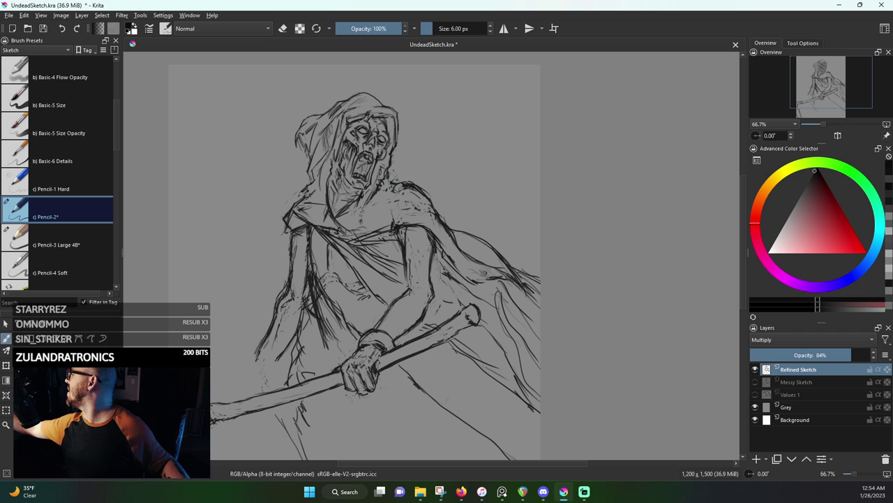
pyautogui.press('e')
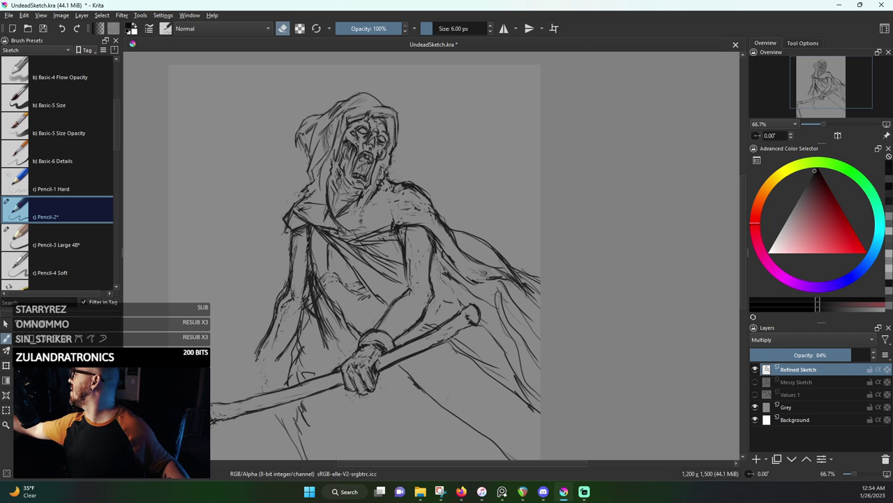
pyautogui.moveTo(393, 165); pyautogui.dragTo(393, 152)
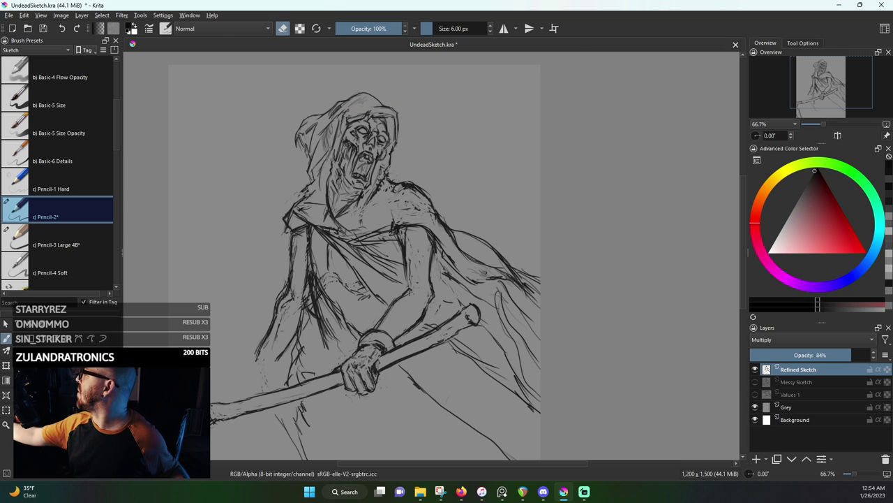
pyautogui.press('e')
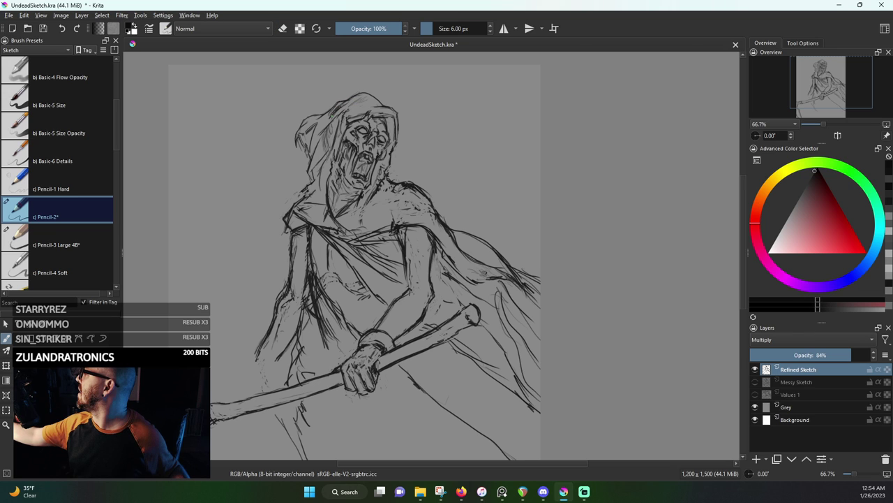
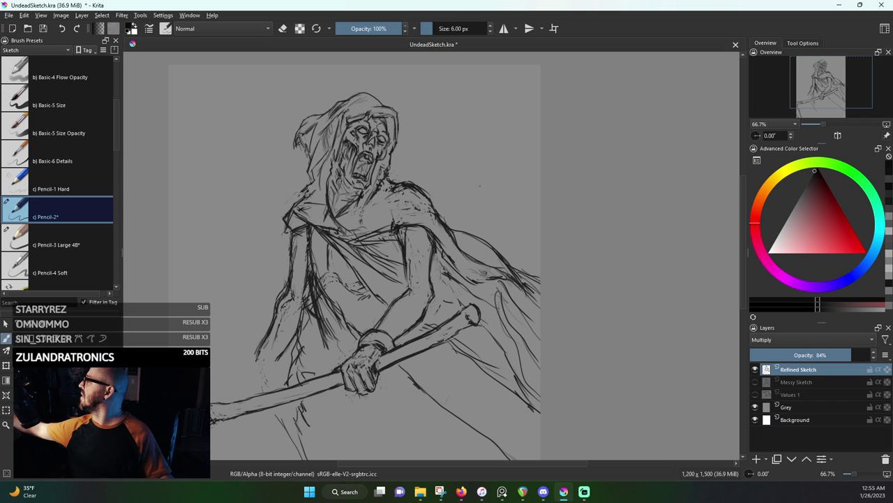
# Draw long fold lines along the cloak trailing behind the near shoulder and break up its outer edge with the eraser
pyautogui.moveTo(454, 231); pyautogui.dragTo(468, 240)
pyautogui.moveTo(437, 212); pyautogui.dragTo(496, 259)
pyautogui.moveTo(460, 235); pyautogui.dragTo(499, 264)
pyautogui.press('e')
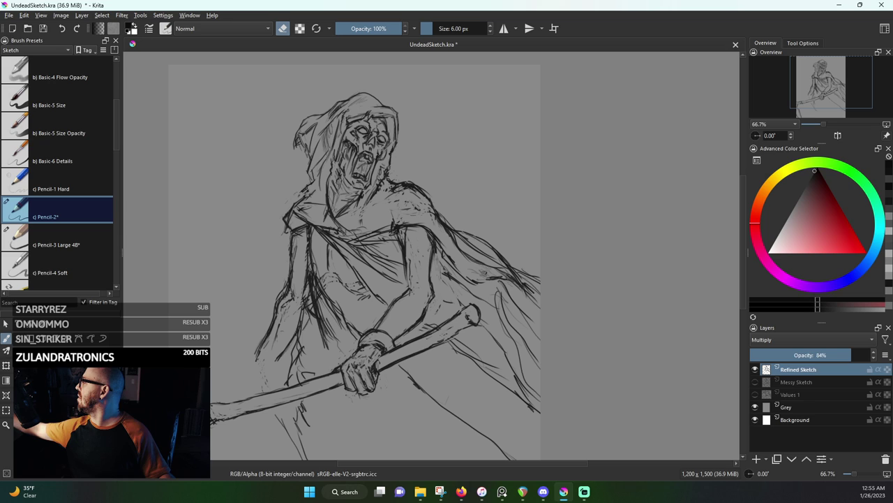
pyautogui.moveTo(470, 234); pyautogui.dragTo(513, 267)
pyautogui.moveTo(467, 232)
pyautogui.mouseDown()
pyautogui.moveTo(475, 239)
pyautogui.moveTo(450, 236)
pyautogui.moveTo(463, 243)
pyautogui.mouseUp()
pyautogui.press('e')
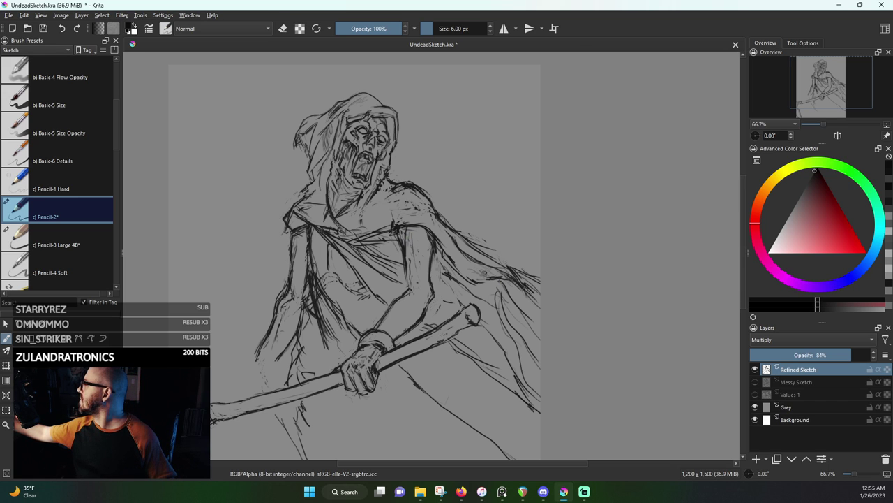
pyautogui.press('e')
pyautogui.moveTo(405, 233); pyautogui.dragTo(404, 247)
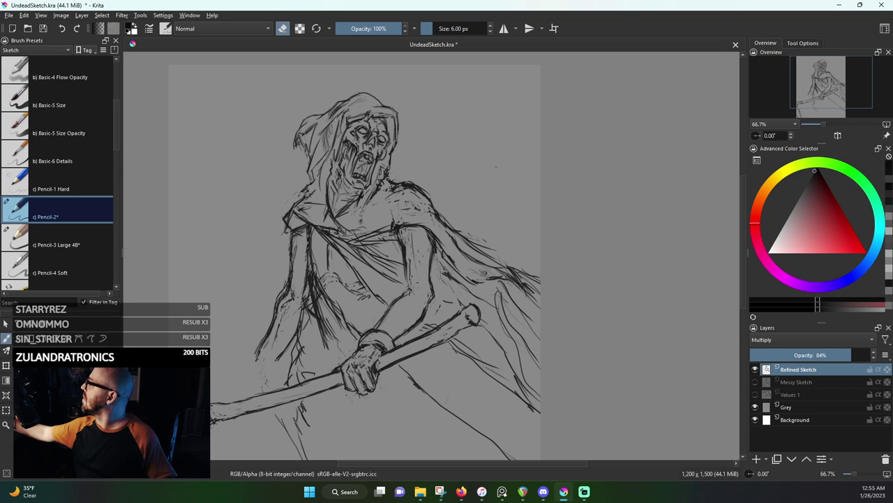
pyautogui.hotkey('ctrl', 'z')
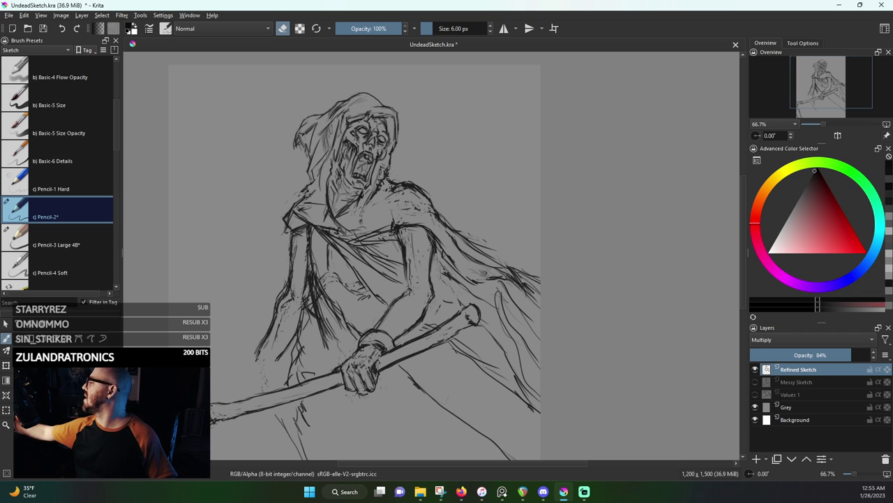
# Darken the start of the robe line beneath the hand gripping the scythe and erase the middle of that line
pyautogui.press('e')
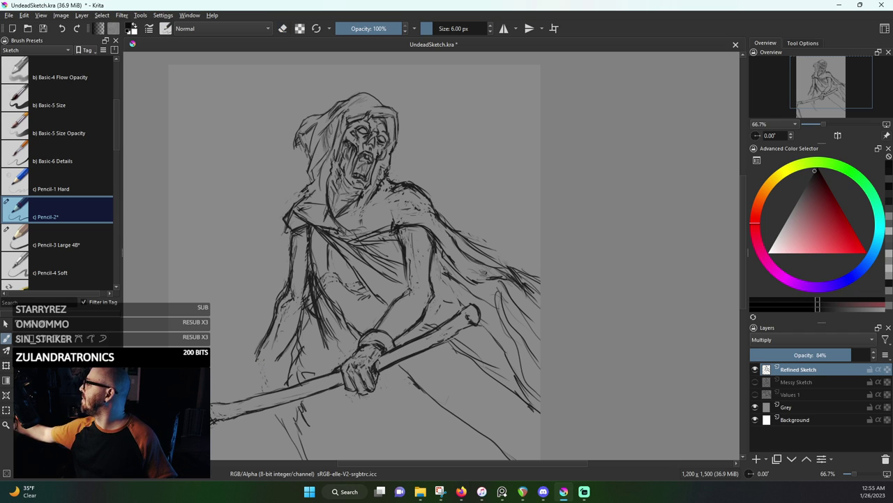
pyautogui.moveTo(400, 373); pyautogui.dragTo(418, 385)
pyautogui.press('e')
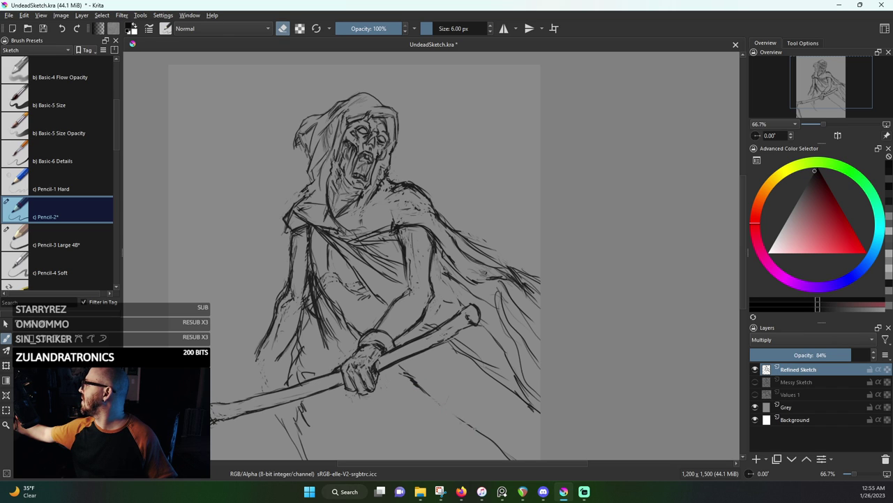
# Try sketching the back of the far hand and its first fingers reaching over the scythe shaft
pyautogui.moveTo(416, 321); pyautogui.dragTo(439, 207)
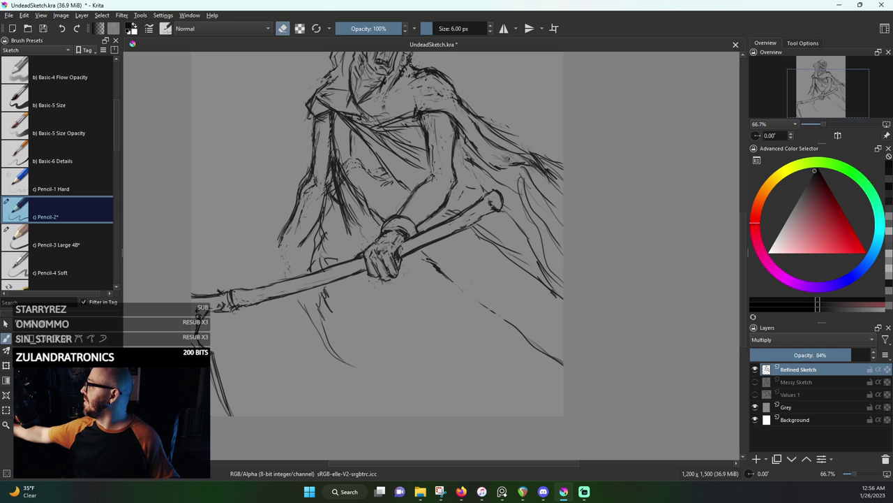
pyautogui.press('e')
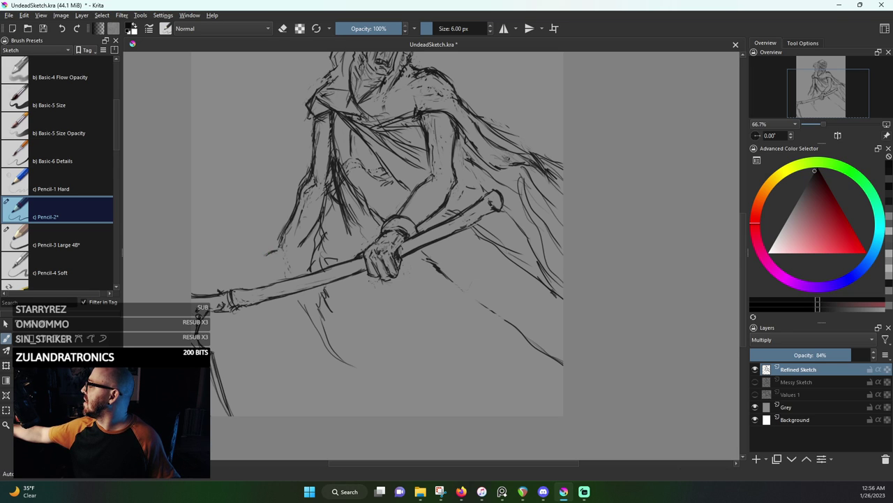
pyautogui.moveTo(273, 251); pyautogui.dragTo(239, 277)
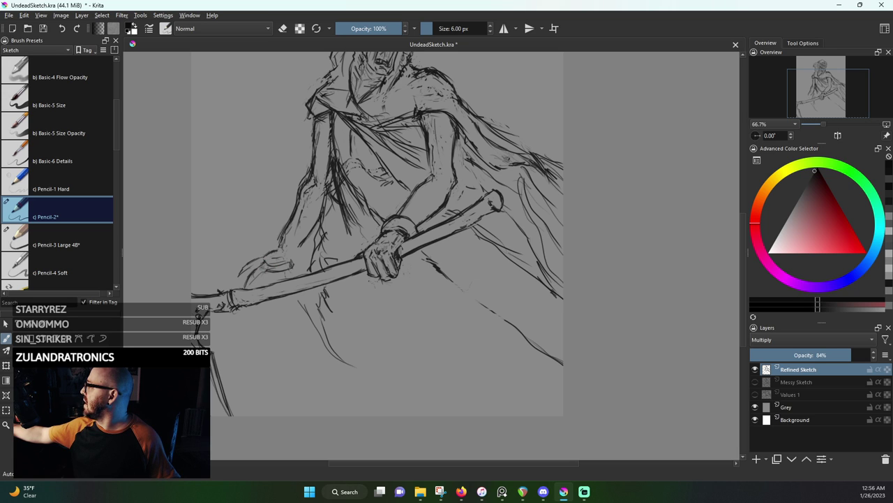
# Set the brush size to 7 px
pyautogui.press('[')
pyautogui.press('[')
pyautogui.press('[')
pyautogui.press('[')
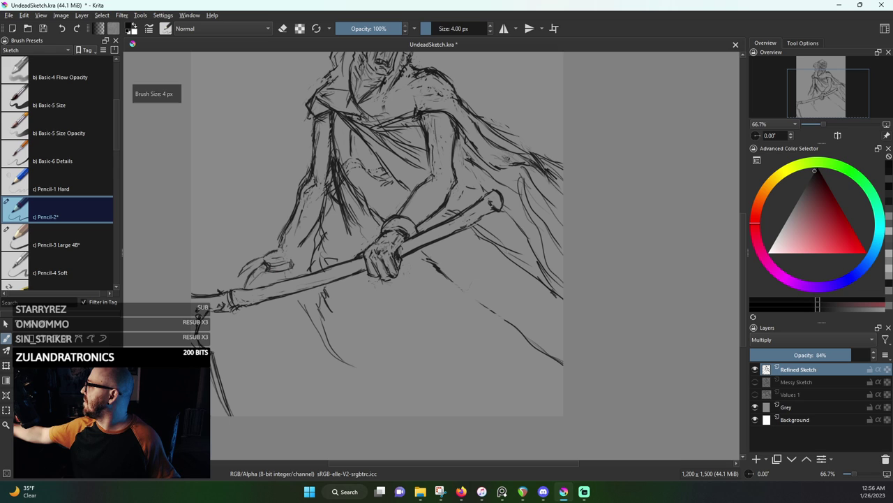
pyautogui.press('[')
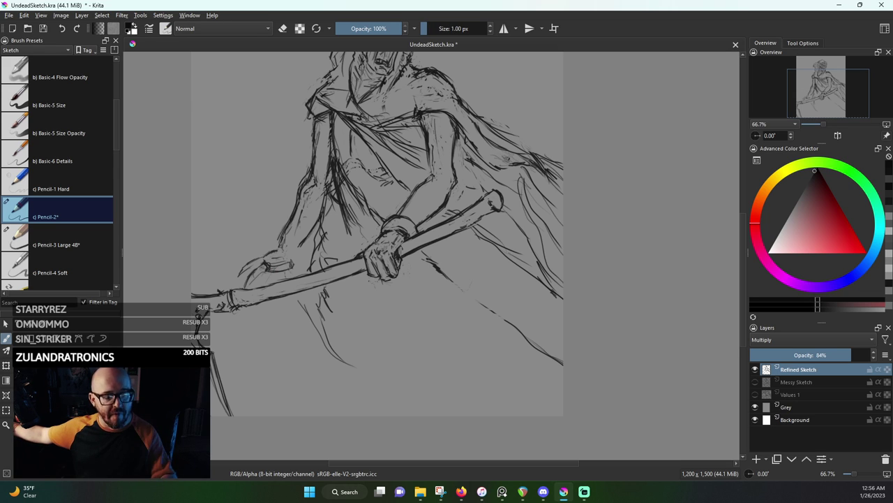
pyautogui.press(']')
pyautogui.press(']')
pyautogui.press(']')
pyautogui.press(']')
pyautogui.press(']')
pyautogui.press(']')
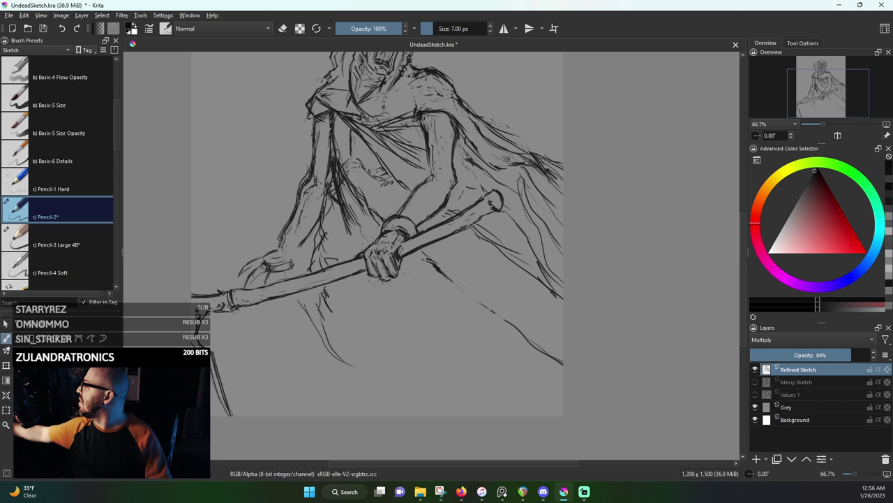
# Try reshaping the far hand by erasing its outermost finger, redrawing the remaining fingers and adding strokes below the shaft
pyautogui.moveTo(278, 272); pyautogui.dragTo(271, 284)
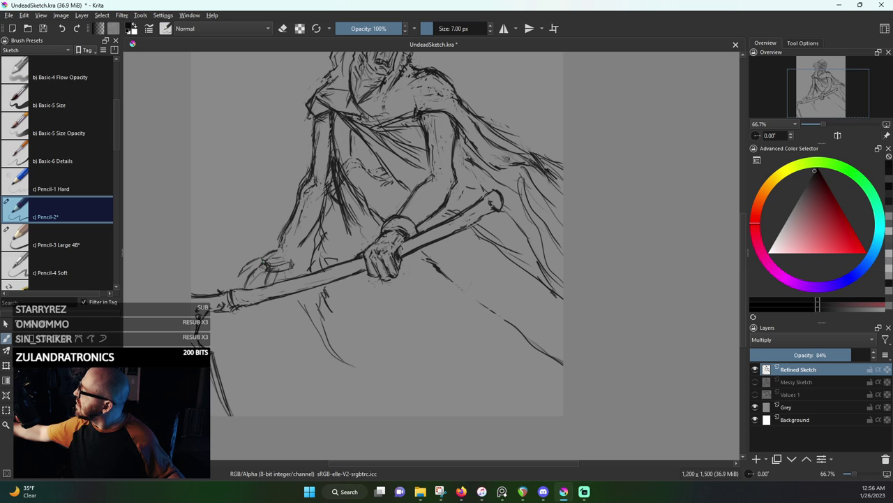
pyautogui.press('e')
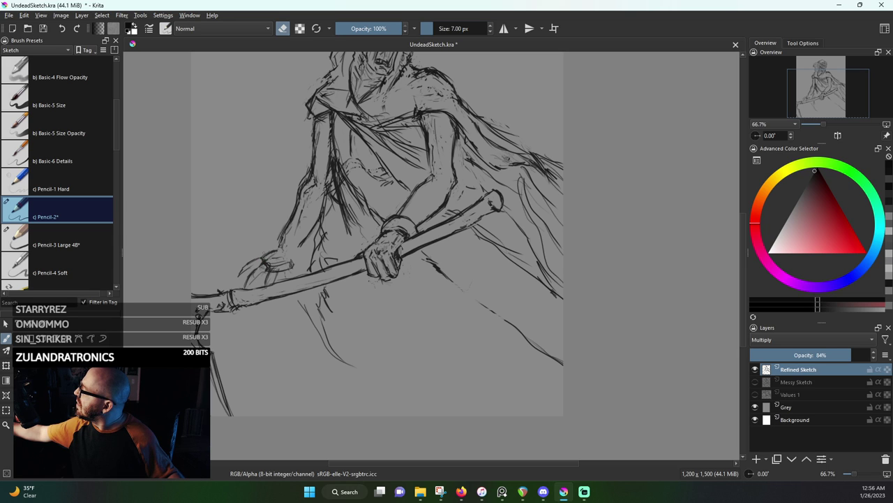
pyautogui.moveTo(261, 258); pyautogui.dragTo(237, 278)
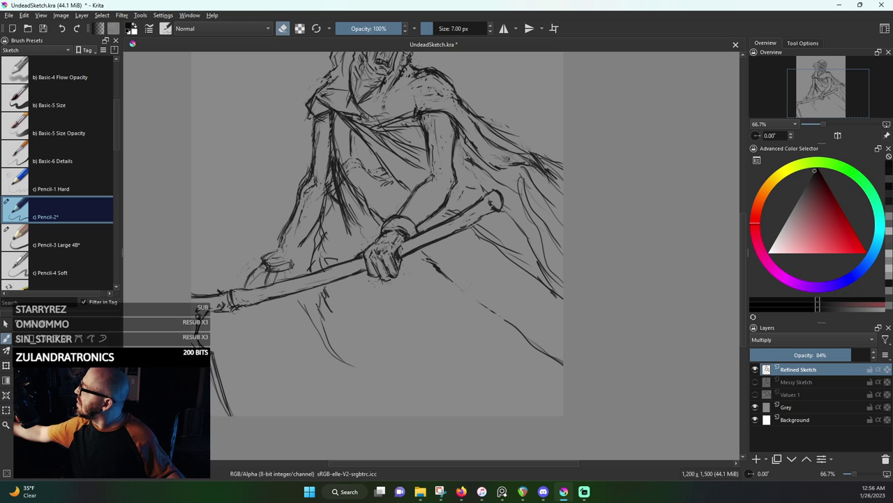
pyautogui.press('e')
pyautogui.press('e')
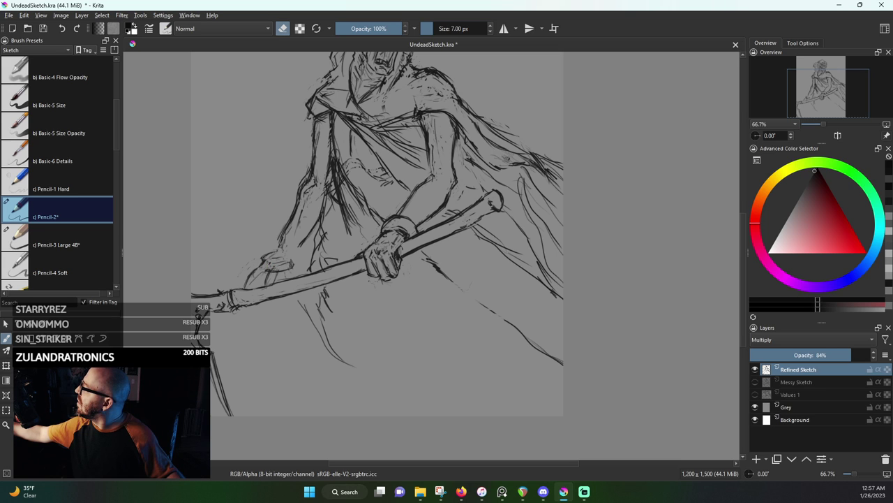
pyautogui.press('e')
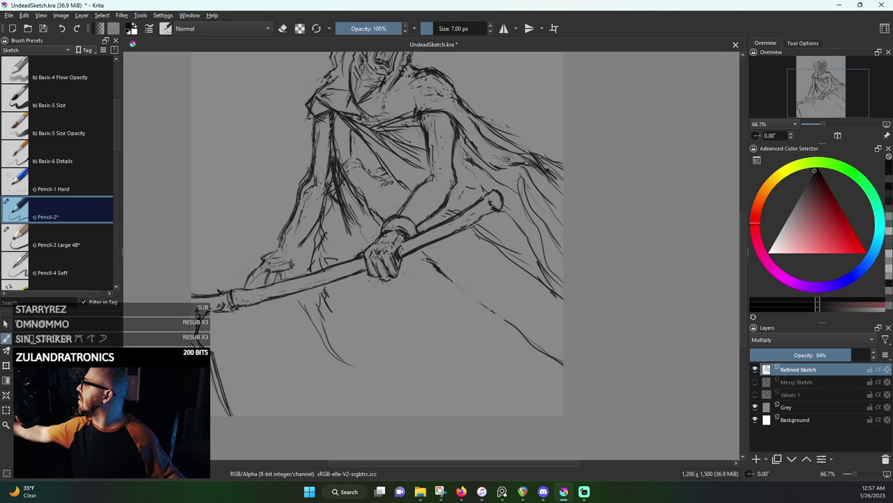
pyautogui.moveTo(291, 298); pyautogui.dragTo(289, 317)
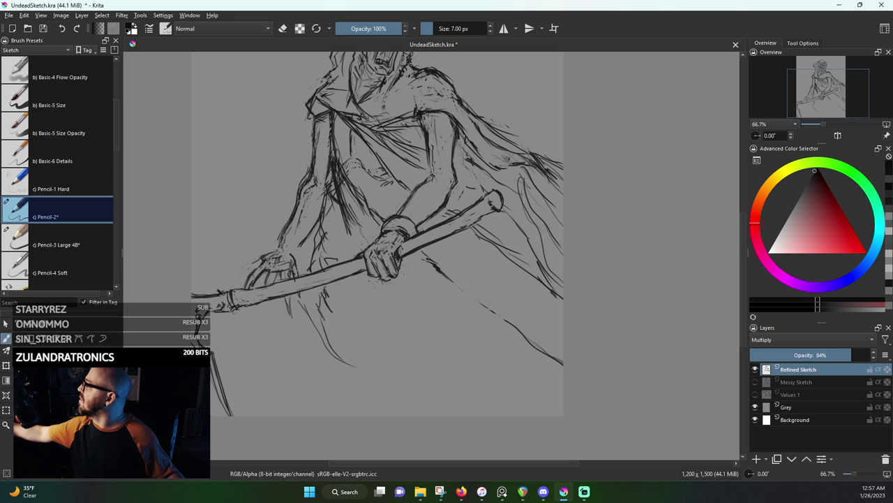
# Erase the sketched far hand and its fingers above and below the scythe shaft
pyautogui.press('e')
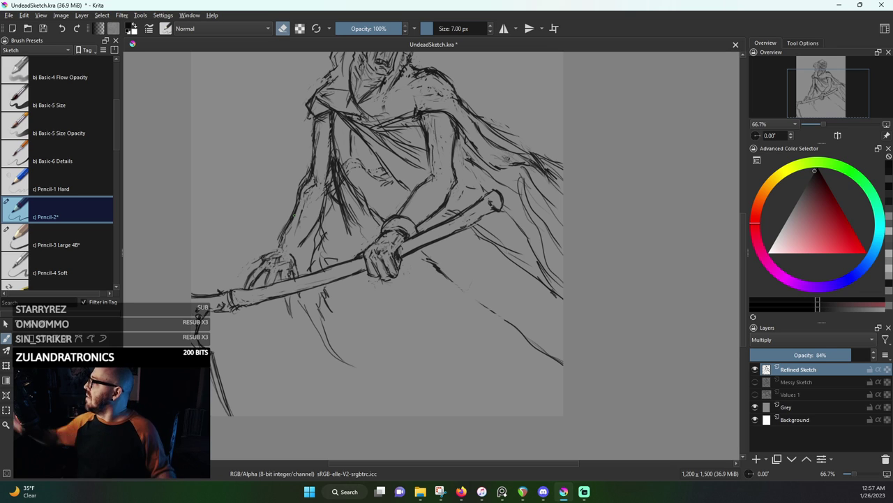
pyautogui.press('e')
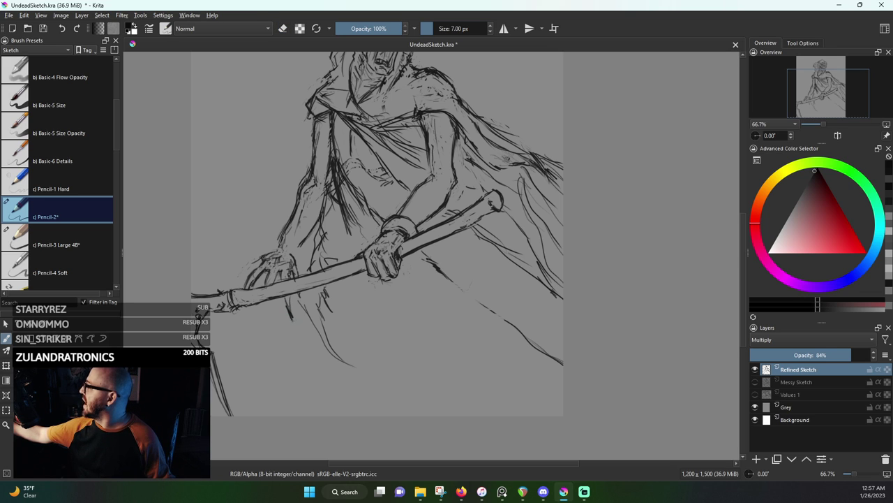
pyautogui.press('e')
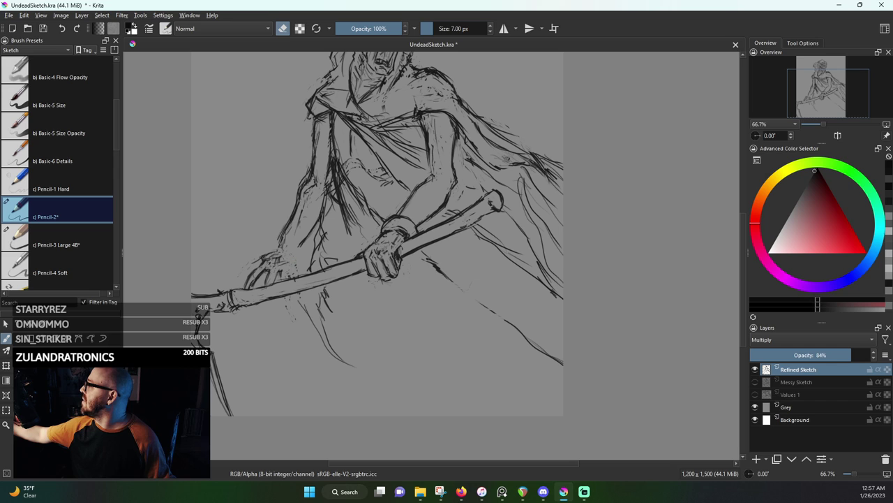
pyautogui.moveTo(280, 268)
pyautogui.mouseDown()
pyautogui.moveTo(267, 282)
pyautogui.moveTo(265, 274)
pyautogui.moveTo(246, 283)
pyautogui.moveTo(256, 271)
pyautogui.mouseUp()
pyautogui.moveTo(272, 257)
pyautogui.mouseDown()
pyautogui.moveTo(265, 265)
pyautogui.moveTo(274, 264)
pyautogui.mouseUp()
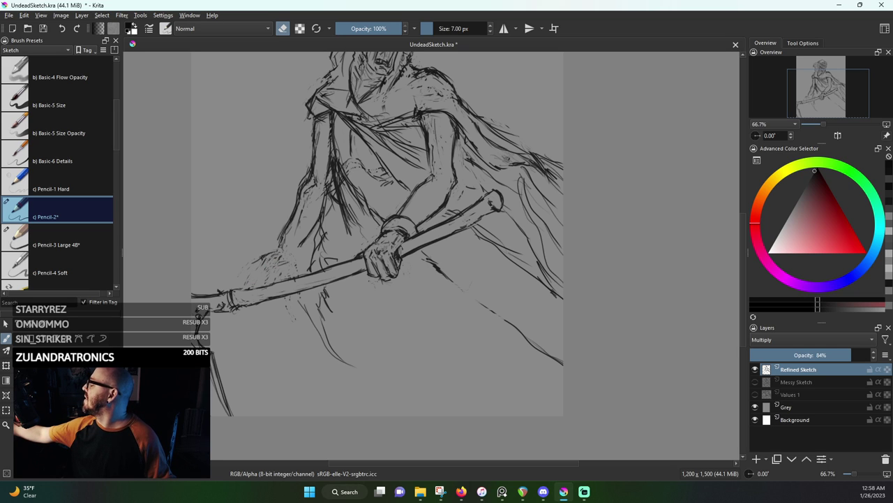
# Draw a band-shaped cuff around the wrist at the end of the far forearm
pyautogui.press('e')
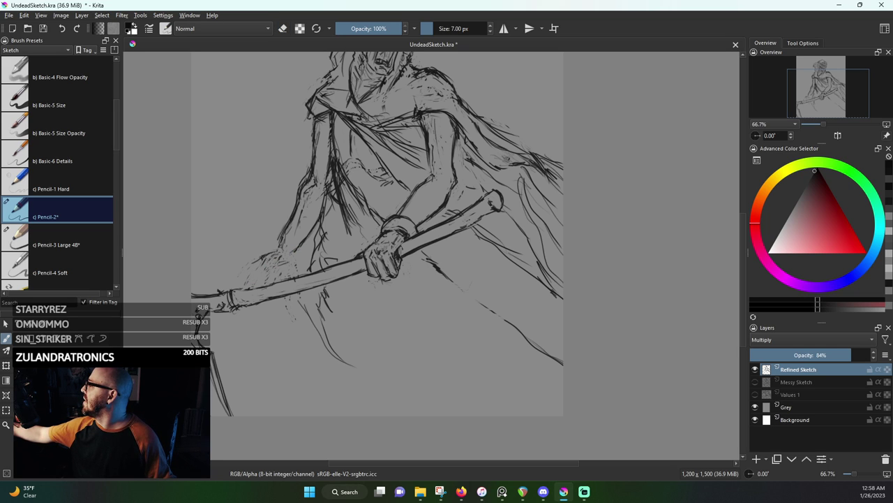
pyautogui.moveTo(282, 247); pyautogui.dragTo(296, 236)
pyautogui.moveTo(282, 242); pyautogui.dragTo(293, 235)
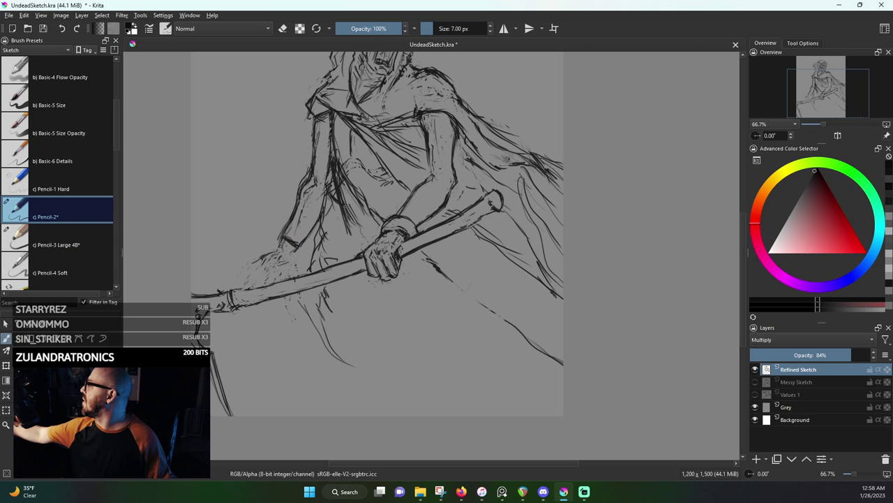
pyautogui.moveTo(273, 244); pyautogui.dragTo(280, 233)
pyautogui.moveTo(273, 247)
pyautogui.mouseDown()
pyautogui.moveTo(279, 234)
pyautogui.moveTo(288, 249)
pyautogui.moveTo(300, 254)
pyautogui.moveTo(303, 245)
pyautogui.moveTo(294, 252)
pyautogui.mouseUp()
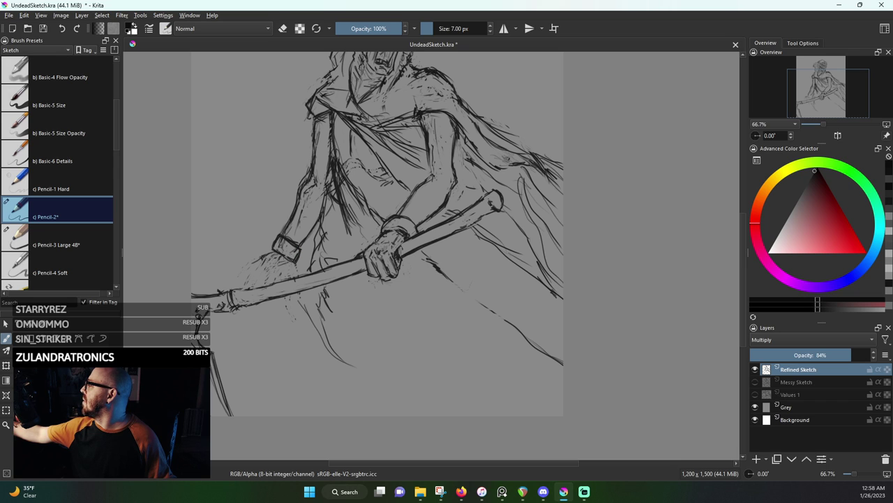
# Erase excess strokes along the far forearm and its wrist cuff, and undo the last erasure
pyautogui.press('e')
pyautogui.moveTo(280, 239); pyautogui.dragTo(286, 245)
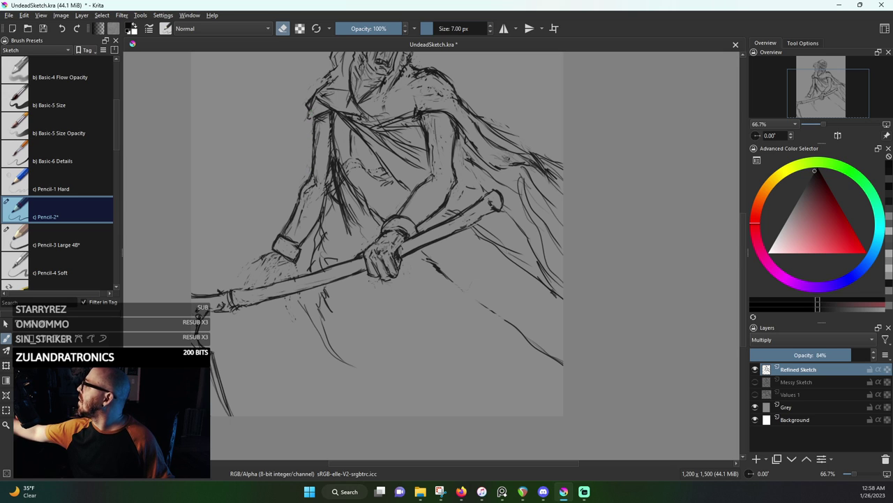
pyautogui.hotkey('ctrl', 'z')
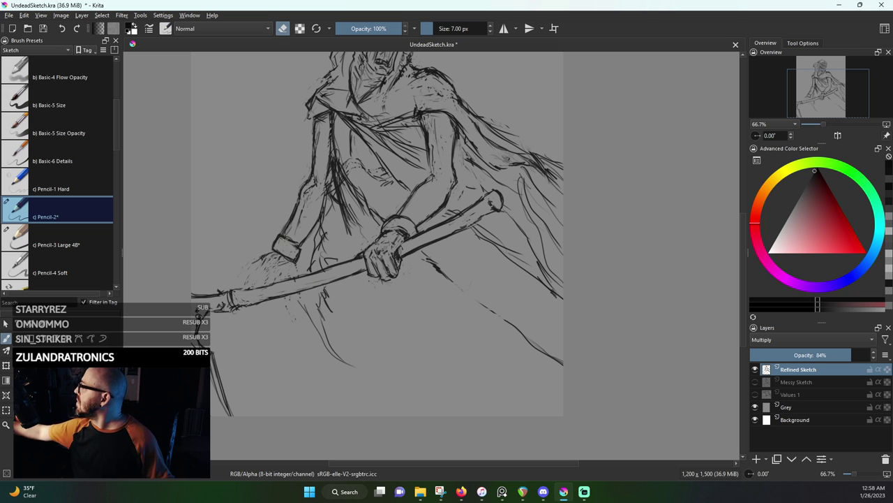
# Redraw the upper edge of the far wrist cuff and reinforce the torso and lower cloak lines
pyautogui.press('e')
pyautogui.moveTo(285, 239); pyautogui.dragTo(299, 247)
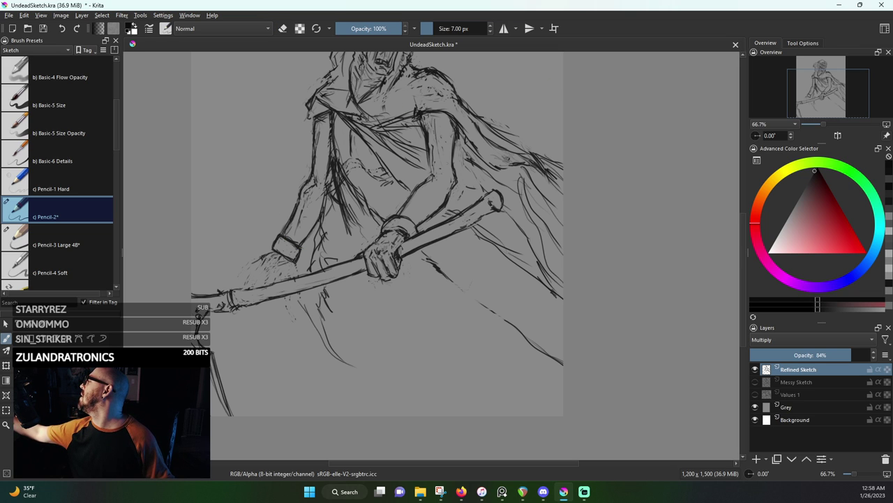
pyautogui.moveTo(440, 161); pyautogui.dragTo(406, 244)
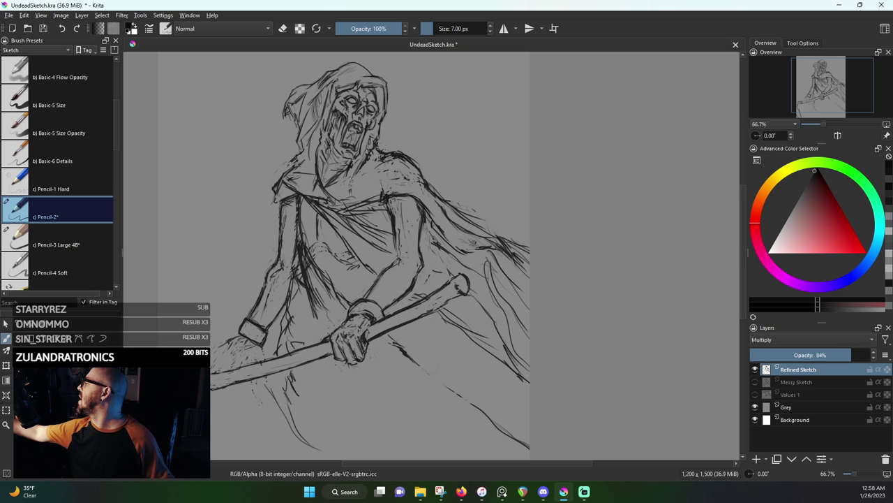
pyautogui.moveTo(312, 204); pyautogui.dragTo(373, 269)
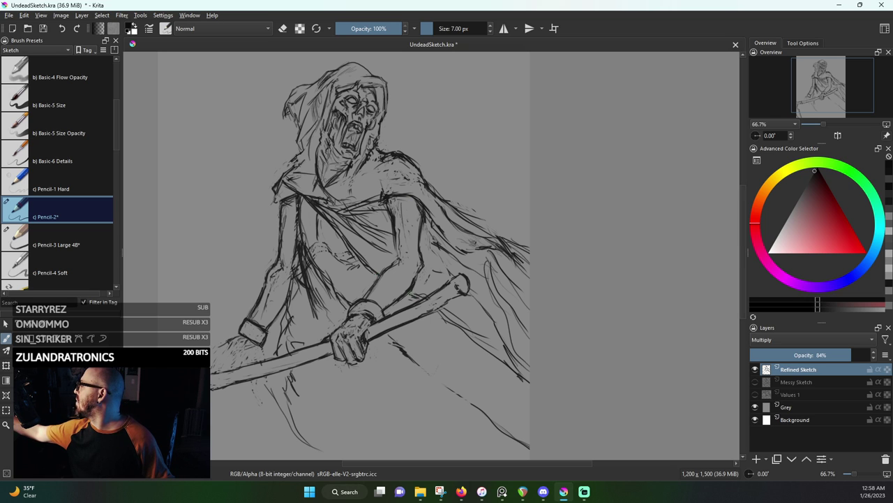
pyautogui.moveTo(440, 313); pyautogui.dragTo(517, 374)
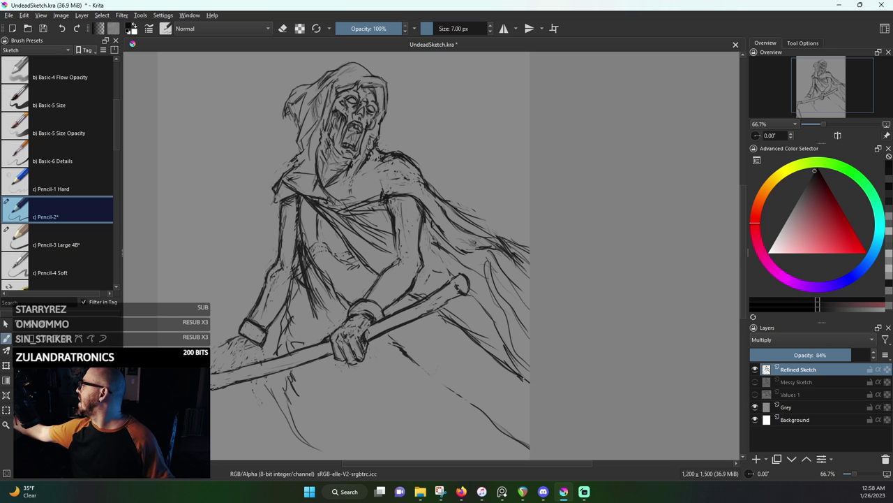
# Clean up stray lines in the trailing cloak above the end of the scythe shaft
pyautogui.press('e')
pyautogui.moveTo(492, 261); pyautogui.dragTo(484, 269)
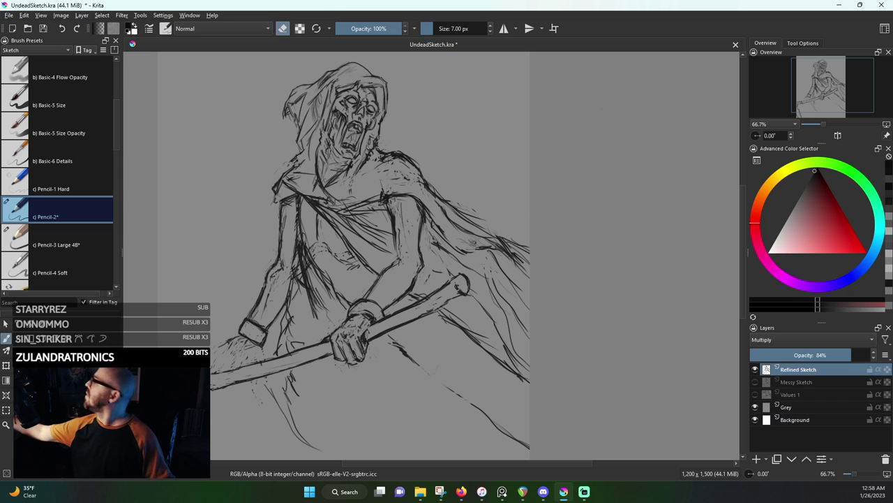
pyautogui.press('e')
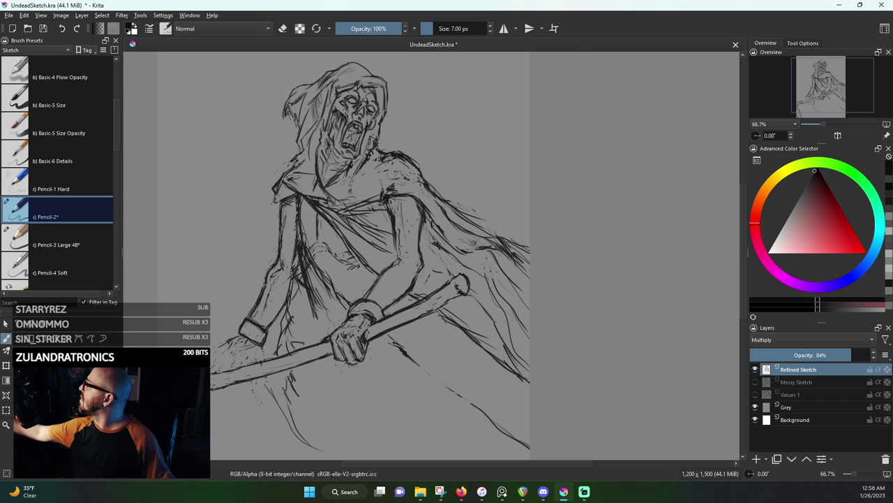
pyautogui.press('e')
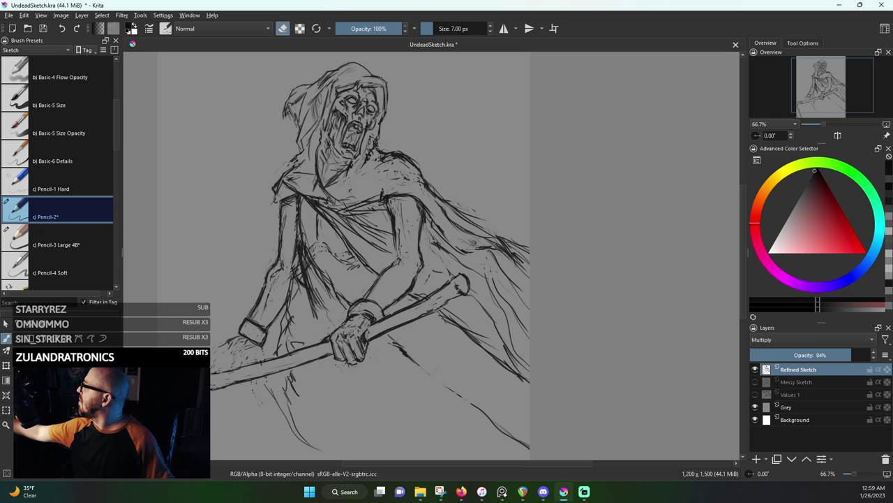
pyautogui.press('e')
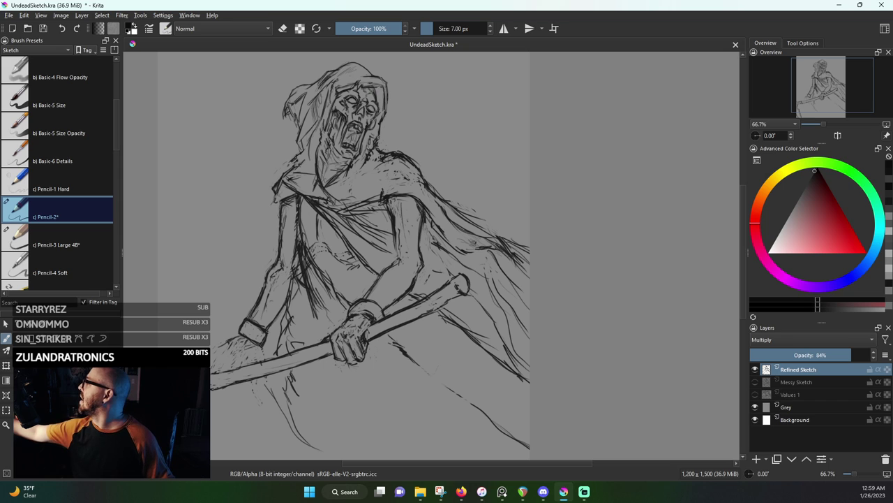
pyautogui.press('e')
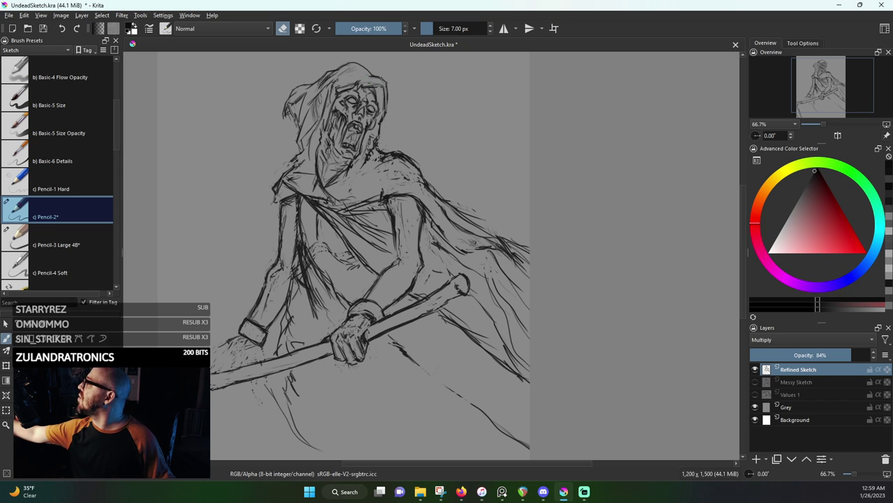
pyautogui.press('e')
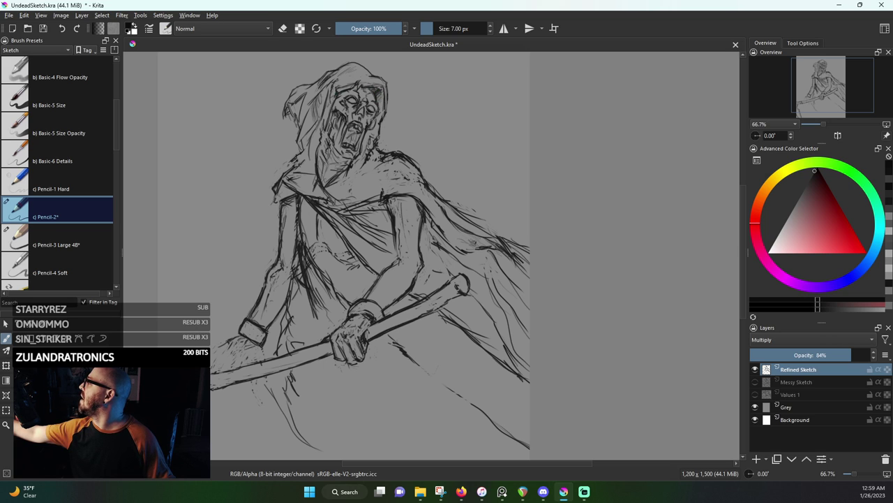
# Show the Values 1 layer under the refined lines, keeping the Messy Sketch layer hidden
pyautogui.click(755, 382)
pyautogui.click(754, 395)
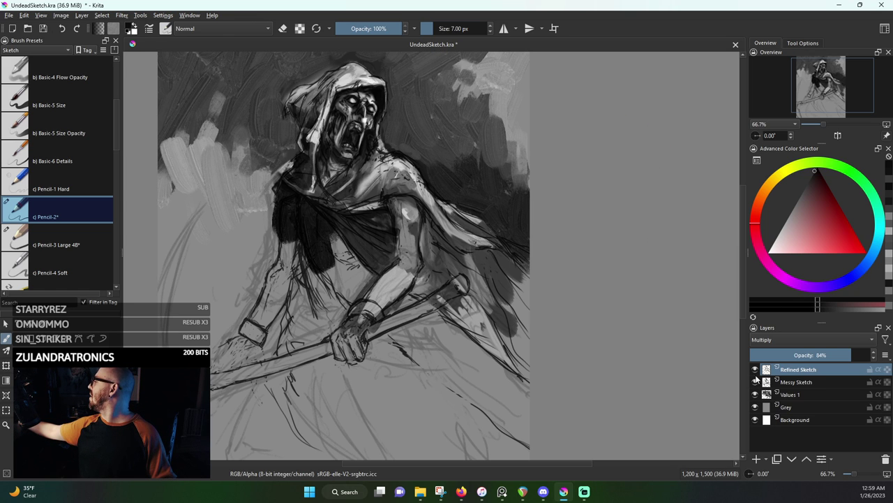
pyautogui.click(755, 382)
pyautogui.click(754, 382)
pyautogui.click(755, 382)
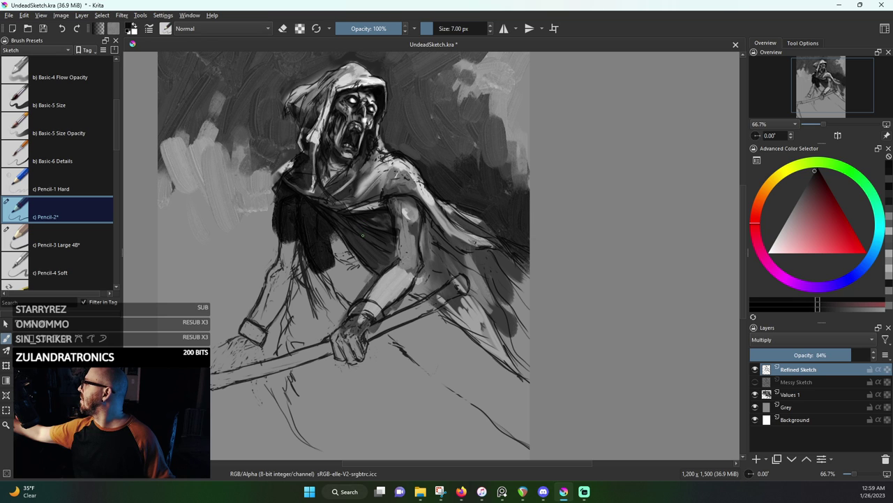
# Choose the Wet Bristles brush from the Paint presets and sample the dark tone of the torso
pyautogui.click(67, 48)
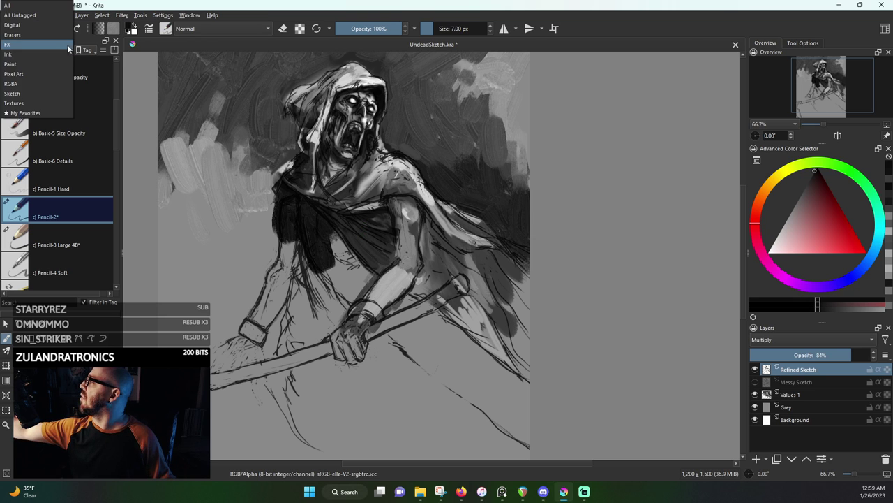
pyautogui.click(44, 83)
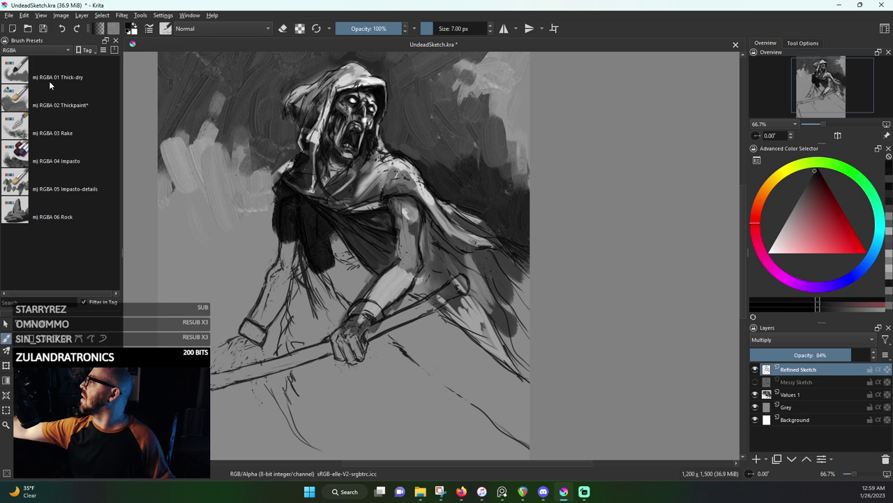
pyautogui.click(65, 49)
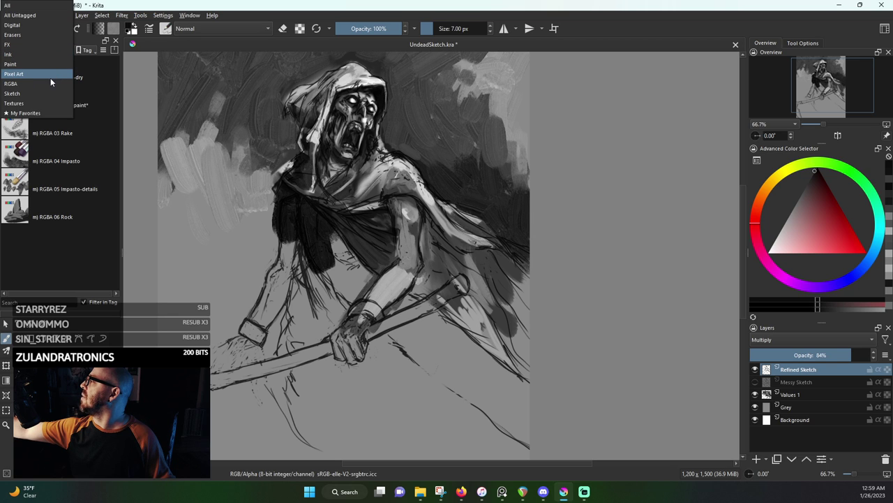
pyautogui.click(50, 64)
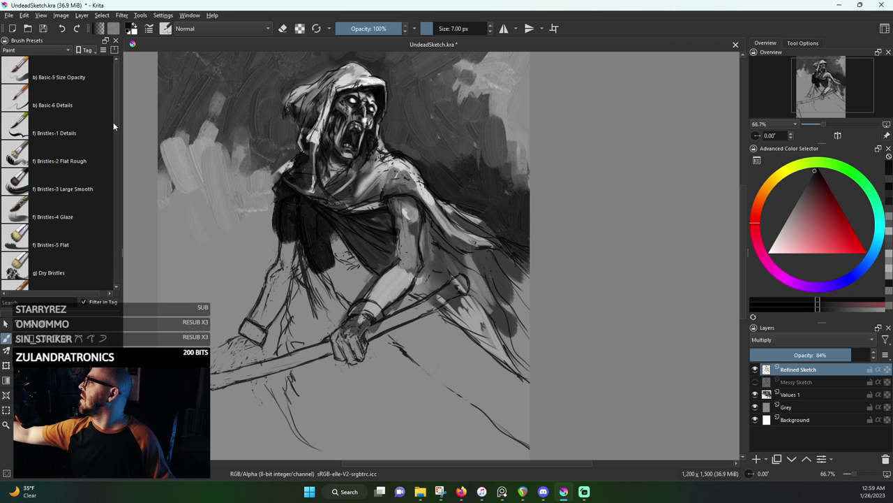
pyautogui.moveTo(115, 124); pyautogui.dragTo(116, 179)
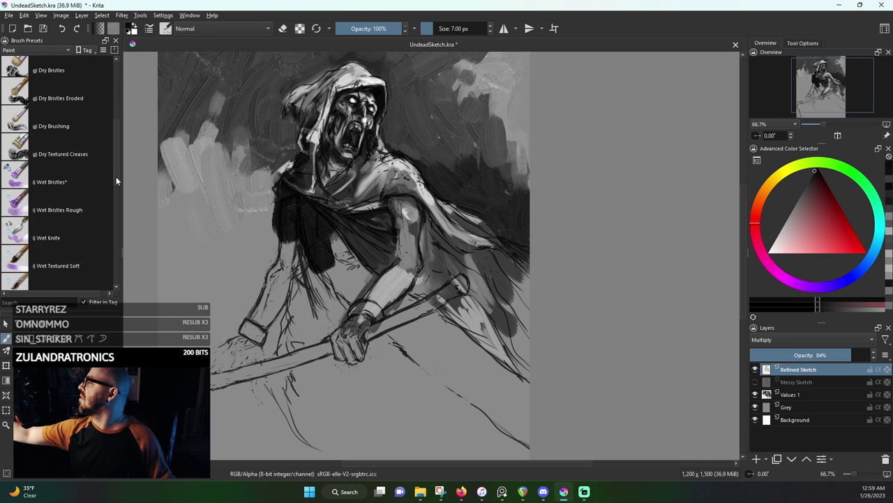
pyautogui.click(75, 172)
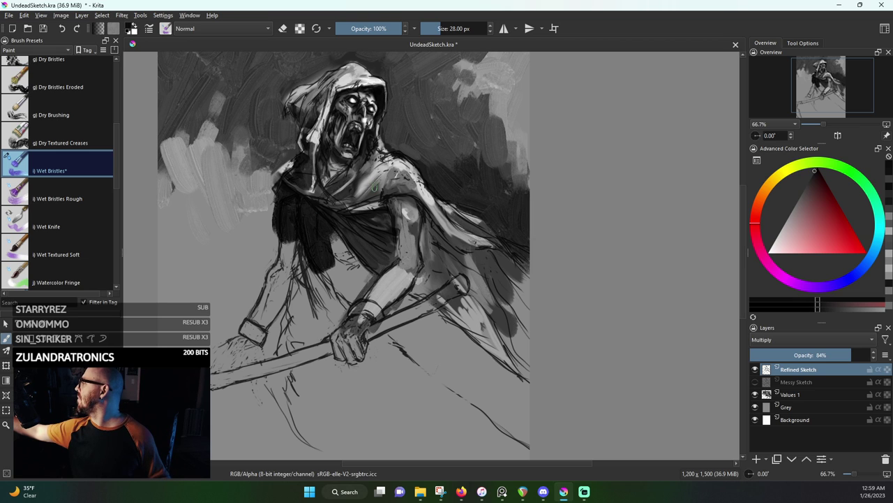
pyautogui.keyDown('ctrl'); pyautogui.click(352, 189); pyautogui.keyUp('ctrl')
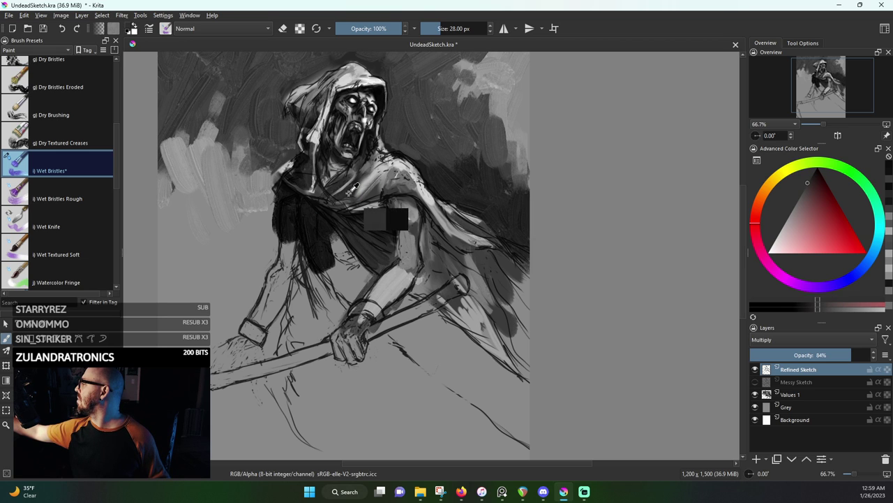
pyautogui.keyDown('ctrl'); pyautogui.click(325, 236); pyautogui.keyUp('ctrl')
# Try painting the lower torso dark on the Refined Sketch layer, and undo the strokes
pyautogui.moveTo(332, 245)
pyautogui.mouseDown()
pyautogui.moveTo(356, 266)
pyautogui.moveTo(338, 253)
pyautogui.moveTo(338, 267)
pyautogui.moveTo(359, 281)
pyautogui.moveTo(354, 254)
pyautogui.moveTo(367, 277)
pyautogui.moveTo(348, 295)
pyautogui.moveTo(348, 282)
pyautogui.moveTo(322, 260)
pyautogui.moveTo(338, 285)
pyautogui.moveTo(331, 296)
pyautogui.moveTo(302, 256)
pyautogui.moveTo(320, 301)
pyautogui.moveTo(322, 275)
pyautogui.moveTo(341, 298)
pyautogui.mouseUp()
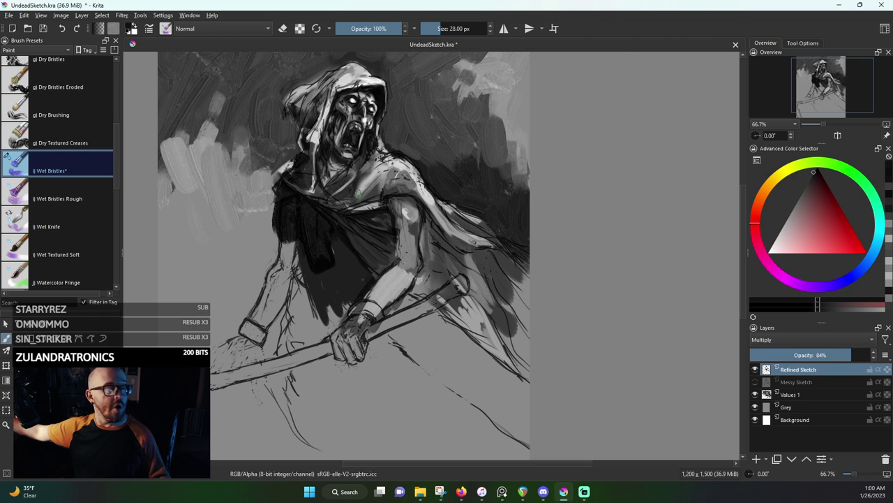
pyautogui.hotkey('ctrl', 'z')
pyautogui.hotkey('ctrl', 'z')
pyautogui.hotkey('ctrl', 'z')
pyautogui.hotkey('ctrl', 'z')
pyautogui.hotkey('ctrl', 'z')
pyautogui.hotkey('ctrl', 'z')
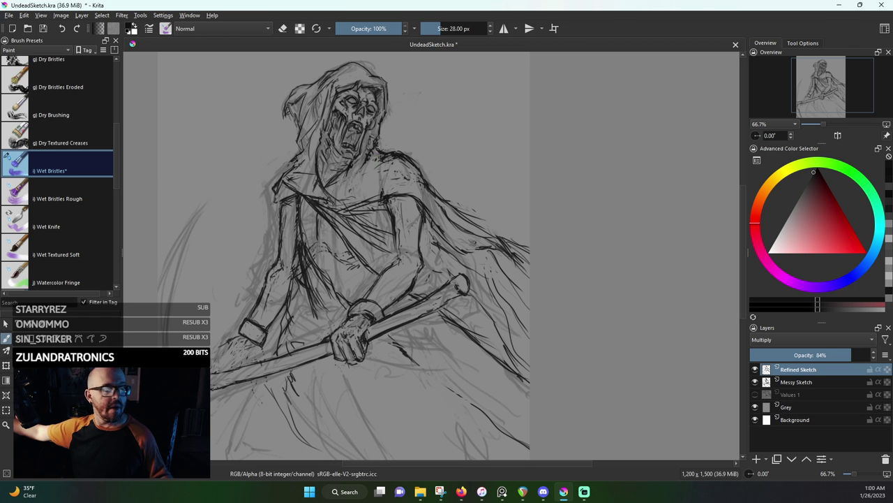
pyautogui.hotkey('ctrl', 'shift', 'z')
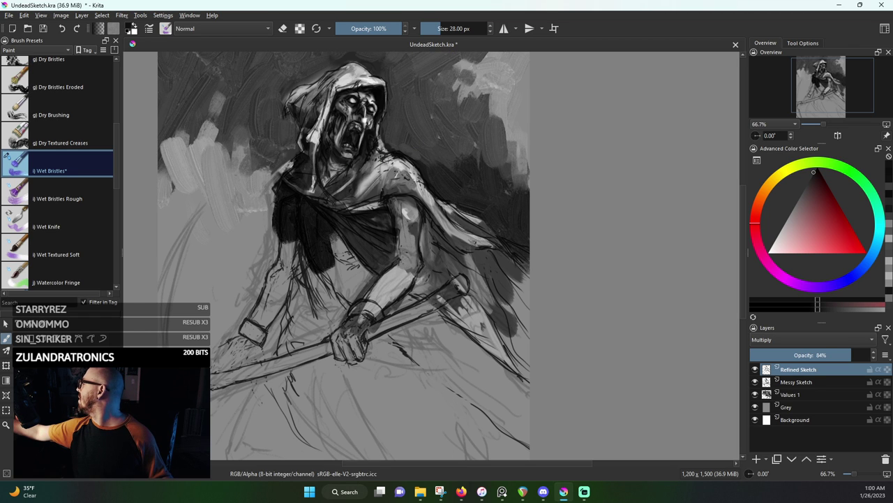
pyautogui.click(755, 382)
pyautogui.moveTo(332, 243); pyautogui.dragTo(355, 293)
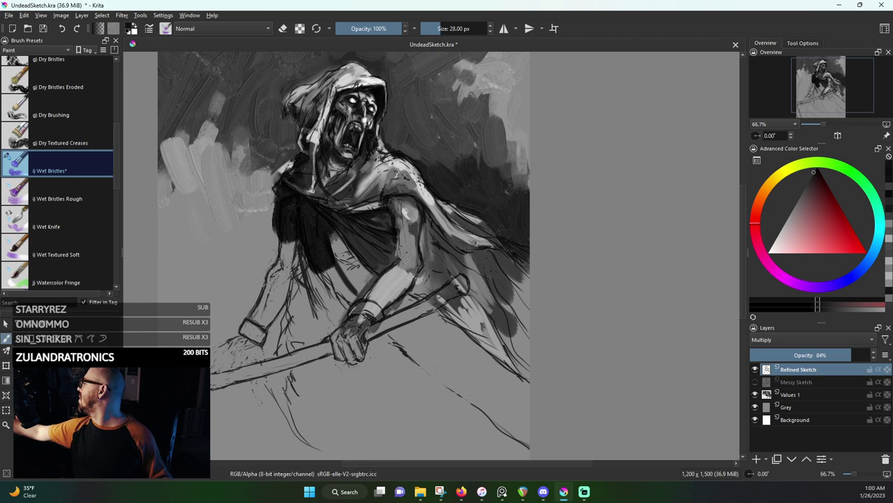
pyautogui.hotkey('ctrl', 'z')
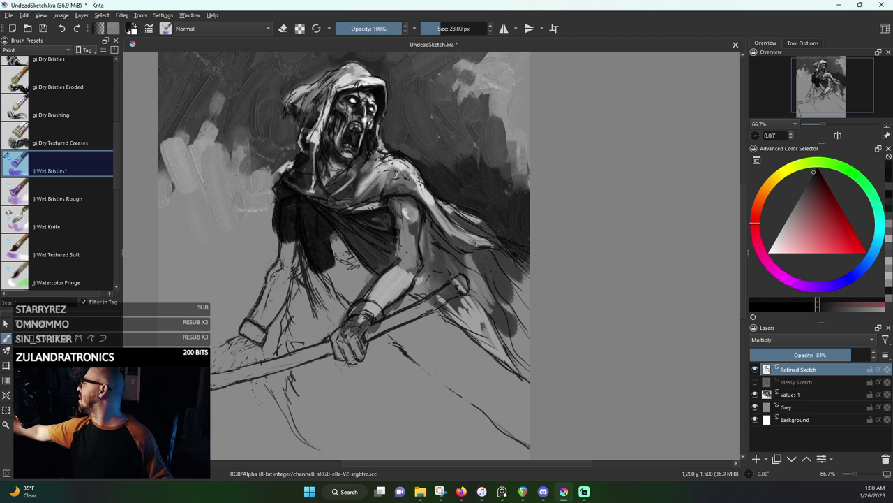
# Fill the unpainted lower torso between the arms with the dark tone on the Values 1 layer
pyautogui.click(804, 395)
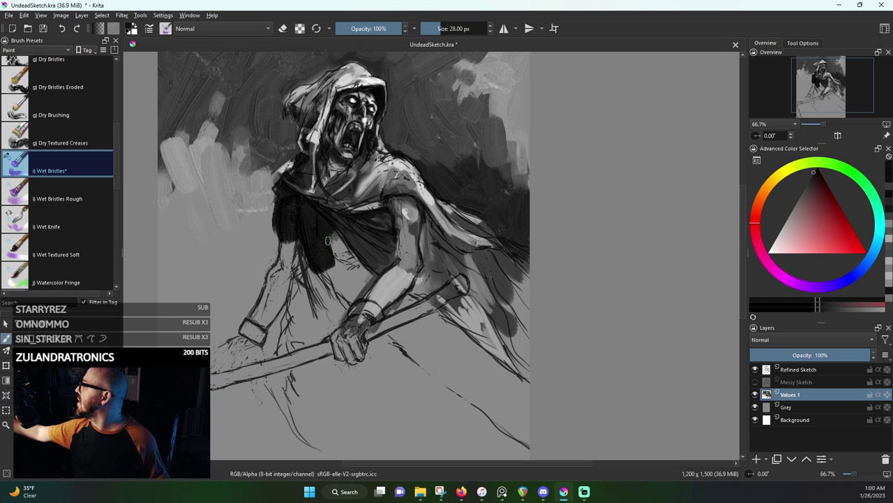
pyautogui.moveTo(329, 241)
pyautogui.mouseDown()
pyautogui.moveTo(363, 292)
pyautogui.moveTo(371, 286)
pyautogui.moveTo(363, 274)
pyautogui.moveTo(360, 293)
pyautogui.moveTo(342, 290)
pyautogui.moveTo(346, 296)
pyautogui.moveTo(332, 282)
pyautogui.moveTo(343, 295)
pyautogui.moveTo(356, 267)
pyautogui.mouseUp()
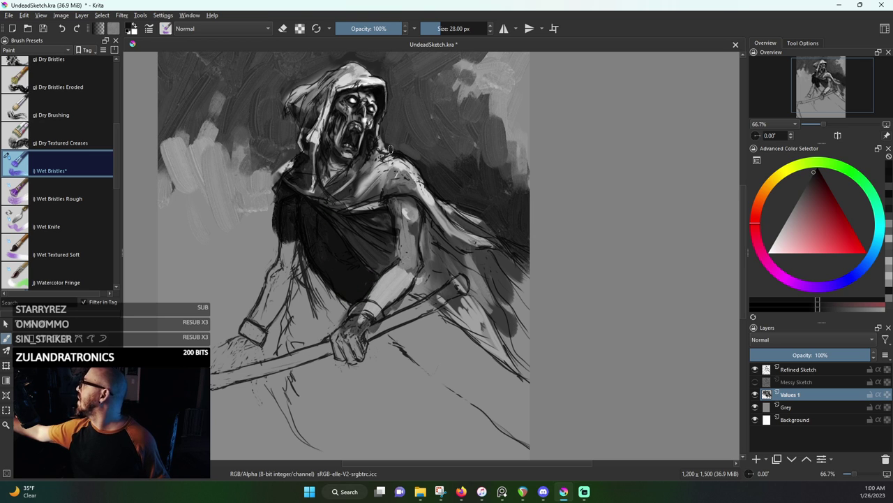
# Paint the cloak's collar fold and the neck with grey tones sampled from the surrounding cloth and skin
pyautogui.keyDown('ctrl'); pyautogui.click(376, 214); pyautogui.keyUp('ctrl')
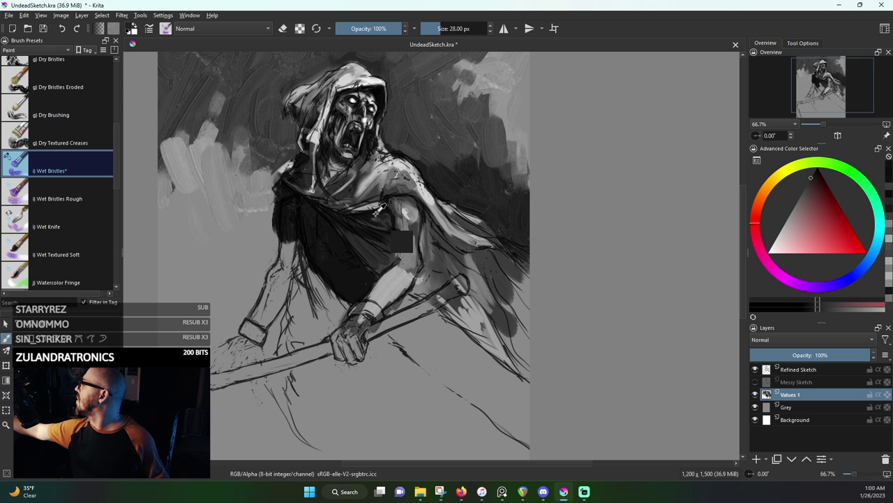
pyautogui.keyDown('ctrl'); pyautogui.click(360, 187); pyautogui.keyUp('ctrl')
pyautogui.moveTo(361, 189); pyautogui.dragTo(341, 203)
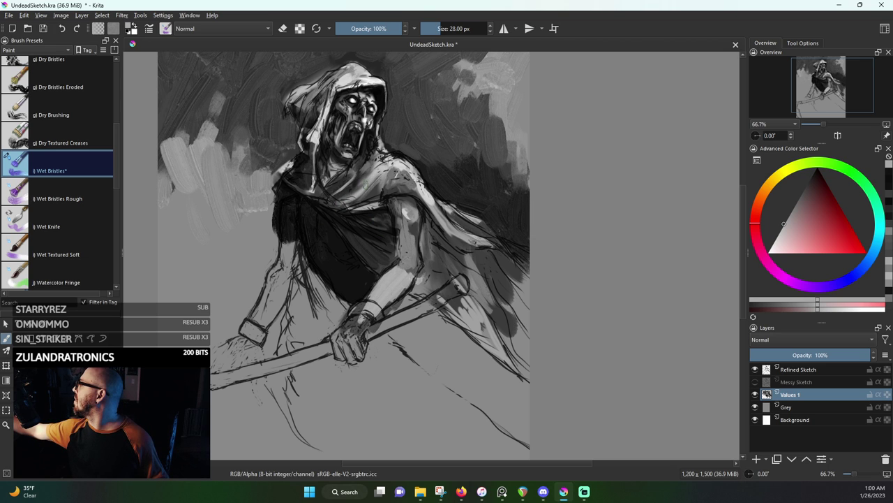
pyautogui.keyDown('ctrl'); pyautogui.click(339, 189); pyautogui.keyUp('ctrl')
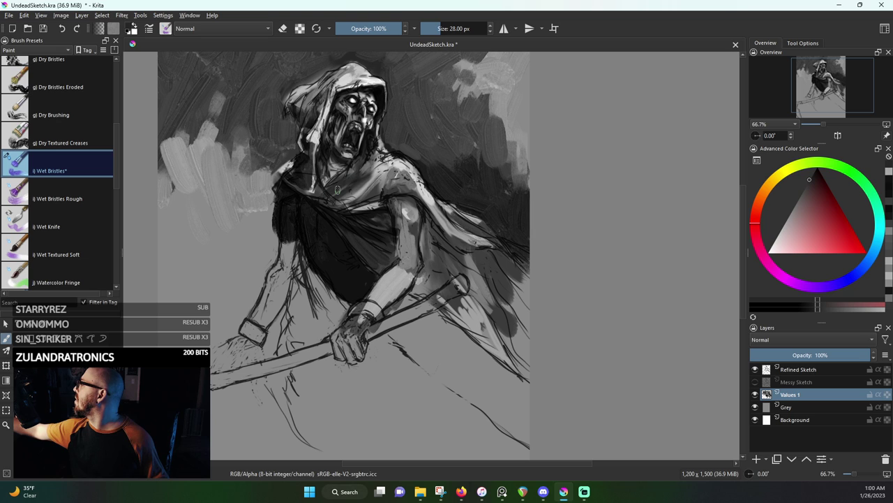
pyautogui.keyDown('ctrl'); pyautogui.click(337, 166); pyautogui.keyUp('ctrl')
pyautogui.moveTo(339, 164)
pyautogui.mouseDown()
pyautogui.moveTo(325, 183)
pyautogui.moveTo(331, 176)
pyautogui.mouseUp()
# Deepen the shadow inside the hood beside the jaw using a sampled dark tone
pyautogui.keyDown('ctrl'); pyautogui.click(328, 157); pyautogui.keyUp('ctrl')
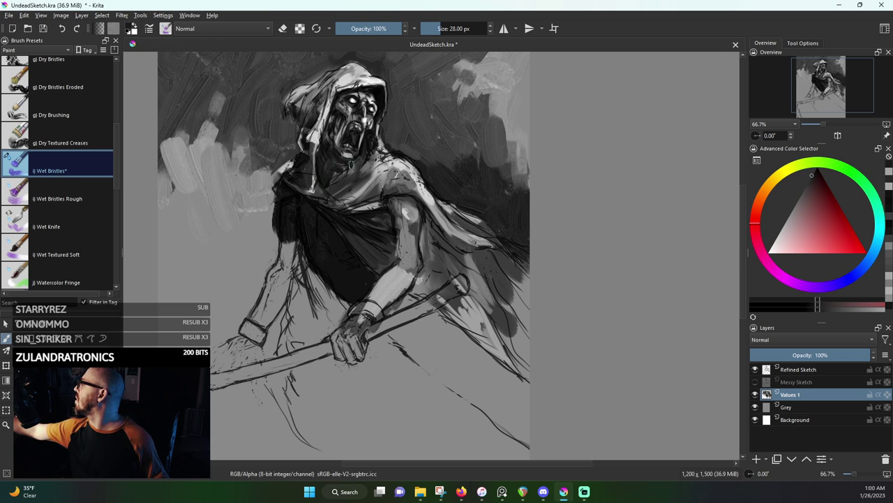
pyautogui.keyDown('ctrl'); pyautogui.click(384, 91); pyautogui.keyUp('ctrl')
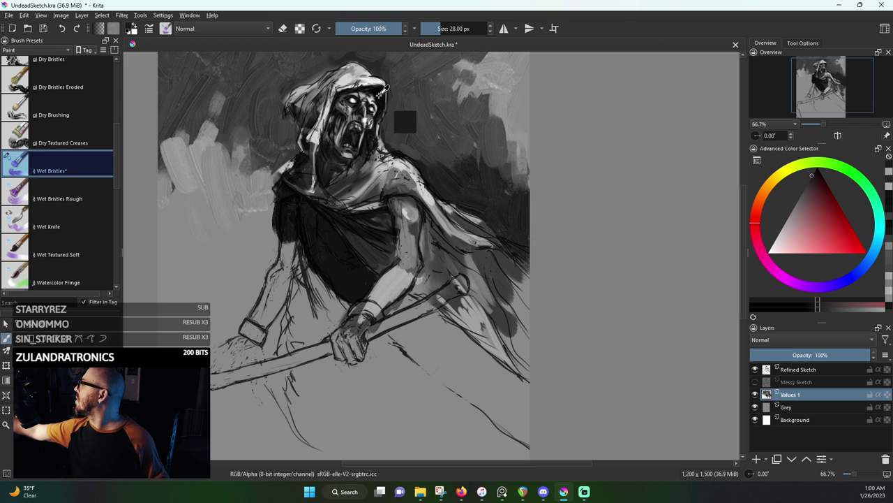
pyautogui.moveTo(328, 146); pyautogui.dragTo(329, 163)
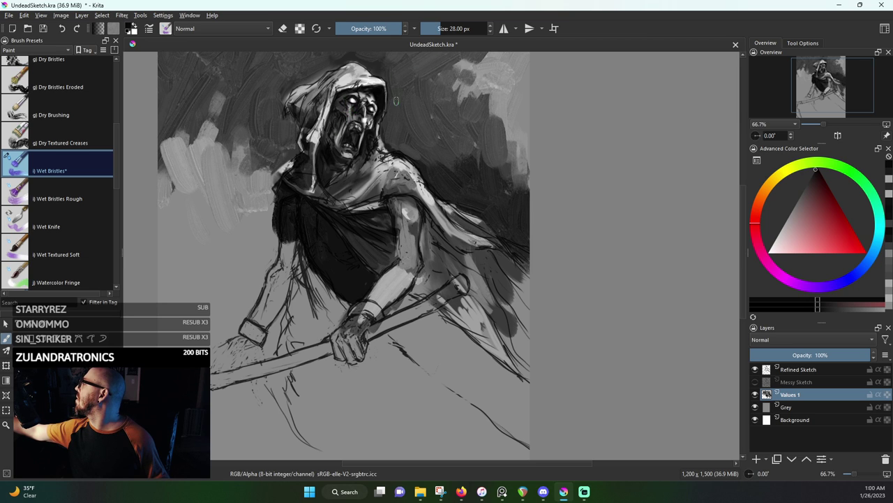
# Touch up the brow and the area around the eyes with tones sampled from the face and hood
pyautogui.press('ctrl')
pyautogui.moveTo(366, 91); pyautogui.dragTo(364, 94)
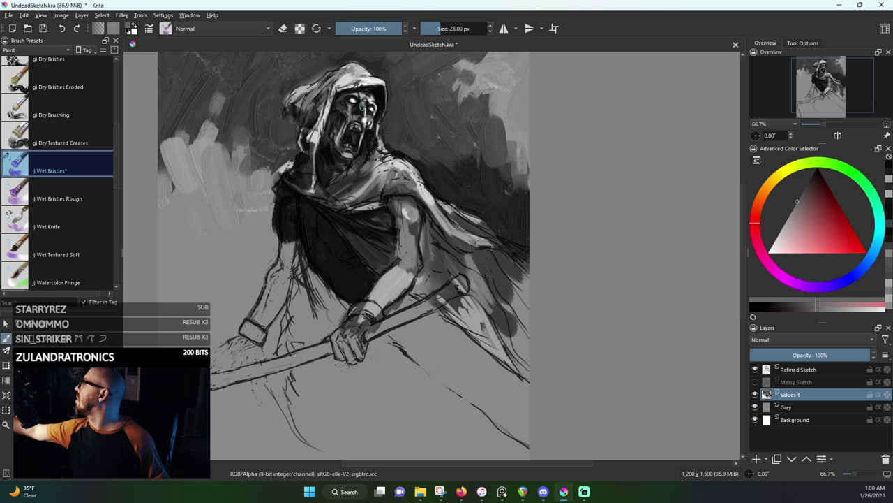
pyautogui.keyDown('ctrl'); pyautogui.click(350, 107); pyautogui.keyUp('ctrl')
pyautogui.click(352, 105)
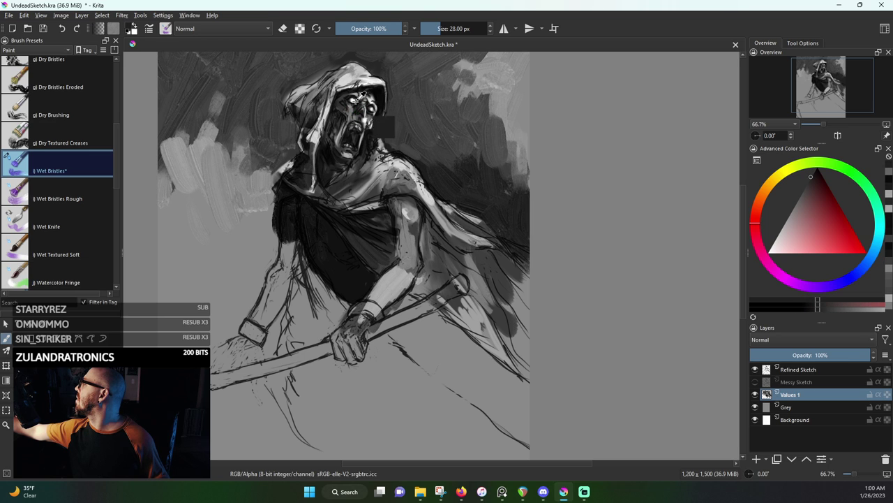
pyautogui.keyDown('ctrl'); pyautogui.click(376, 88); pyautogui.keyUp('ctrl')
pyautogui.click(363, 110)
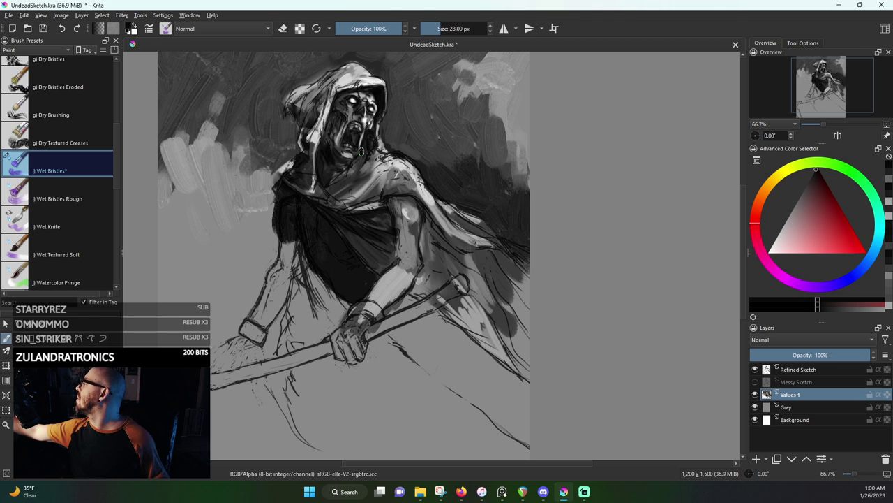
# Paint the bare torso's muscle forms over the dark base with a mid grey sampled from the cloak's folds
pyautogui.moveTo(455, 201); pyautogui.dragTo(469, 246)
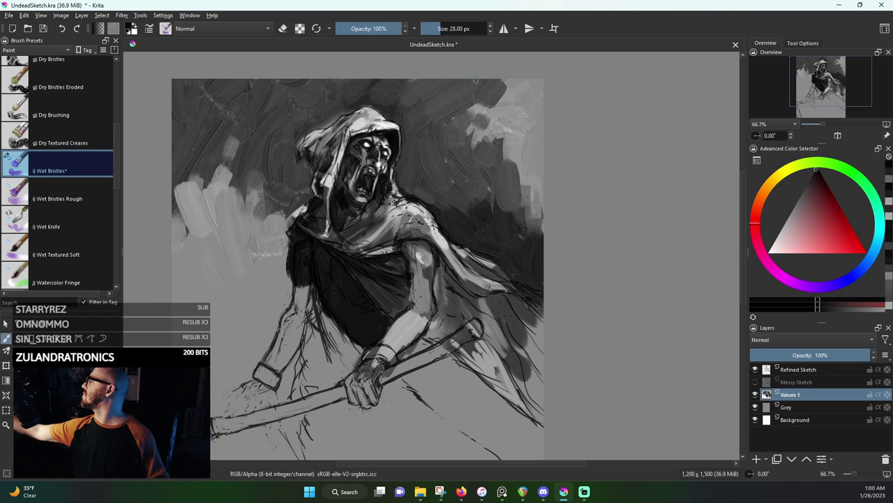
pyautogui.keyDown('ctrl'); pyautogui.click(381, 213); pyautogui.keyUp('ctrl')
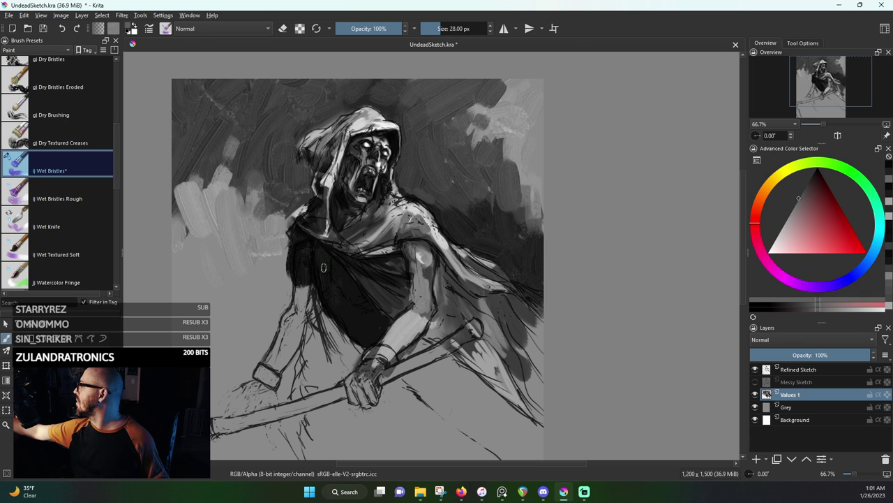
pyautogui.moveTo(319, 257); pyautogui.dragTo(326, 276)
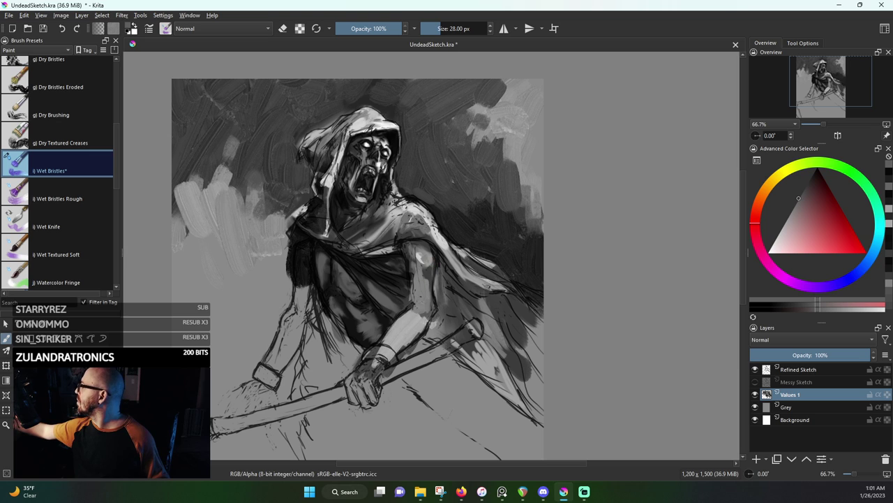
# Darken the wristband of the arm gripping the shaft and paint the forearm and upper arm with sampled mid and light greys
pyautogui.keyDown('ctrl'); pyautogui.click(373, 350); pyautogui.keyUp('ctrl')
pyautogui.moveTo(383, 351); pyautogui.dragTo(391, 359)
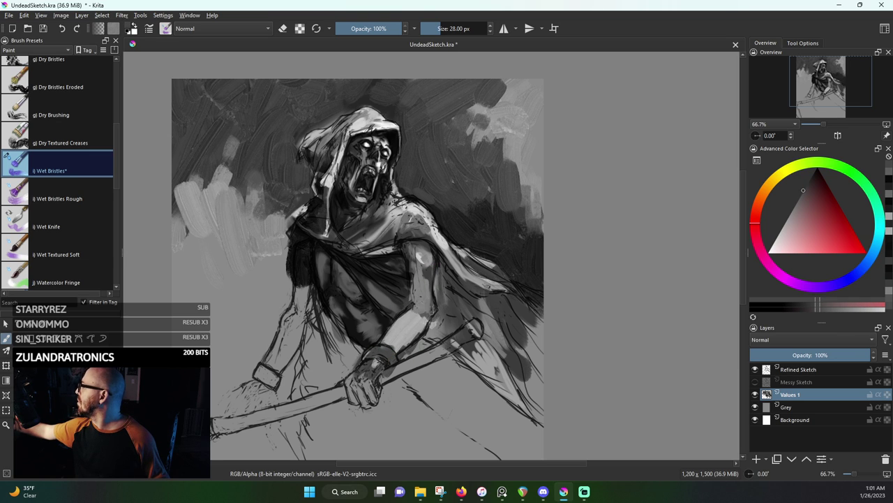
pyautogui.keyDown('ctrl'); pyautogui.click(407, 304); pyautogui.keyUp('ctrl')
pyautogui.moveTo(401, 327)
pyautogui.mouseDown()
pyautogui.moveTo(404, 344)
pyautogui.moveTo(421, 317)
pyautogui.mouseUp()
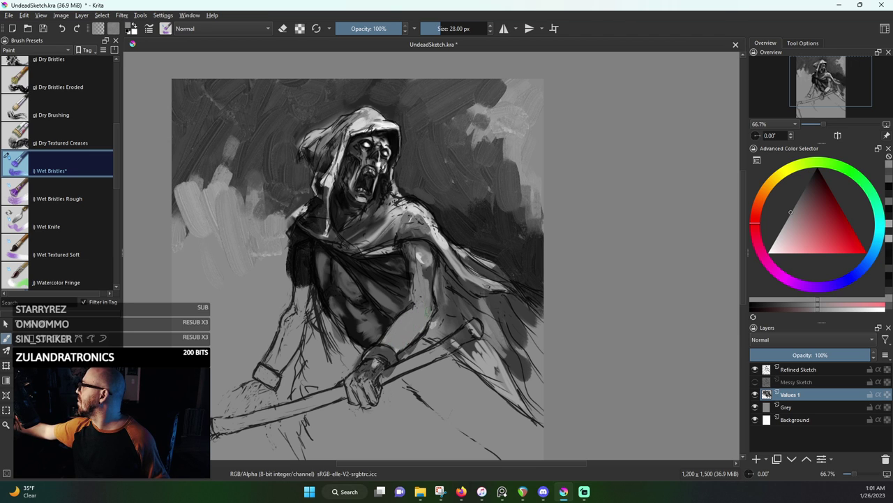
pyautogui.keyDown('ctrl'); pyautogui.click(430, 264); pyautogui.keyUp('ctrl')
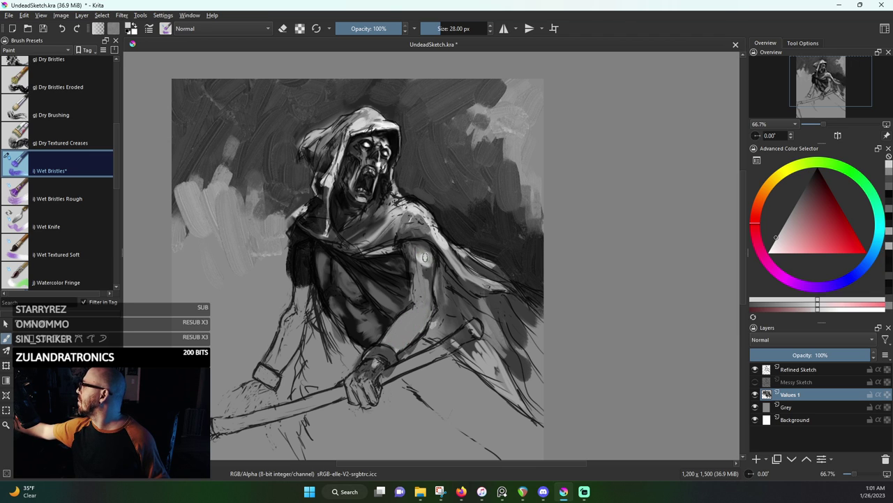
pyautogui.moveTo(424, 258)
pyautogui.mouseDown()
pyautogui.moveTo(419, 302)
pyautogui.moveTo(414, 246)
pyautogui.moveTo(424, 249)
pyautogui.moveTo(404, 241)
pyautogui.moveTo(442, 271)
pyautogui.moveTo(439, 293)
pyautogui.moveTo(442, 274)
pyautogui.moveTo(477, 305)
pyautogui.moveTo(453, 283)
pyautogui.moveTo(503, 300)
pyautogui.moveTo(494, 294)
pyautogui.moveTo(545, 342)
pyautogui.moveTo(481, 299)
pyautogui.mouseUp()
# Paint the scythe shaft between the gripping hand and its end with dark tones and cap the end in light grey
pyautogui.keyDown('ctrl'); pyautogui.click(406, 241); pyautogui.keyUp('ctrl')
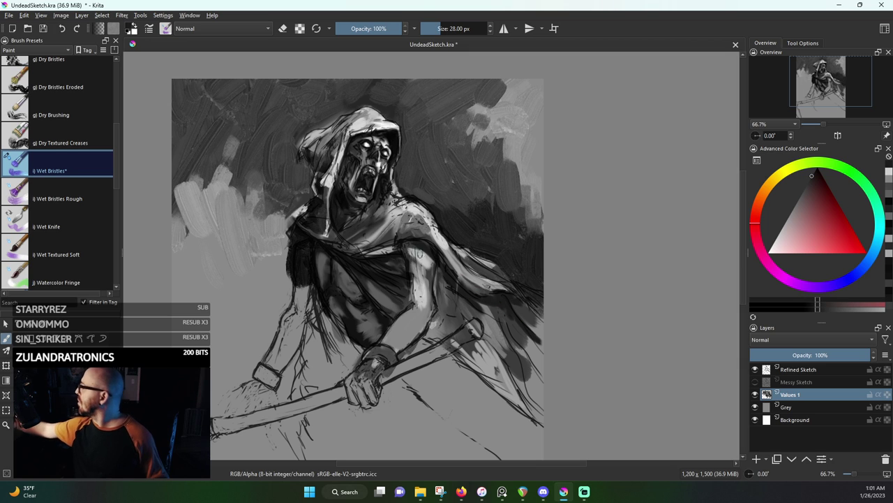
pyautogui.moveTo(436, 353)
pyautogui.mouseDown()
pyautogui.moveTo(376, 375)
pyautogui.moveTo(456, 344)
pyautogui.moveTo(377, 379)
pyautogui.moveTo(480, 328)
pyautogui.mouseUp()
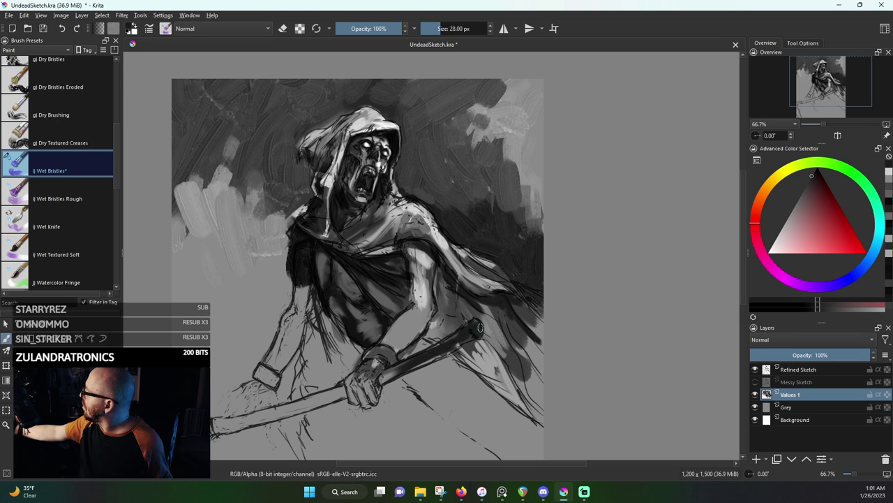
pyautogui.keyDown('ctrl'); pyautogui.click(465, 275); pyautogui.keyUp('ctrl')
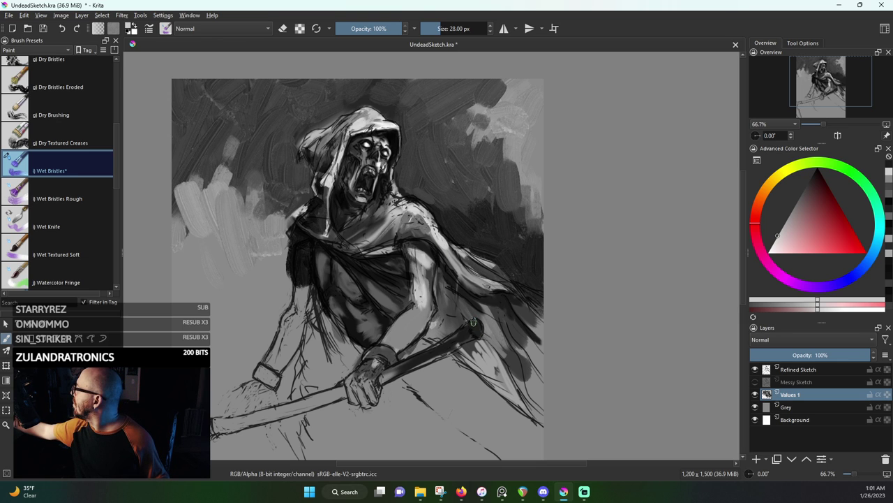
pyautogui.moveTo(473, 322); pyautogui.dragTo(476, 323)
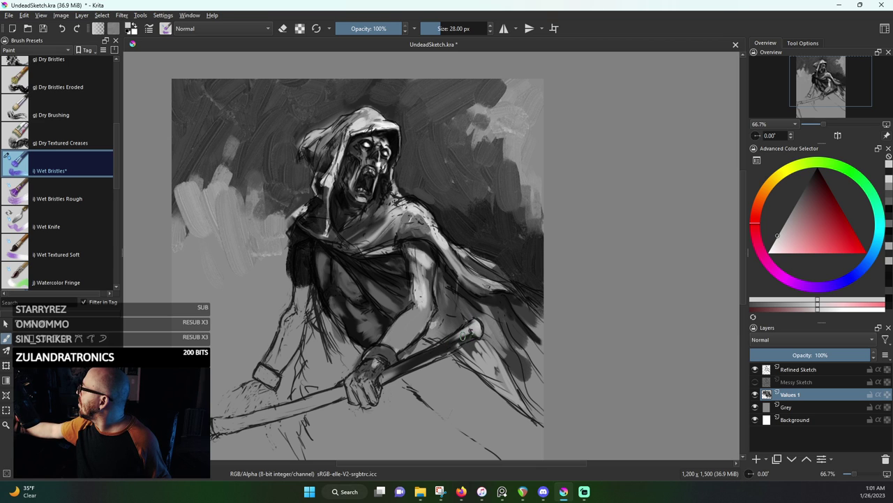
pyautogui.keyDown('ctrl'); pyautogui.click(450, 346); pyautogui.keyUp('ctrl')
pyautogui.moveTo(451, 347)
pyautogui.mouseDown()
pyautogui.moveTo(382, 381)
pyautogui.moveTo(407, 359)
pyautogui.moveTo(369, 355)
pyautogui.moveTo(390, 356)
pyautogui.mouseUp()
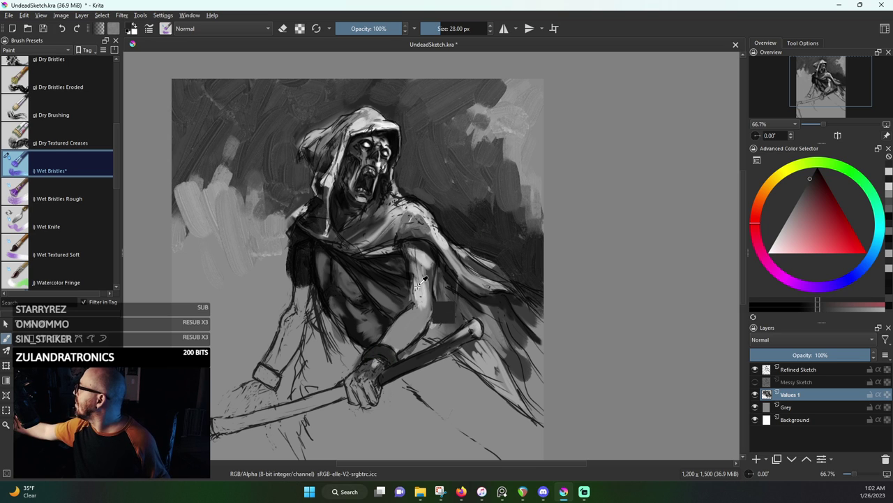
# Rework the gripping arm's wristband and shade the forearm up to the elbow with sampled greys
pyautogui.keyDown('ctrl'); pyautogui.click(444, 312); pyautogui.keyUp('ctrl')
pyautogui.moveTo(392, 358); pyautogui.dragTo(378, 350)
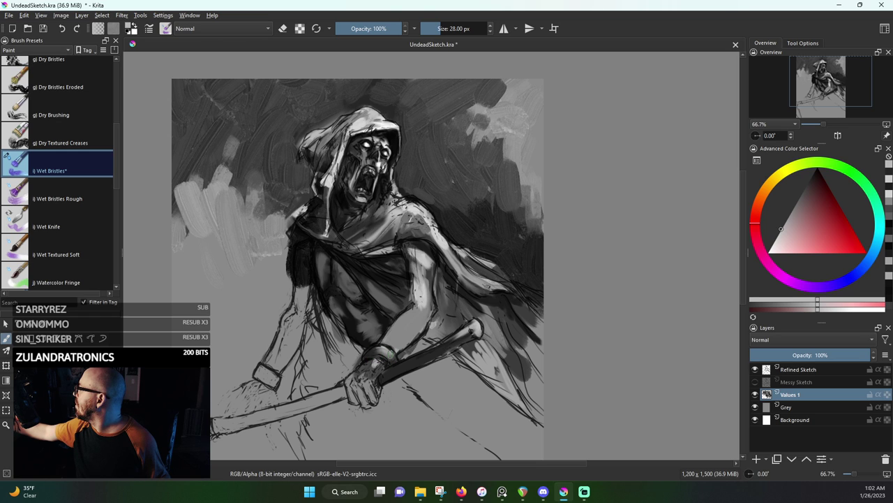
pyautogui.keyDown('ctrl'); pyautogui.click(408, 301); pyautogui.keyUp('ctrl')
pyautogui.moveTo(397, 343)
pyautogui.mouseDown()
pyautogui.moveTo(429, 320)
pyautogui.moveTo(416, 318)
pyautogui.mouseUp()
pyautogui.moveTo(382, 340)
pyautogui.mouseDown()
pyautogui.moveTo(414, 307)
pyautogui.moveTo(416, 284)
pyautogui.moveTo(413, 303)
pyautogui.mouseUp()
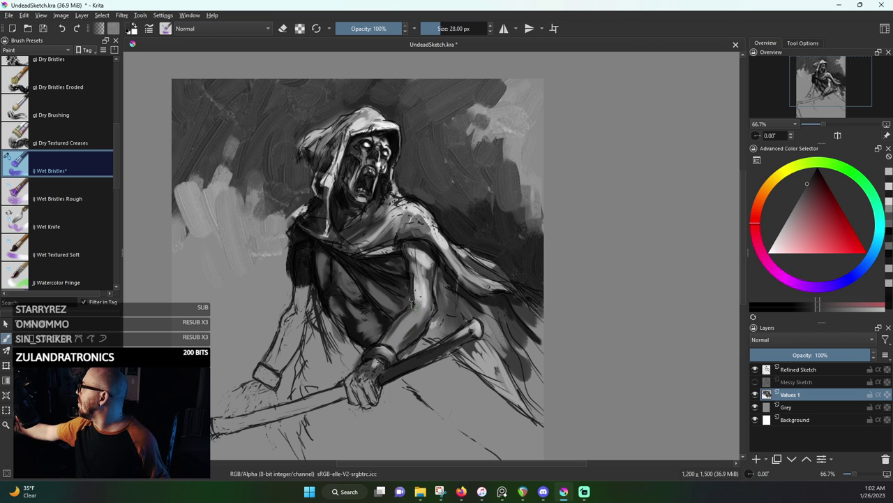
# Add light highlights along the gripping arm from the upper arm to the wristband using sampled skin tones
pyautogui.keyDown('ctrl'); pyautogui.click(413, 257); pyautogui.keyUp('ctrl')
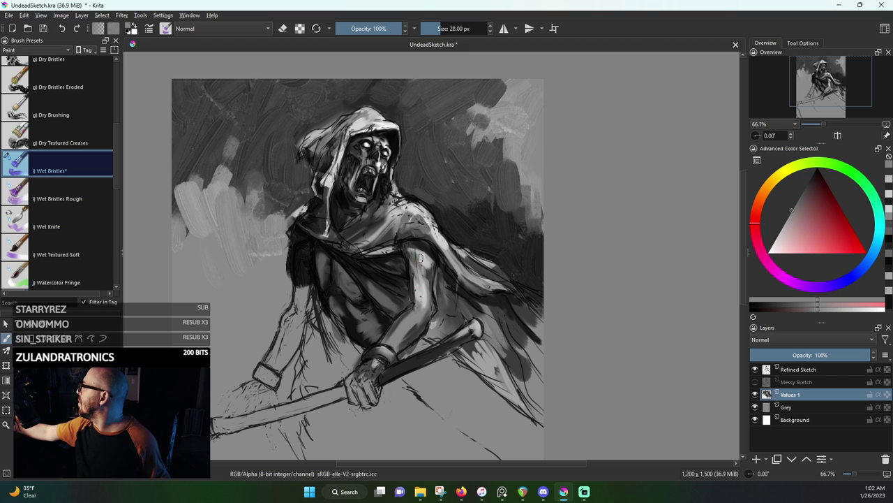
pyautogui.keyDown('ctrl'); pyautogui.click(428, 272); pyautogui.keyUp('ctrl')
pyautogui.moveTo(431, 273)
pyautogui.mouseDown()
pyautogui.moveTo(414, 331)
pyautogui.moveTo(378, 353)
pyautogui.moveTo(389, 348)
pyautogui.mouseUp()
pyautogui.keyDown('ctrl'); pyautogui.click(417, 331); pyautogui.keyUp('ctrl')
pyautogui.keyDown('ctrl'); pyautogui.click(416, 323); pyautogui.keyUp('ctrl')
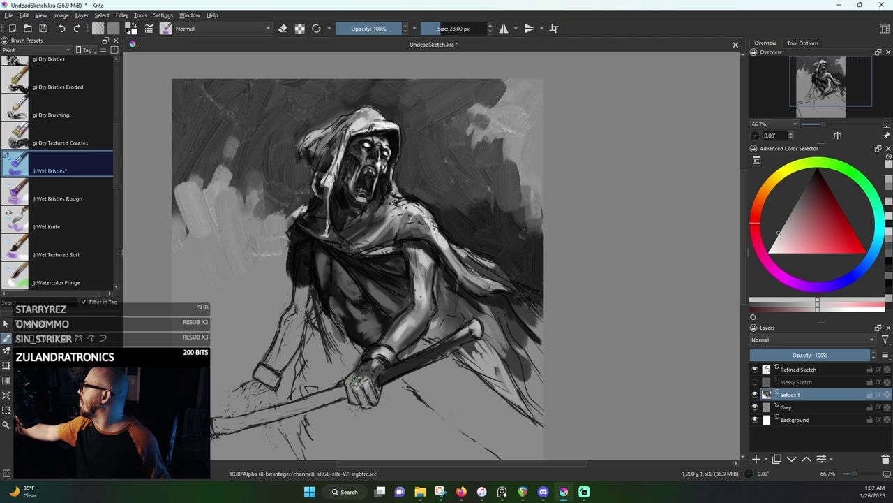
# Paint the scythe shaft on both sides of the gripping hand with a medium-dark grey sampled from the cloak
pyautogui.keyDown('ctrl'); pyautogui.click(450, 299); pyautogui.keyUp('ctrl')
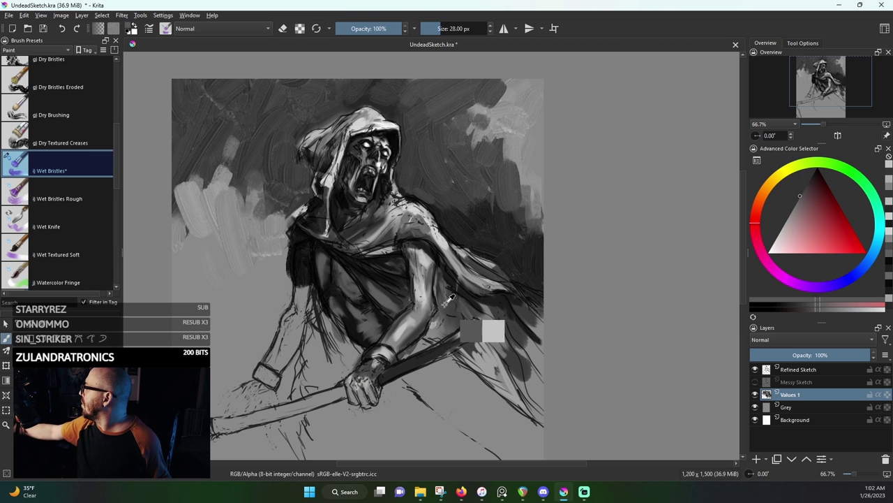
pyautogui.moveTo(439, 347); pyautogui.dragTo(406, 372)
pyautogui.moveTo(462, 335)
pyautogui.mouseDown()
pyautogui.moveTo(424, 363)
pyautogui.moveTo(470, 332)
pyautogui.moveTo(397, 367)
pyautogui.mouseUp()
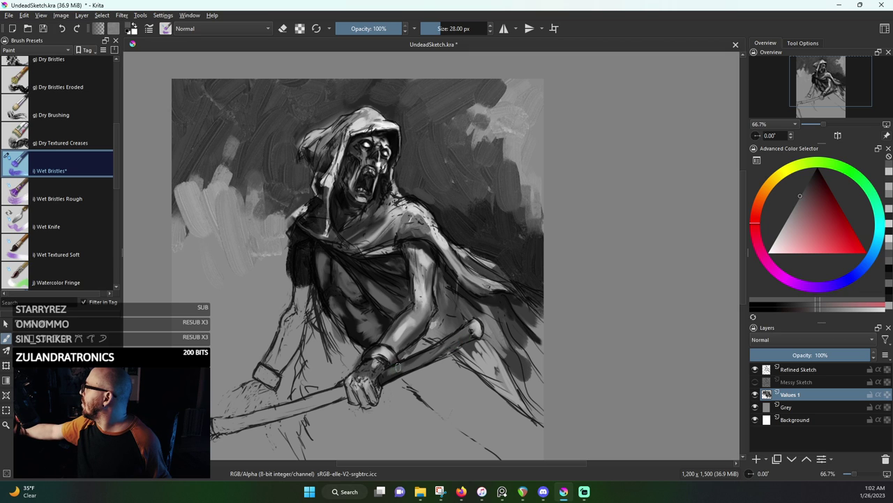
pyautogui.moveTo(338, 391)
pyautogui.mouseDown()
pyautogui.moveTo(245, 427)
pyautogui.moveTo(215, 425)
pyautogui.moveTo(321, 402)
pyautogui.mouseUp()
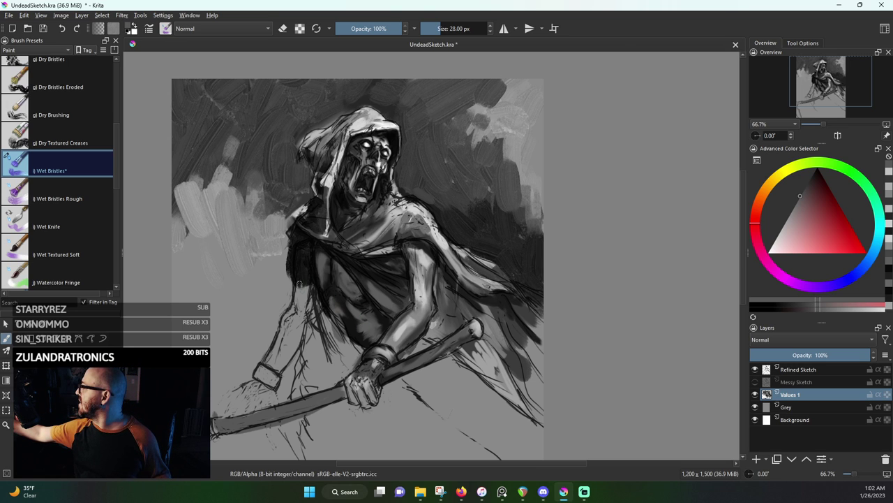
pyautogui.press('ctrl')
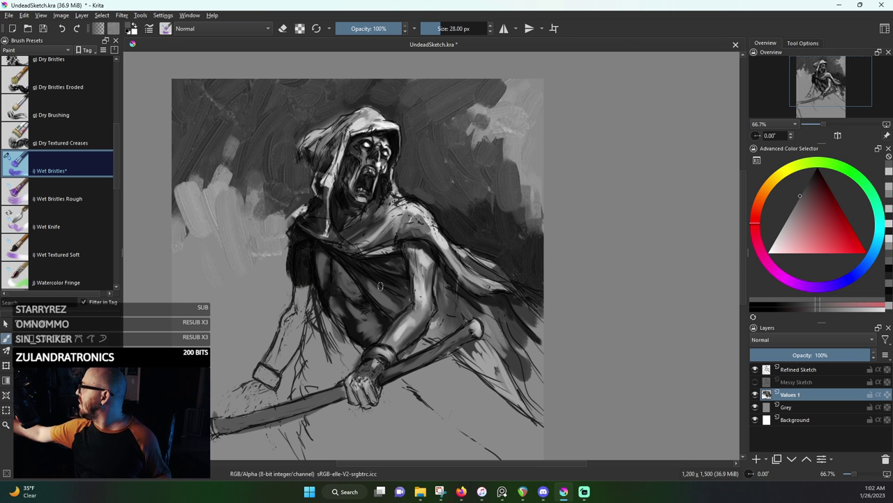
# Fill the outstretched arm's forearm with a sampled light grey and its wristband with a darker grey
pyautogui.press('ctrl')
pyautogui.keyDown('ctrl'); pyautogui.click(395, 338); pyautogui.keyUp('ctrl')
pyautogui.moveTo(392, 336); pyautogui.dragTo(399, 338)
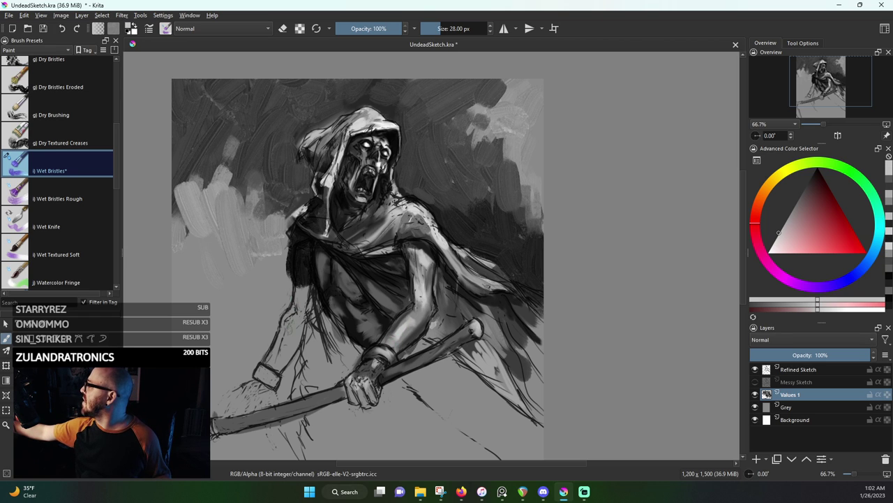
pyautogui.moveTo(290, 328)
pyautogui.mouseDown()
pyautogui.moveTo(281, 359)
pyautogui.moveTo(297, 324)
pyautogui.moveTo(258, 380)
pyautogui.moveTo(273, 381)
pyautogui.moveTo(272, 371)
pyautogui.mouseUp()
pyautogui.keyDown('ctrl'); pyautogui.click(377, 354); pyautogui.keyUp('ctrl')
pyautogui.keyDown('ctrl'); pyautogui.click(410, 324); pyautogui.keyUp('ctrl')
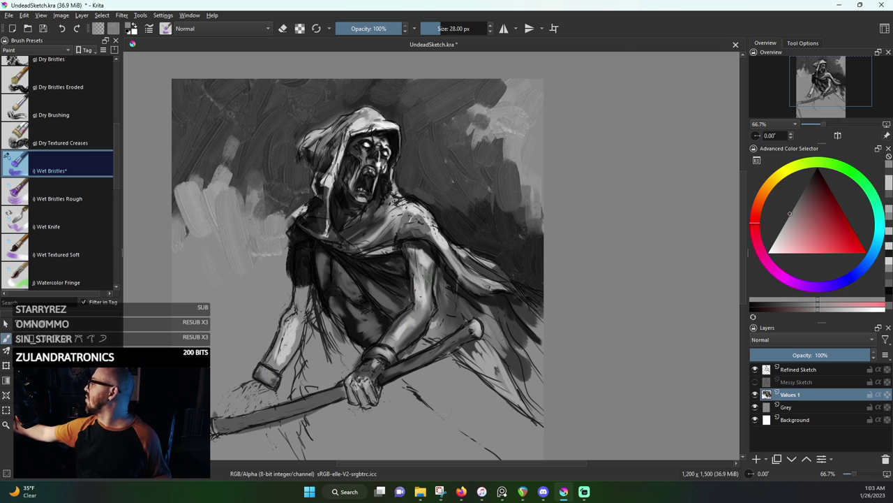
# Extend the sleeve's near-black shadow down to the outstretched arm's elbow and lighten its wristband with the forearm tone
pyautogui.keyDown('ctrl'); pyautogui.click(296, 276); pyautogui.keyUp('ctrl')
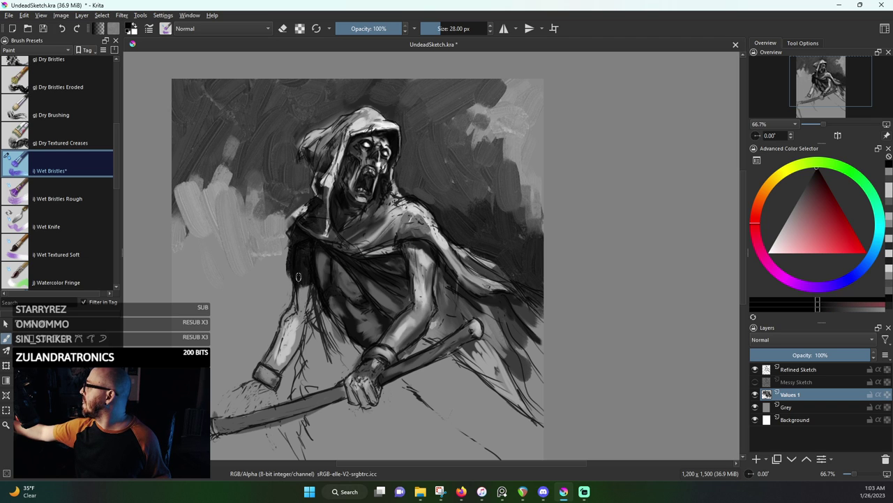
pyautogui.moveTo(298, 273)
pyautogui.mouseDown()
pyautogui.moveTo(301, 309)
pyautogui.moveTo(308, 284)
pyautogui.moveTo(301, 287)
pyautogui.moveTo(310, 302)
pyautogui.moveTo(310, 281)
pyautogui.moveTo(300, 312)
pyautogui.moveTo(281, 321)
pyautogui.moveTo(278, 336)
pyautogui.moveTo(307, 311)
pyautogui.mouseUp()
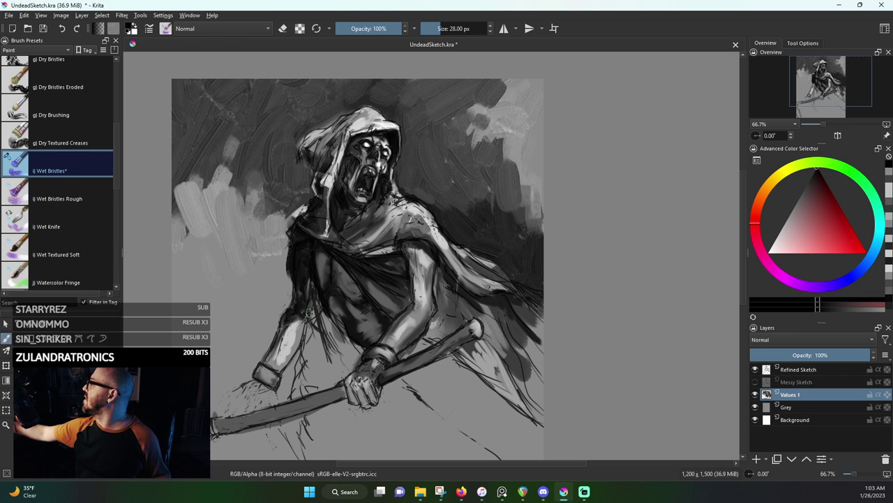
pyautogui.keyDown('ctrl'); pyautogui.click(297, 340); pyautogui.keyUp('ctrl')
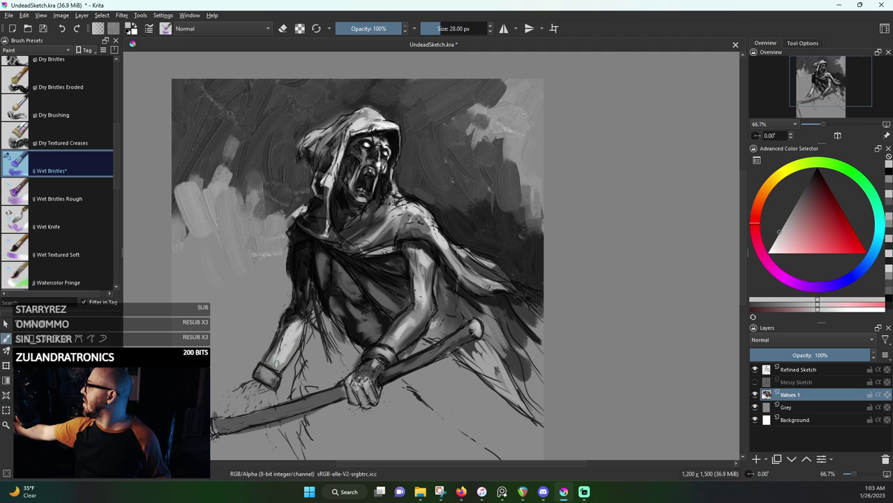
pyautogui.moveTo(263, 374); pyautogui.dragTo(272, 382)
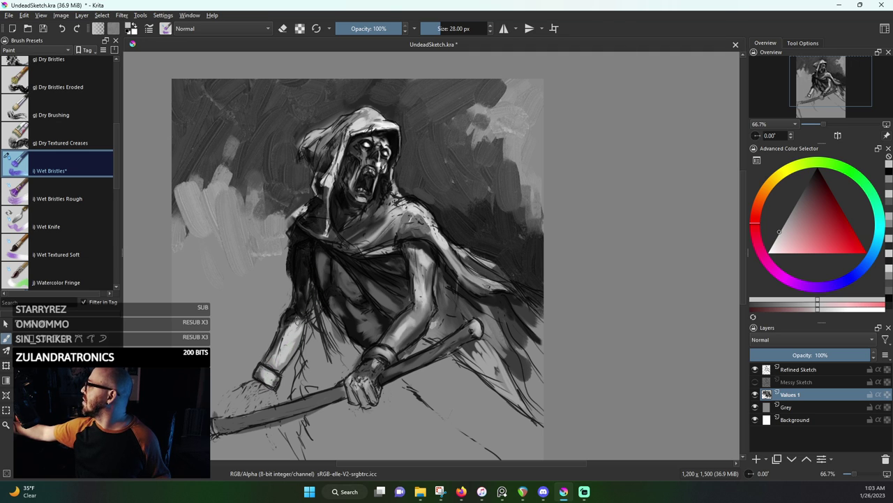
# Blend mid-grey shading into the outstretched forearm and use the same grey to bring out the abdominal muscles
pyautogui.keyDown('ctrl'); pyautogui.click(298, 321); pyautogui.keyUp('ctrl')
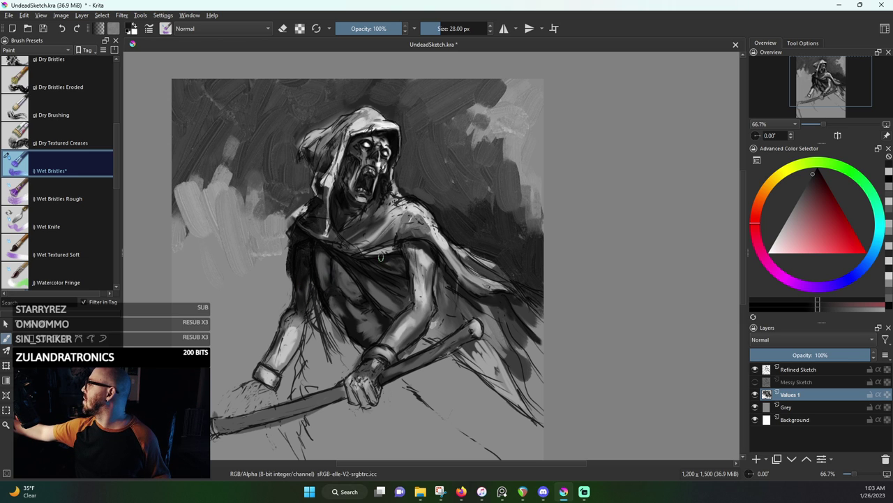
pyautogui.keyDown('ctrl'); pyautogui.click(292, 346); pyautogui.keyUp('ctrl')
pyautogui.keyDown('ctrl'); pyautogui.click(300, 323); pyautogui.keyUp('ctrl')
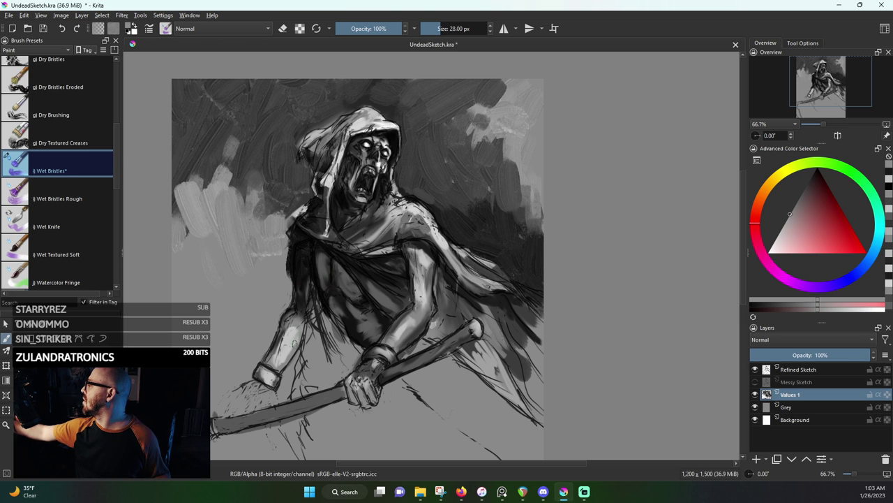
pyautogui.moveTo(288, 331); pyautogui.dragTo(277, 352)
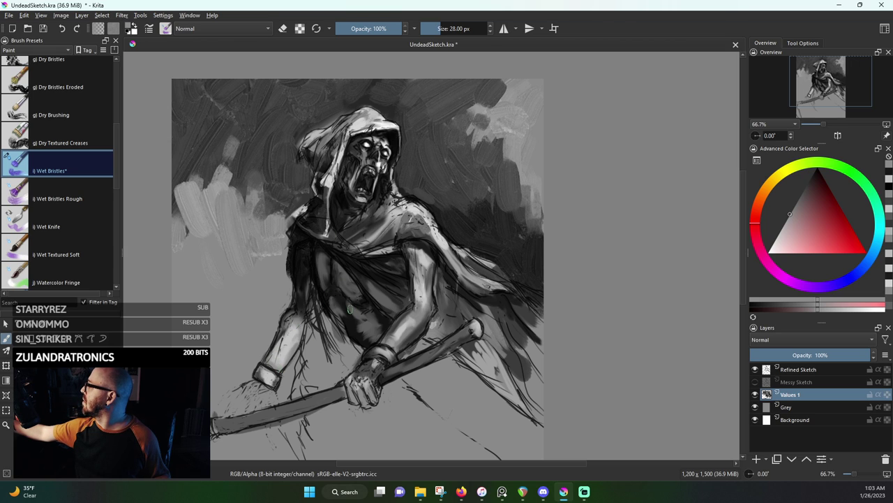
pyautogui.moveTo(360, 323); pyautogui.dragTo(364, 336)
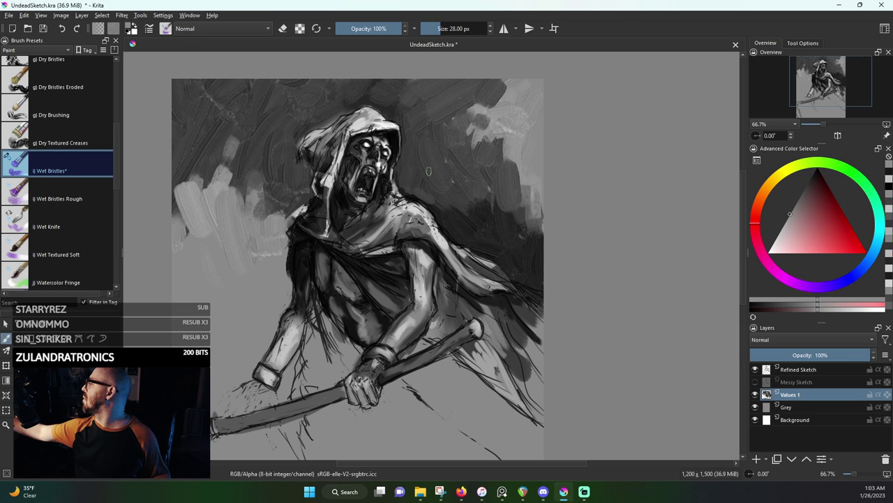
# Deepen the draped cloth across the torso with black and redefine the cloak's lower fold edge with sampled tones
pyautogui.press('d')
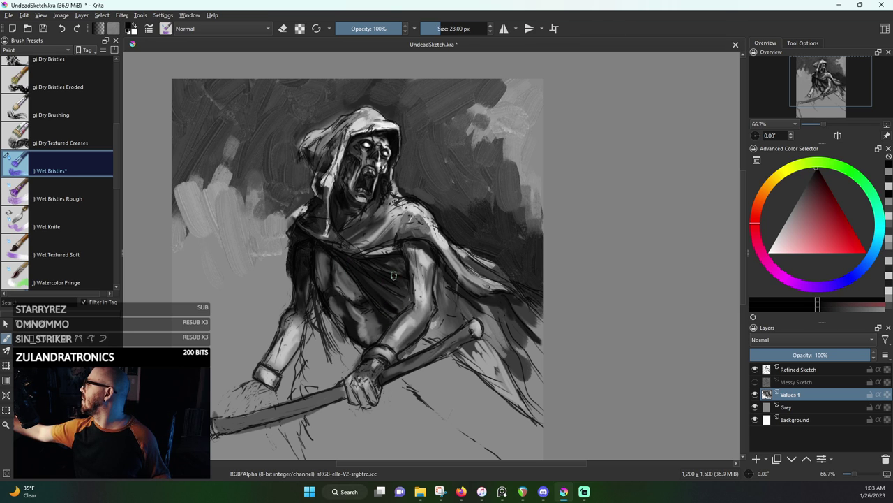
pyautogui.keyDown('ctrl'); pyautogui.click(383, 247); pyautogui.keyUp('ctrl')
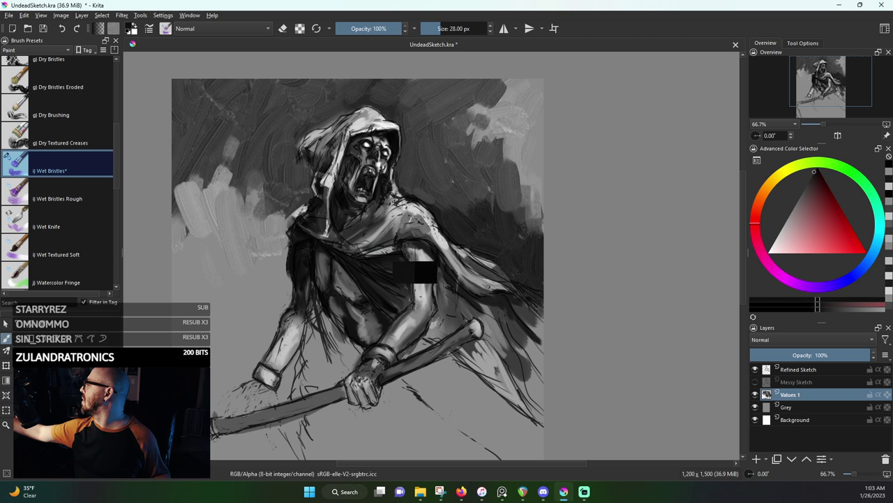
pyautogui.moveTo(384, 249)
pyautogui.mouseDown()
pyautogui.moveTo(370, 253)
pyautogui.moveTo(396, 238)
pyautogui.mouseUp()
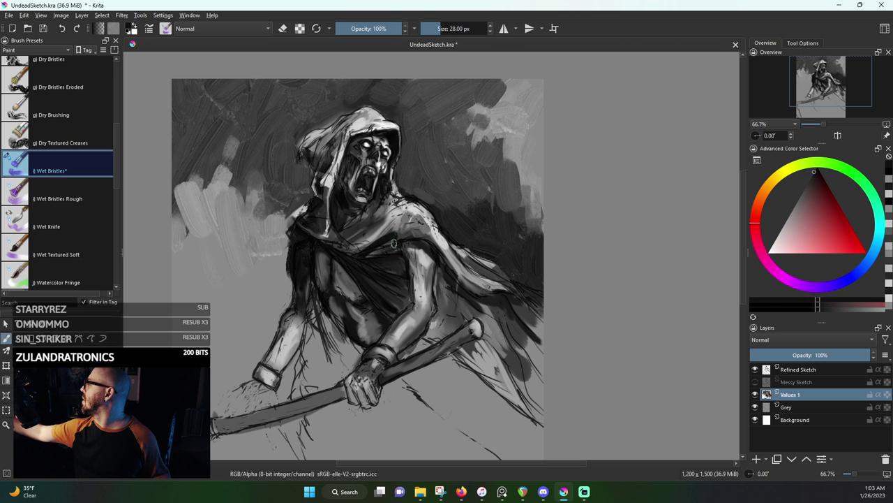
pyautogui.keyDown('ctrl'); pyautogui.click(377, 251); pyautogui.keyUp('ctrl')
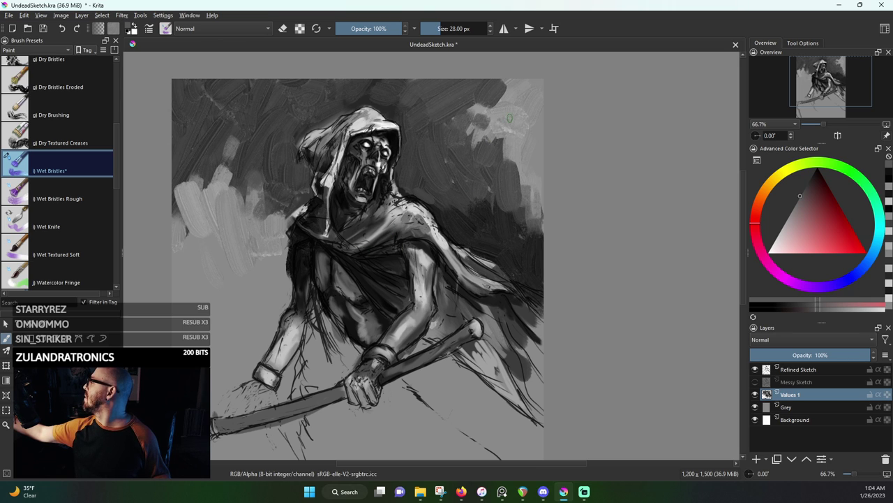
# Refine the shading at the top of the gripping arm, just below the cloak, with sampled light greys
pyautogui.keyDown('ctrl'); pyautogui.click(428, 254); pyautogui.keyUp('ctrl')
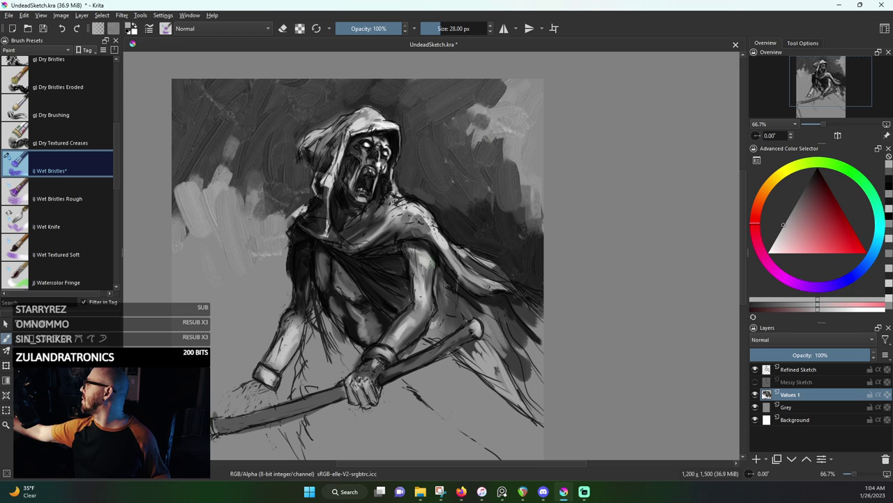
pyautogui.keyDown('ctrl'); pyautogui.click(422, 252); pyautogui.keyUp('ctrl')
pyautogui.moveTo(419, 248); pyautogui.dragTo(423, 264)
pyautogui.keyDown('ctrl'); pyautogui.click(429, 259); pyautogui.keyUp('ctrl')
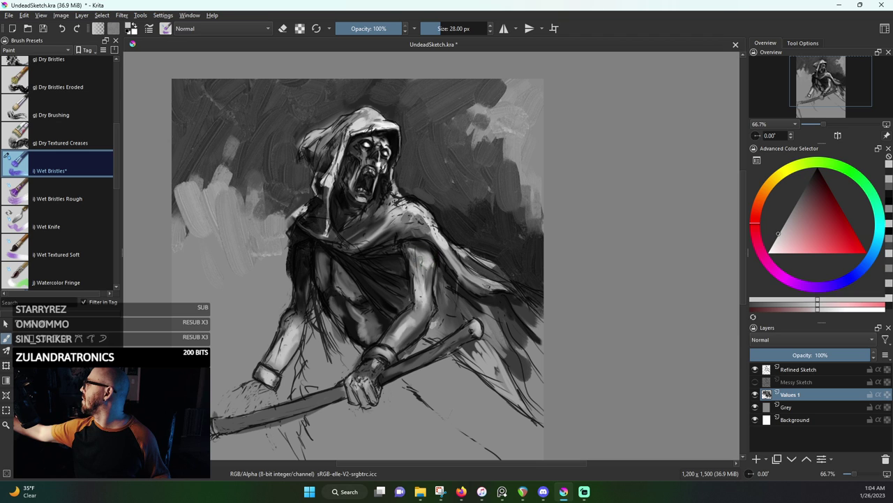
# Sample light greys from the gripping arm and the outstretched forearm, and paint over the outstretched forearm above its wristband
pyautogui.keyDown('ctrl'); pyautogui.click(425, 272); pyautogui.keyUp('ctrl')
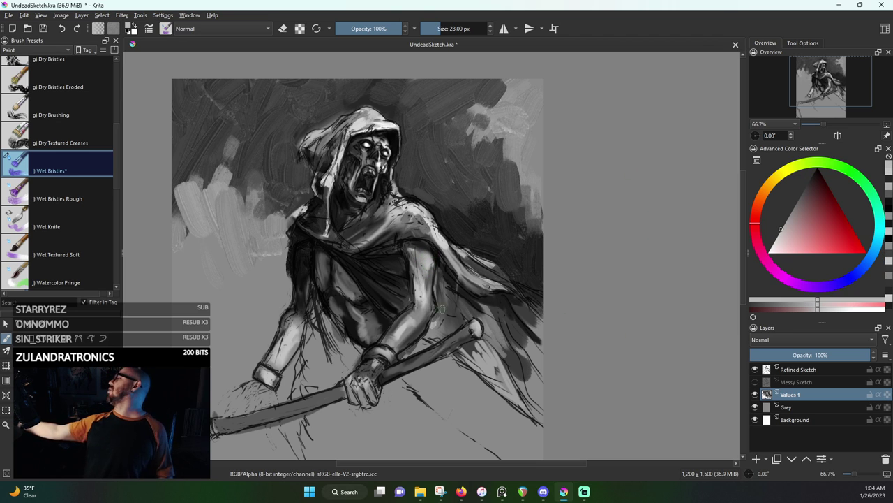
pyautogui.keyDown('ctrl'); pyautogui.click(289, 338); pyautogui.keyUp('ctrl')
pyautogui.moveTo(293, 338); pyautogui.dragTo(283, 360)
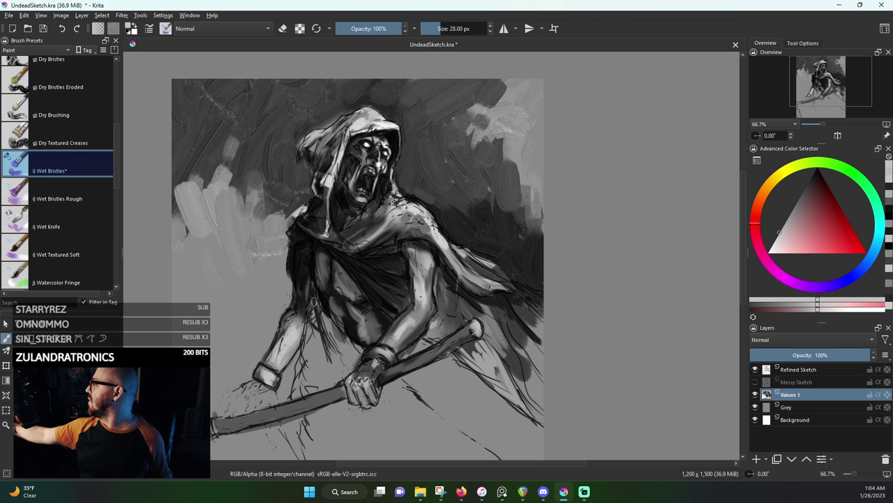
# Soften the tones on the outstretched forearm and its wristband with the Blender Textured Soft brush
pyautogui.moveTo(116, 168); pyautogui.dragTo(119, 211)
pyautogui.click(80, 219)
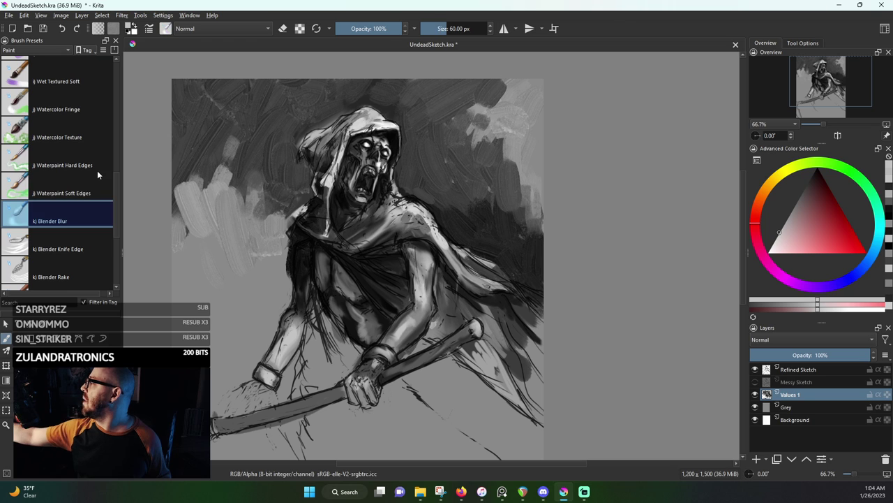
pyautogui.scroll(-1, 116, 223)
pyautogui.moveTo(116, 222); pyautogui.dragTo(116, 234)
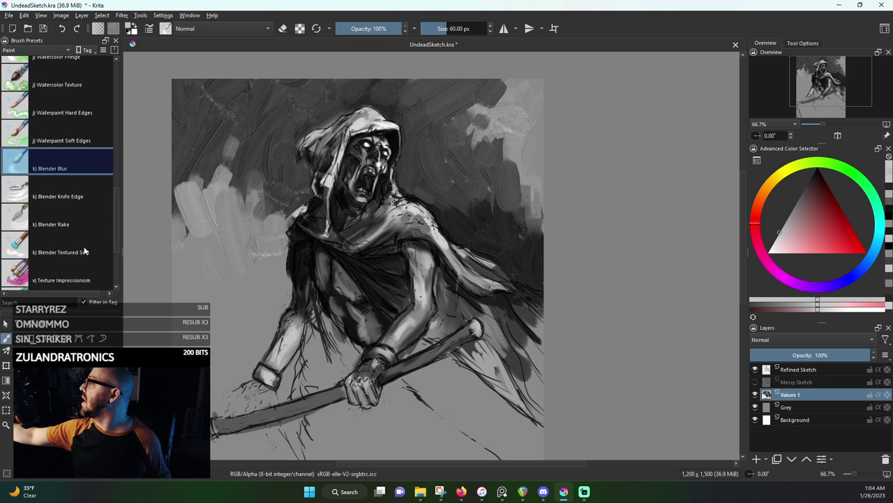
pyautogui.click(63, 252)
pyautogui.moveTo(294, 338); pyautogui.dragTo(301, 318)
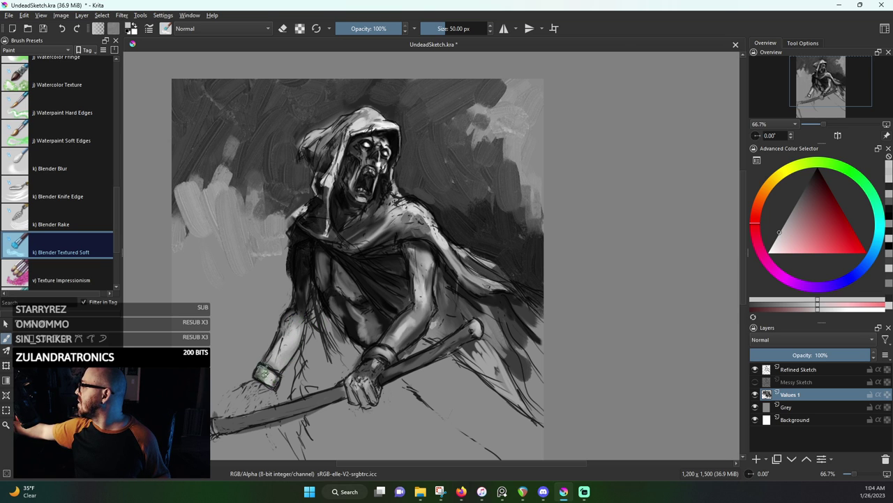
pyautogui.moveTo(262, 372)
pyautogui.mouseDown()
pyautogui.moveTo(272, 384)
pyautogui.moveTo(265, 373)
pyautogui.moveTo(282, 370)
pyautogui.mouseUp()
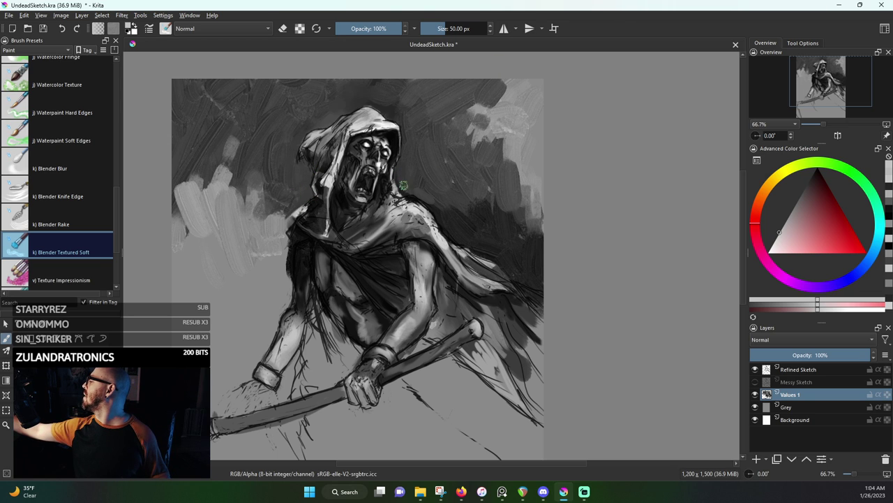
# Lower the Refined Sketch layer's opacity to about 59% and make Values 1 the active layer again
pyautogui.click(803, 369)
pyautogui.moveTo(808, 356); pyautogui.dragTo(815, 358)
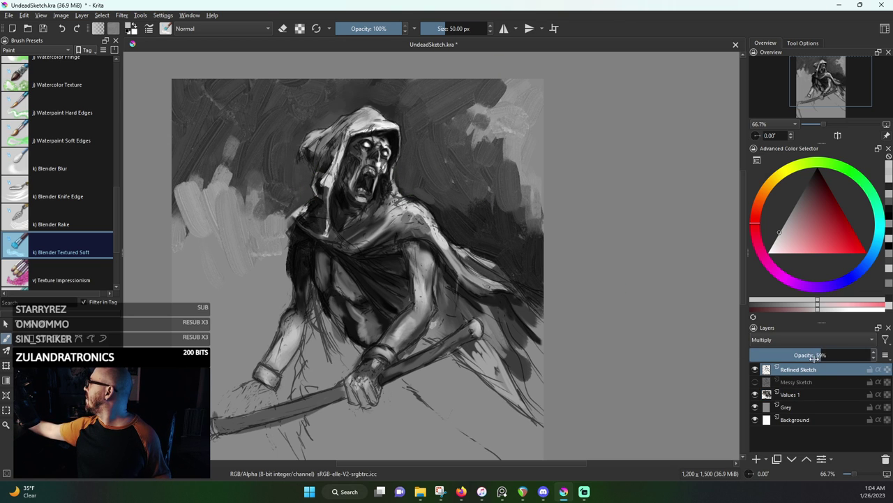
pyautogui.click(805, 392)
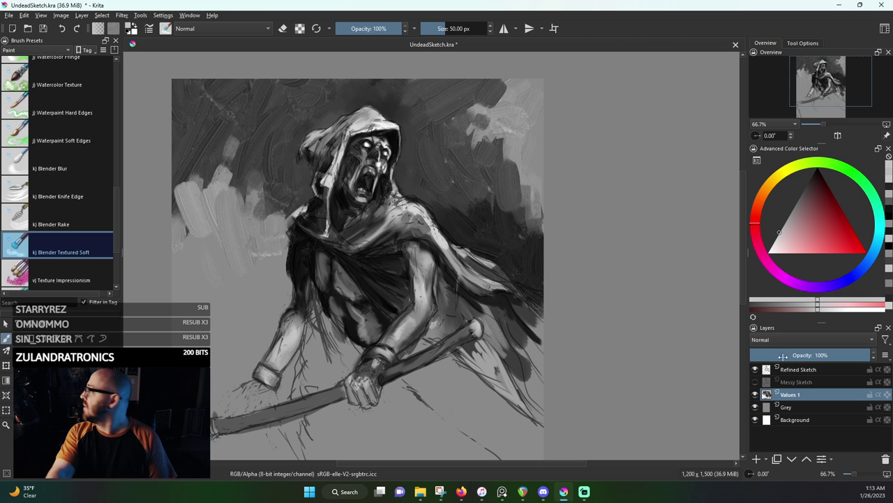
# Save the UndeadSketch.kra document
pyautogui.scroll(3, 392, 257)
pyautogui.scroll(-2, 394, 260)
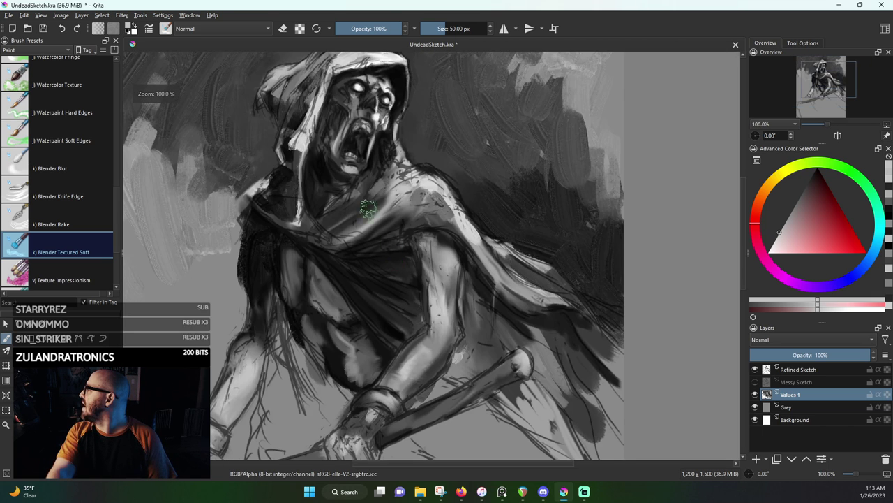
pyautogui.click(46, 31)
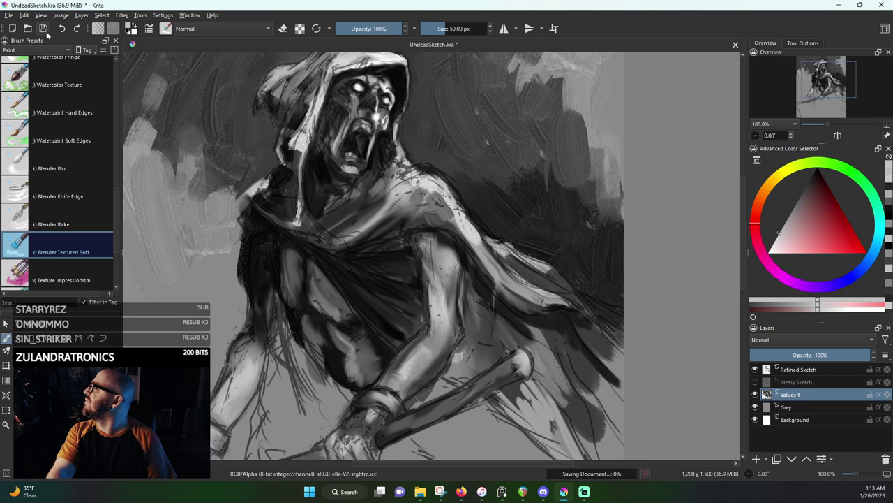
pyautogui.scroll(-1, 351, 189)
pyautogui.scroll(4, 348, 105)
pyautogui.scroll(-1, 345, 132)
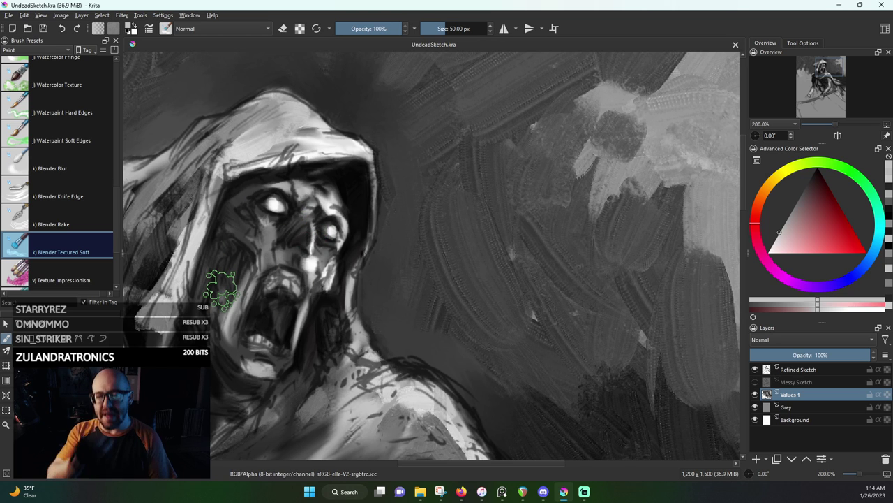
pyautogui.scroll(-4, 221, 290)
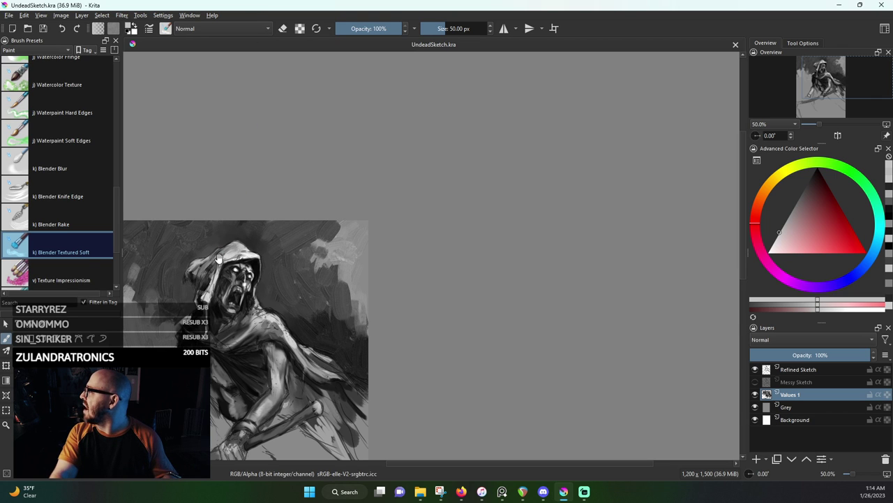
pyautogui.scroll(1, 219, 255)
pyautogui.scroll(1, 347, 188)
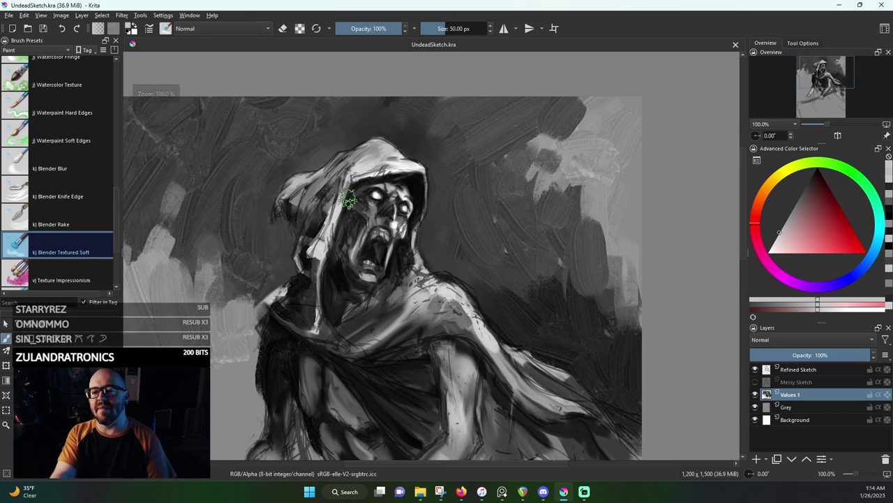